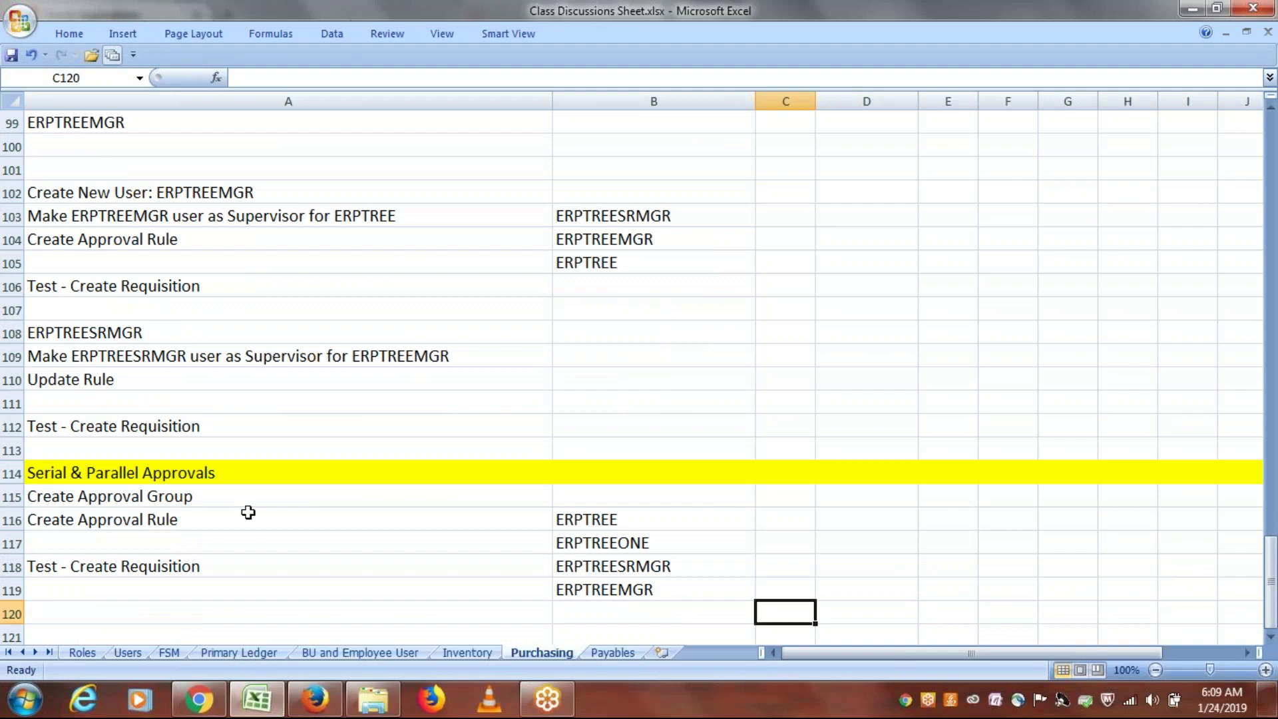
# Step: Enter the heading 'Approval Rule with more than one condition' in cell A122
pyautogui.moveTo(1271, 641); pyautogui.dragTo(1272, 640)
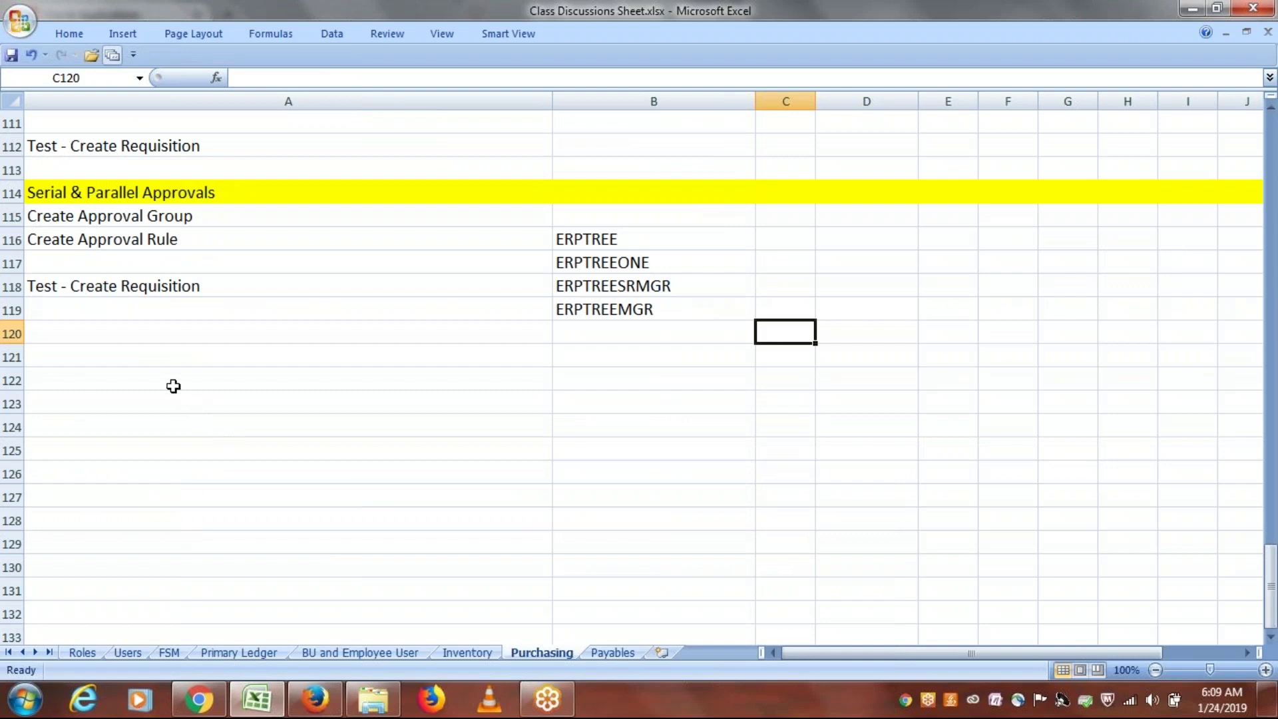
pyautogui.click(127, 368)
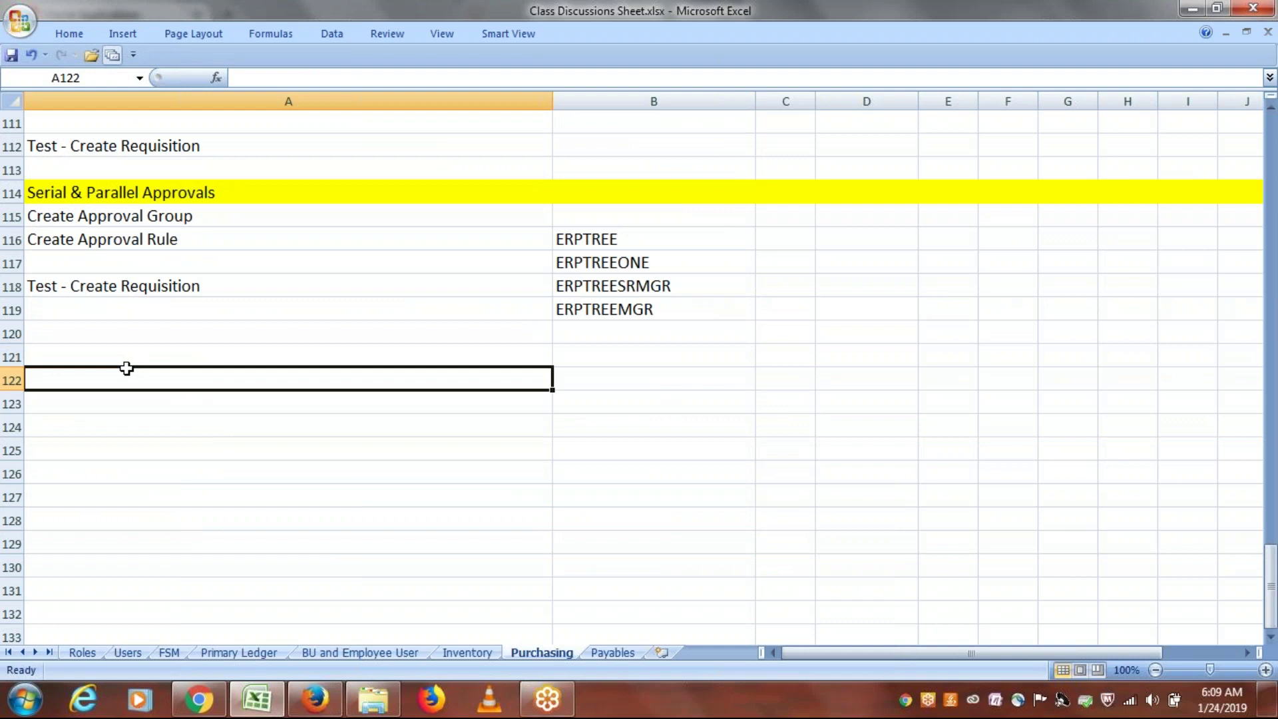
pyautogui.write('Approval')
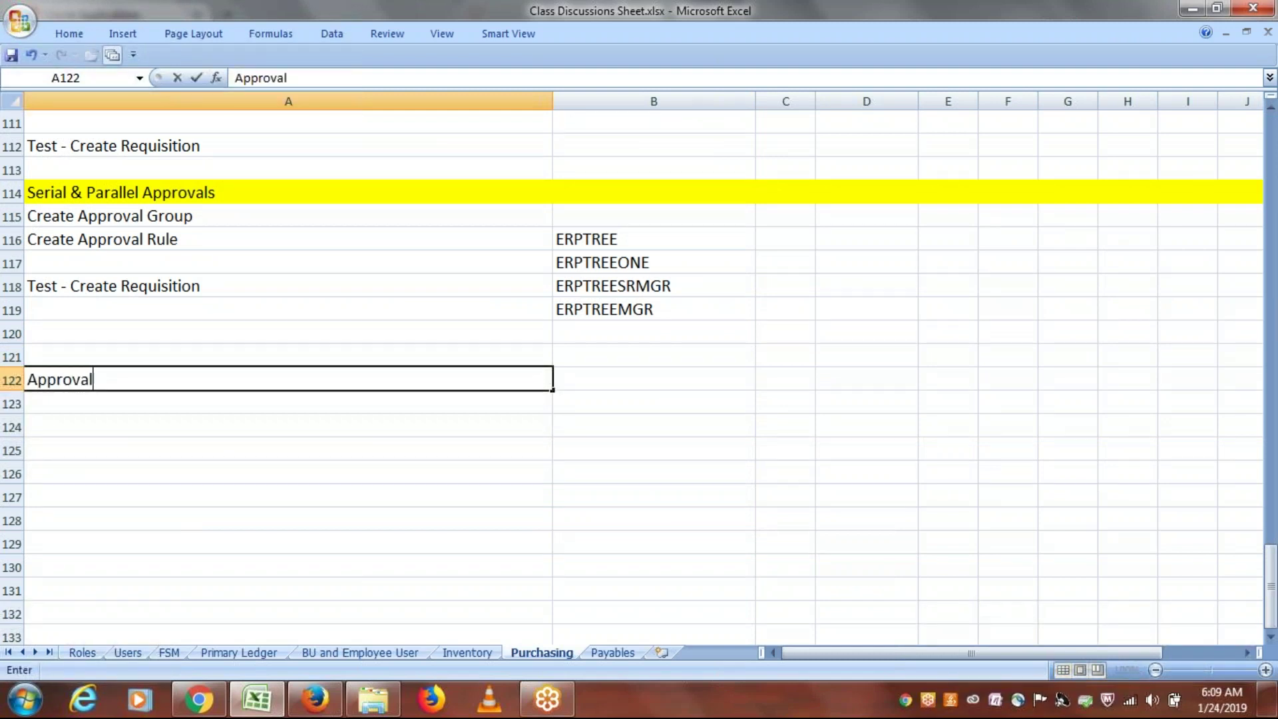
pyautogui.write(' Rule with')
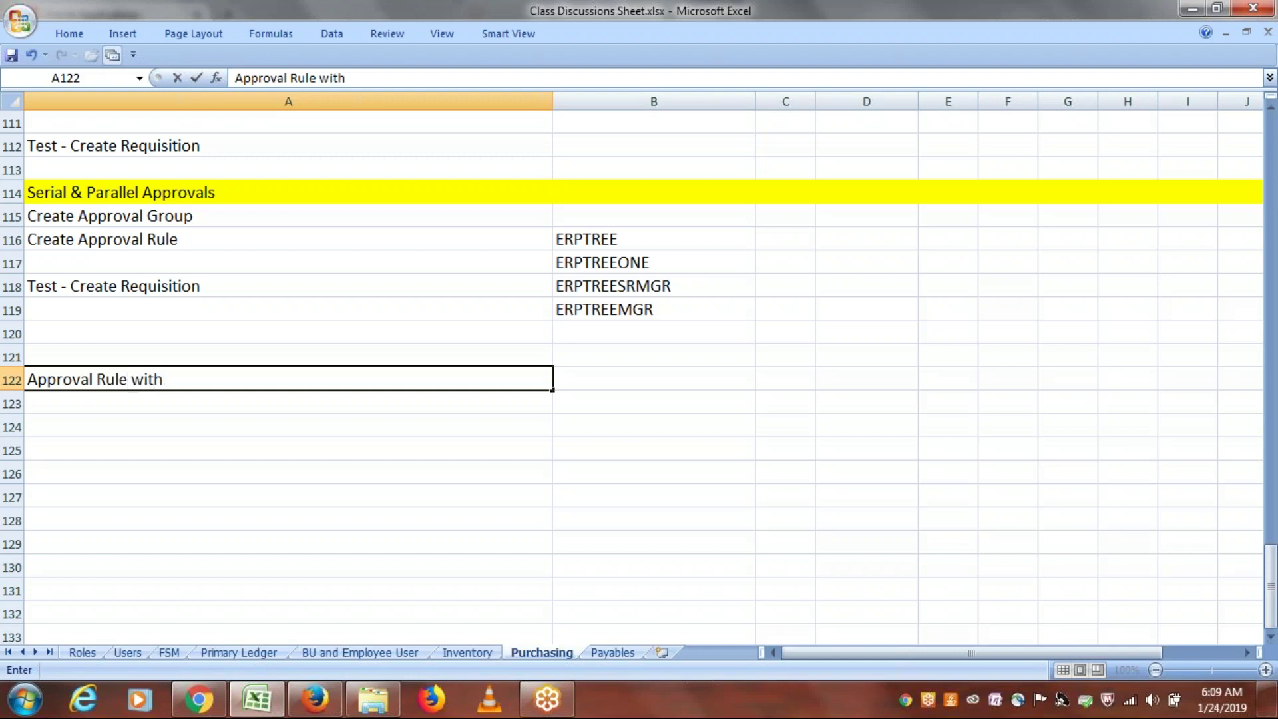
pyautogui.write(' more than ')
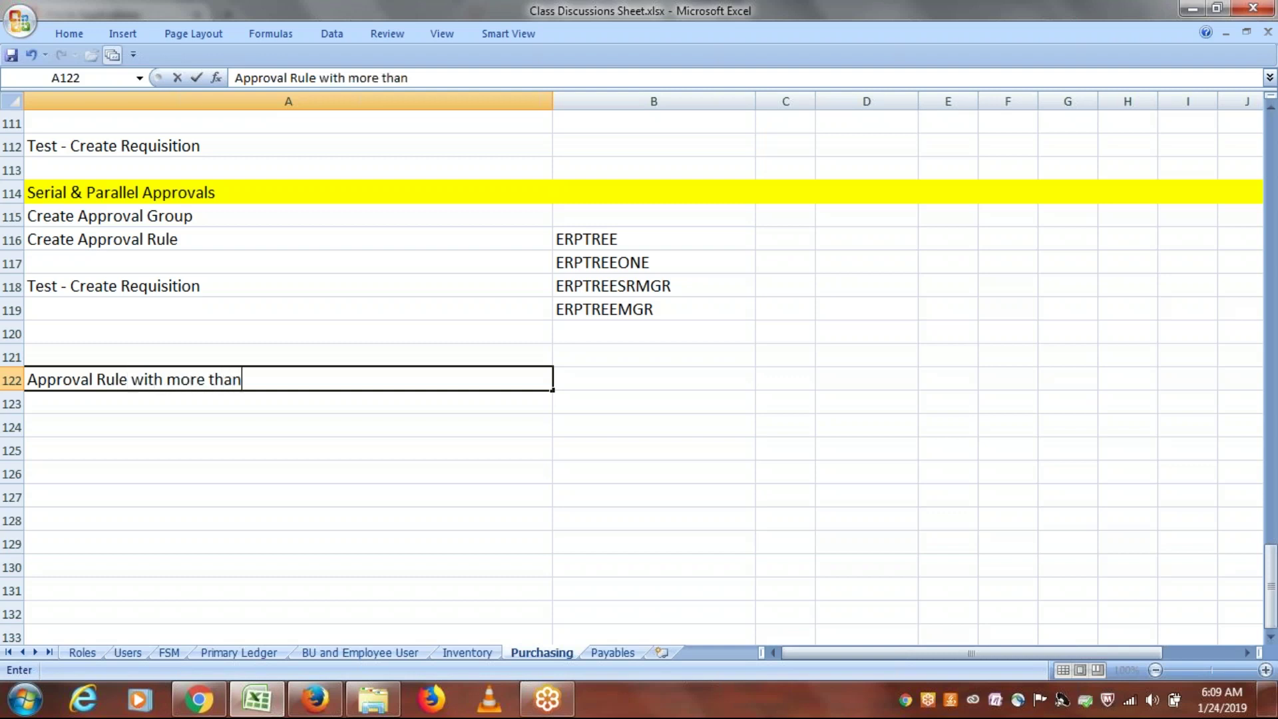
pyautogui.write('one condi')
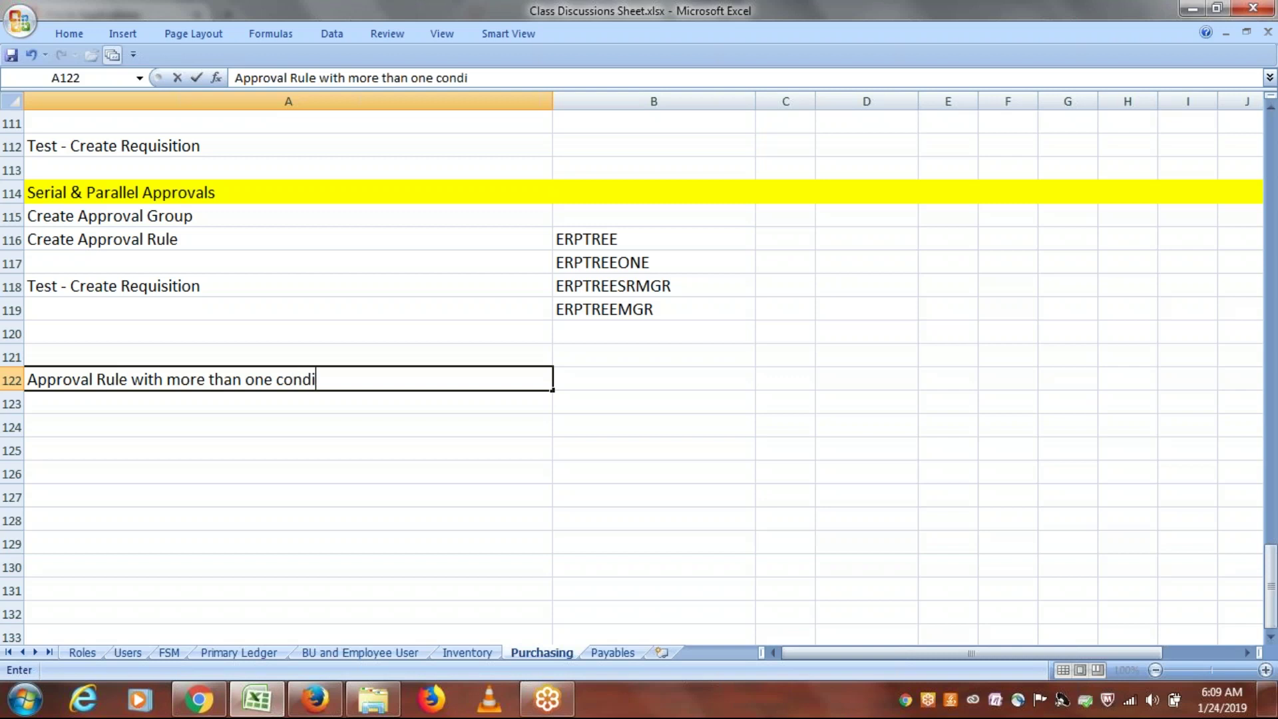
pyautogui.write('tion')
pyautogui.hotkey('ctrl', 'Return')
# Step: Highlight all of row 122 with a yellow fill
pyautogui.click(13, 377)
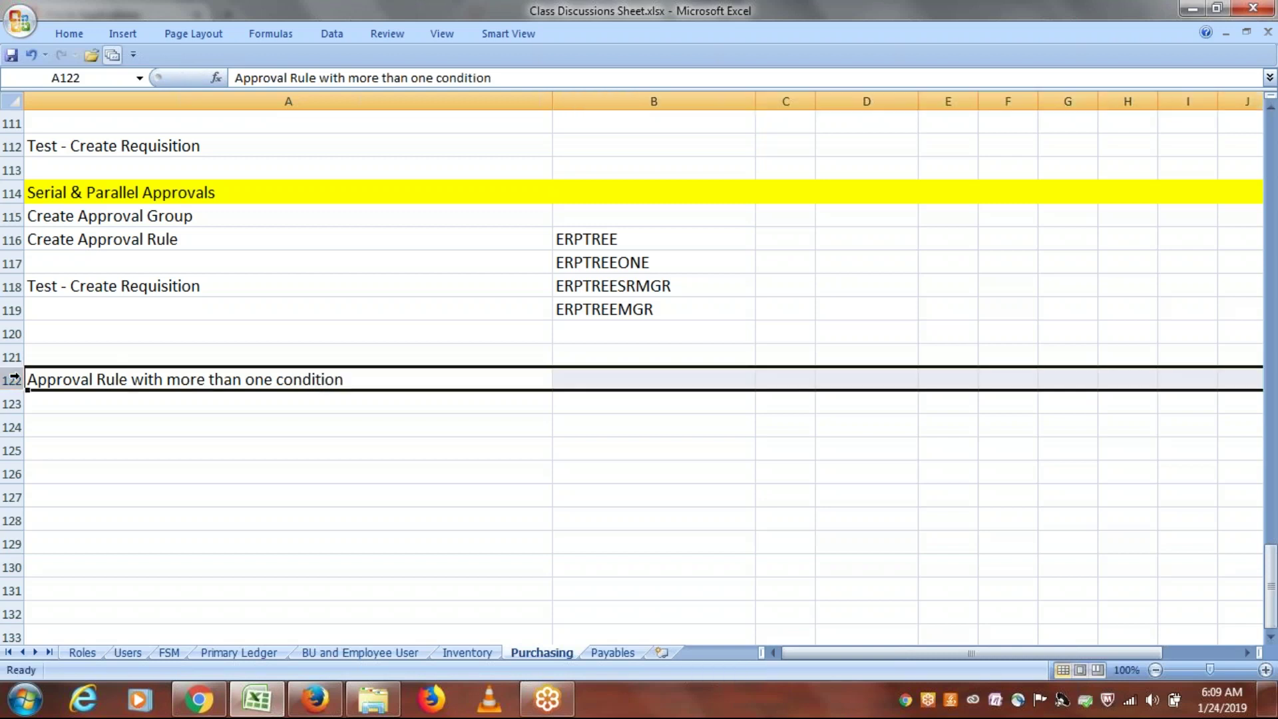
pyautogui.click(69, 33)
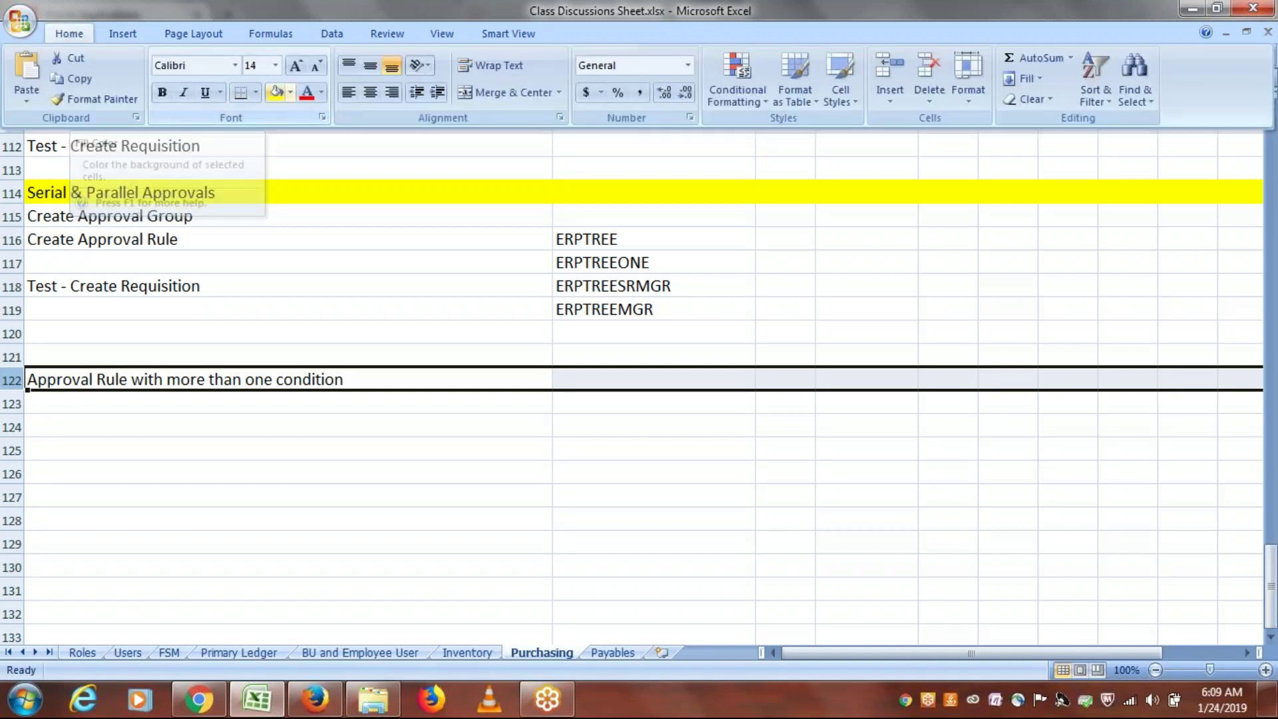
pyautogui.click(275, 93)
pyautogui.click(198, 400)
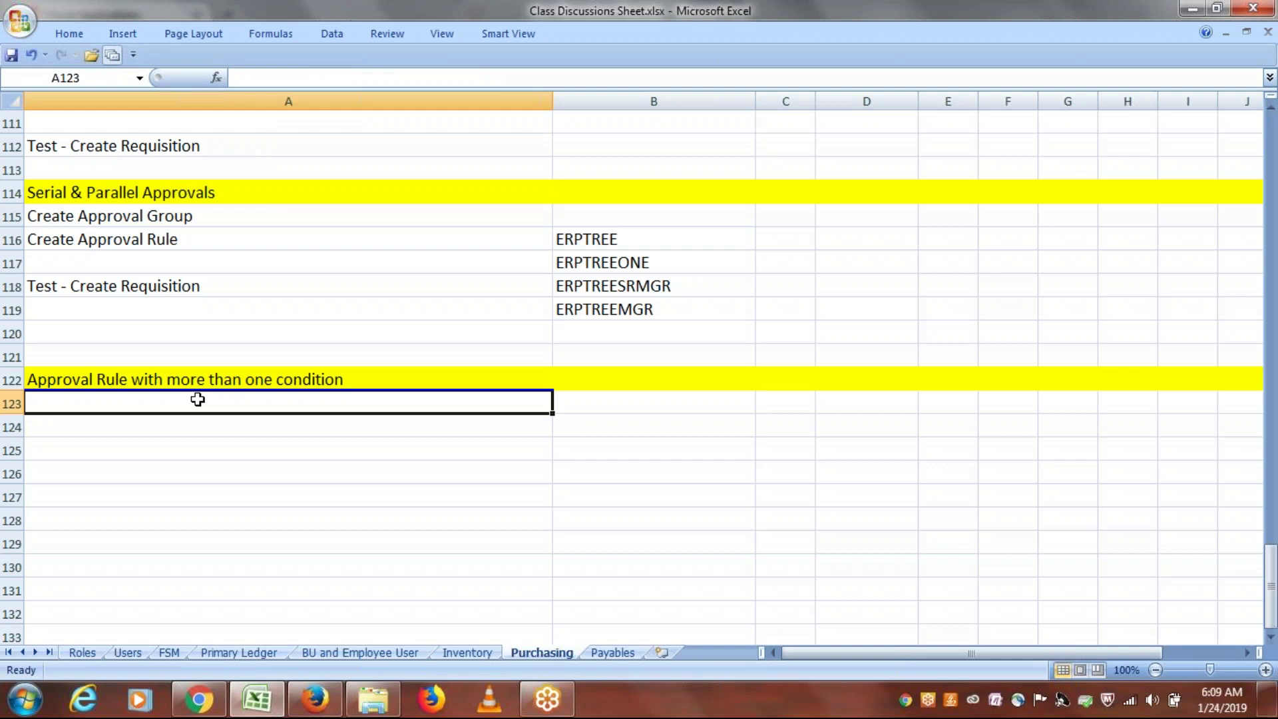
# Step: Enter 'If BU is equal to ERPTREE US Business Unit' in A123 and 'And' in A124
pyautogui.write('I')
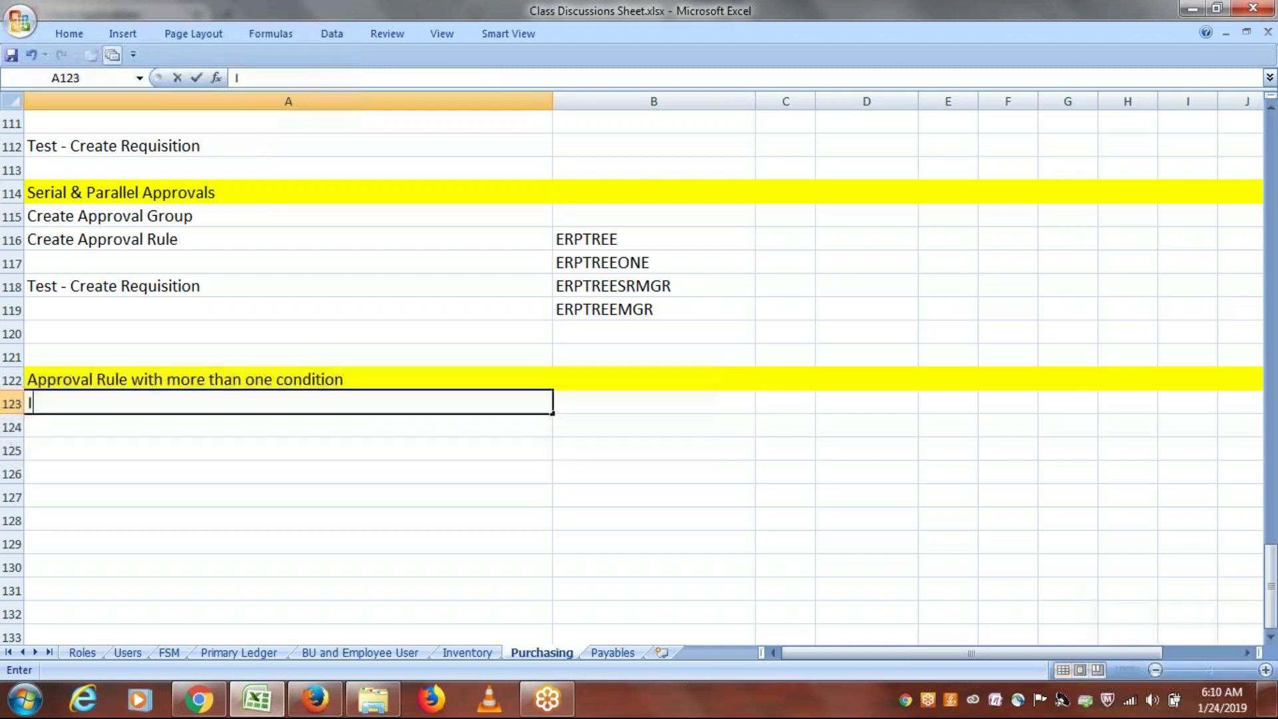
pyautogui.write('f BU is equal')
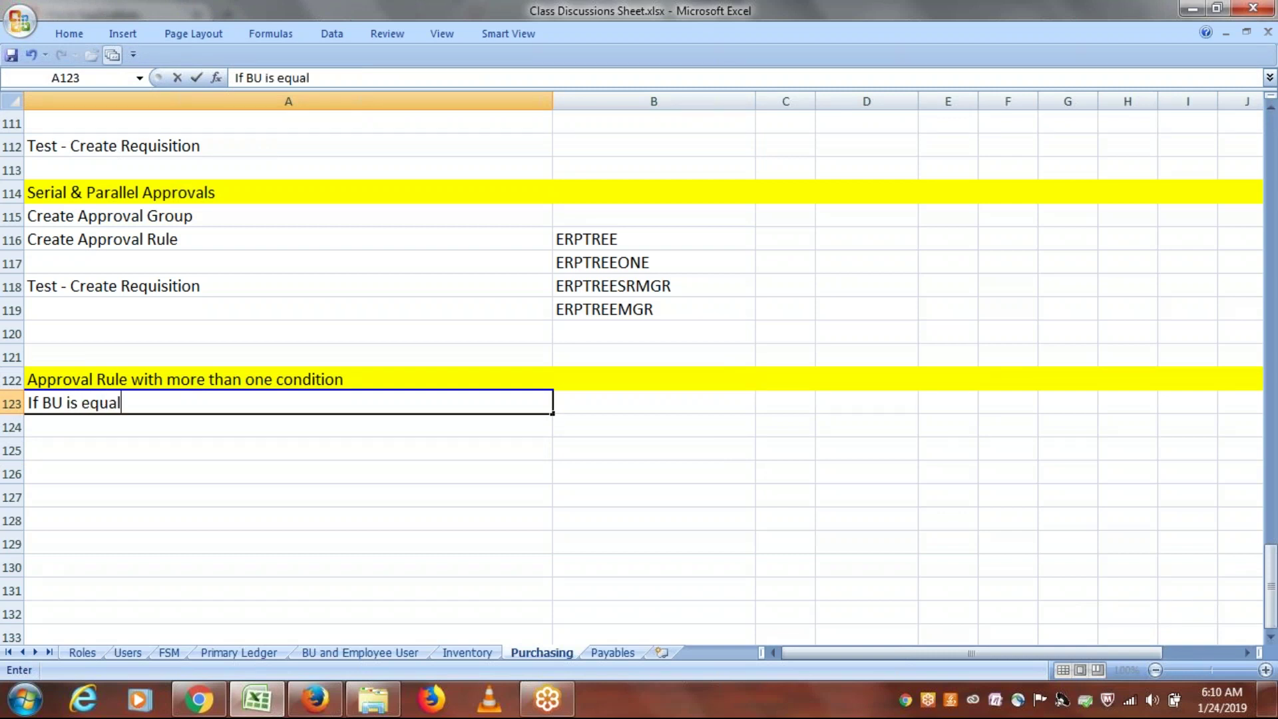
pyautogui.write(' to ERPTREE US ')
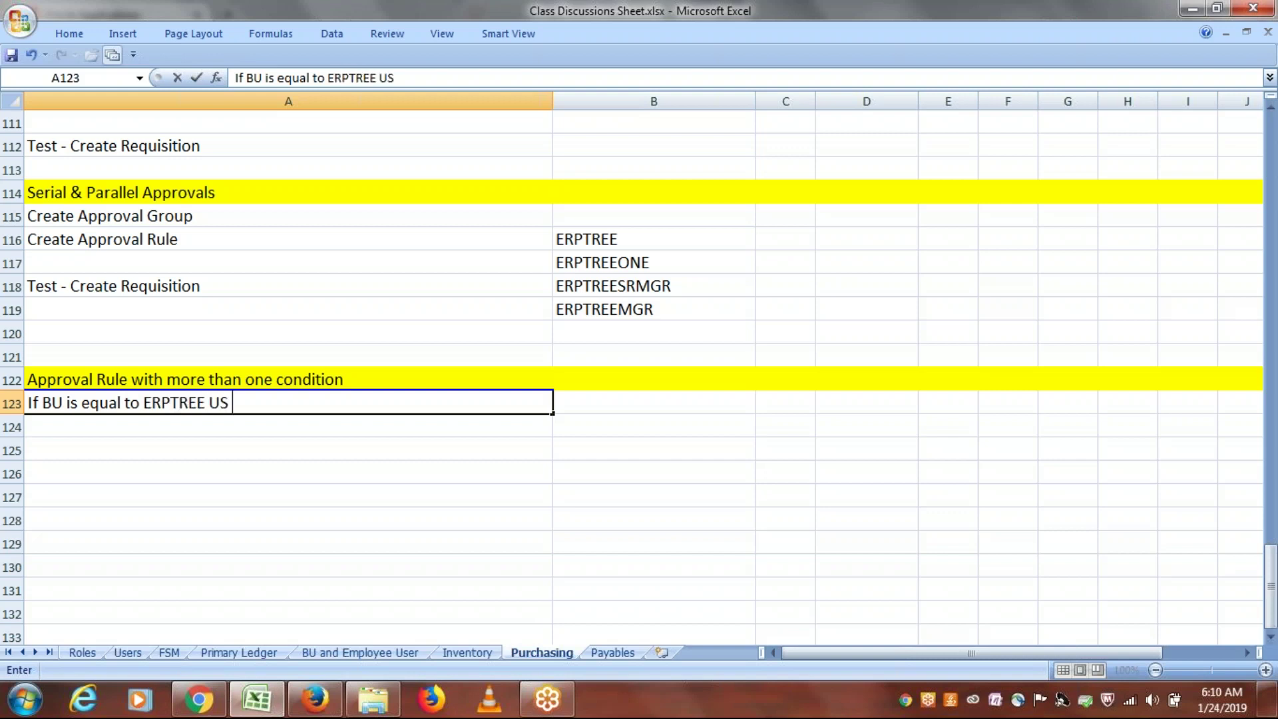
pyautogui.write('Busines')
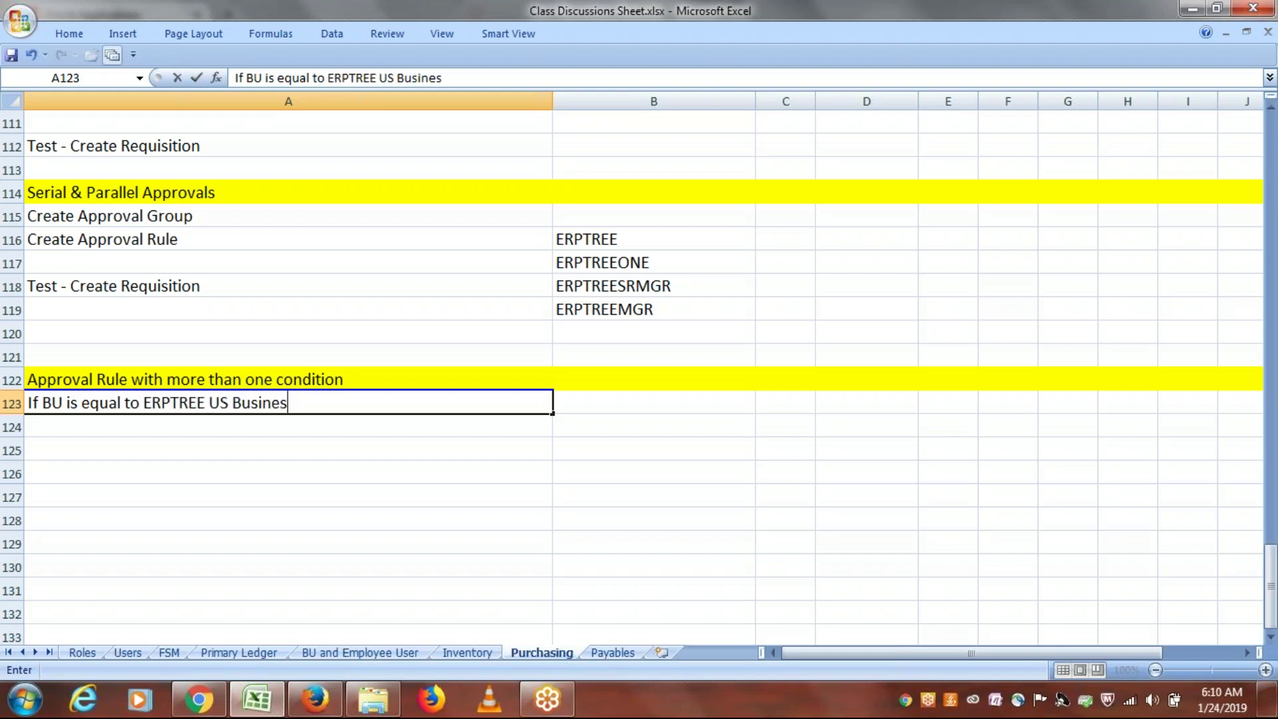
pyautogui.write('s Unit')
pyautogui.click(87, 425)
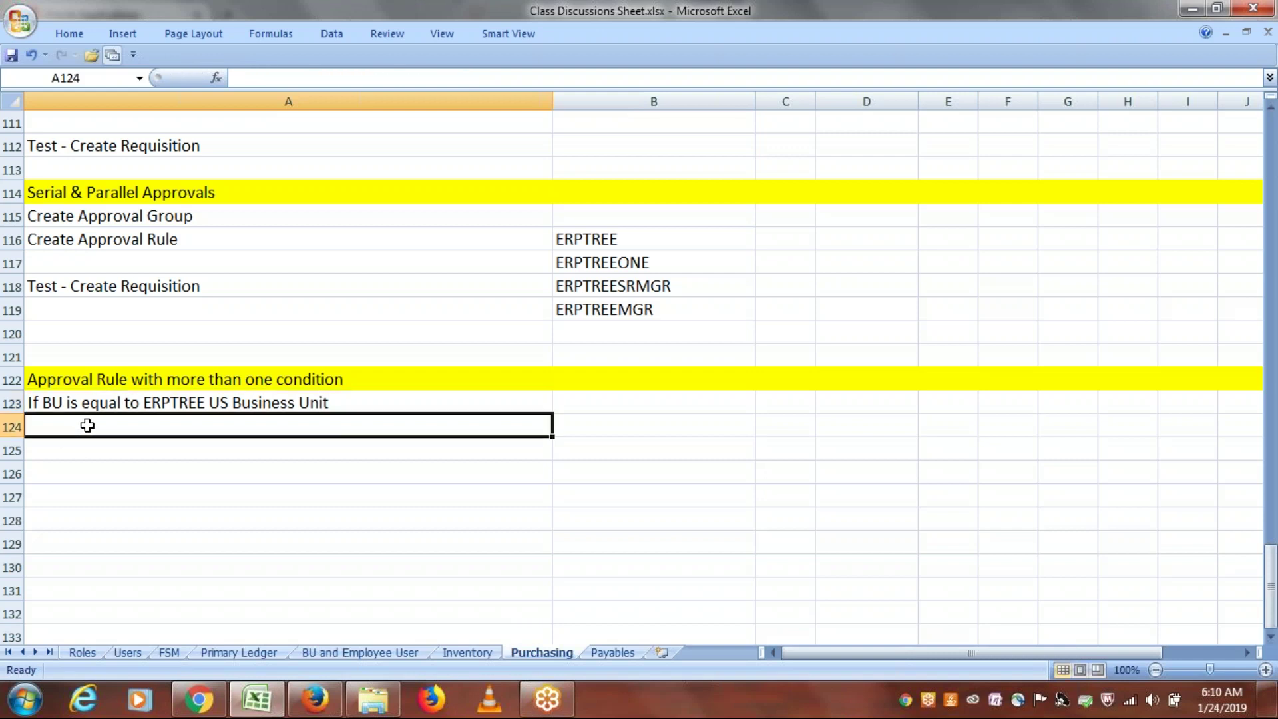
pyautogui.write('And')
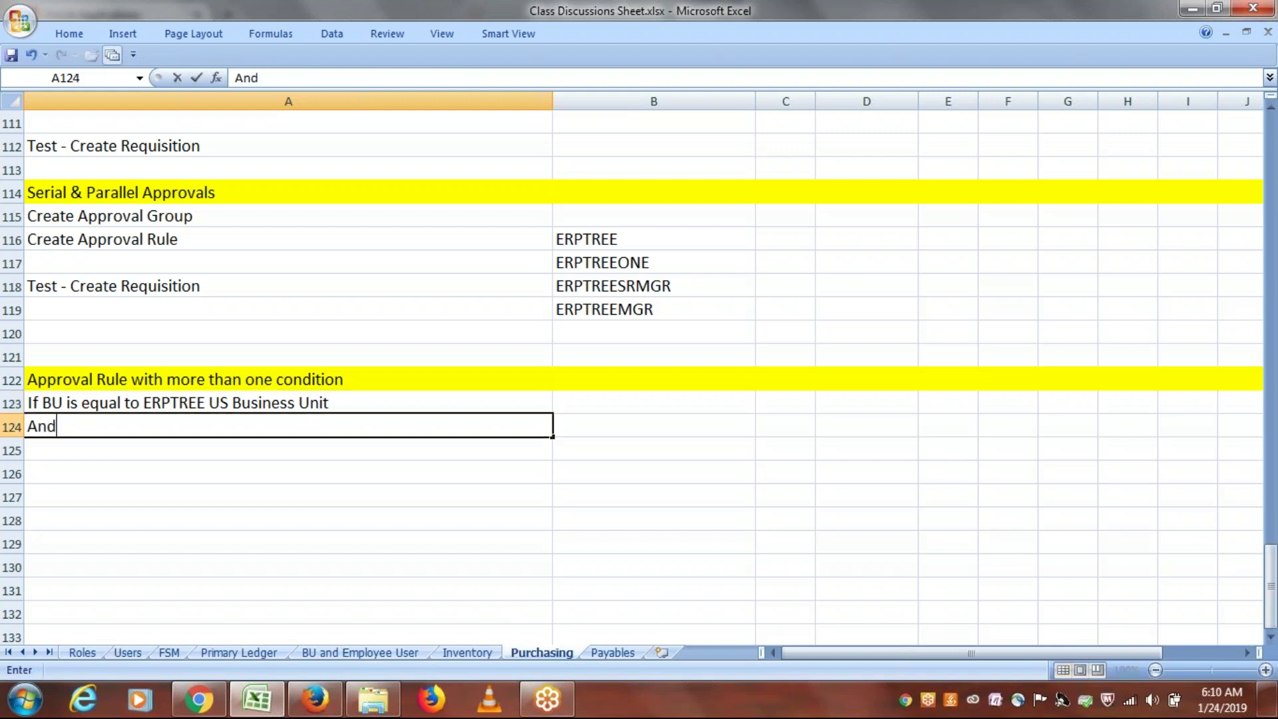
pyautogui.click(71, 450)
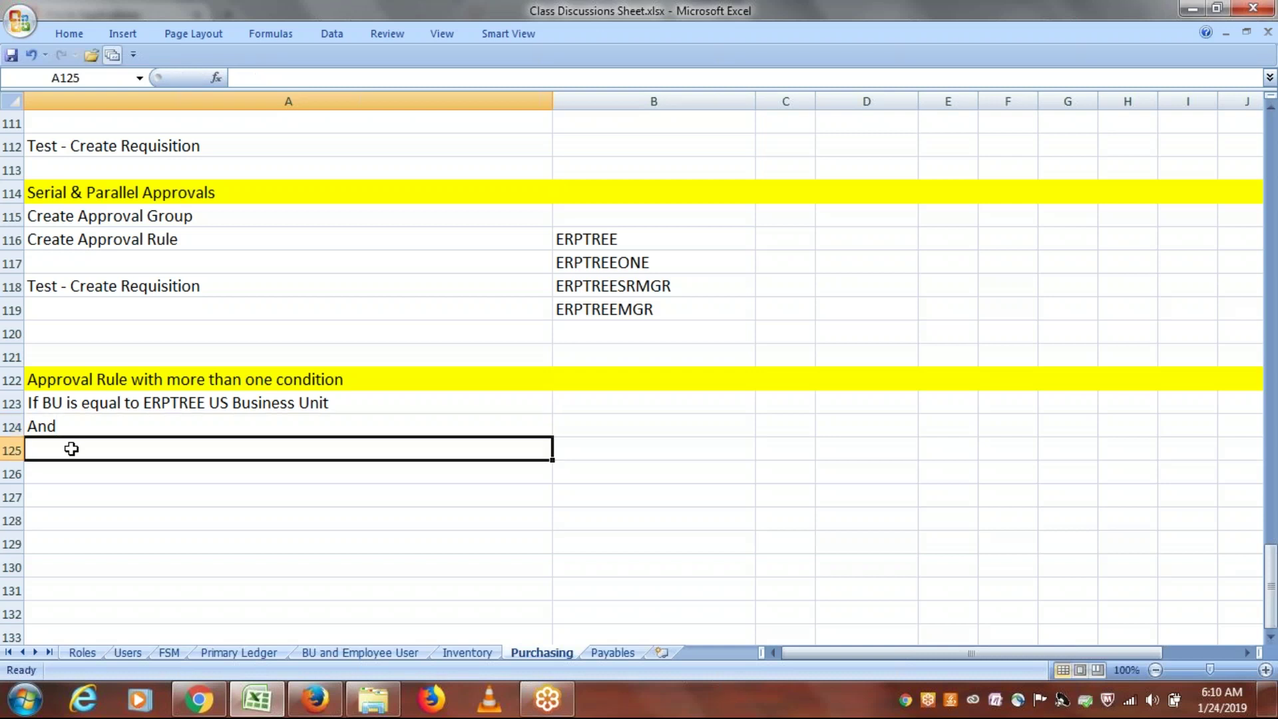
# Step: Enter 'If Requisition Amount is Same or Less than $100 - AutoApprovals' in A125
pyautogui.write('I')
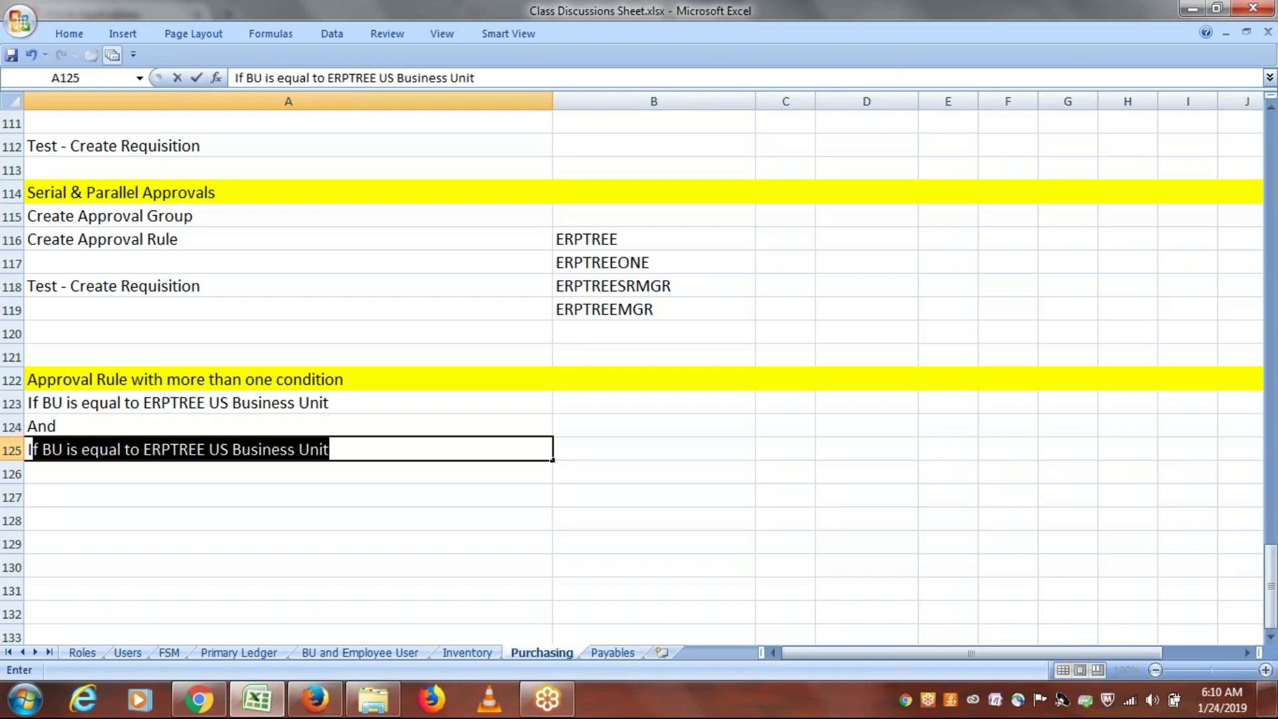
pyautogui.write('f R')
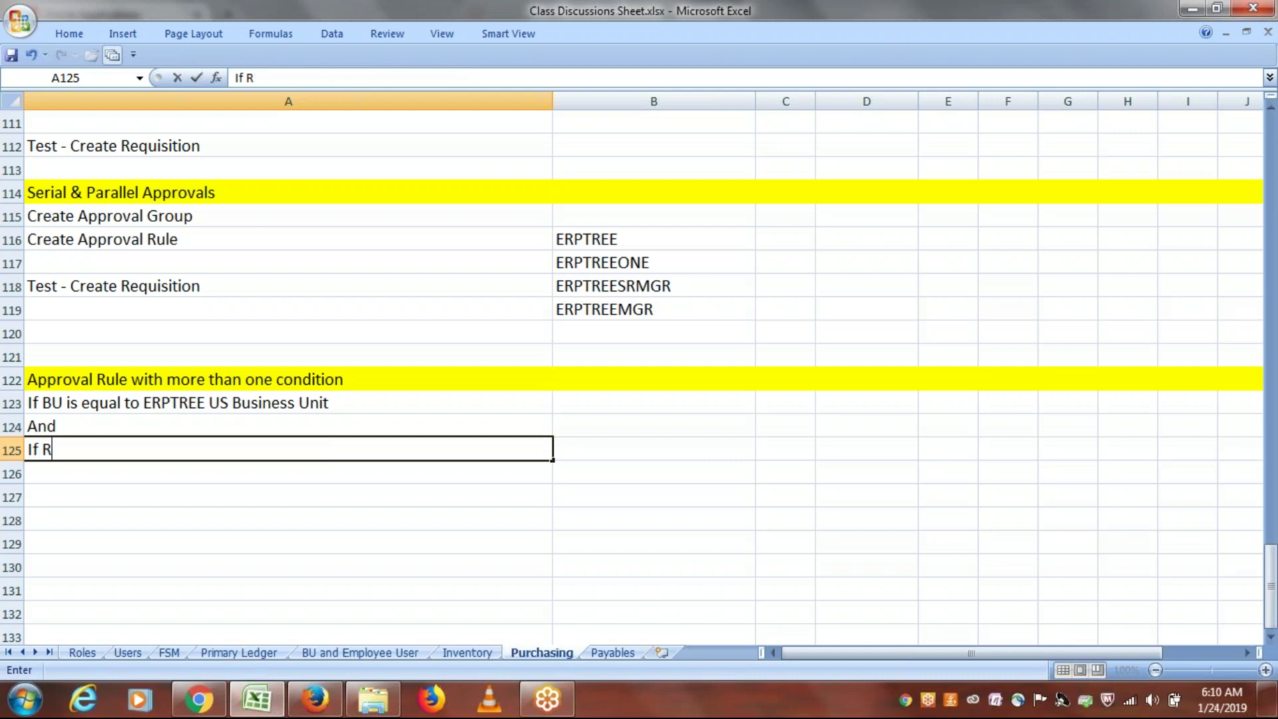
pyautogui.write('equisition Amount is ')
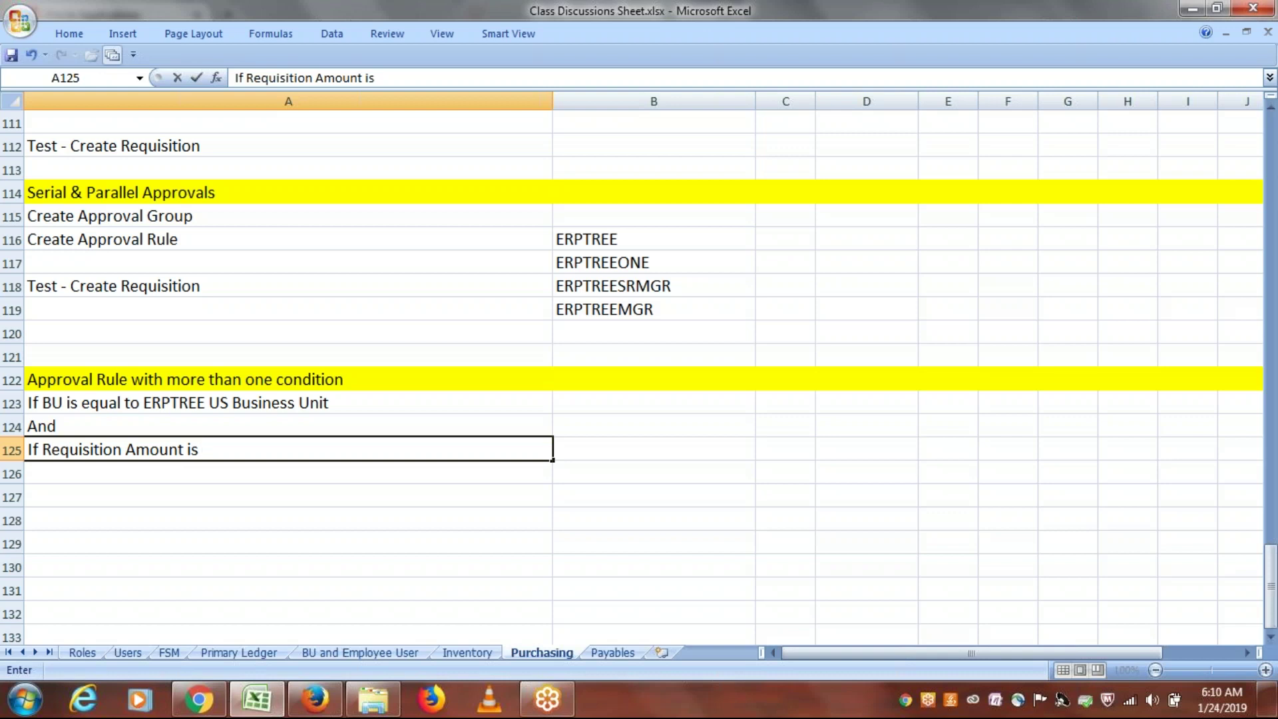
pyautogui.write('sa')
pyautogui.press('BackSpace')
pyautogui.press('BackSpace')
pyautogui.write('Same or Less than')
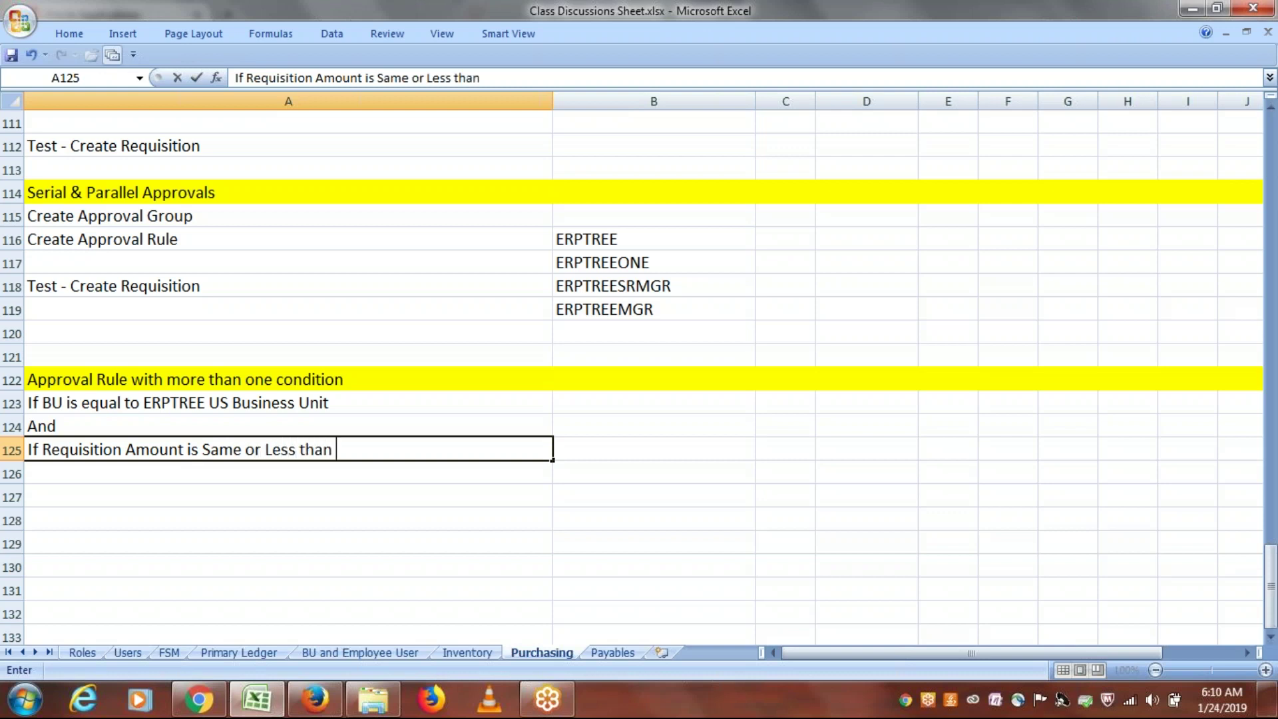
pyautogui.write(' 100')
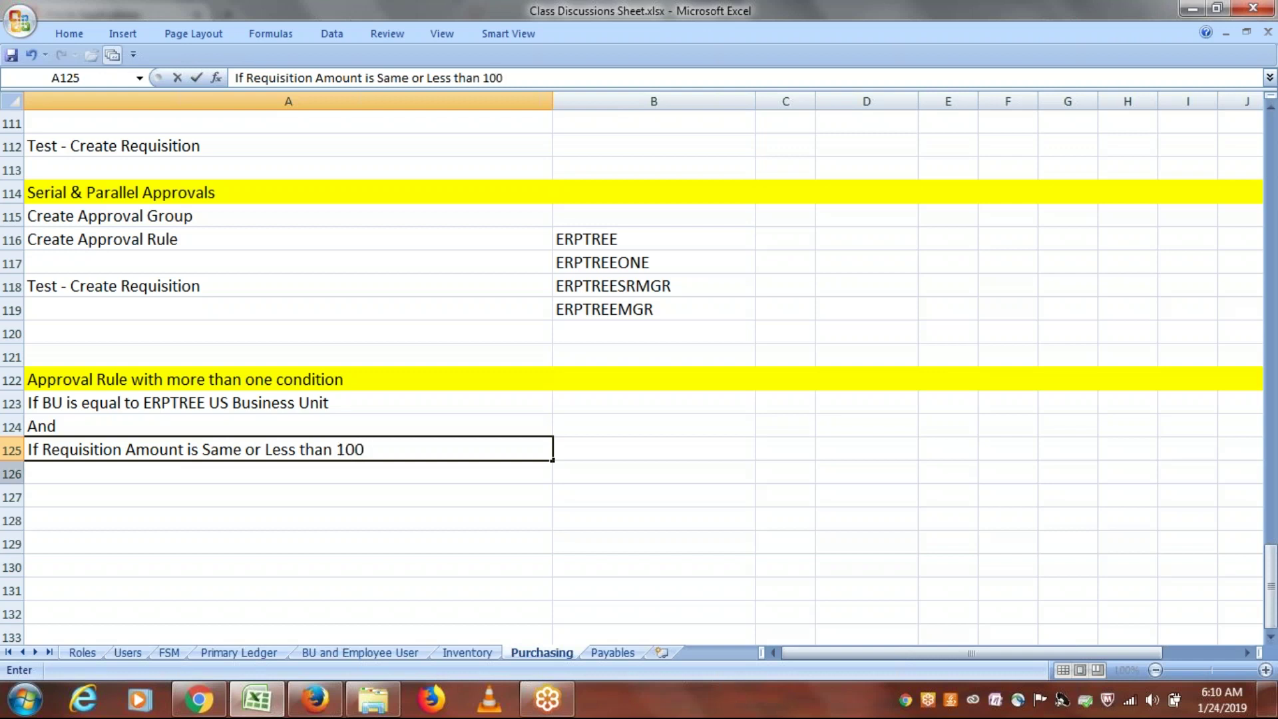
pyautogui.click(338, 452)
pyautogui.write('$100 ')
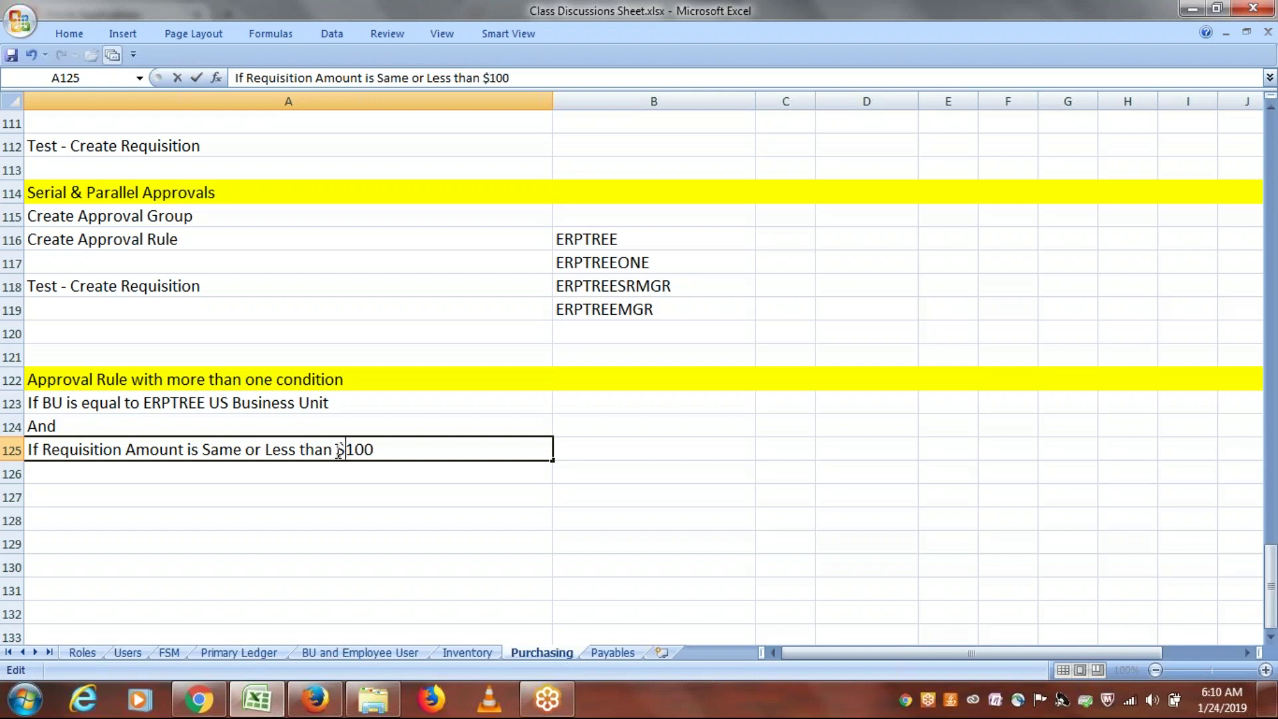
pyautogui.write('- AutoAppro')
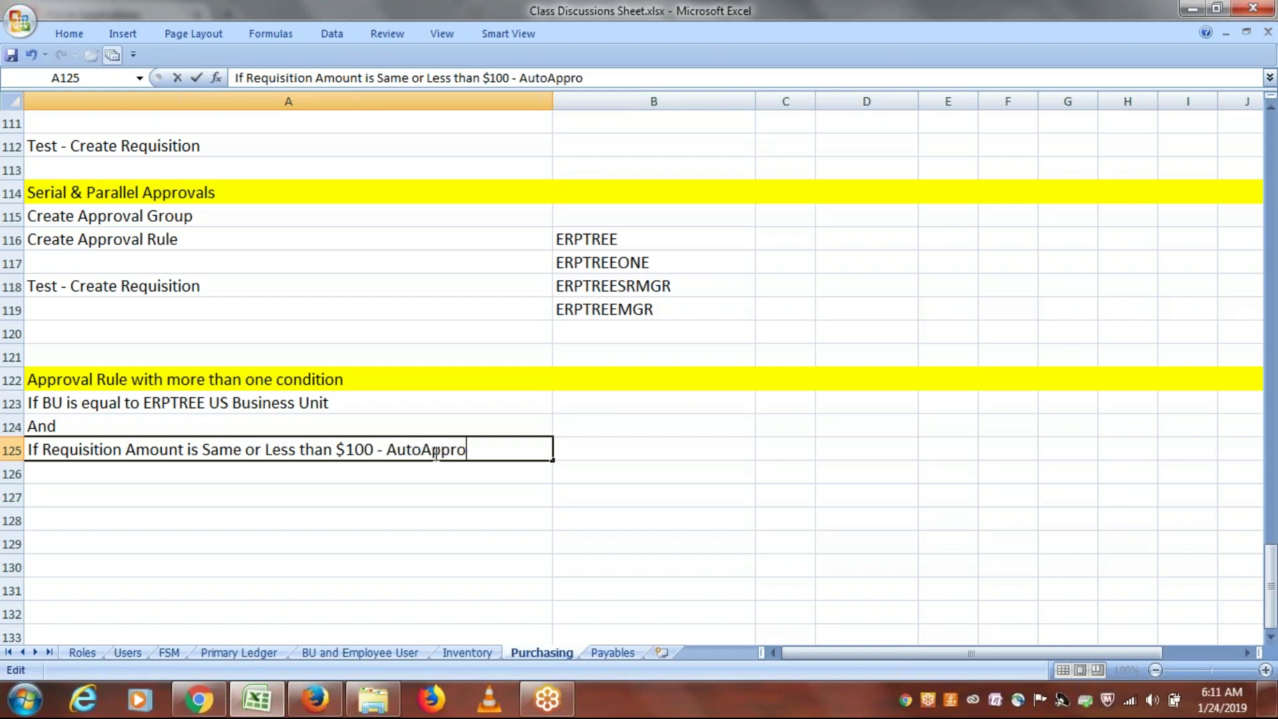
pyautogui.write('vals')
pyautogui.press('Return')
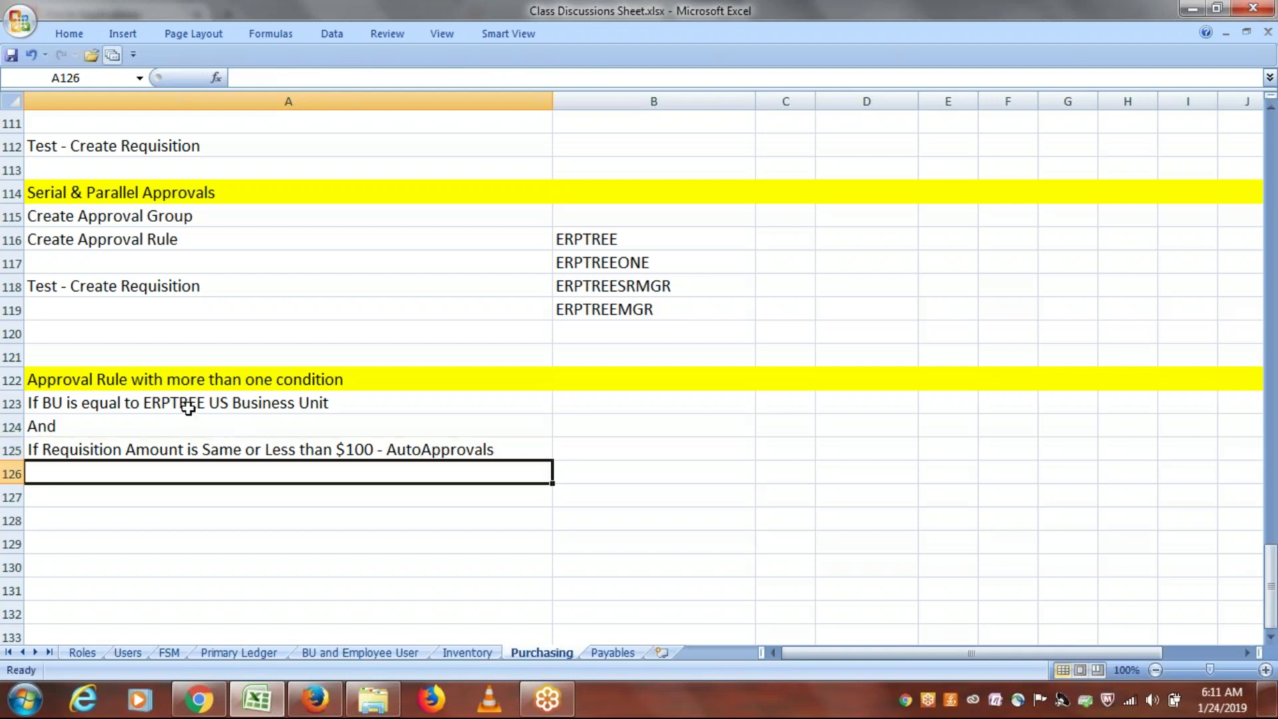
# Step: Copy the three condition lines A123:A125 into A127:A129 and save the workbook
pyautogui.click(189, 406)
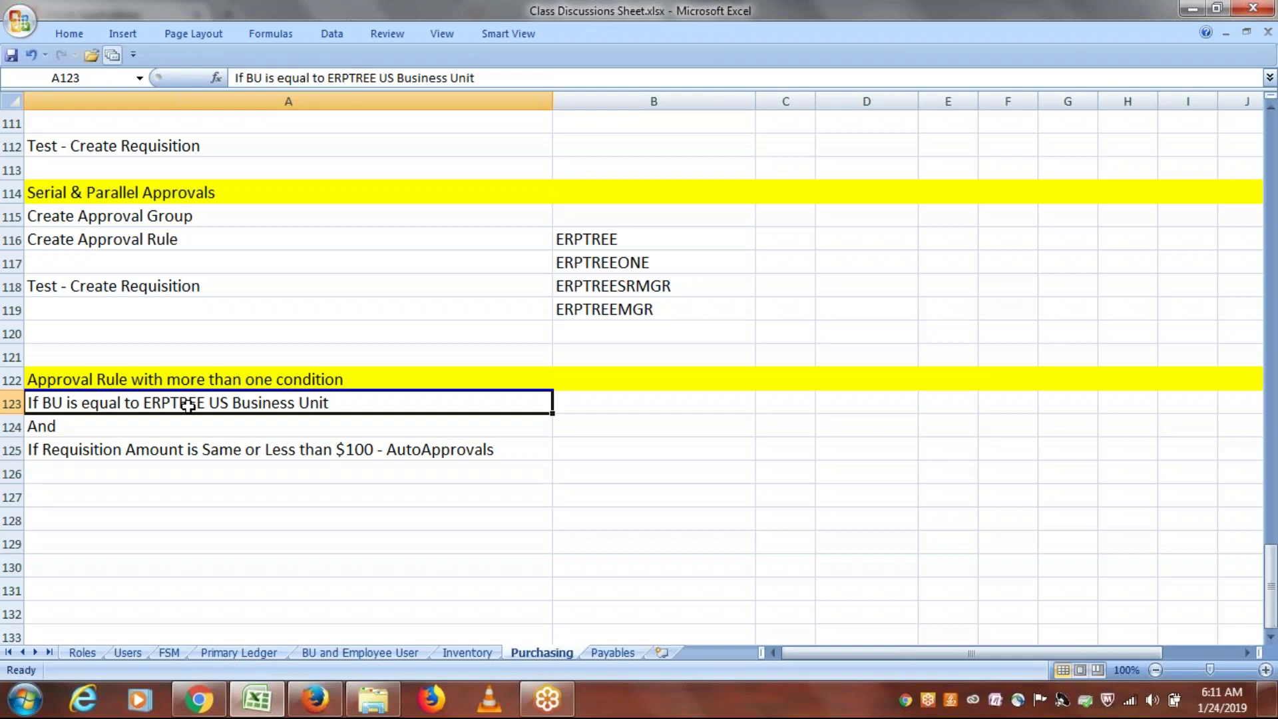
pyautogui.moveTo(185, 404); pyautogui.dragTo(183, 449)
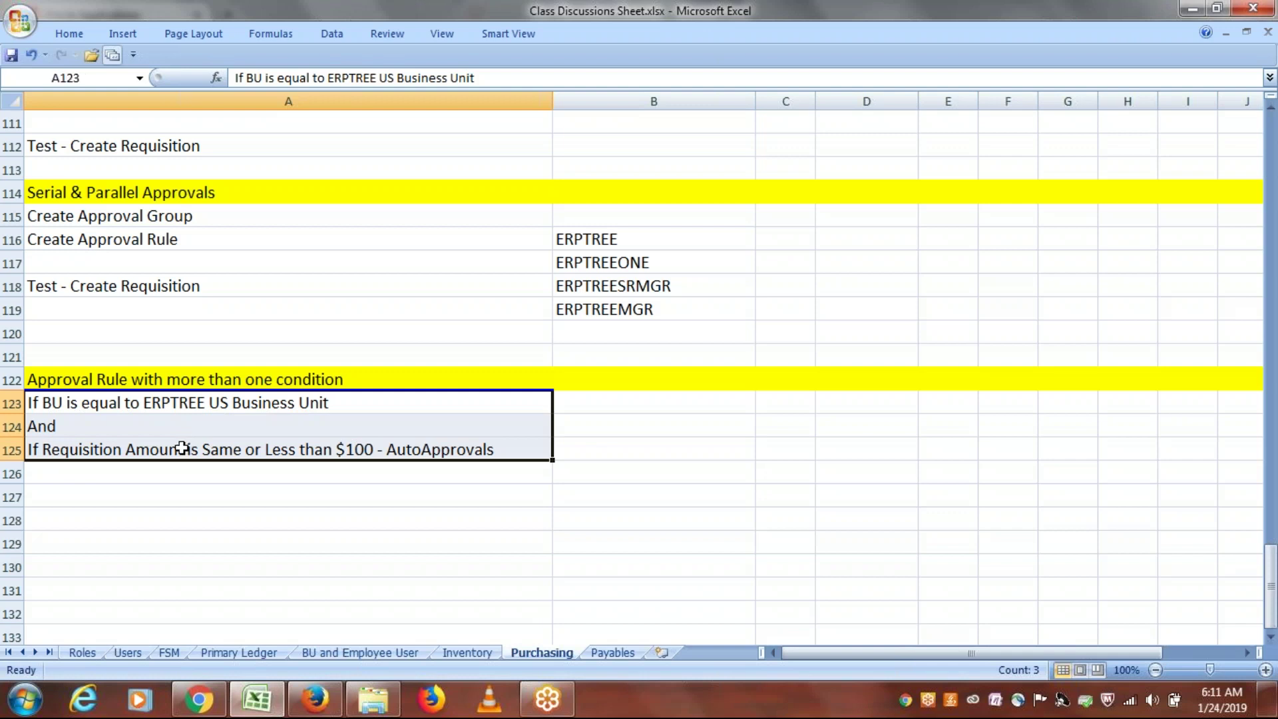
pyautogui.hotkey('ctrl', 'c')
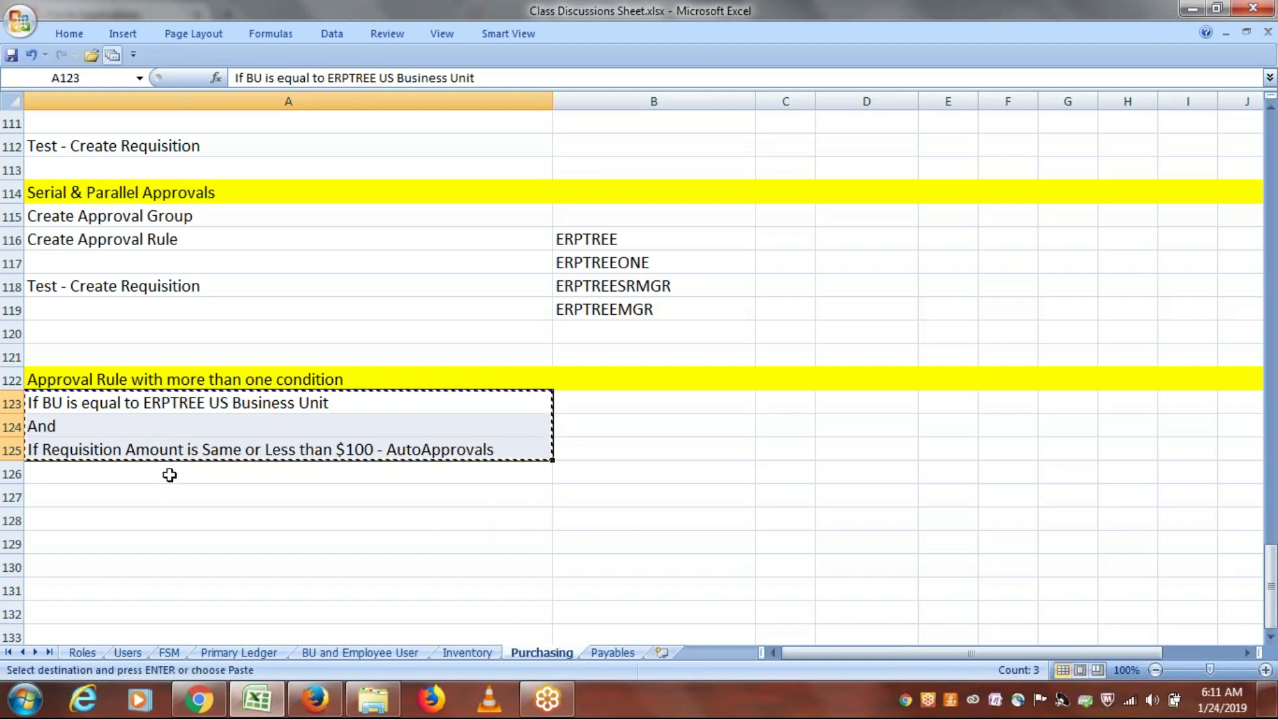
pyautogui.click(157, 493)
pyautogui.hotkey('ctrl', 'v')
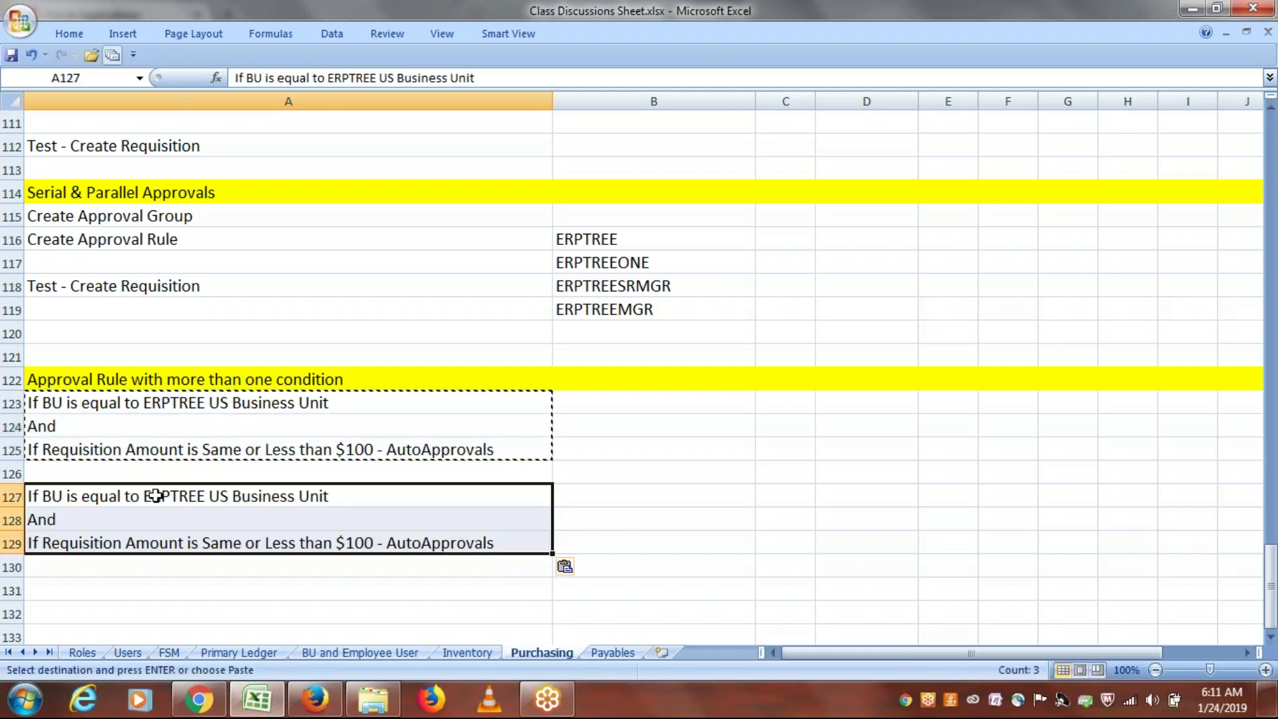
pyautogui.hotkey('ctrl', 's')
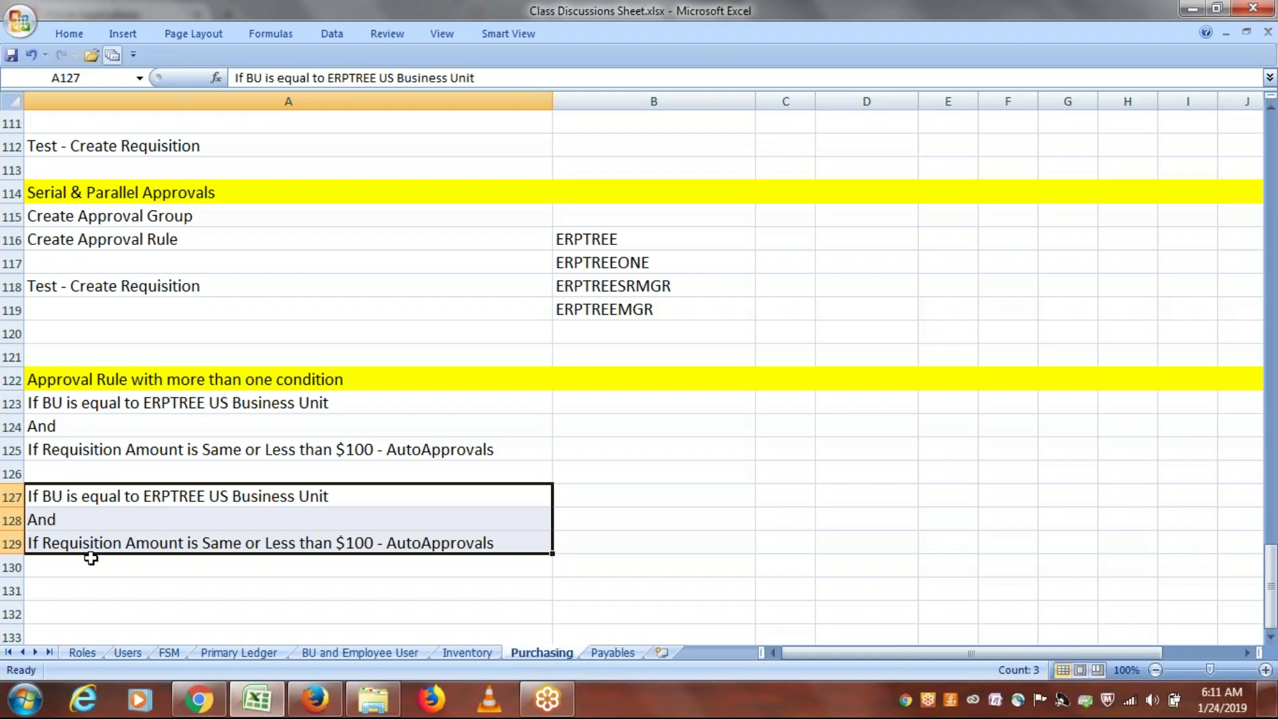
# Step: Edit A129 to 'Same or More than $101 - Employee/Supervisor Approvals' and save
pyautogui.doubleClick(287, 547)
pyautogui.press('BackSpace')
pyautogui.press('BackSpace')
pyautogui.press('BackSpace')
pyautogui.press('BackSpace')
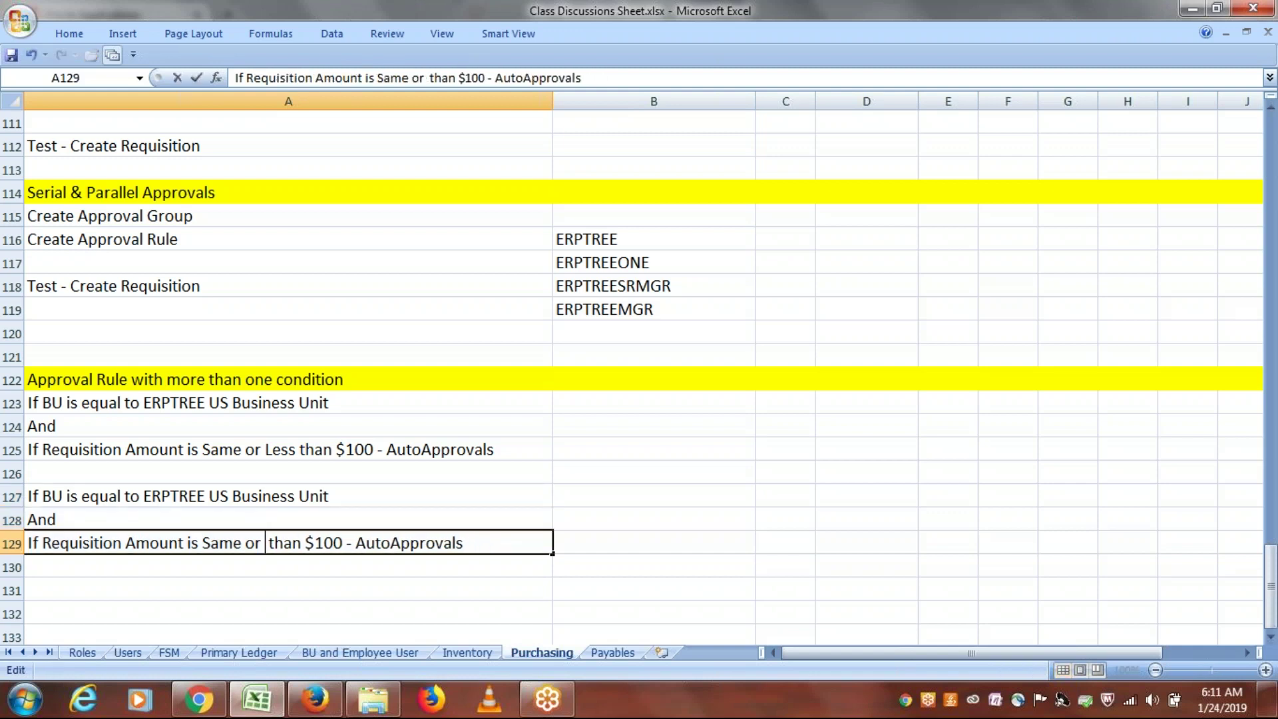
pyautogui.write('More')
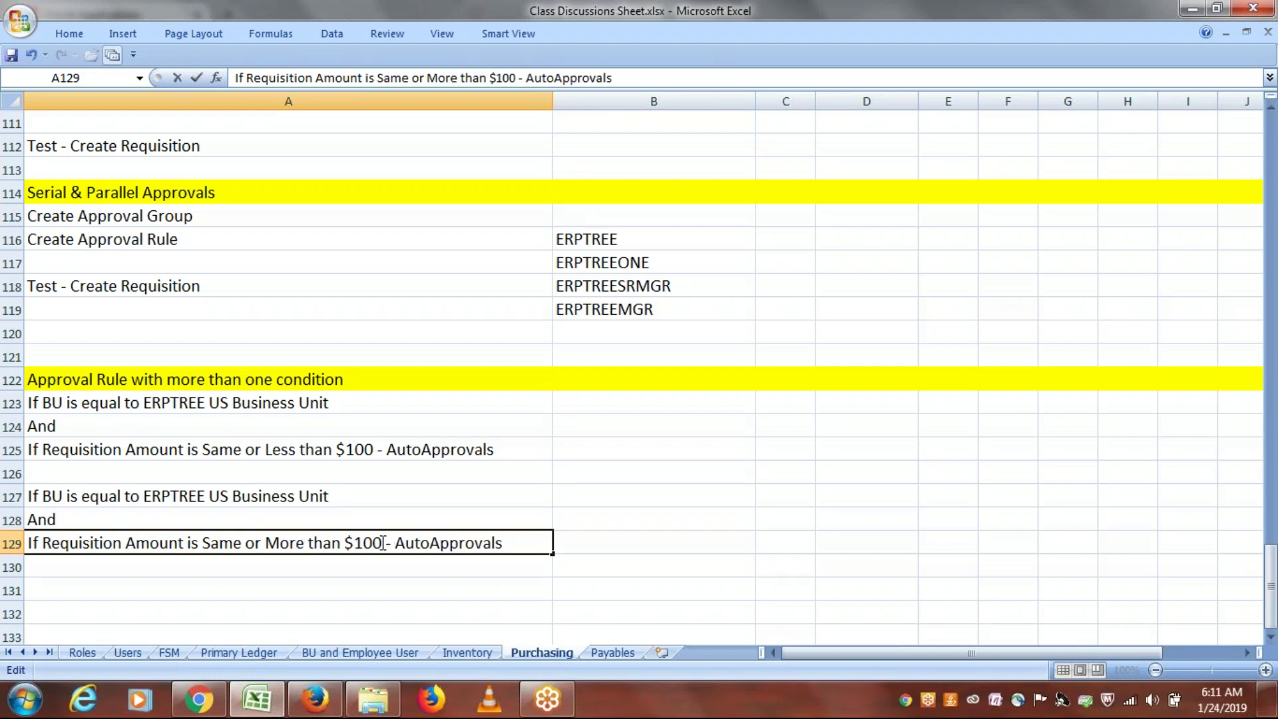
pyautogui.click(382, 543)
pyautogui.press('BackSpace')
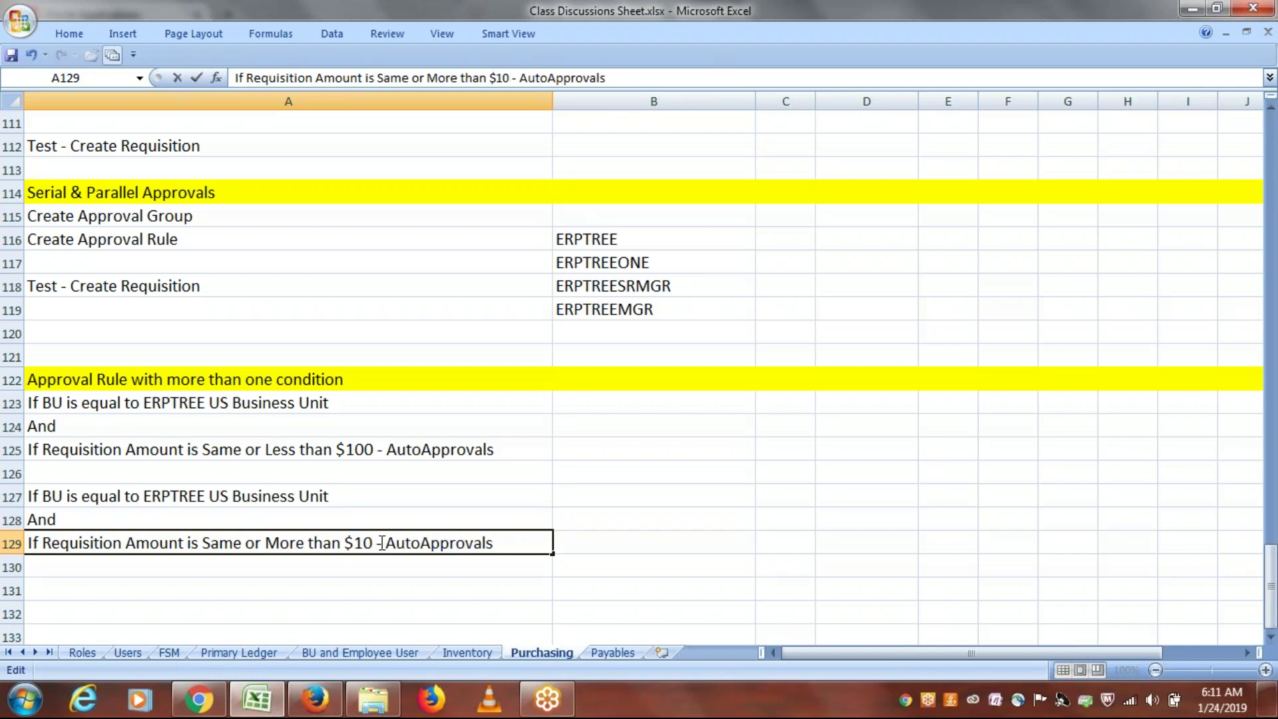
pyautogui.write('1')
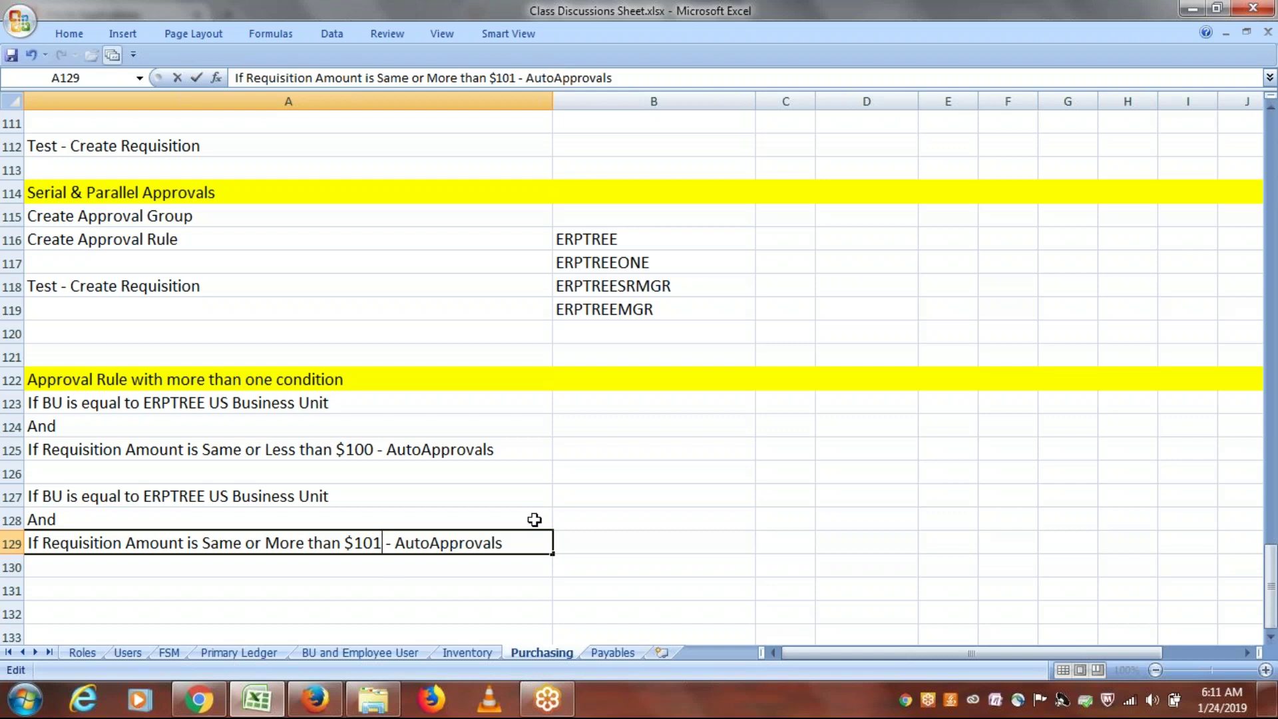
pyautogui.moveTo(513, 543); pyautogui.dragTo(397, 554)
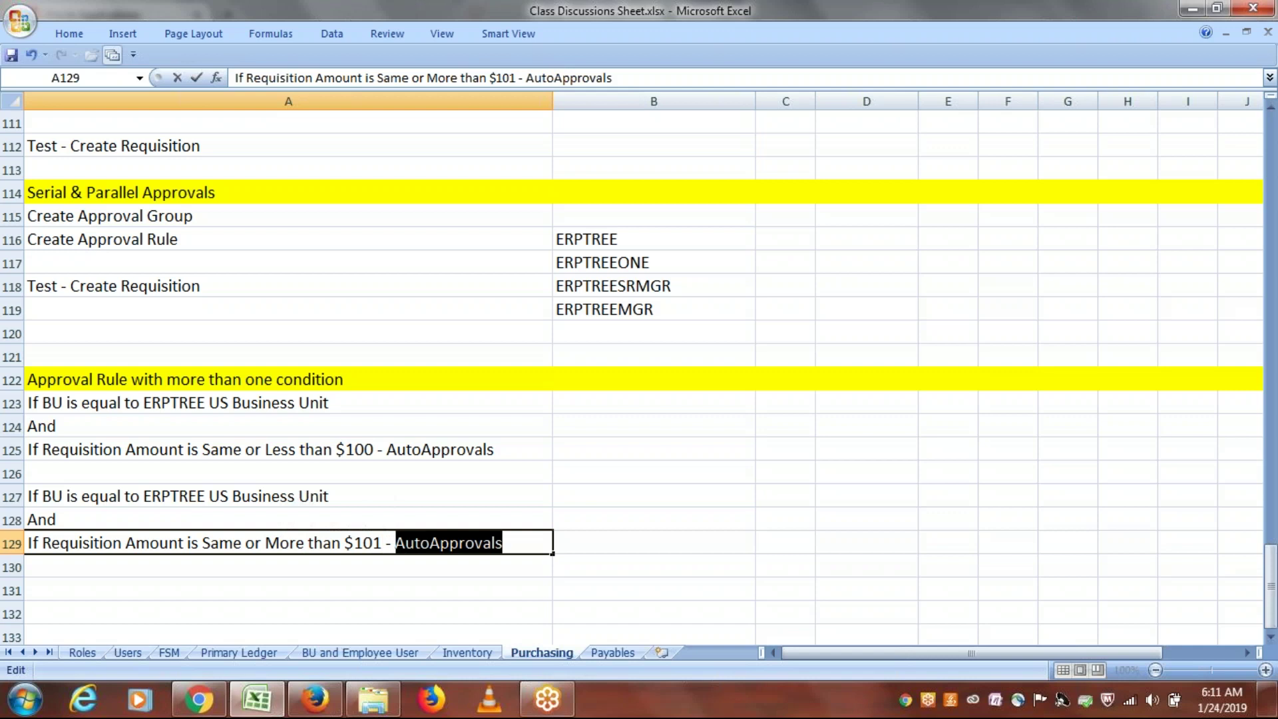
pyautogui.write('S')
pyautogui.press('BackSpace')
pyautogui.write('e')
pyautogui.press('BackSpace')
pyautogui.write('Em')
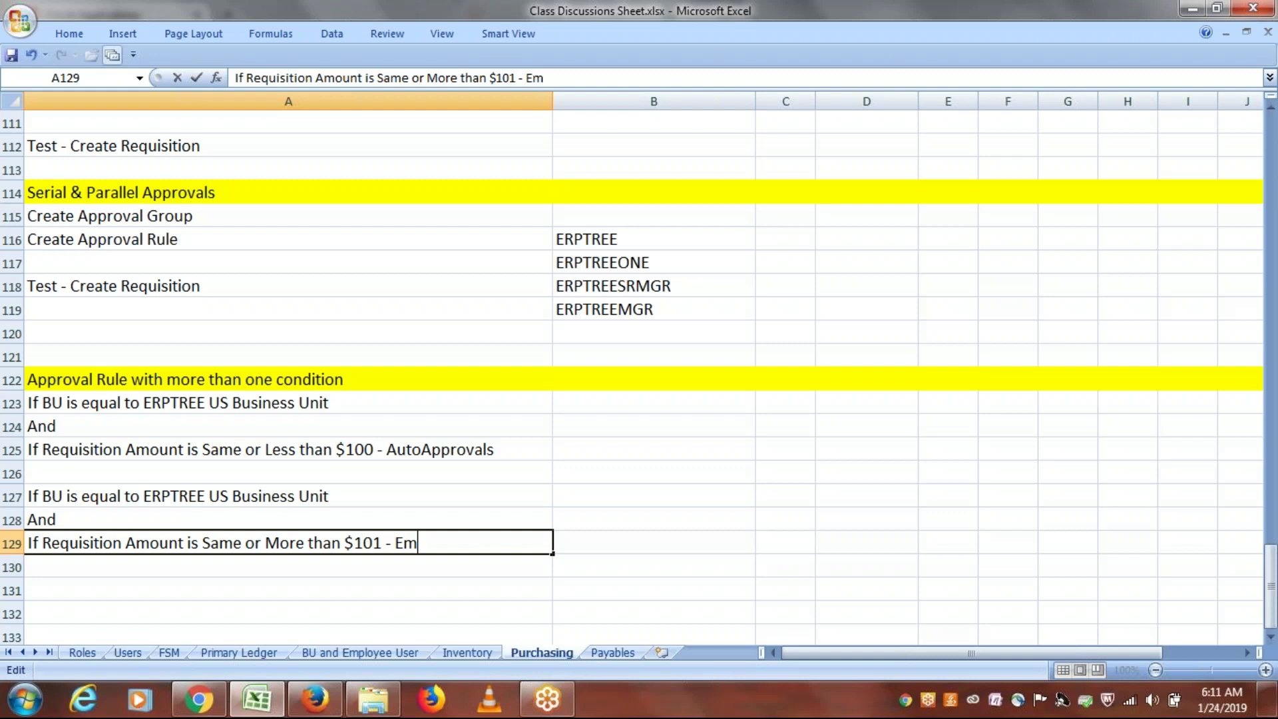
pyautogui.write('ployee')
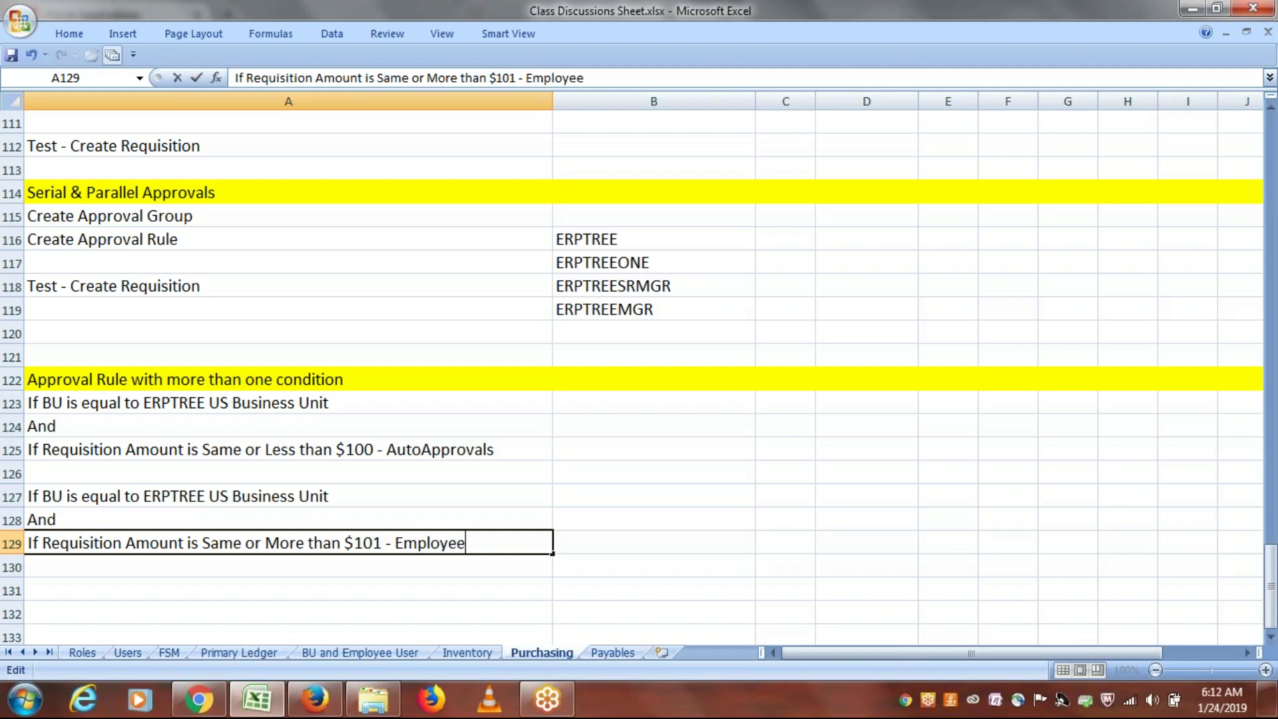
pyautogui.write('/Super')
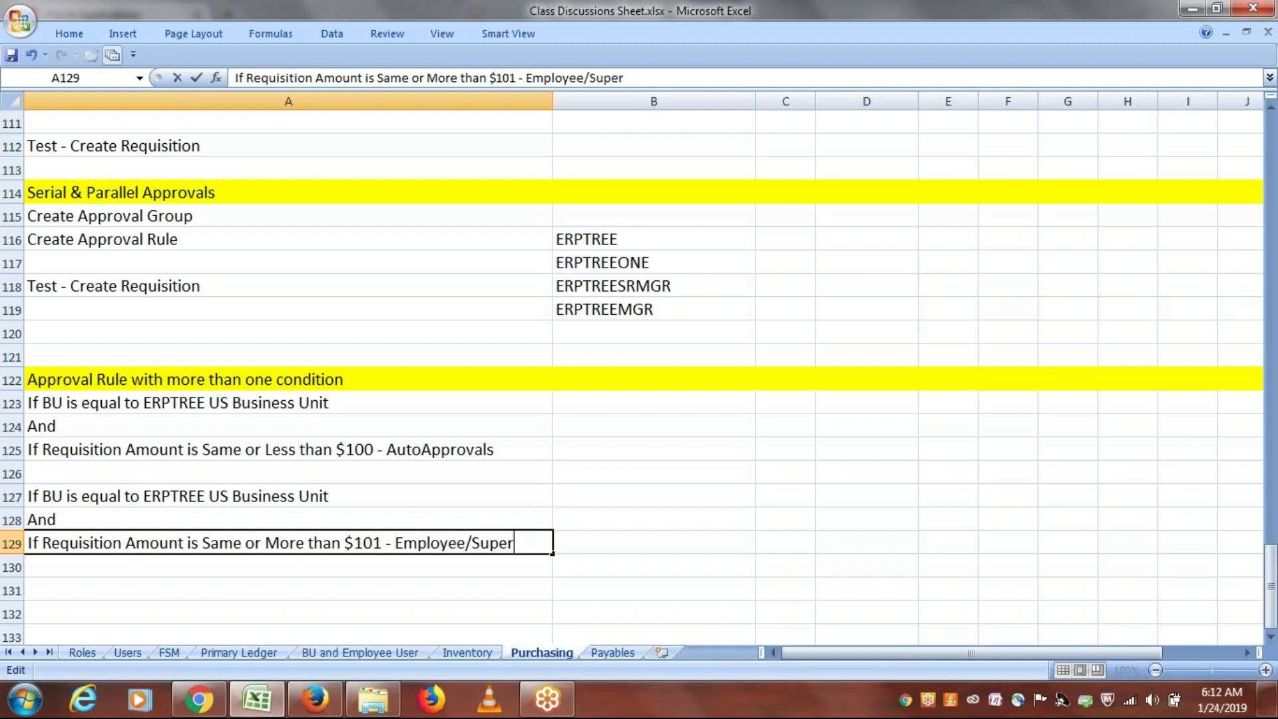
pyautogui.write('visor Approvals')
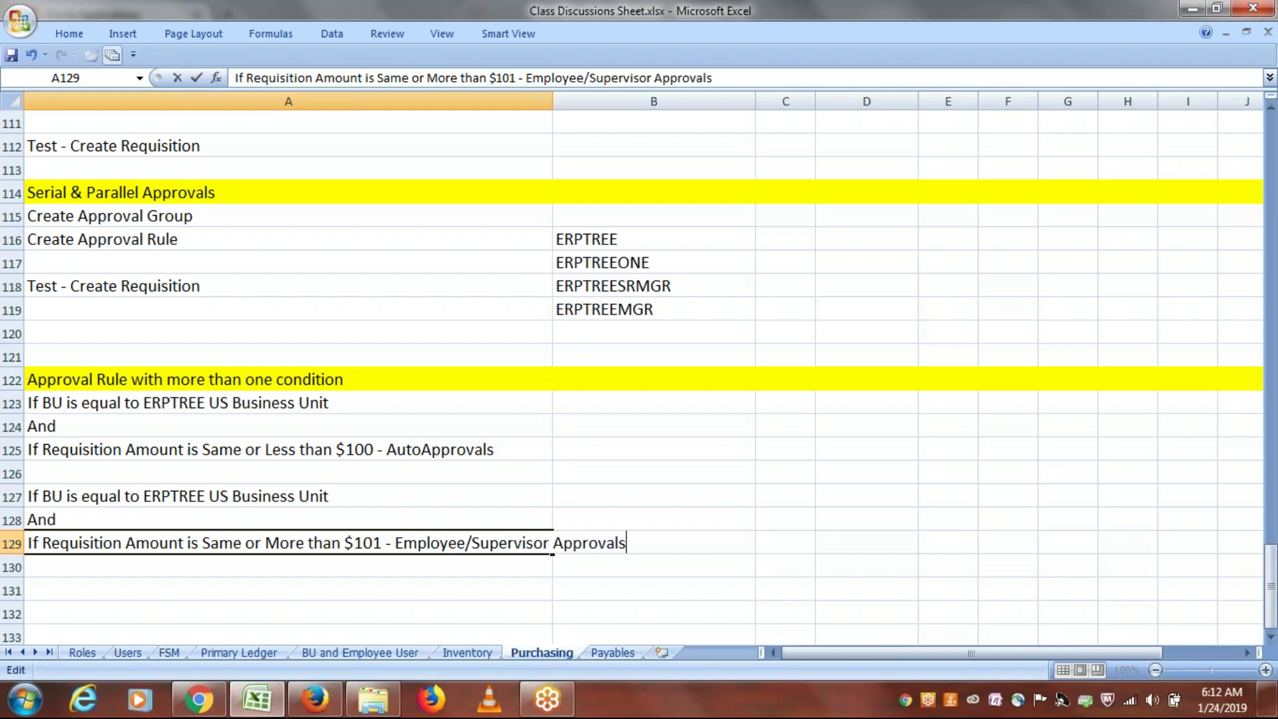
pyautogui.hotkey('ctrl', 's')
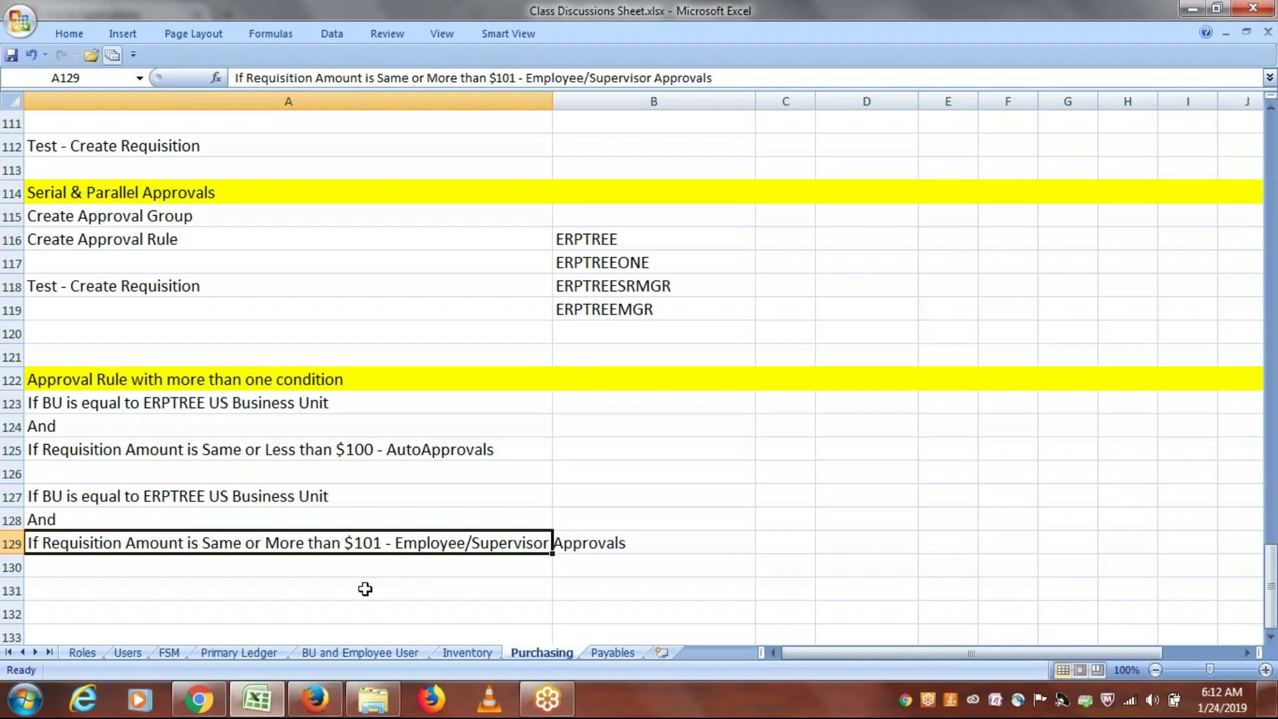
pyautogui.click(365, 589)
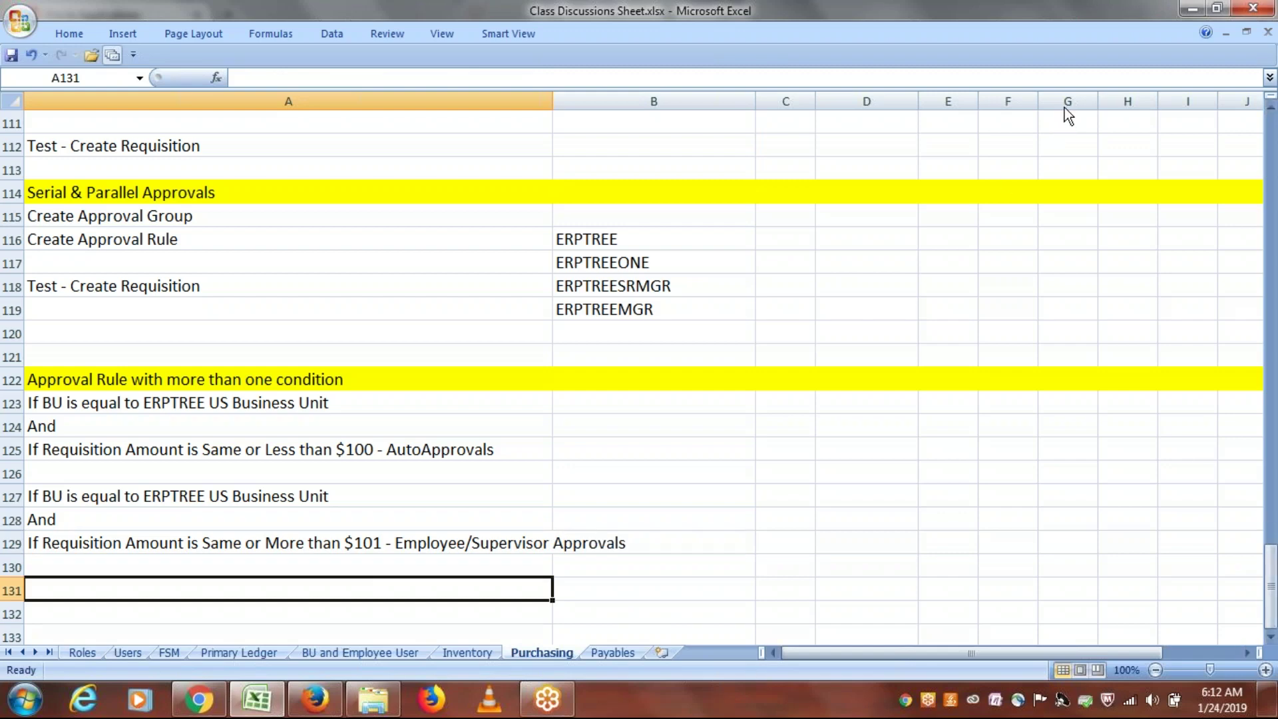
# Step: Open Setup and Maintenance from the ERPTREE user menu on the Oracle home page
pyautogui.click(322, 692)
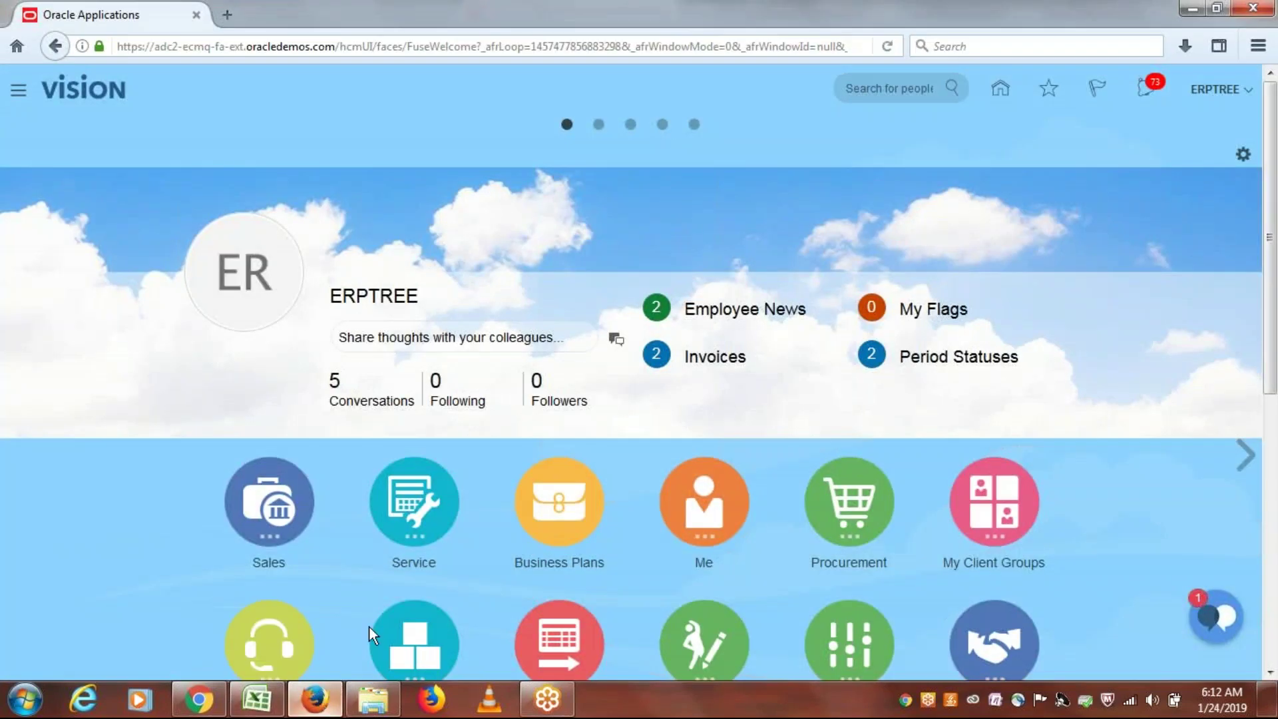
pyautogui.click(1223, 94)
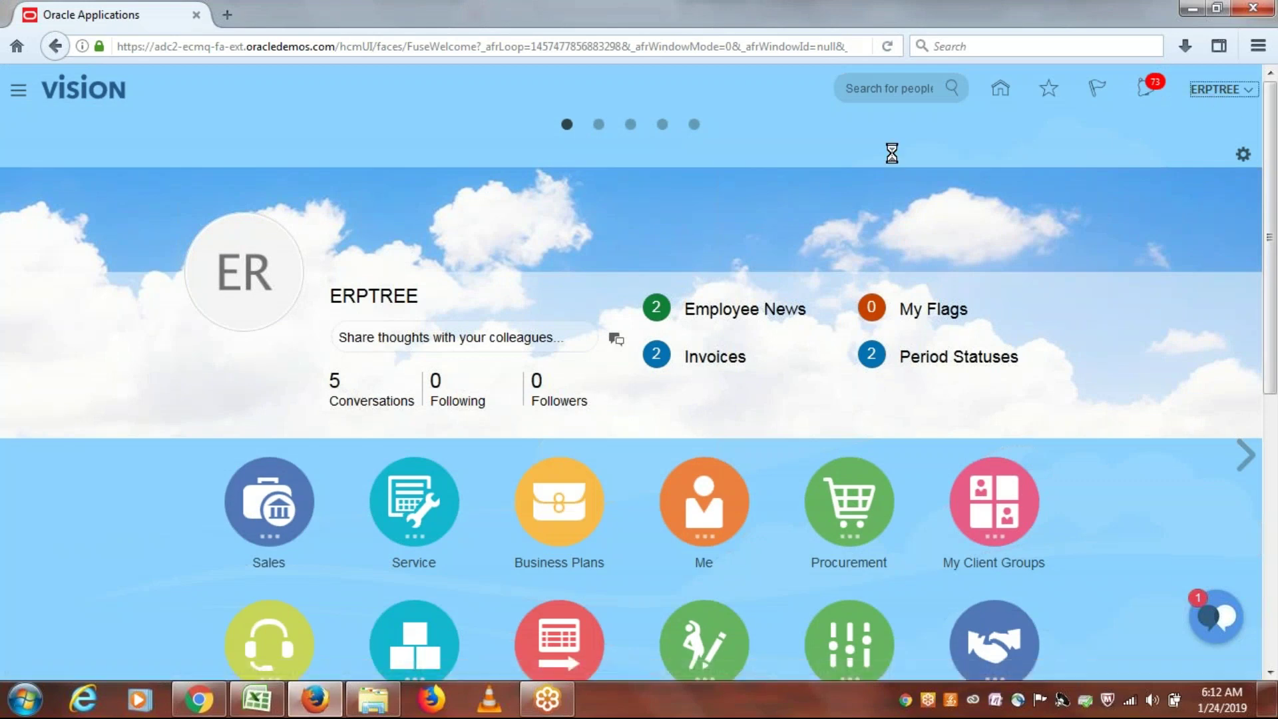
pyautogui.click(1108, 310)
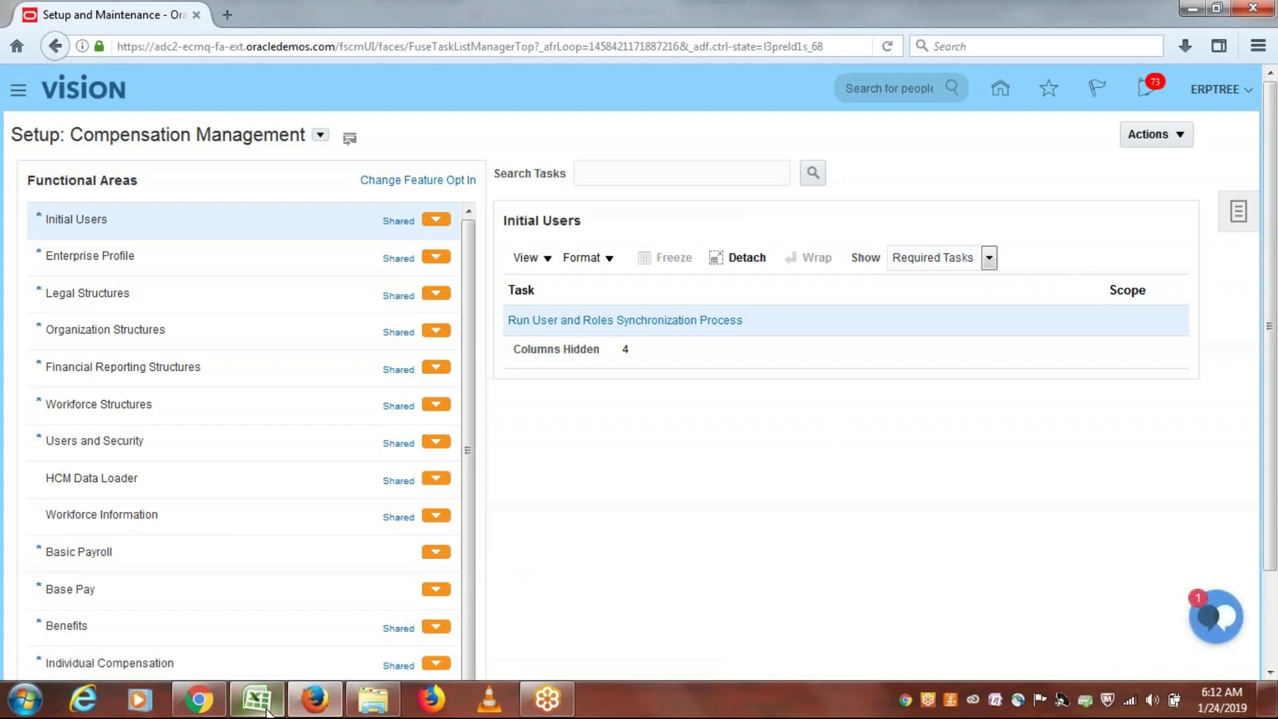
pyautogui.click(256, 699)
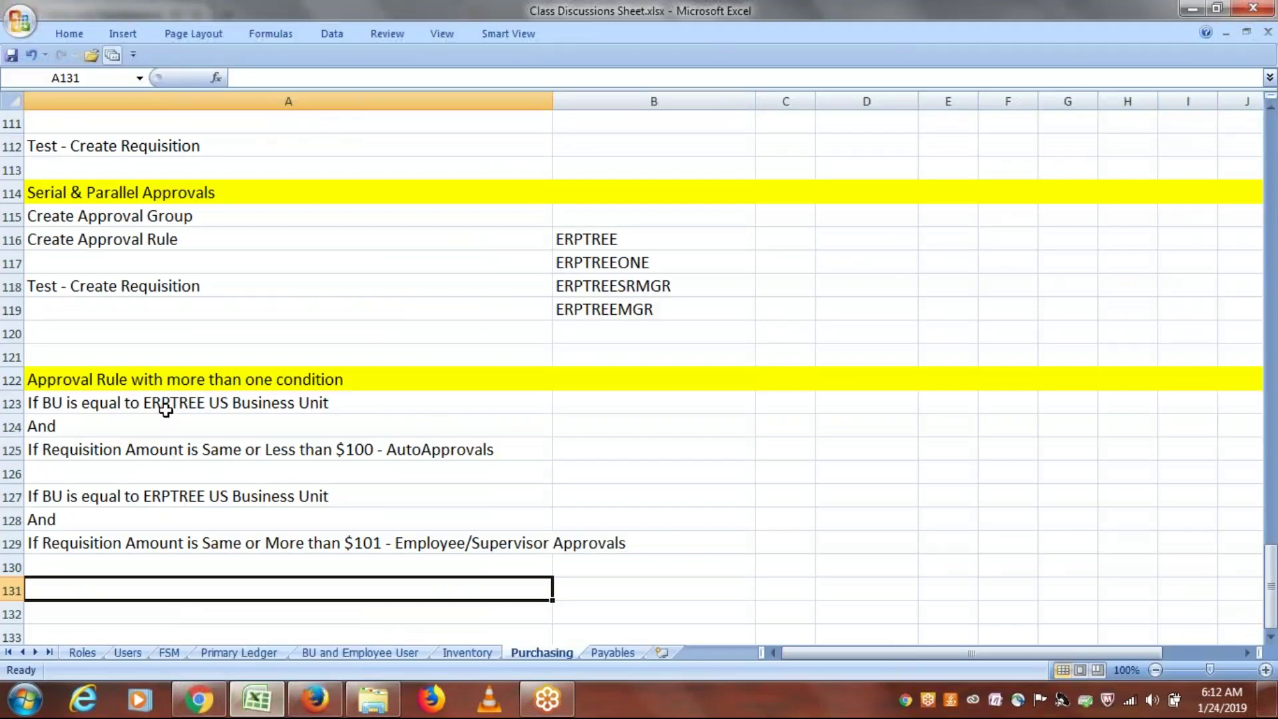
# Step: Review the rule blocks in A123:A125 and A127:A129, then return to the browser
pyautogui.moveTo(162, 404); pyautogui.dragTo(160, 445)
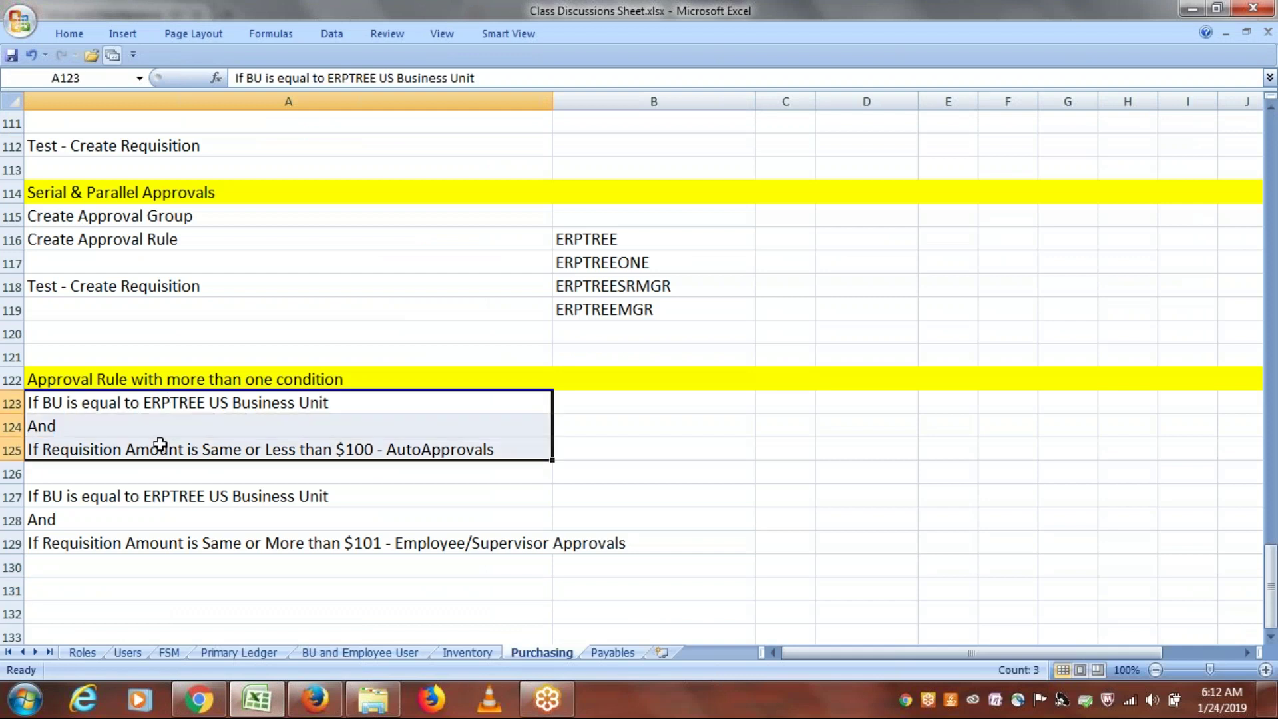
pyautogui.moveTo(160, 495); pyautogui.dragTo(165, 538)
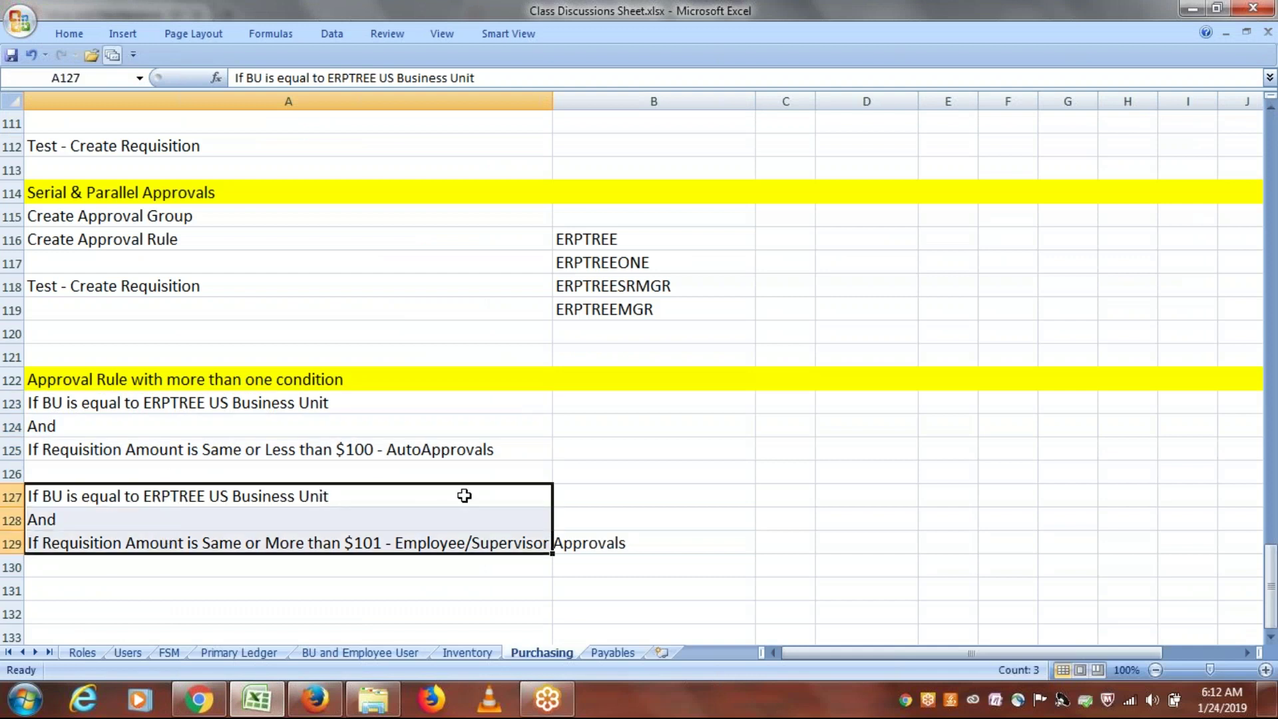
pyautogui.hotkey('alt', 'Tab')
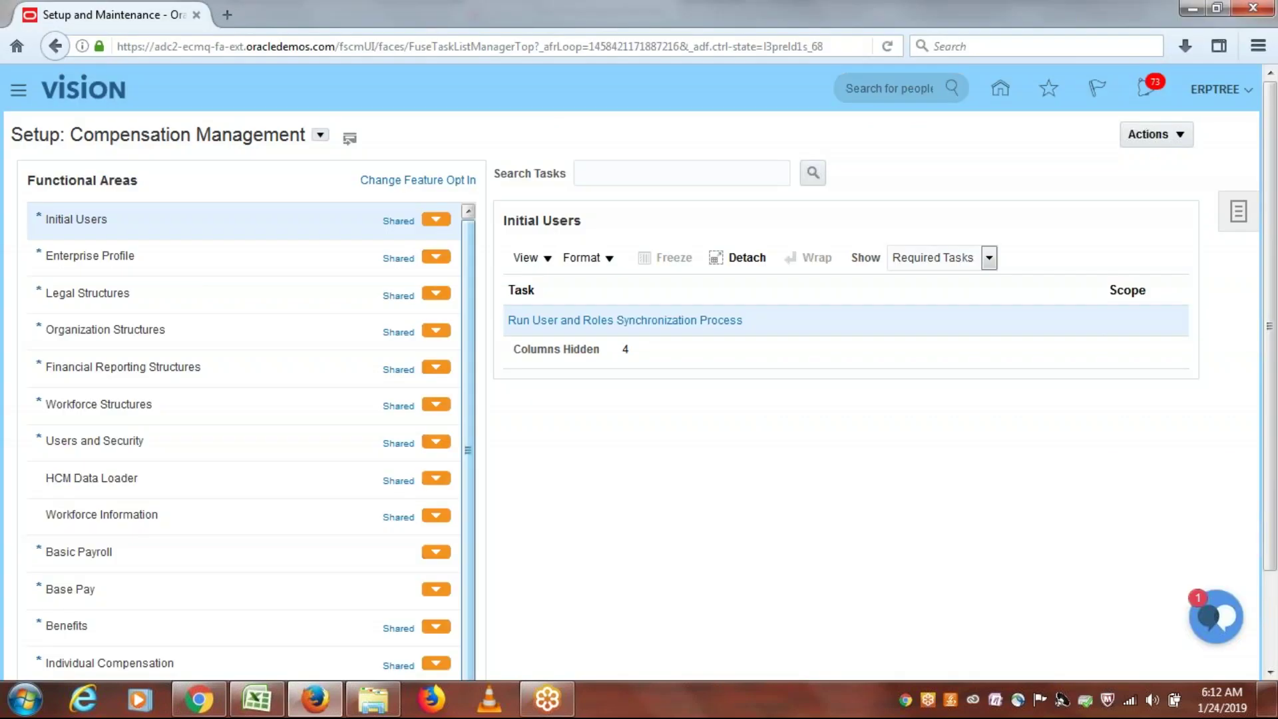
# Step: Search the setup tasks for 'requisition app'
pyautogui.click(1237, 214)
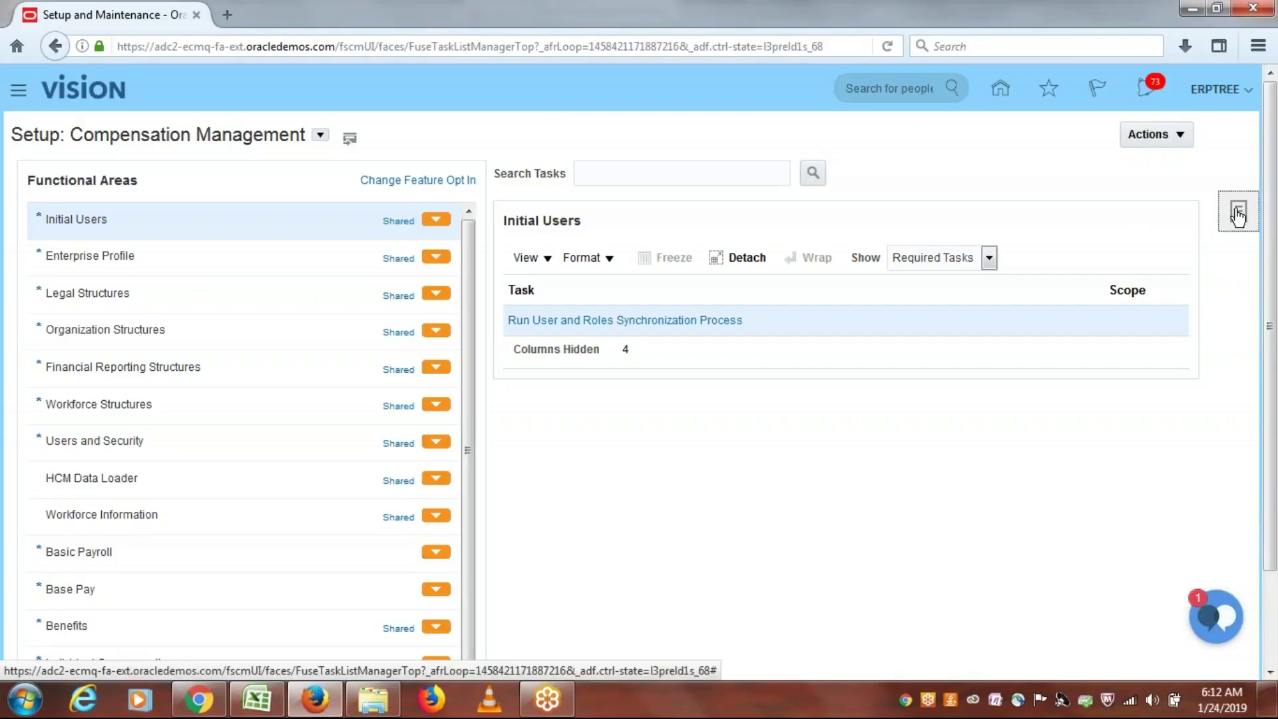
pyautogui.click(1107, 308)
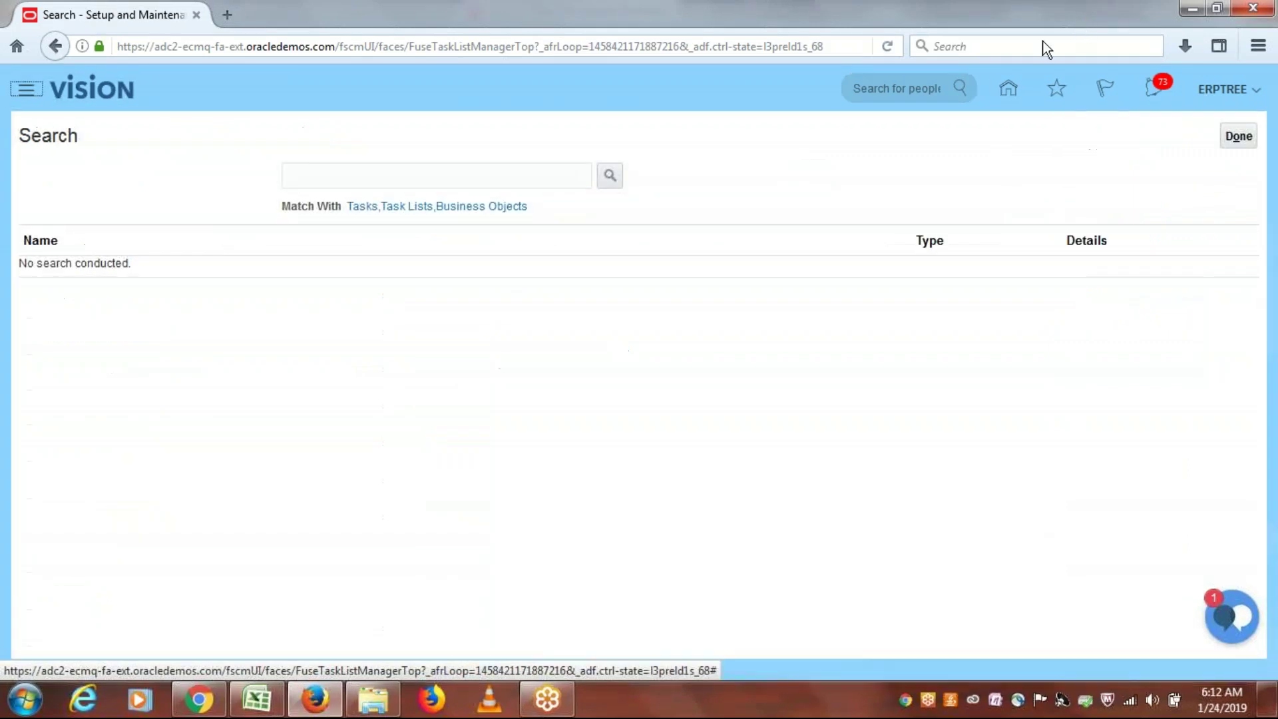
pyautogui.click(522, 185)
pyautogui.write('re')
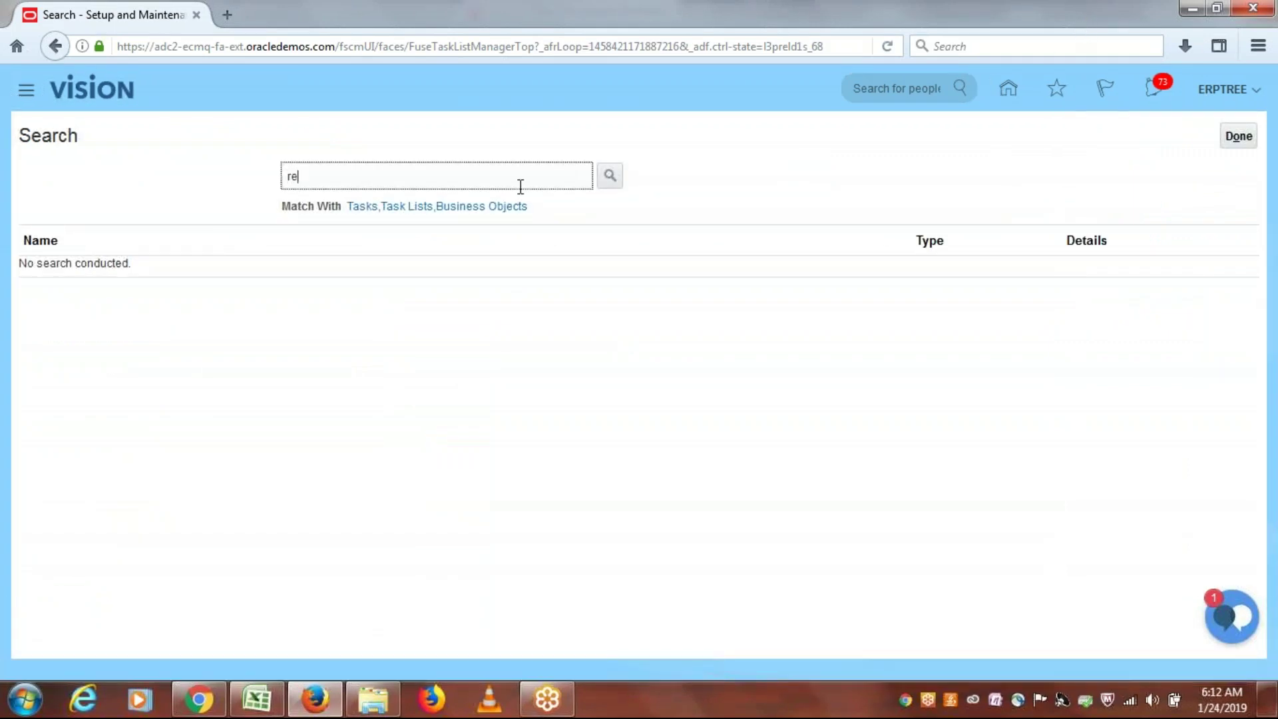
pyautogui.write('quisition app')
pyautogui.click(609, 178)
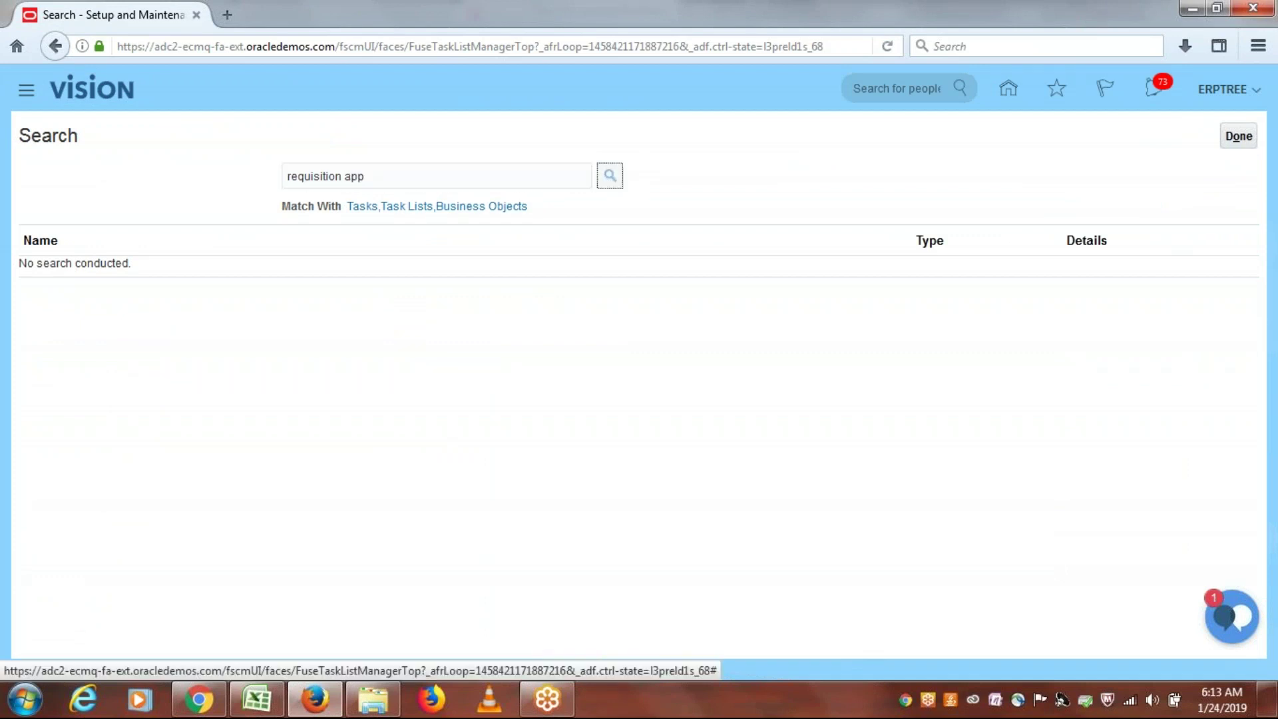
# Step: Open Manage Requisition Approvals and edit the Postapproval Header Consensus participant's rules
pyautogui.click(126, 272)
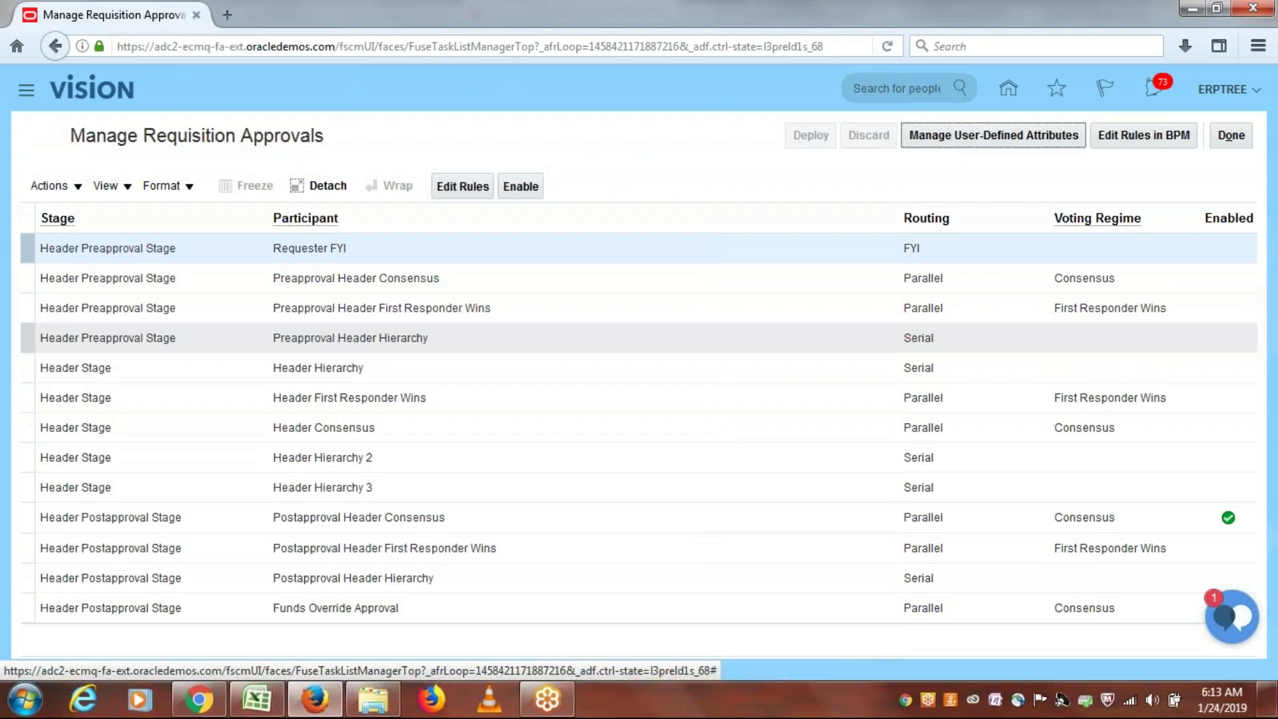
pyautogui.click(806, 521)
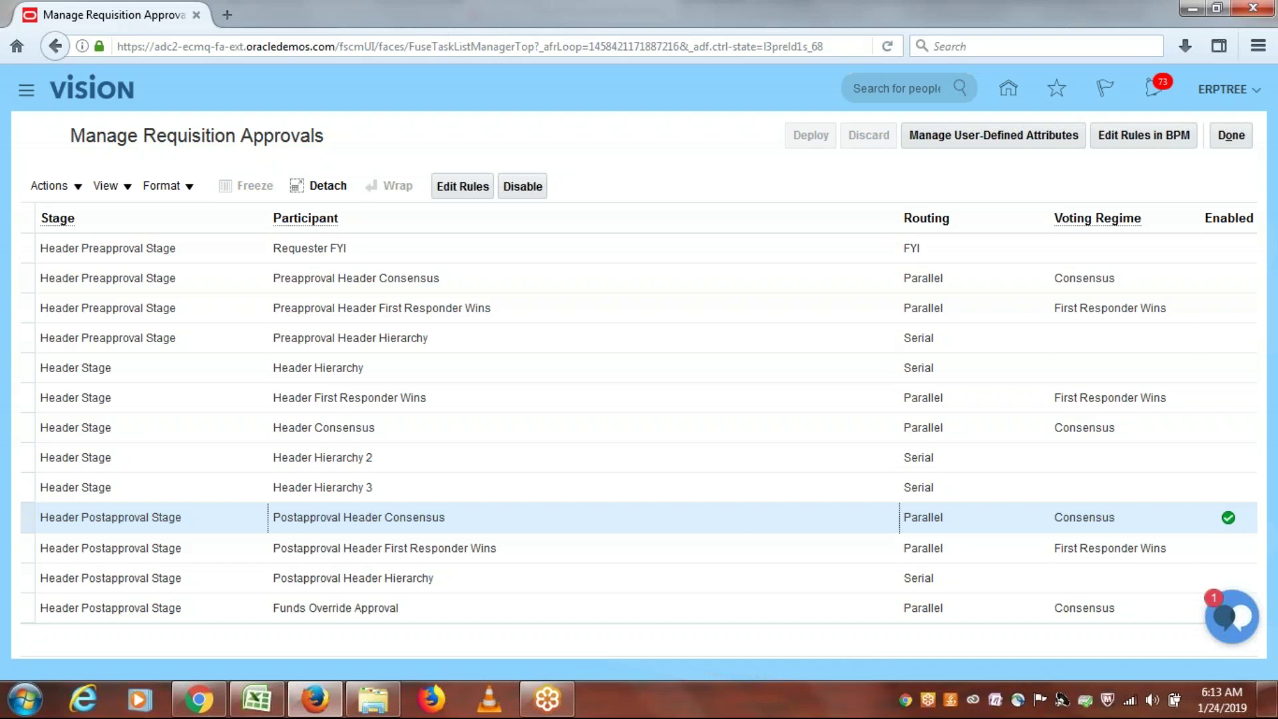
pyautogui.click(455, 188)
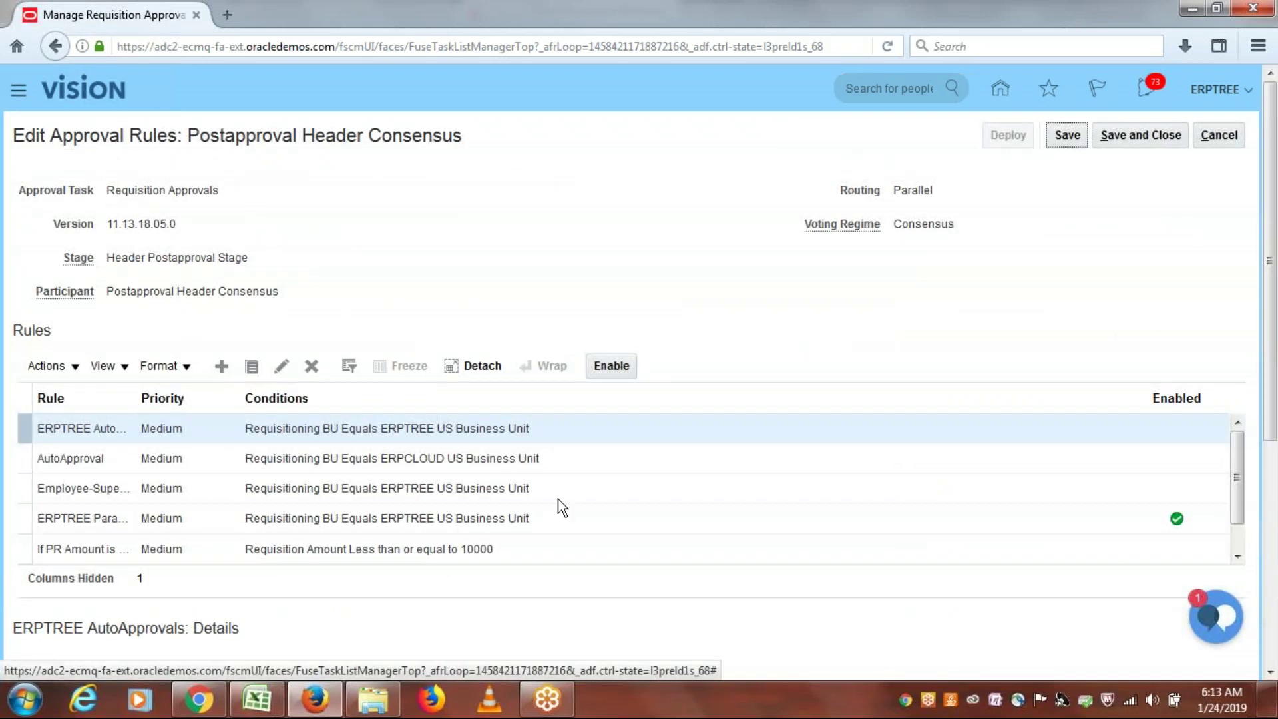
# Step: Disable the ERPTREE Parallel Approvals rule
pyautogui.click(562, 519)
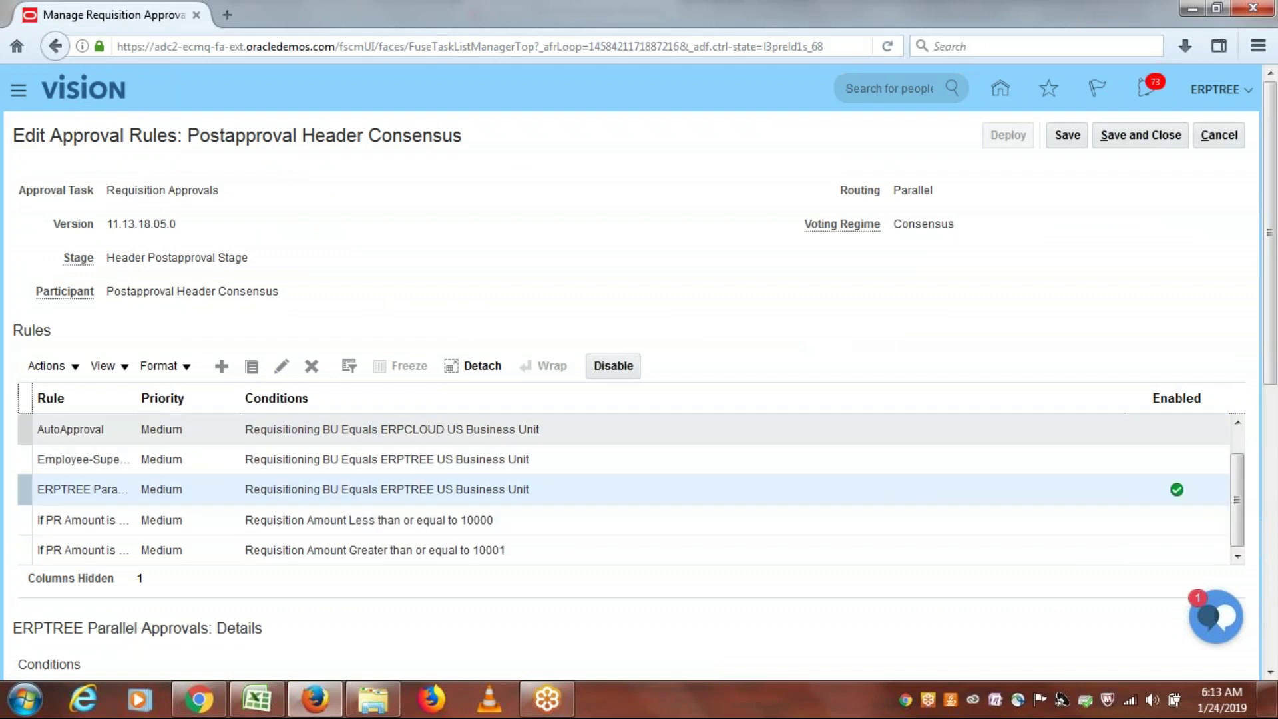
pyautogui.click(613, 366)
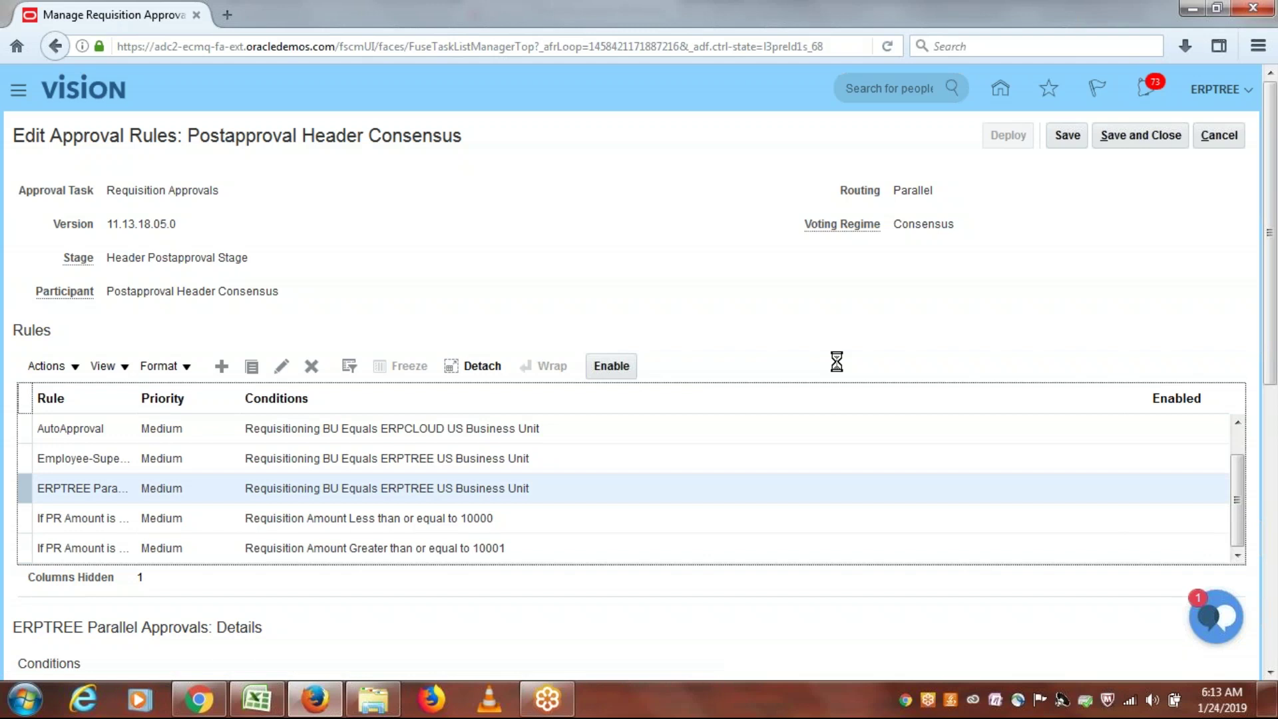
pyautogui.moveTo(1235, 507)
pyautogui.mouseDown()
pyautogui.moveTo(1235, 458)
pyautogui.moveTo(1237, 489)
pyautogui.mouseUp()
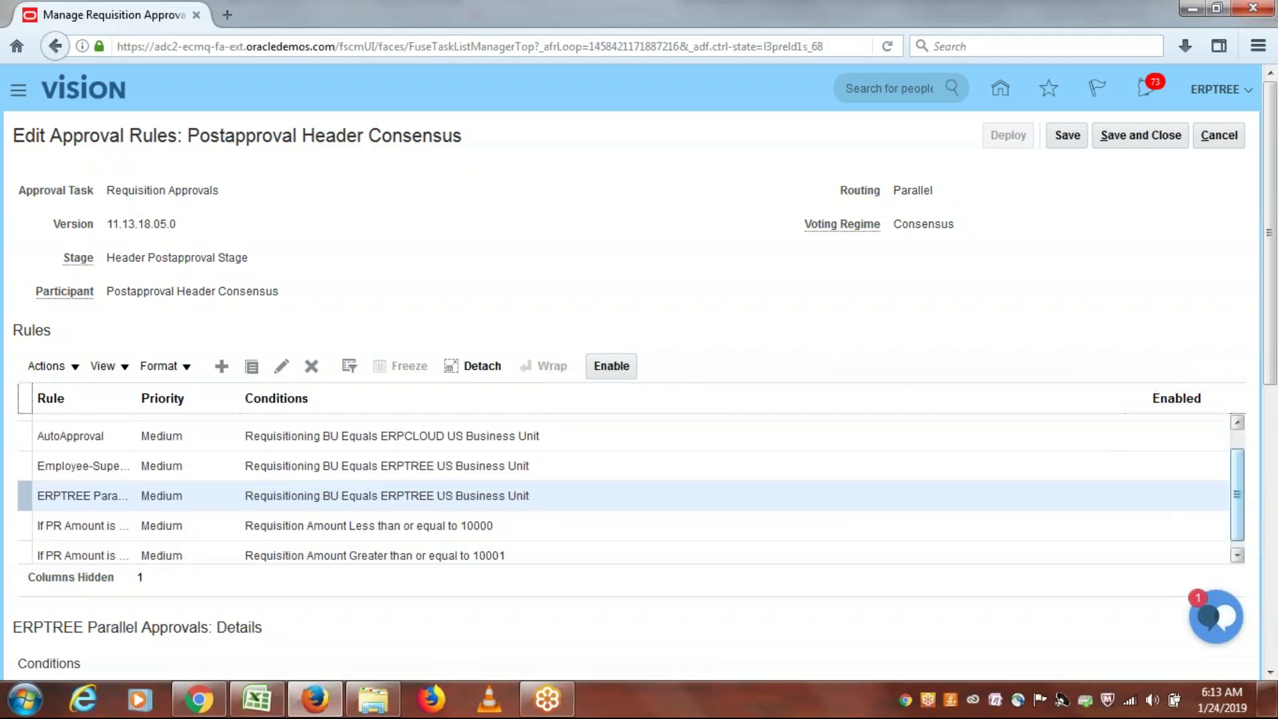
# Step: Save the class discussions workbook and return to the Edit Approval Rules page
pyautogui.click(256, 700)
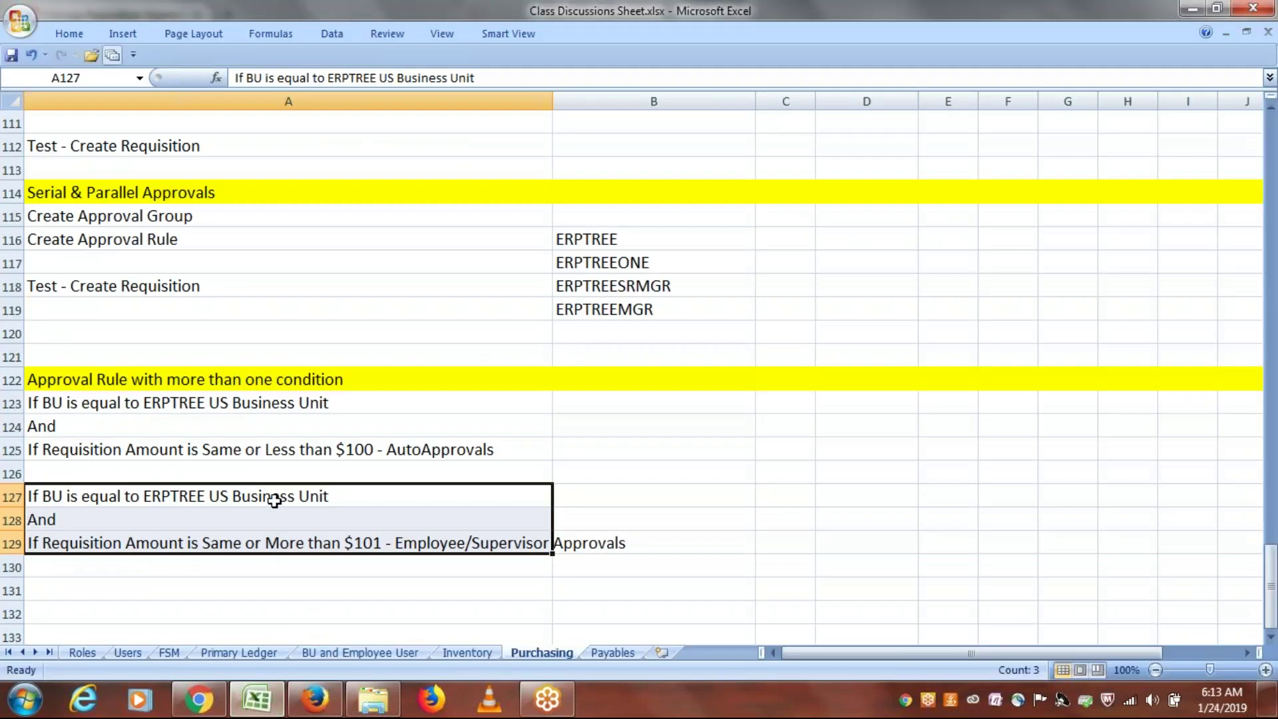
pyautogui.hotkey('ctrl', 's')
pyautogui.hotkey('alt', 'Tab')
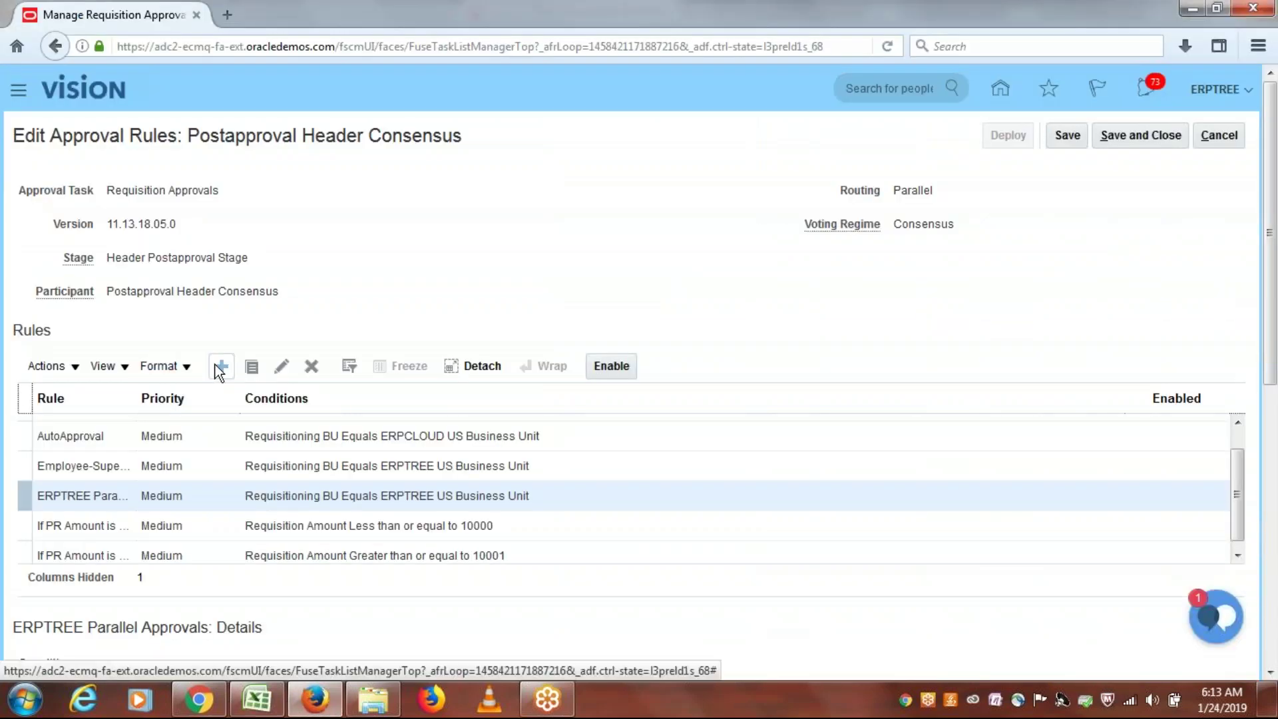
# Step: Create a new rule named 'ERPTREE BU and Requisition Amount 100'
pyautogui.click(220, 366)
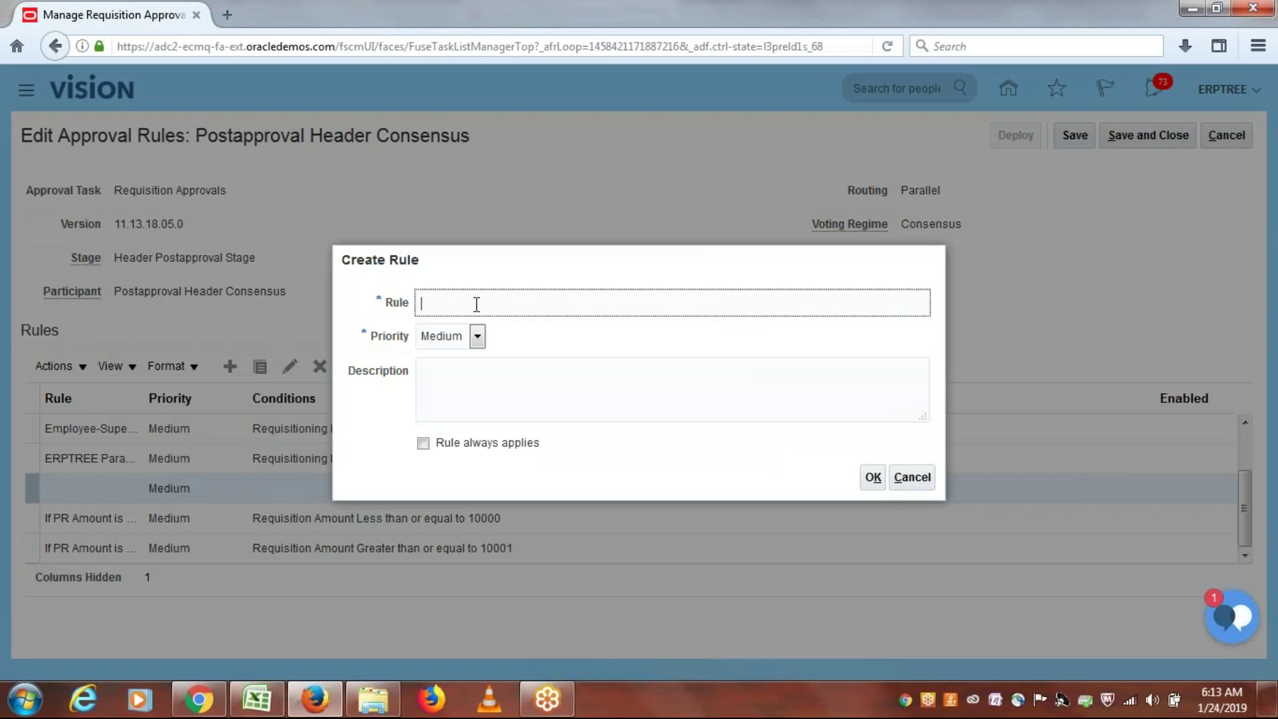
pyautogui.write('ERPTREE BU and R')
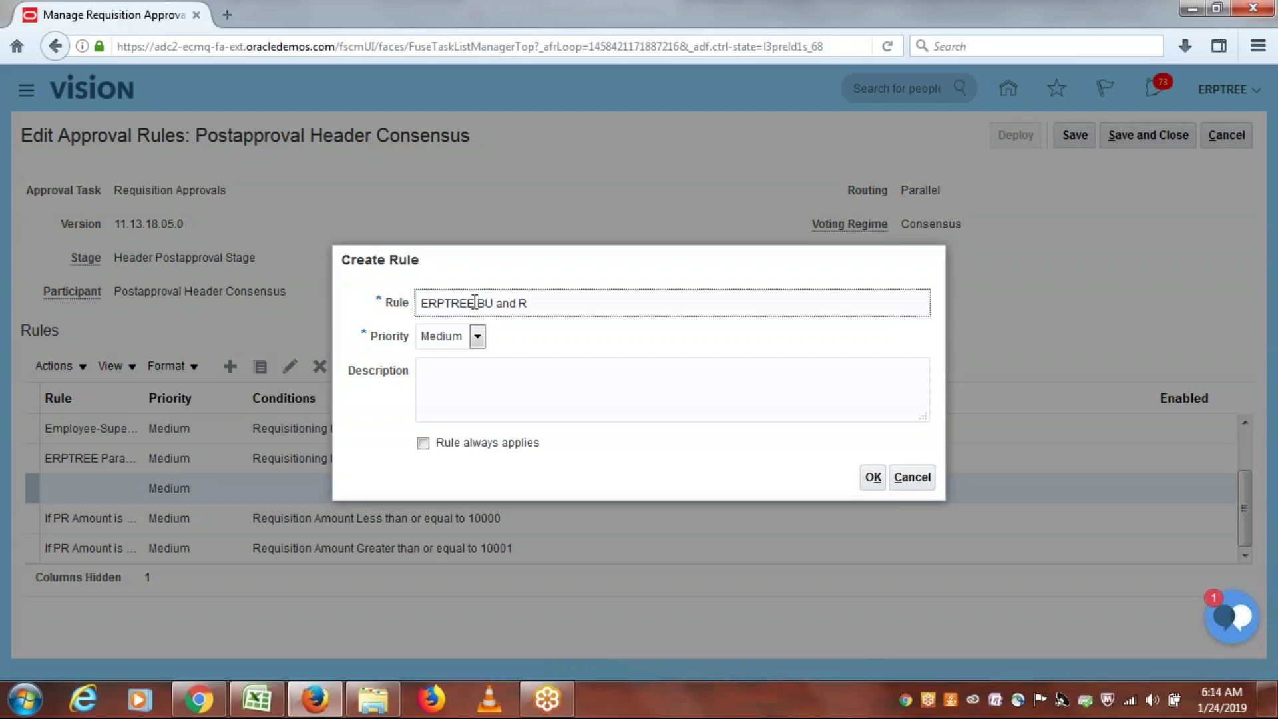
pyautogui.write('equisition Amount 1000')
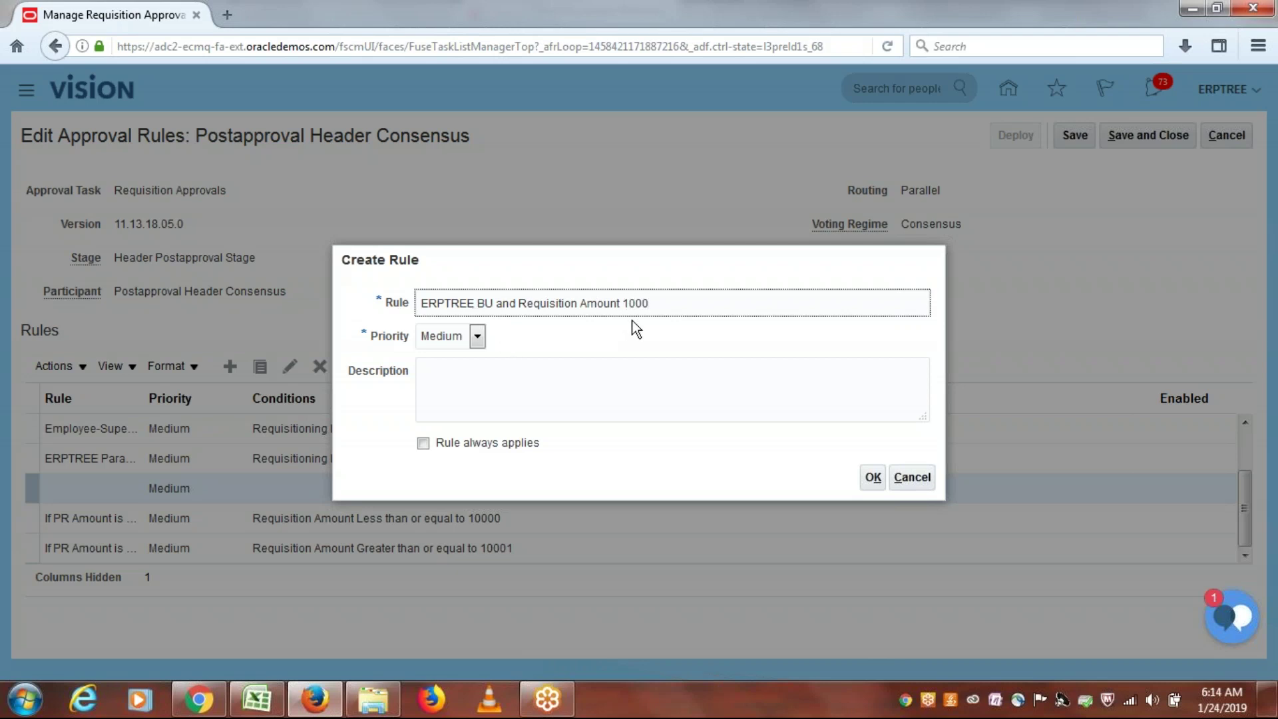
pyautogui.press('BackSpace')
pyautogui.click(475, 390)
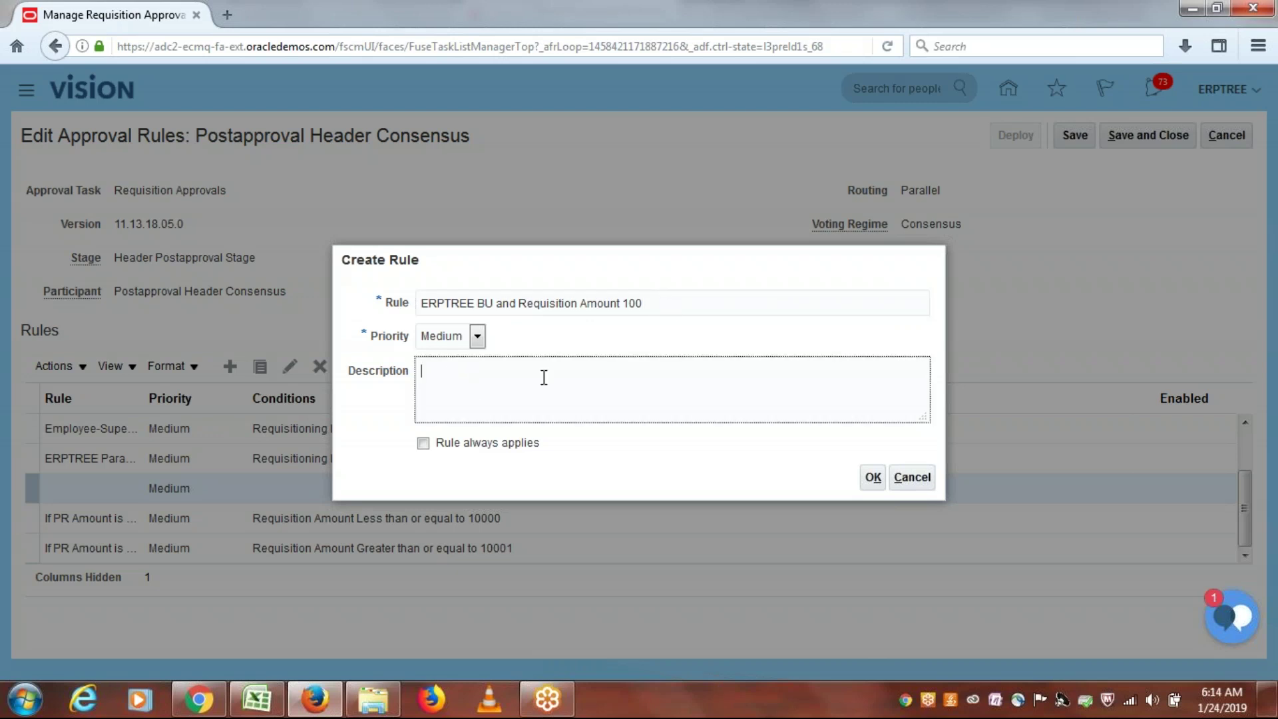
# Step: Copy the rule name into the Description field and confirm the new rule
pyautogui.hotkey('alt', 'Tab')
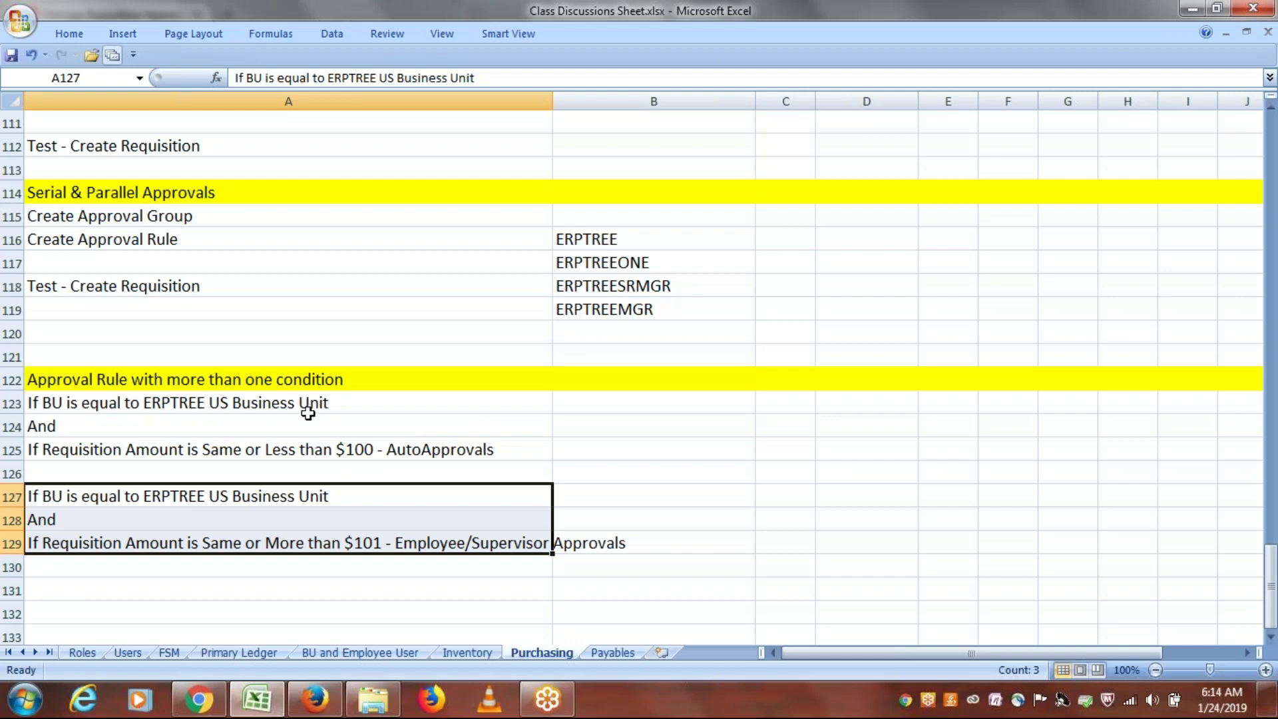
pyautogui.hotkey('alt', 'Tab')
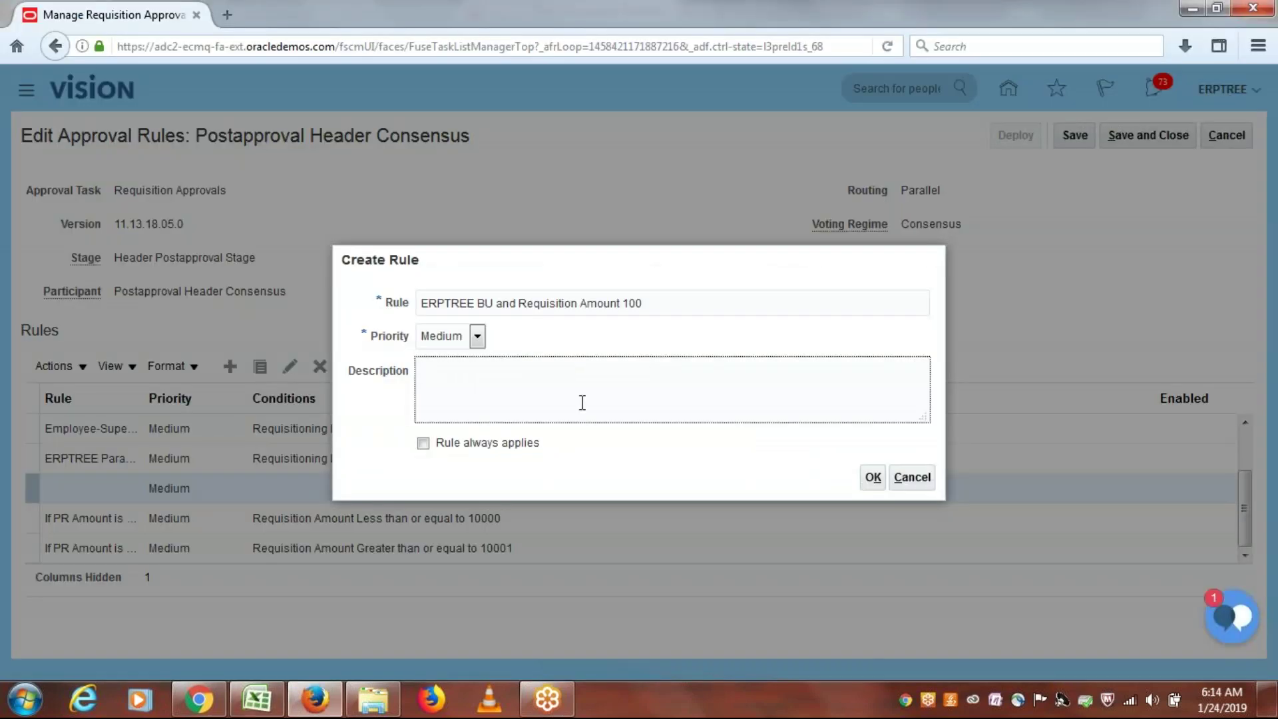
pyautogui.moveTo(650, 308); pyautogui.dragTo(365, 294)
pyautogui.hotkey('ctrl', 'c')
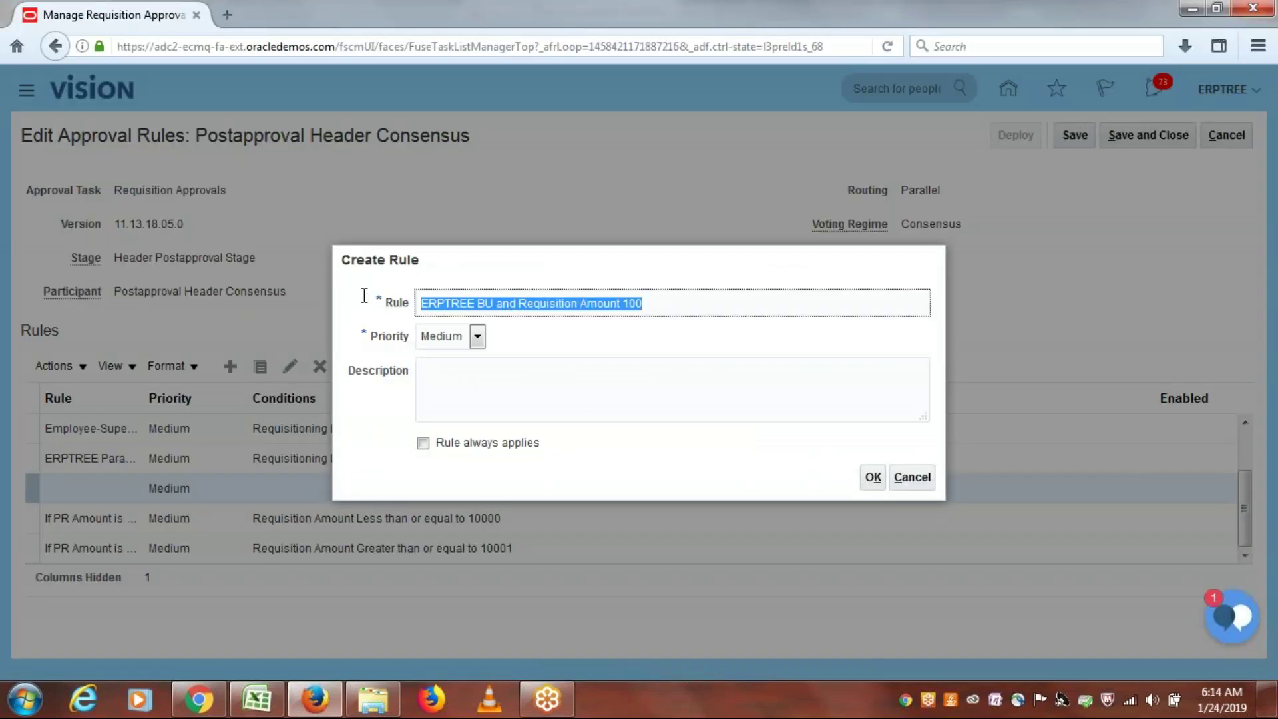
pyautogui.click(496, 379)
pyautogui.hotkey('ctrl', 'v')
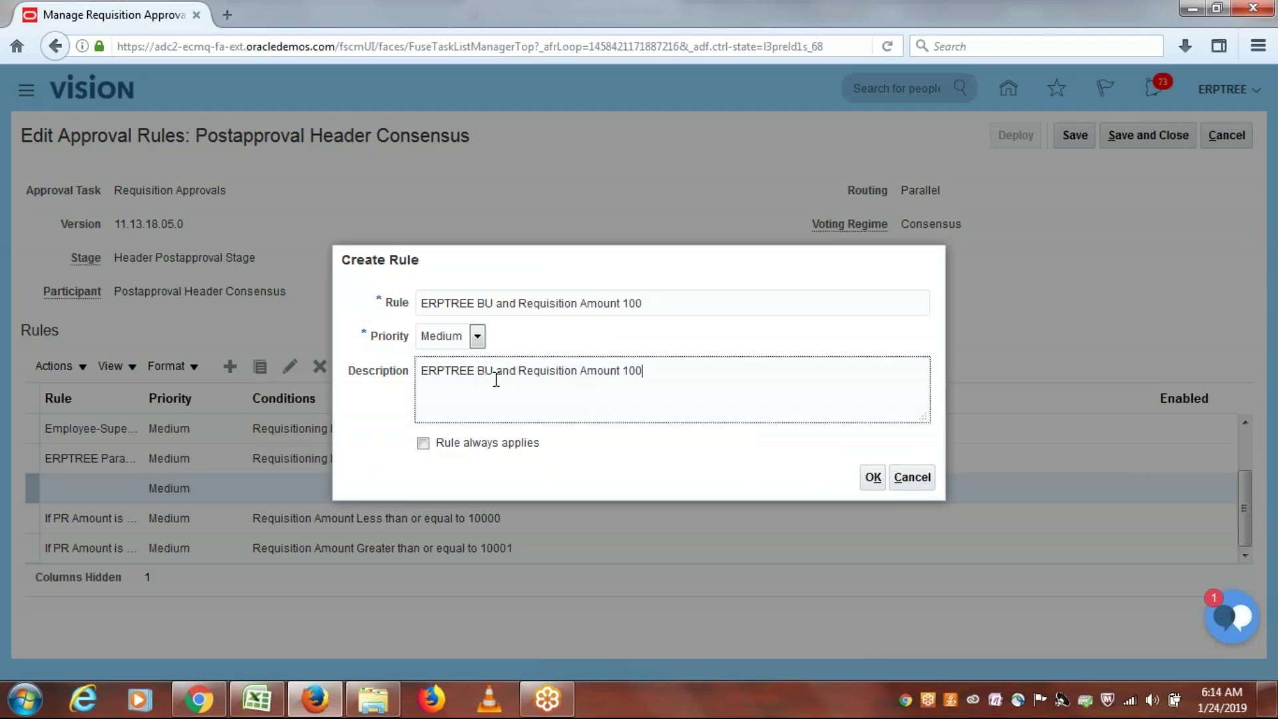
pyautogui.click(873, 477)
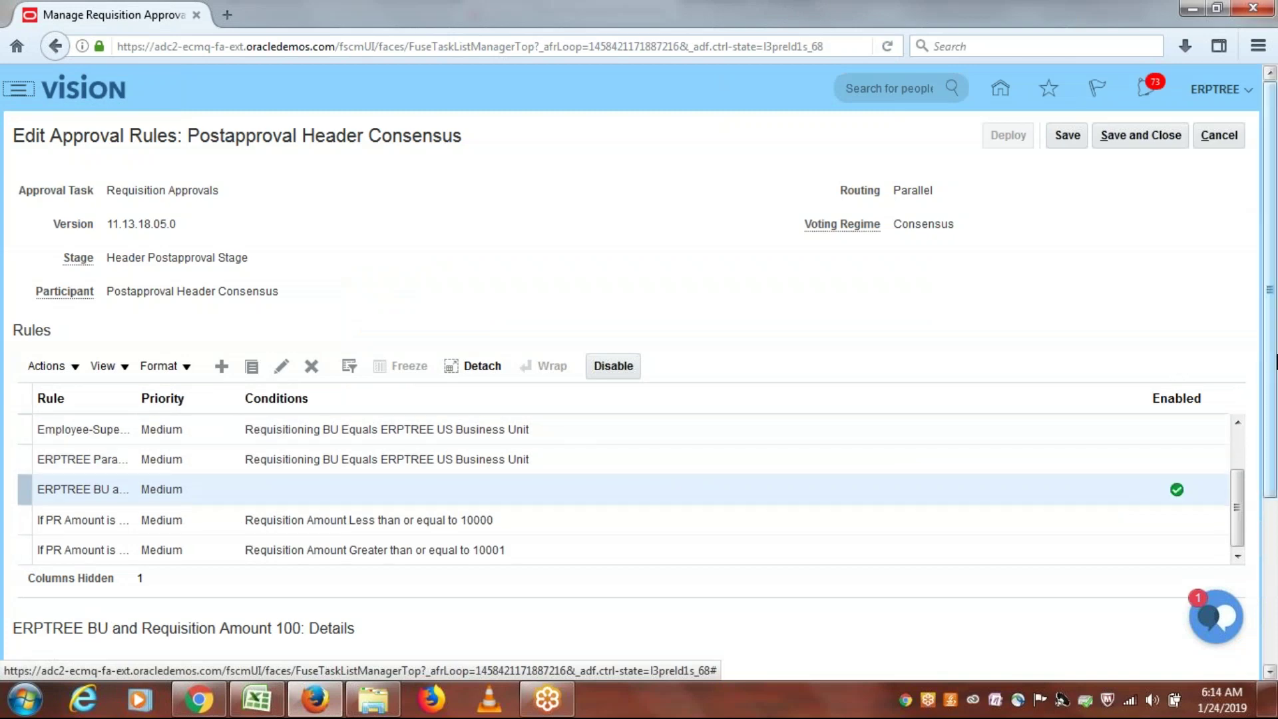
# Step: Add a condition with attribute Requisitioning BU, operator Equals, value ERPTREE US Business Unit
pyautogui.scroll(-5, 769, 441)
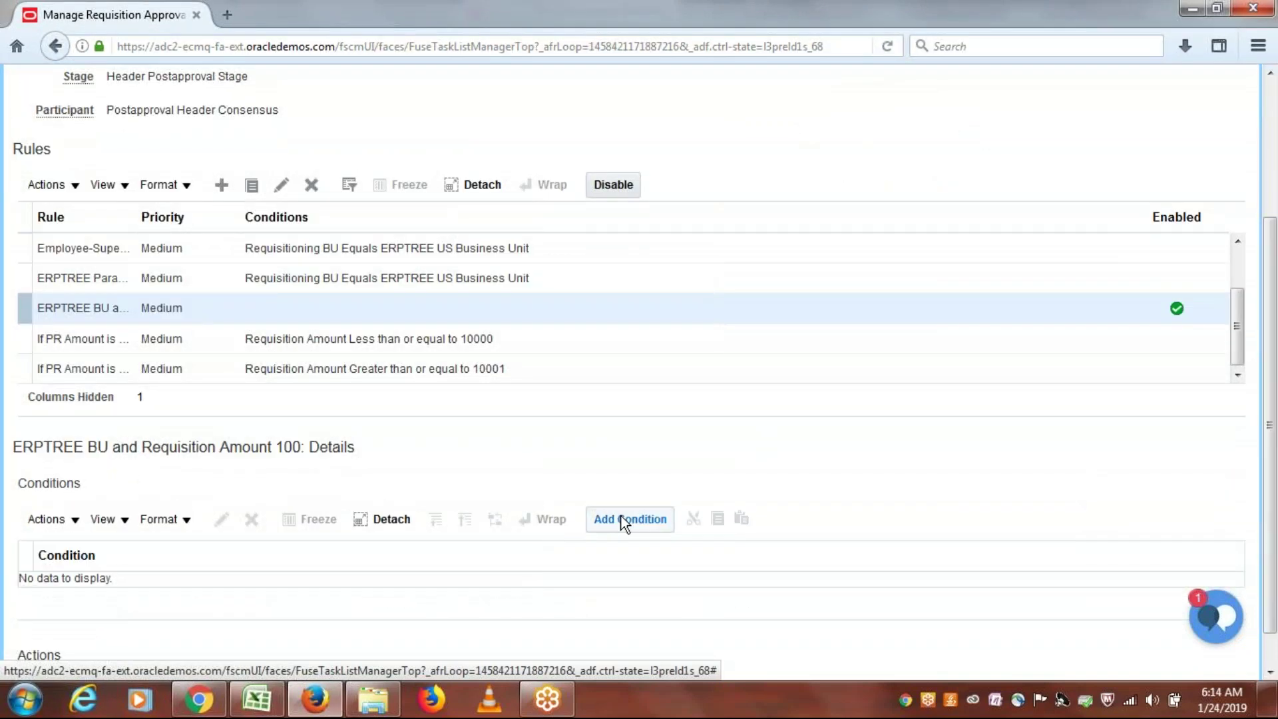
pyautogui.click(612, 522)
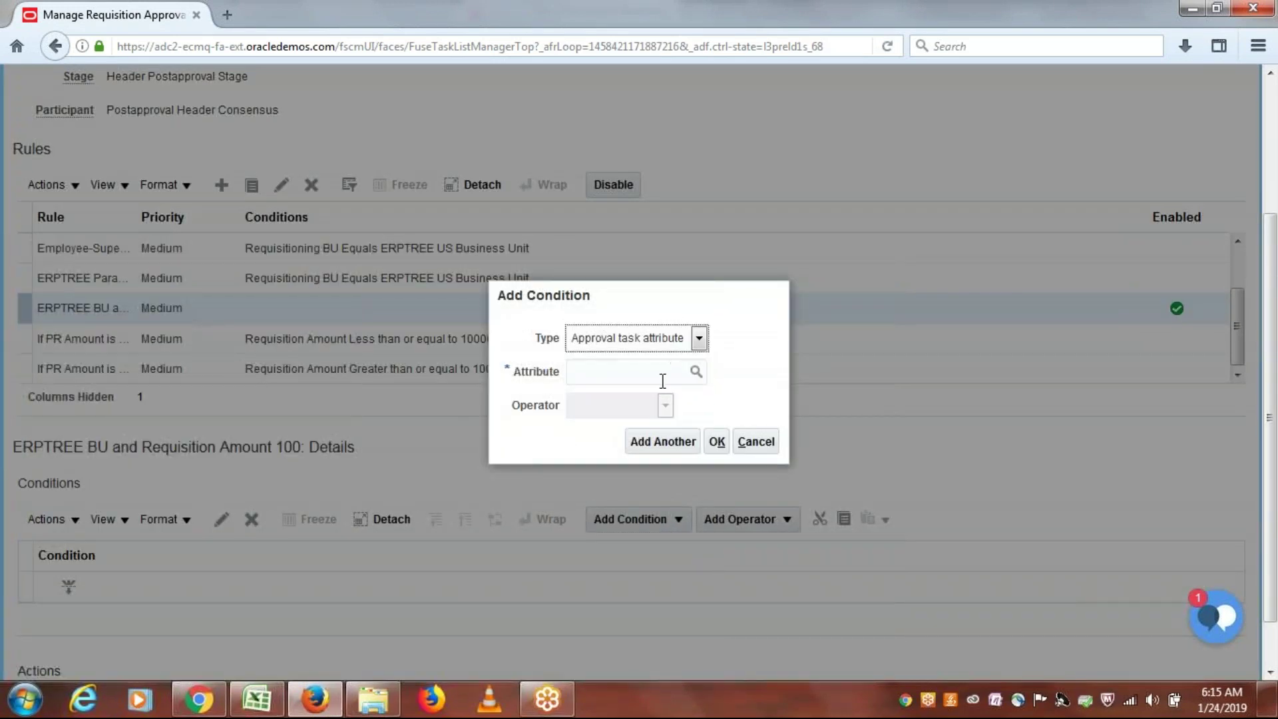
pyautogui.click(662, 381)
pyautogui.write('requi')
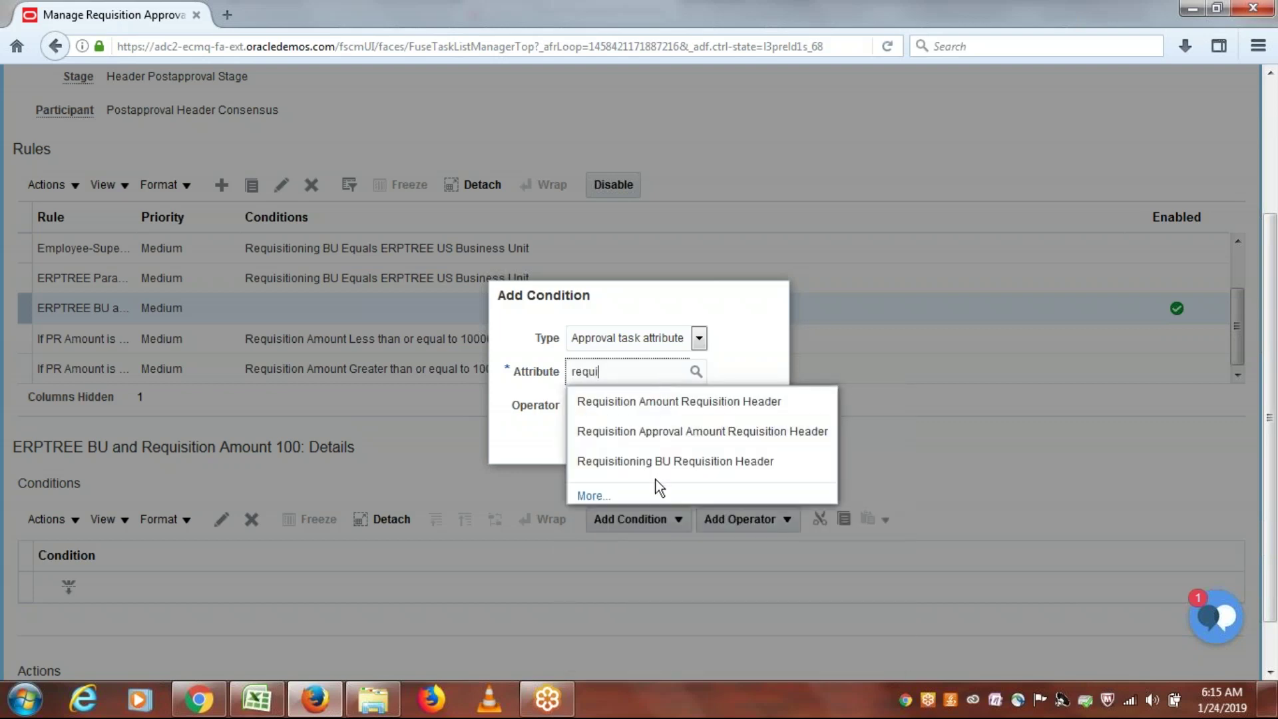
pyautogui.click(662, 466)
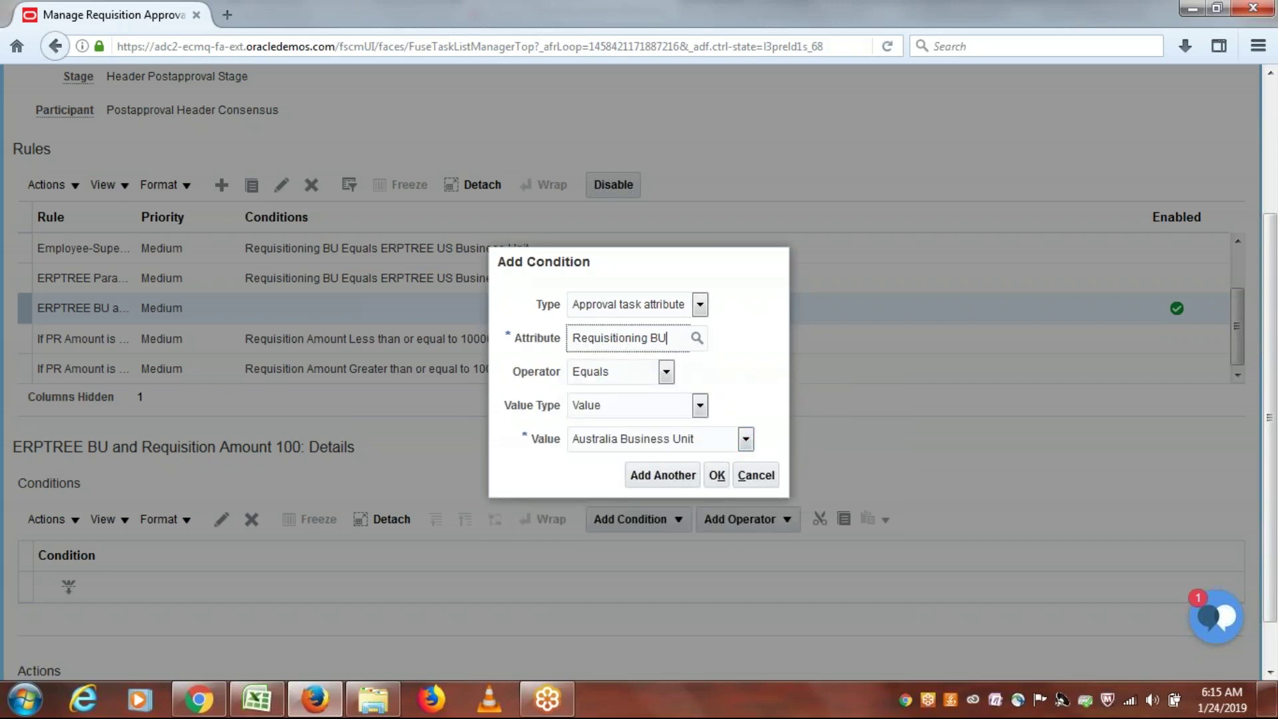
pyautogui.click(746, 442)
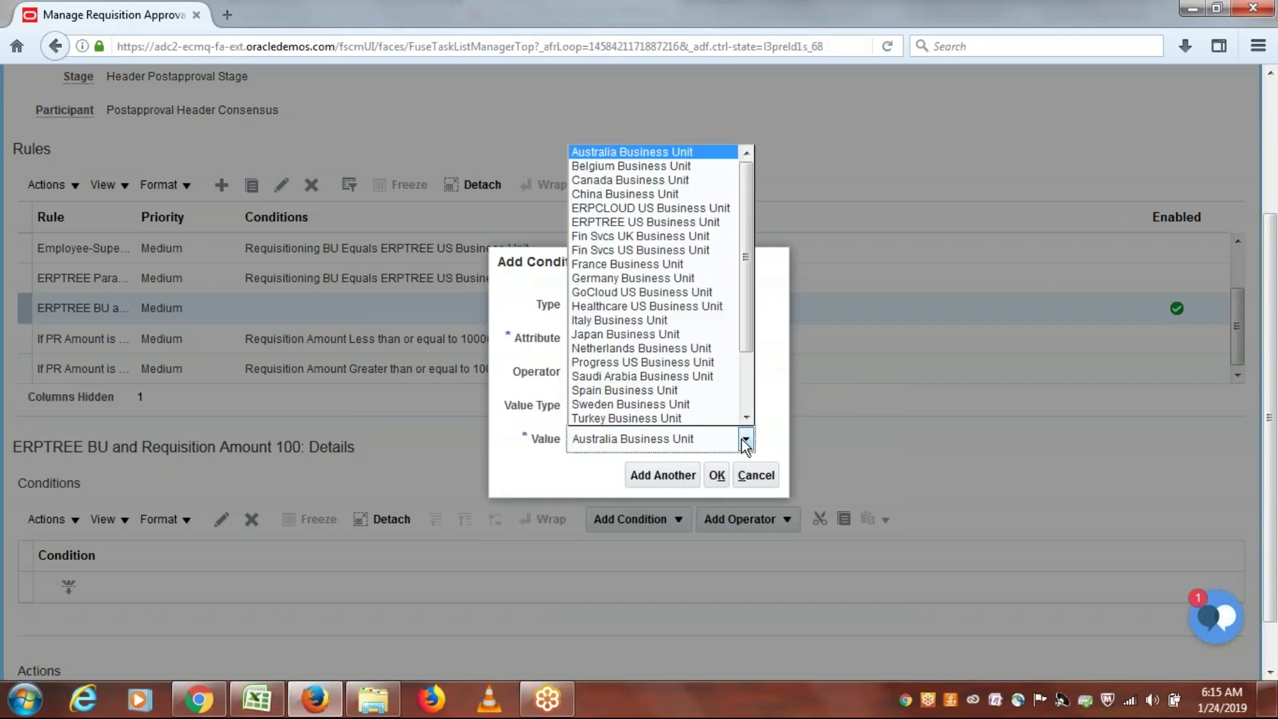
pyautogui.click(640, 222)
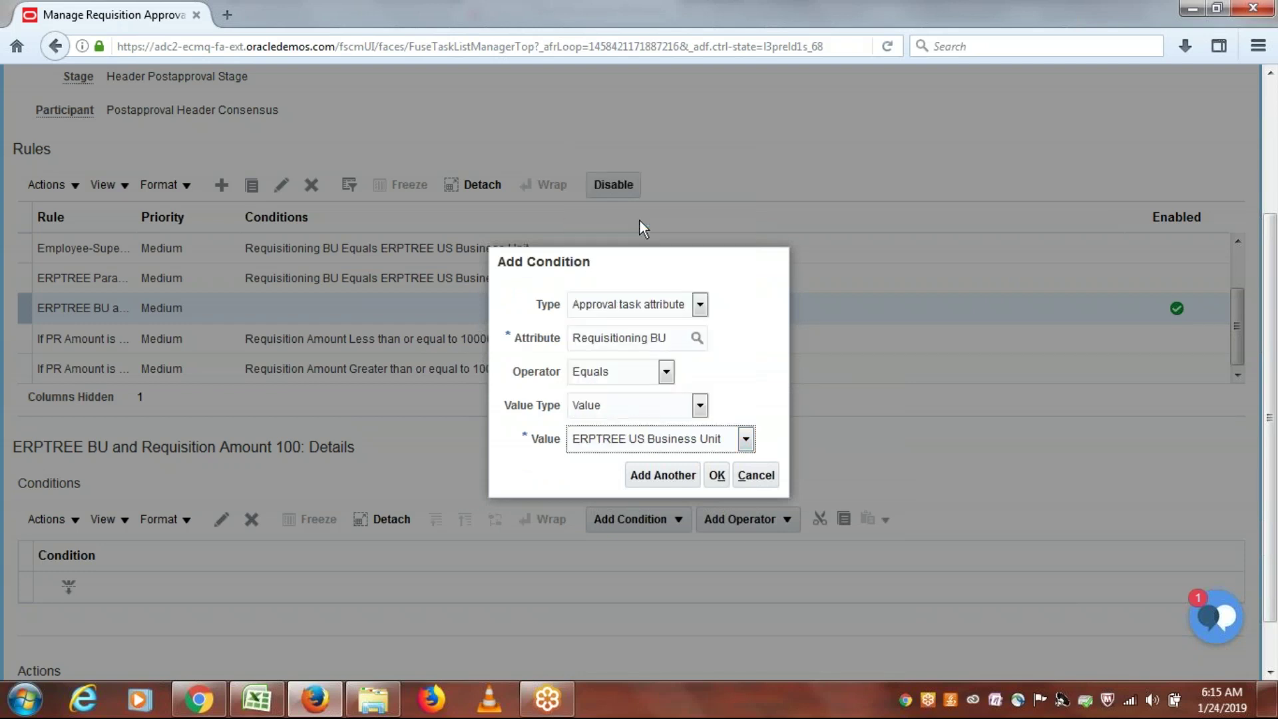
pyautogui.click(717, 475)
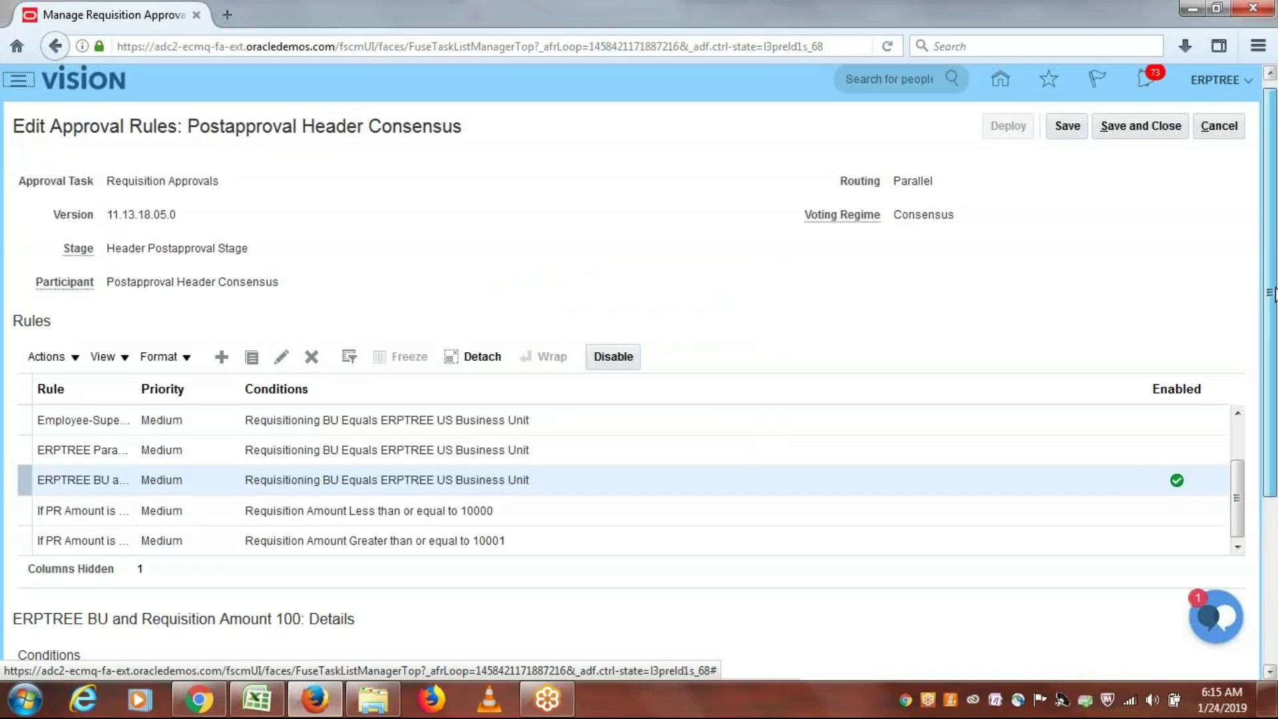
pyautogui.scroll(-6, 1272, 293)
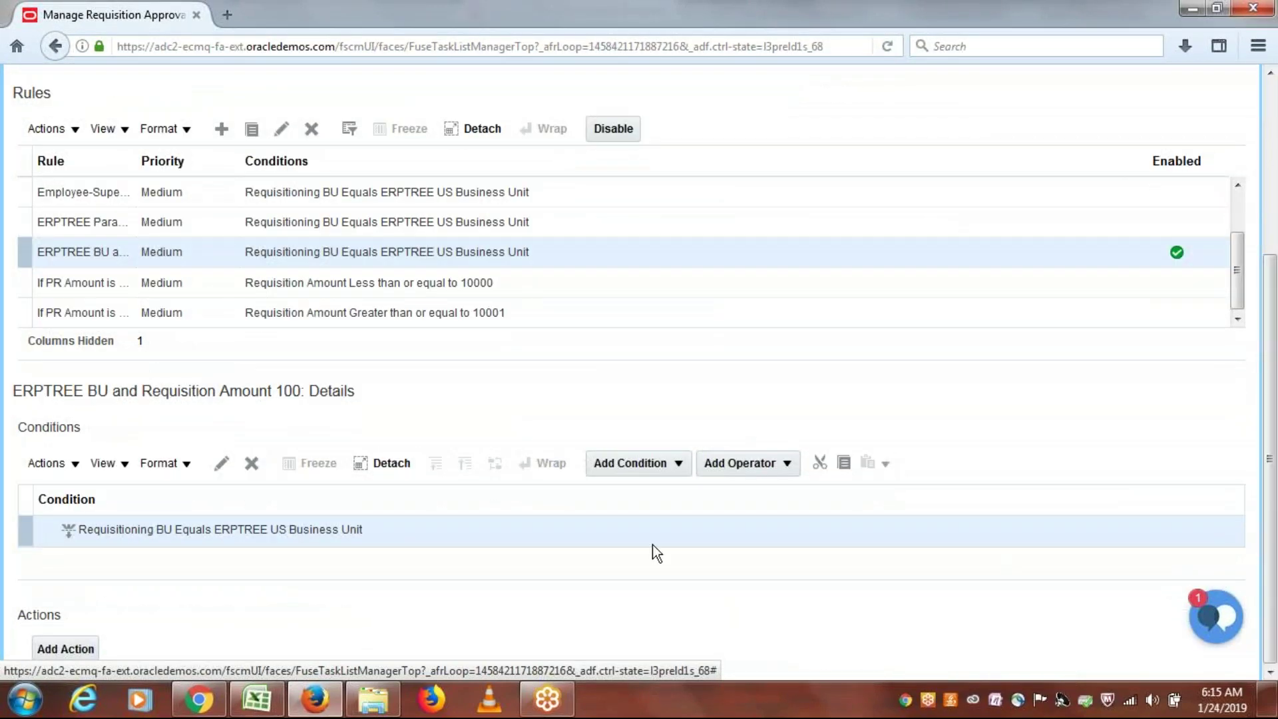
# Step: Insert a new condition below the business unit condition, checking the spreadsheet notes
pyautogui.click(616, 467)
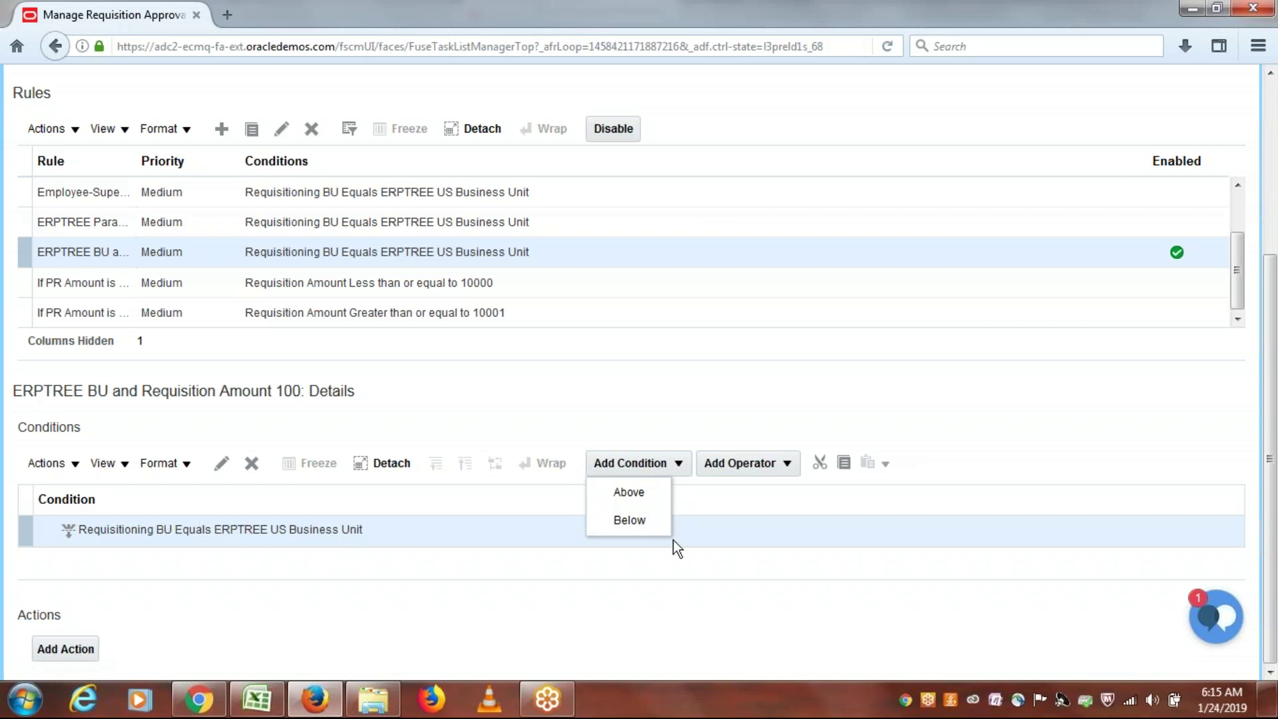
pyautogui.click(629, 520)
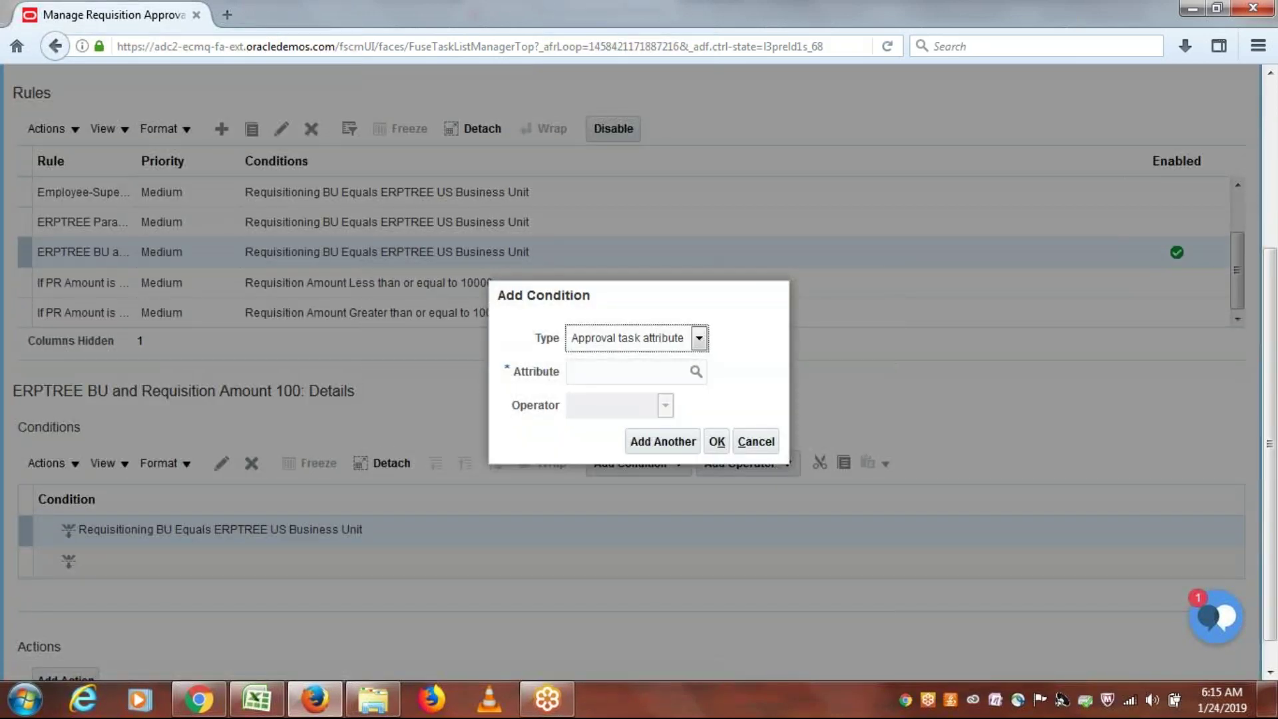
pyautogui.click(277, 709)
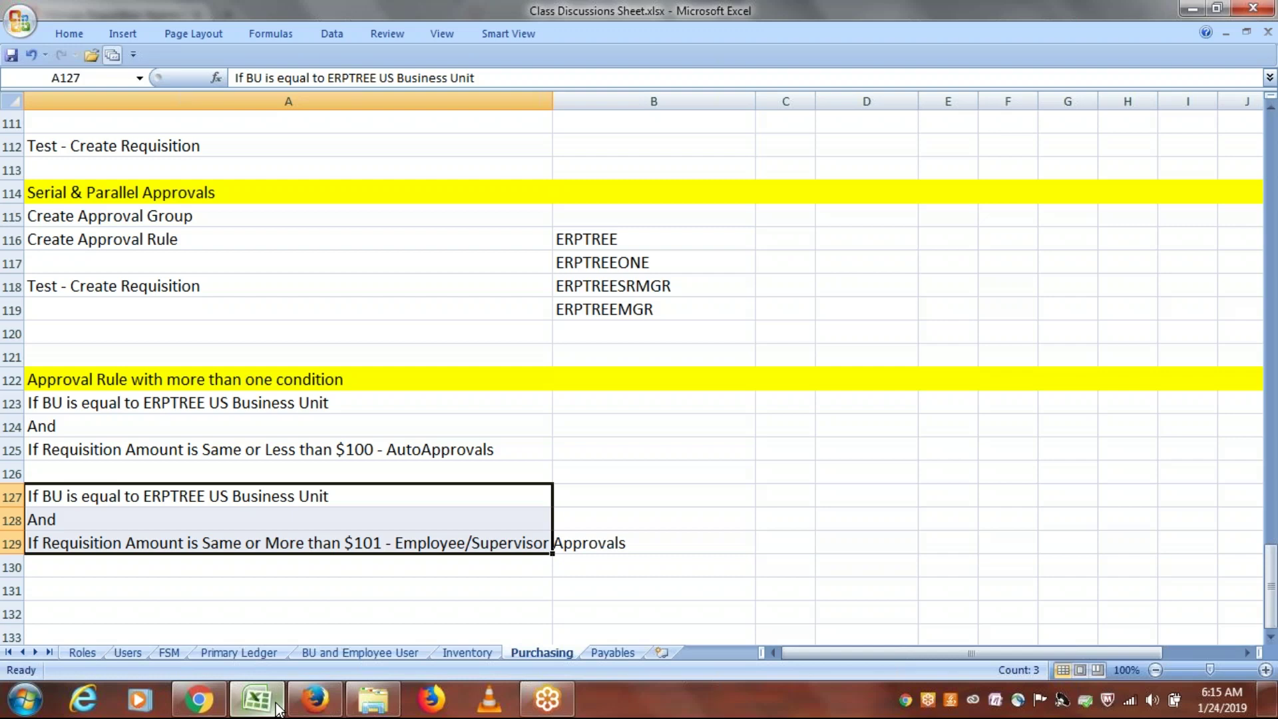
pyautogui.hotkey('alt', 'Tab')
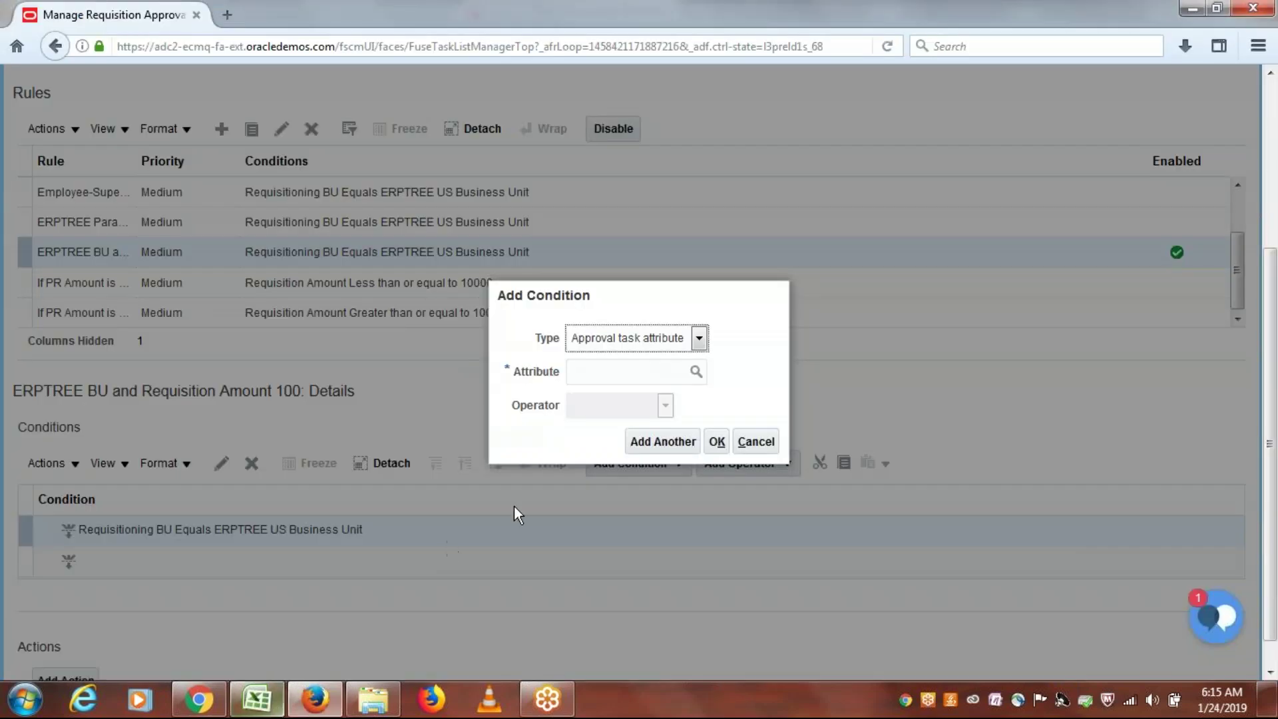
# Step: Set the new condition to Requisition Amount Less than or equal to 100
pyautogui.click(604, 370)
pyautogui.write('requi')
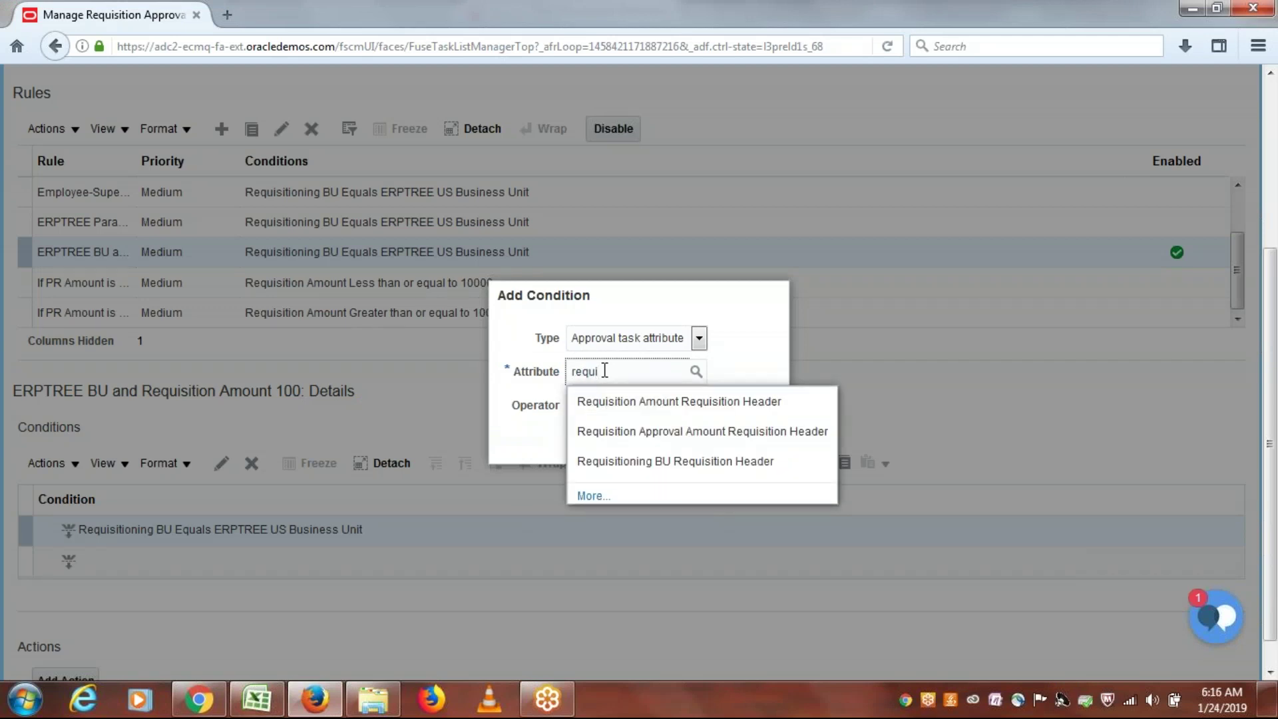
pyautogui.click(616, 402)
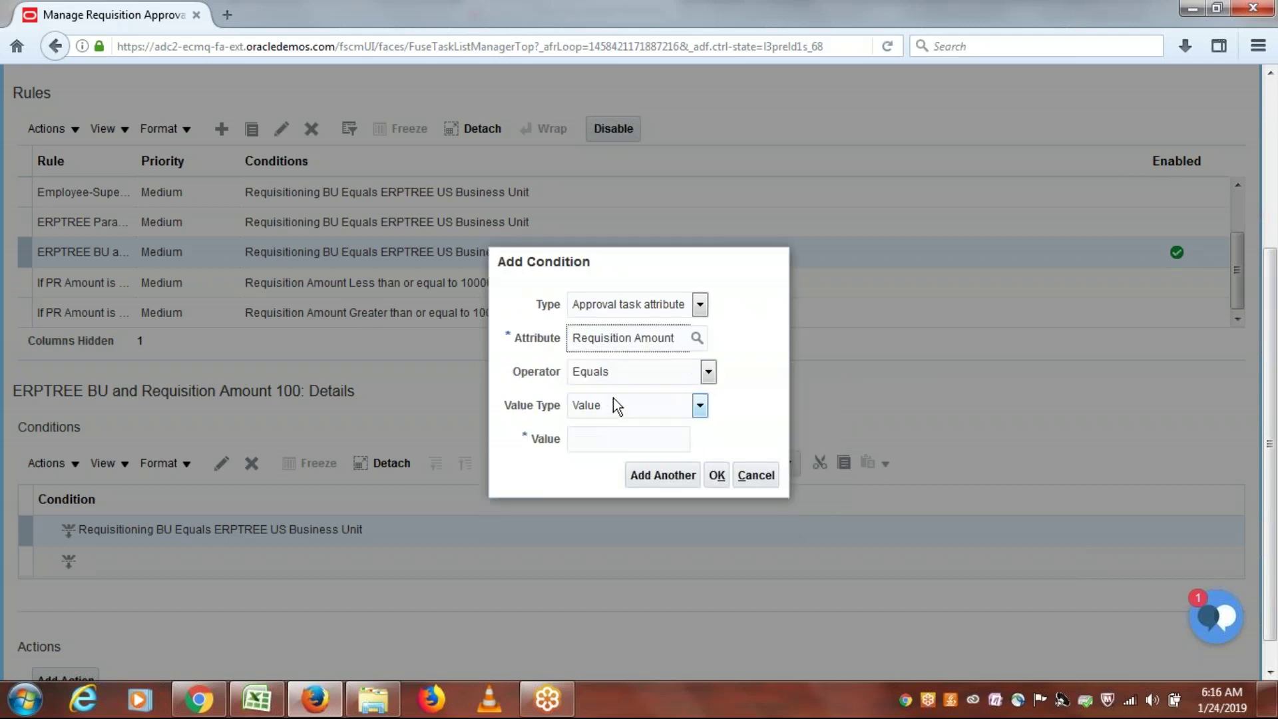
pyautogui.click(709, 372)
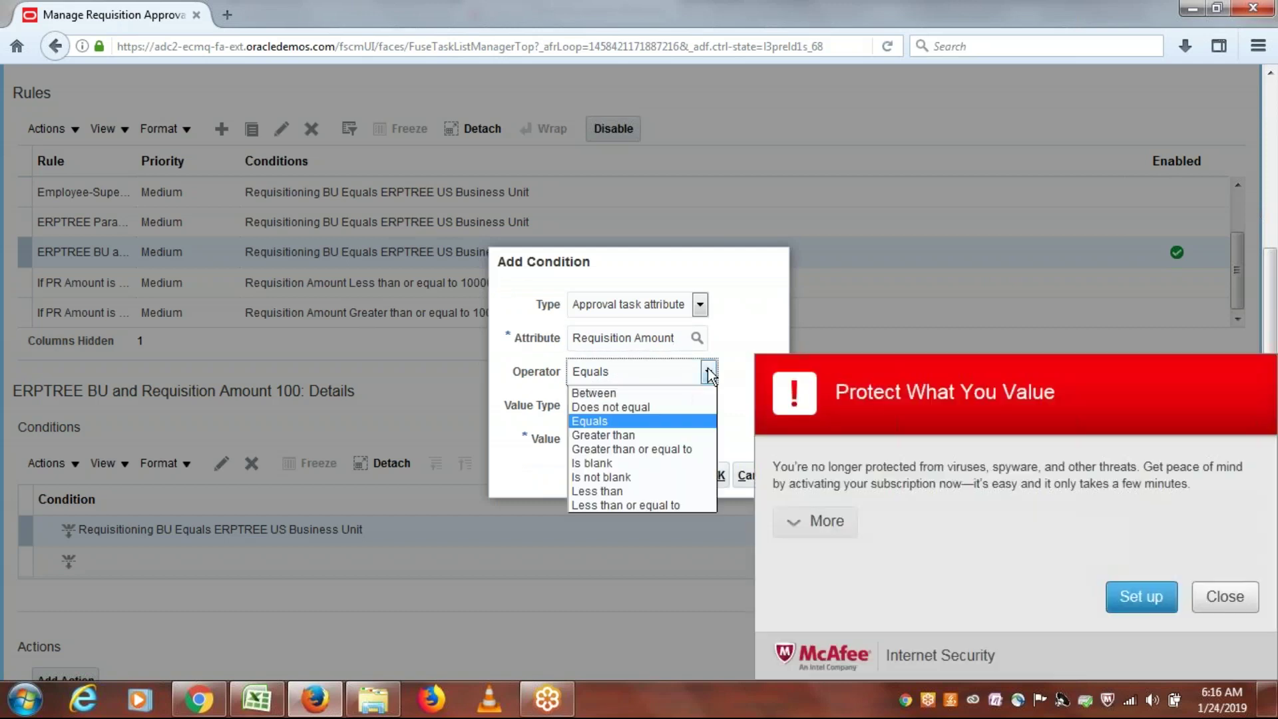
pyautogui.click(1224, 602)
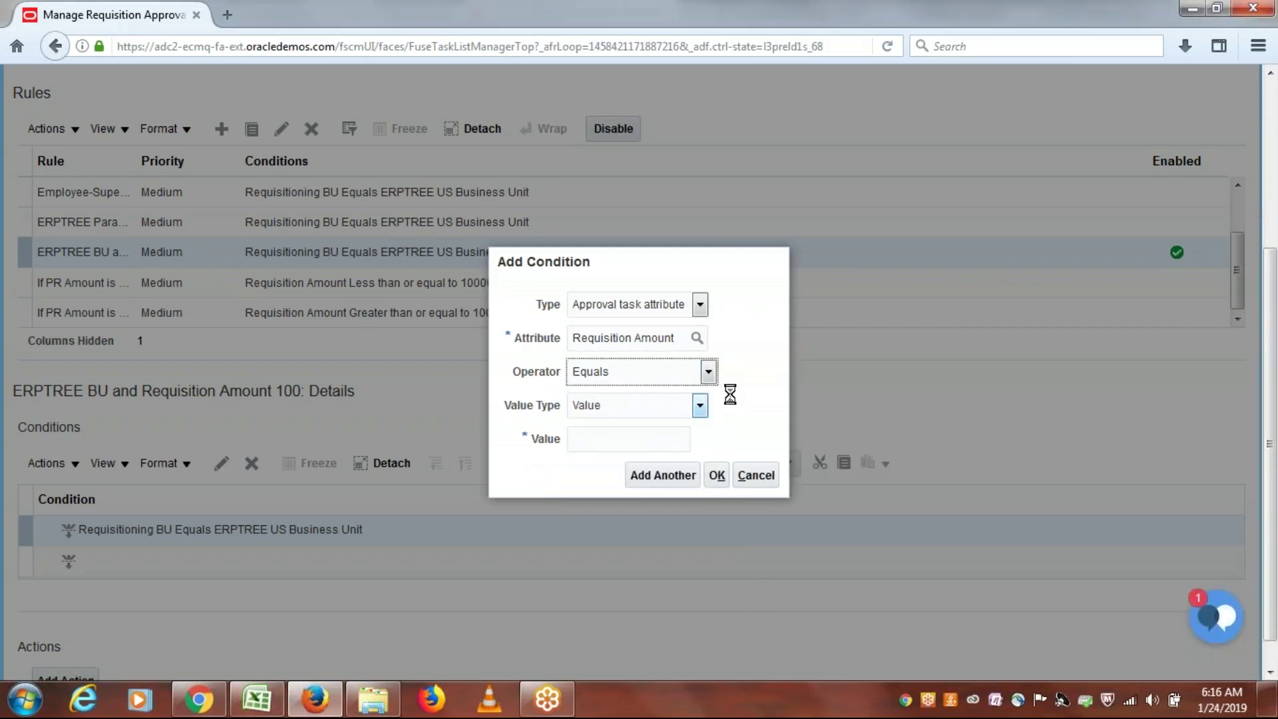
pyautogui.click(708, 372)
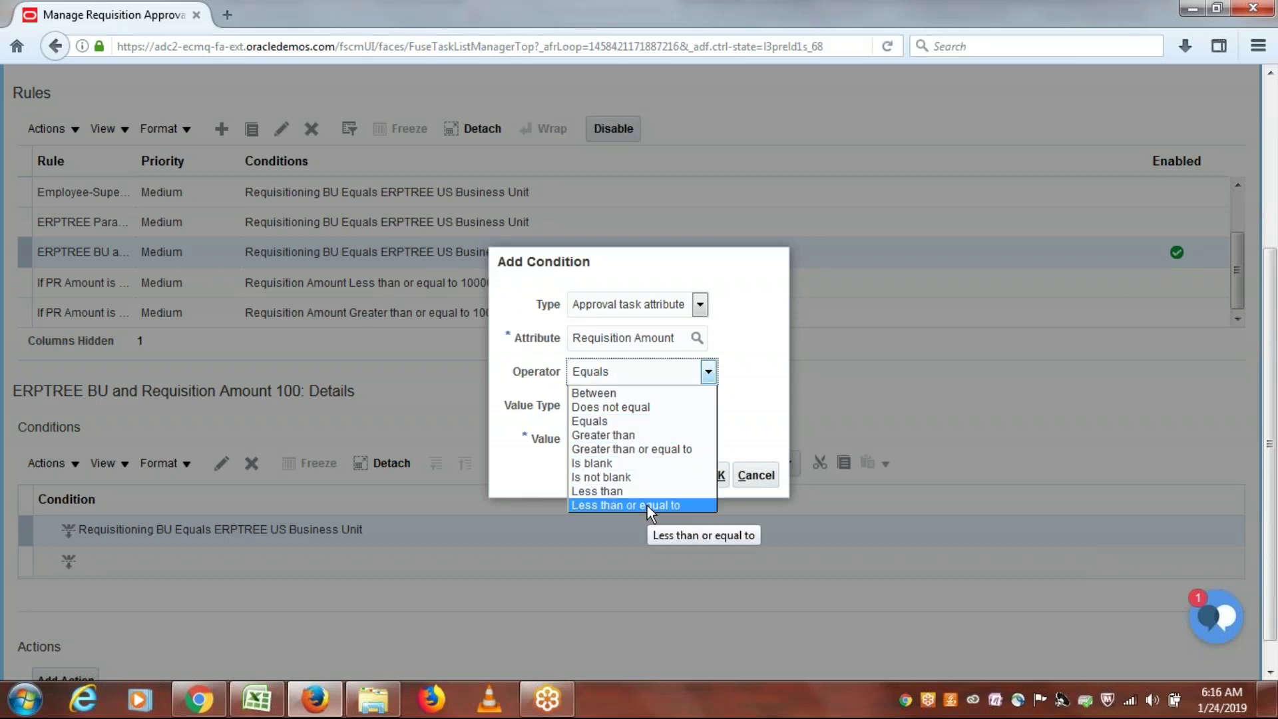
pyautogui.click(683, 505)
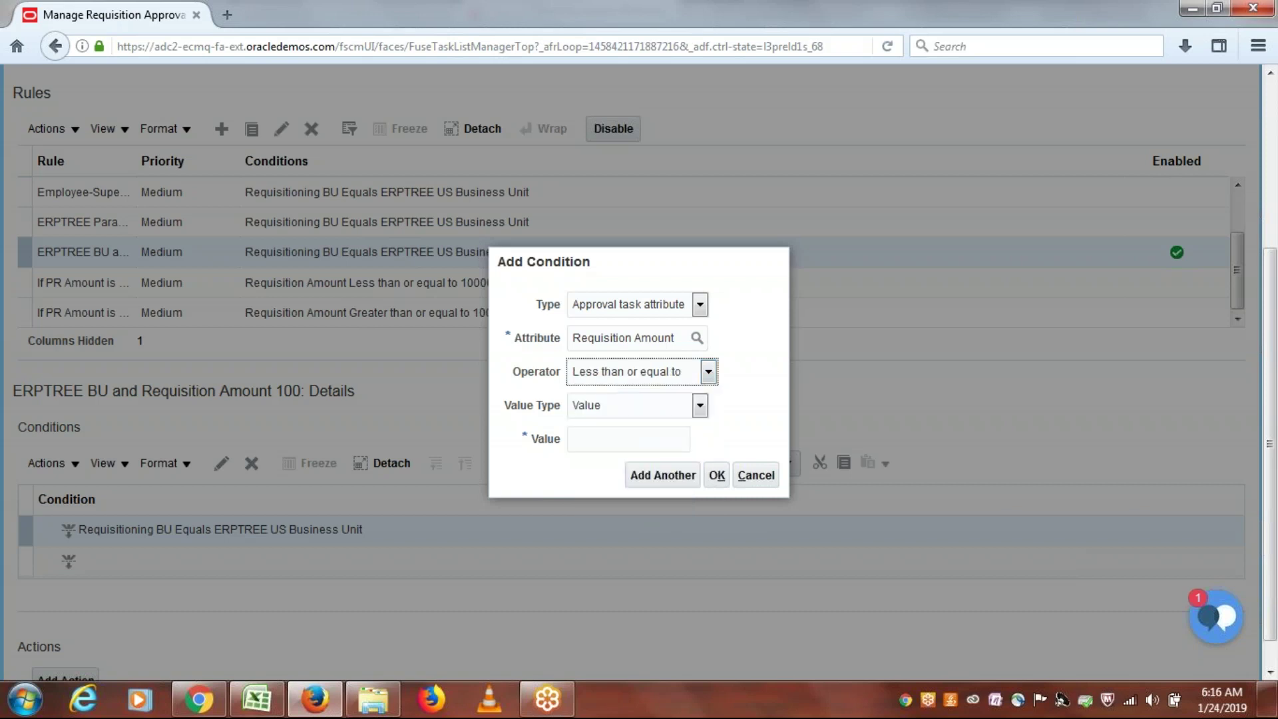
pyautogui.click(685, 439)
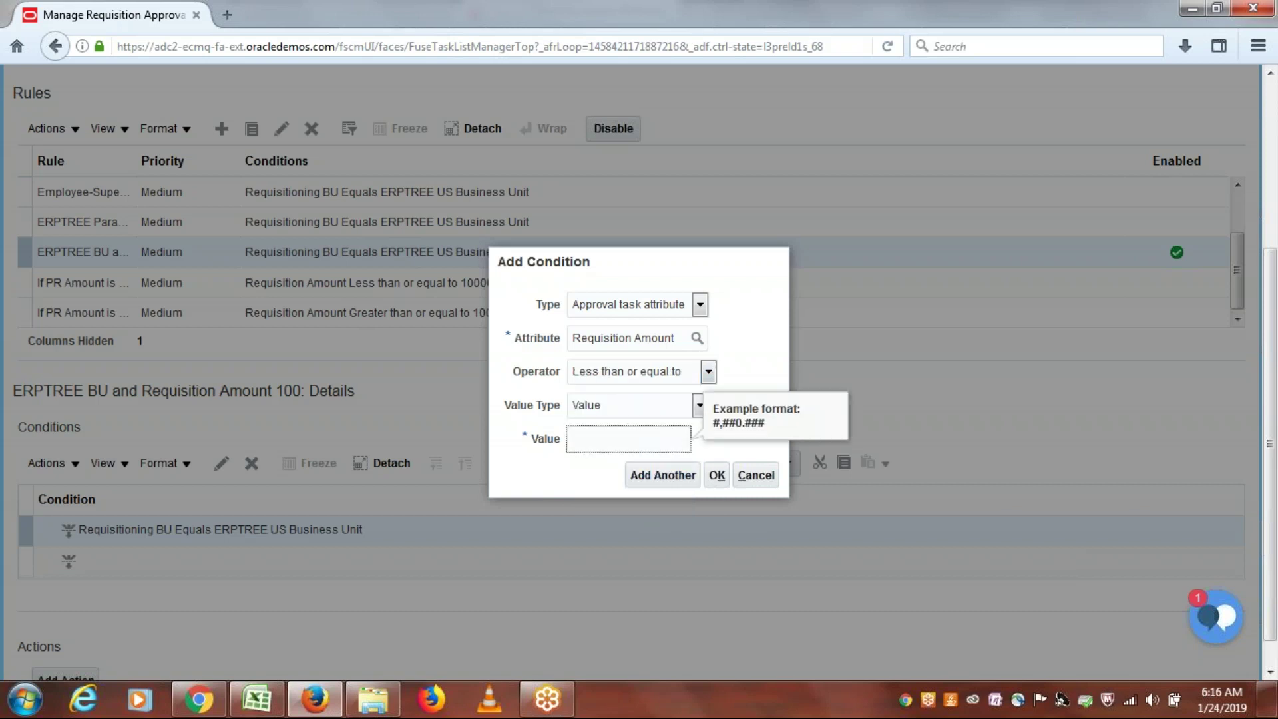
pyautogui.write('100')
pyautogui.click(578, 470)
pyautogui.click(717, 475)
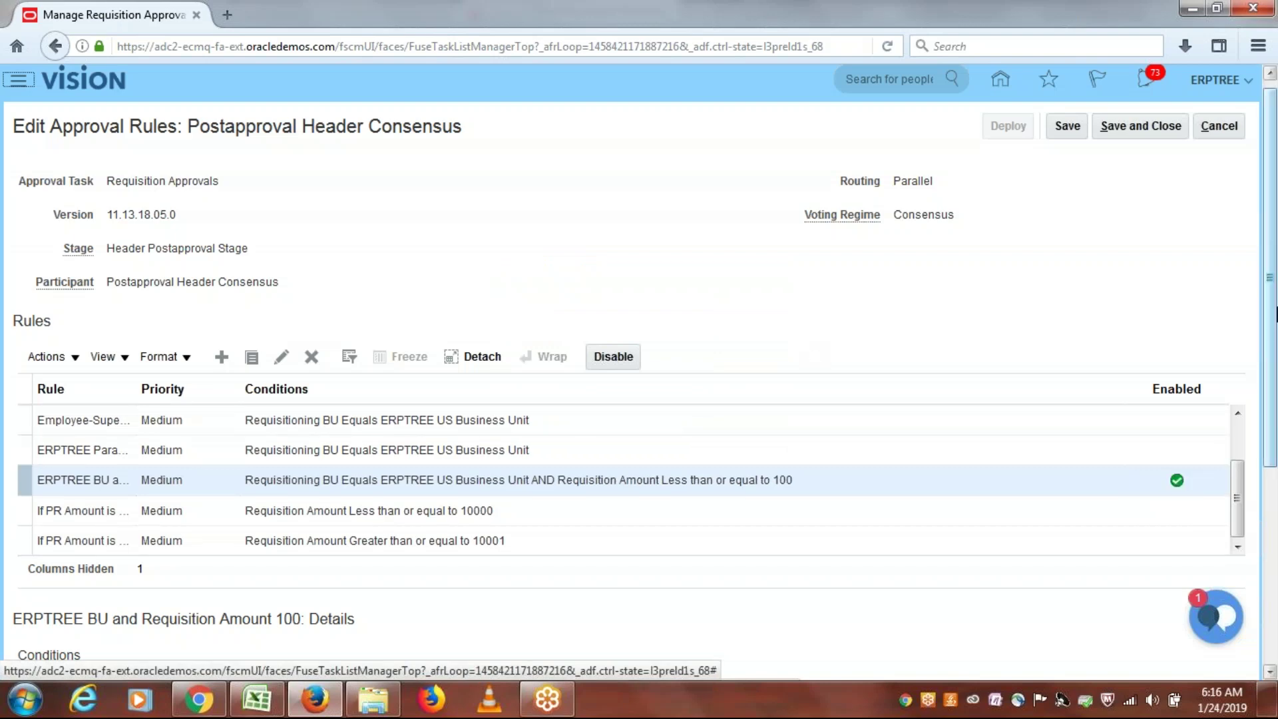
pyautogui.moveTo(1274, 313); pyautogui.dragTo(1274, 532)
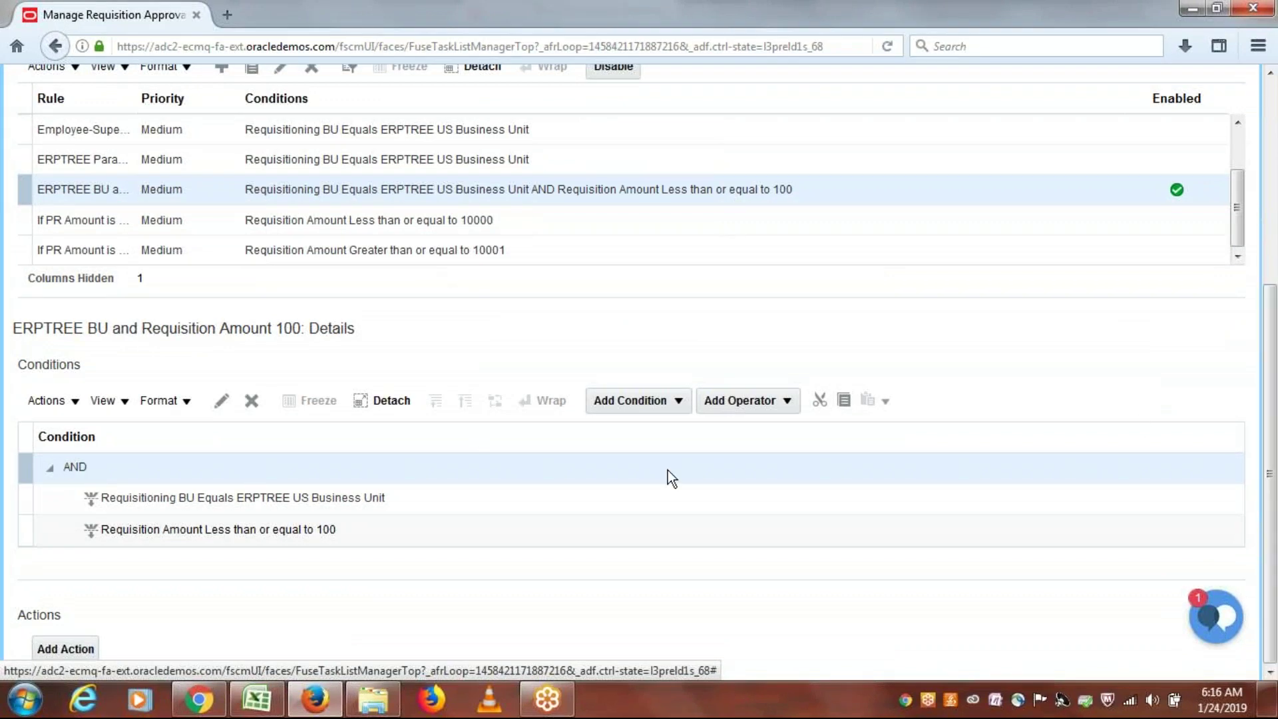
pyautogui.click(261, 531)
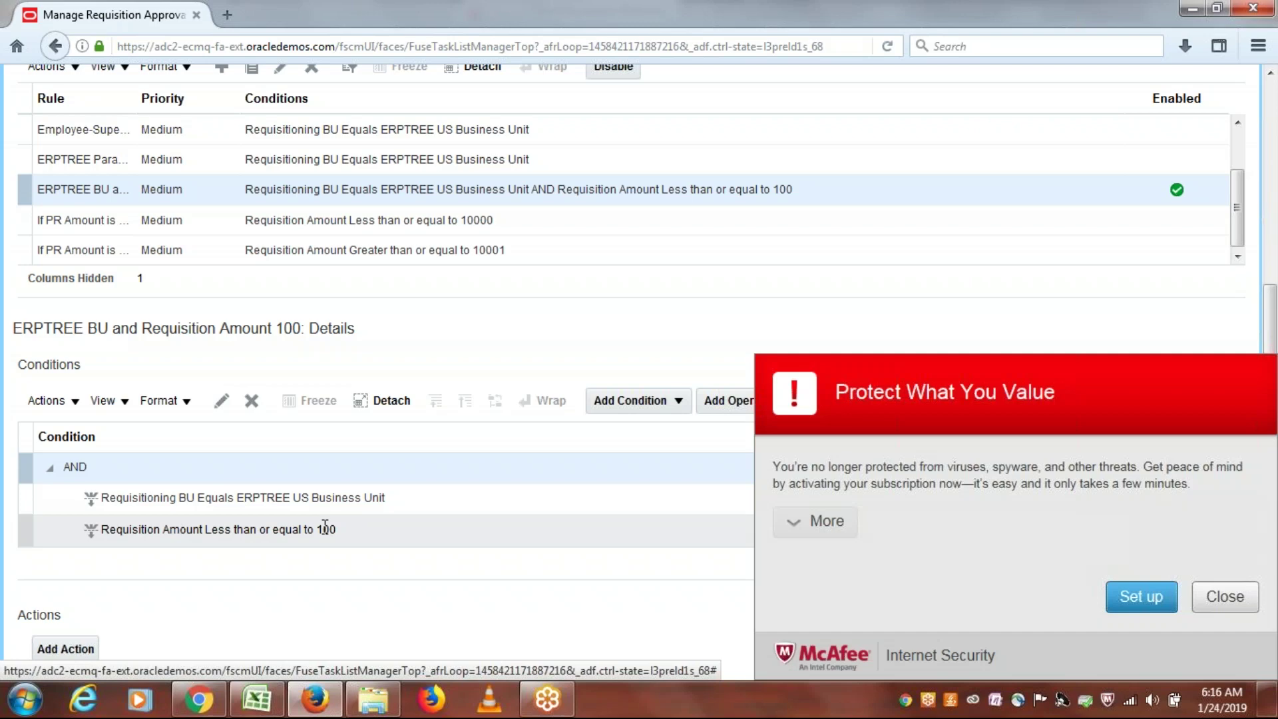
pyautogui.click(1224, 597)
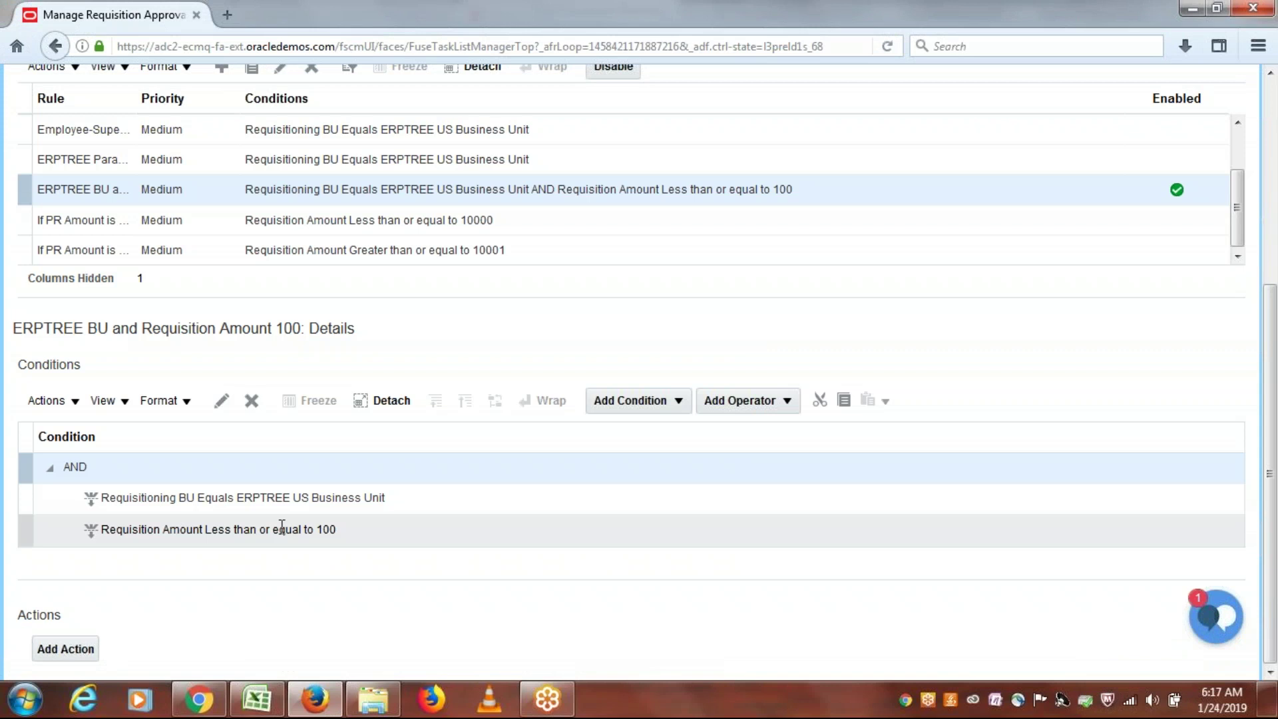
pyautogui.click(282, 528)
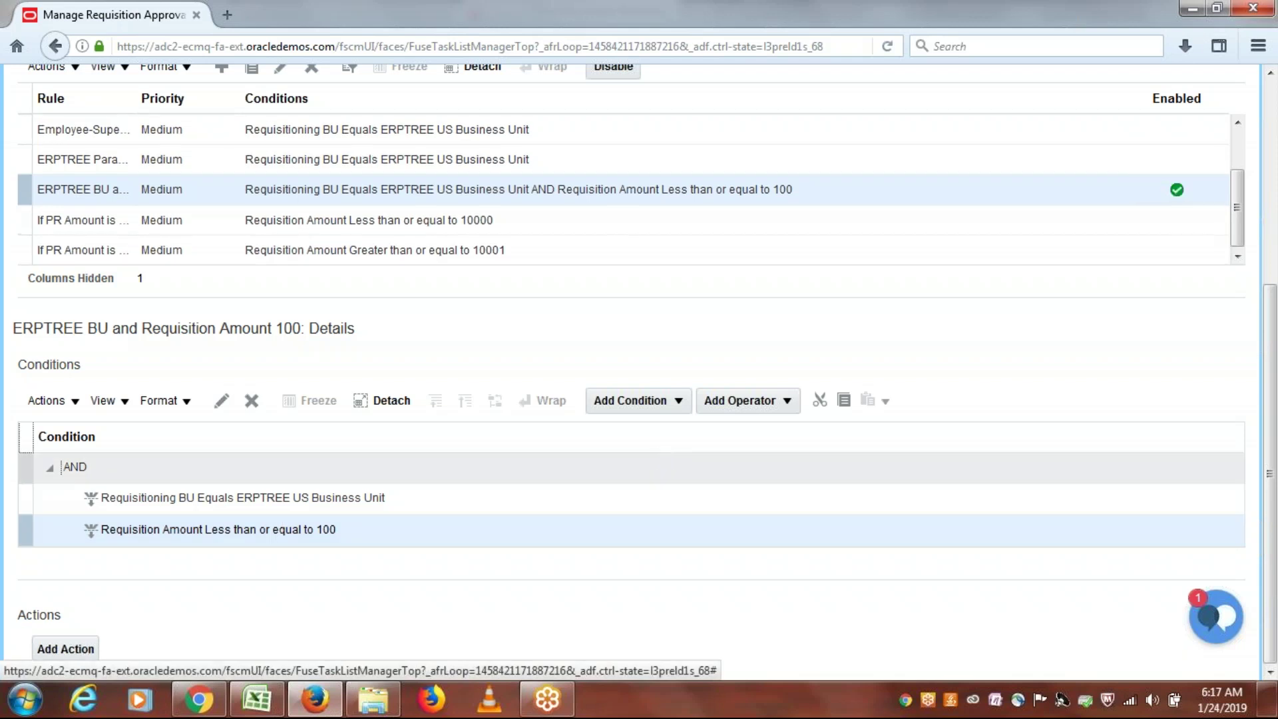
# Step: Insert an OR operator above the Requisition Amount condition
pyautogui.click(787, 402)
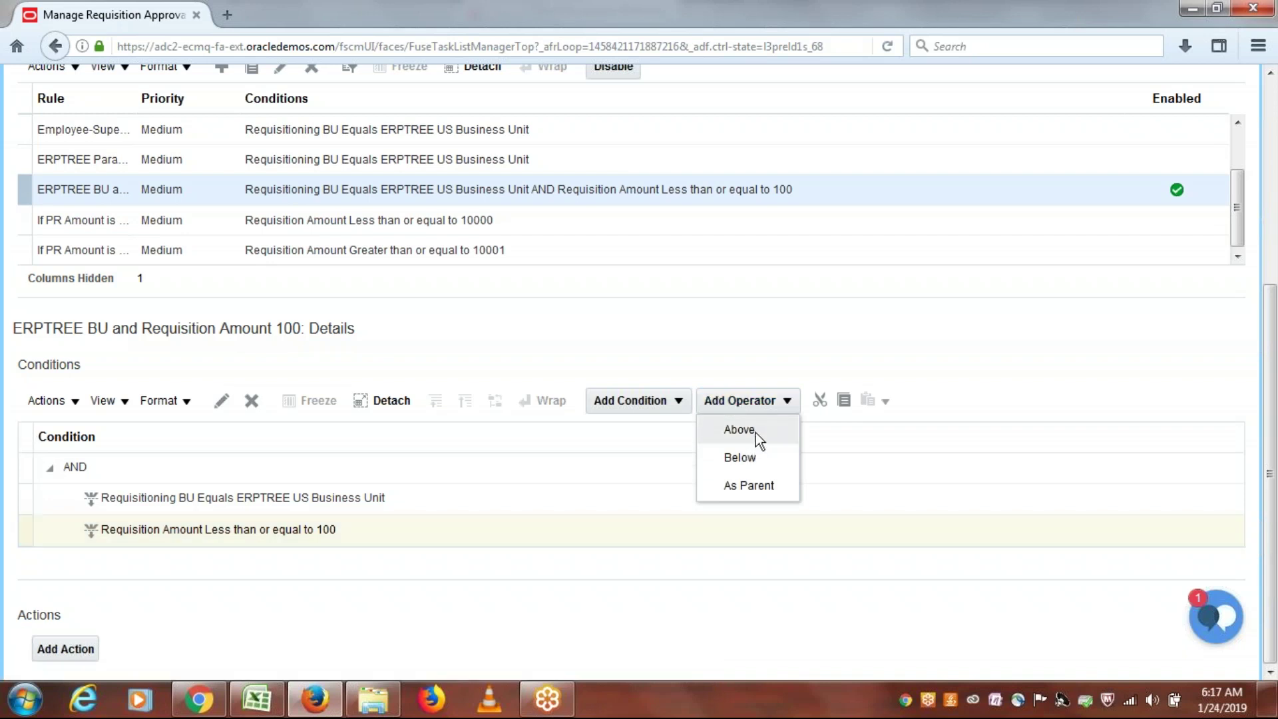
pyautogui.click(739, 430)
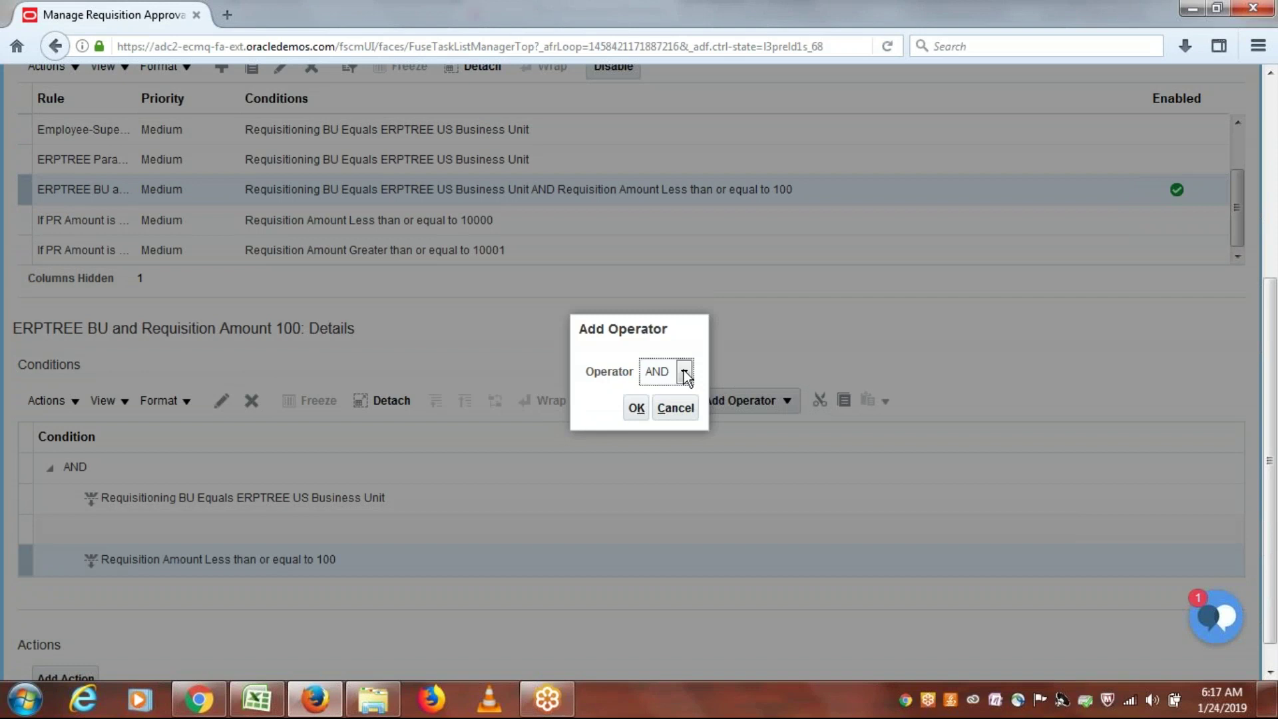
pyautogui.click(683, 371)
pyautogui.click(663, 406)
pyautogui.click(636, 408)
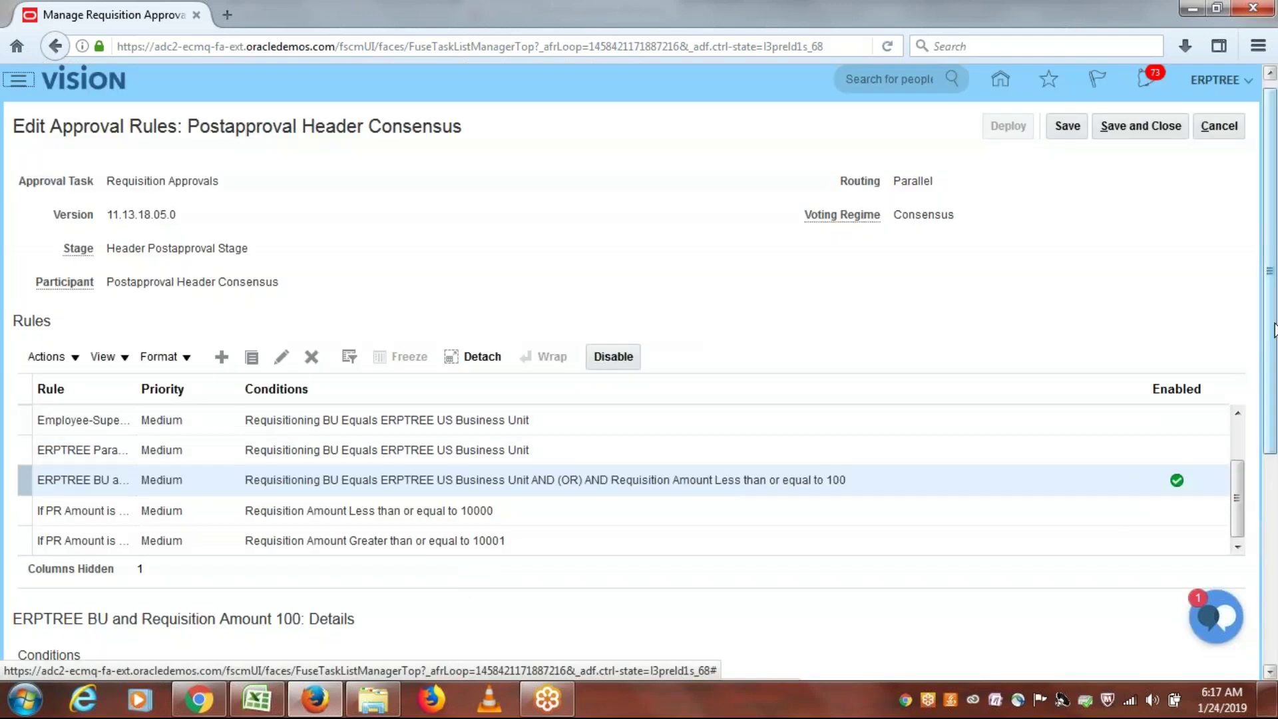
# Step: Delete the OR operator from the Conditions tree
pyautogui.scroll(-5, 1273, 331)
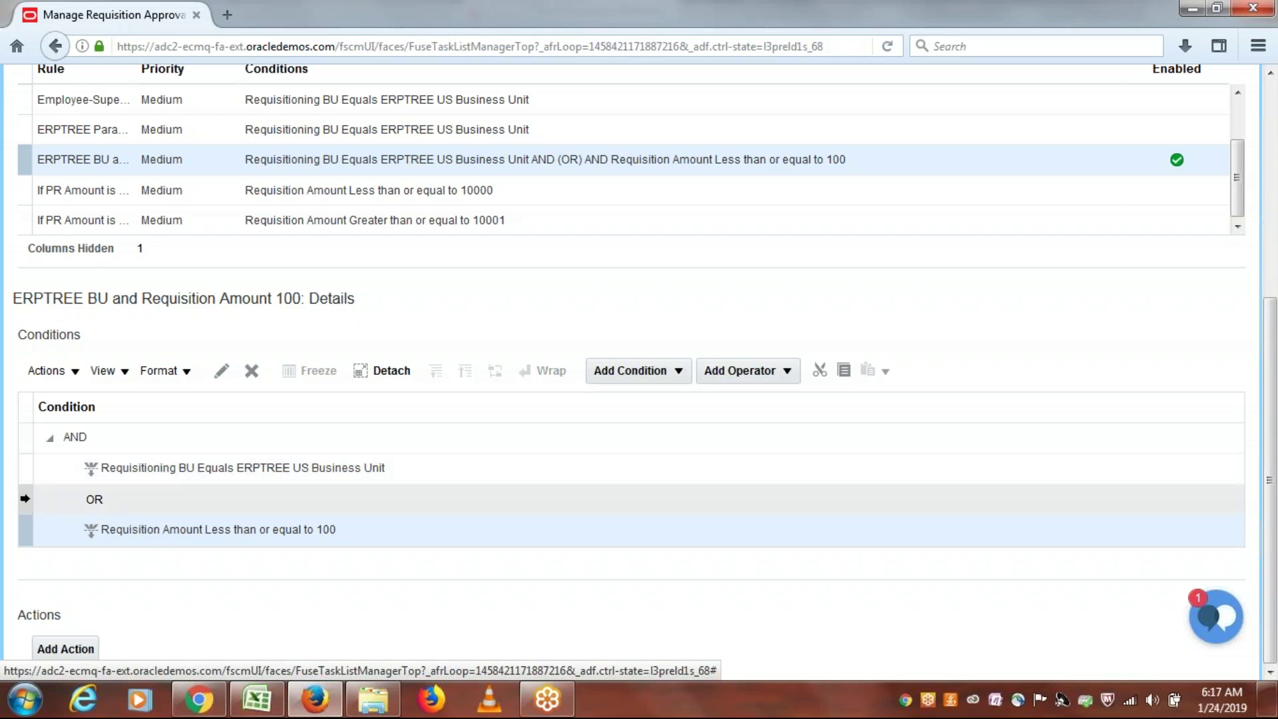
pyautogui.click(25, 498)
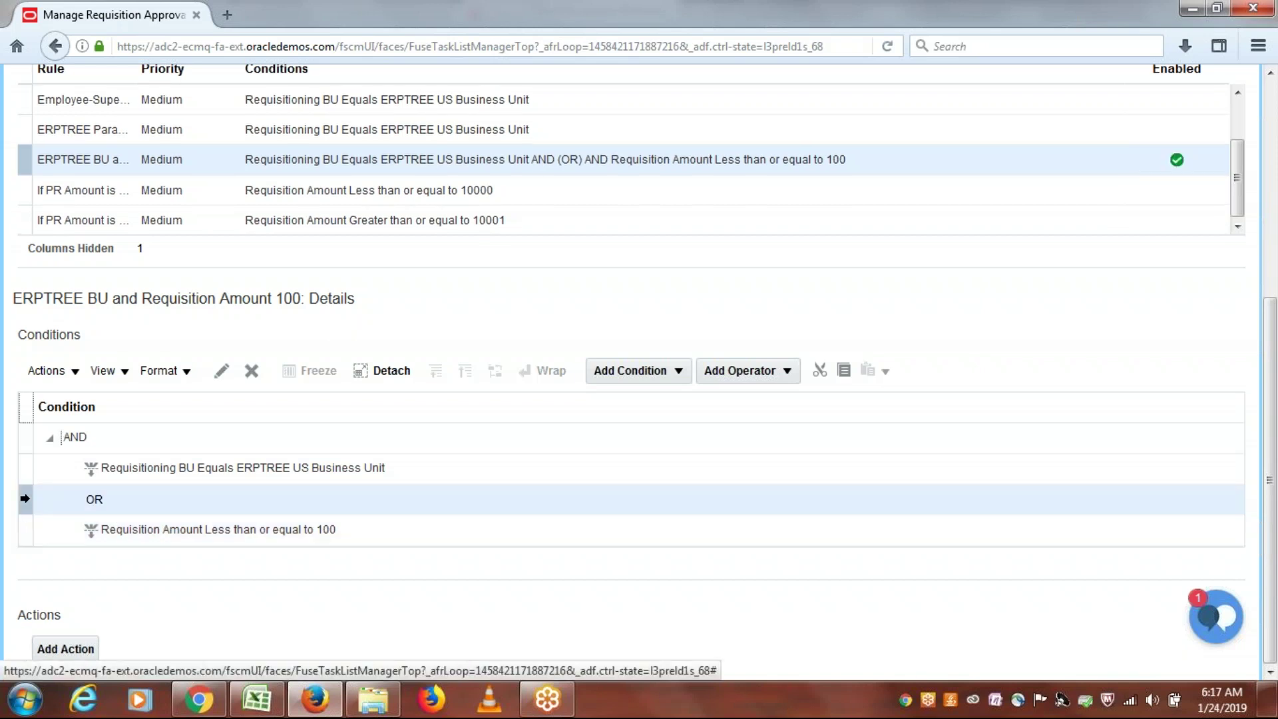
pyautogui.click(253, 374)
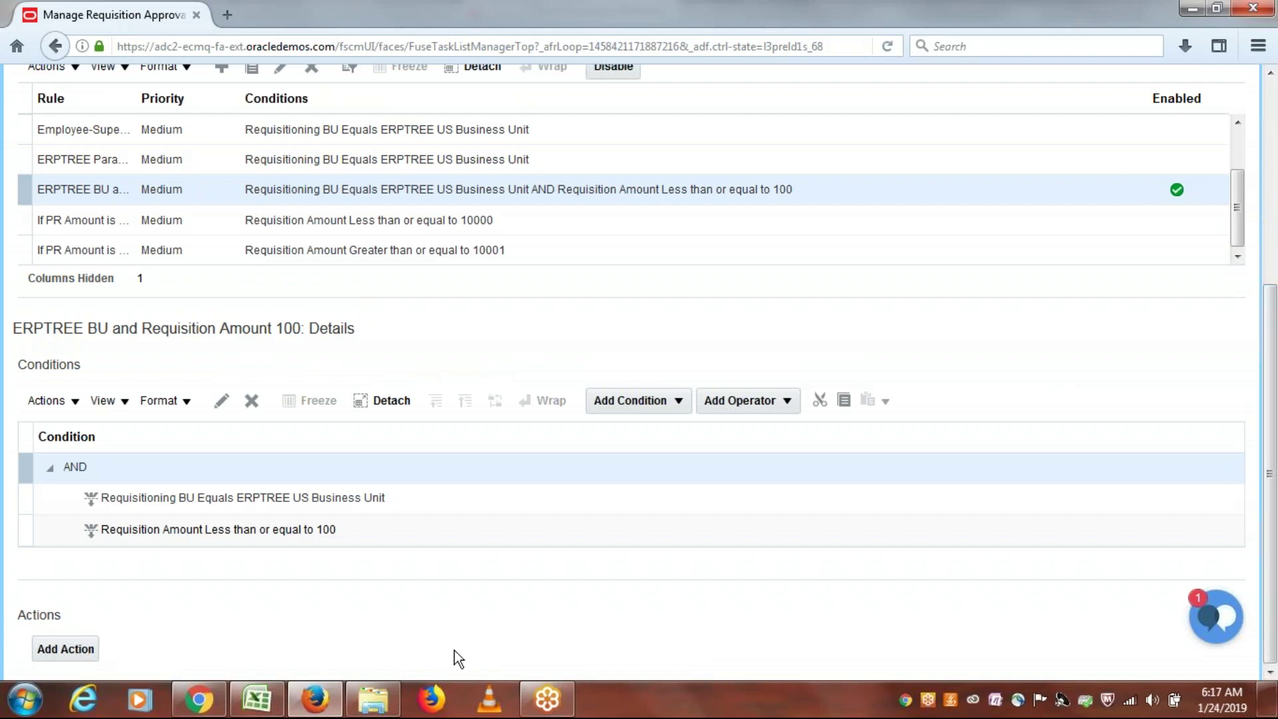
# Step: Add an Automatic action that sets the rule's outcome to Approved
pyautogui.click(65, 648)
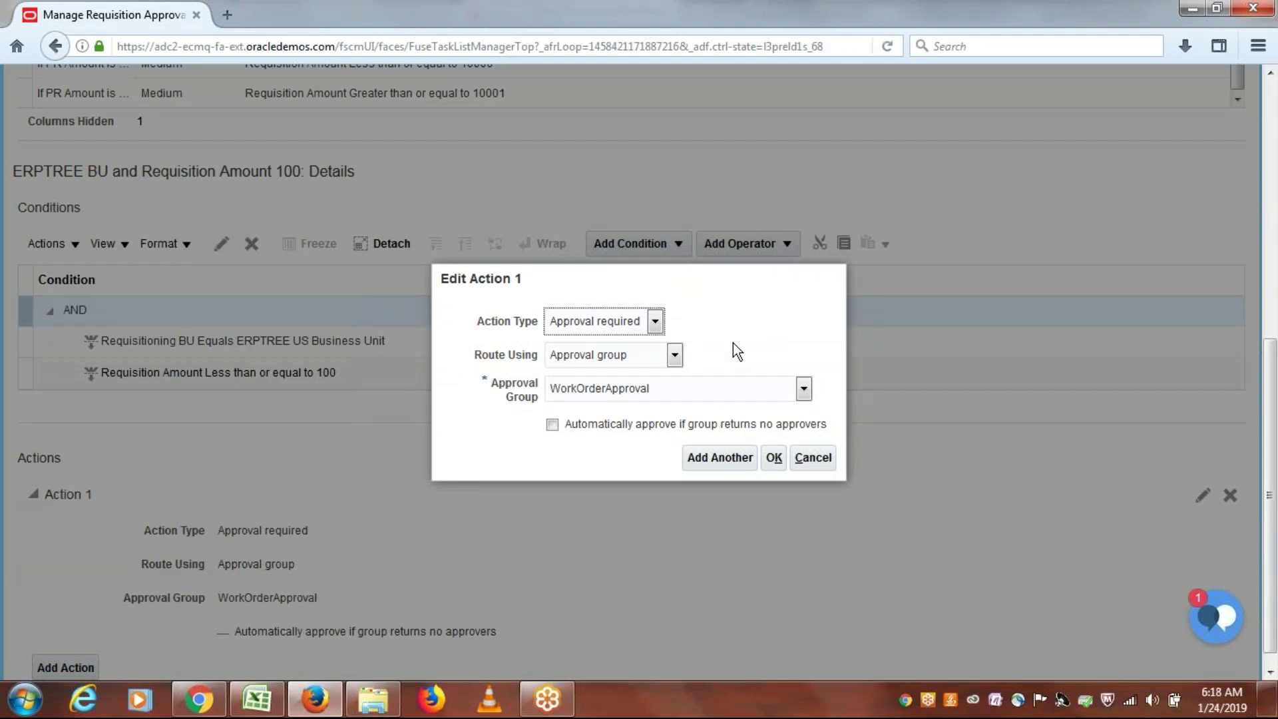
pyautogui.click(655, 322)
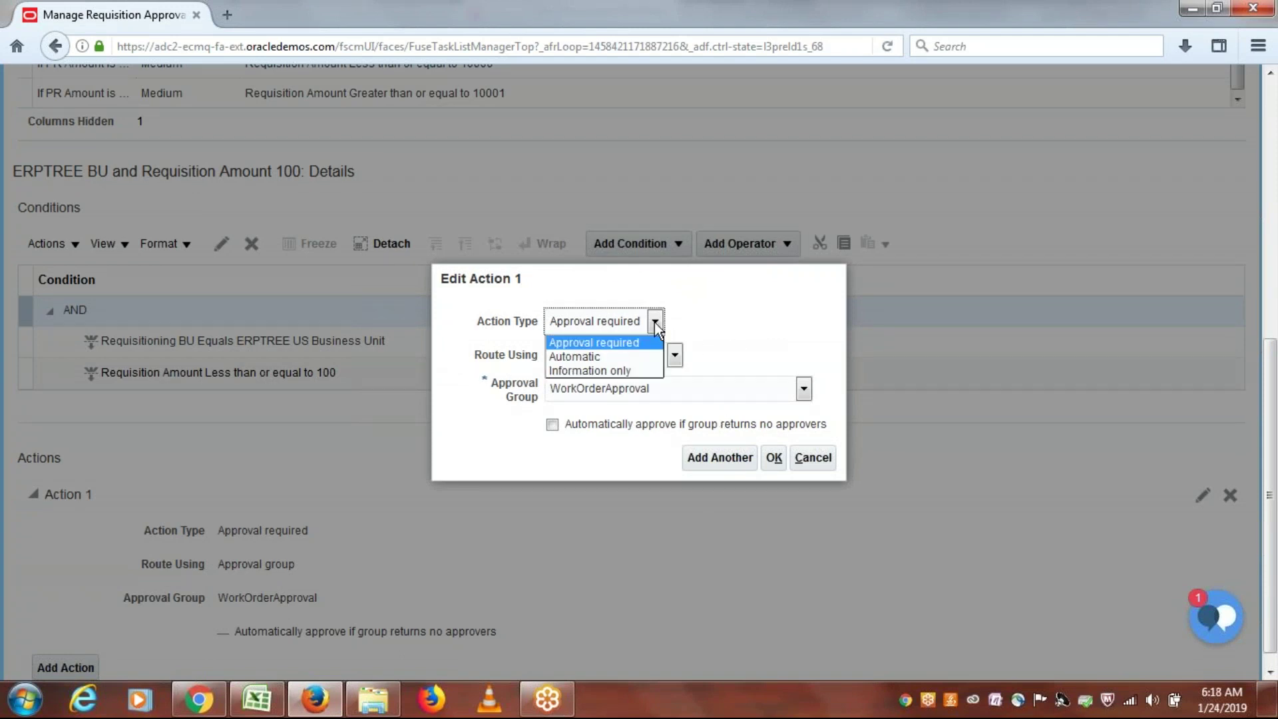
pyautogui.click(607, 358)
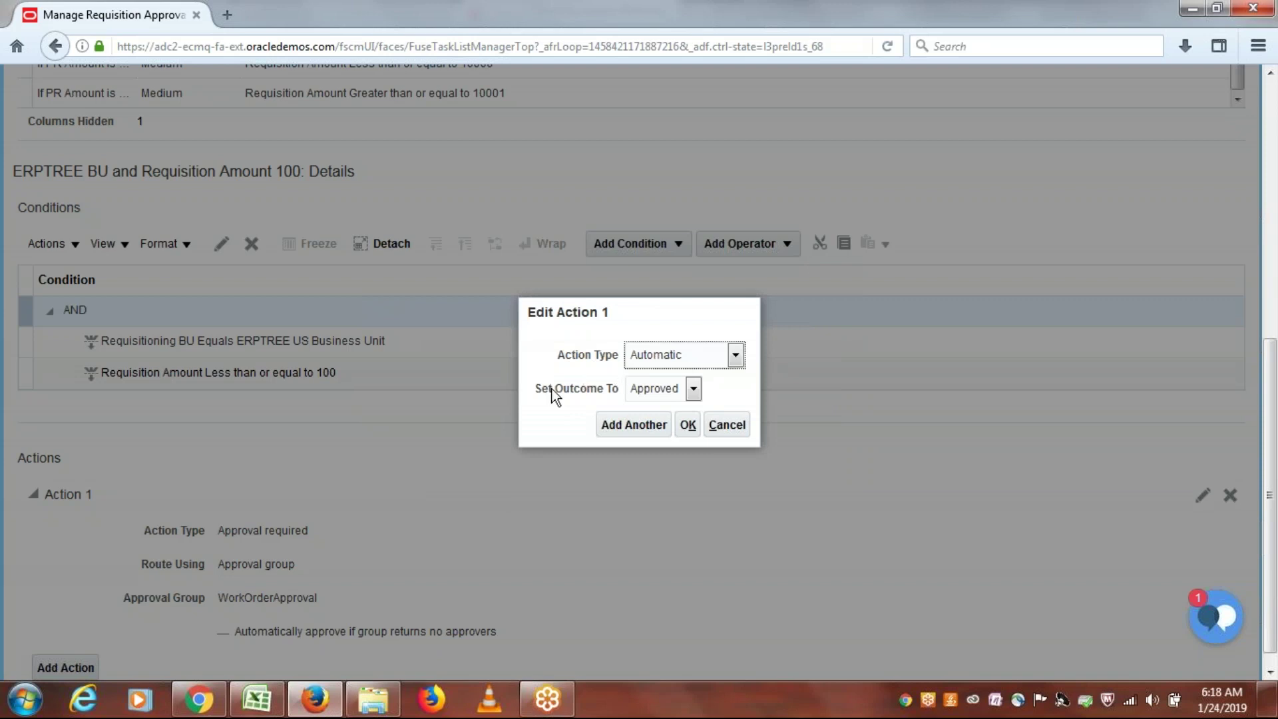
pyautogui.click(689, 424)
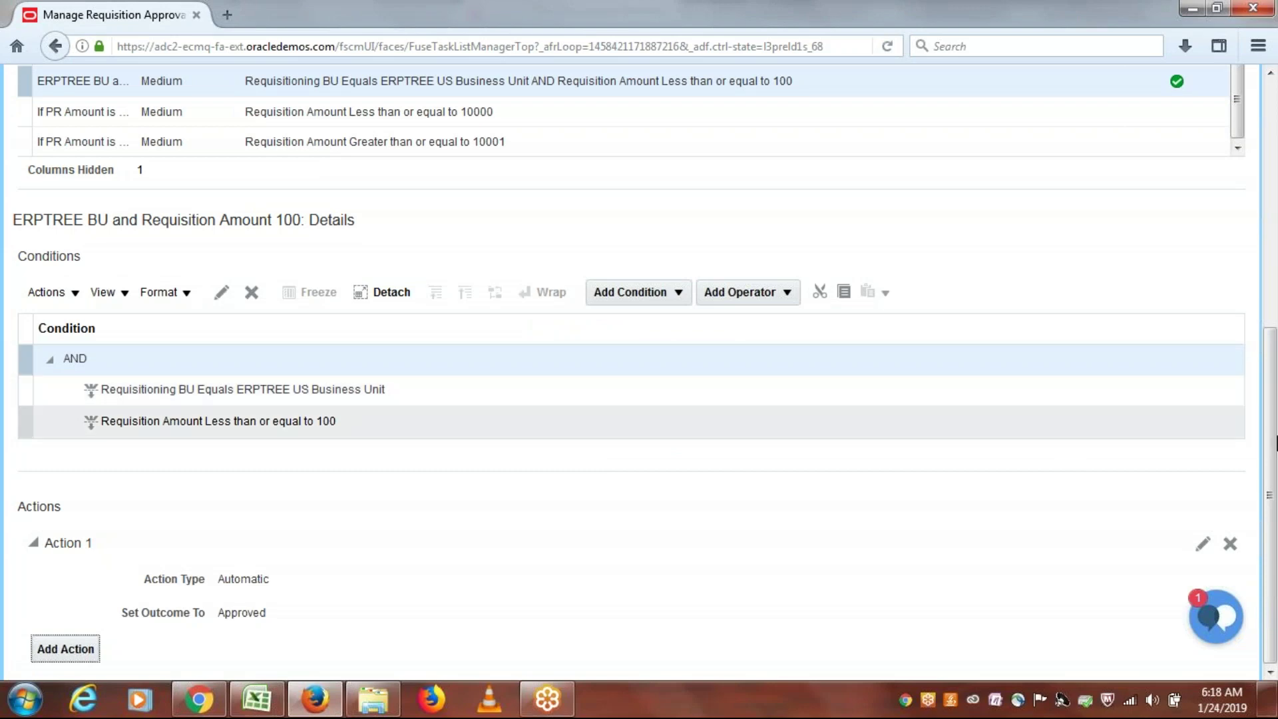
pyautogui.moveTo(1276, 476); pyautogui.dragTo(1276, 229)
# Step: Save the rules and add a new rule named 'ERPTREE BU and Req Amount 101'
pyautogui.click(1062, 126)
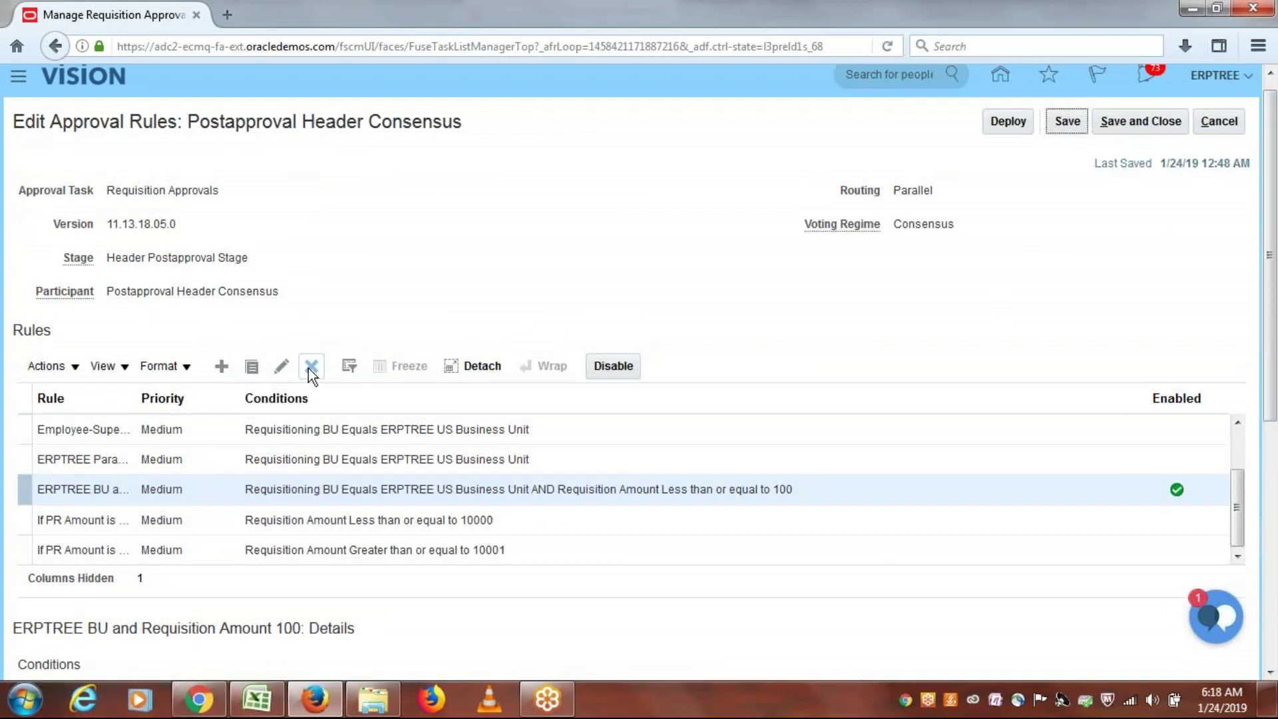
pyautogui.click(222, 366)
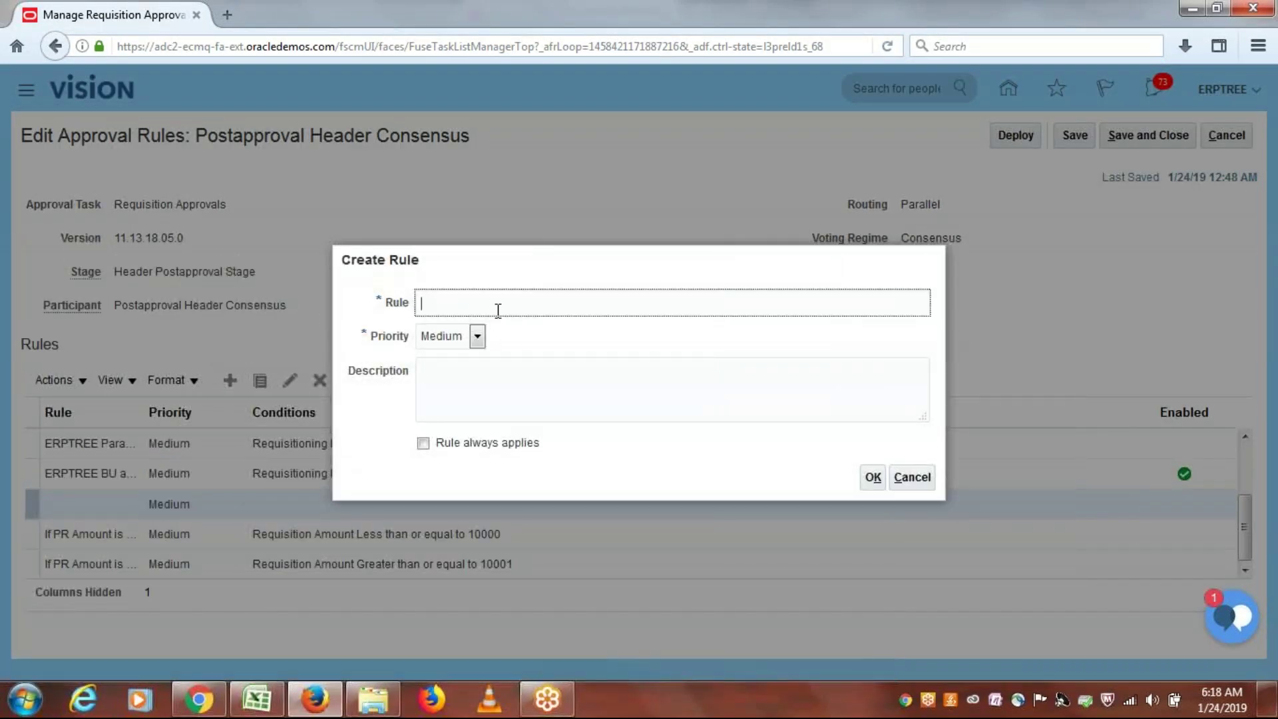
pyautogui.write('ERPTREE BU and Req Amoun')
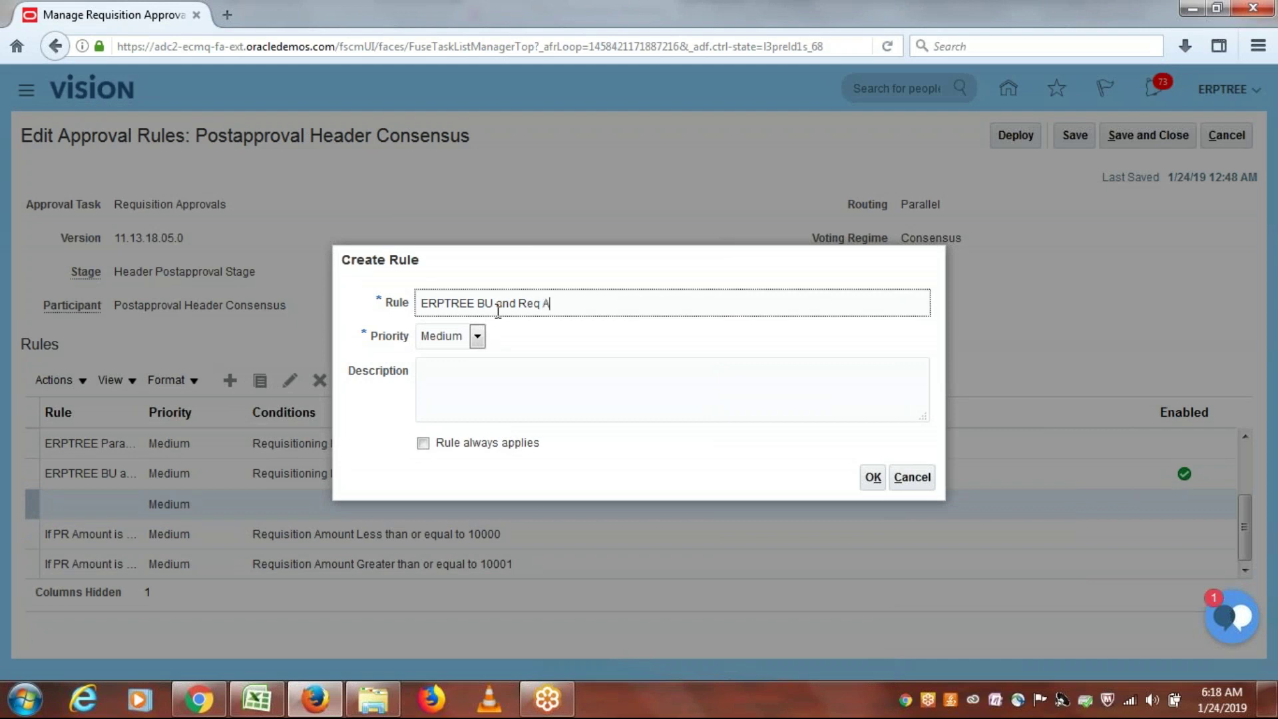
pyautogui.write('t 101')
pyautogui.click(870, 477)
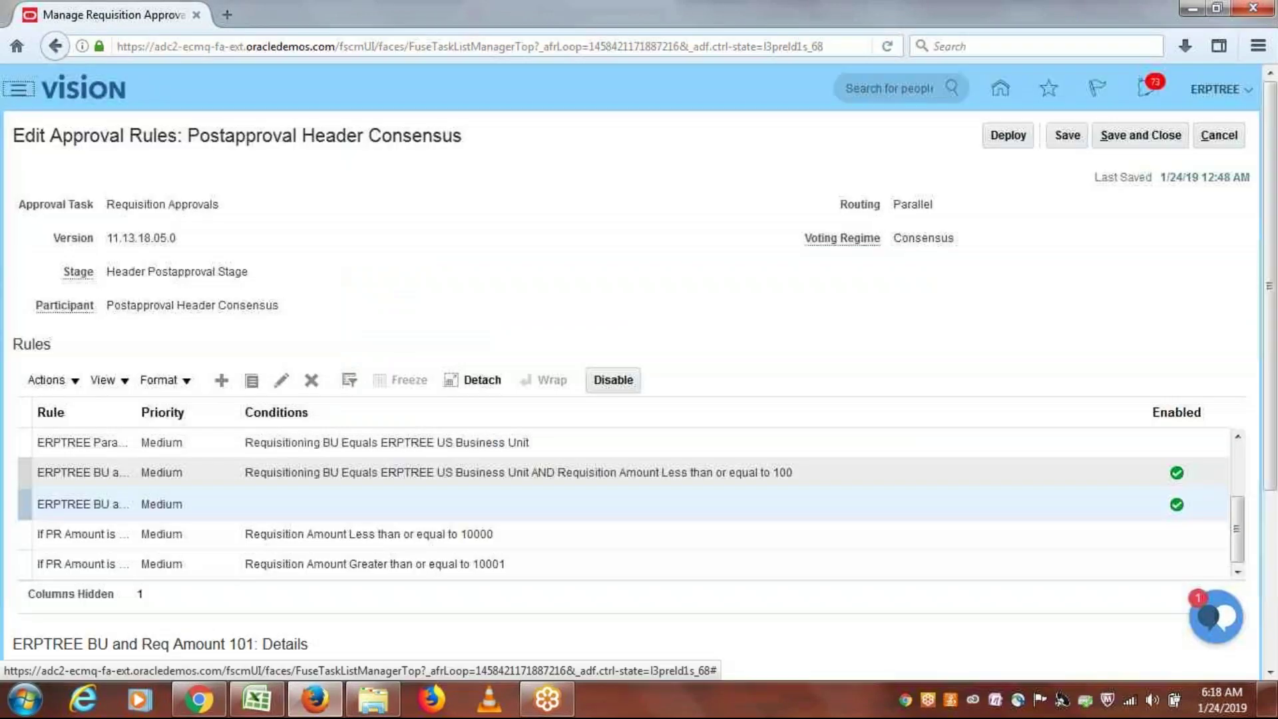
# Step: Add the condition Requisitioning BU Equals ERPTREE US Business Unit to the new rule
pyautogui.moveTo(1274, 310); pyautogui.dragTo(1267, 484)
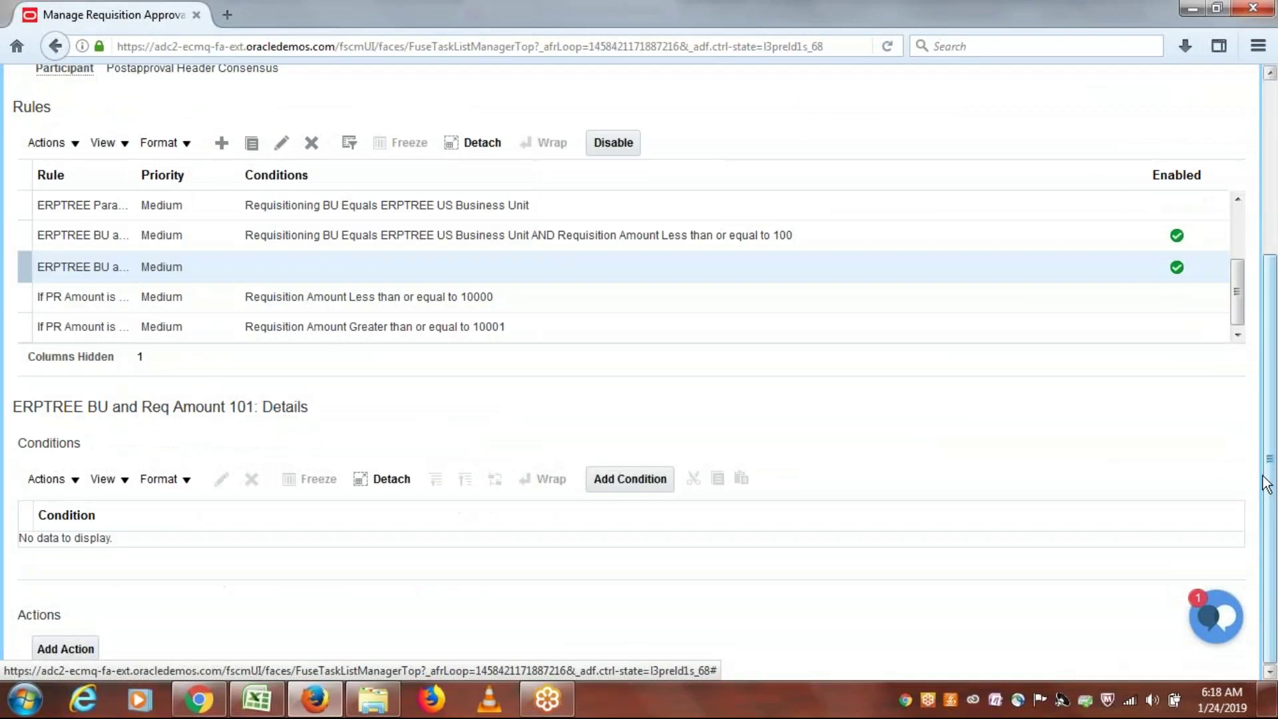
pyautogui.click(607, 478)
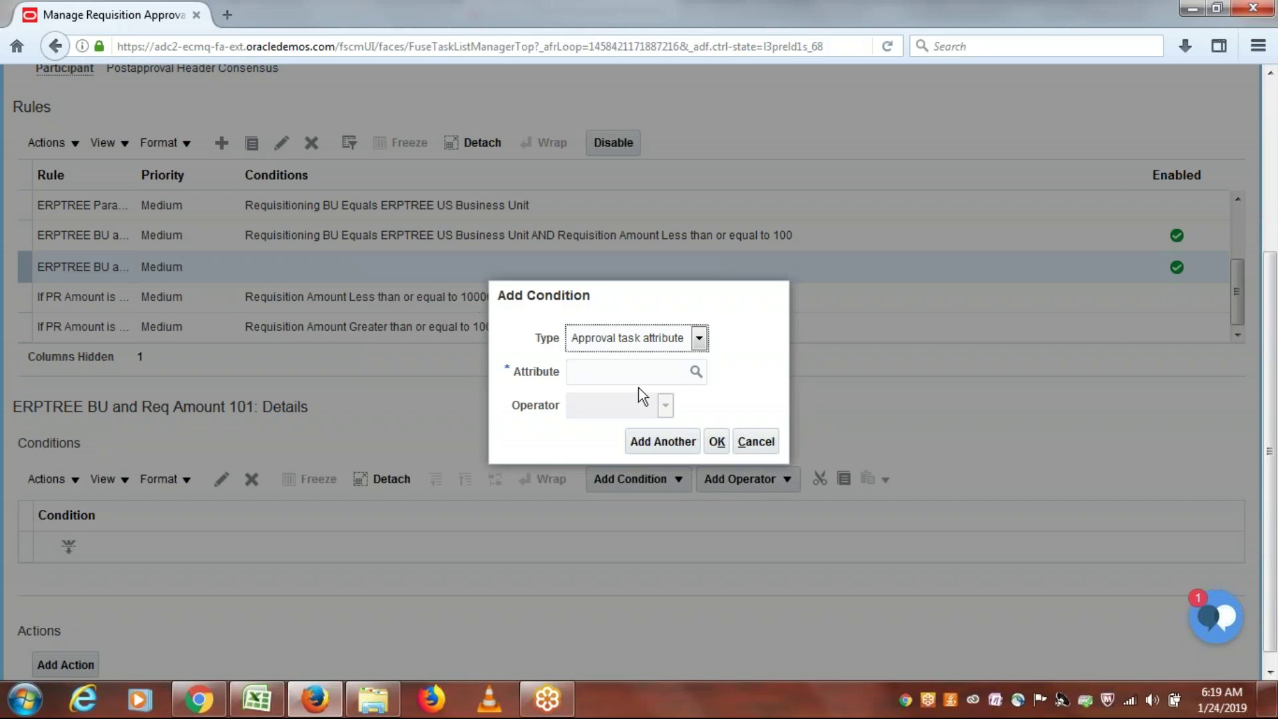
pyautogui.click(637, 378)
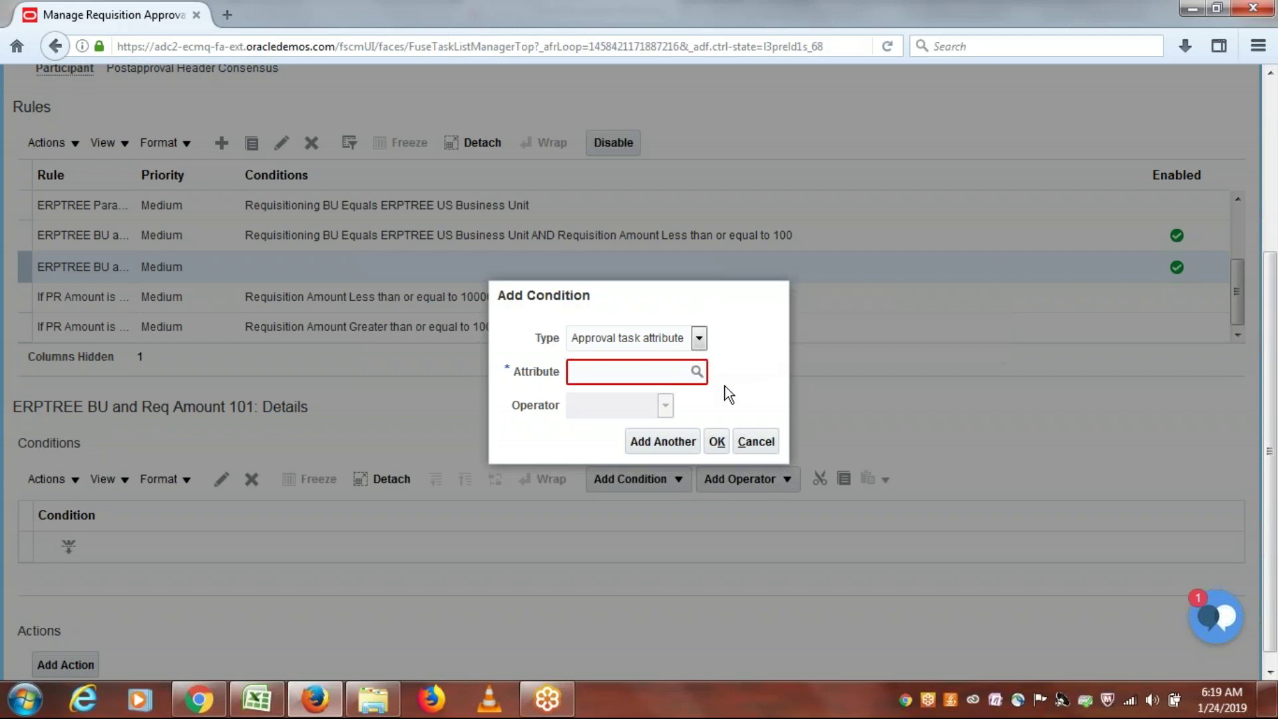
pyautogui.click(696, 371)
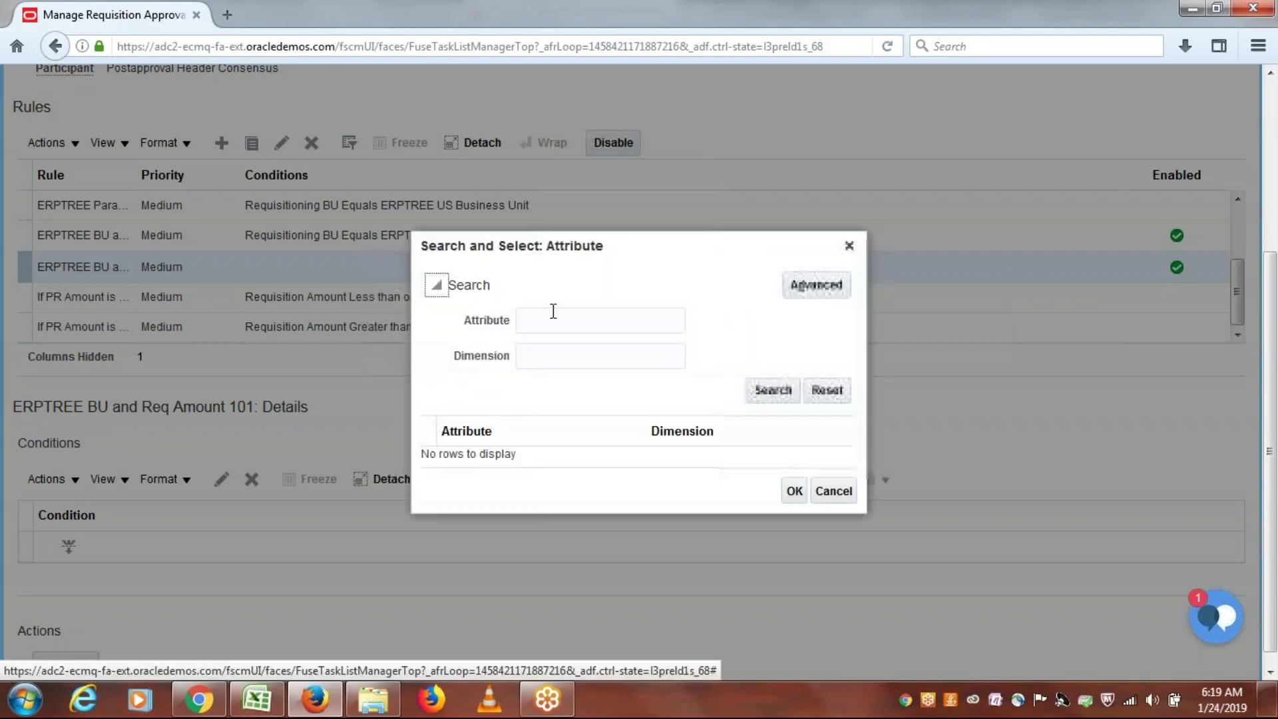
pyautogui.click(540, 320)
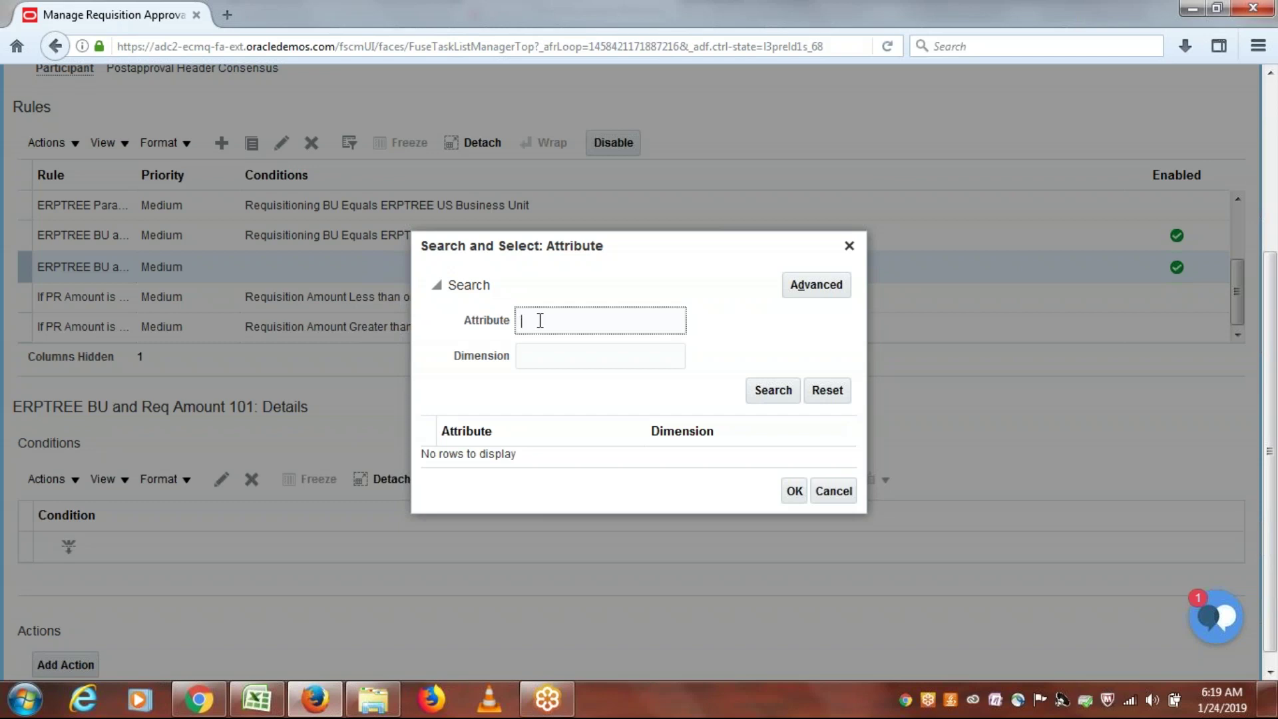
pyautogui.write('R')
pyautogui.click(849, 246)
pyautogui.write('equ')
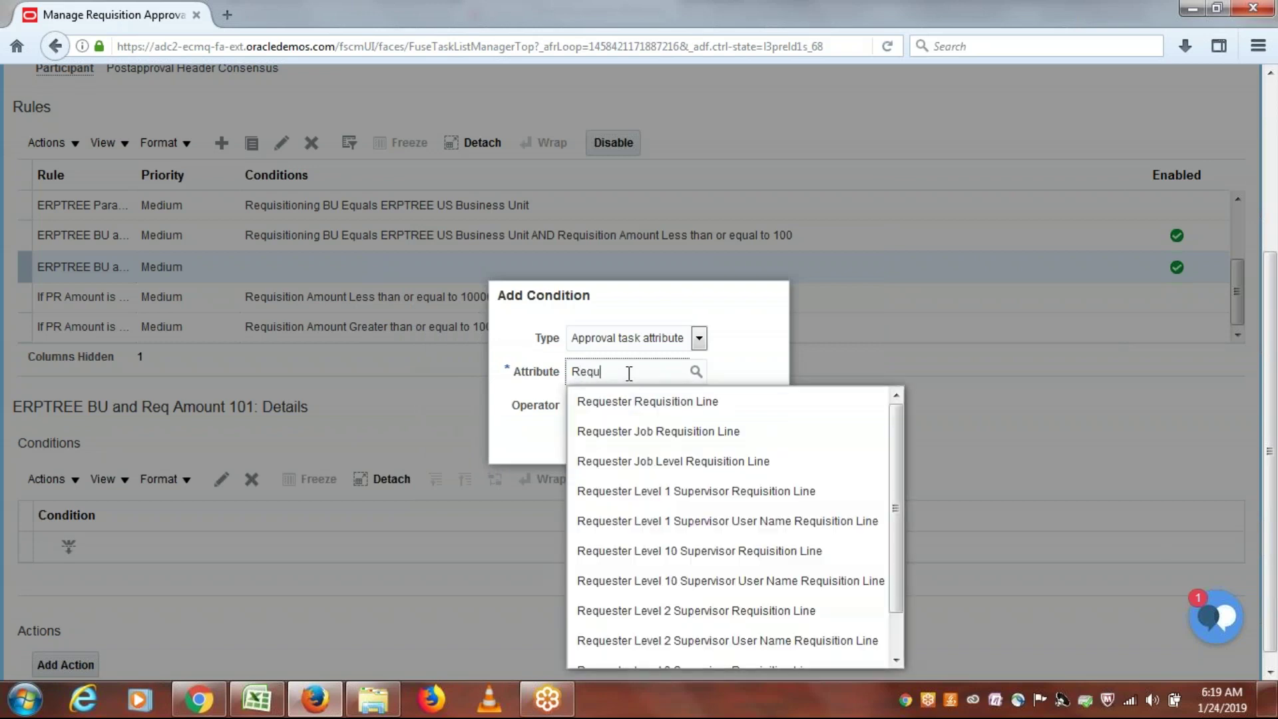
pyautogui.write('i')
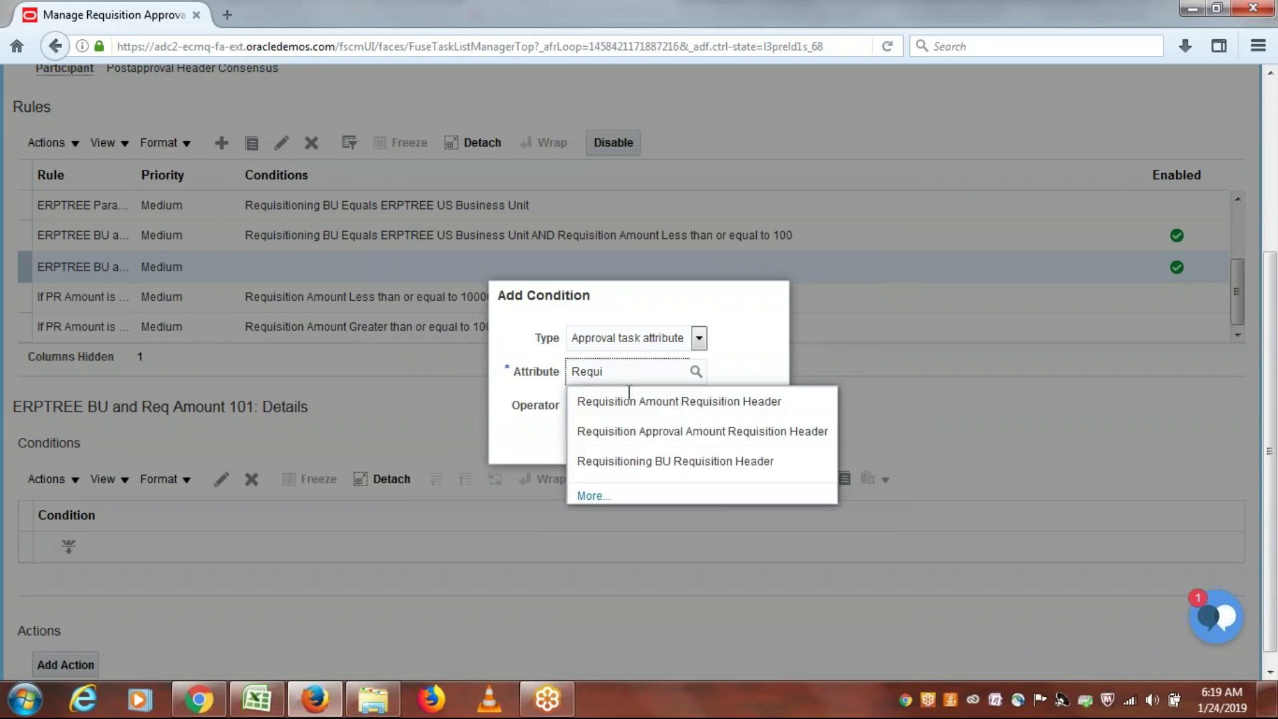
pyautogui.click(642, 466)
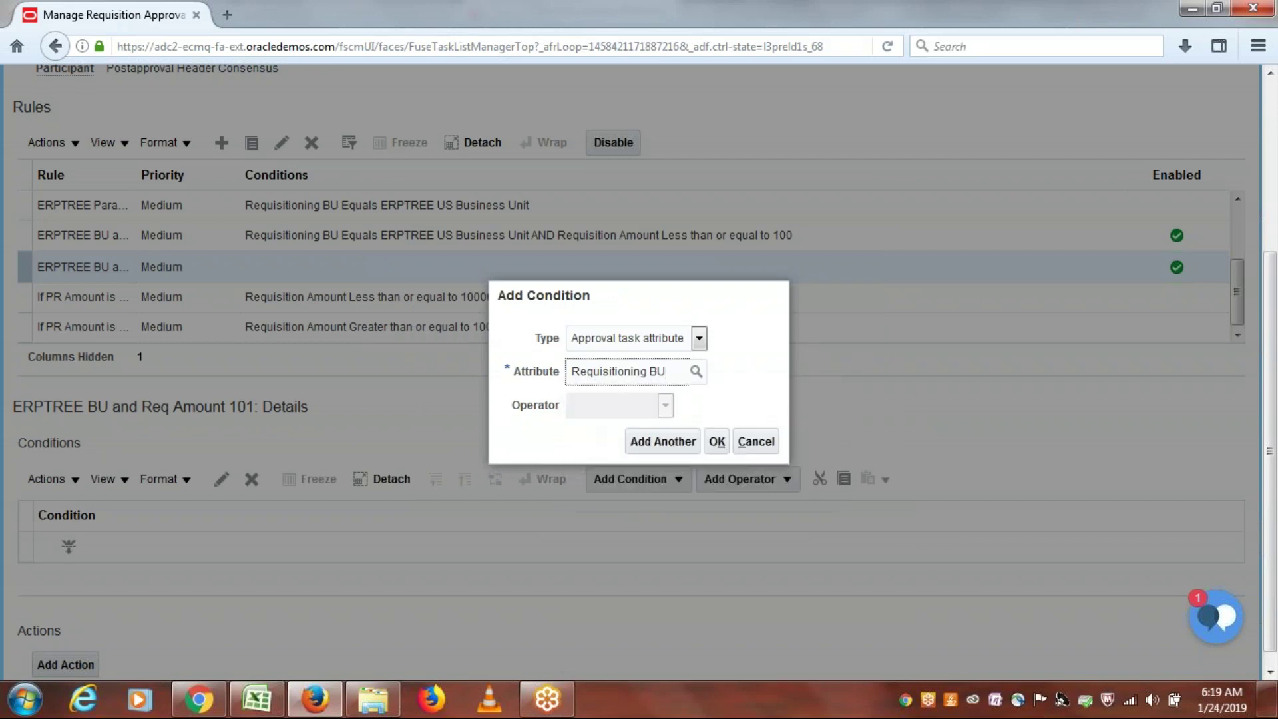
pyautogui.click(745, 441)
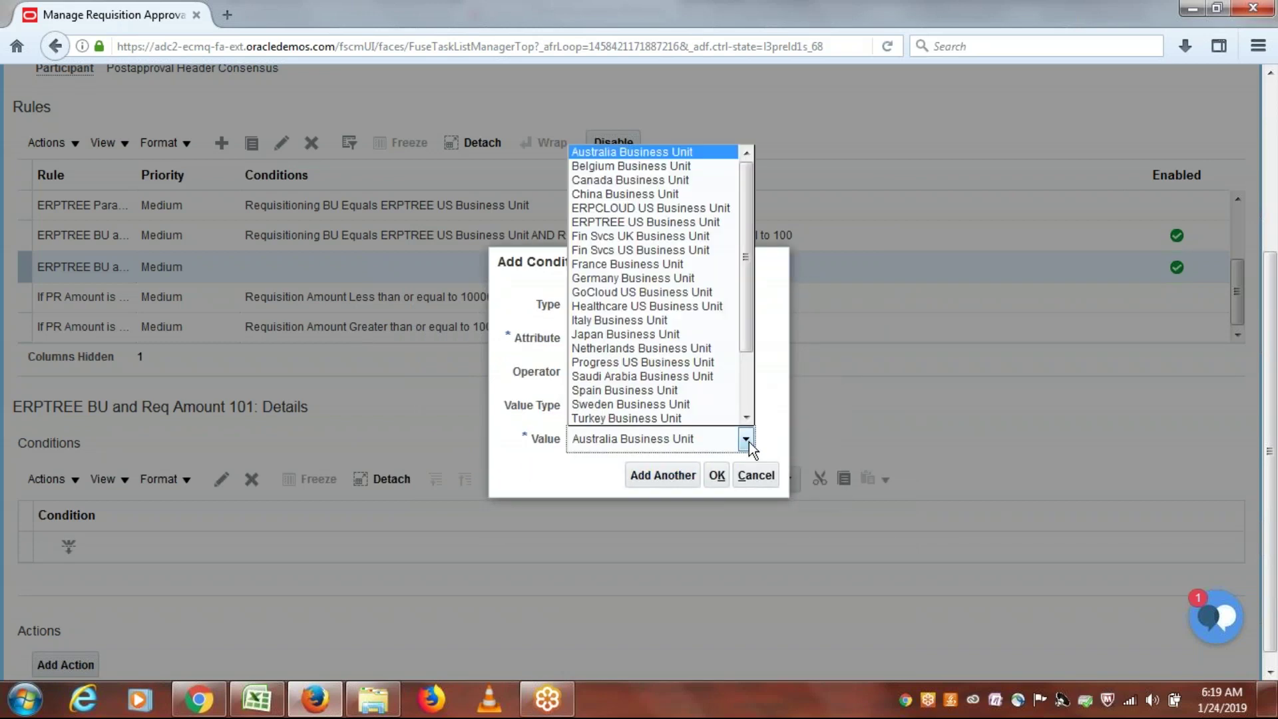
pyautogui.click(668, 222)
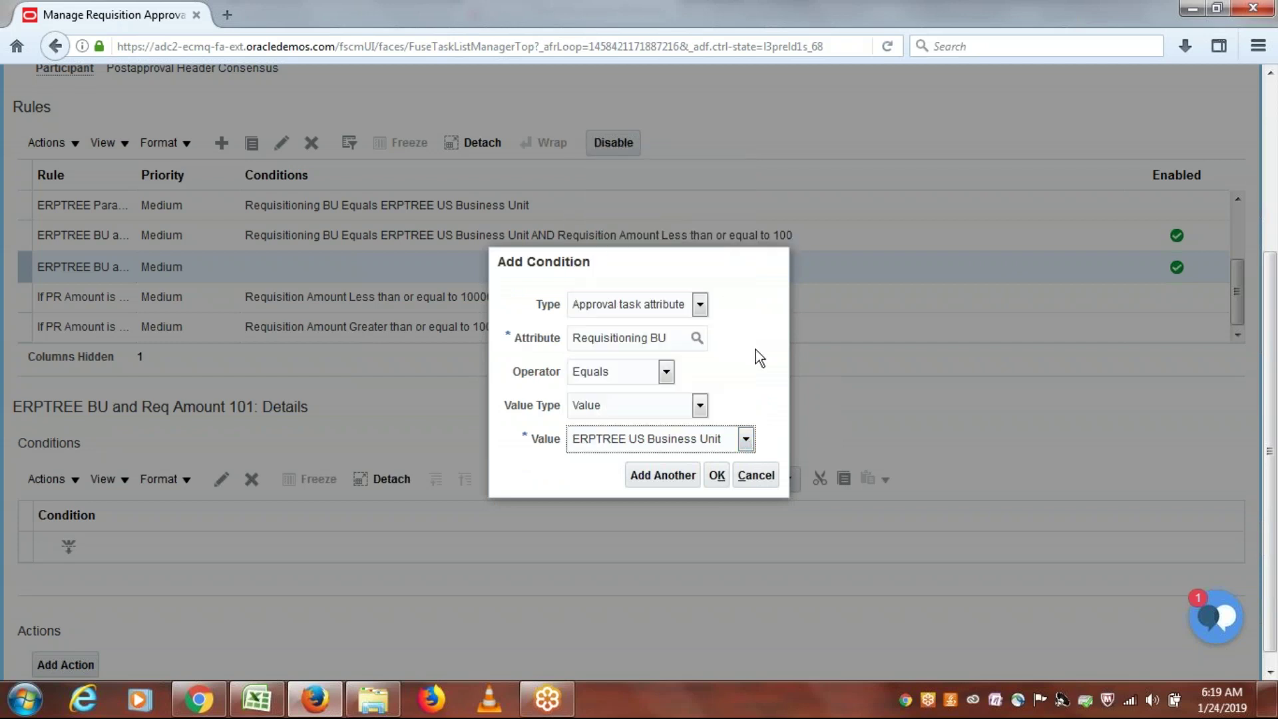
pyautogui.click(716, 476)
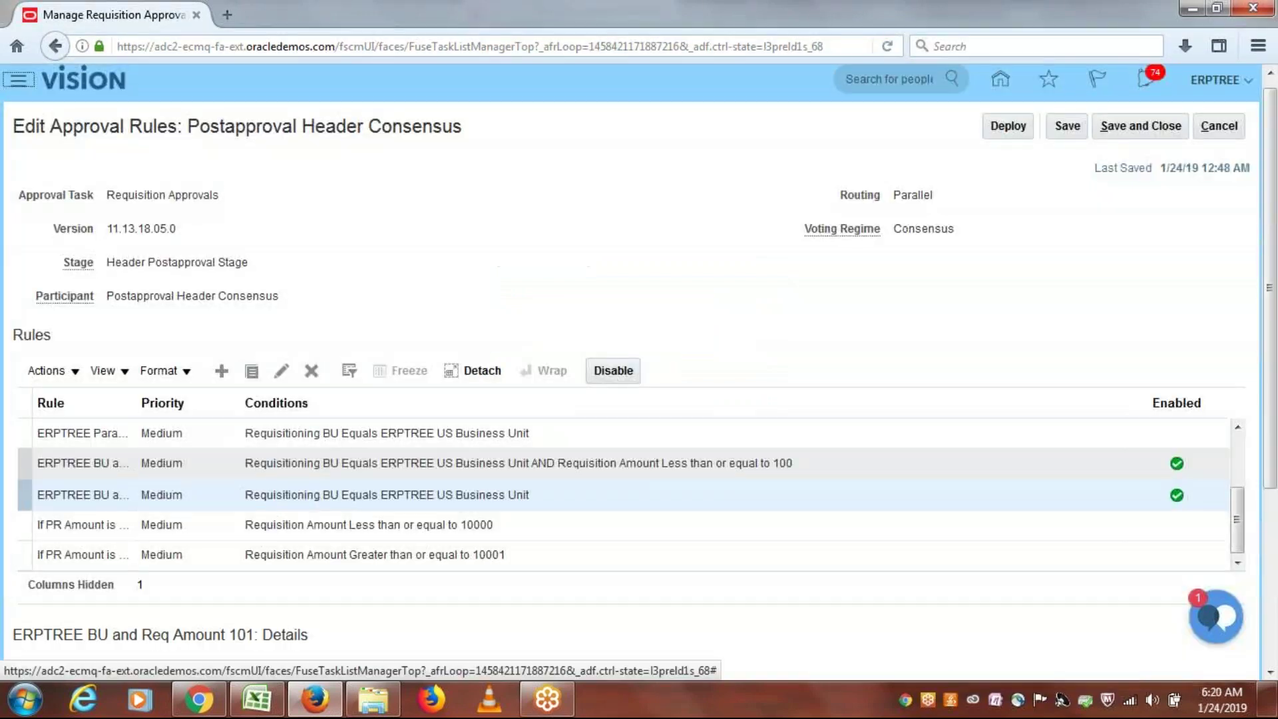
pyautogui.scroll(-4, 653, 630)
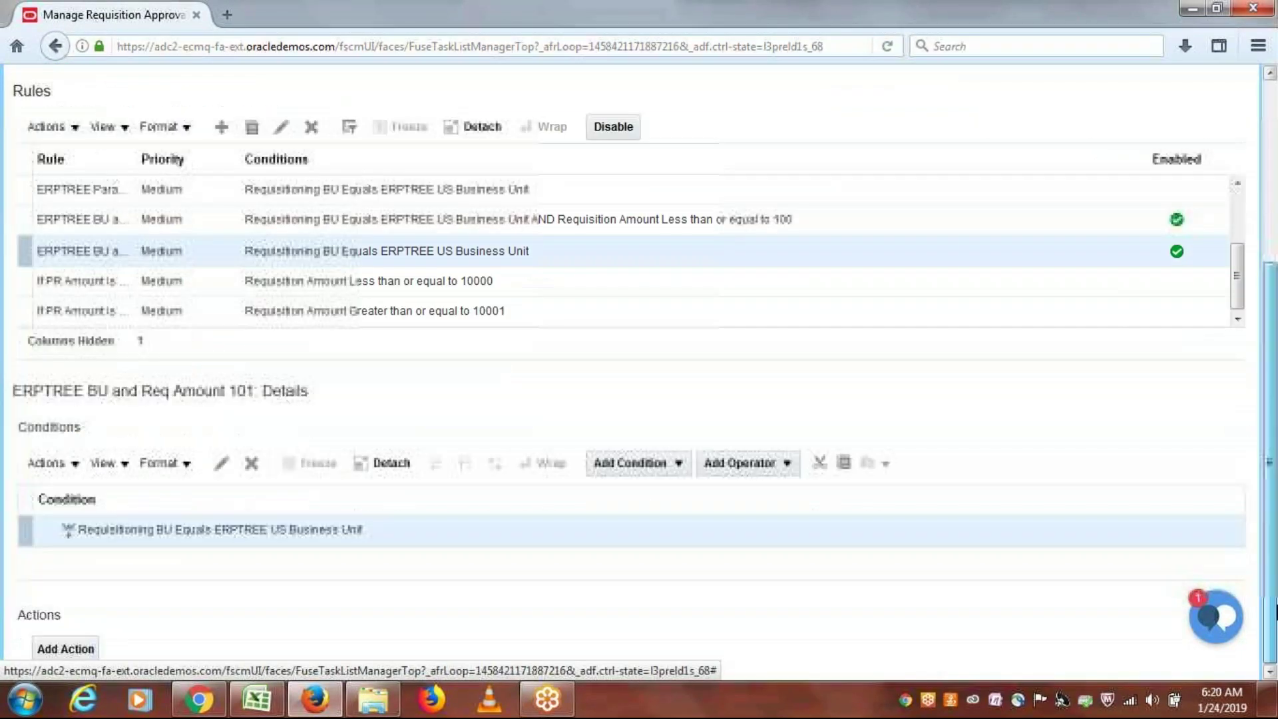
# Step: Add a second condition below it: Requisition Amount Greater than or equal to 101
pyautogui.click(631, 462)
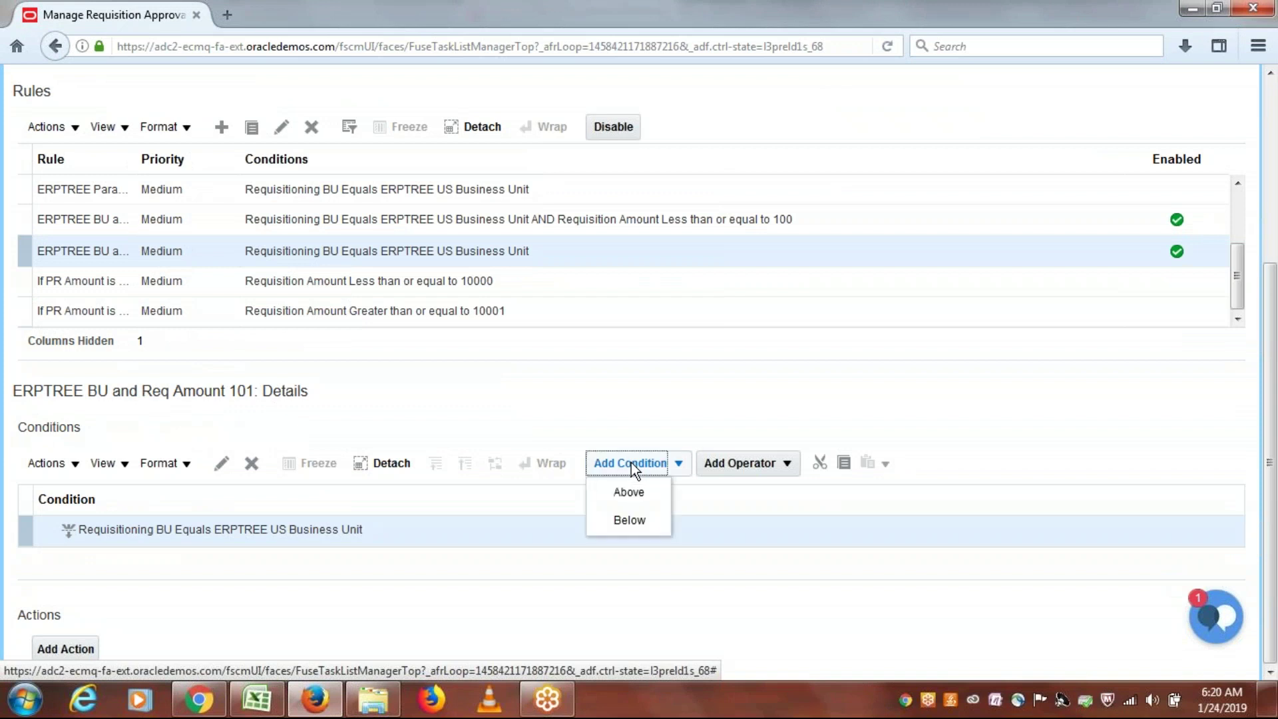
pyautogui.click(635, 523)
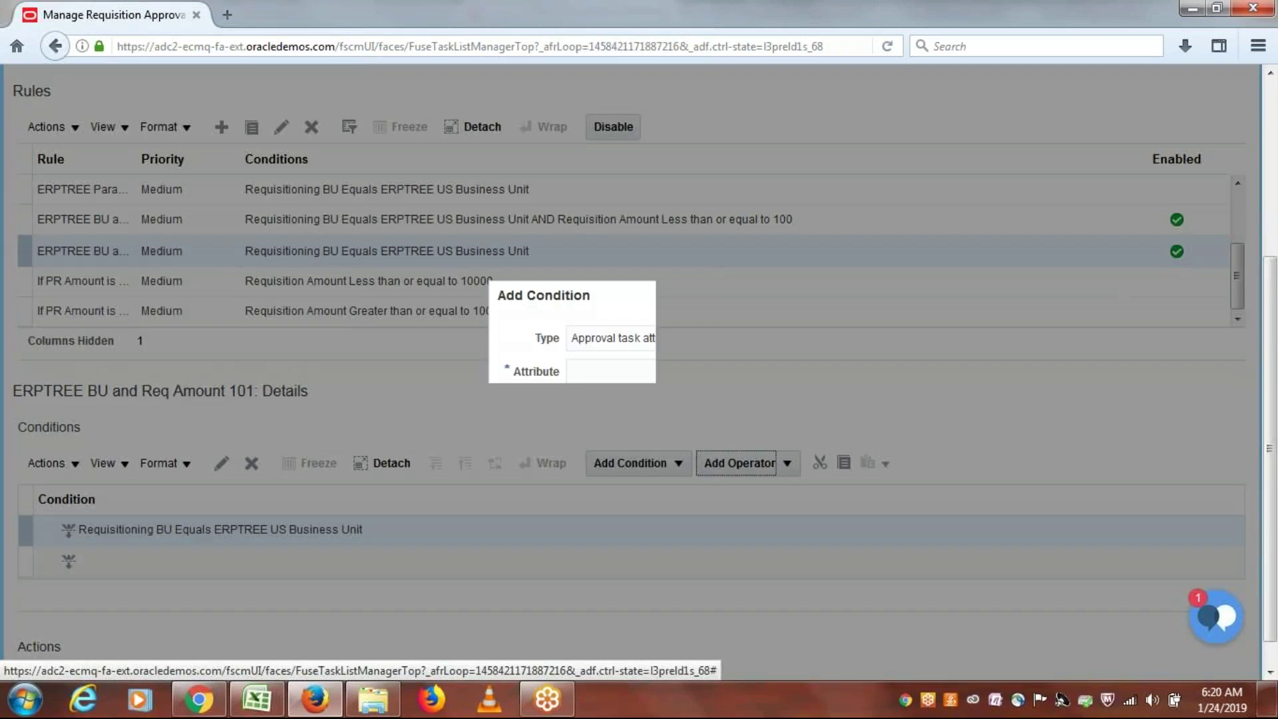
pyautogui.click(643, 375)
pyautogui.write('requi')
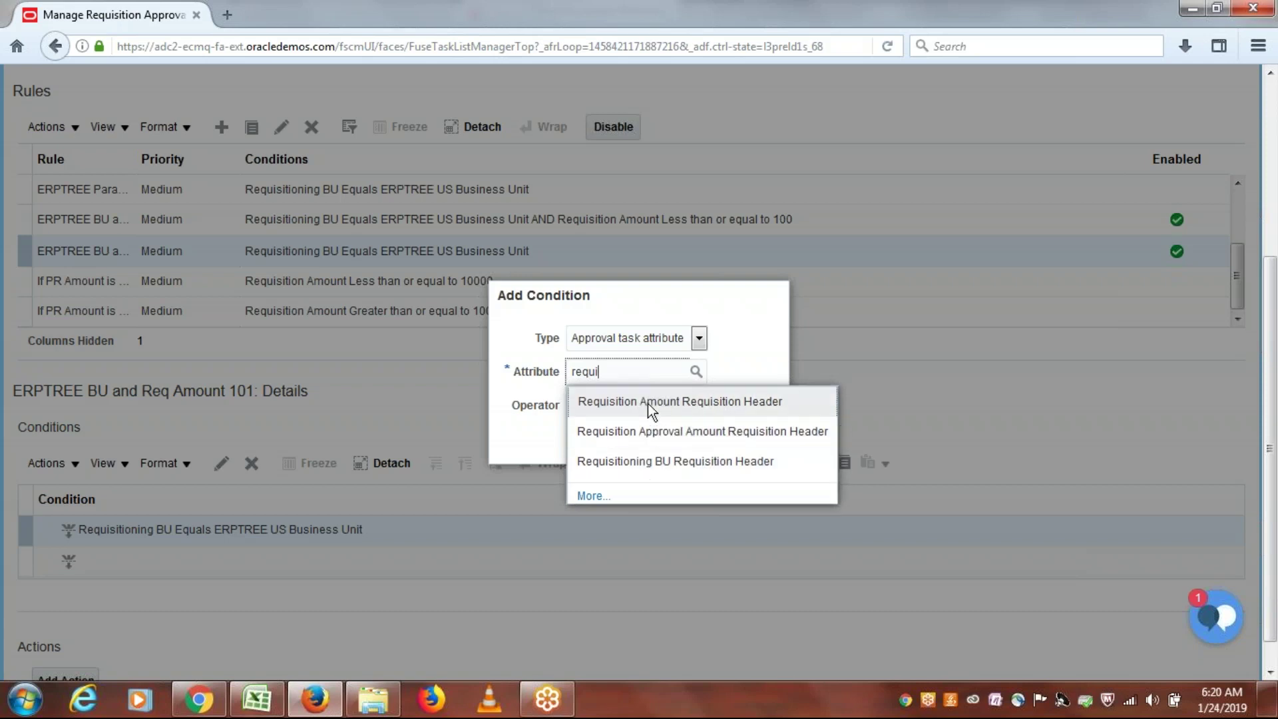
pyautogui.click(649, 403)
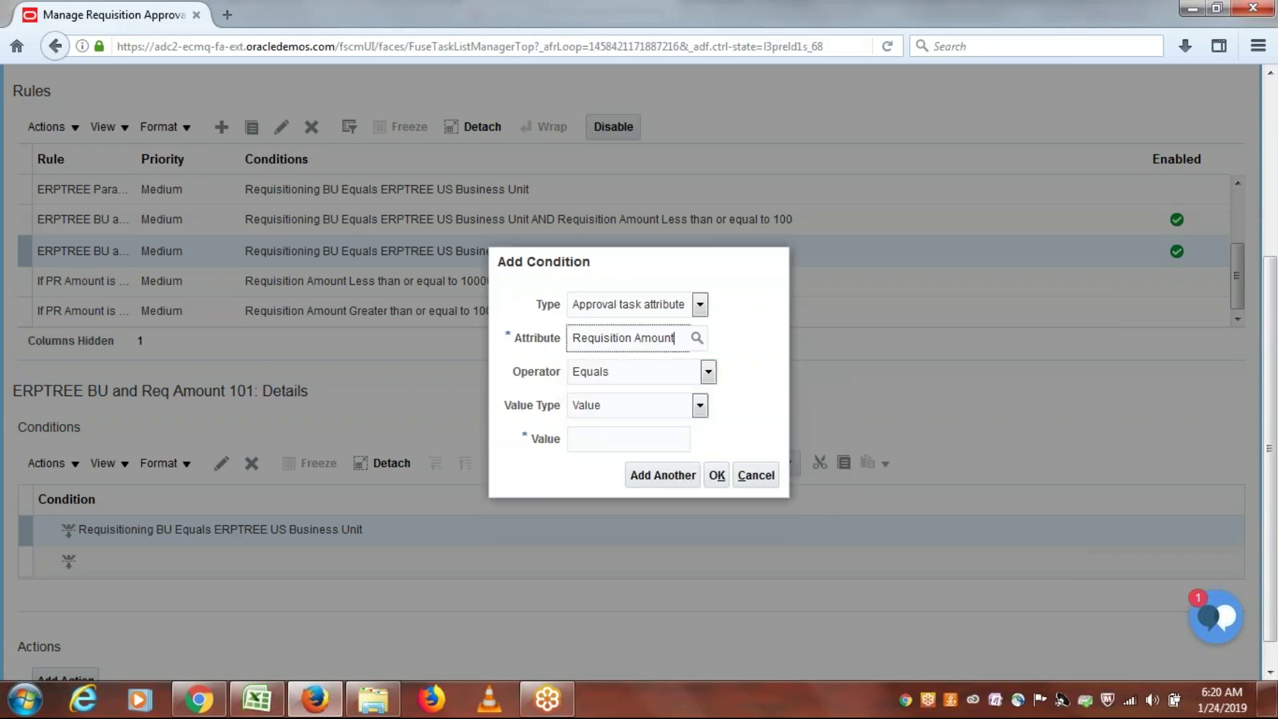
pyautogui.click(709, 373)
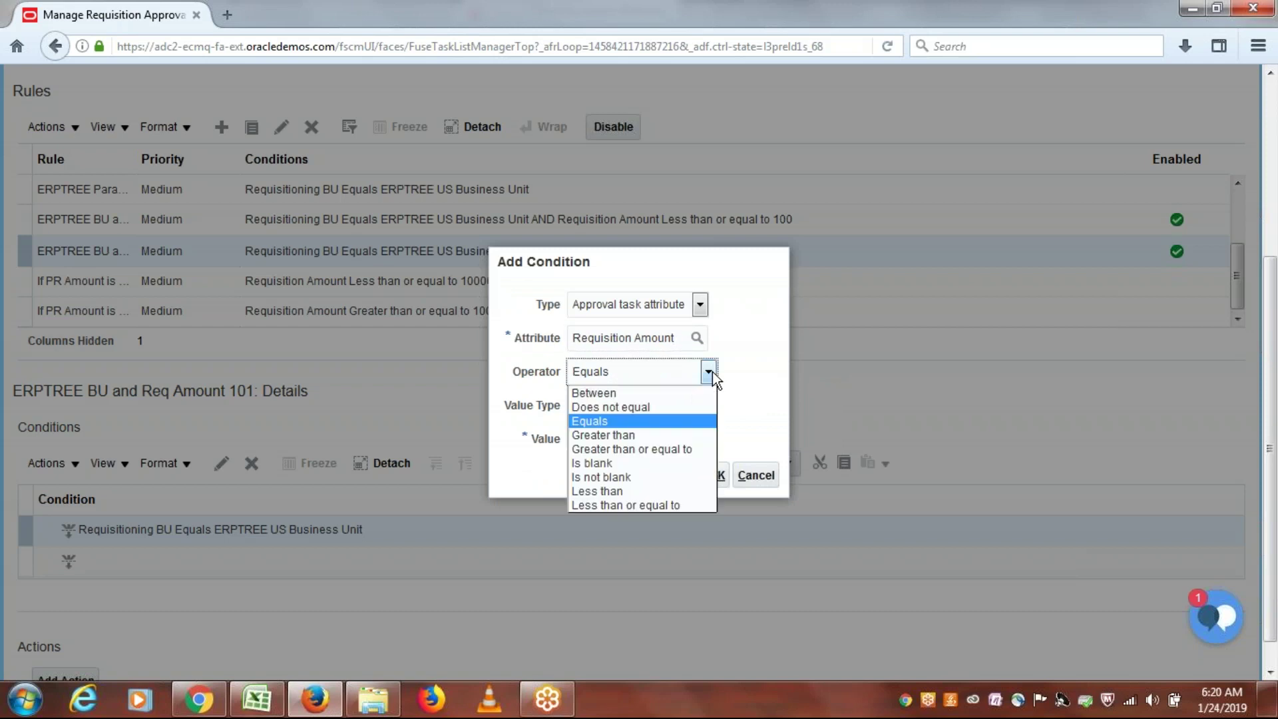
pyautogui.click(676, 450)
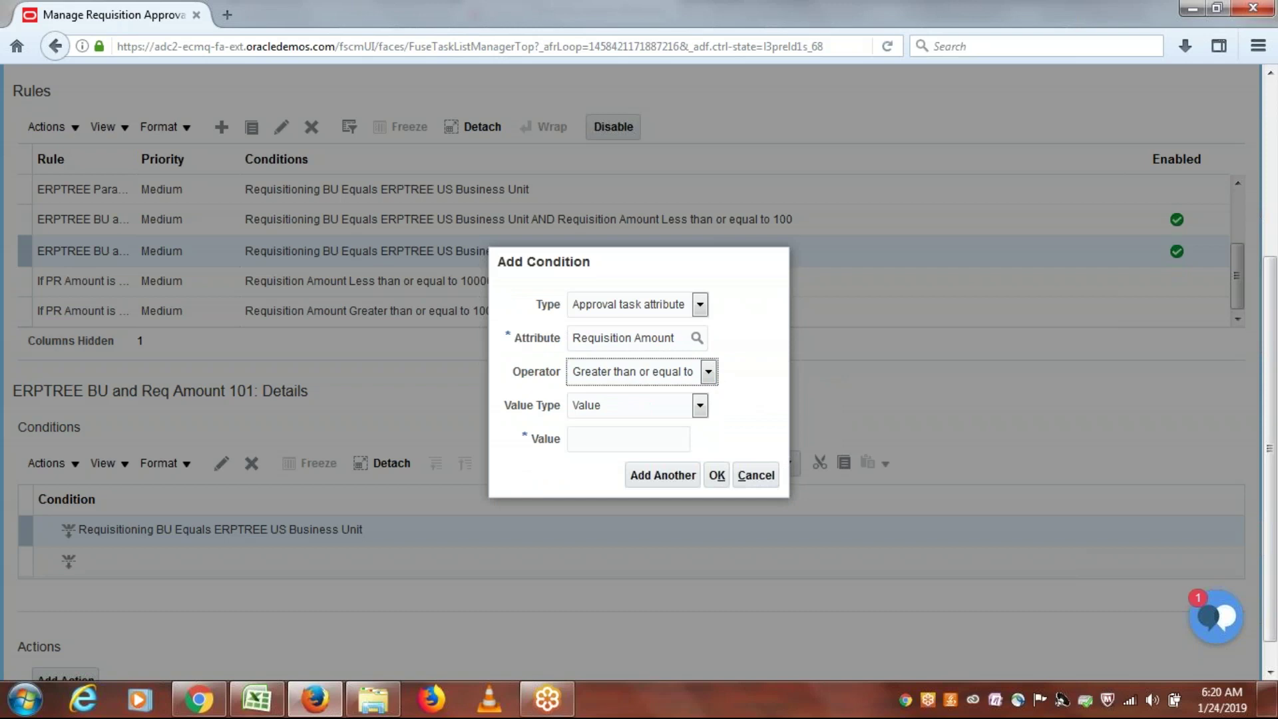
pyautogui.click(632, 446)
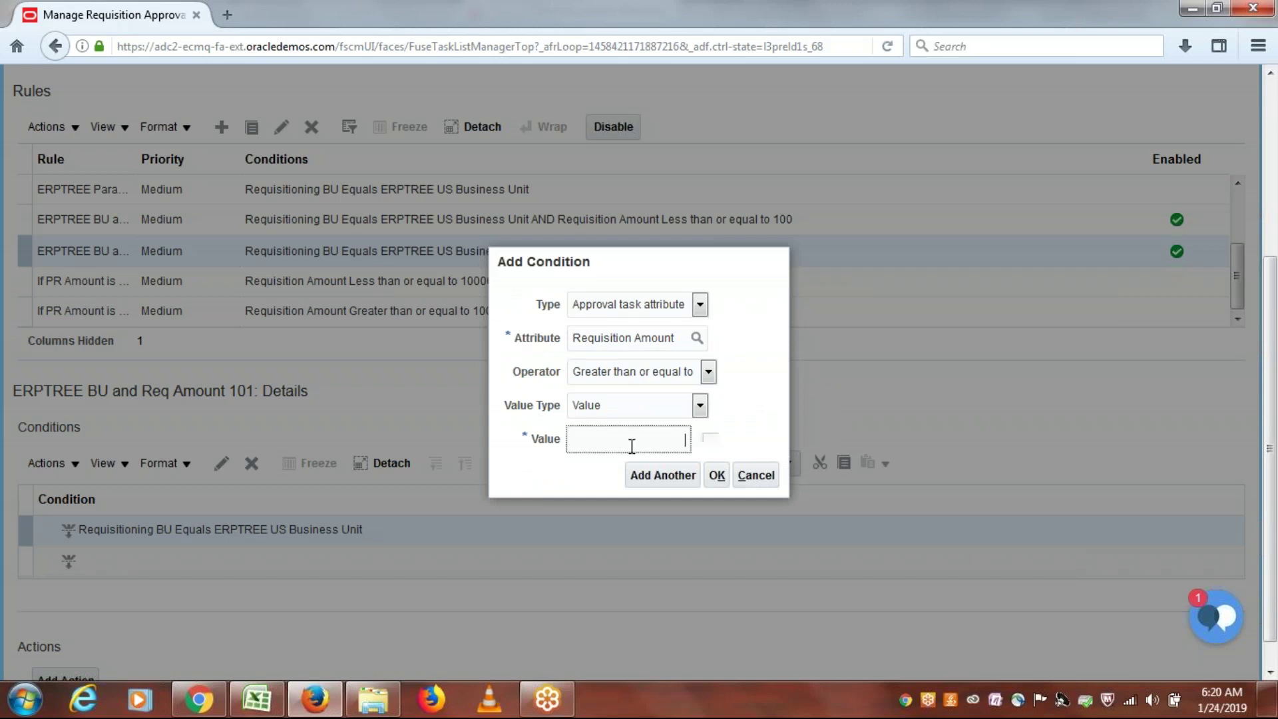
pyautogui.write('101')
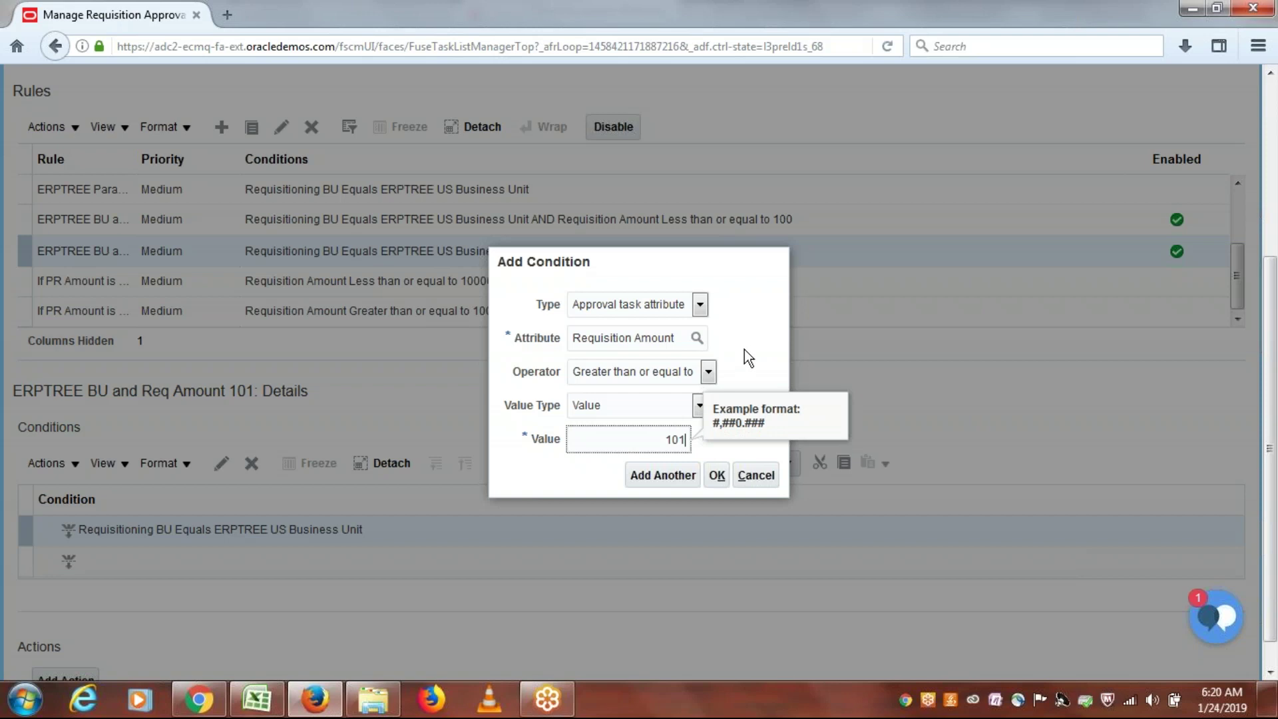
pyautogui.click(744, 350)
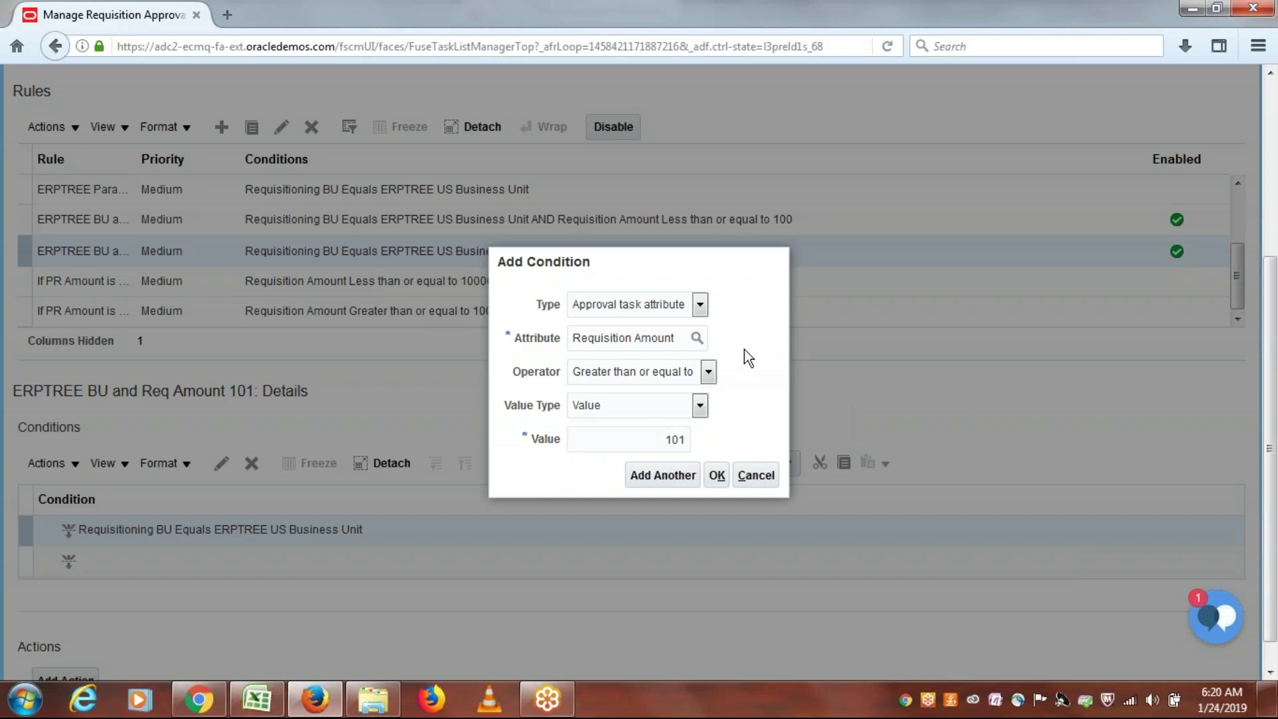
pyautogui.click(717, 475)
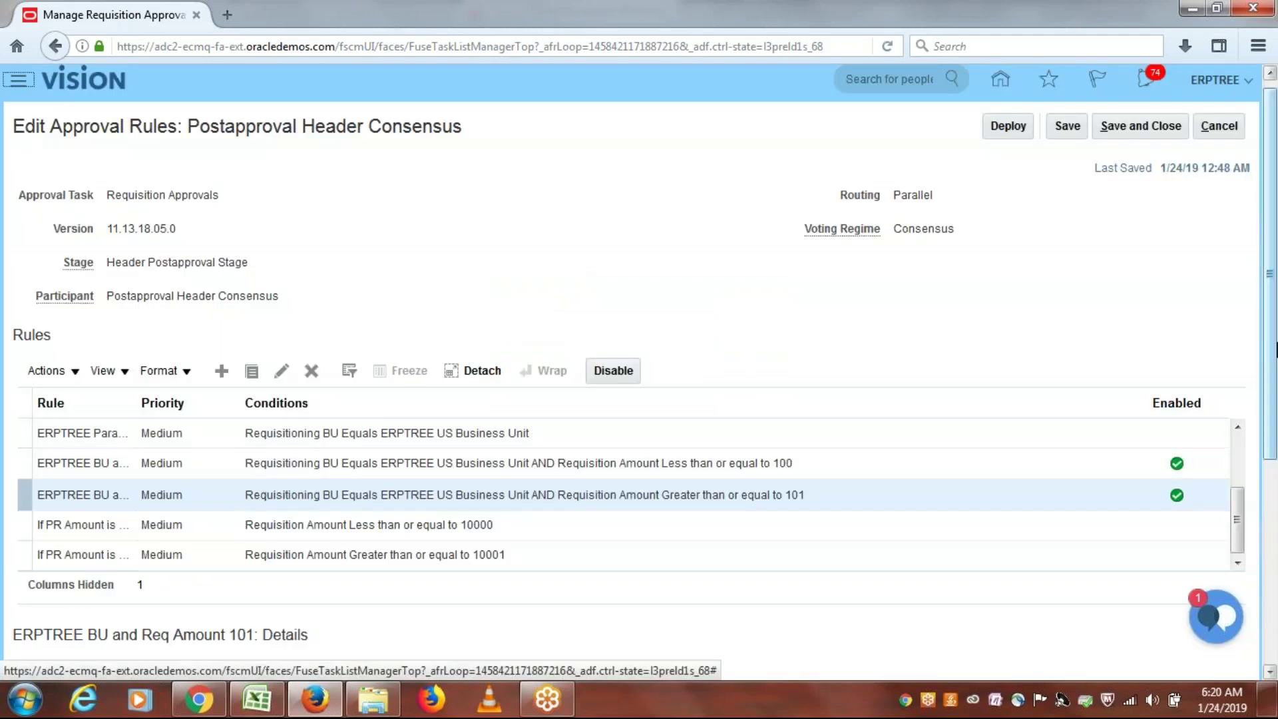
pyautogui.scroll(-4, 1271, 545)
pyautogui.scroll(-1, 1272, 546)
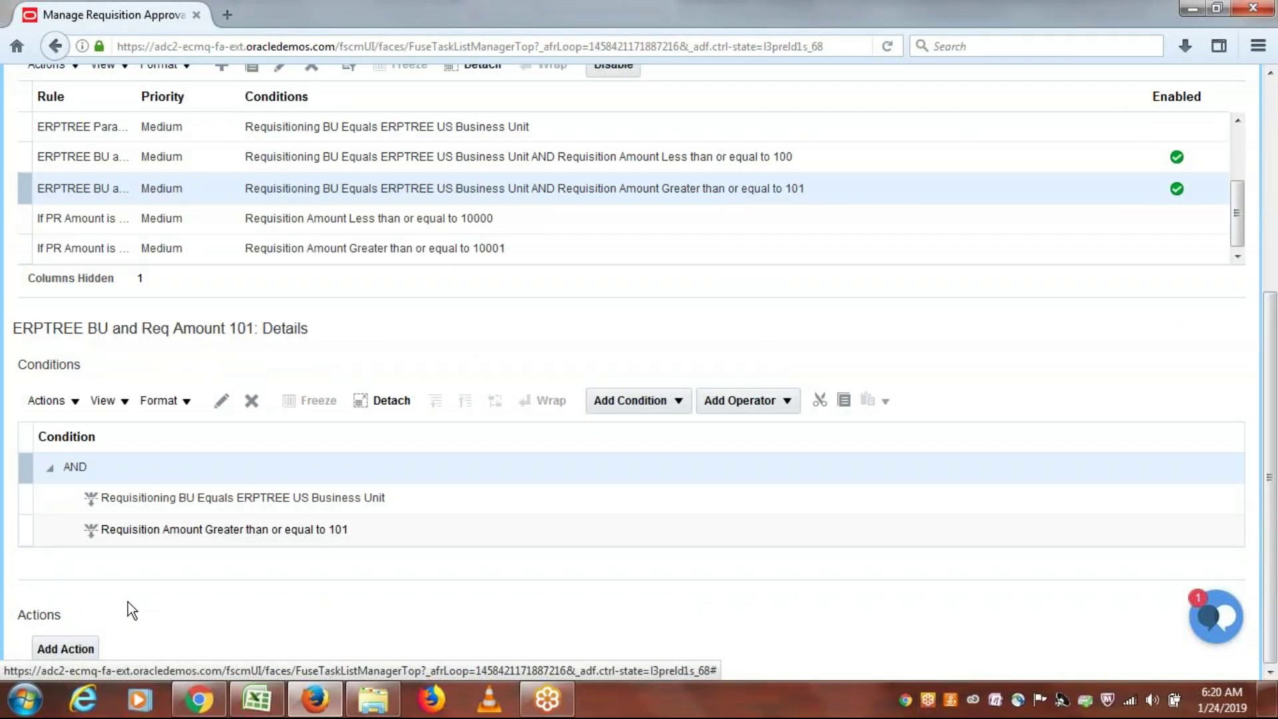
# Step: Add an action routing approval via the supervisory hierarchy, 1 level, with the manager as top worker
pyautogui.click(74, 646)
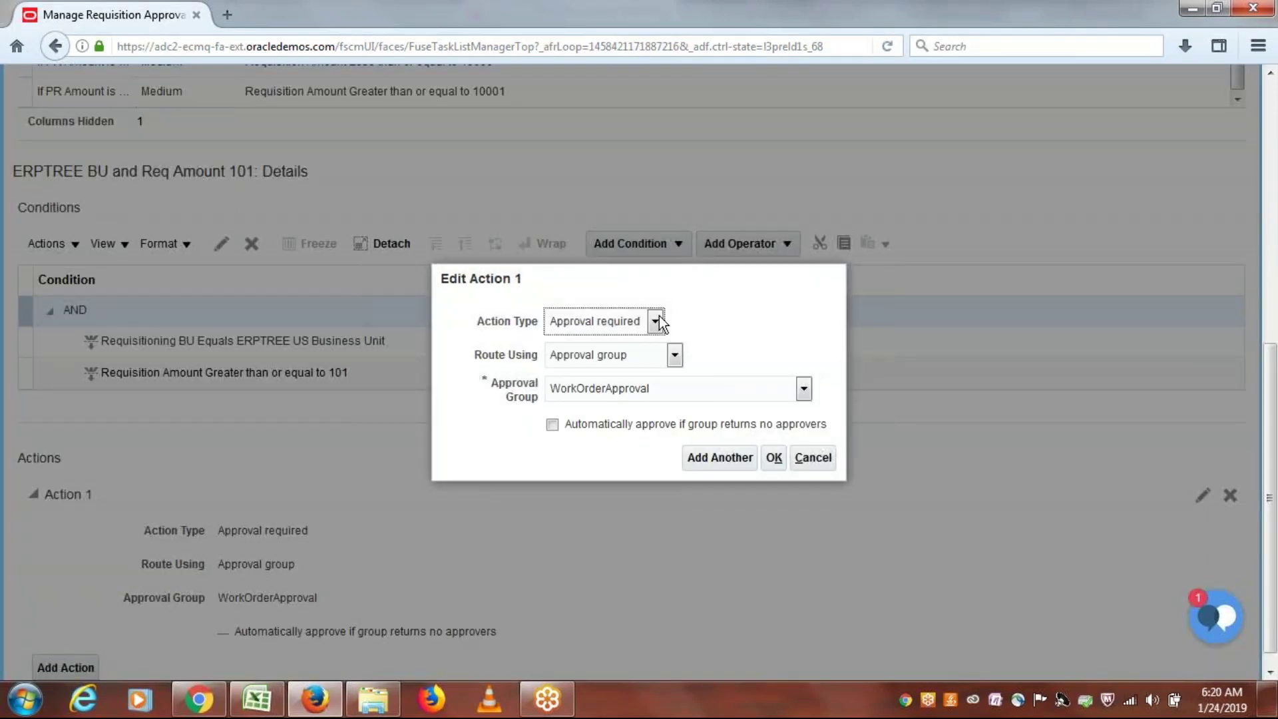
pyautogui.click(672, 354)
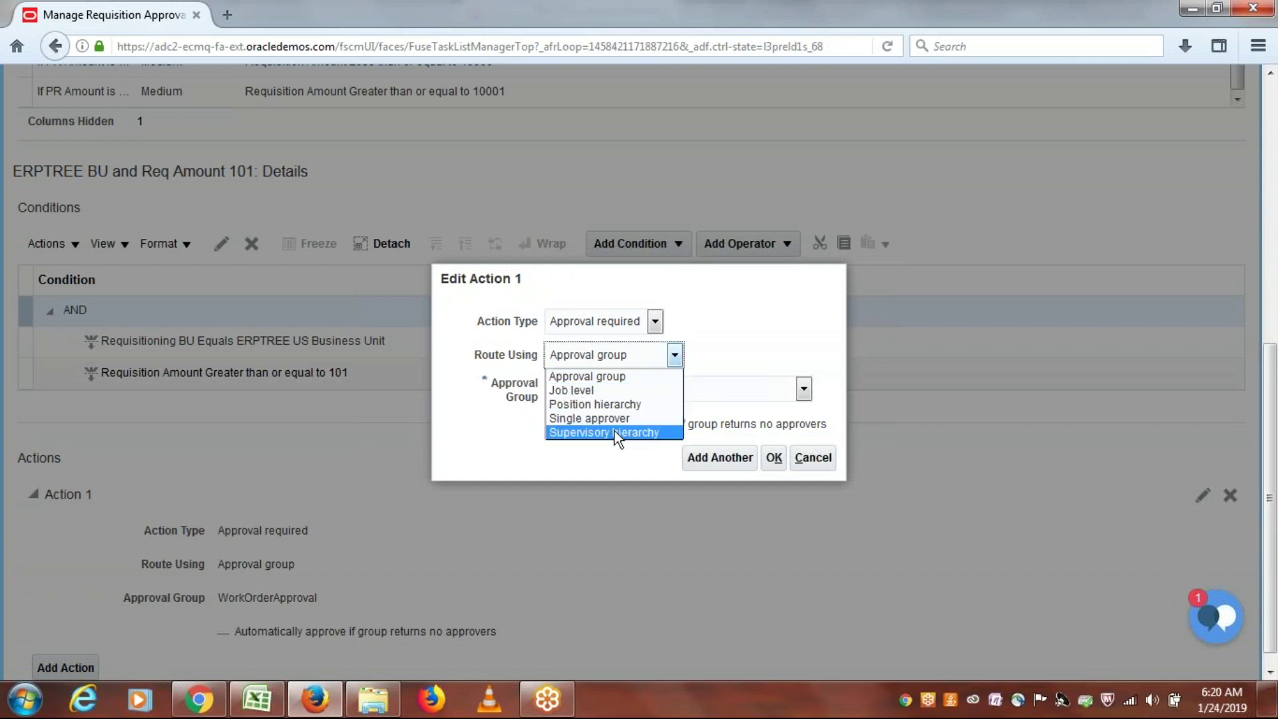
pyautogui.click(615, 432)
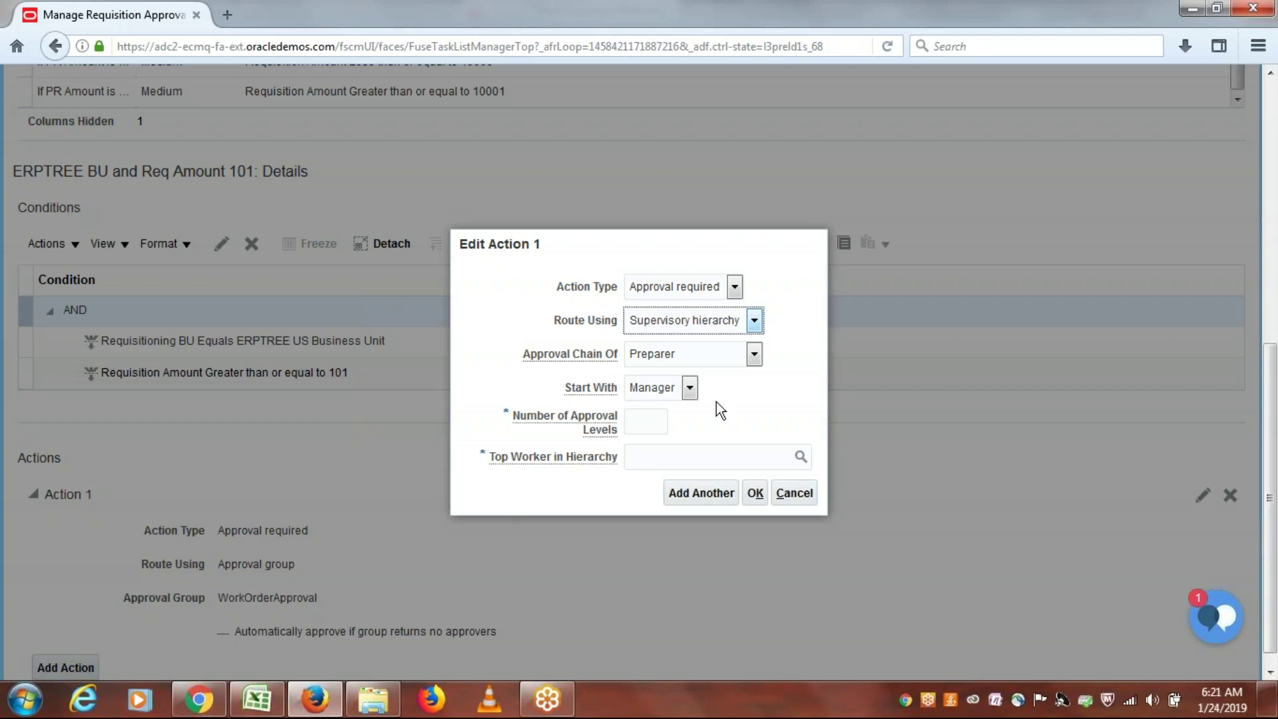
pyautogui.click(650, 425)
pyautogui.write('1')
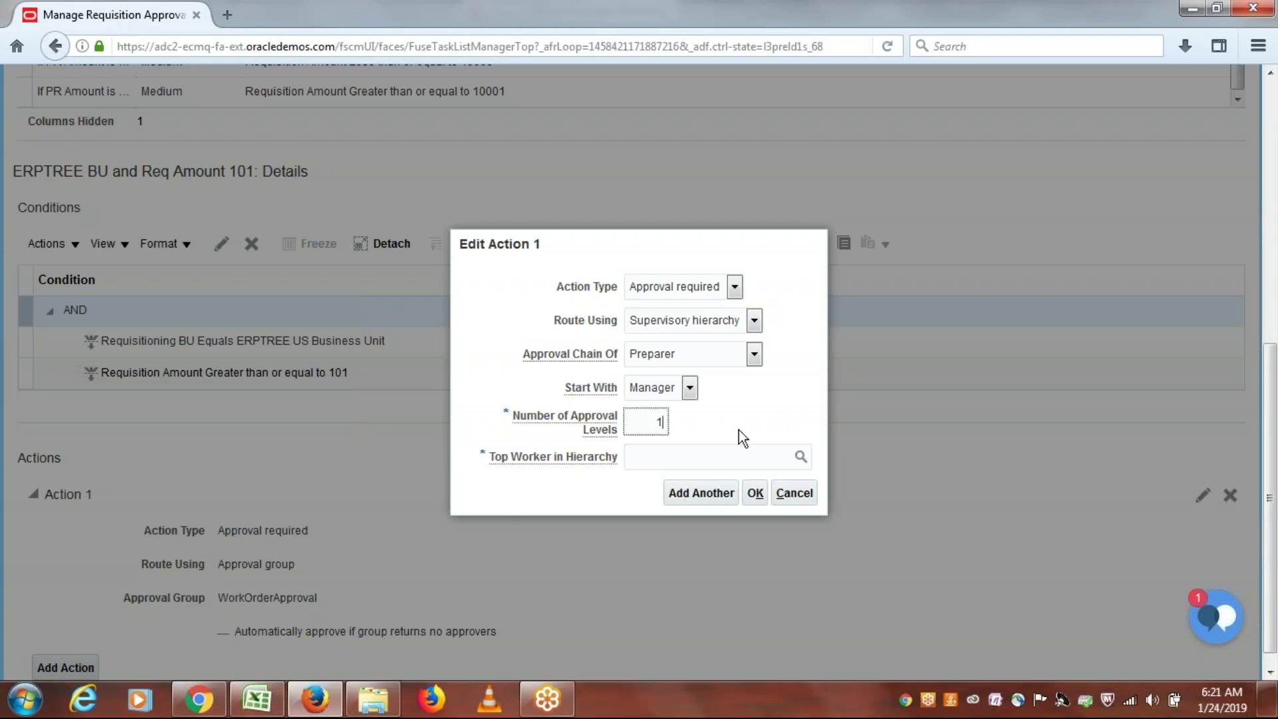
pyautogui.click(736, 425)
pyautogui.click(667, 458)
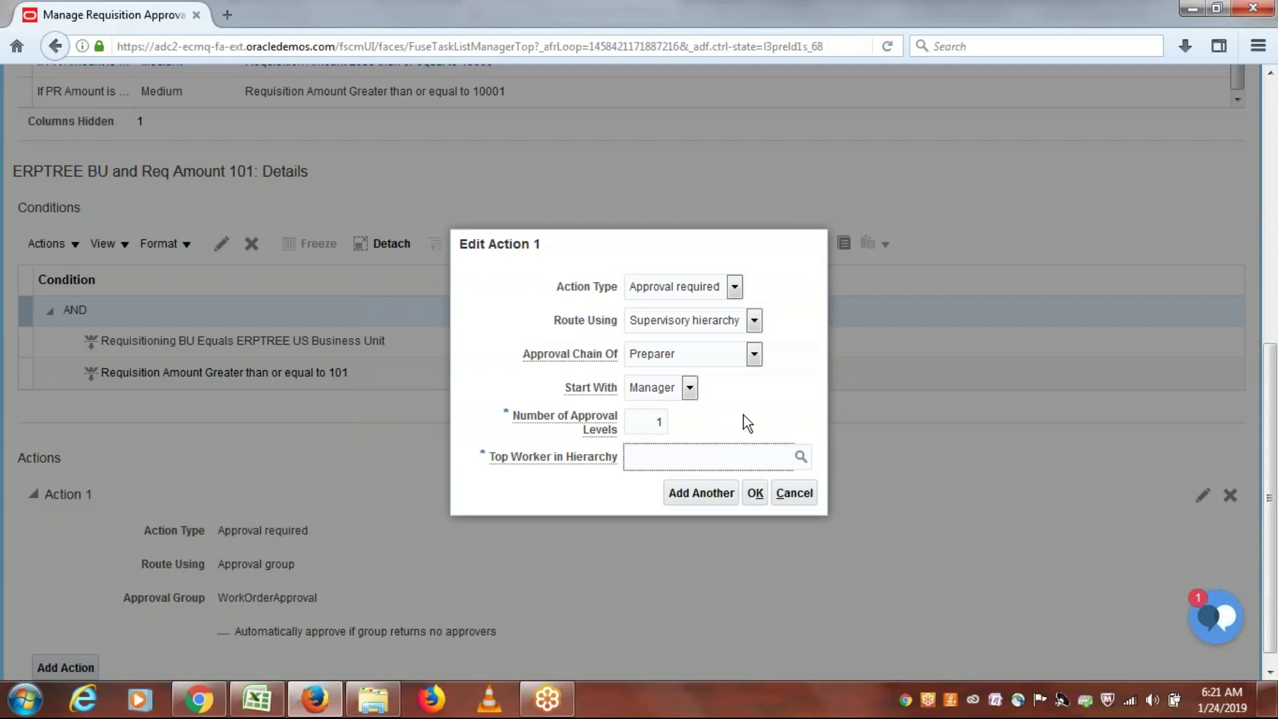
pyautogui.write('ERPTREE')
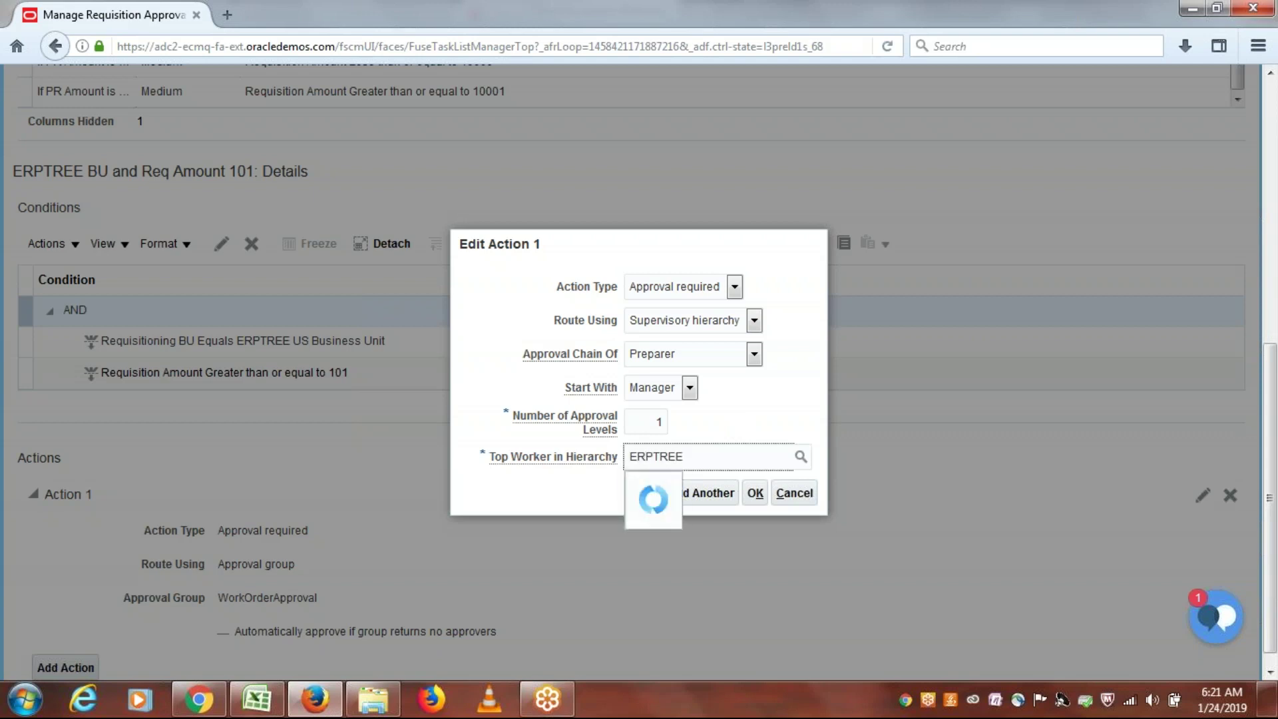
pyautogui.write('MGR')
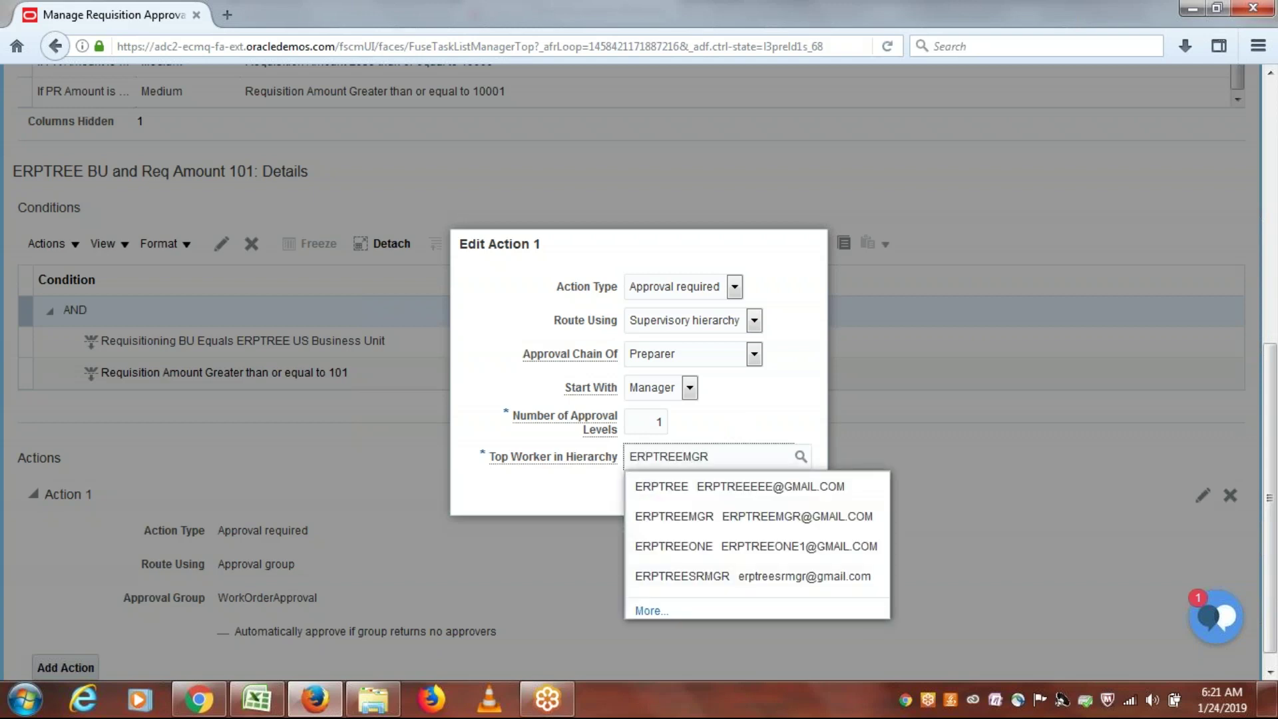
pyautogui.click(716, 484)
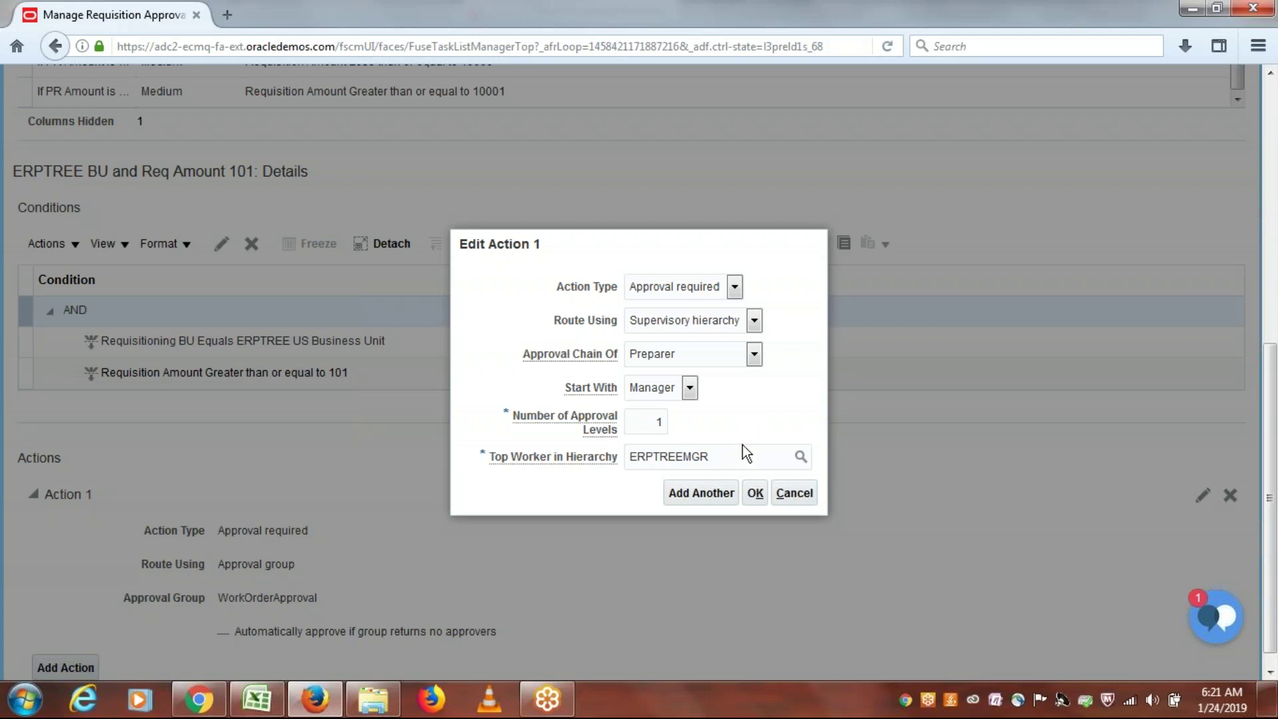
pyautogui.click(756, 493)
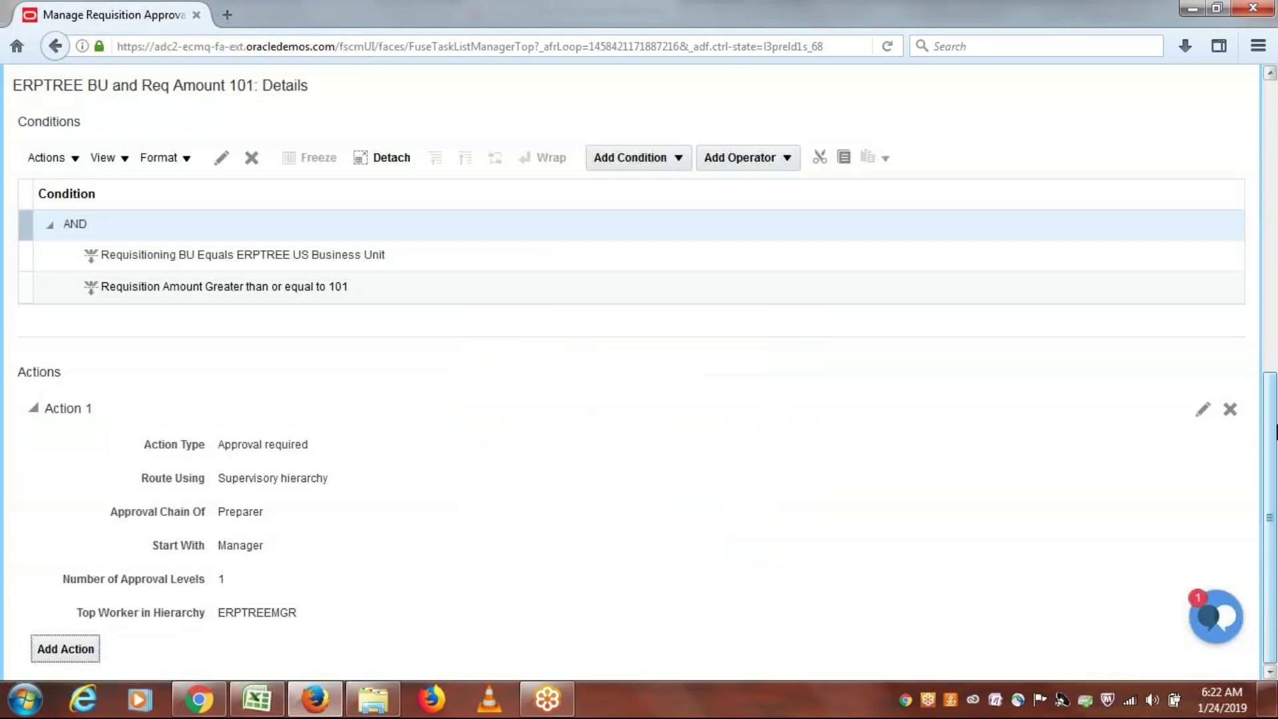
# Step: Save and close the approval rules, then deploy them from Manage Requisition Approvals
pyautogui.moveTo(1273, 512); pyautogui.dragTo(1273, 133)
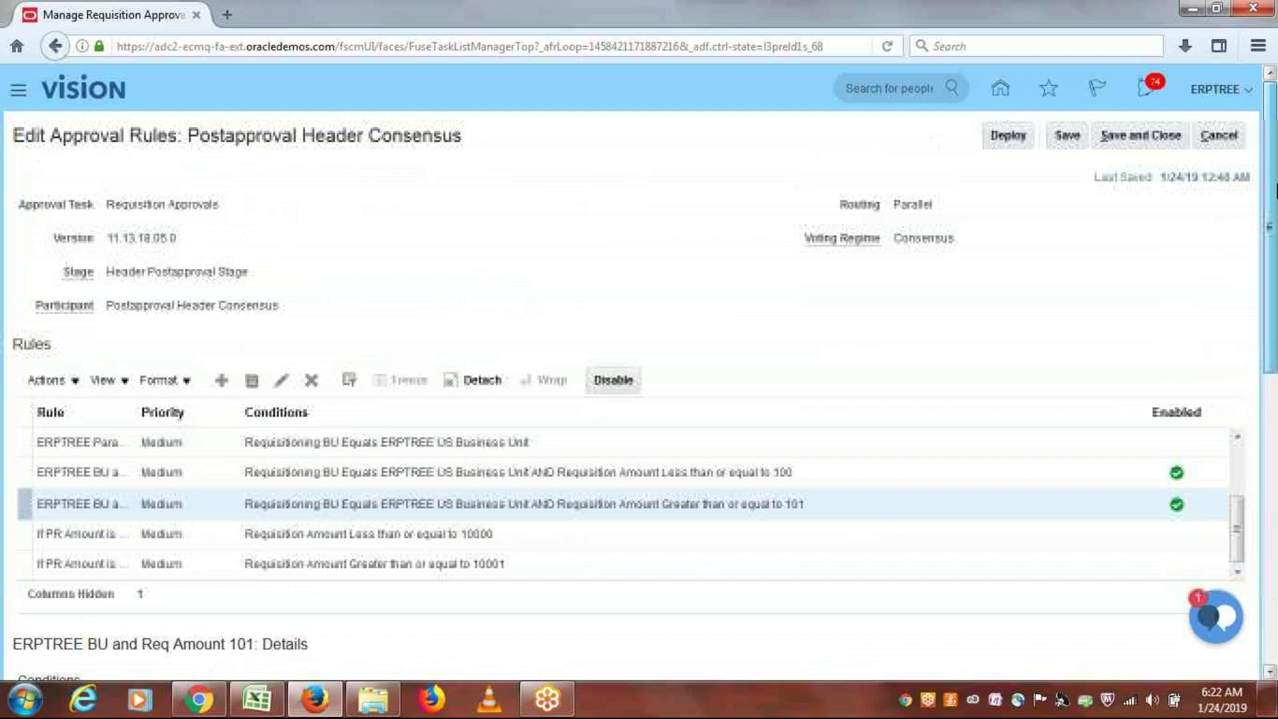
pyautogui.click(1133, 135)
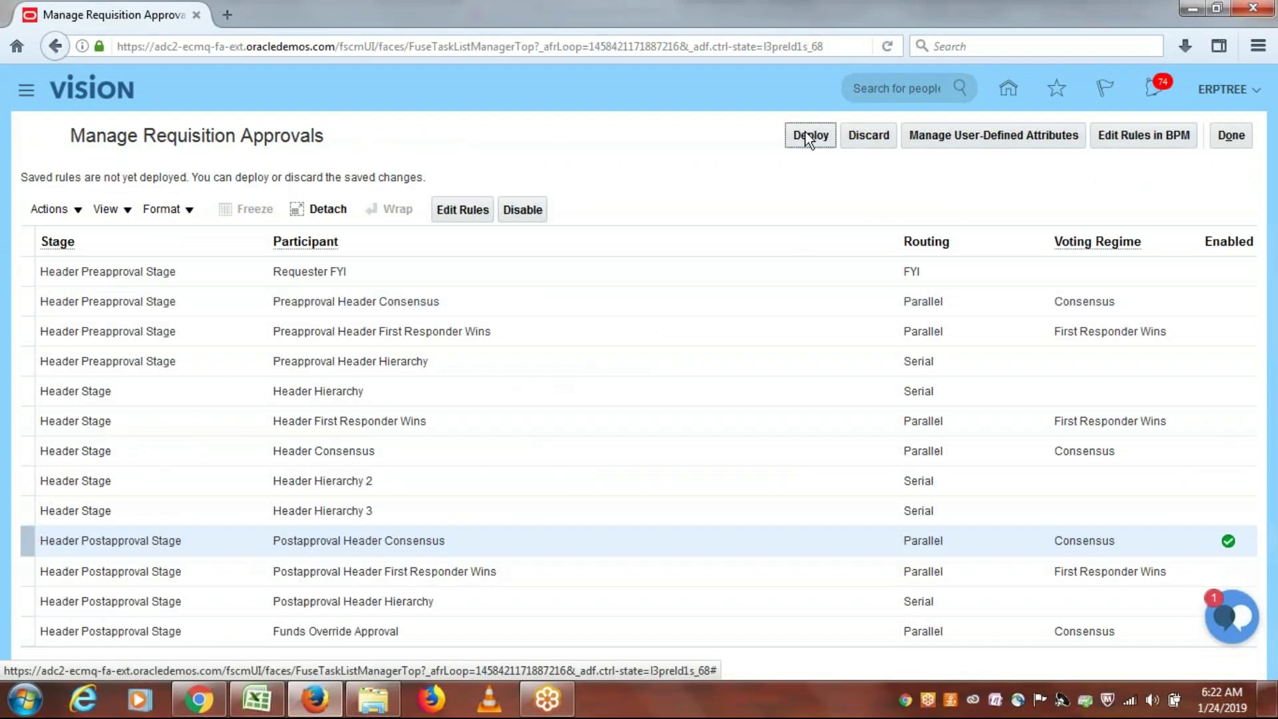
pyautogui.click(805, 135)
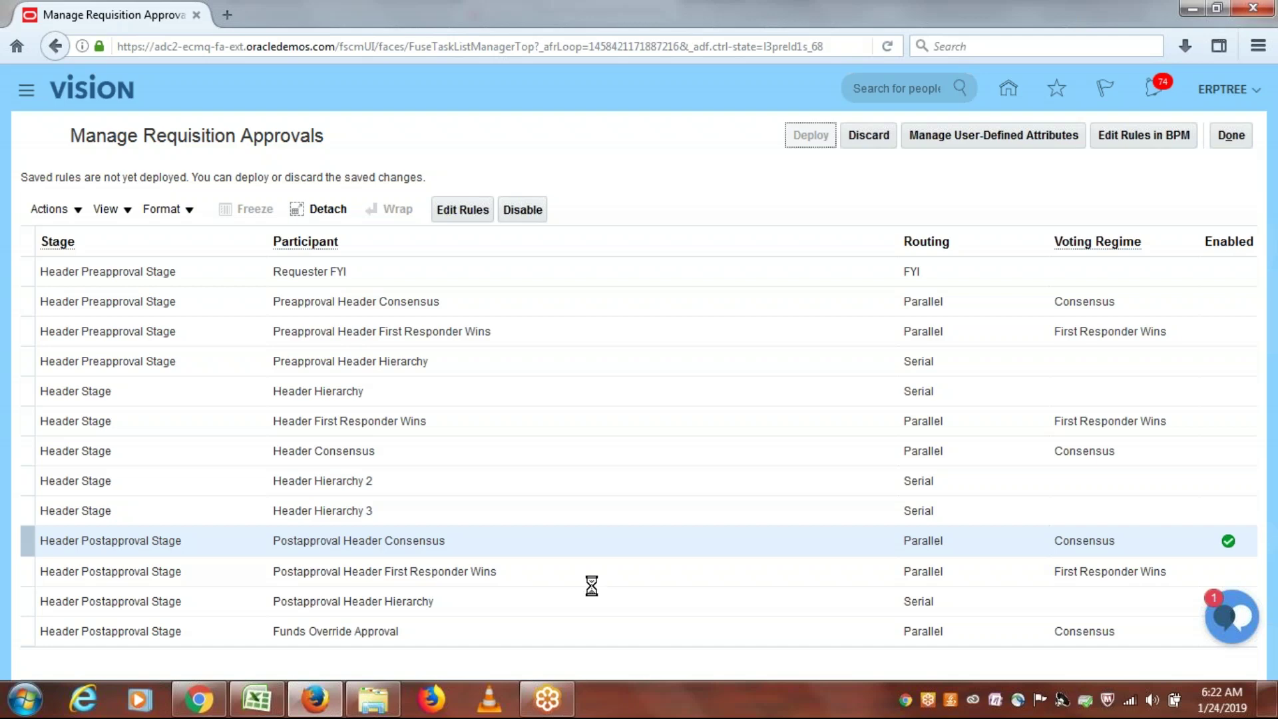
# Step: In the spreadsheet, enter 'Create Requisition: 50 - Autoapprove' in cell A132
pyautogui.click(257, 699)
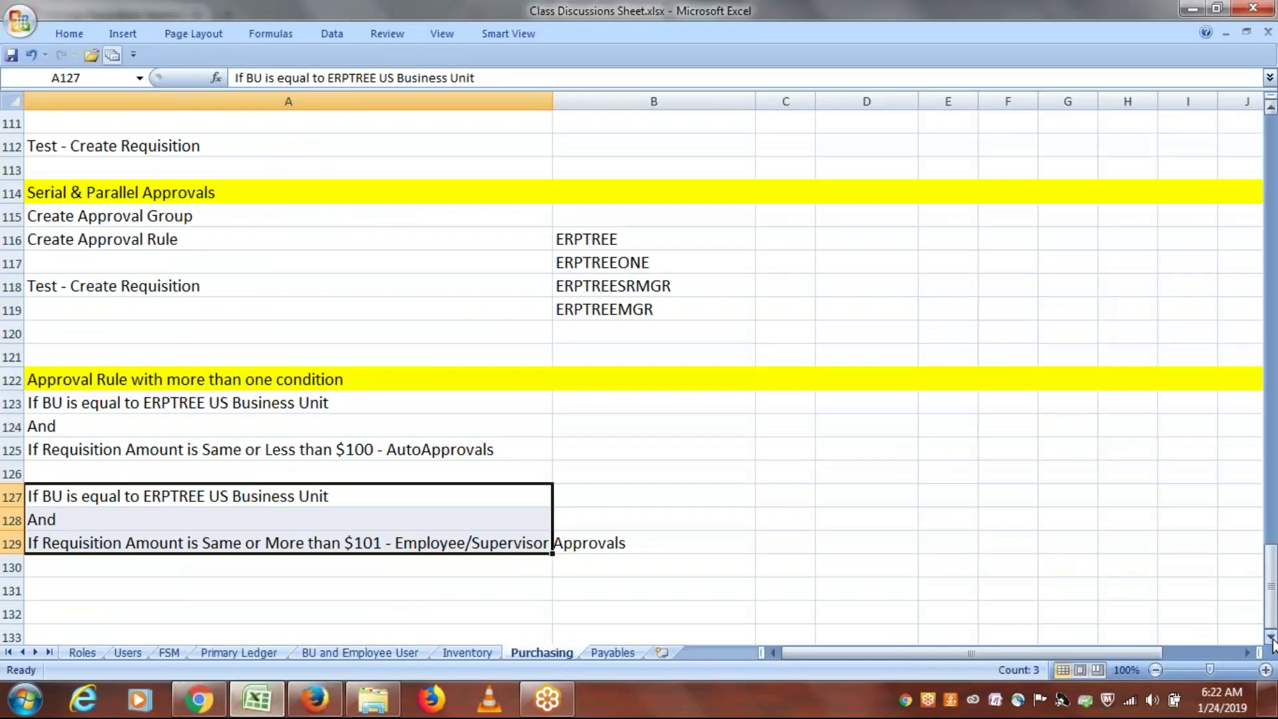
pyautogui.scroll(-2, 333, 558)
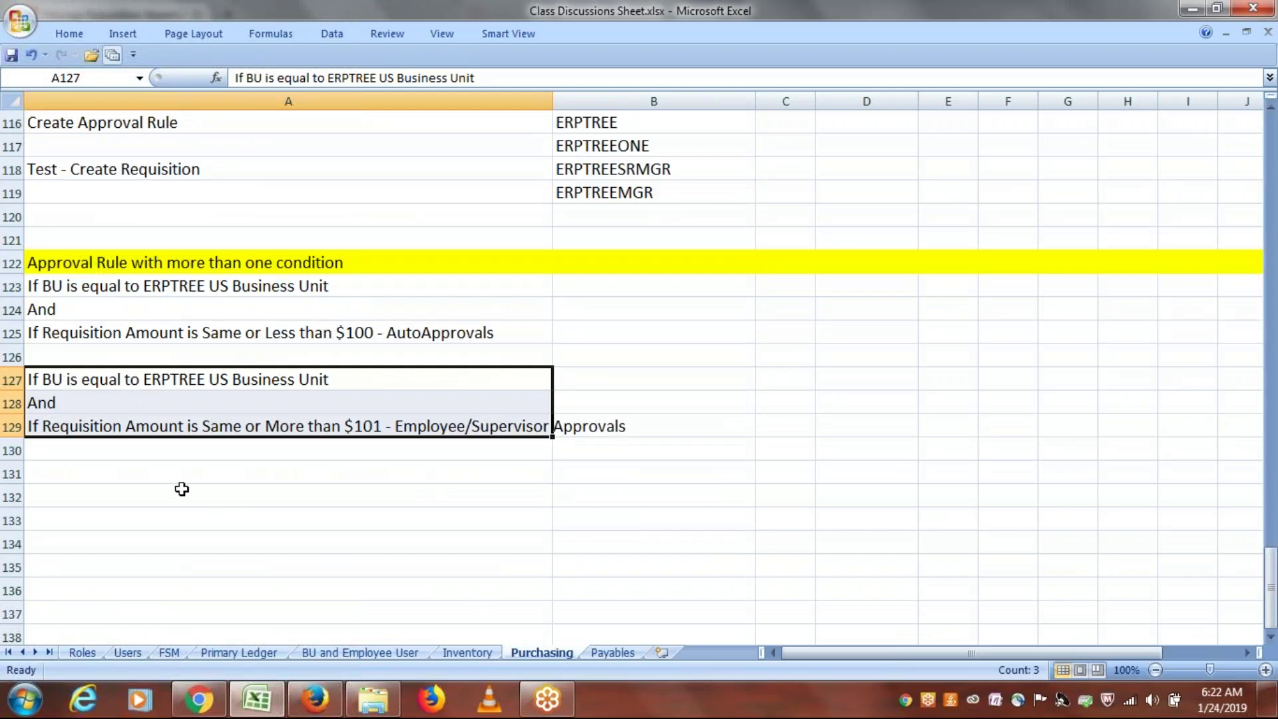
pyautogui.click(113, 502)
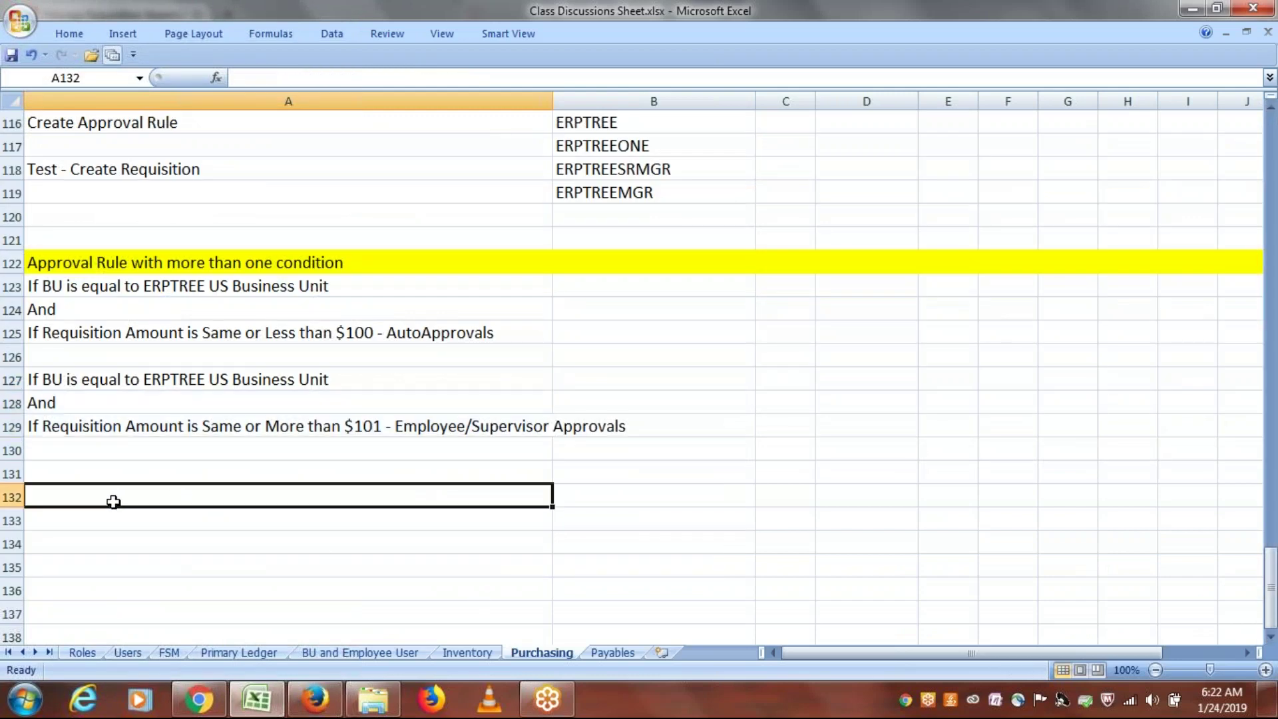
pyautogui.write('c')
pyautogui.press('BackSpace')
pyautogui.write('Create Requisition:')
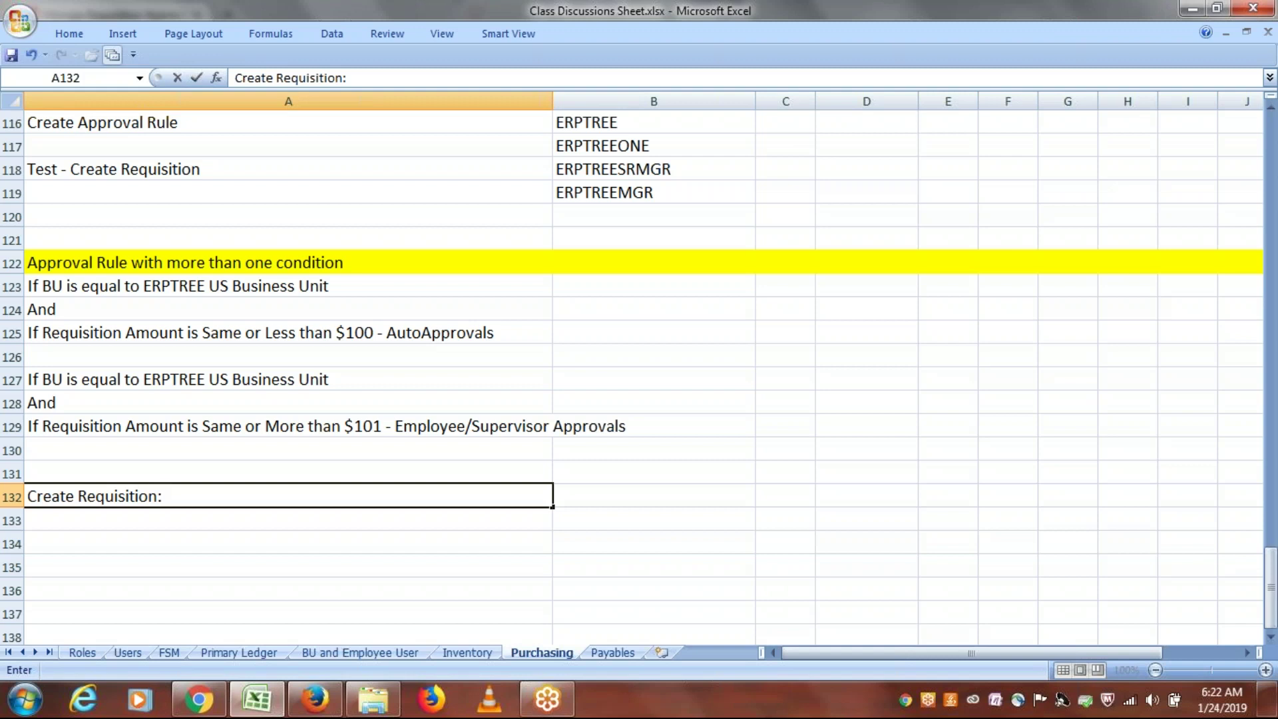
pyautogui.write('50')
pyautogui.click(114, 496)
pyautogui.moveTo(190, 284); pyautogui.dragTo(191, 339)
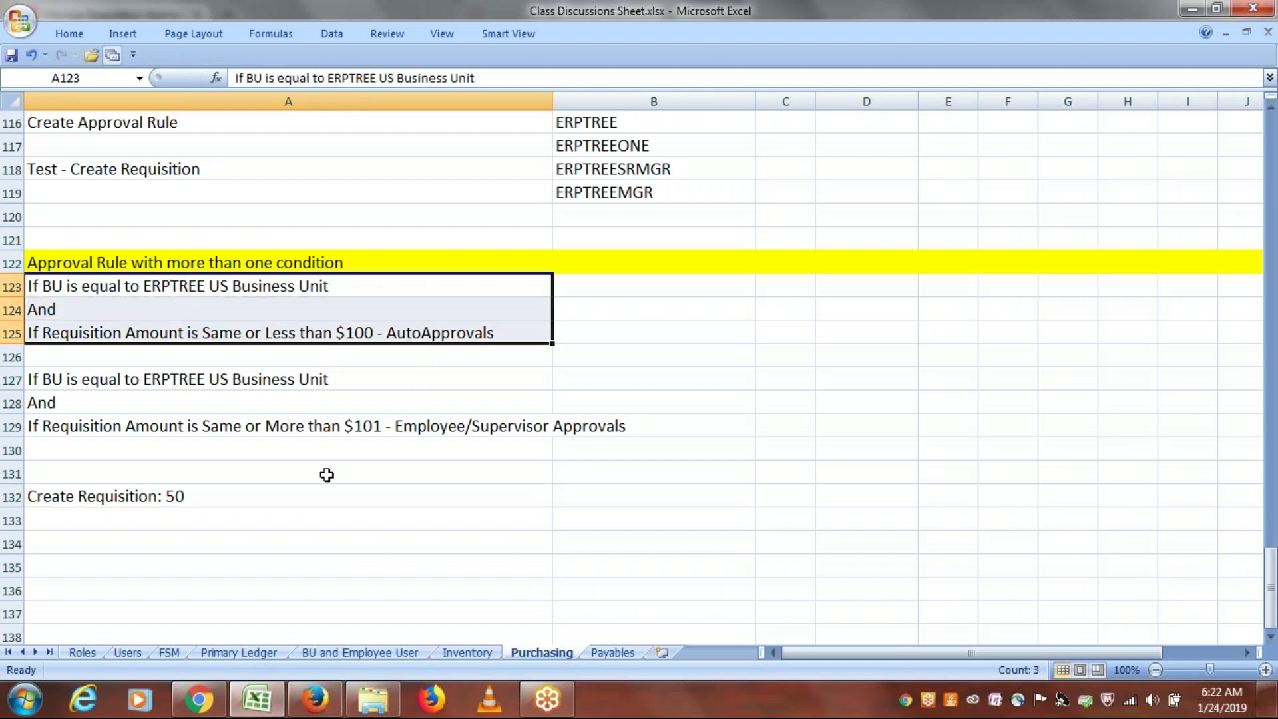
pyautogui.doubleClick(274, 498)
pyautogui.write('- A')
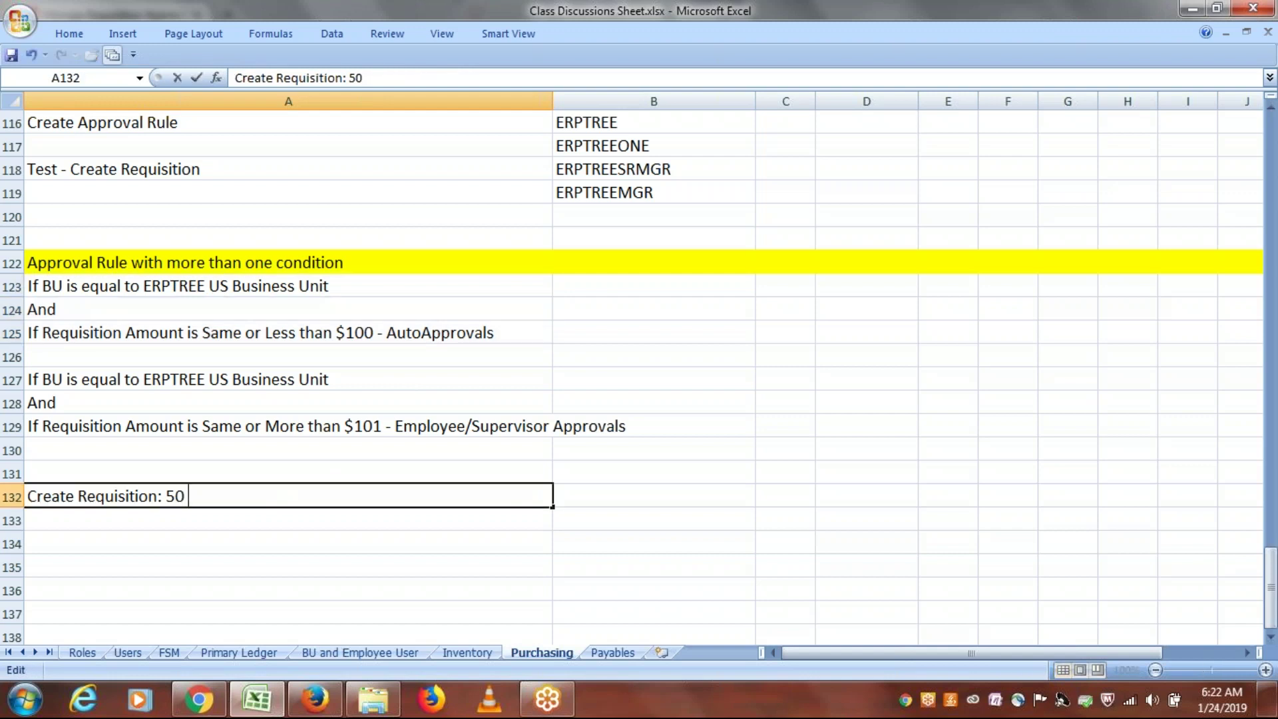
pyautogui.write('utoapprove')
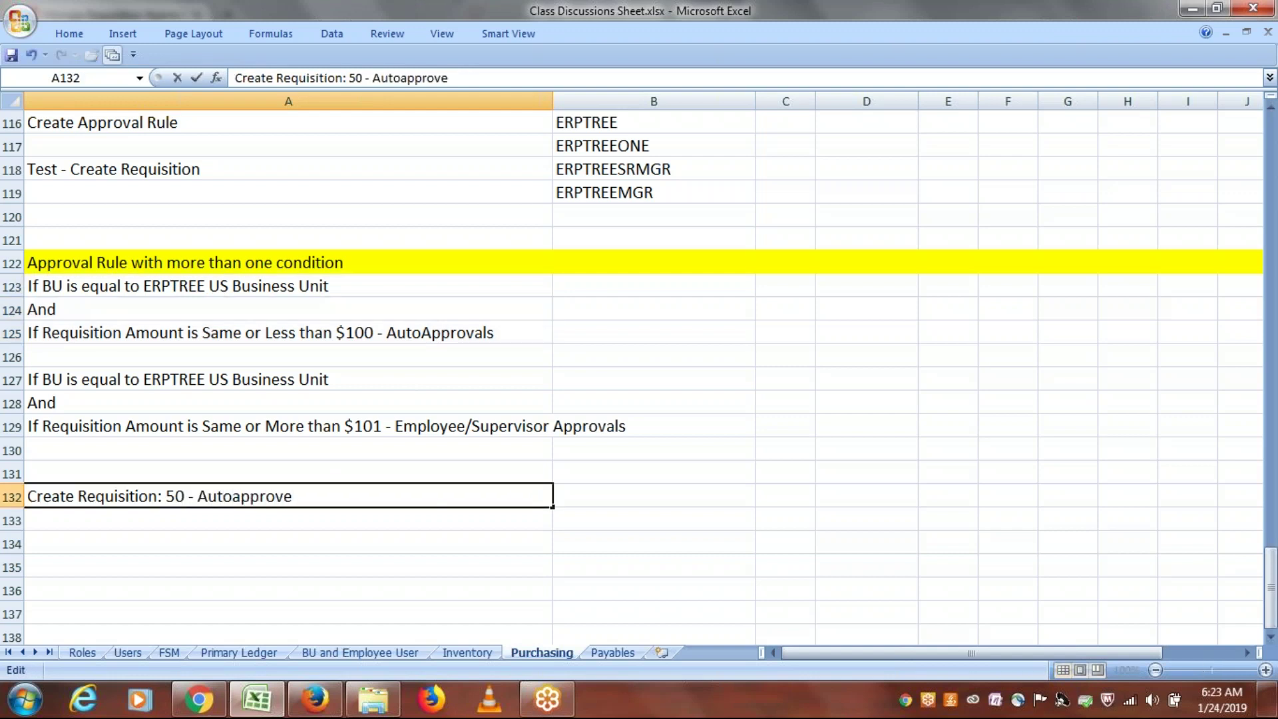
pyautogui.click(152, 522)
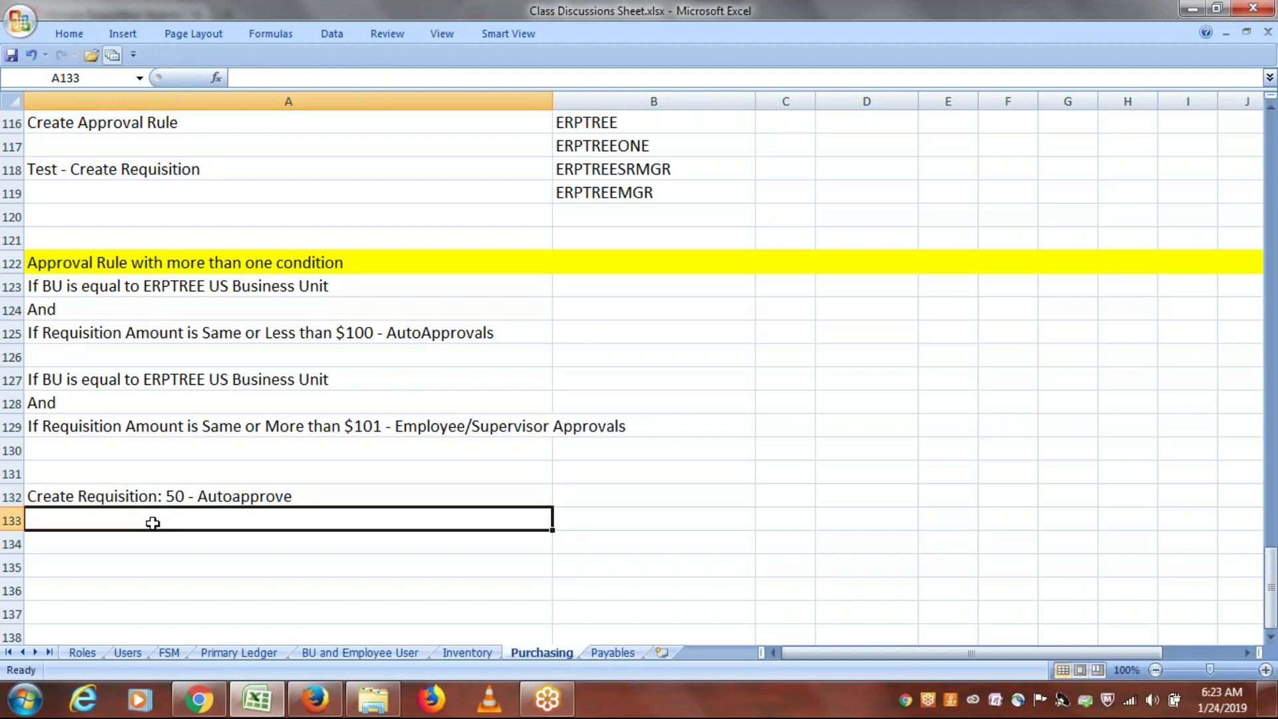
# Step: Enter 'Create Requisition: 150 - Supervisor - Approve' in cell A133
pyautogui.write('C')
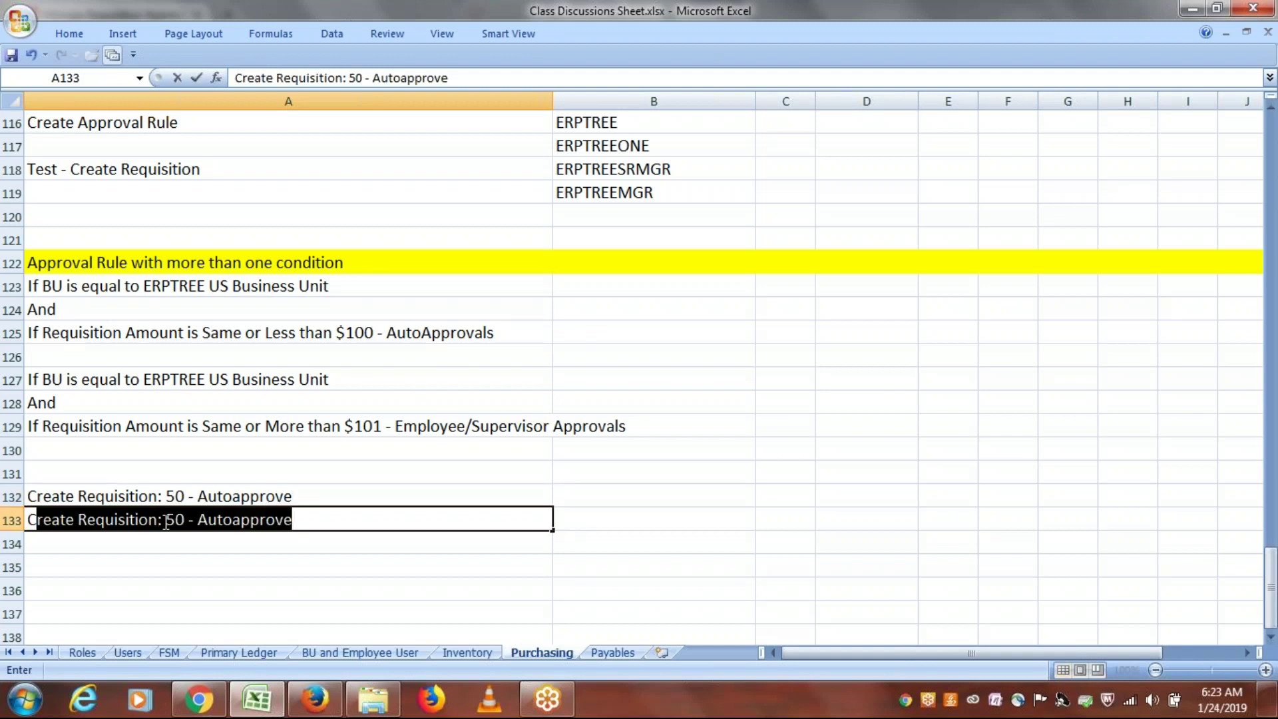
pyautogui.click(166, 520)
pyautogui.write('1')
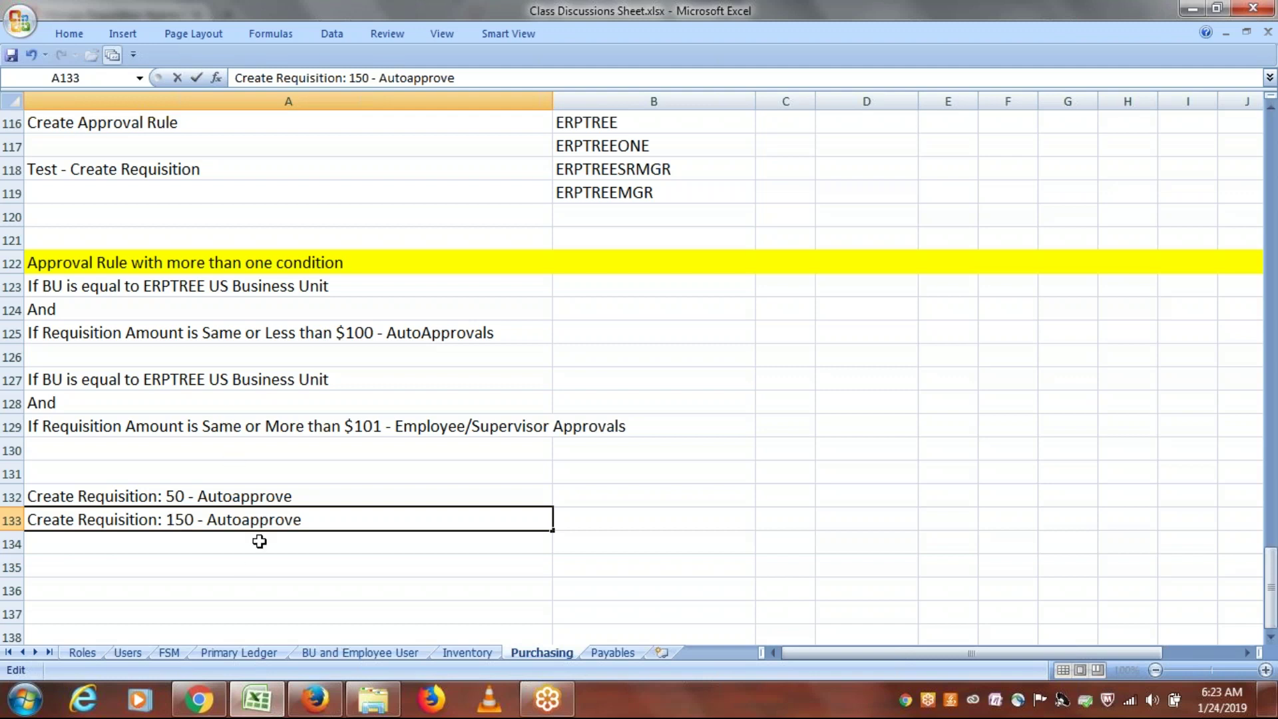
pyautogui.moveTo(231, 377); pyautogui.dragTo(227, 425)
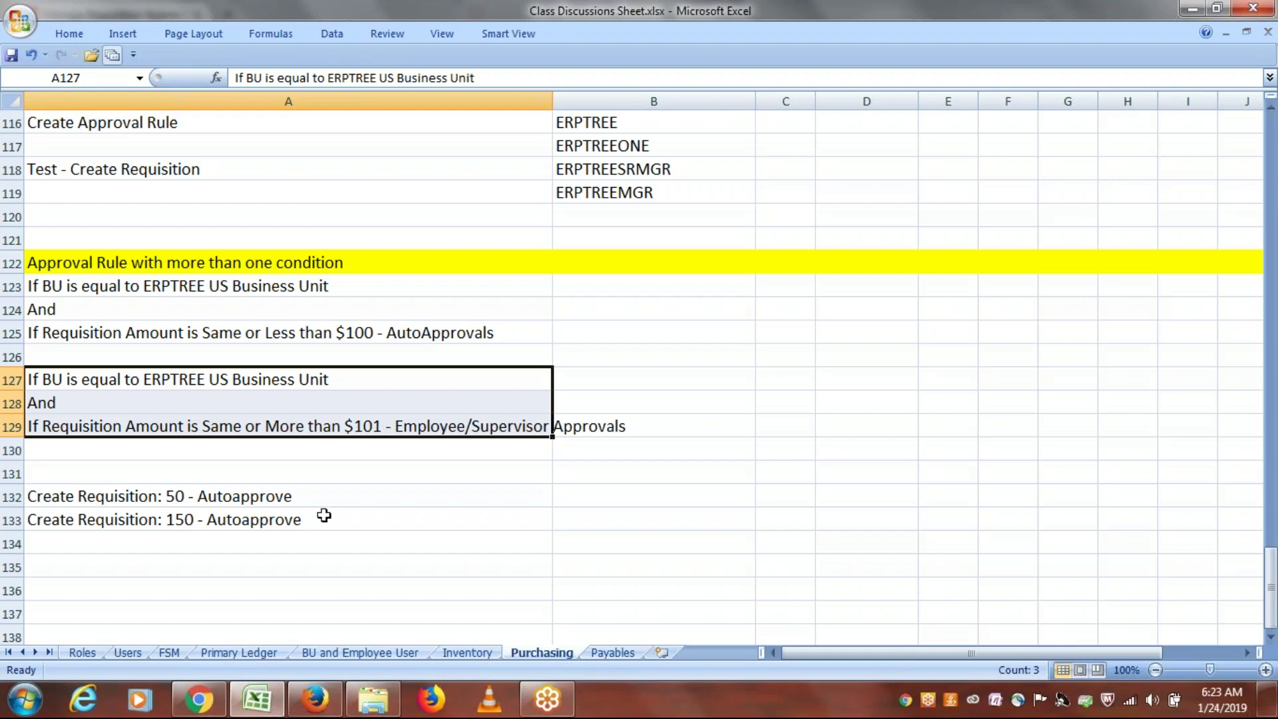
pyautogui.doubleClick(323, 517)
pyautogui.press('BackSpace')
pyautogui.press('BackSpace')
pyautogui.press('BackSpace')
pyautogui.press('BackSpace')
pyautogui.press('BackSpace')
pyautogui.press('BackSpace')
pyautogui.press('BackSpace')
pyautogui.press('BackSpace')
pyautogui.press('BackSpace')
pyautogui.press('BackSpace')
pyautogui.press('BackSpace')
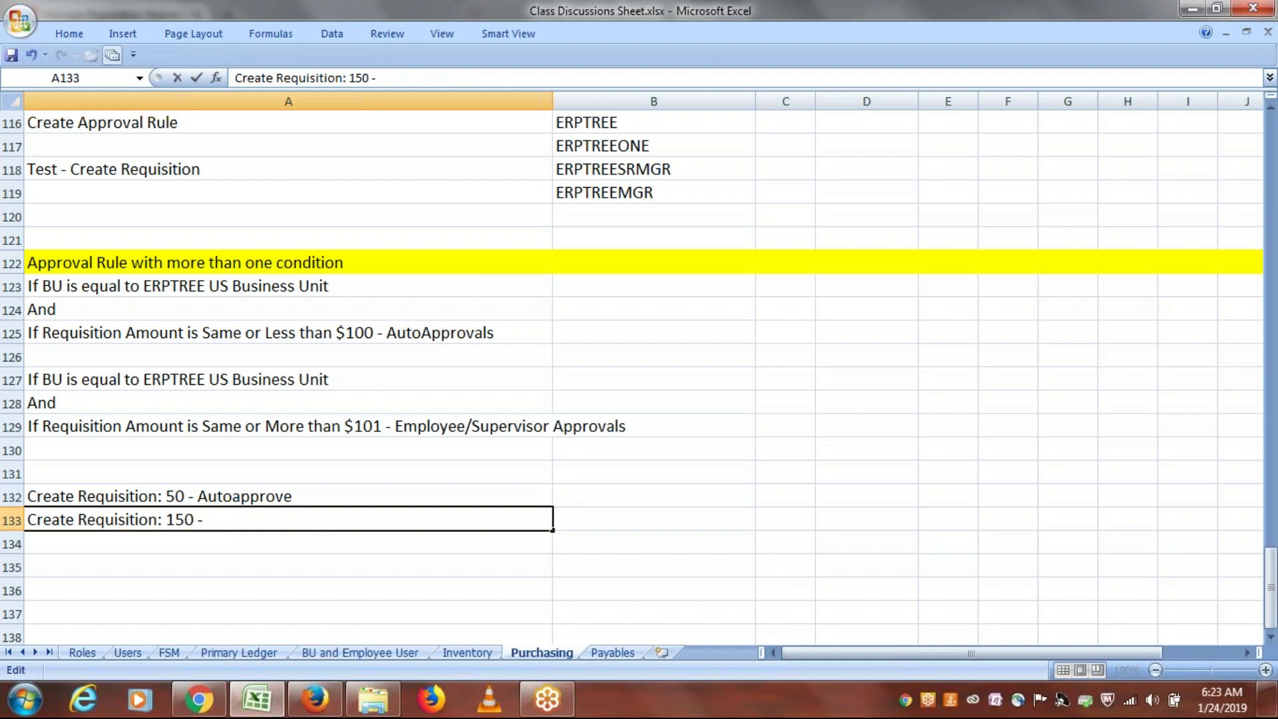
pyautogui.write('Supervisor')
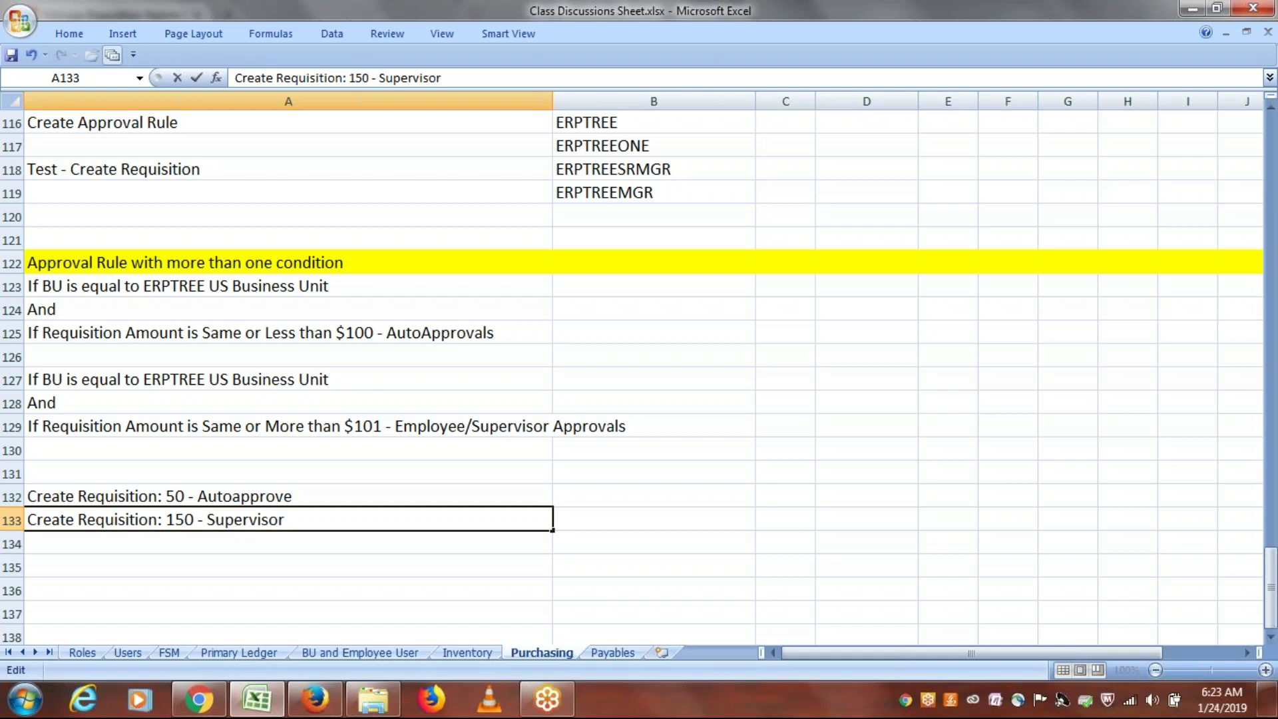
pyautogui.click(212, 540)
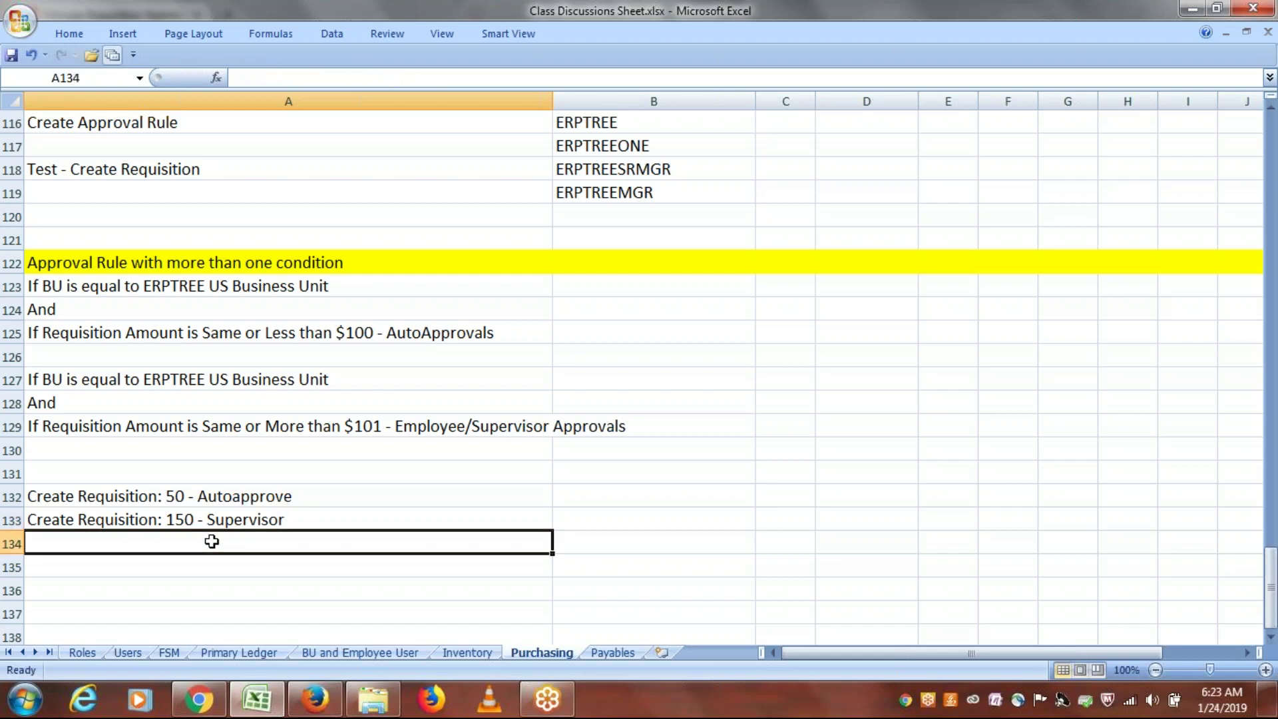
pyautogui.doubleClick(333, 519)
pyautogui.write('-')
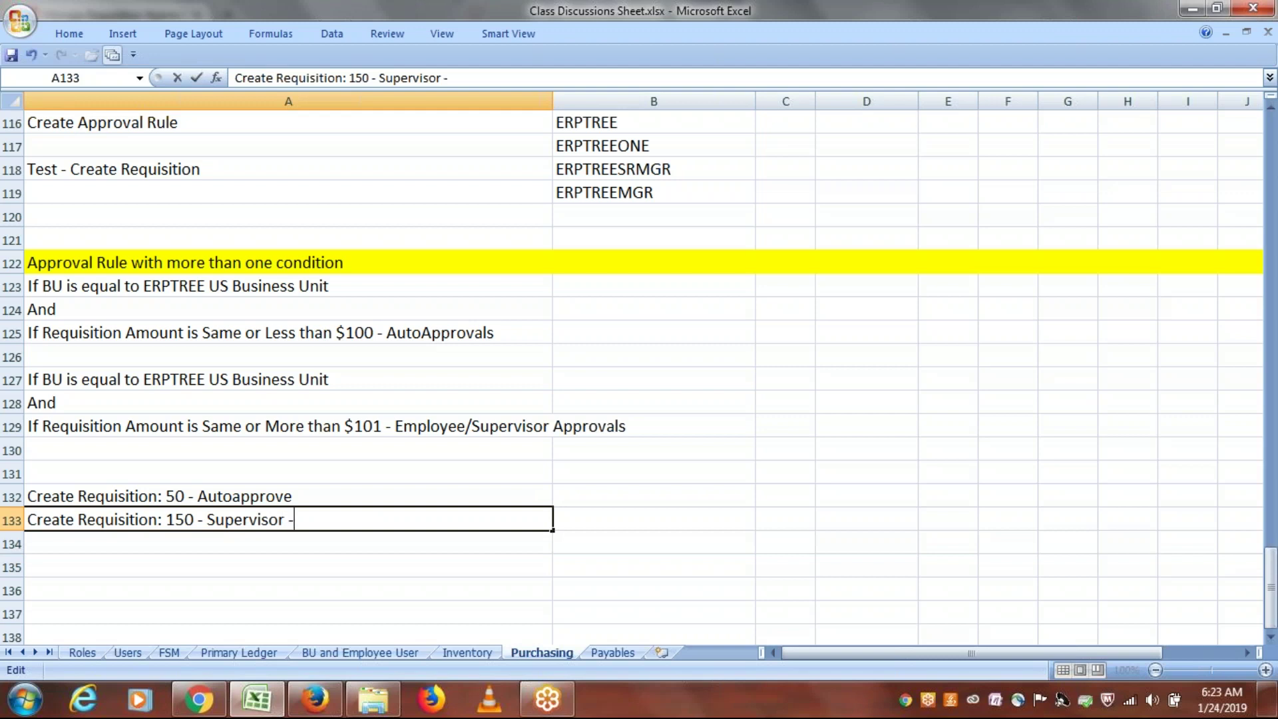
pyautogui.write(' Approve')
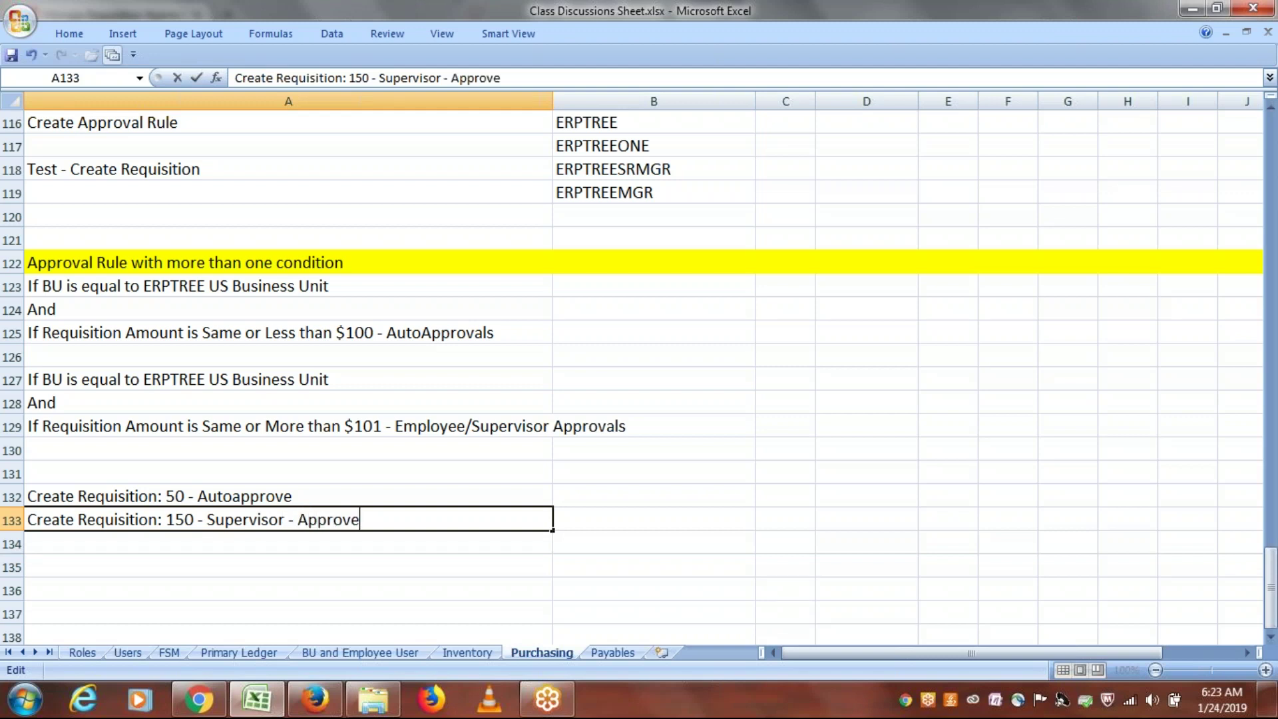
pyautogui.hotkey('ctrl', 'Return')
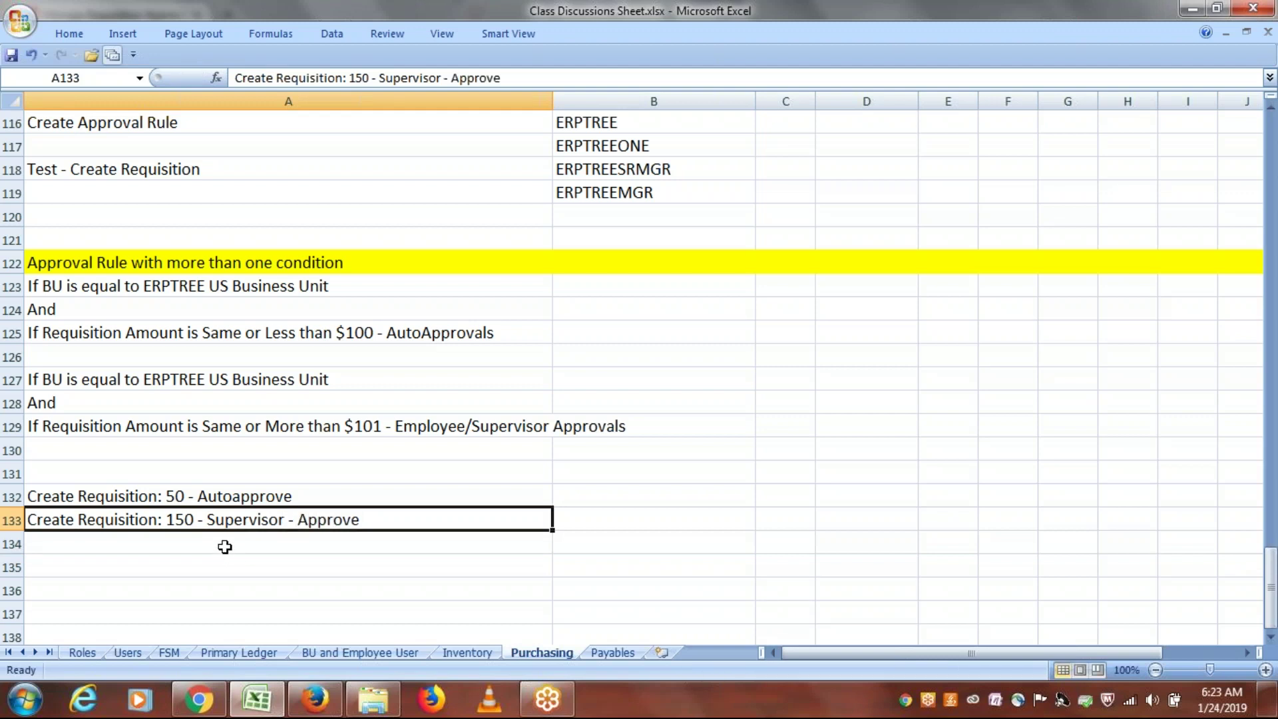
pyautogui.click(225, 545)
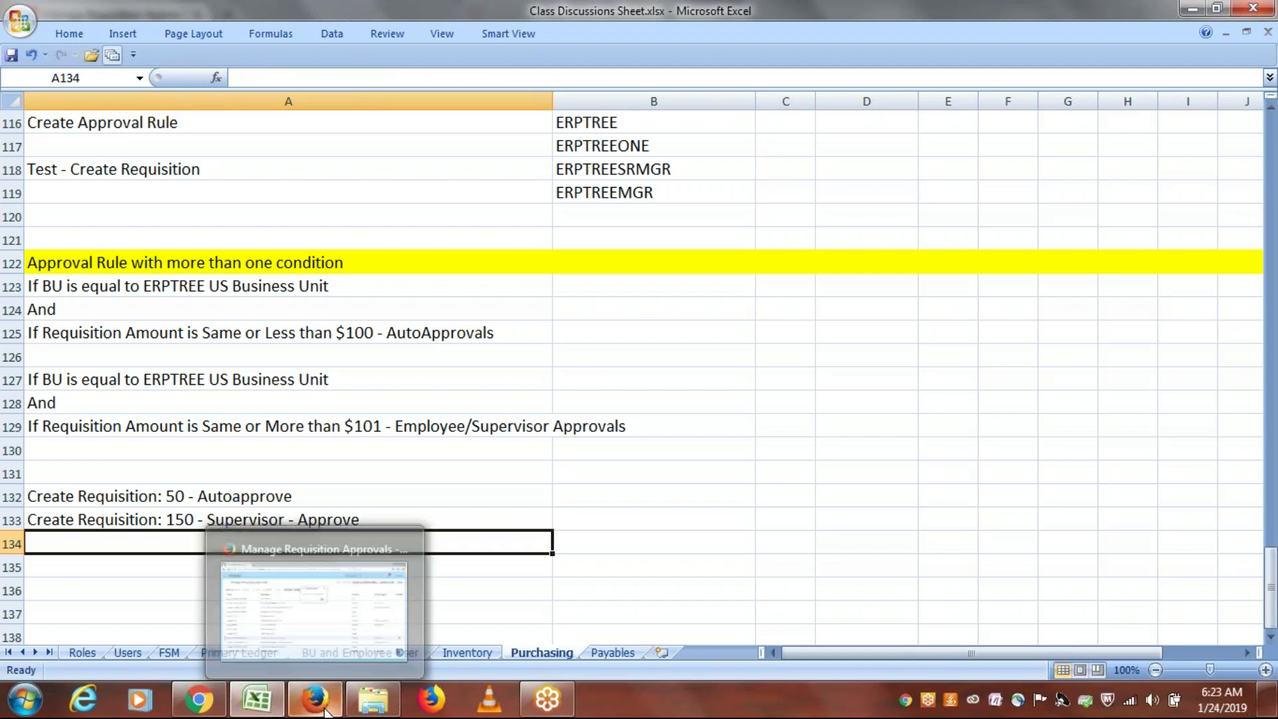
# Step: Acknowledge the deployment confirmation and close the approvals and setup task pages
pyautogui.click(326, 711)
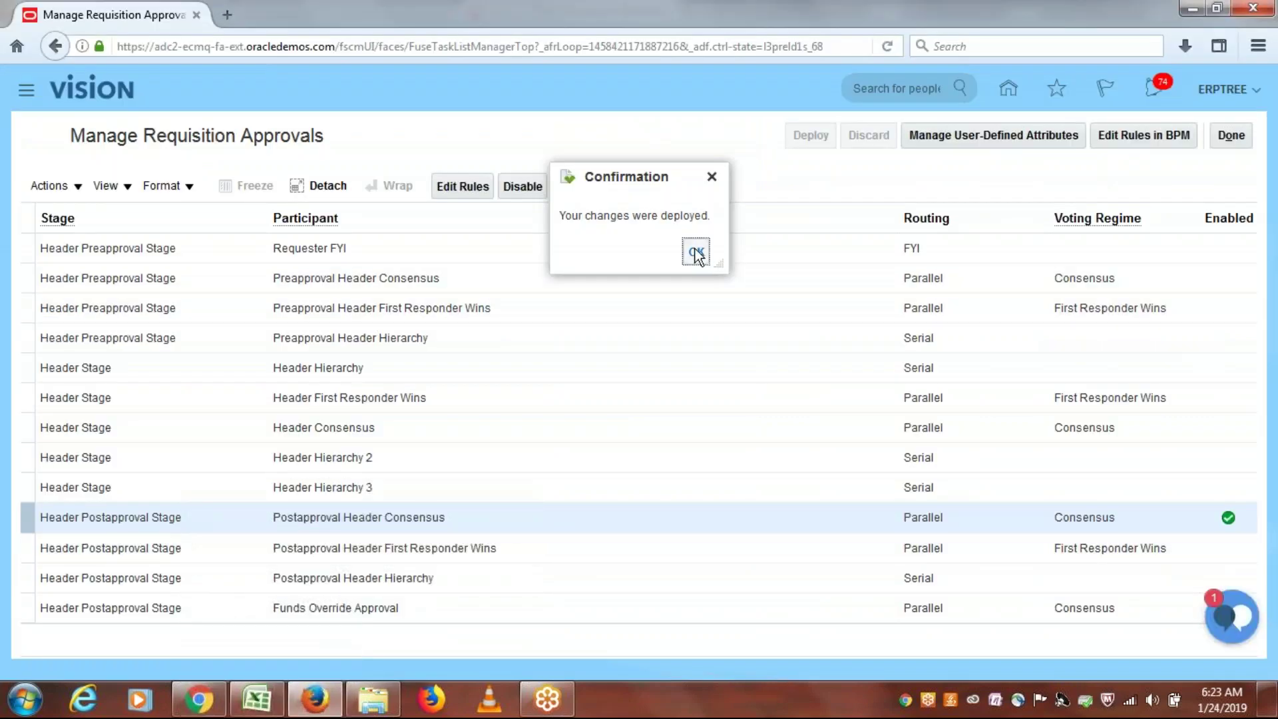
pyautogui.click(695, 251)
pyautogui.click(1231, 136)
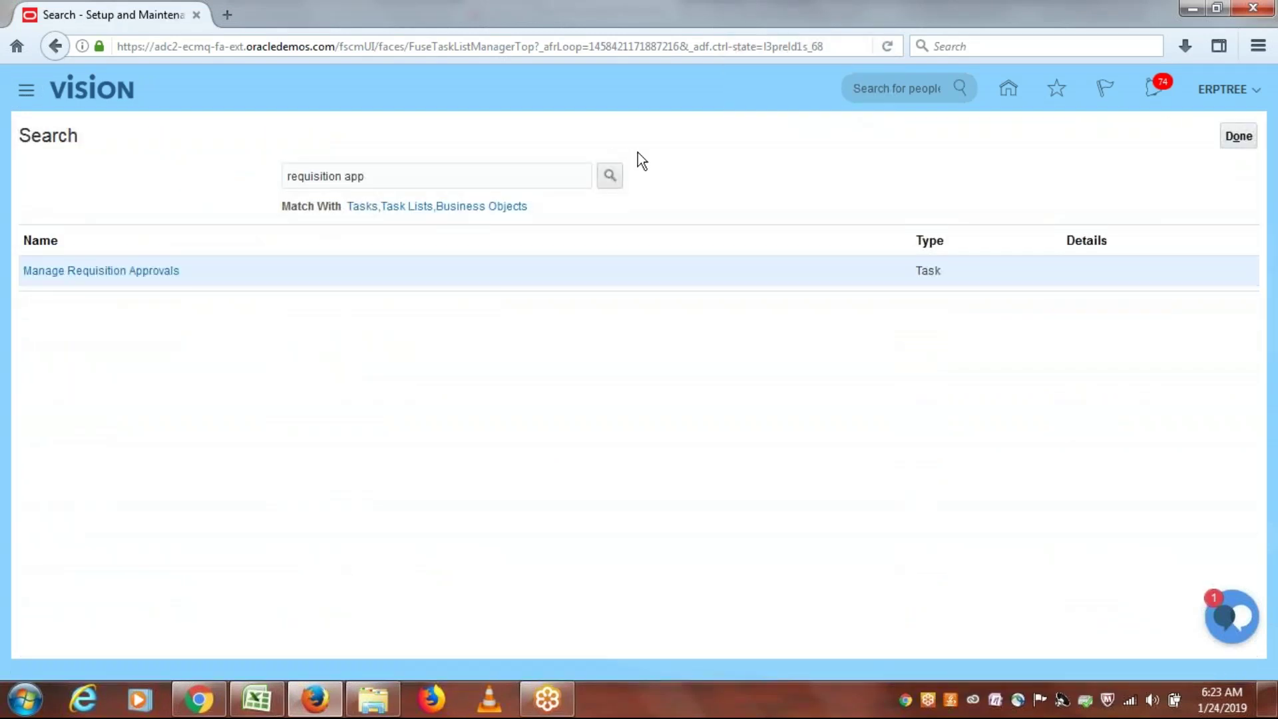
pyautogui.click(1237, 134)
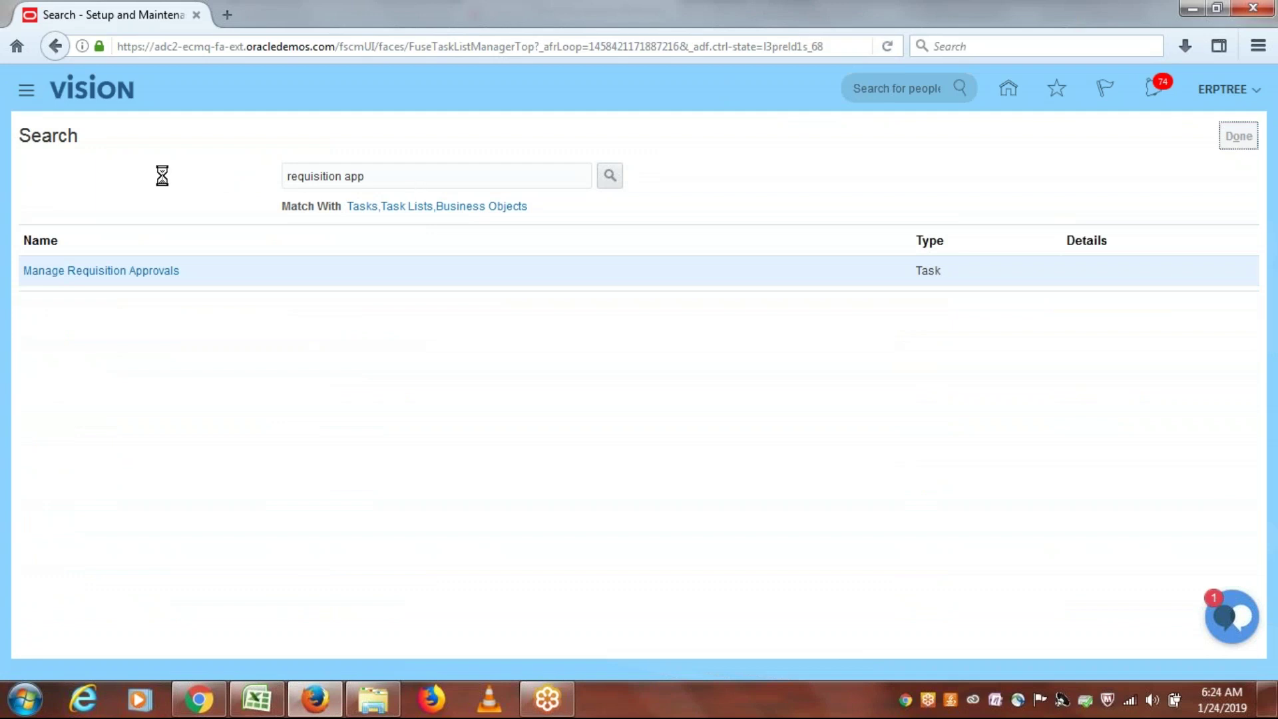
# Step: Go to Procurement > Purchase Requisitions from the Navigator
pyautogui.click(15, 94)
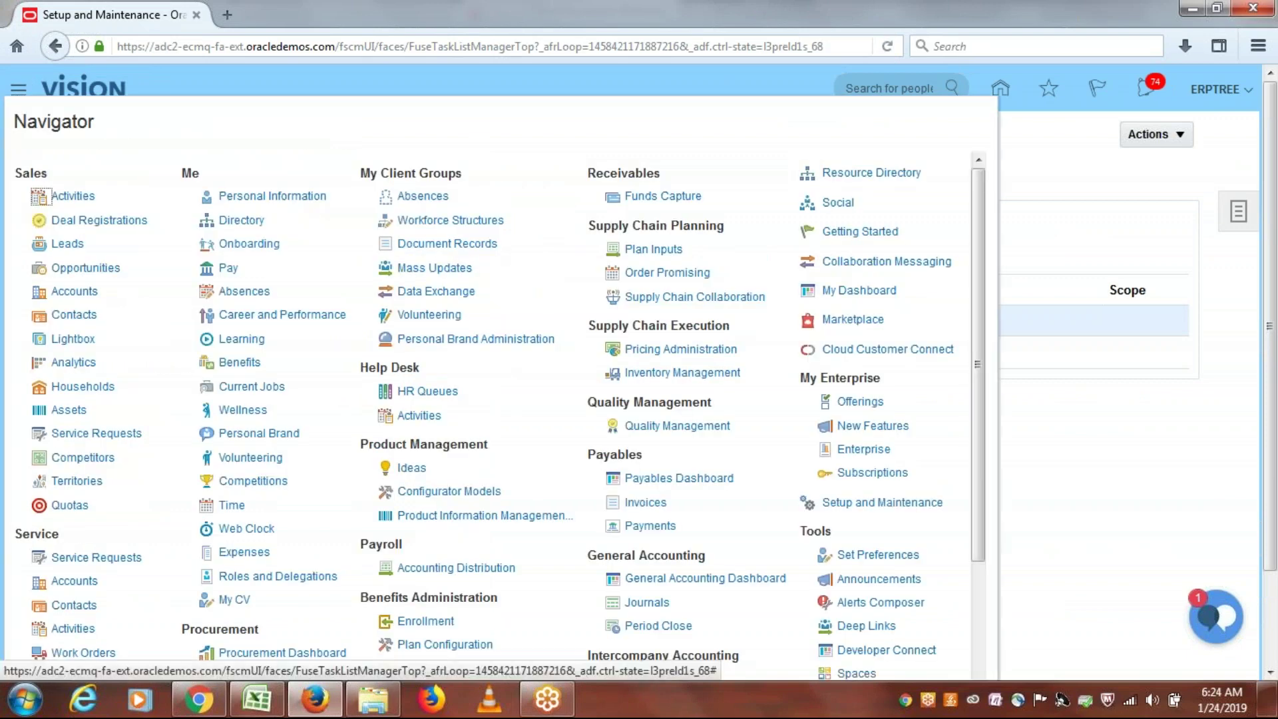
pyautogui.moveTo(977, 236); pyautogui.dragTo(984, 366)
pyautogui.click(262, 494)
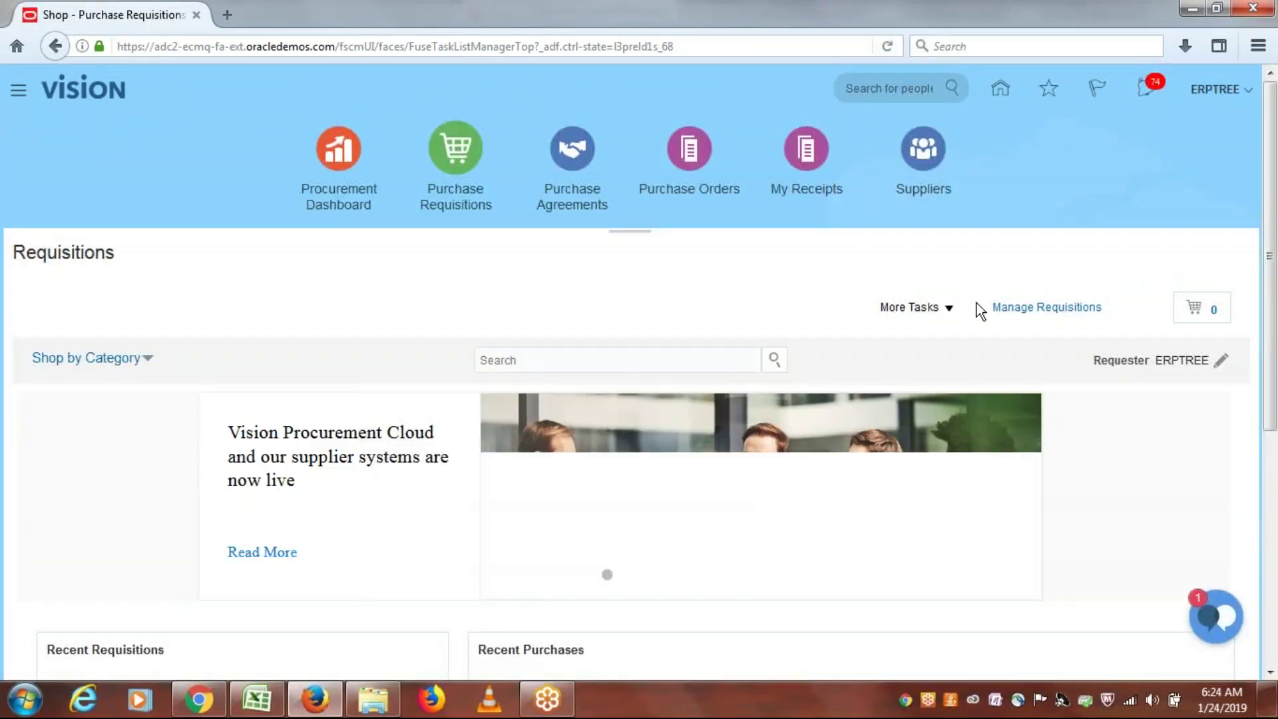
# Step: Start a new requisition line and enter item ERP1002
pyautogui.click(951, 313)
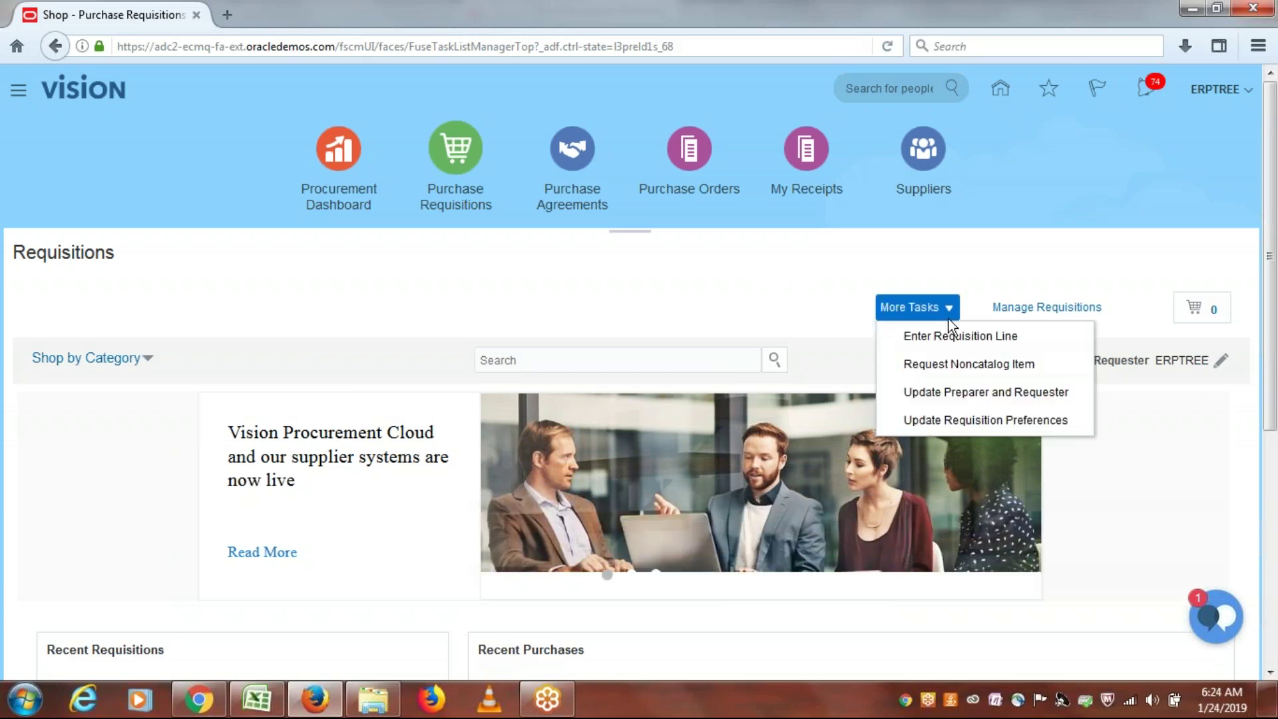
pyautogui.click(947, 338)
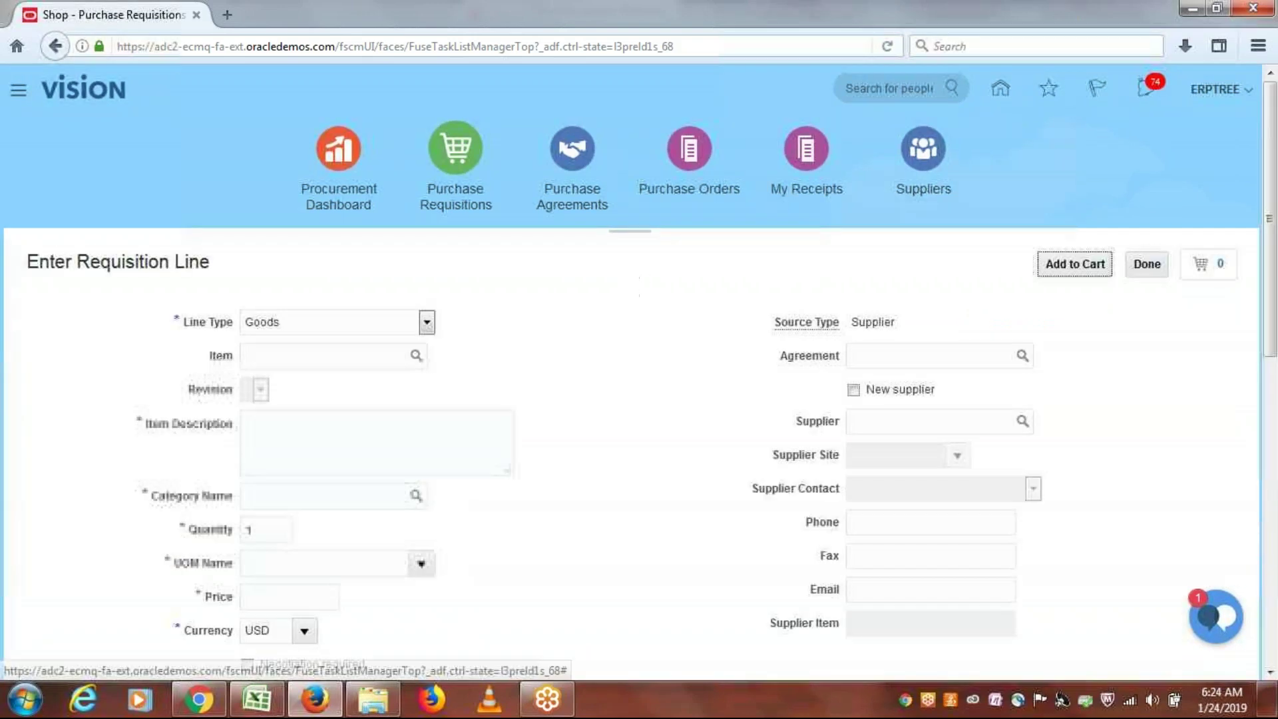
pyautogui.click(265, 360)
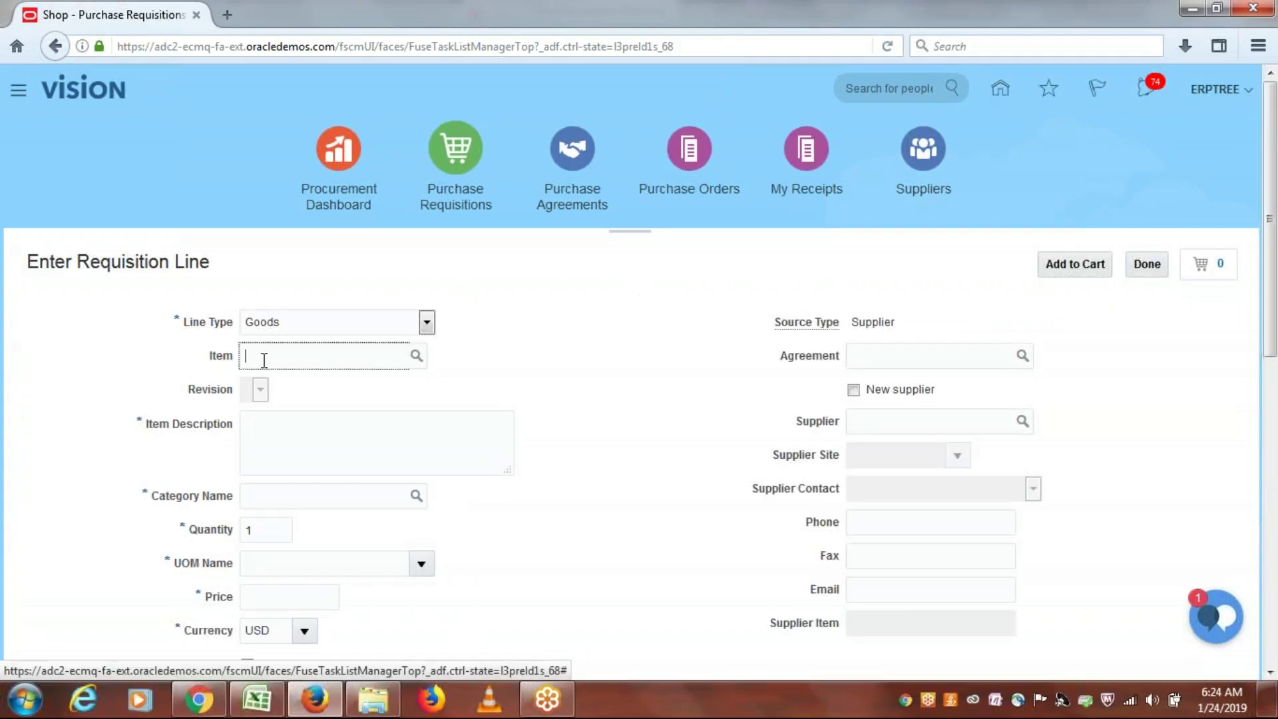
pyautogui.write('erp')
pyautogui.press('Tab')
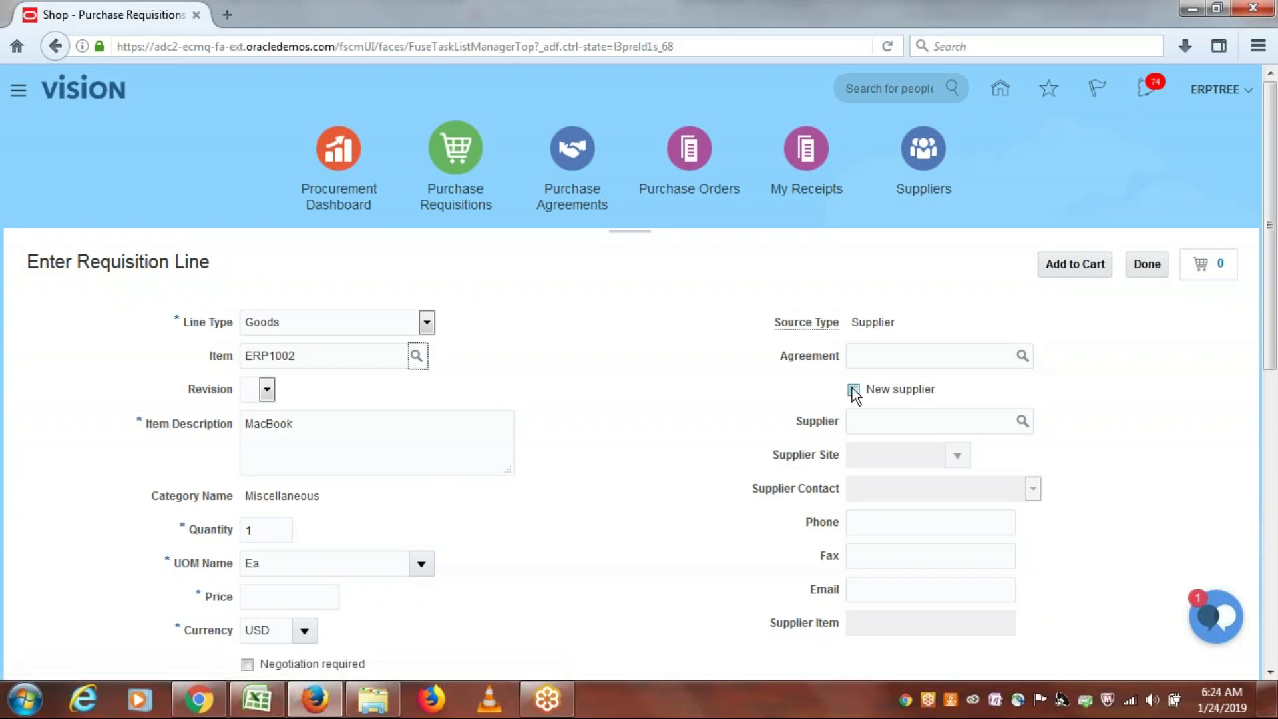
pyautogui.moveTo(1275, 305); pyautogui.dragTo(1275, 381)
pyautogui.scroll(1, 569, 481)
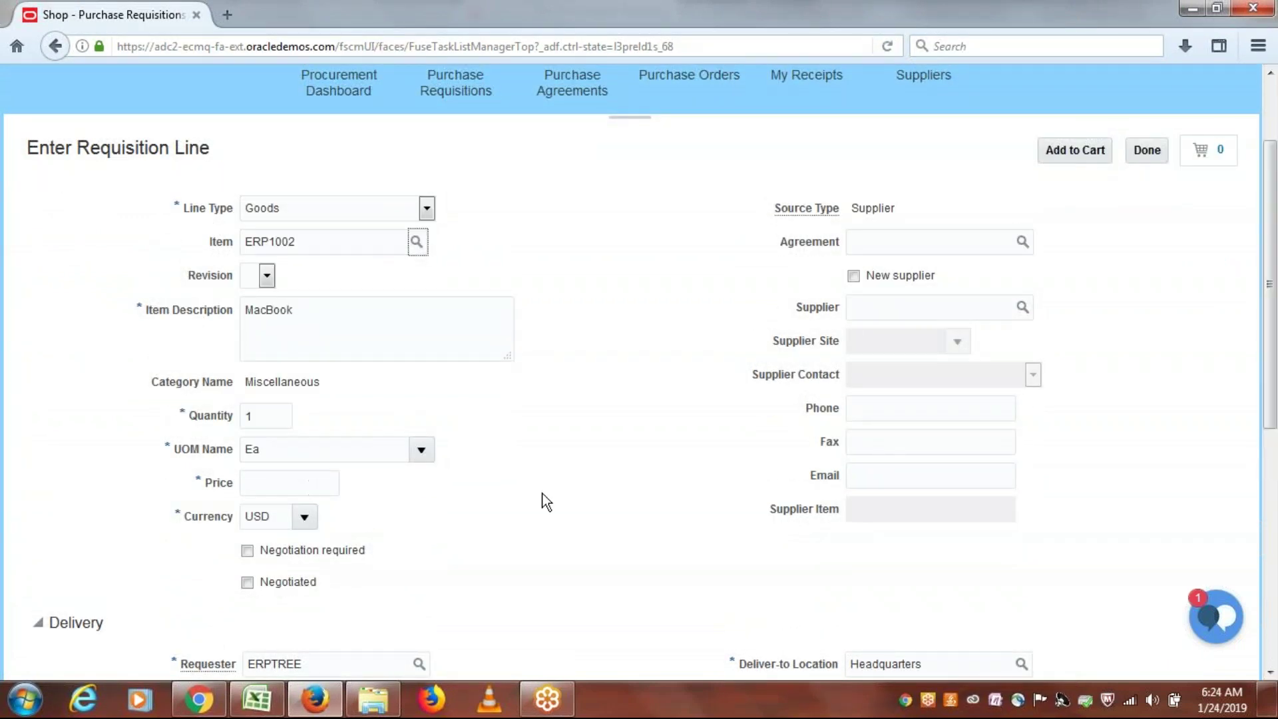
pyautogui.hotkey('alt', 'Tab')
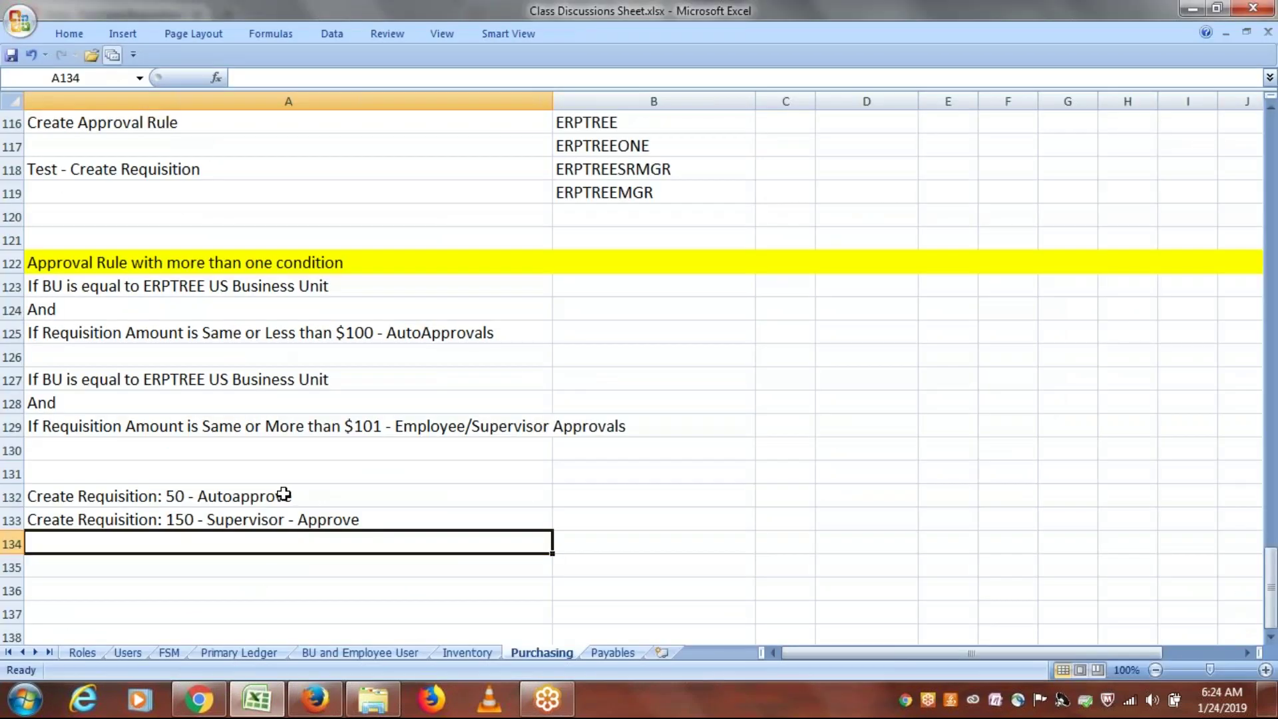
pyautogui.hotkey('alt', 'Tab')
# Step: Set price 50, mark it Negotiated, set the suggested buyer, and add the line to the cart
pyautogui.click(283, 485)
pyautogui.write('50')
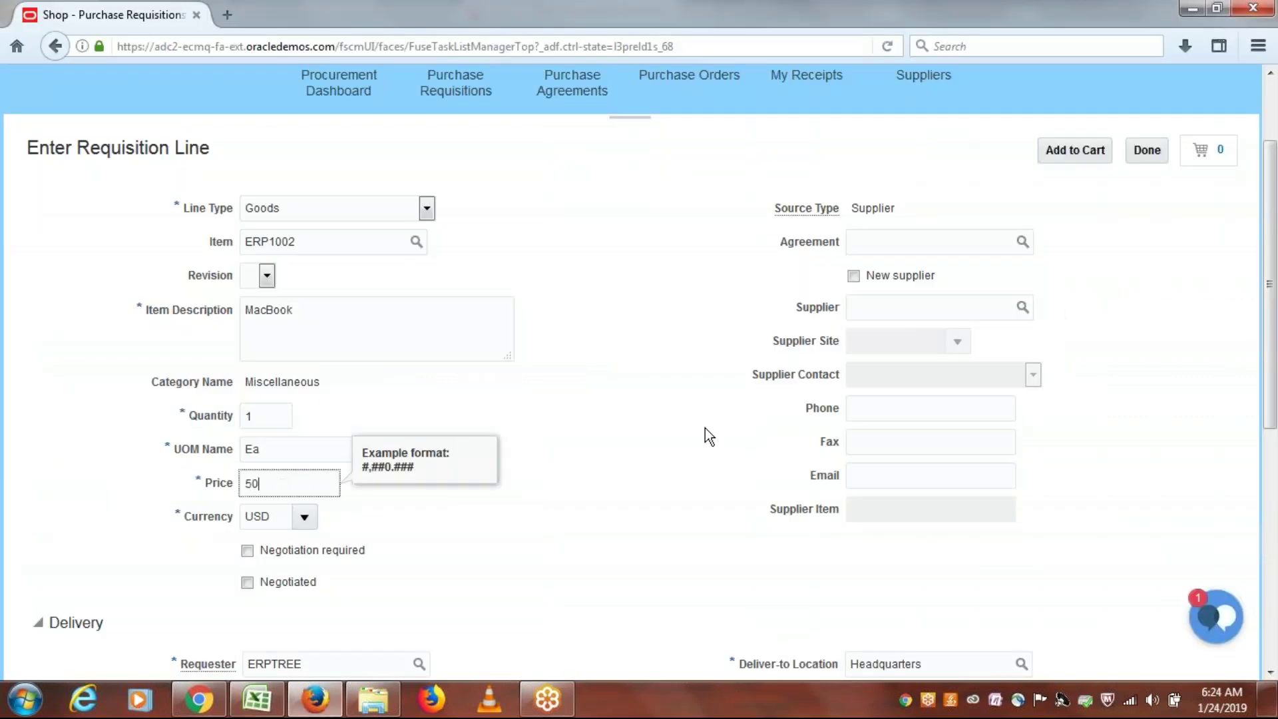
pyautogui.click(709, 436)
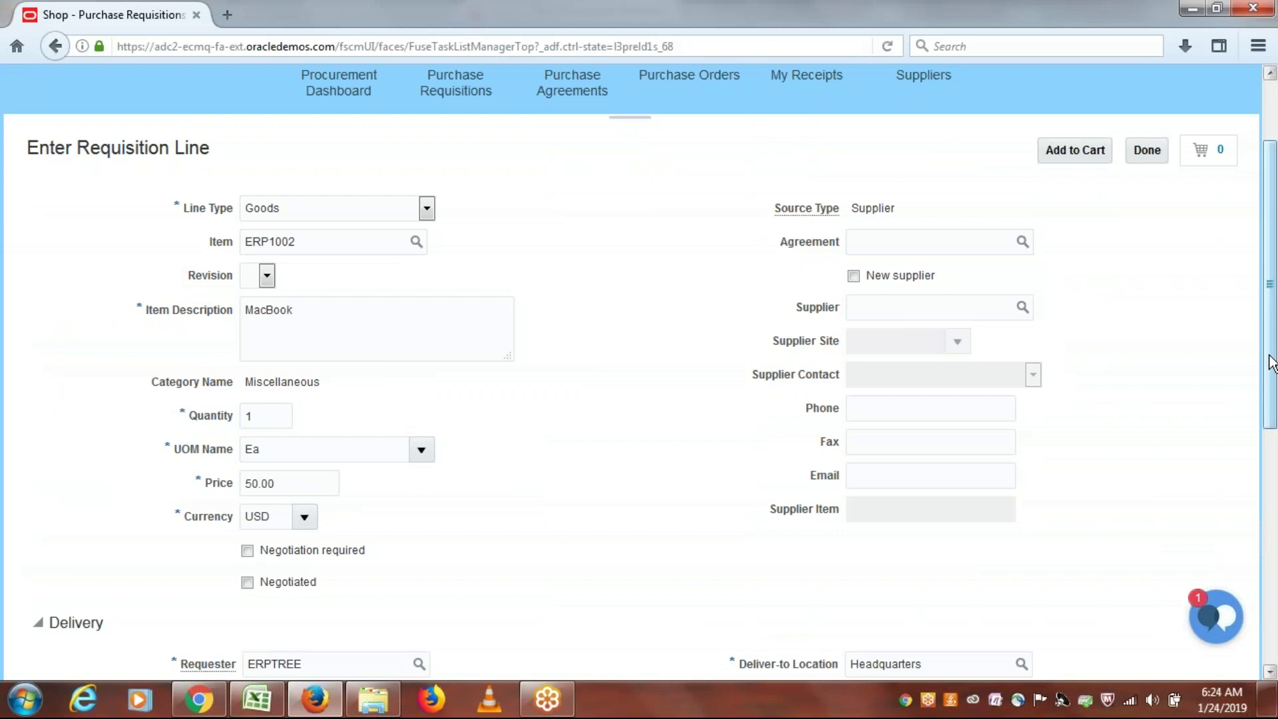
pyautogui.scroll(-3, 1269, 366)
pyautogui.click(247, 376)
pyautogui.click(297, 556)
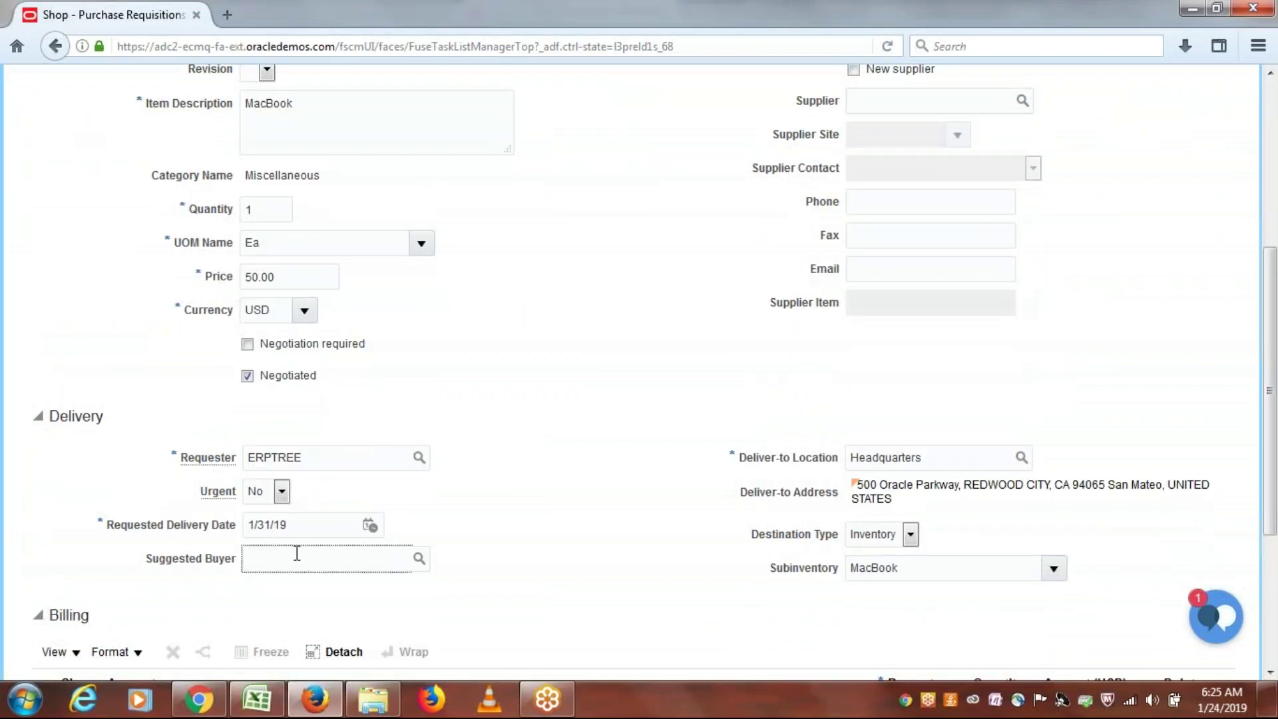
pyautogui.write('erp')
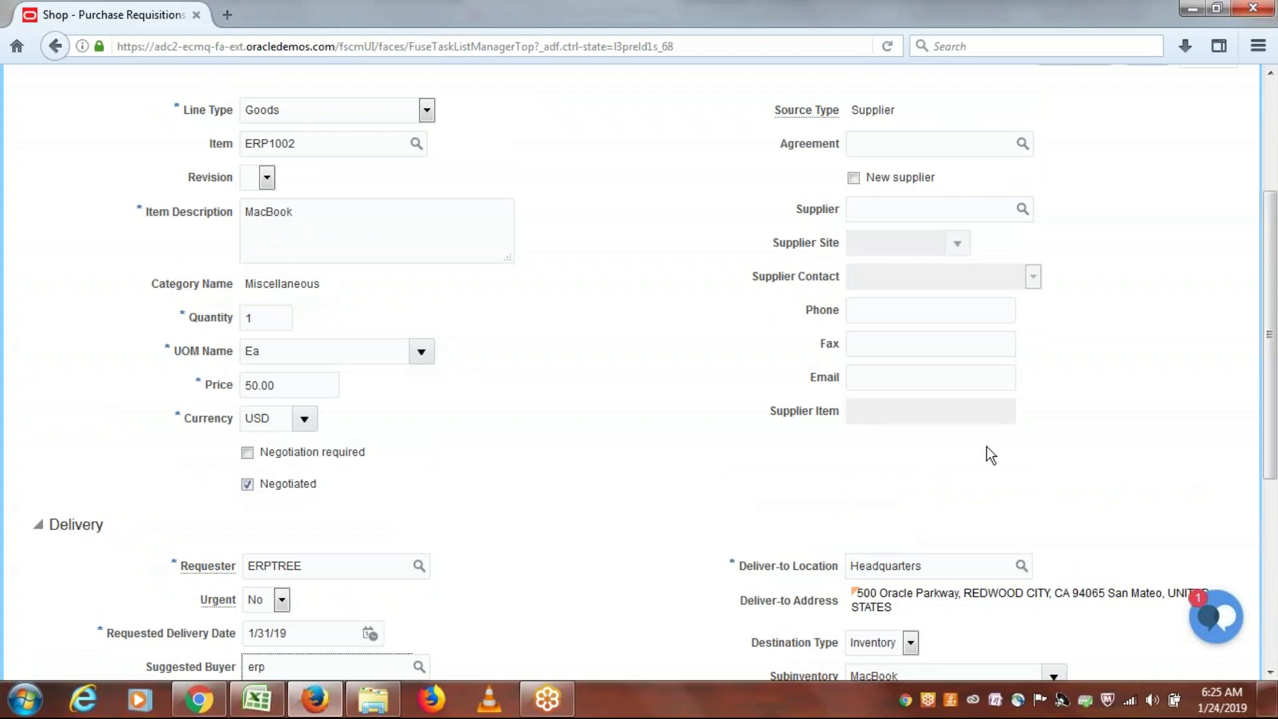
pyautogui.scroll(-5, 1083, 507)
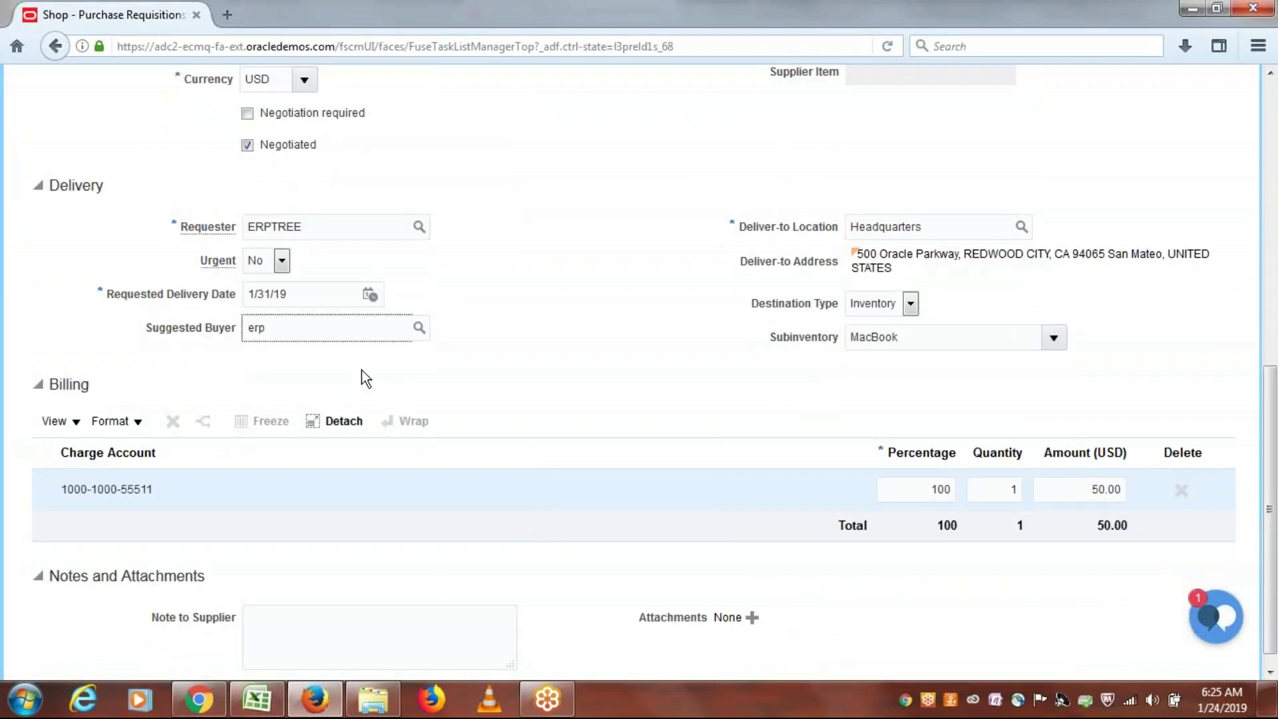
pyautogui.write('tree')
pyautogui.press('Tab')
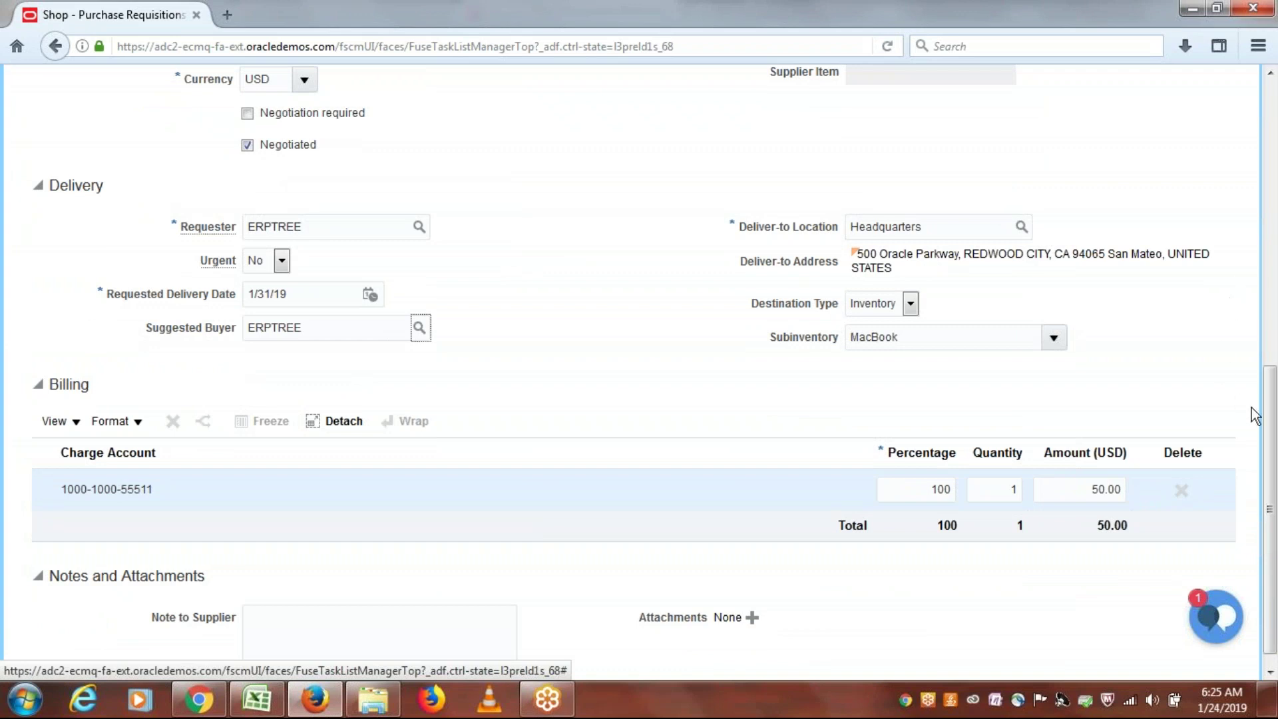
pyautogui.moveTo(1268, 418); pyautogui.dragTo(1274, 120)
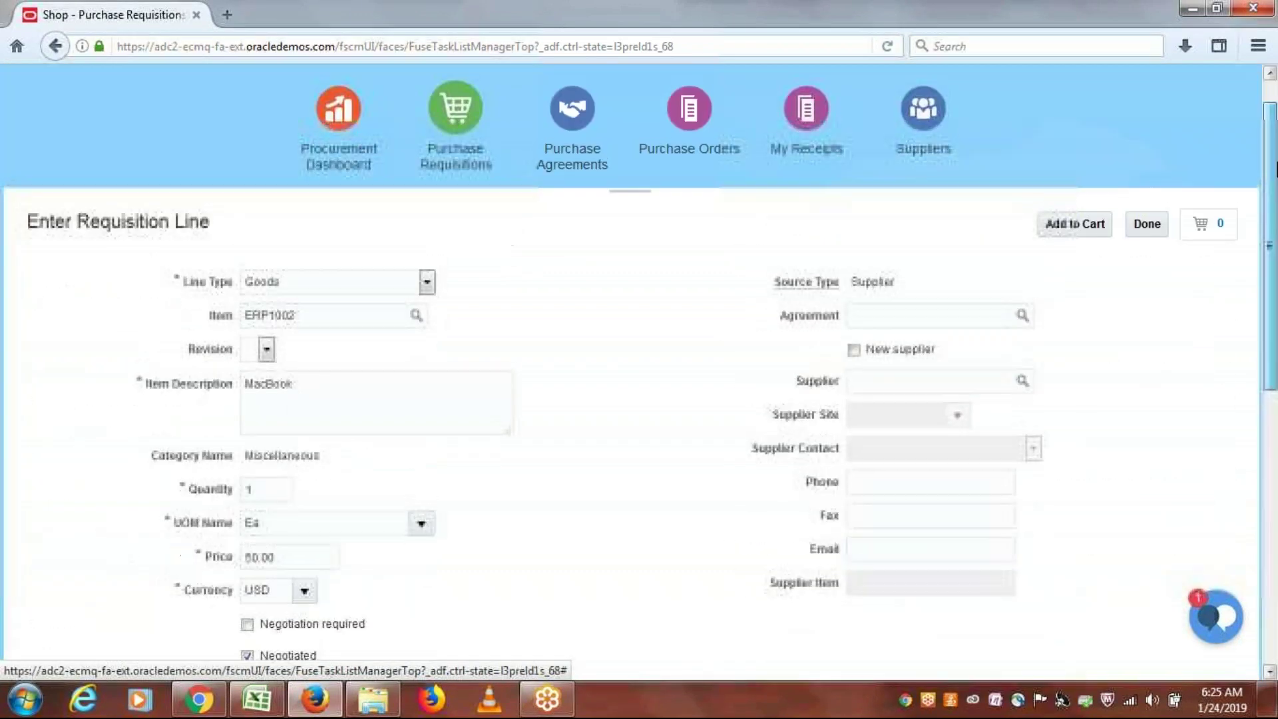
pyautogui.click(1076, 226)
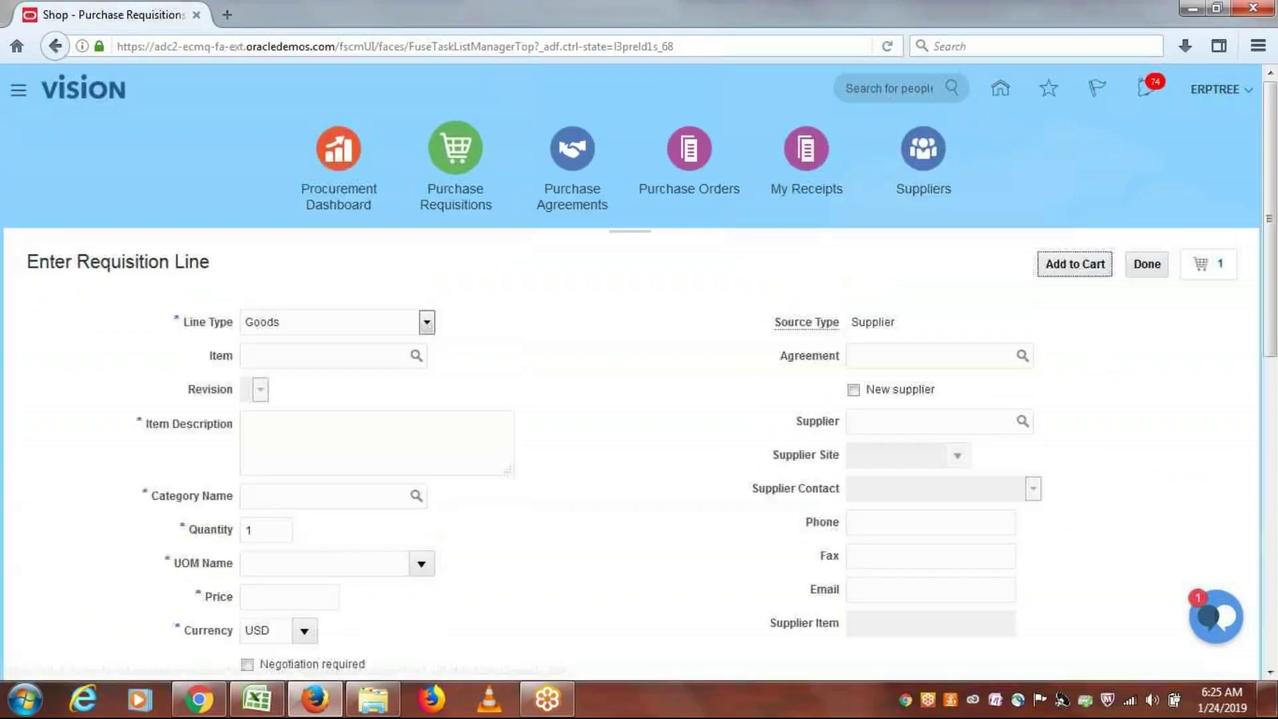
# Step: Review the 50 USD MacBook requisition in the cart, check its approval routing, and submit it as requisition 1011
pyautogui.click(1147, 264)
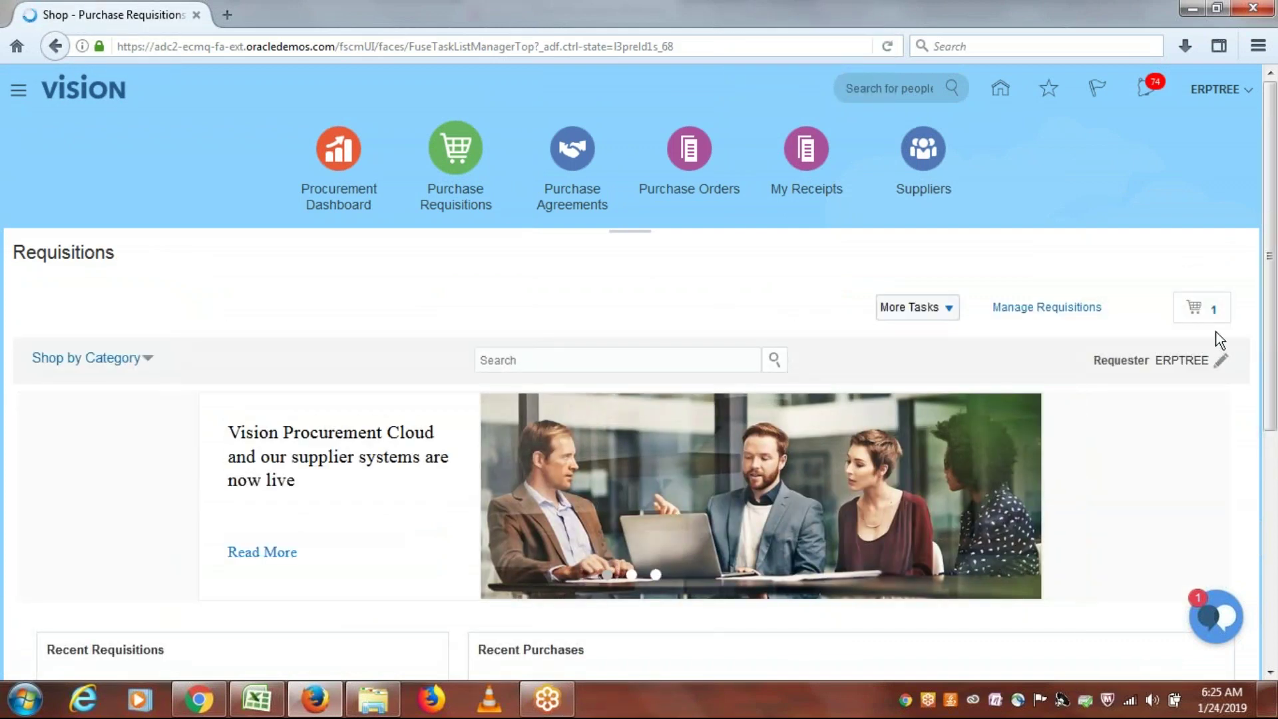
pyautogui.click(1212, 318)
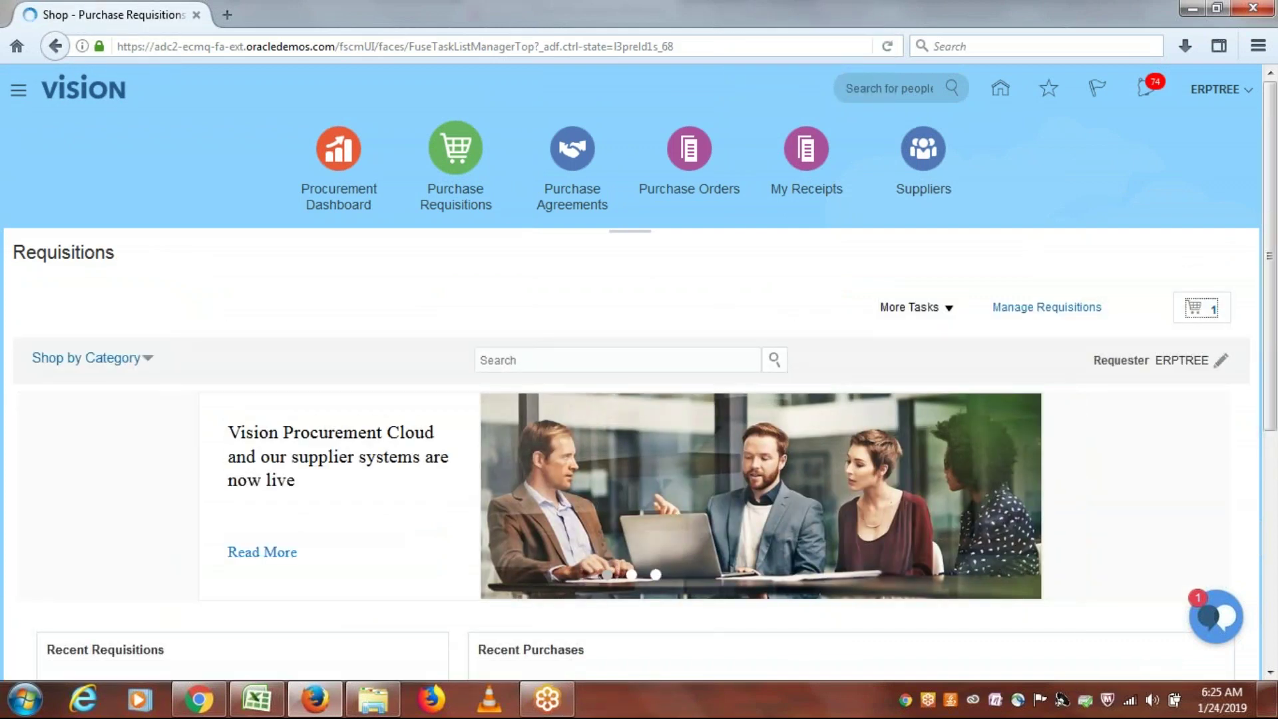
pyautogui.click(1017, 437)
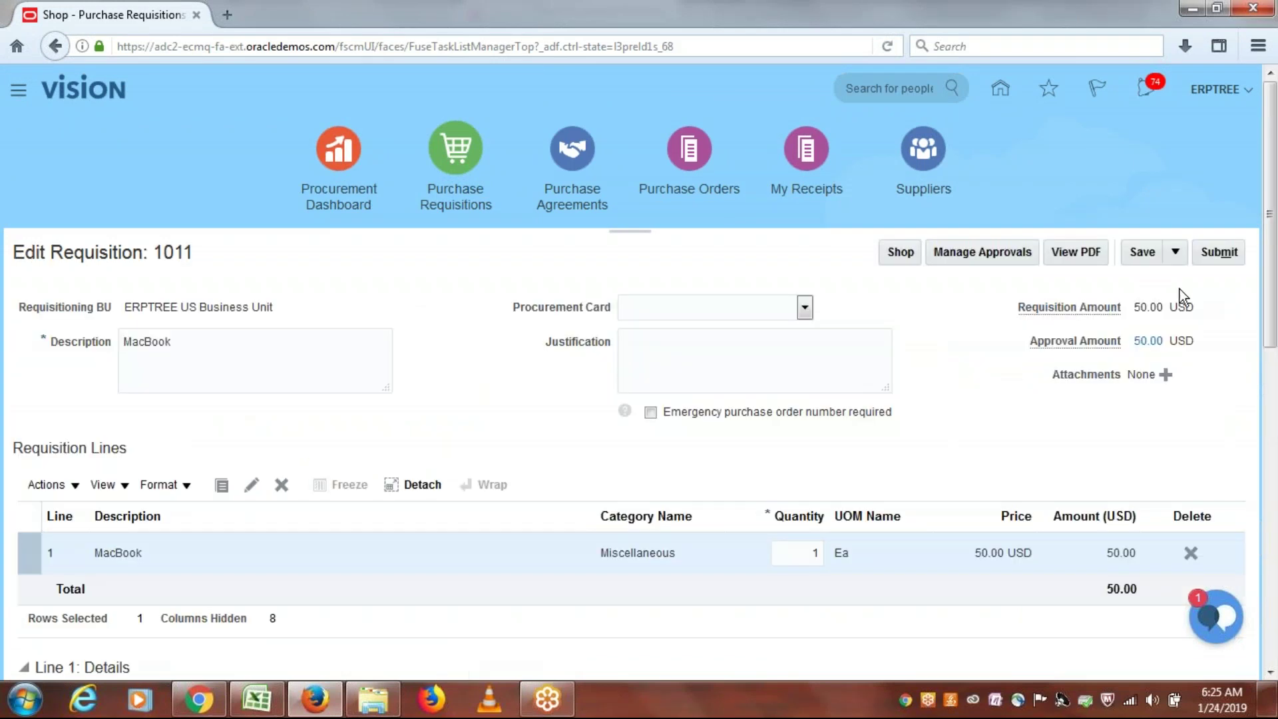
pyautogui.click(984, 252)
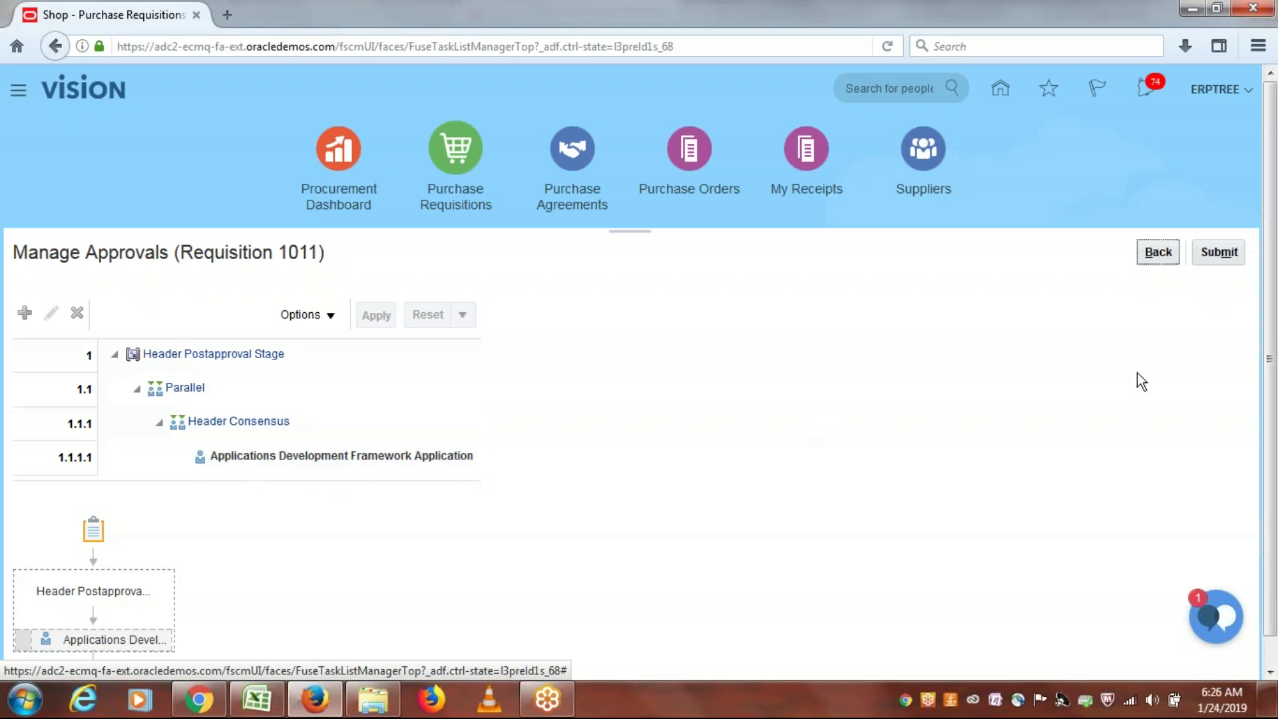
pyautogui.click(1220, 255)
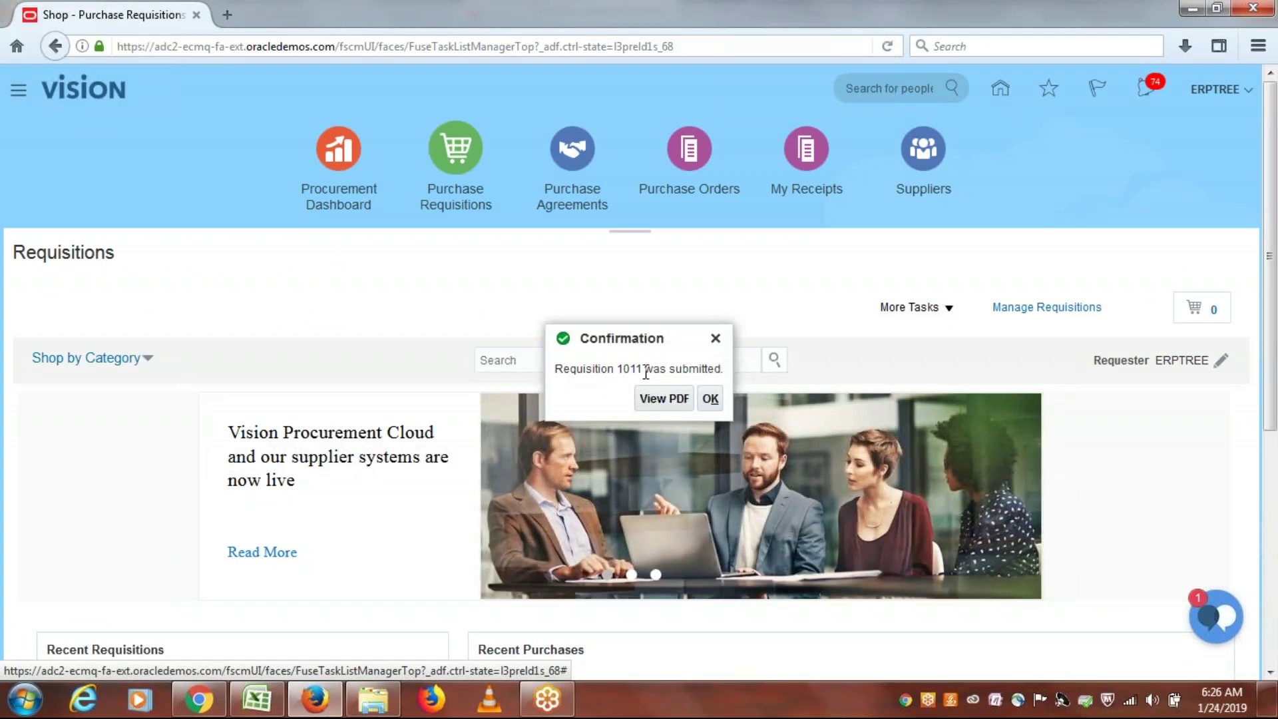
pyautogui.click(711, 398)
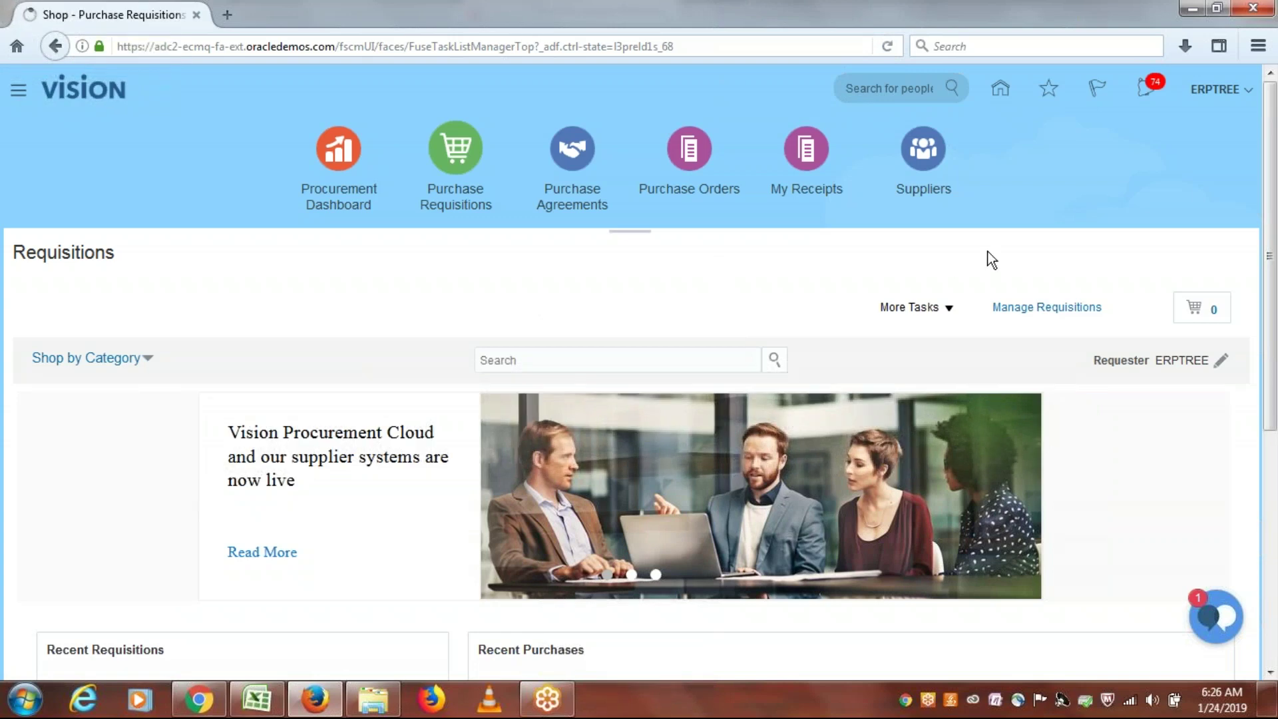
pyautogui.click(1044, 308)
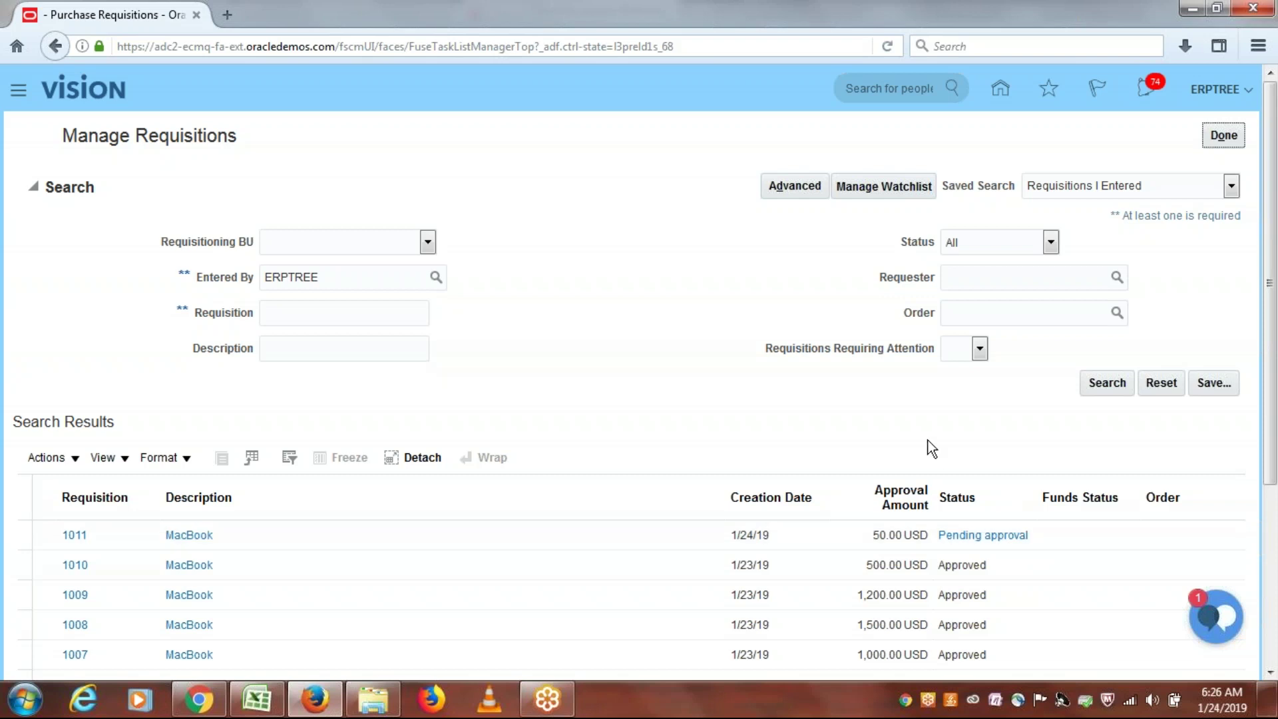
pyautogui.click(1097, 381)
pyautogui.click(34, 187)
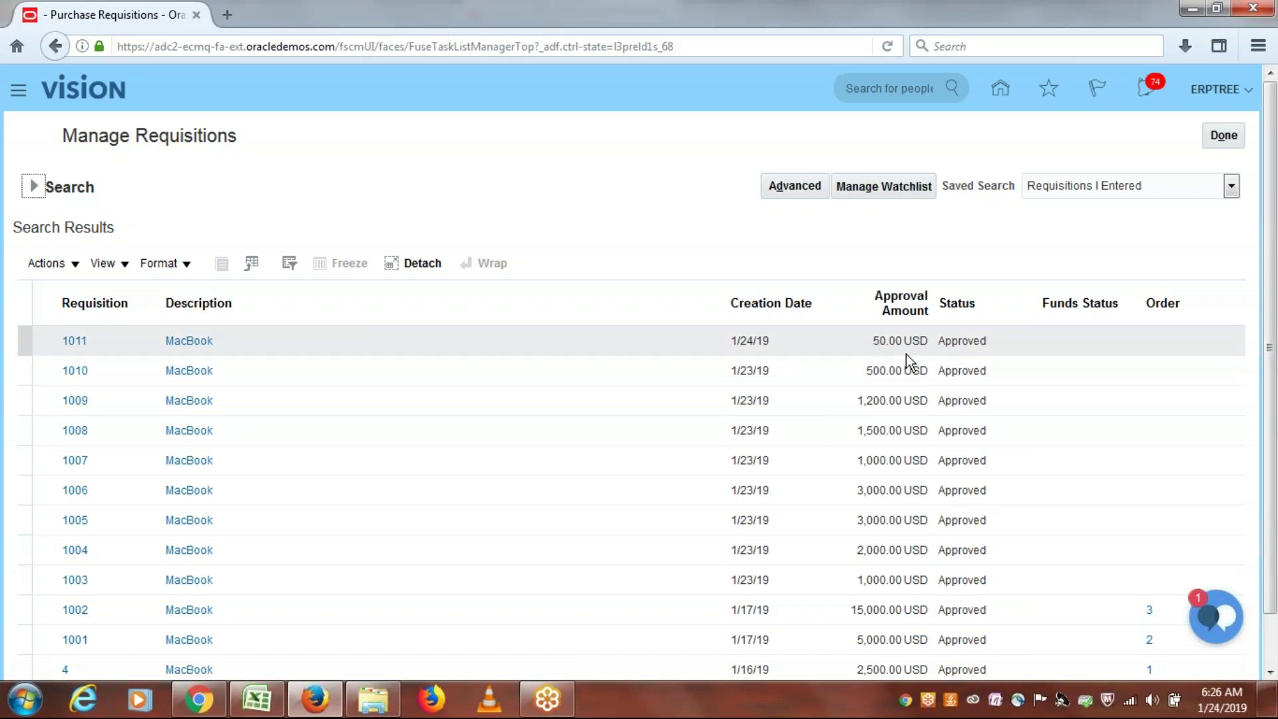
pyautogui.click(1225, 138)
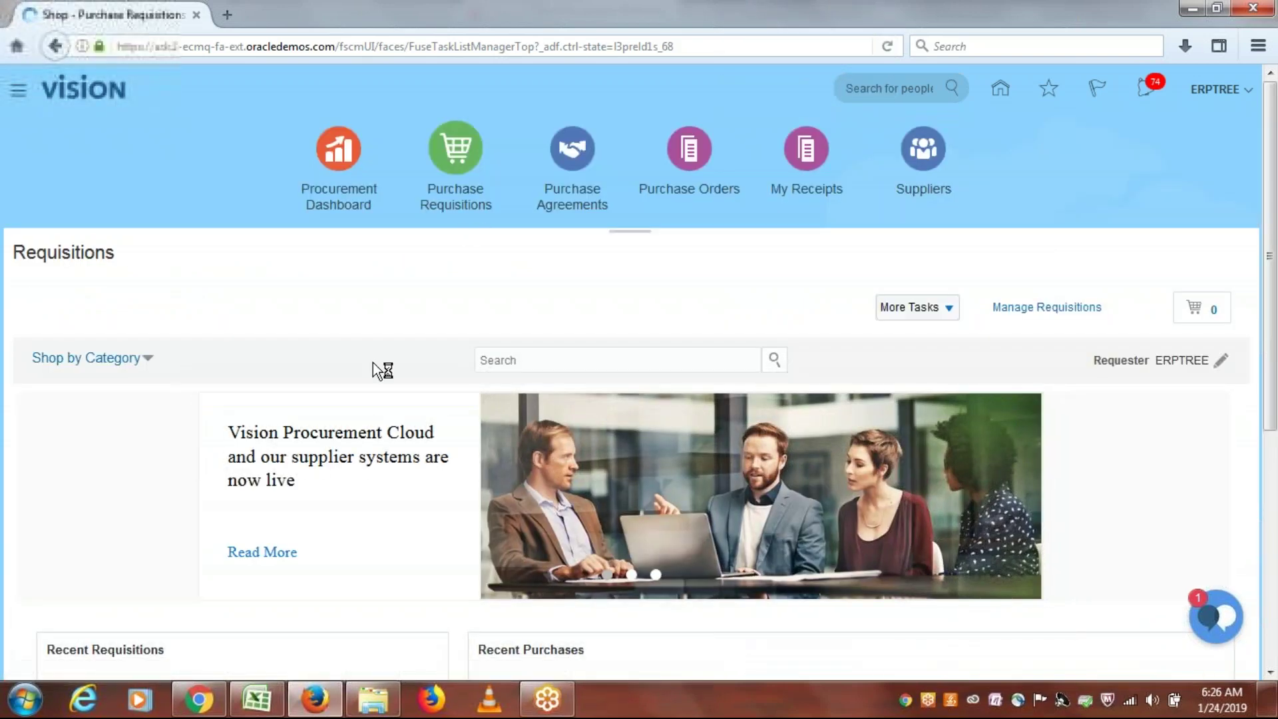
# Step: Dismiss the system error and start a blank Enter Requisition Line form, ready for an item
pyautogui.click(812, 343)
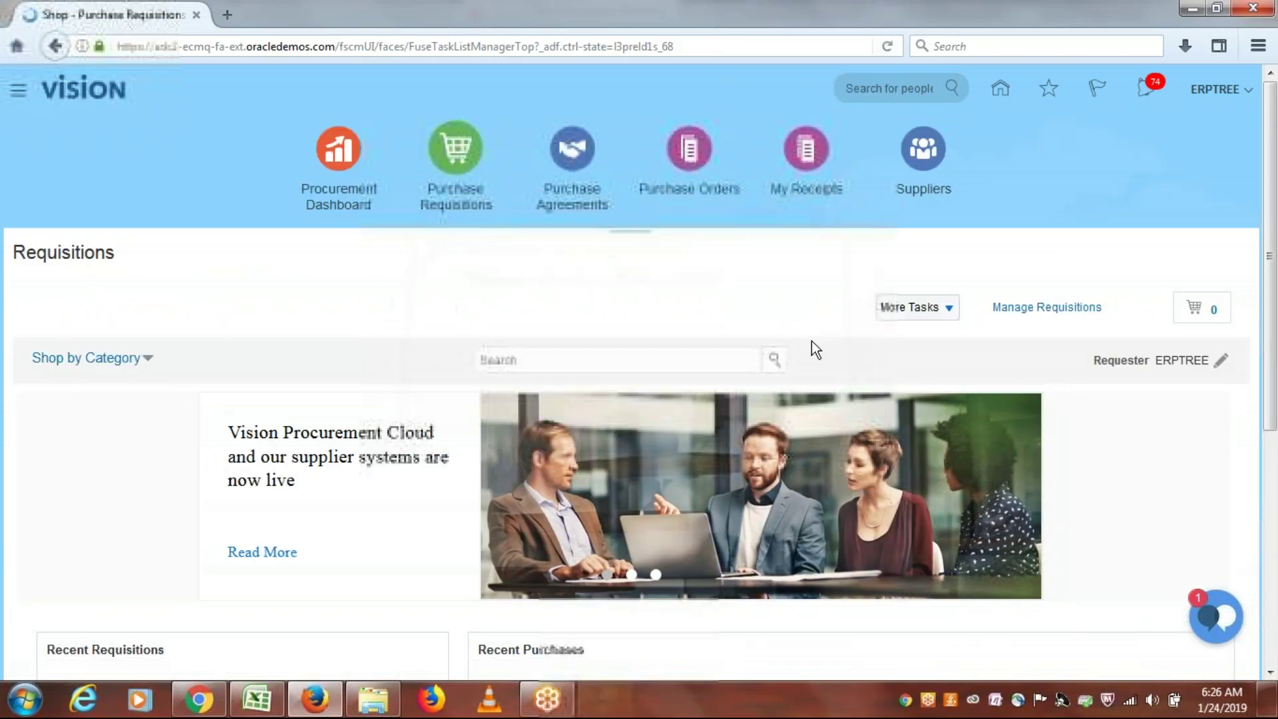
pyautogui.click(948, 308)
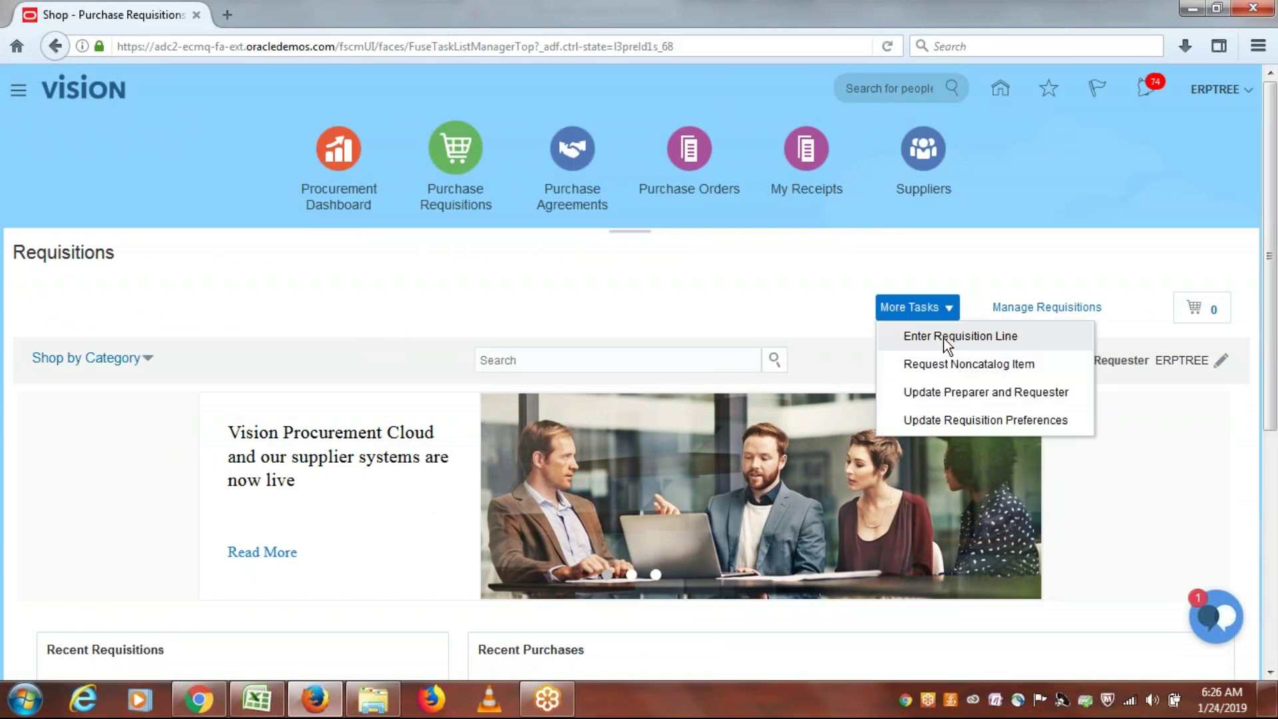
pyautogui.click(947, 338)
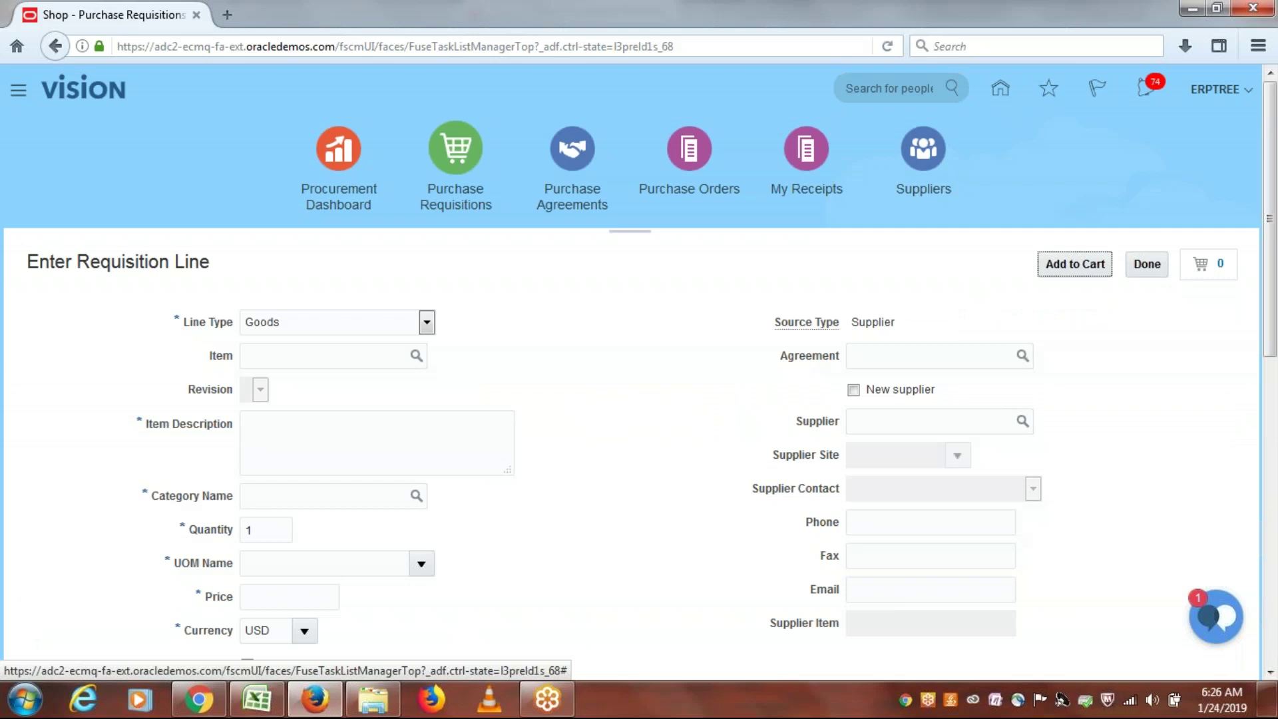
pyautogui.click(315, 350)
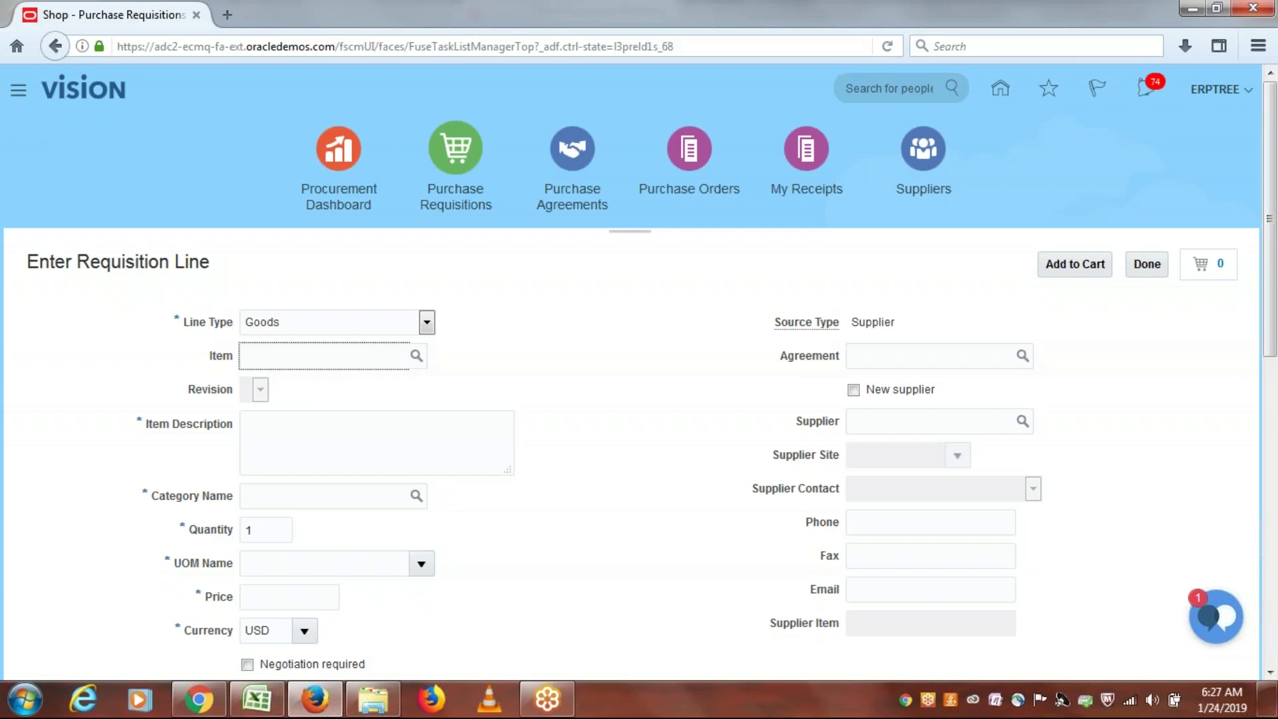
# Step: Enter item ERP1002 (MacBook) on the requisition line and set its price to 150.00 USD
pyautogui.write('erp')
pyautogui.press('Tab')
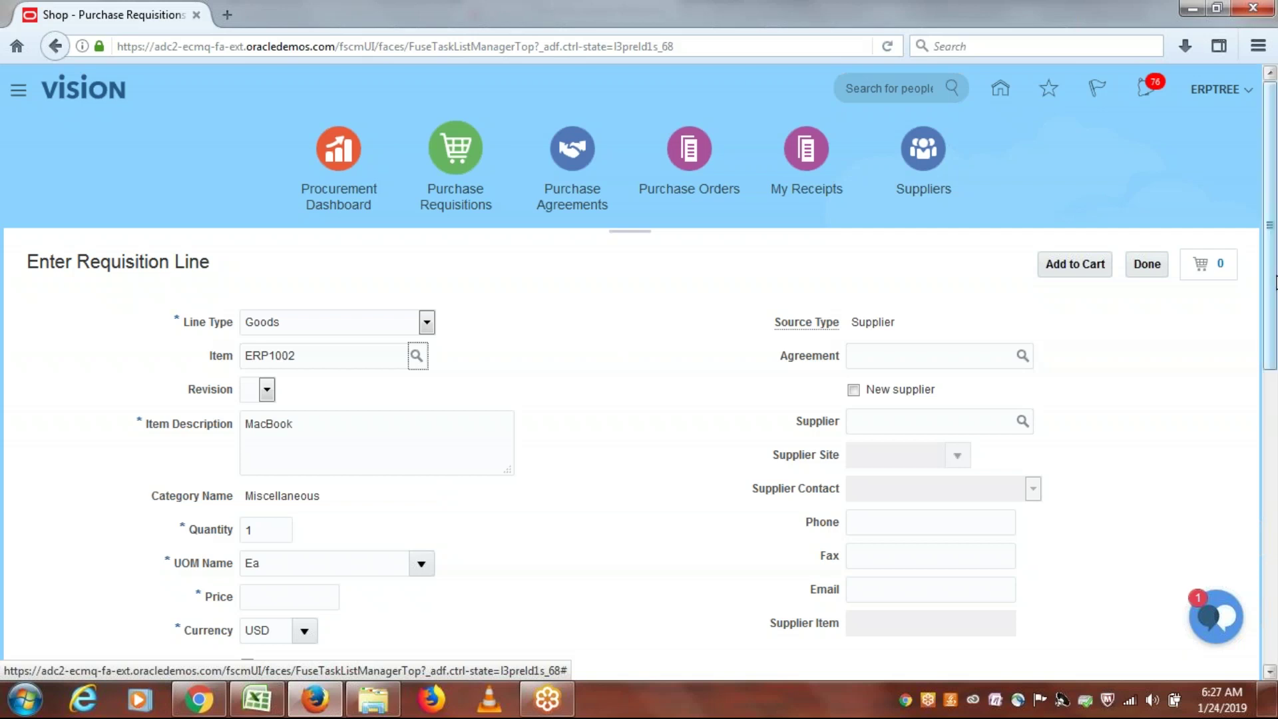
pyautogui.scroll(-2, 1274, 324)
pyautogui.scroll(-1, 1274, 324)
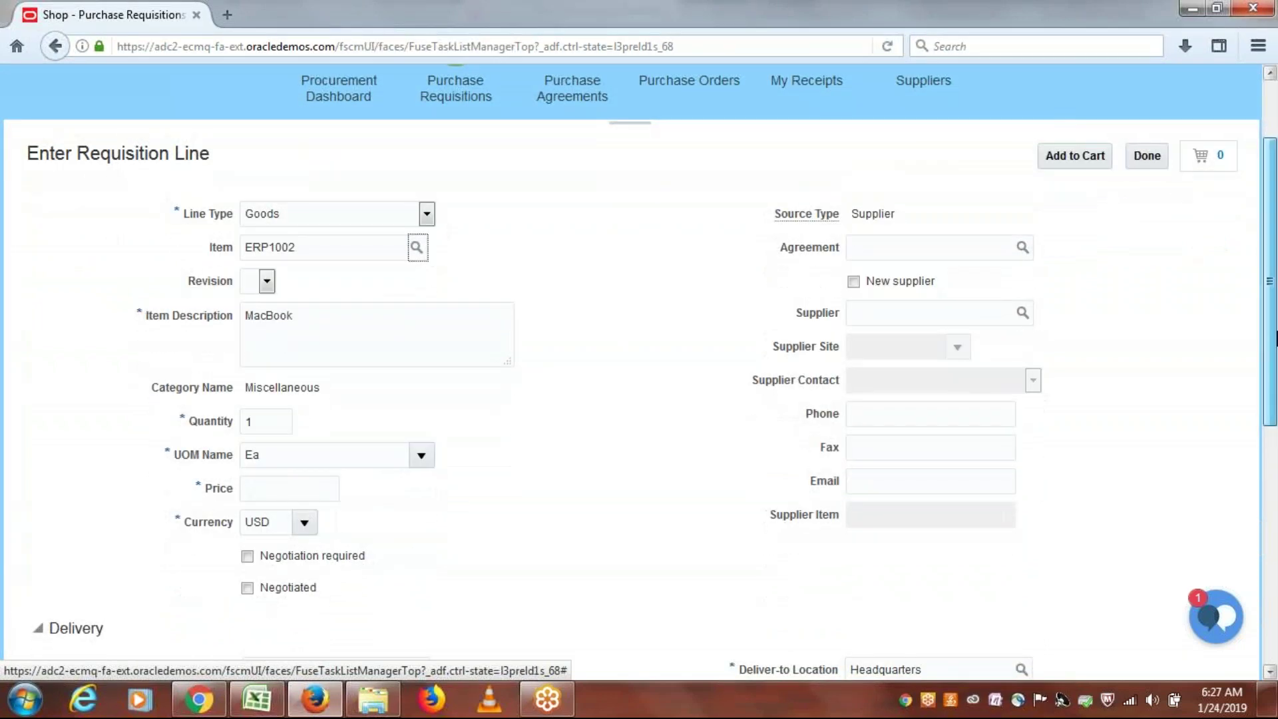
pyautogui.scroll(-2, 1274, 336)
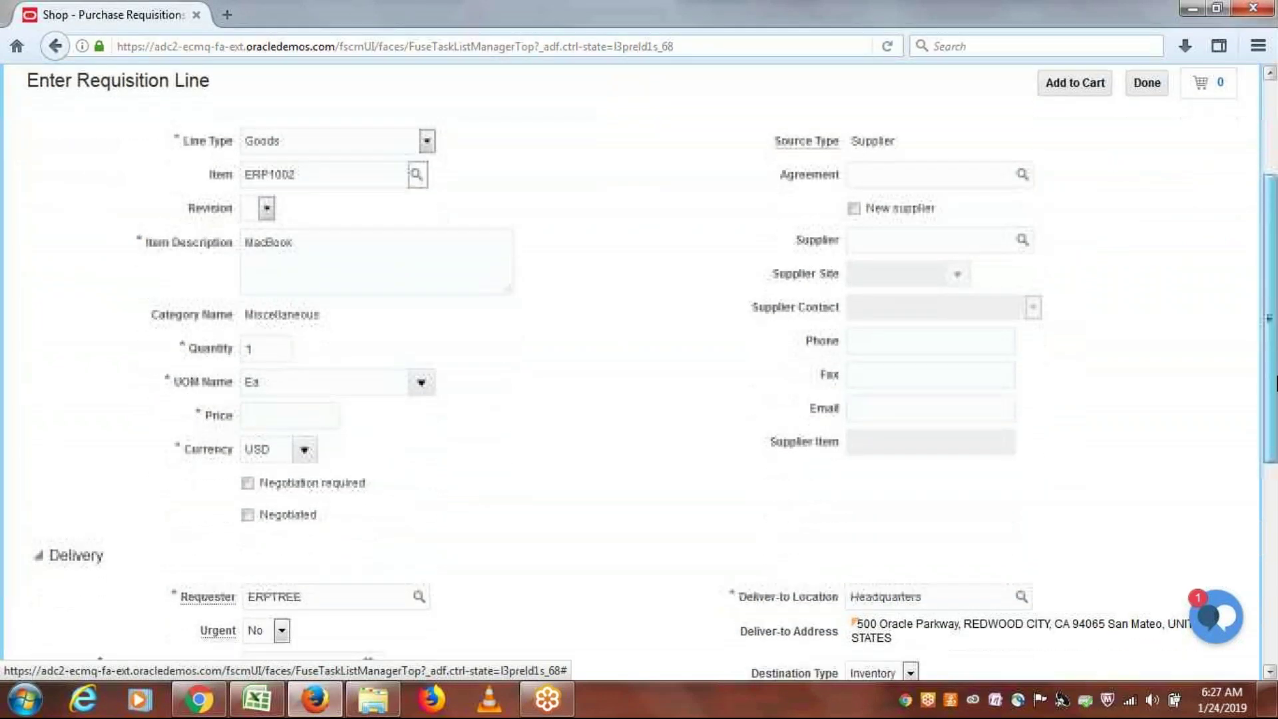
pyautogui.click(278, 404)
pyautogui.write('150')
pyautogui.click(674, 357)
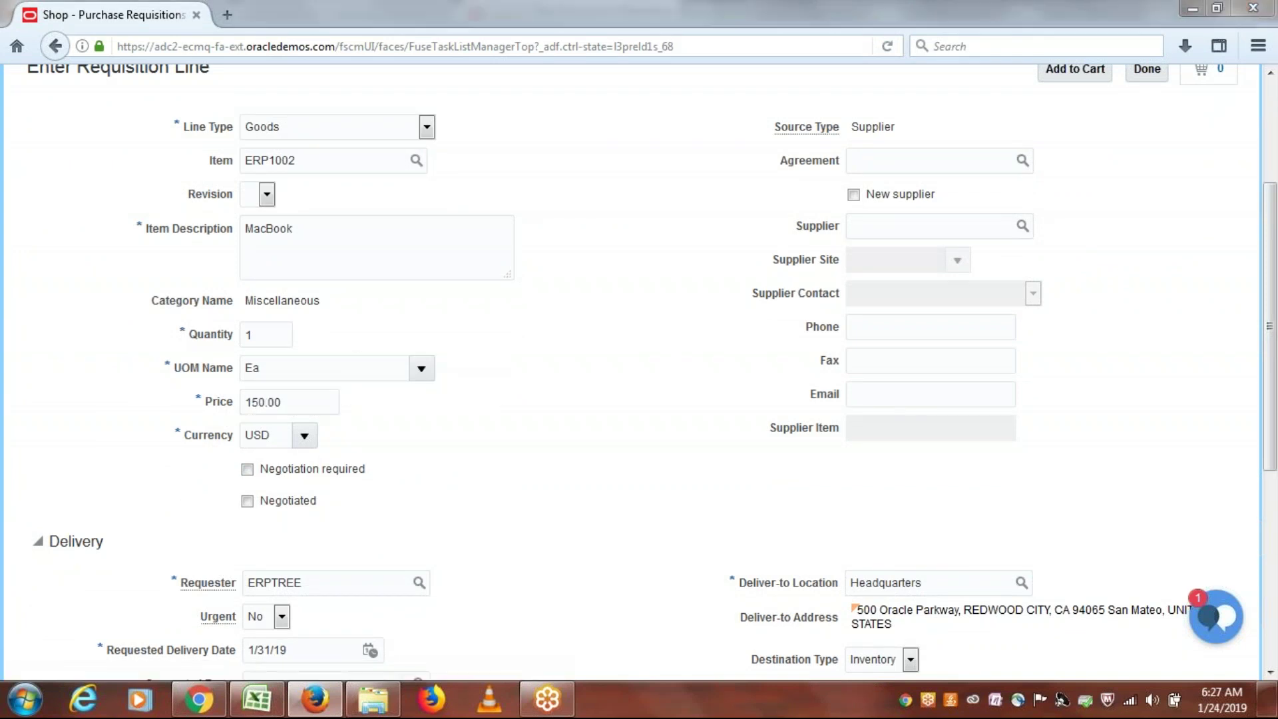
pyautogui.hotkey('alt', 'Tab')
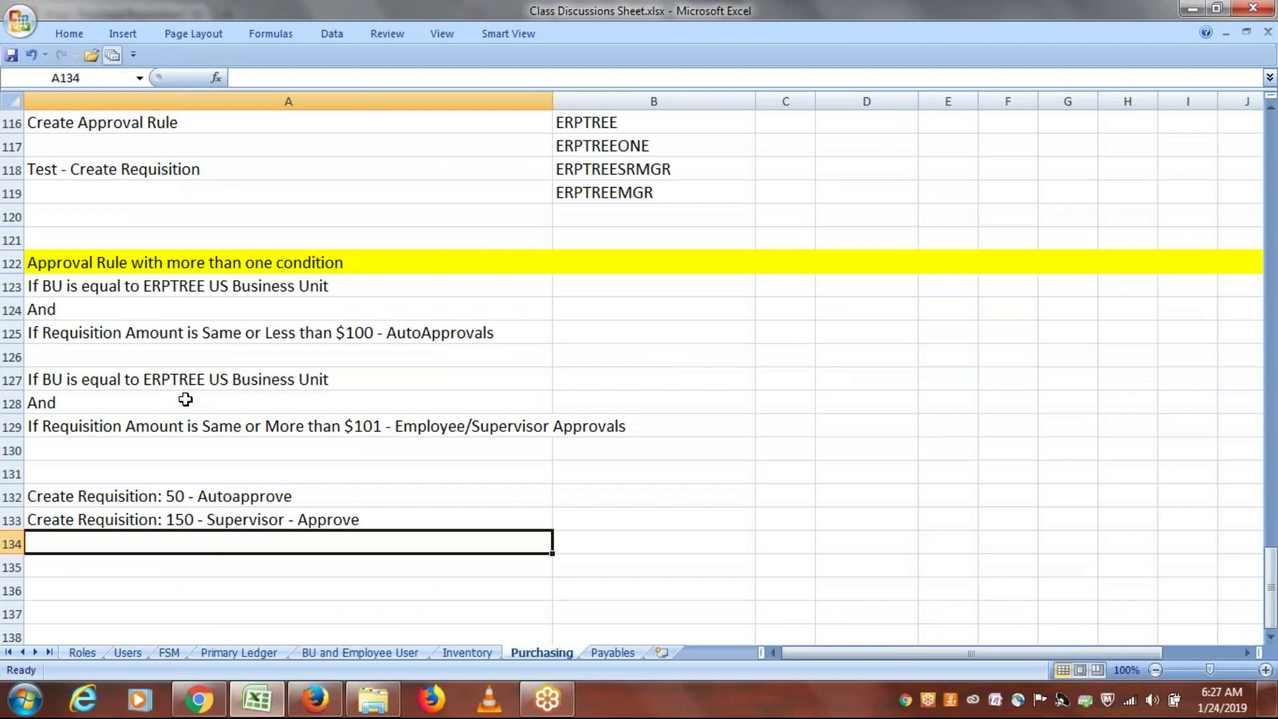
# Step: Highlight the notes rule requiring supervisor approval for $101 or more, then return to the browser
pyautogui.moveTo(189, 381); pyautogui.dragTo(194, 416)
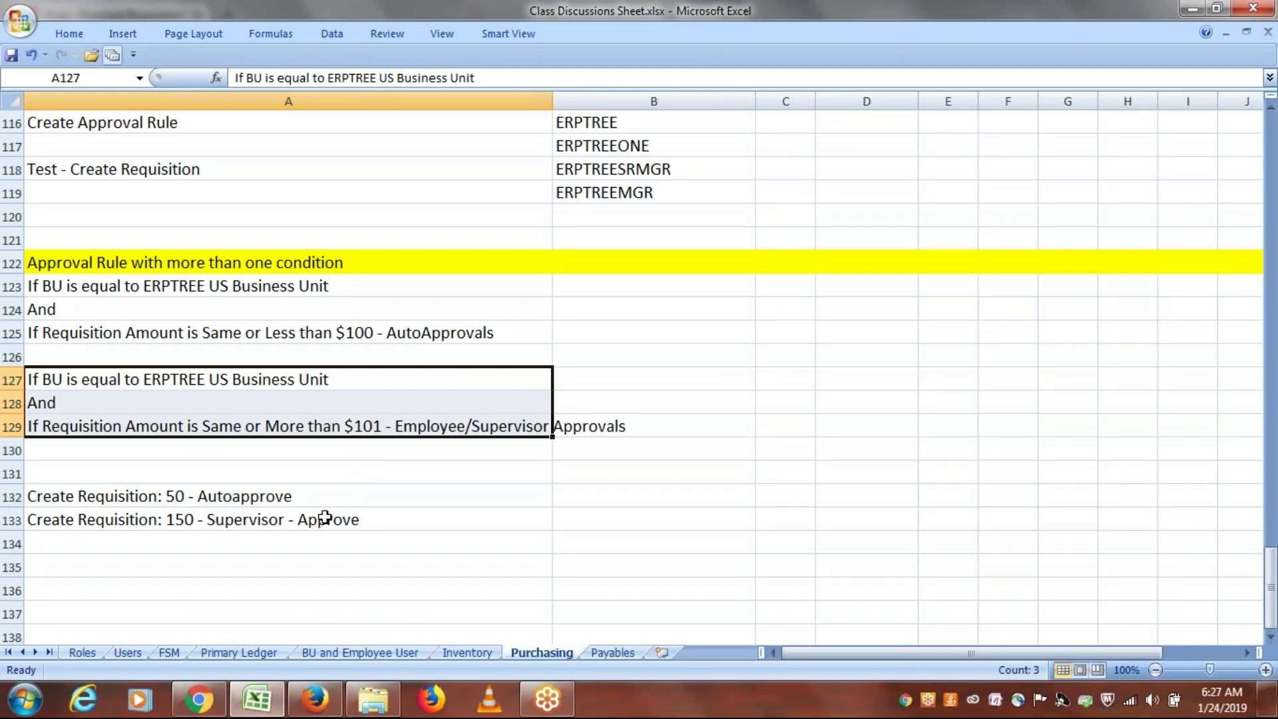
pyautogui.hotkey('alt', 'Tab')
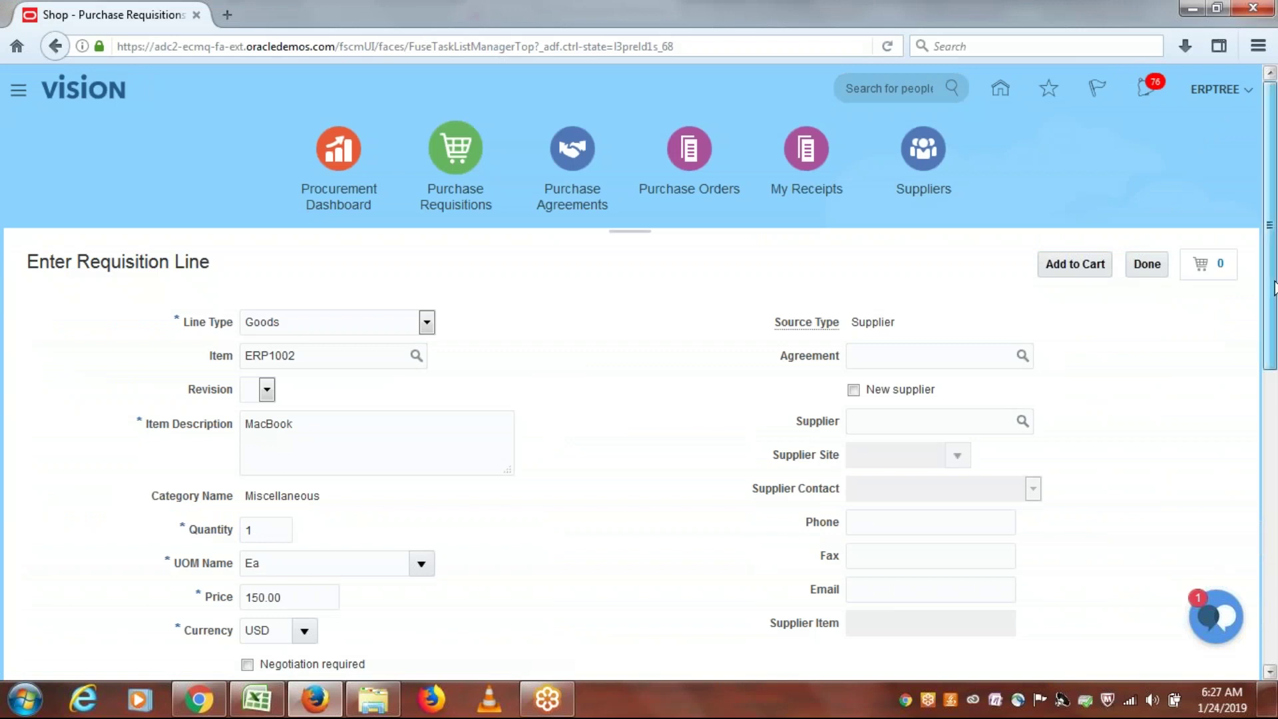
# Step: Mark the MacBook line Negotiated, set the suggested buyer, and add it to the cart
pyautogui.moveTo(1274, 286); pyautogui.dragTo(1274, 458)
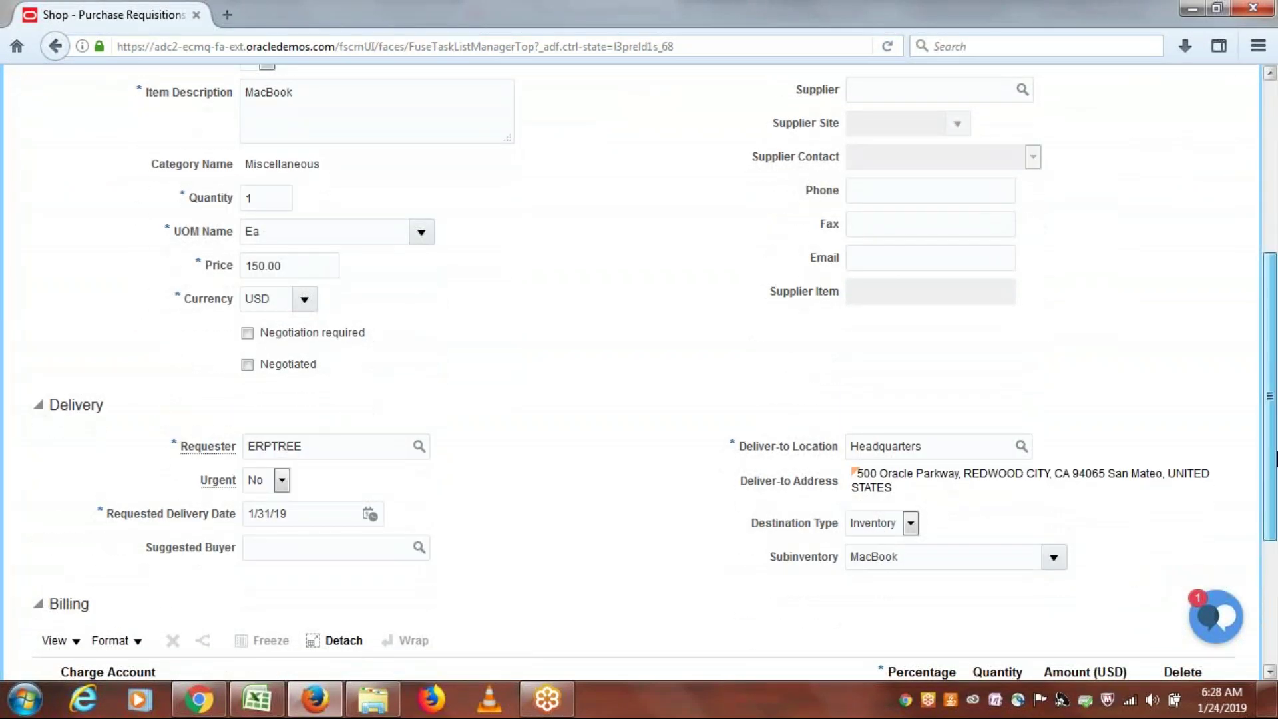
pyautogui.moveTo(1276, 458); pyautogui.dragTo(1276, 533)
pyautogui.click(248, 218)
pyautogui.click(318, 406)
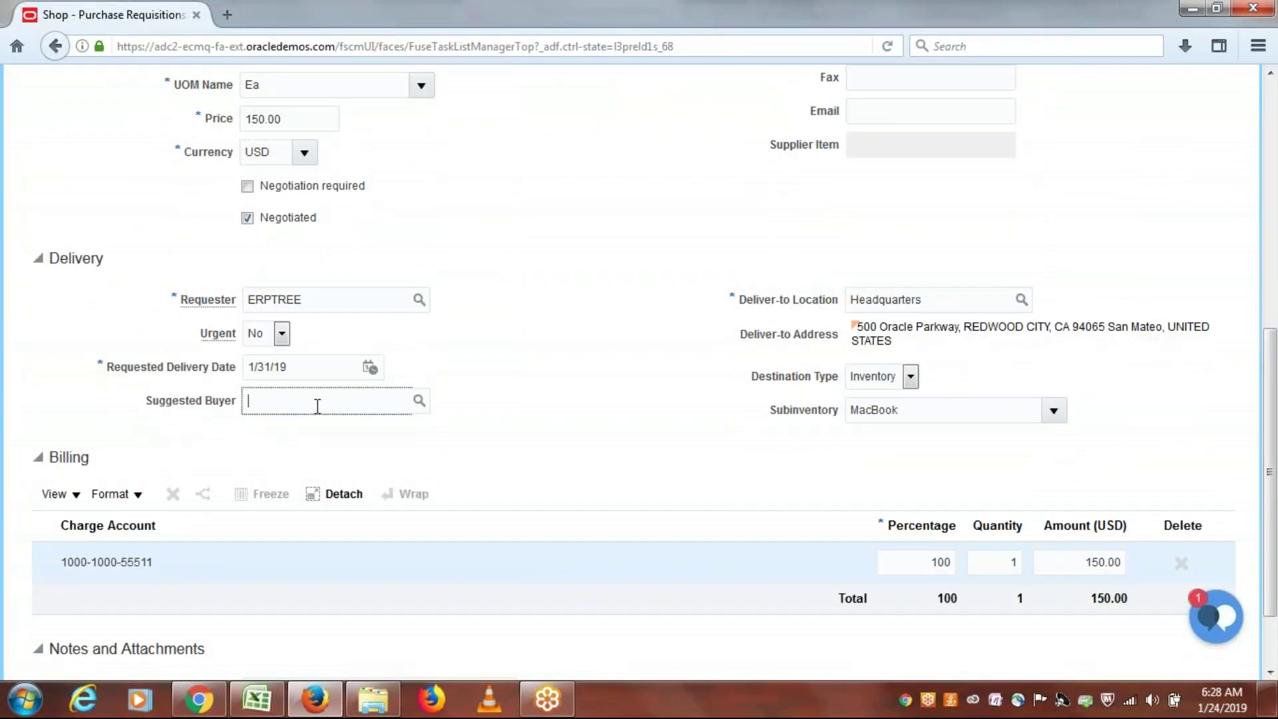
pyautogui.write('ERPTREE')
pyautogui.press('Tab')
pyautogui.moveTo(1271, 374); pyautogui.dragTo(1273, 176)
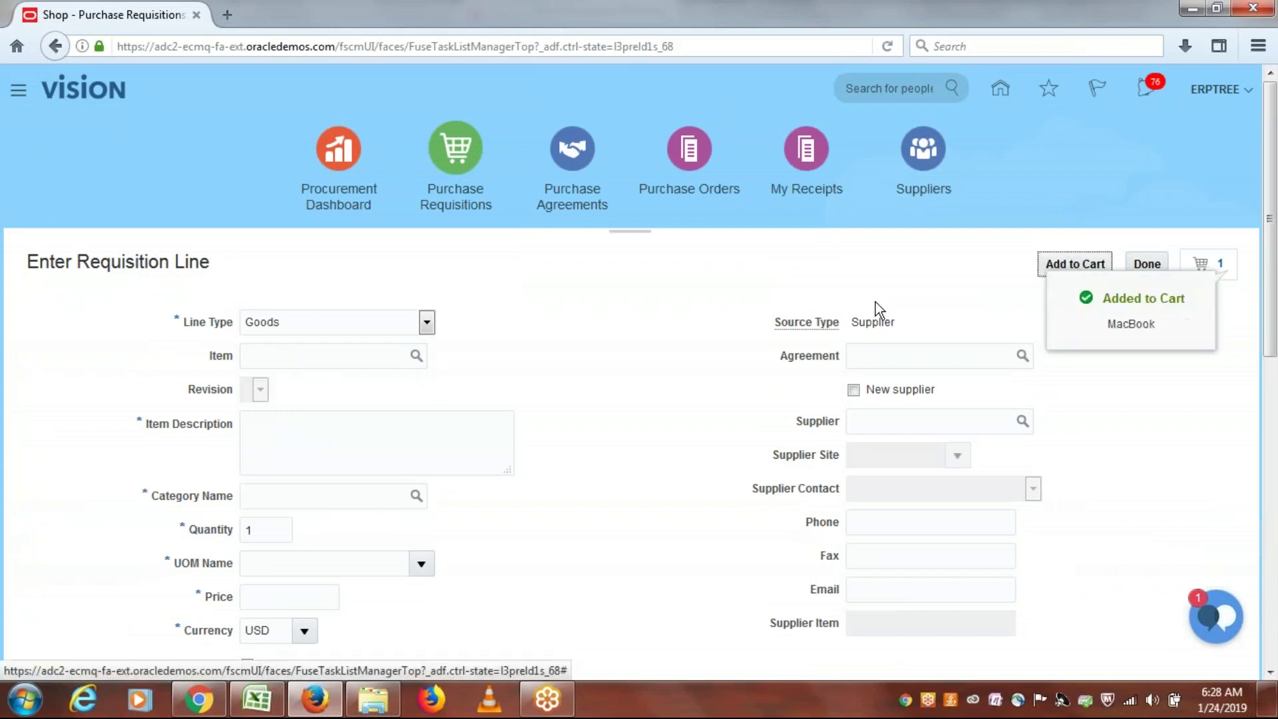
pyautogui.click(1151, 264)
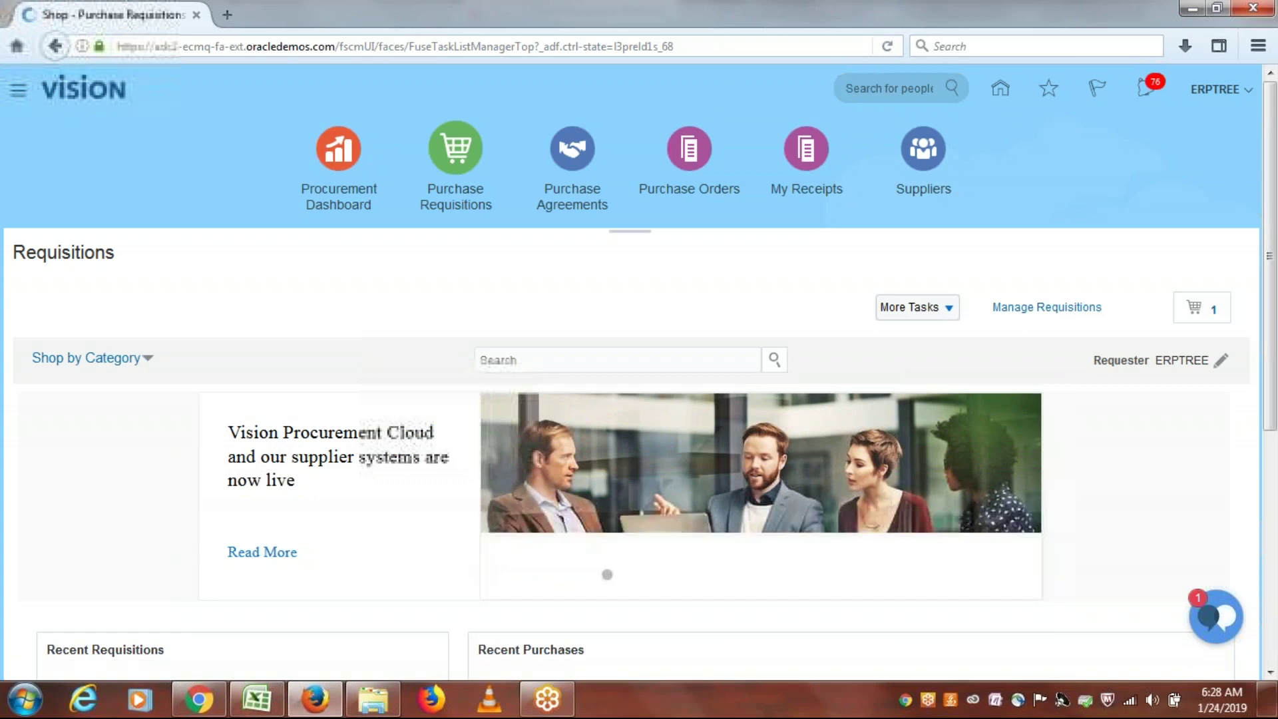
# Step: Review the 150 USD MacBook requisition in the cart, check its approval routing, and submit it as 1012
pyautogui.click(1205, 312)
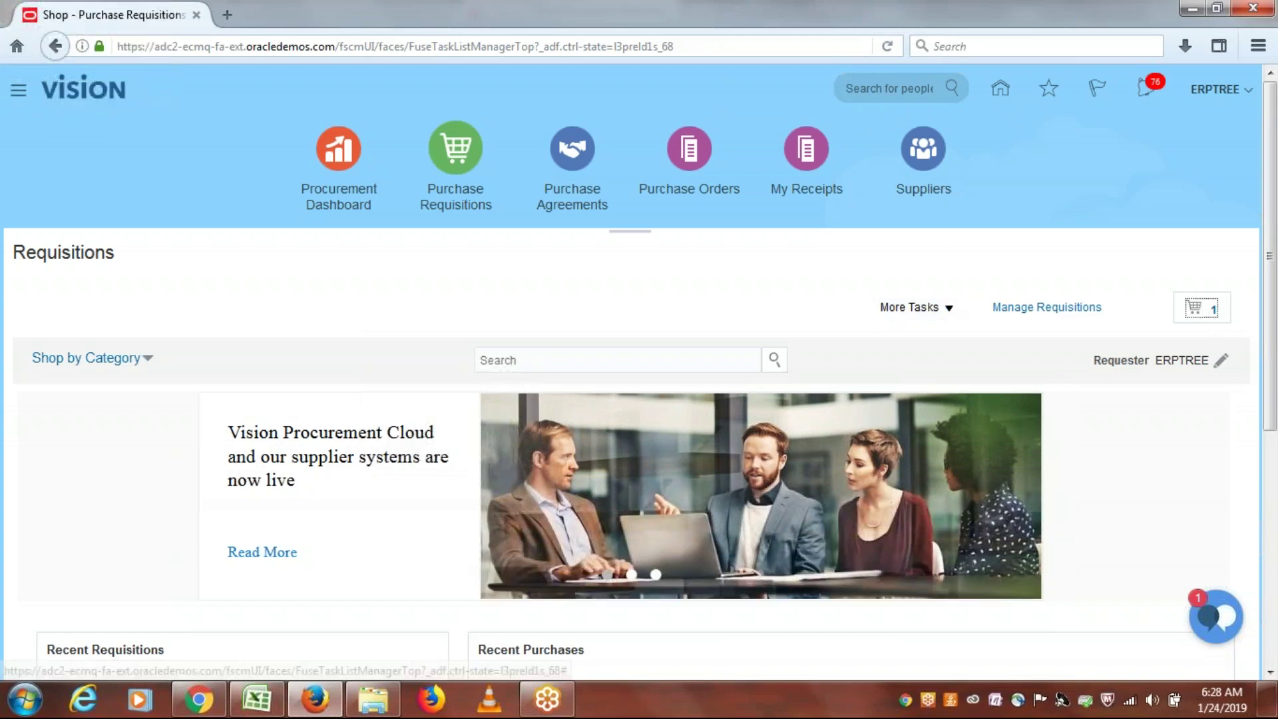
pyautogui.click(1013, 436)
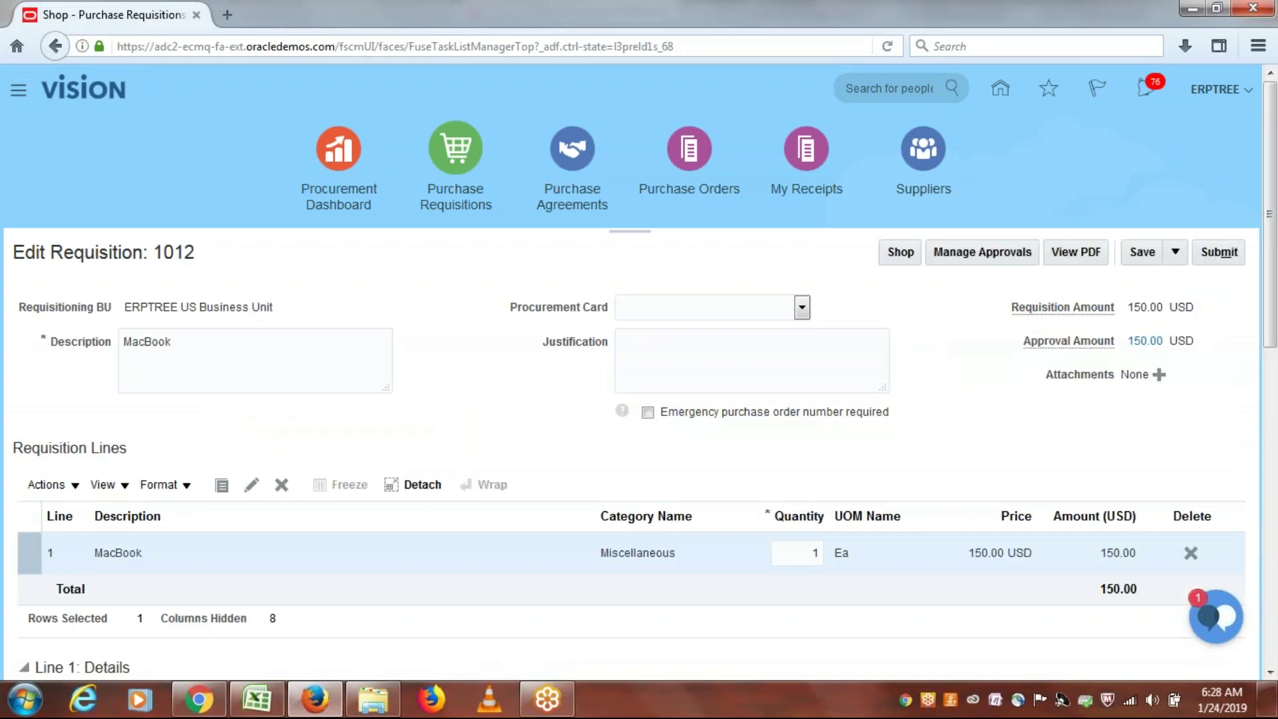
pyautogui.click(974, 253)
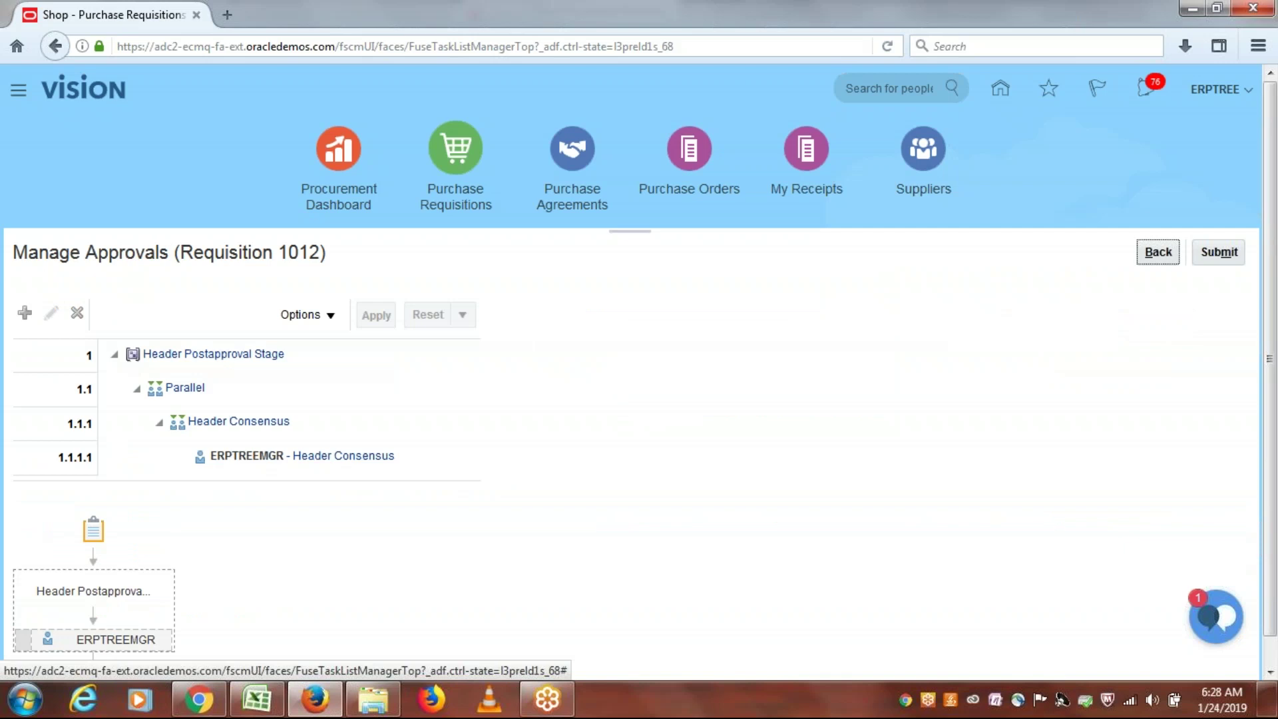
pyautogui.click(1225, 253)
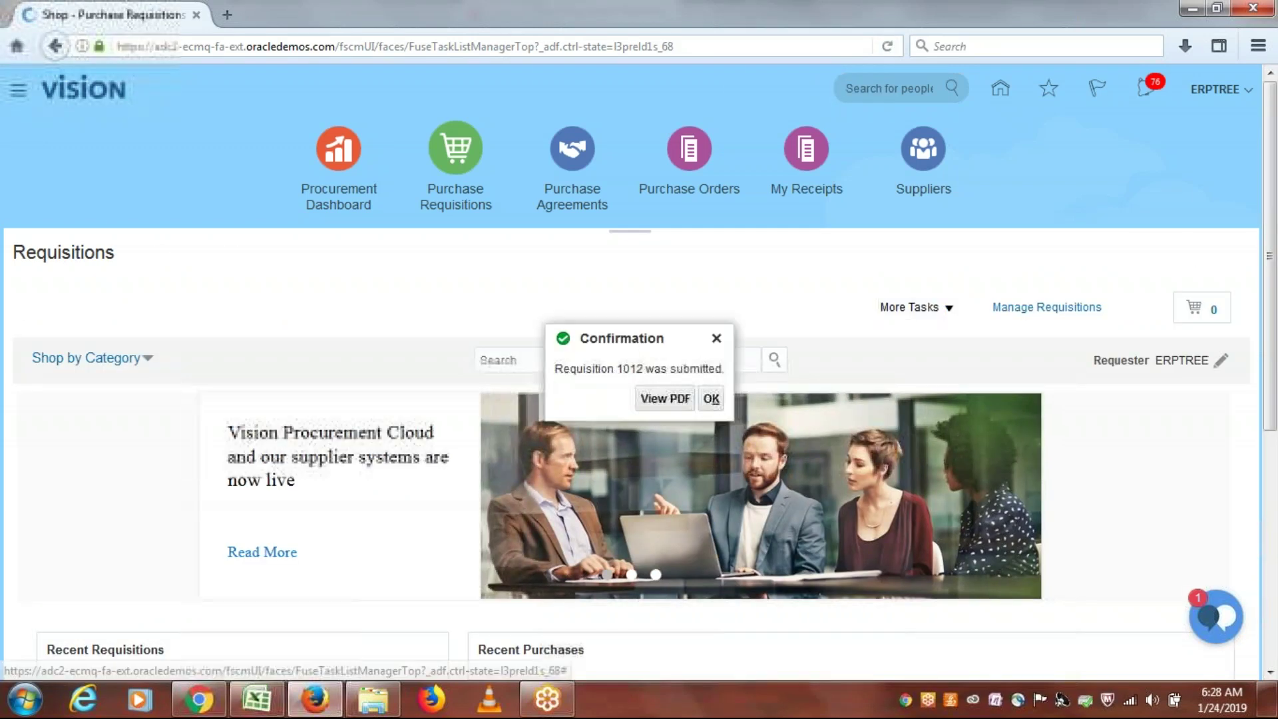
pyautogui.click(711, 399)
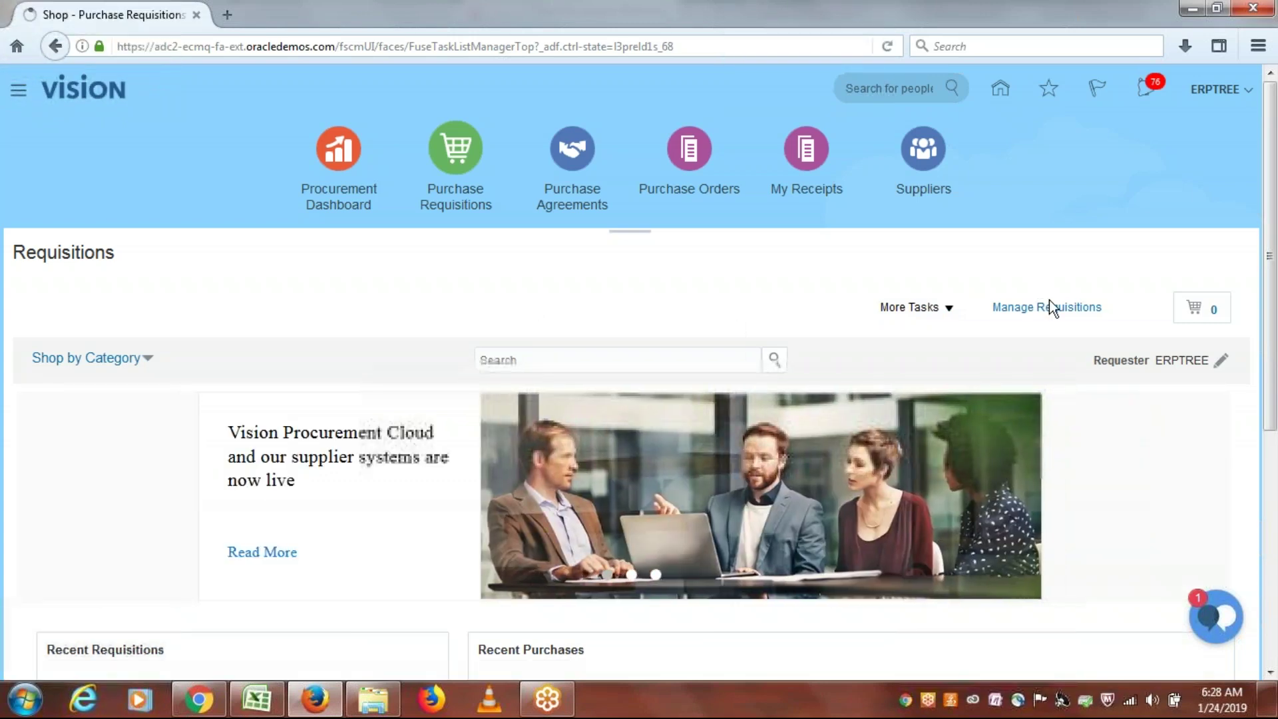
# Step: List the entered requisitions to check 1012 is pending approval, then sign out of the requester account
pyautogui.click(1047, 307)
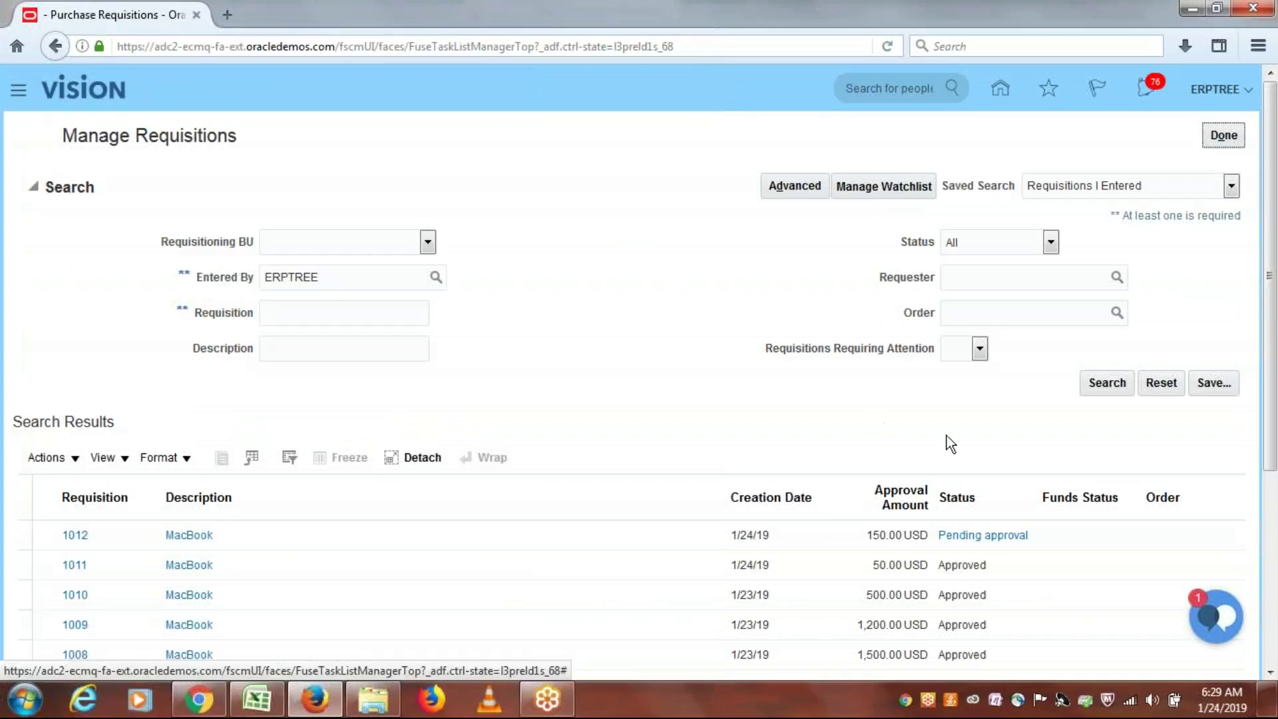
pyautogui.click(1095, 385)
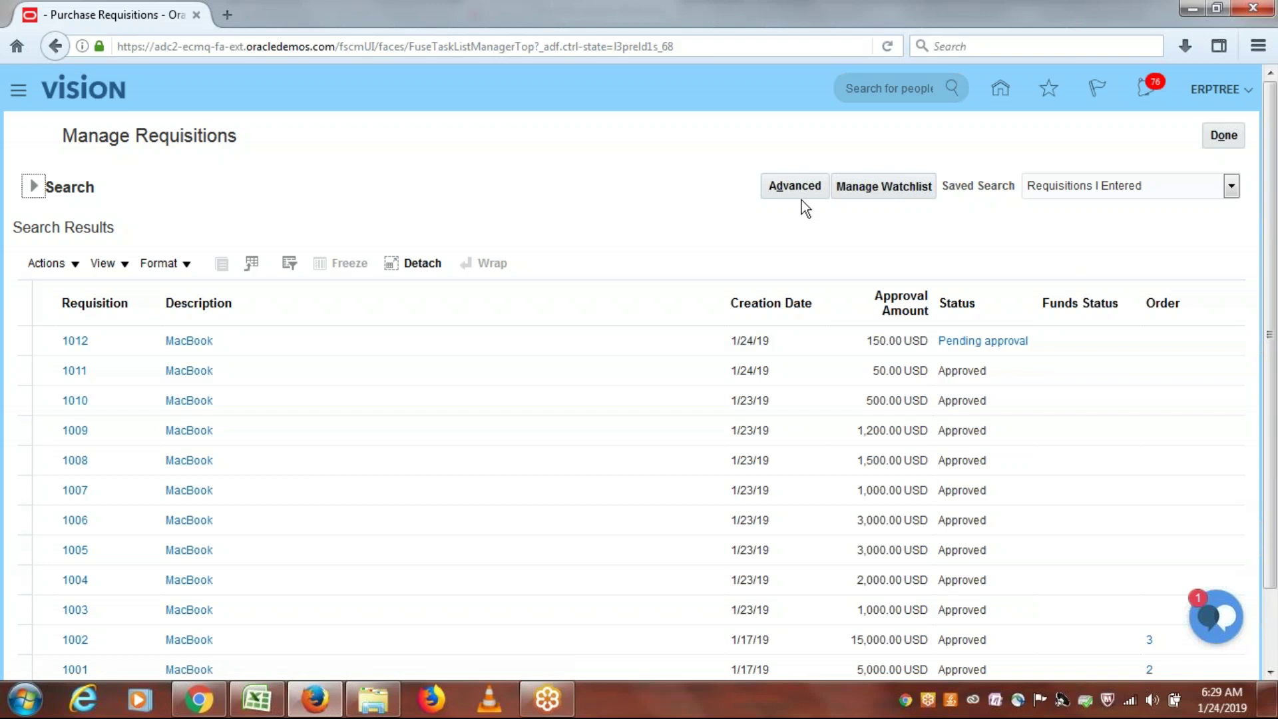
pyautogui.click(684, 209)
pyautogui.click(1215, 89)
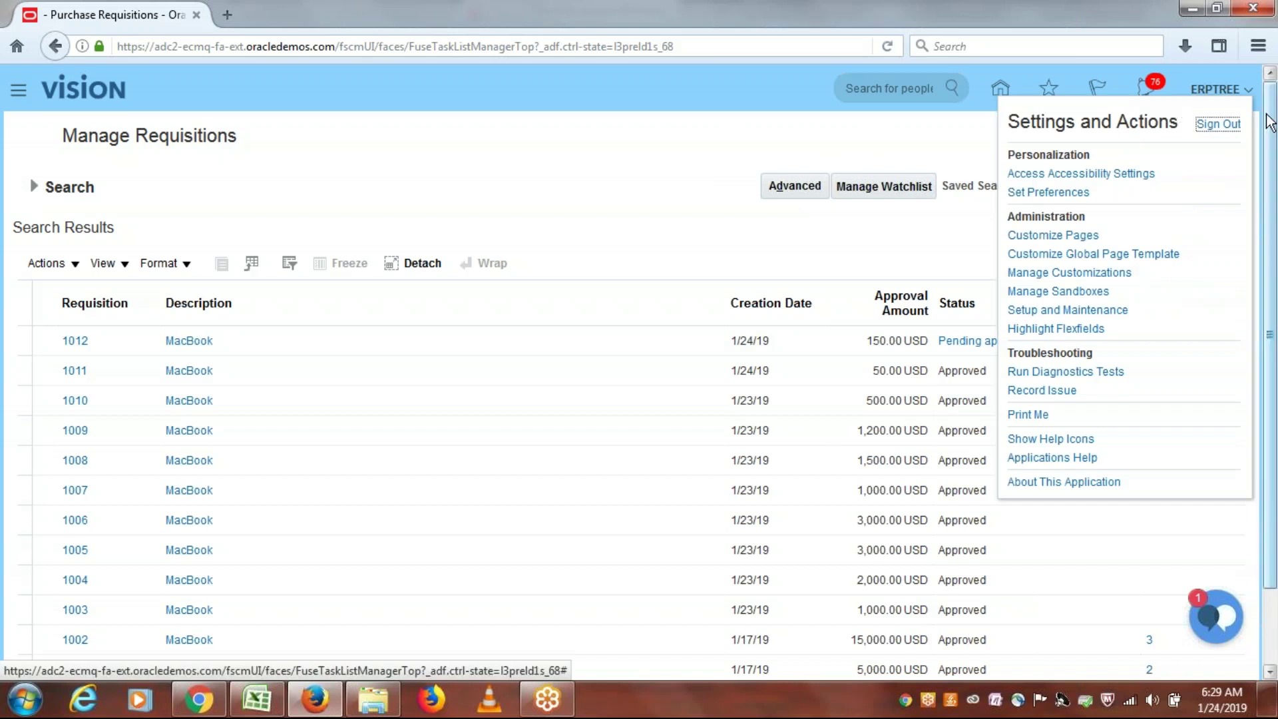
pyautogui.click(1226, 133)
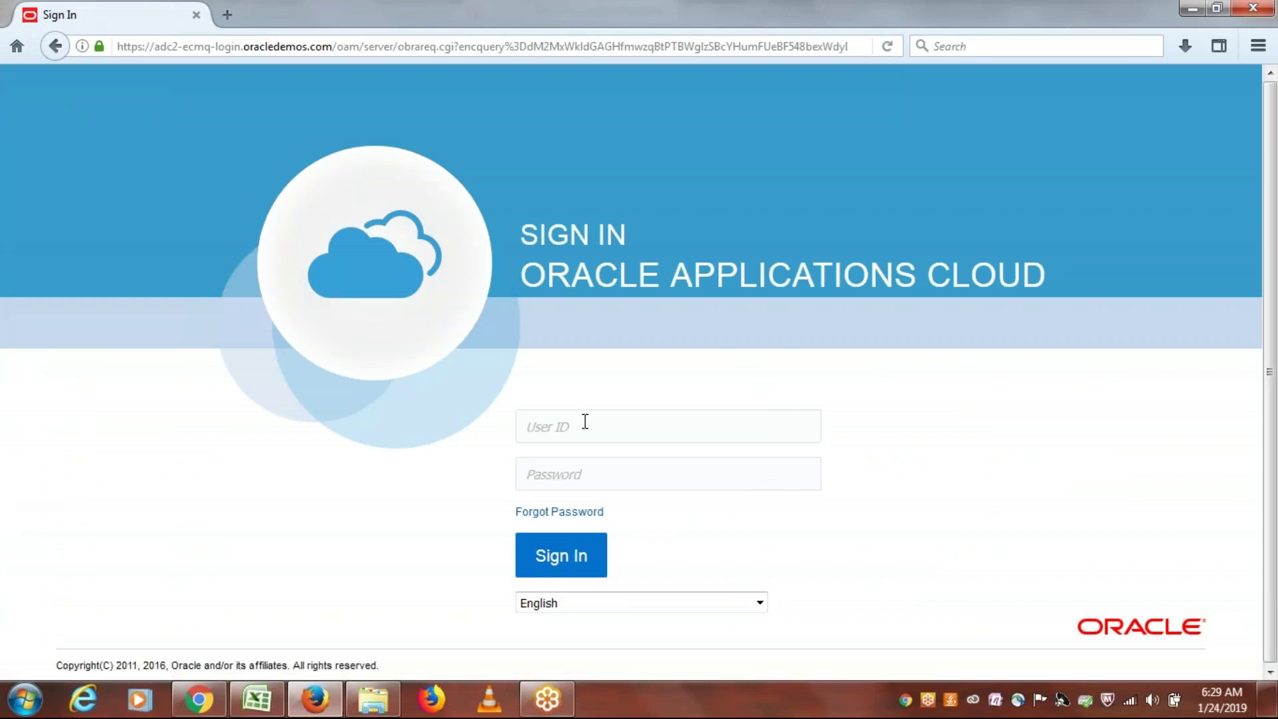
# Step: Sign in with the manager's user ID and password
pyautogui.write('erptreemgr')
pyautogui.press('Tab')
pyautogui.write('********')
pyautogui.click(558, 553)
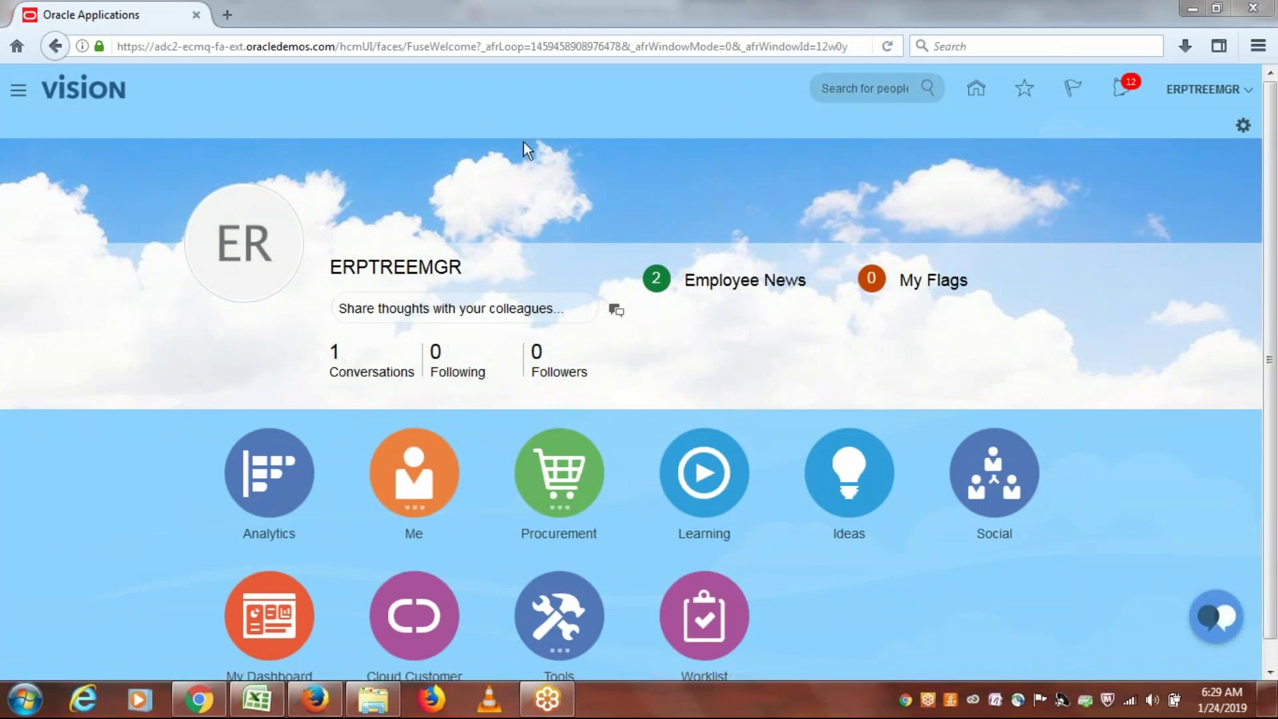
# Step: Approve requisition 1012 from the manager's pending notifications
pyautogui.click(1122, 88)
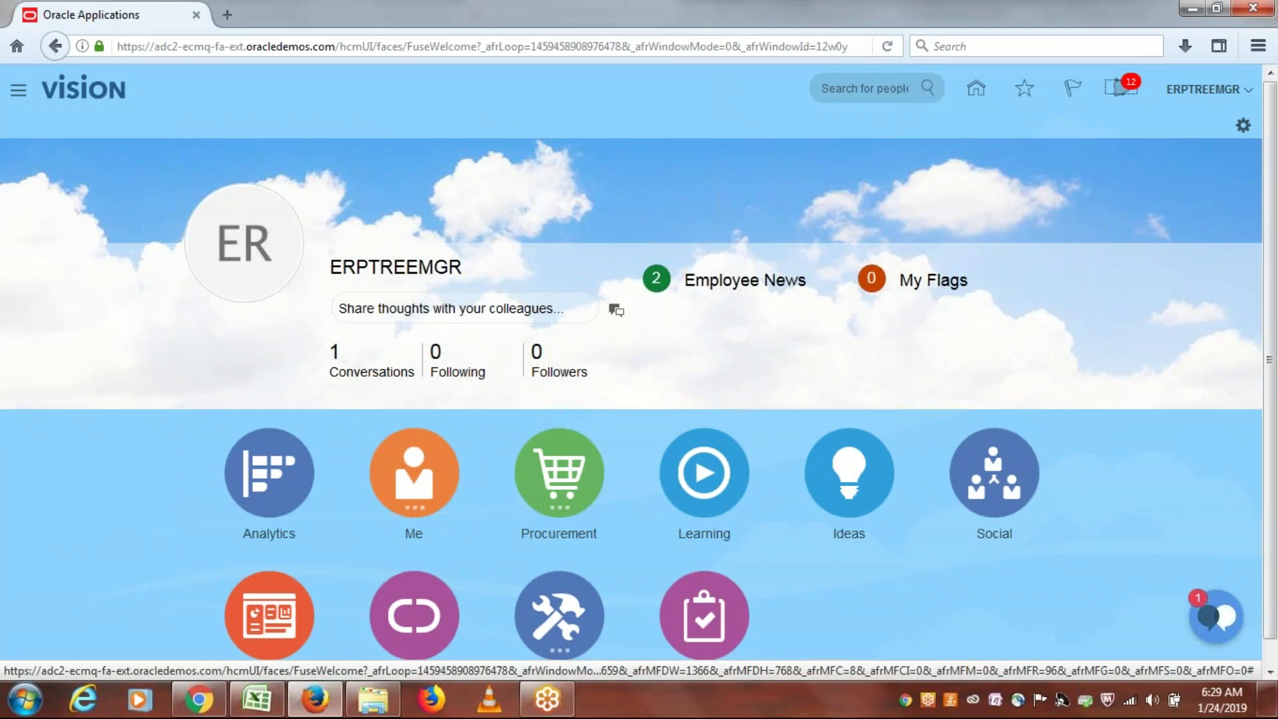
pyautogui.click(1122, 87)
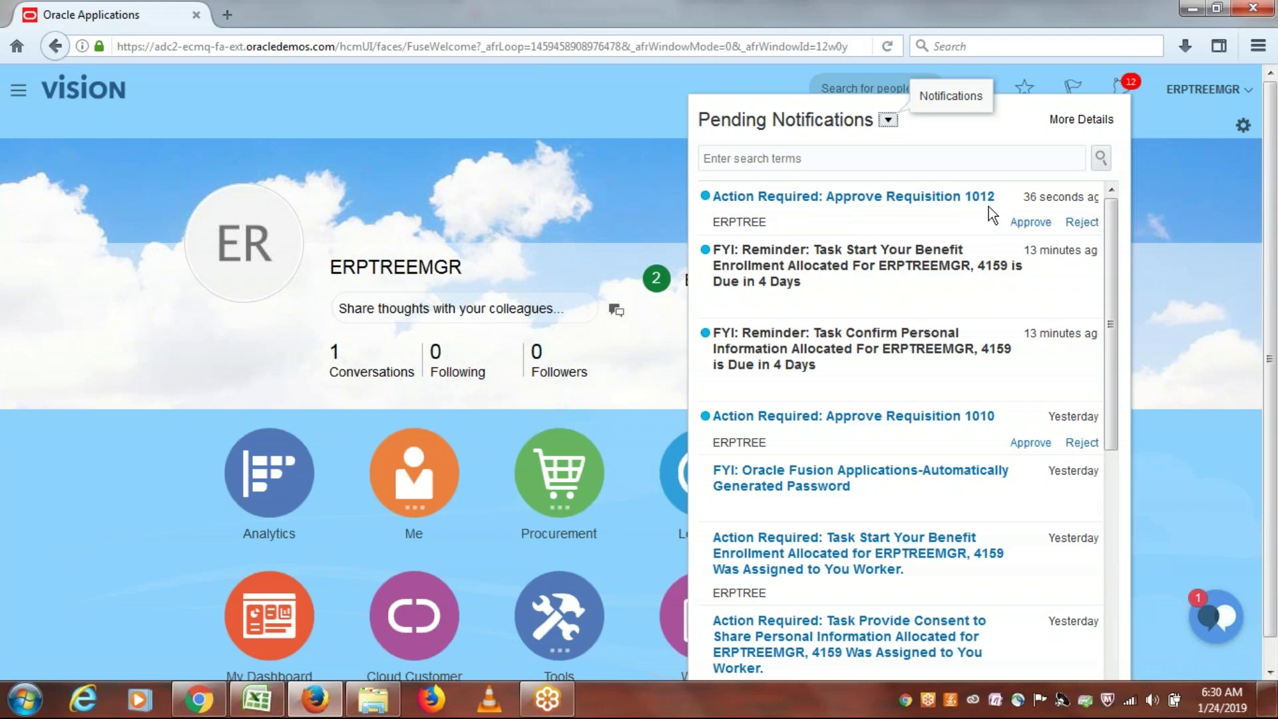
pyautogui.click(1029, 224)
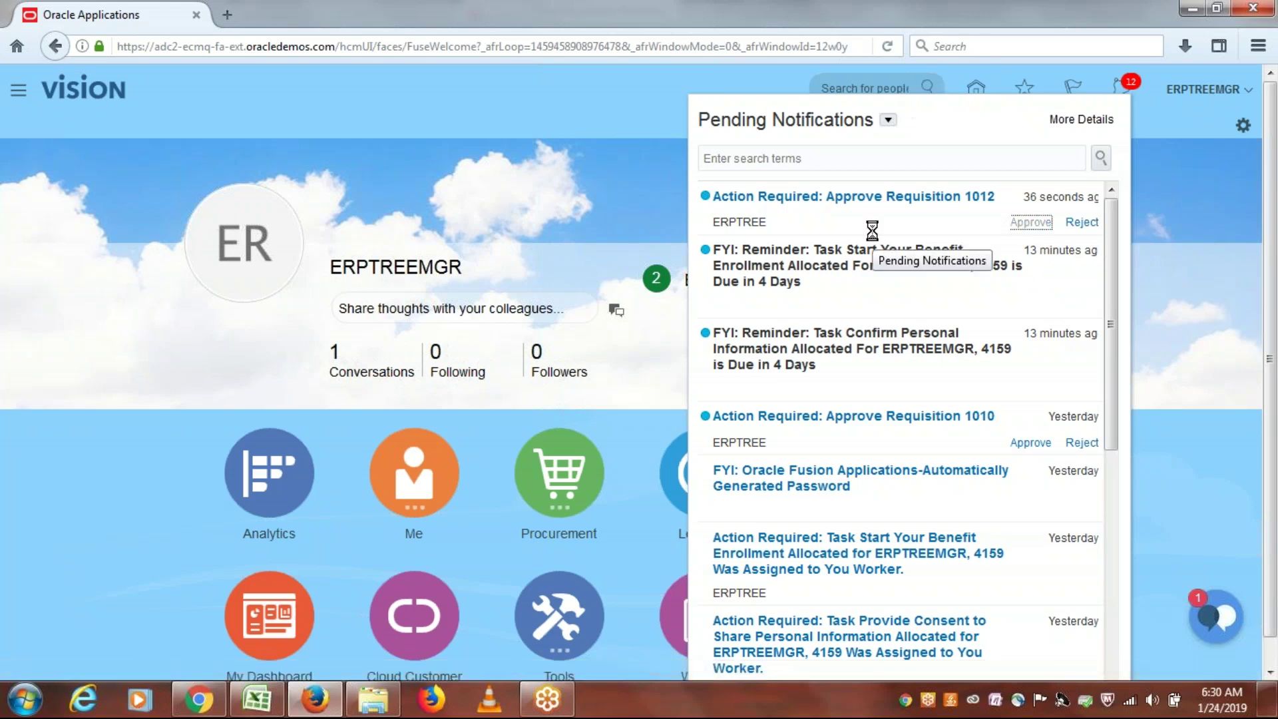
pyautogui.click(1224, 95)
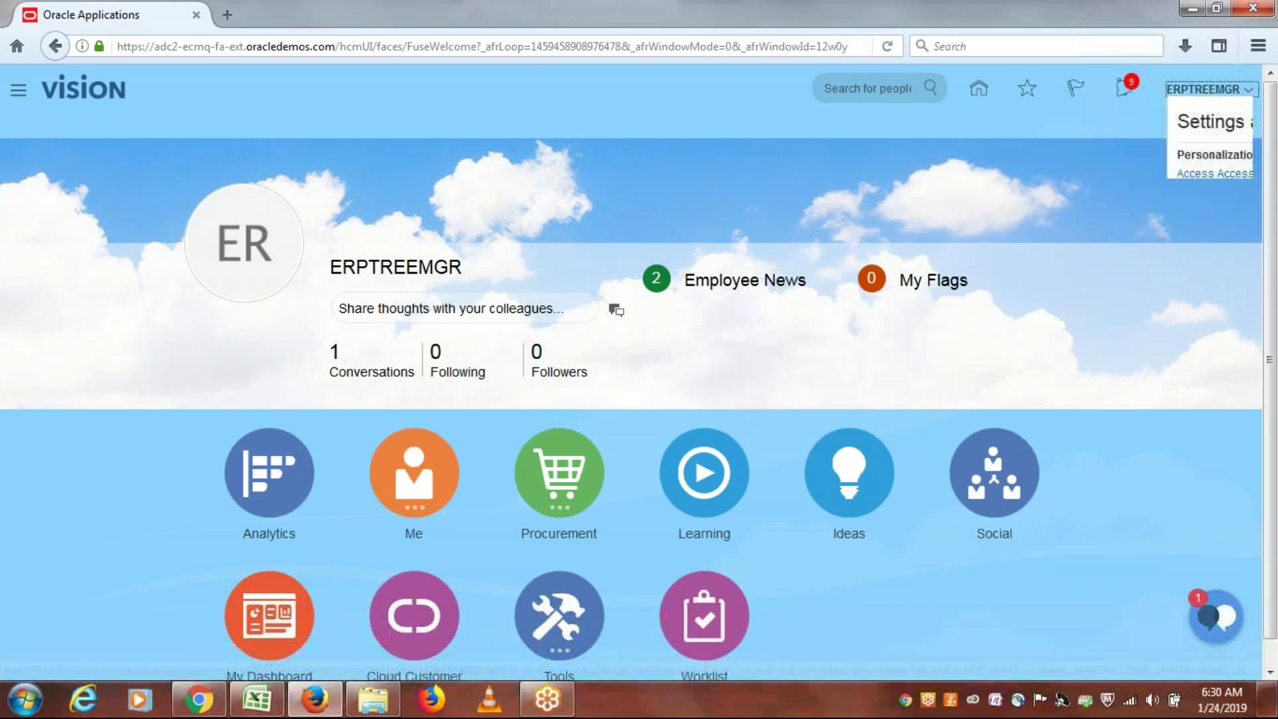
# Step: Sign out the manager, log back in as the requester, and go to Purchase Requisitions via the Navigator
pyautogui.click(1217, 125)
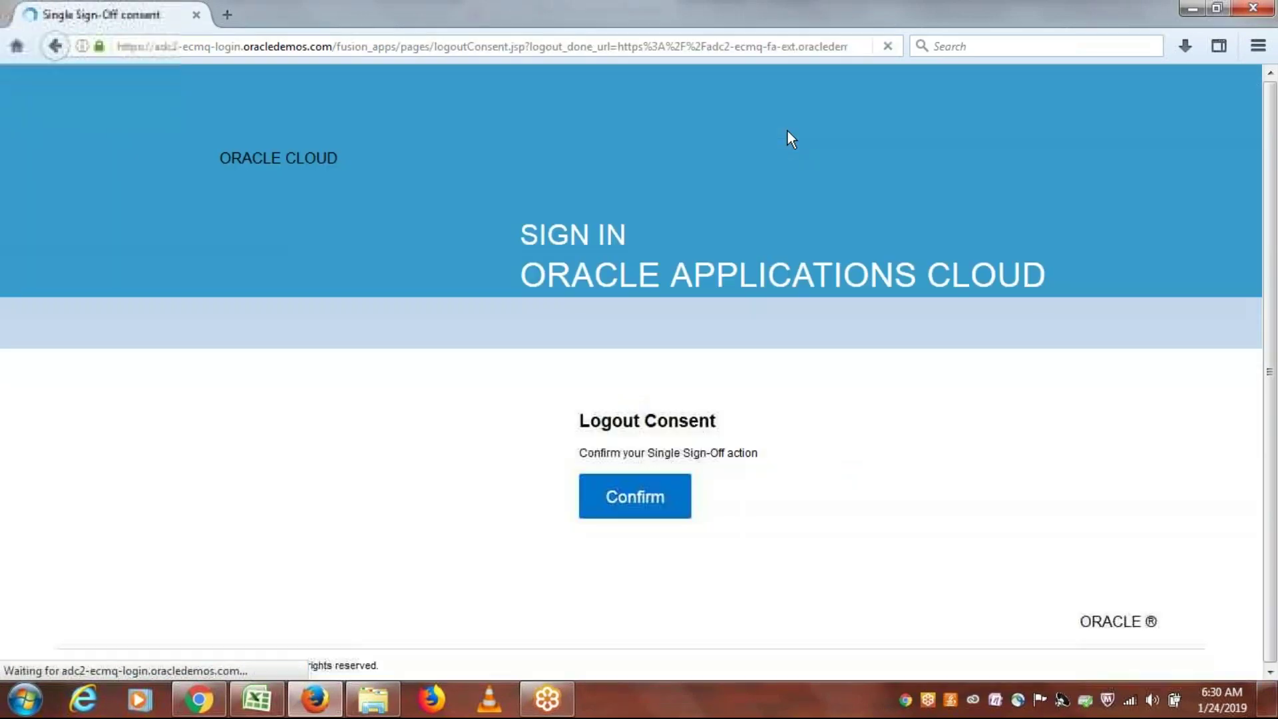
pyautogui.click(657, 494)
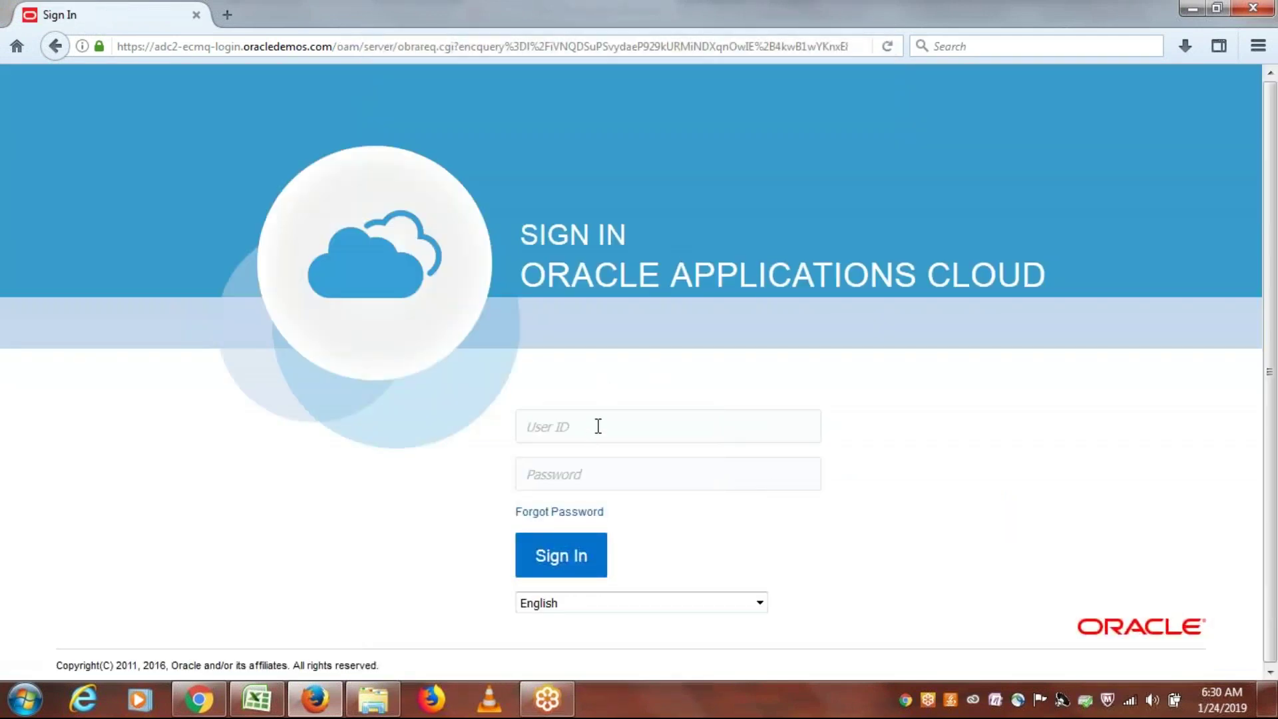
pyautogui.write('erptree')
pyautogui.write('•••••••')
pyautogui.write('•')
pyautogui.press('Return')
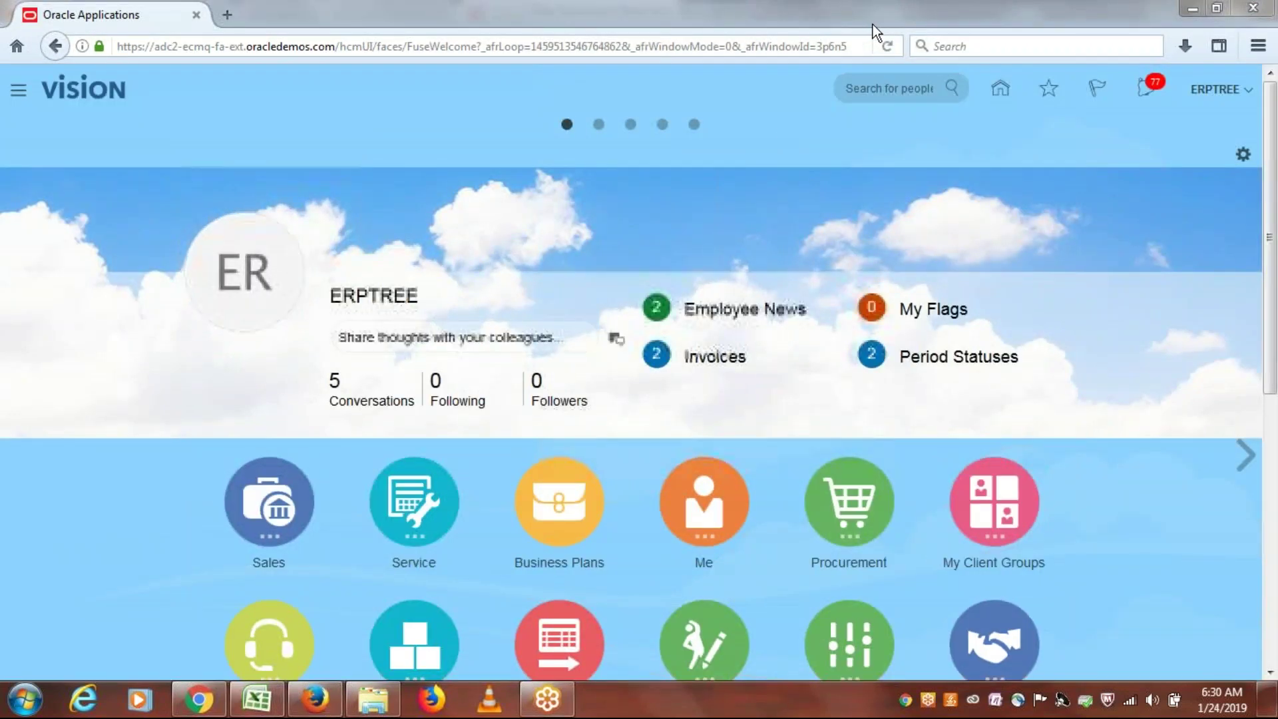
pyautogui.click(20, 91)
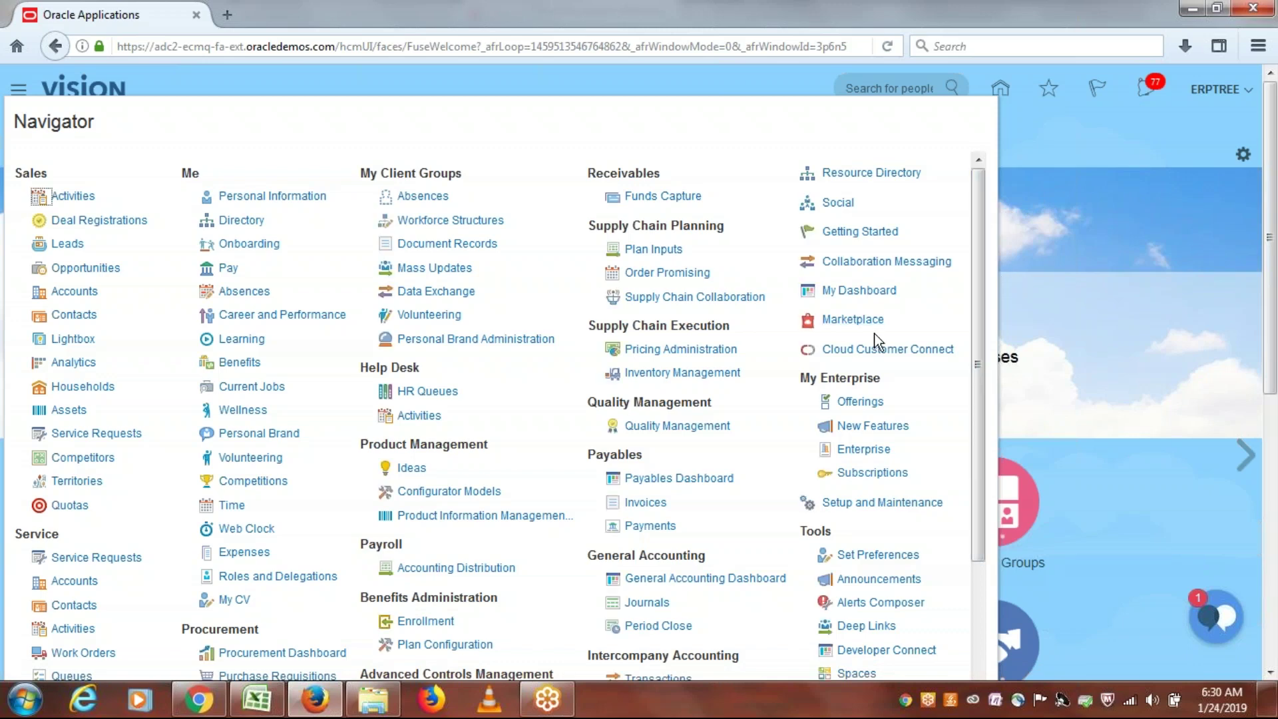
pyautogui.click(306, 680)
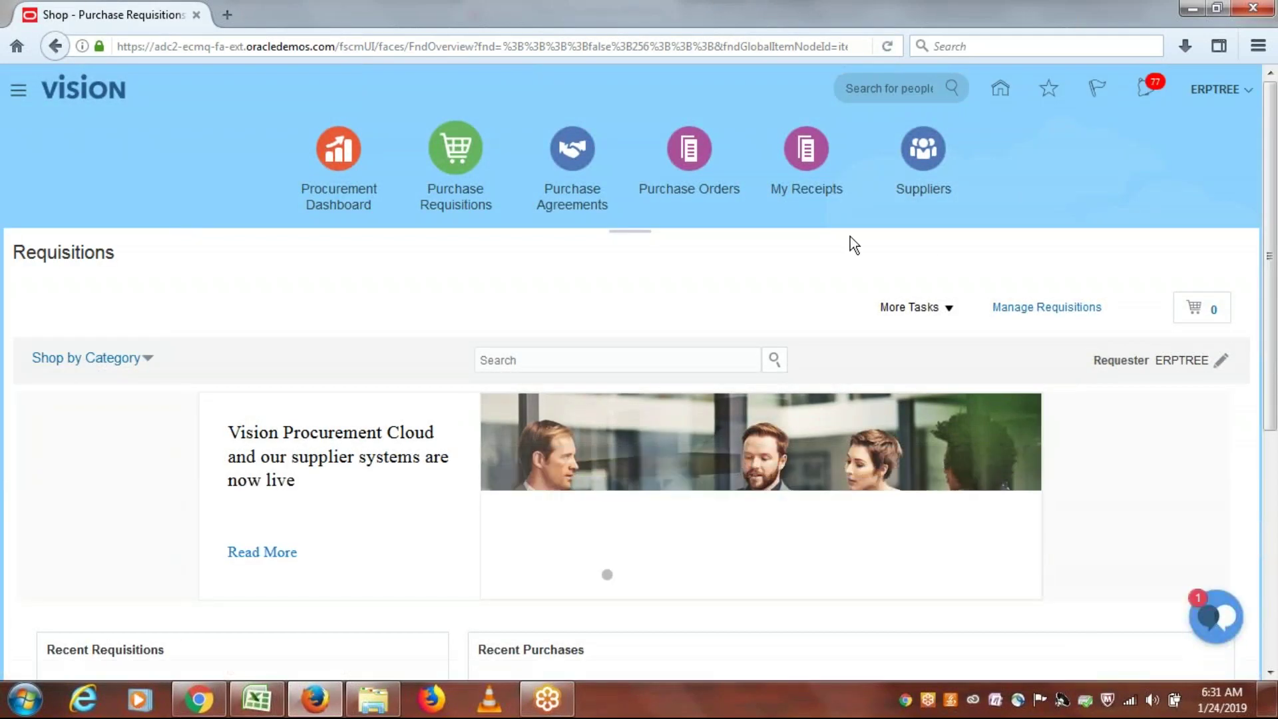
# Step: Open requisition 1012 from Manage Requisitions and review its document history showing the manager's approval
pyautogui.click(1051, 316)
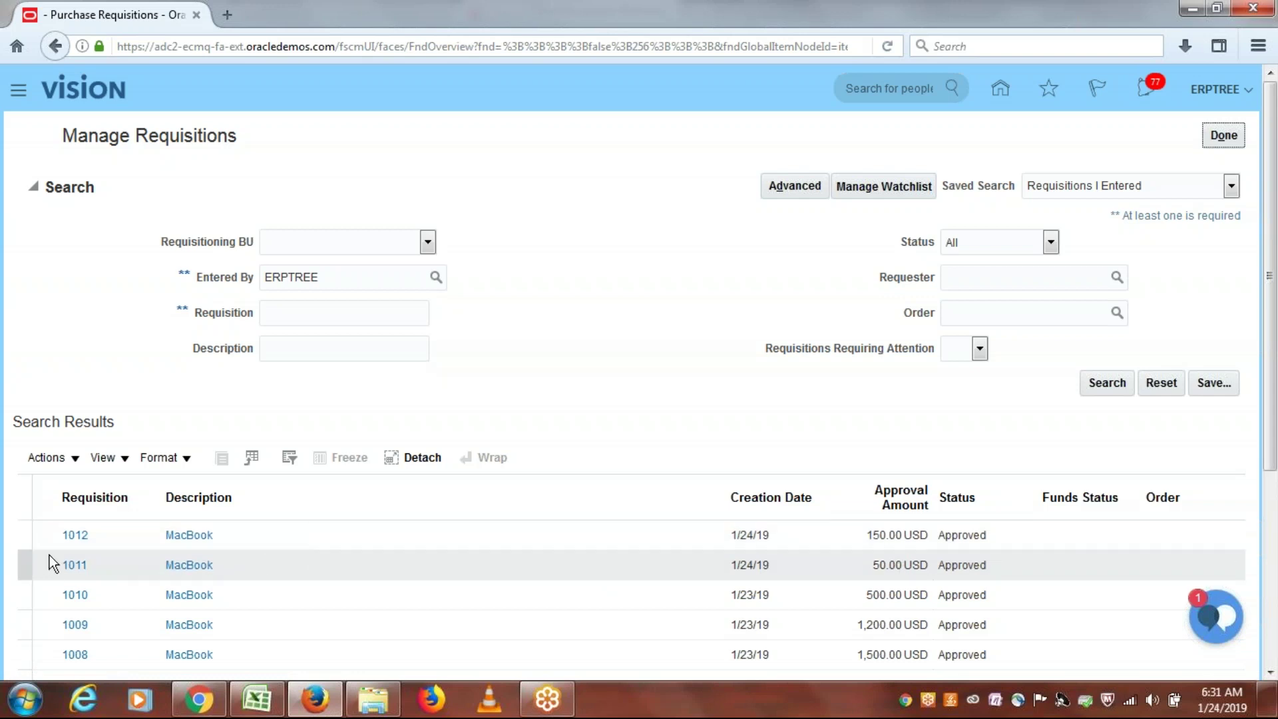
pyautogui.click(75, 535)
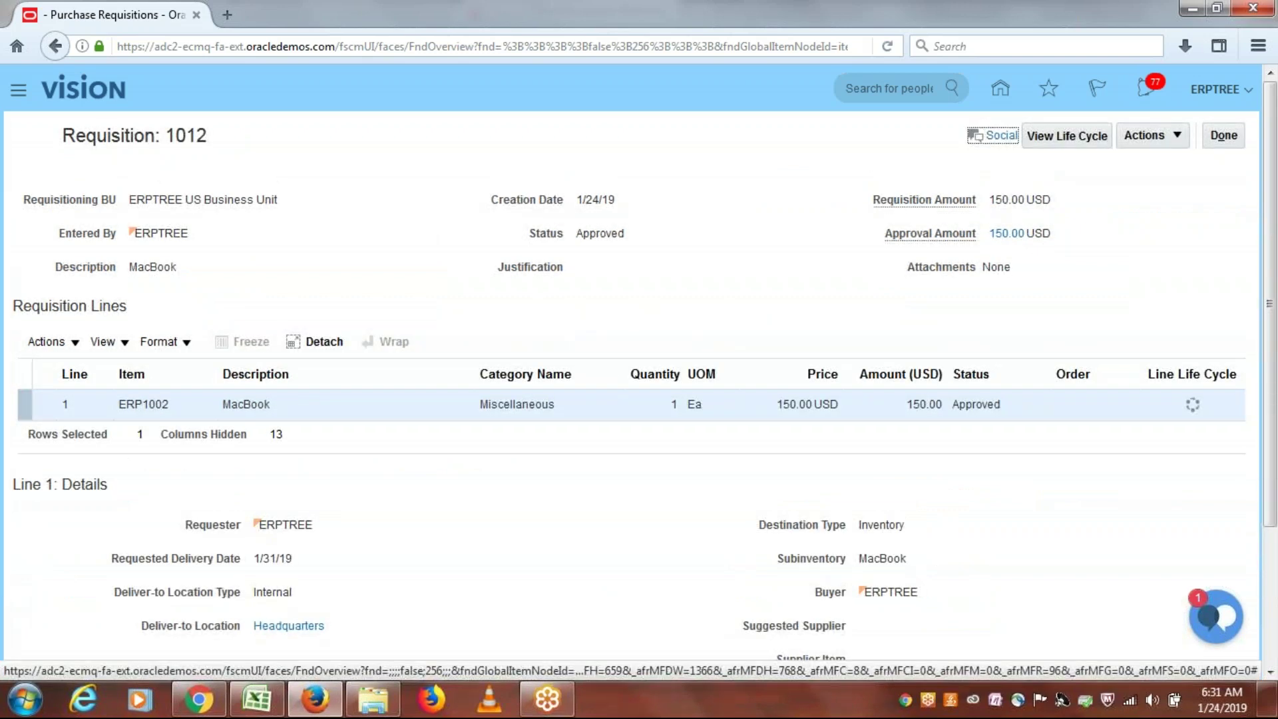
pyautogui.click(1177, 137)
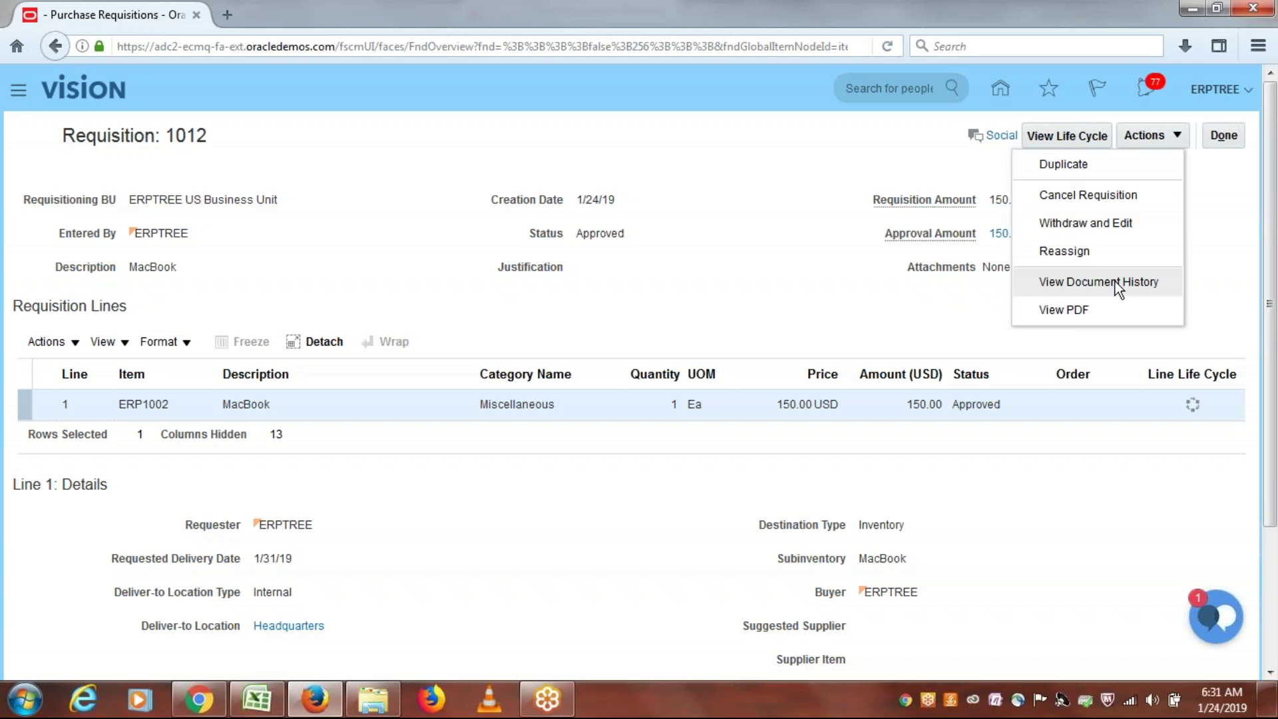
pyautogui.click(1116, 283)
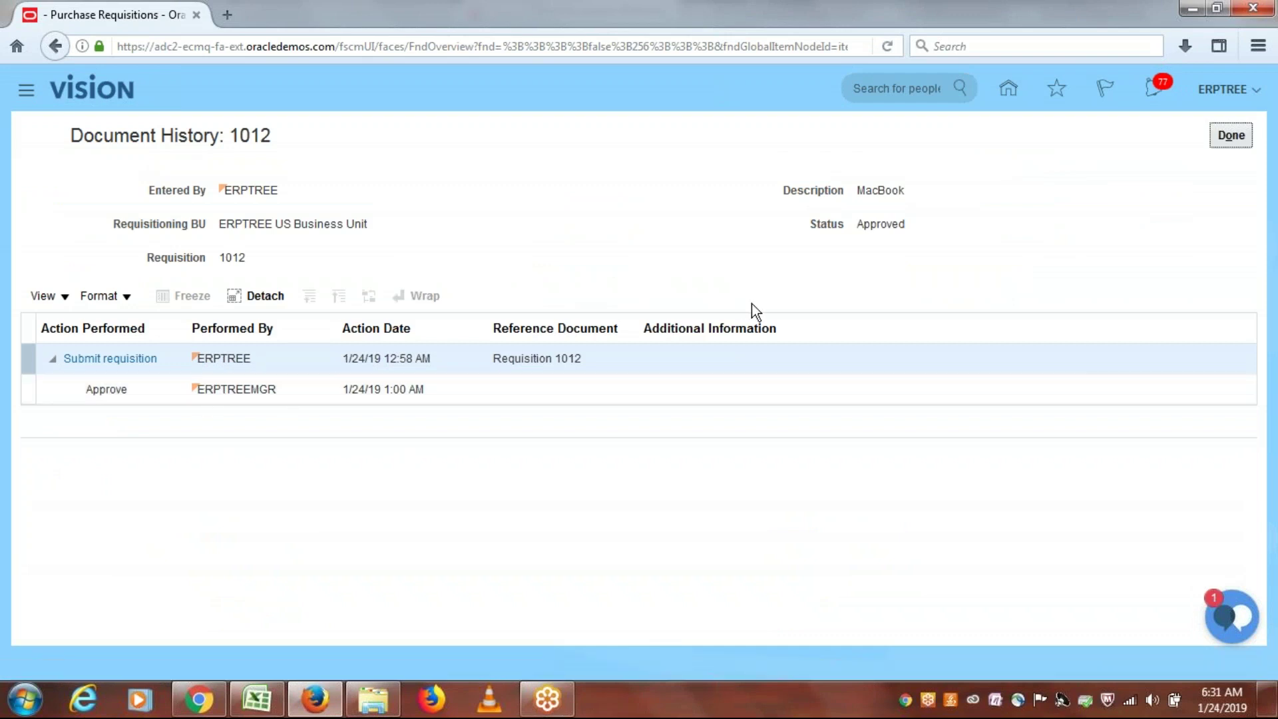
pyautogui.click(1232, 135)
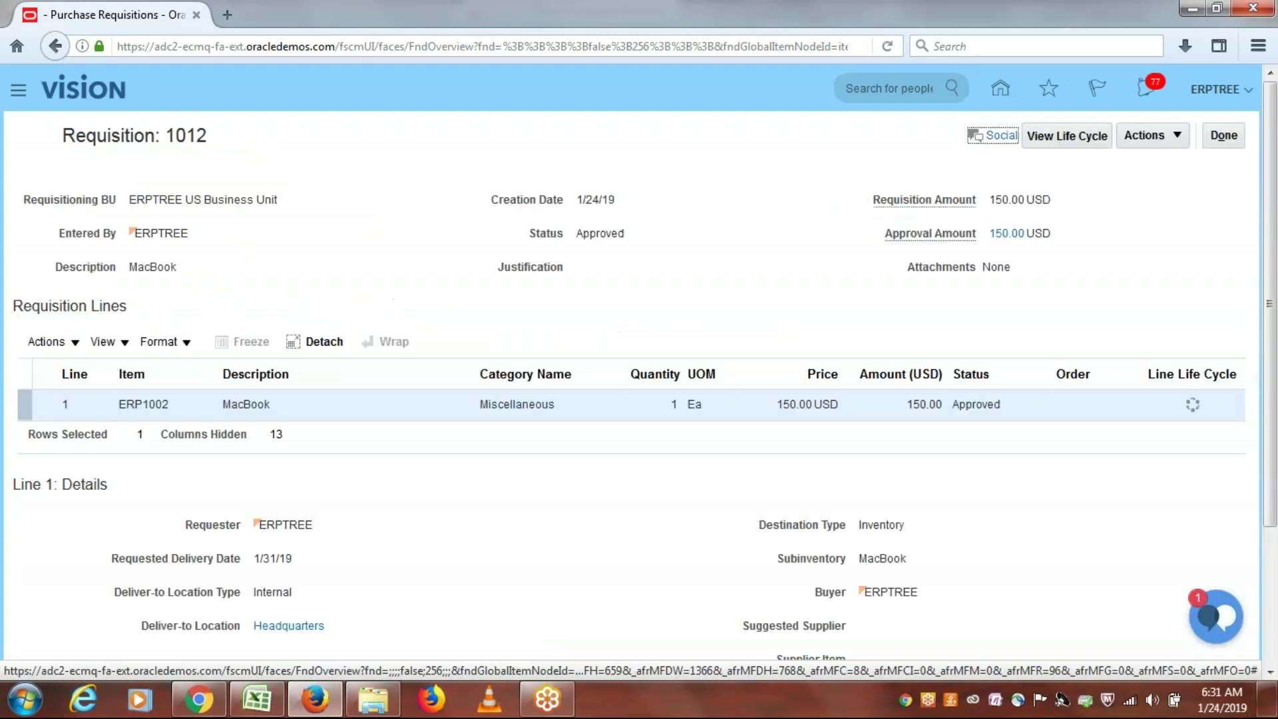
pyautogui.click(1223, 135)
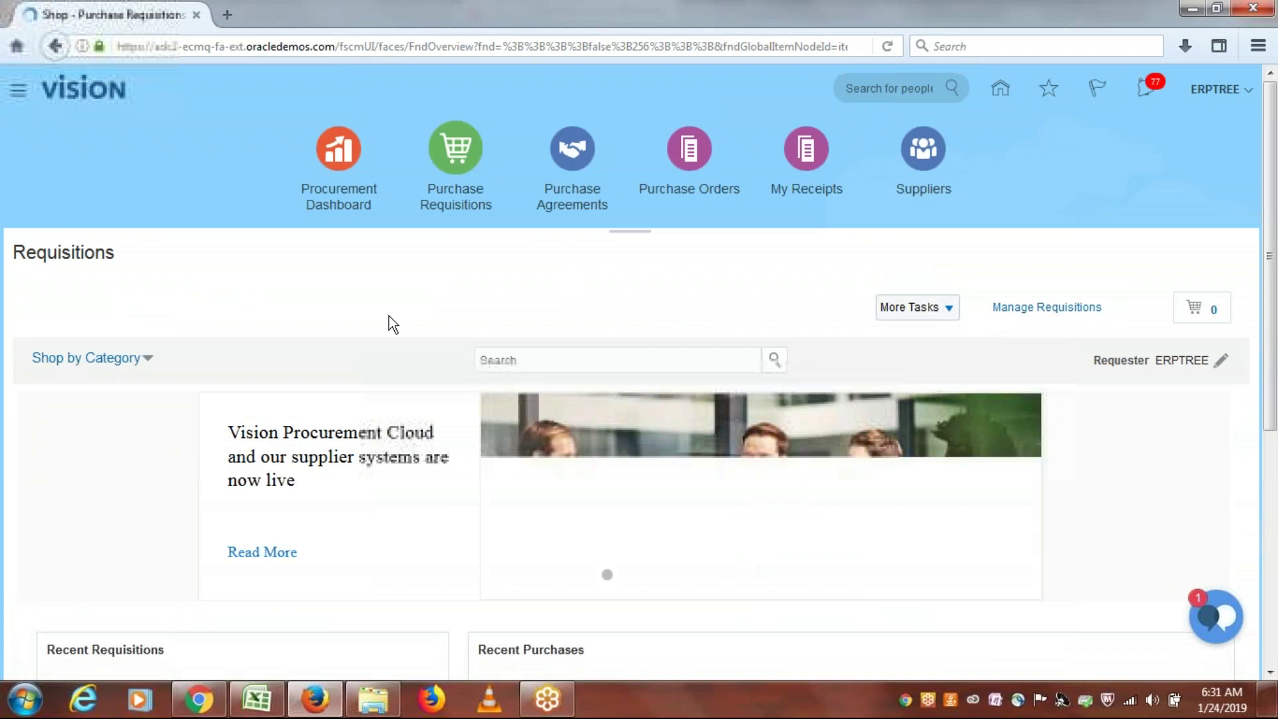
# Step: Type 'Single Approver' in A135 of the Purchasing sheet, fill row 135 yellow, and save
pyautogui.click(265, 703)
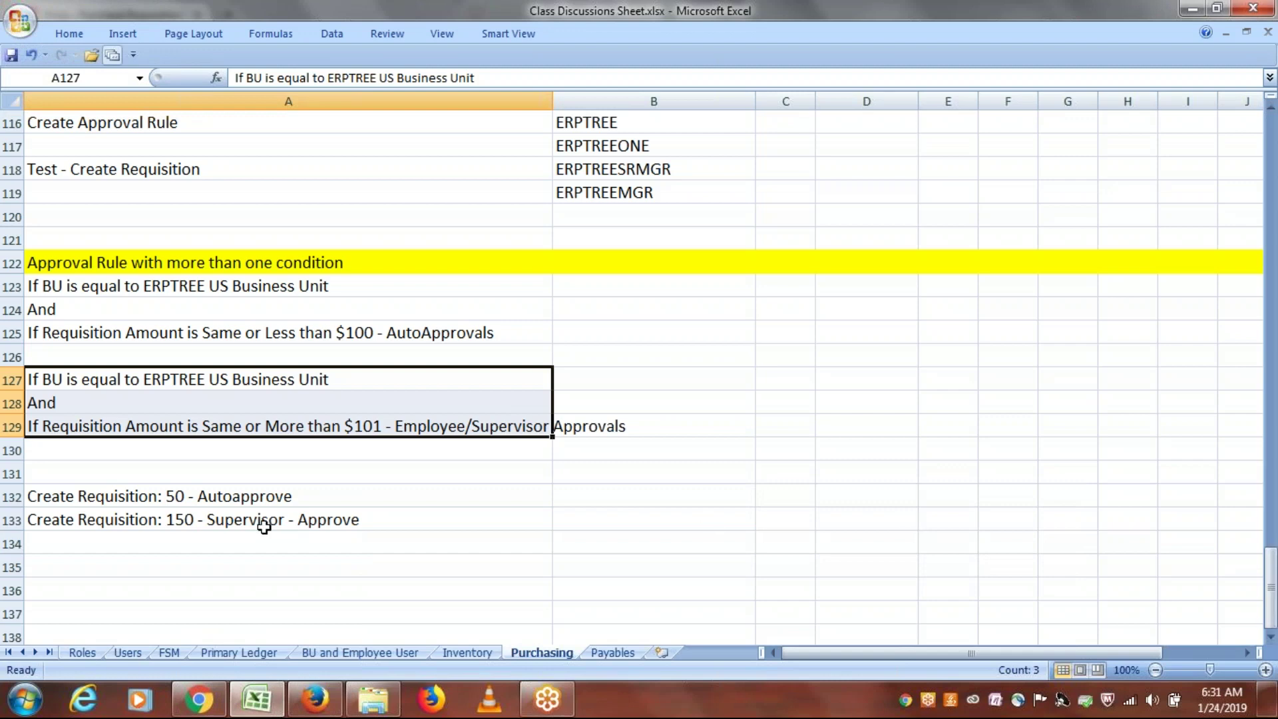
pyautogui.click(147, 568)
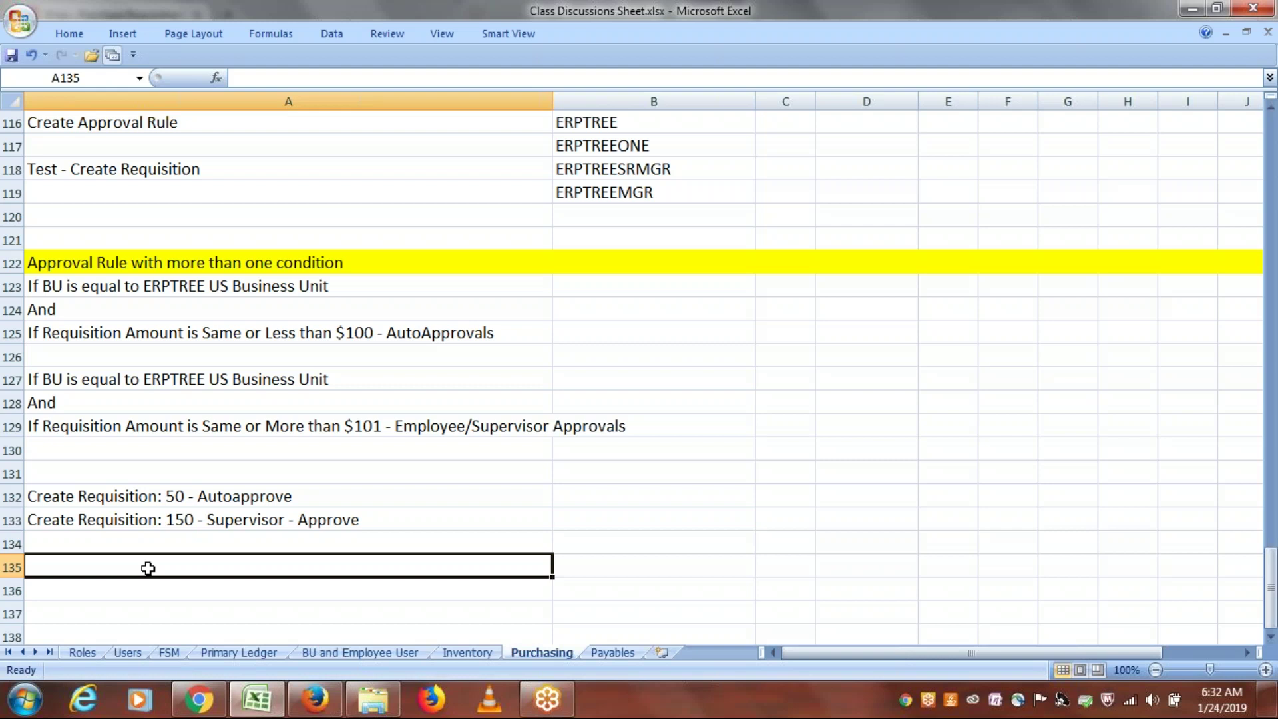
pyautogui.write('Sin')
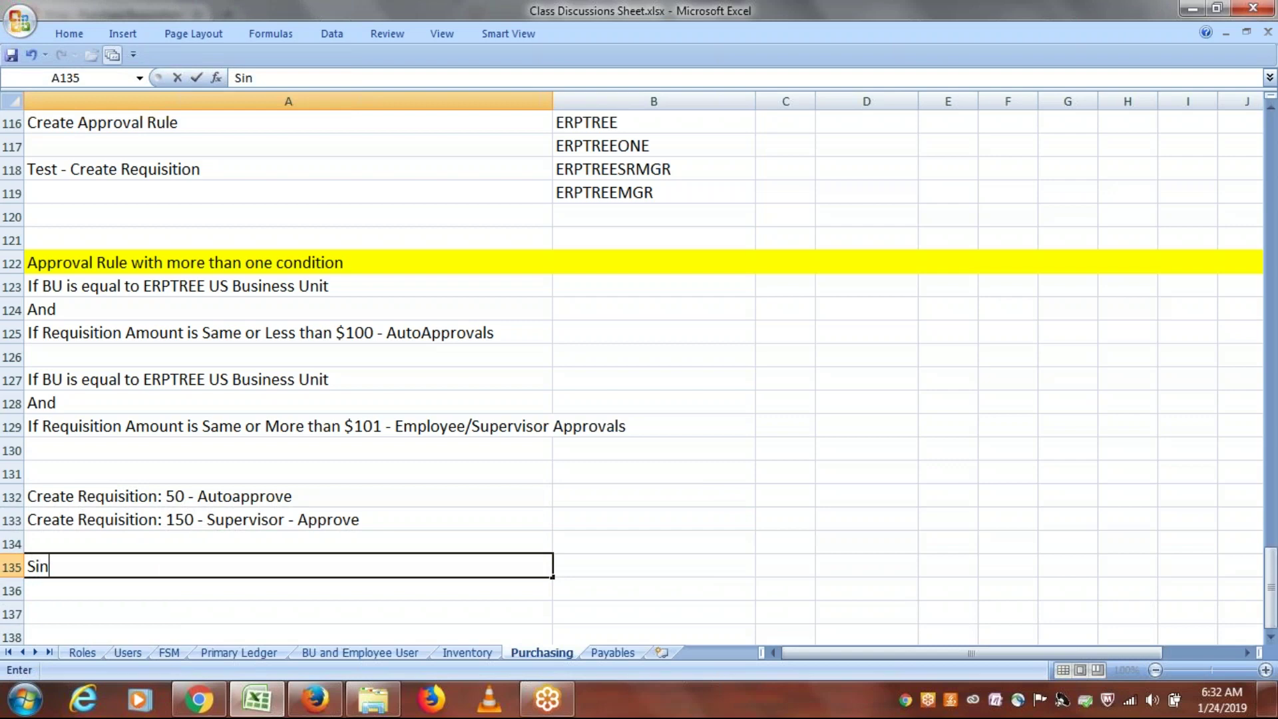
pyautogui.write('gle App')
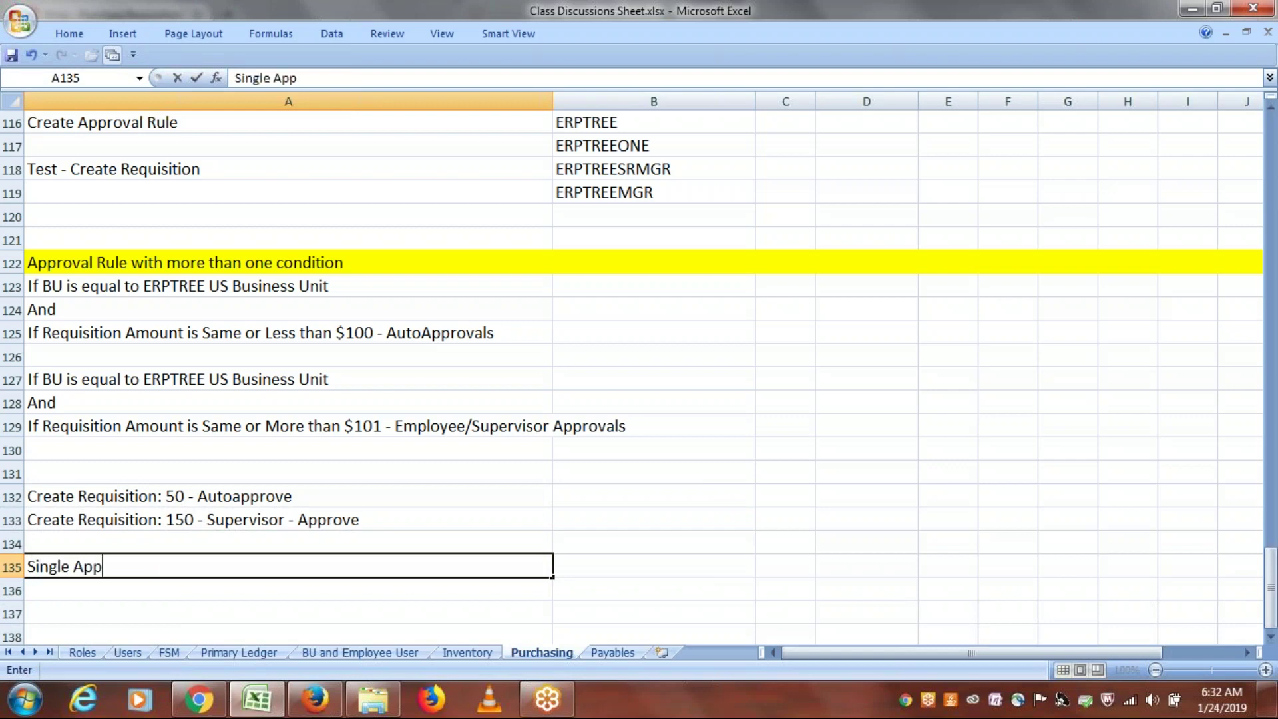
pyautogui.write('rover')
pyautogui.click(12, 566)
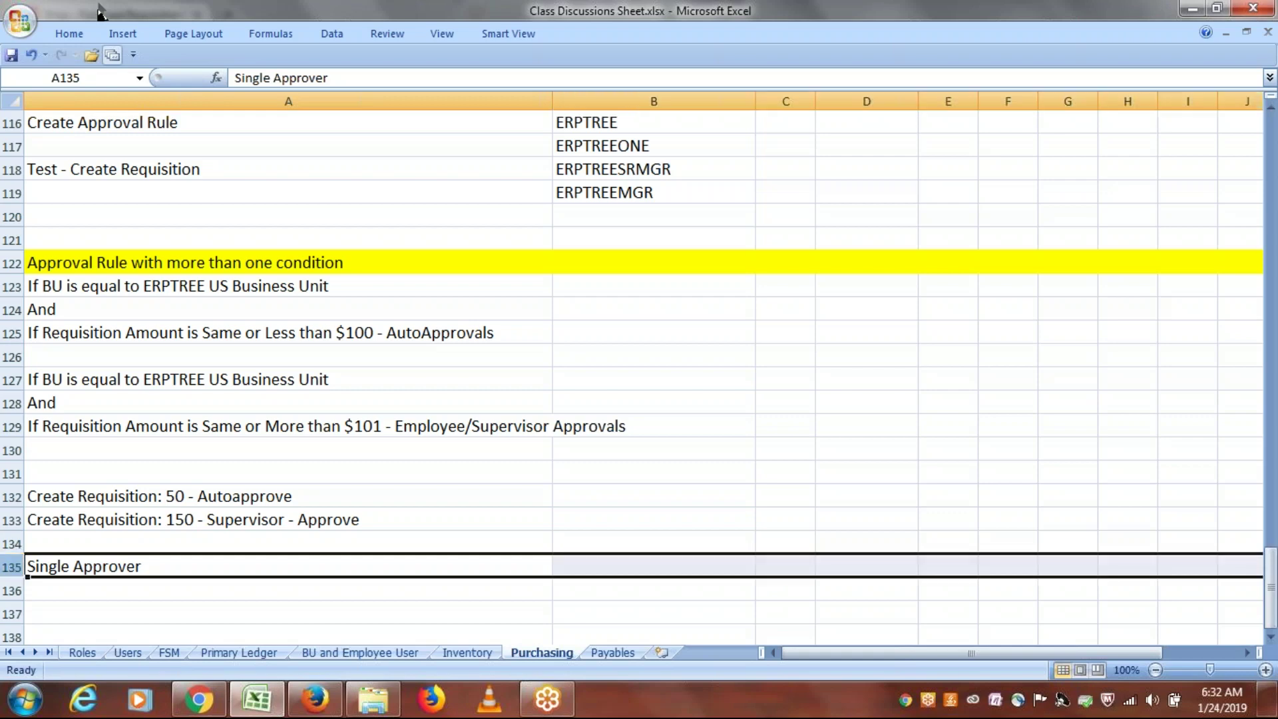
pyautogui.click(70, 33)
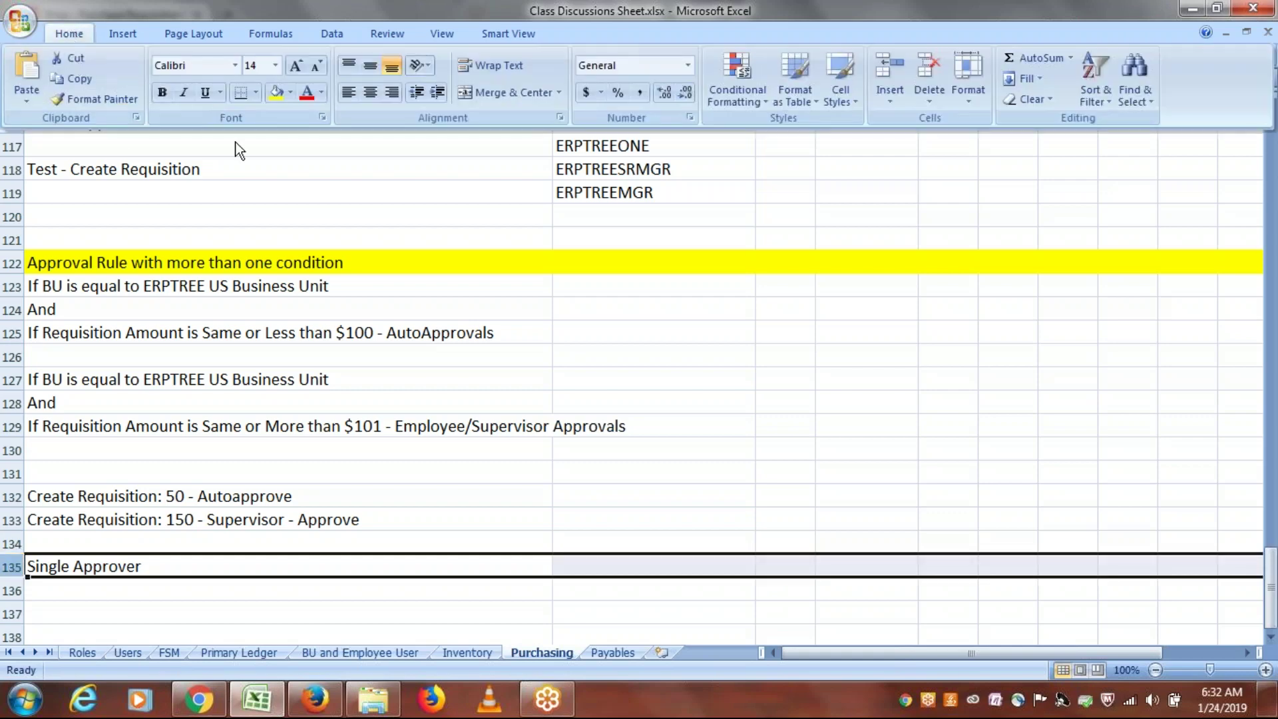
pyautogui.click(275, 97)
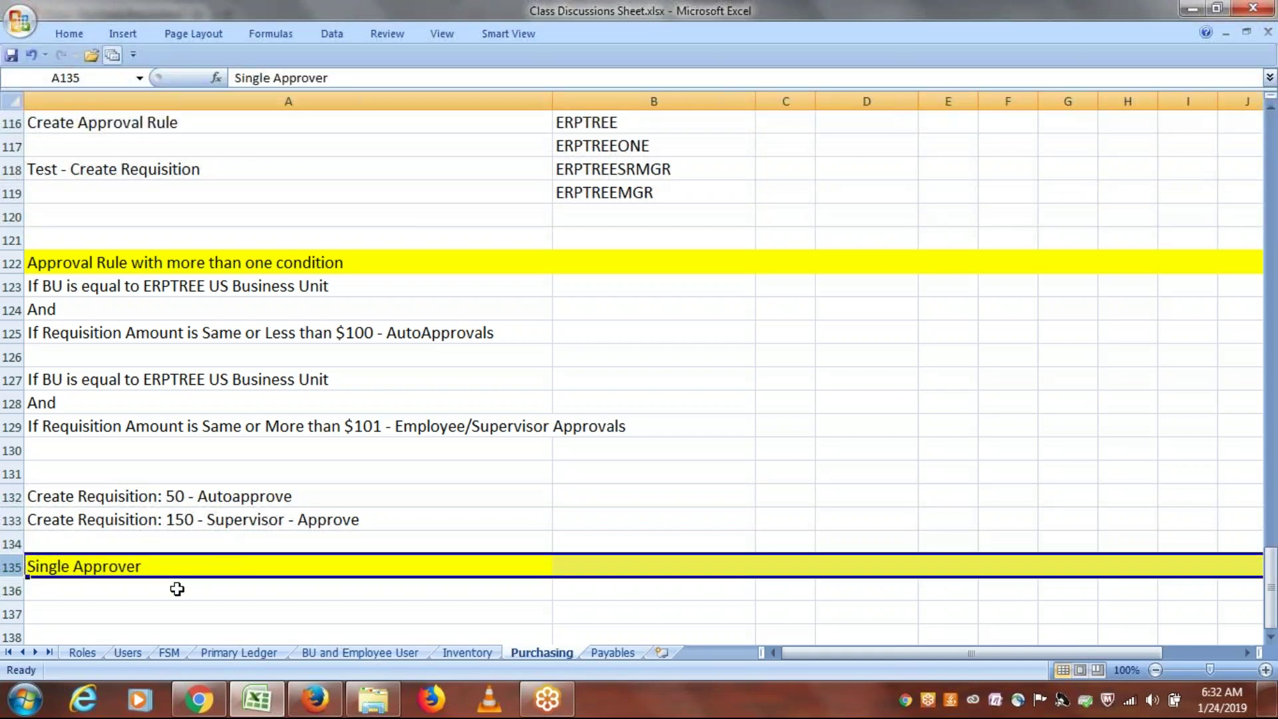
pyautogui.hotkey('ctrl', 's')
pyautogui.click(288, 590)
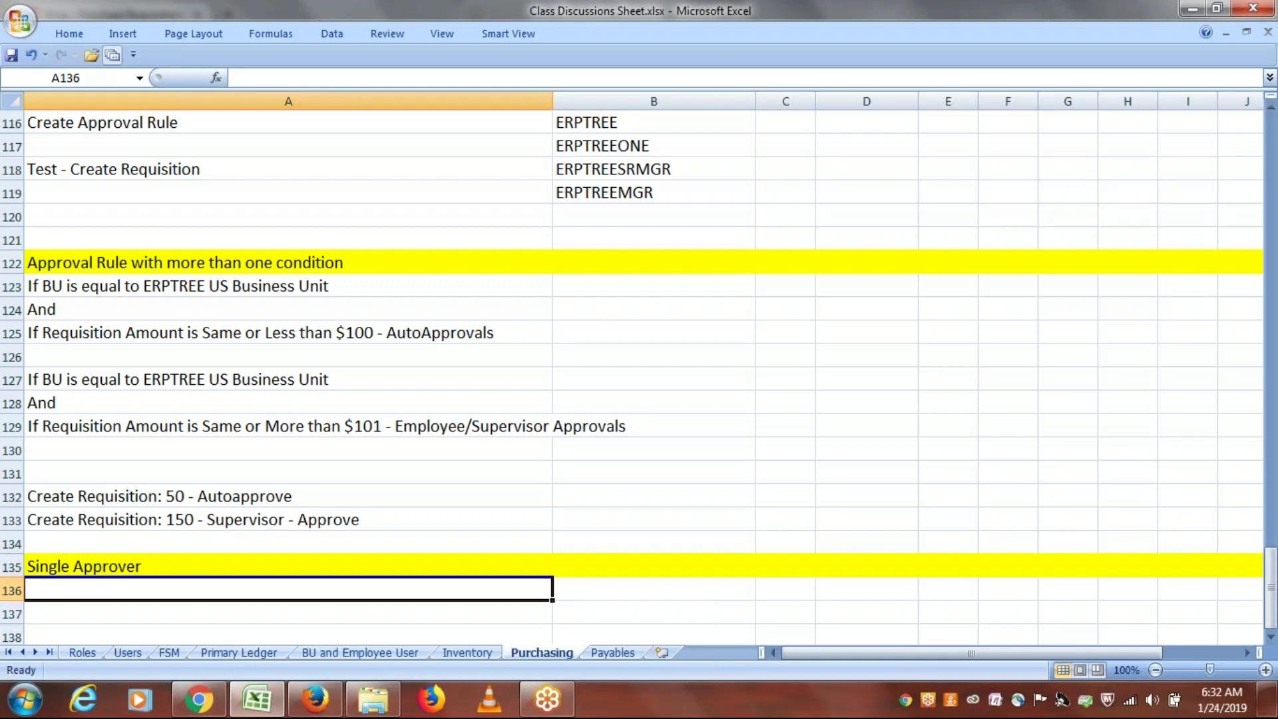
# Step: In Setup and Maintenance, search tasks for 'requisition app' and open Manage Requisition Approvals
pyautogui.click(315, 699)
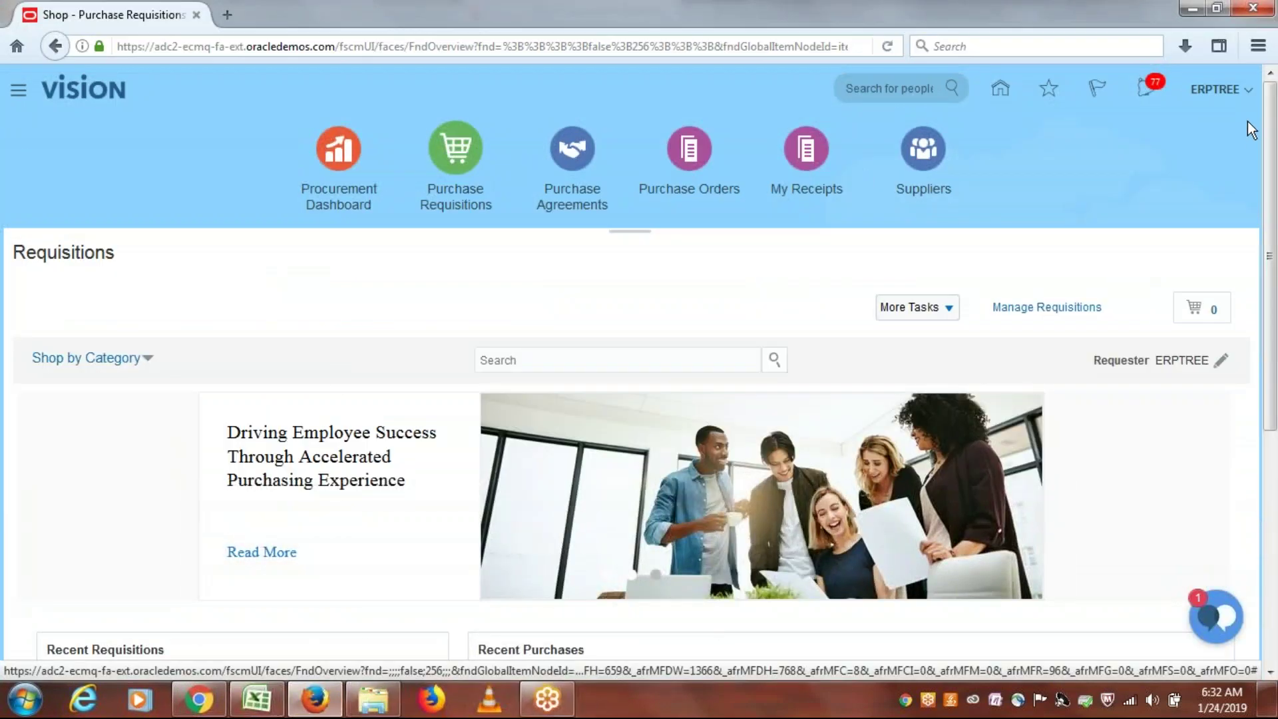
pyautogui.click(1218, 93)
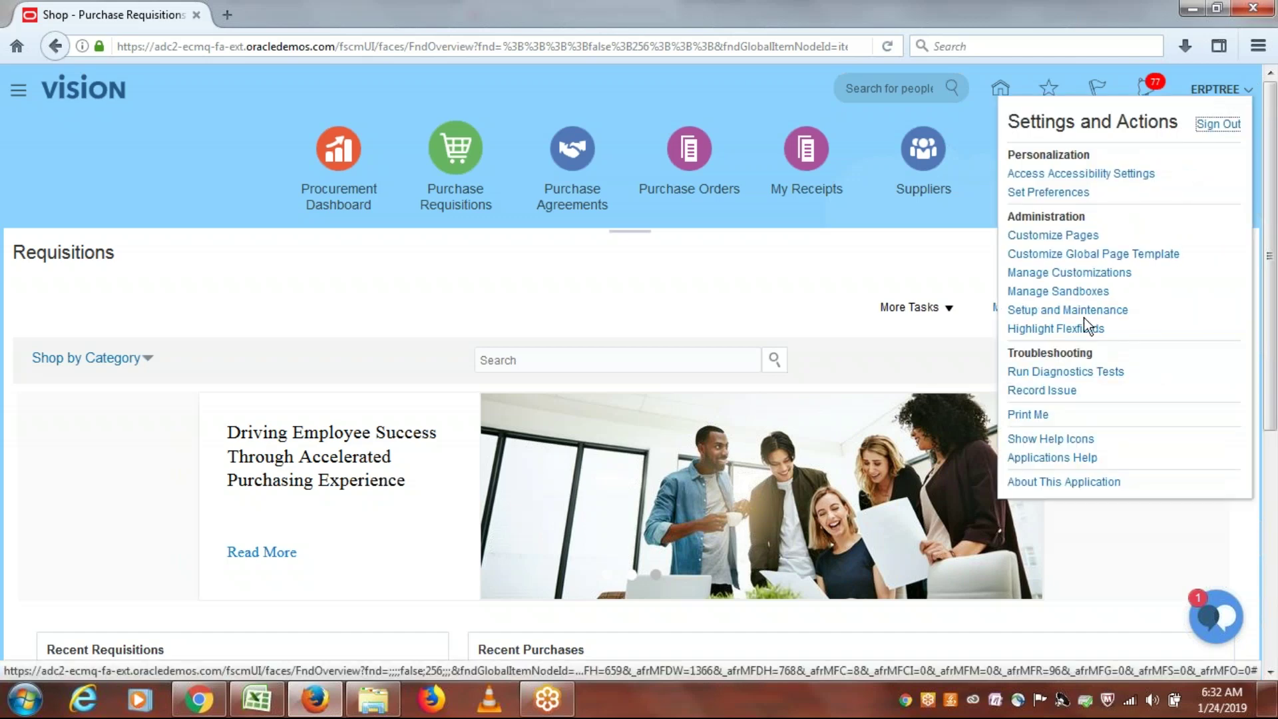
pyautogui.click(1092, 312)
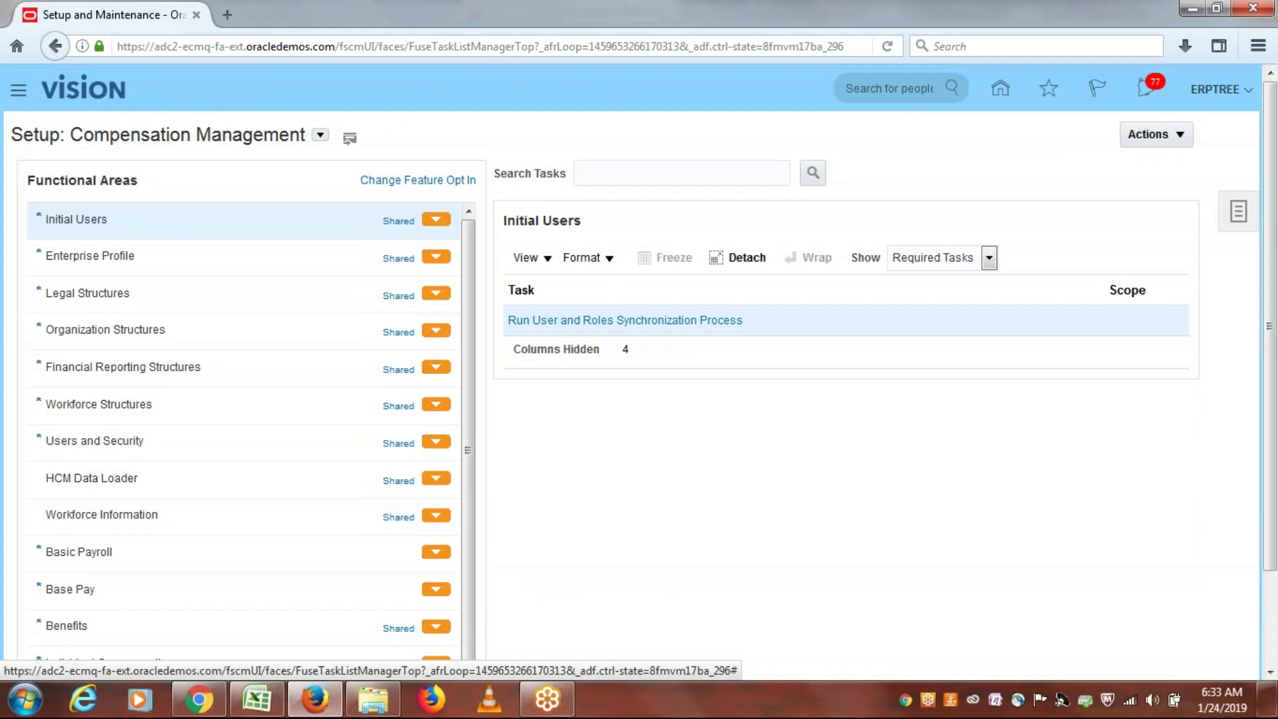
pyautogui.click(1101, 309)
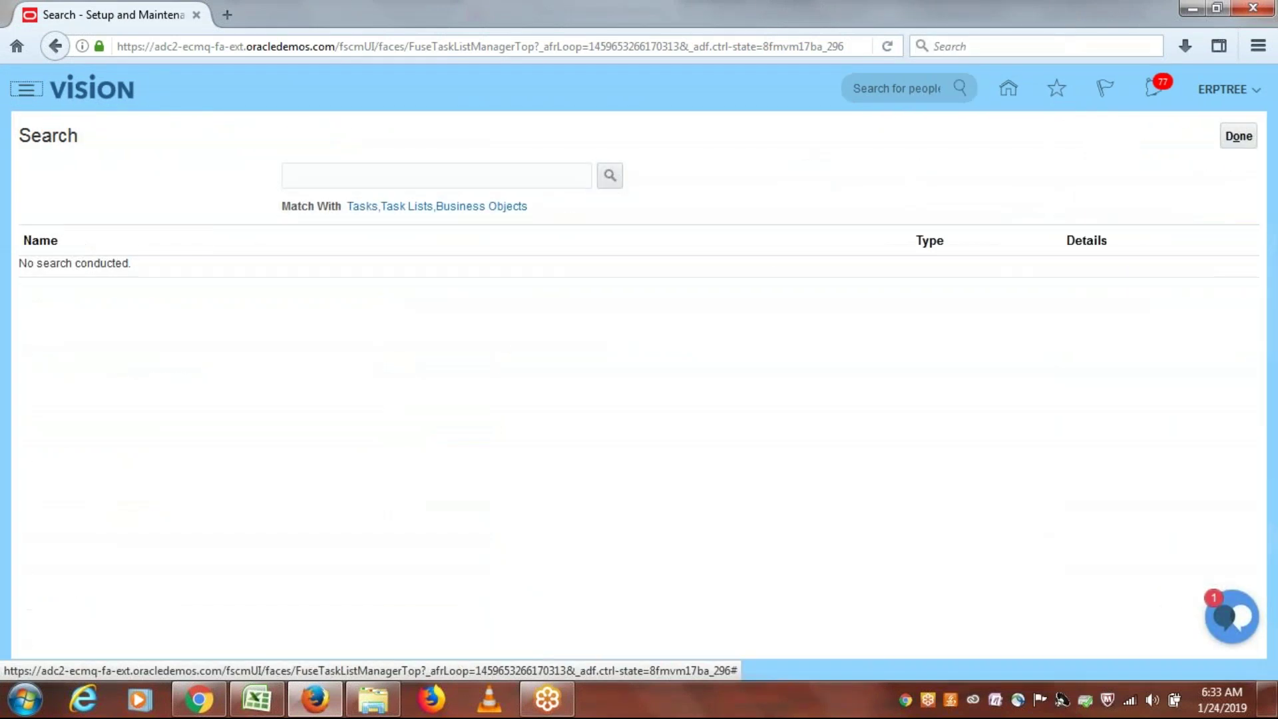
pyautogui.click(496, 181)
pyautogui.write('req')
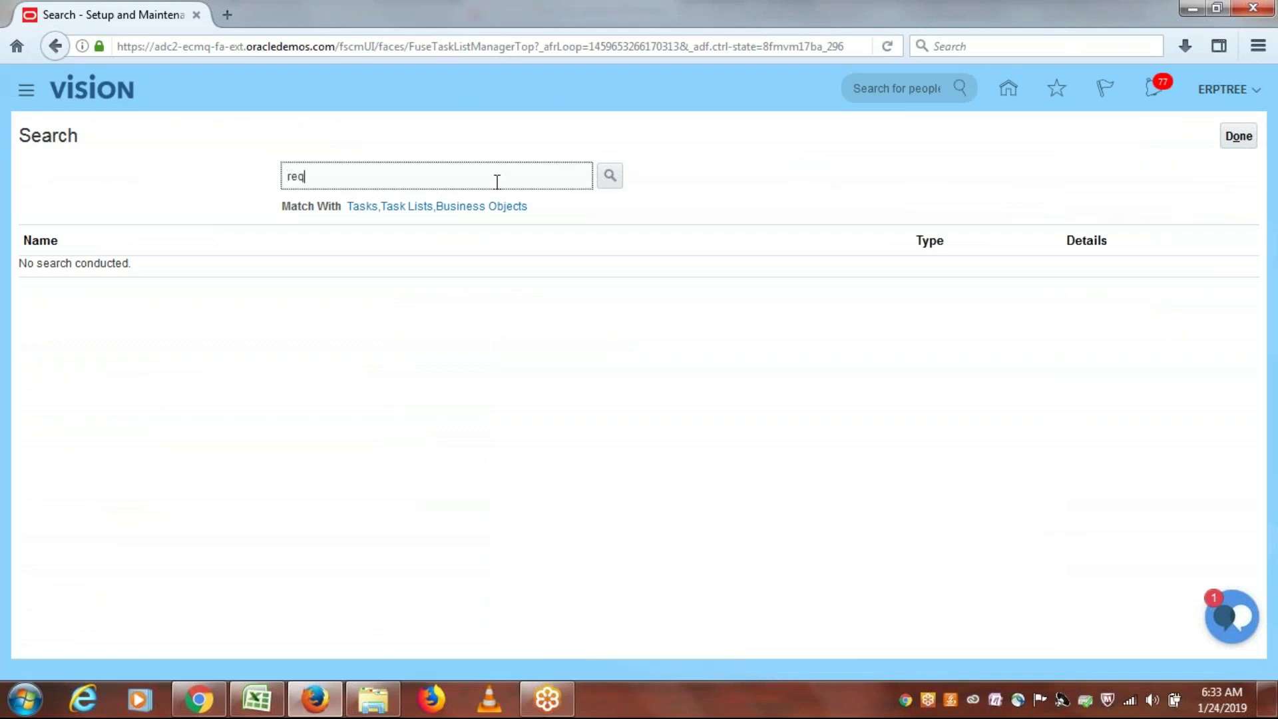
pyautogui.write('uisition app')
pyautogui.click(609, 176)
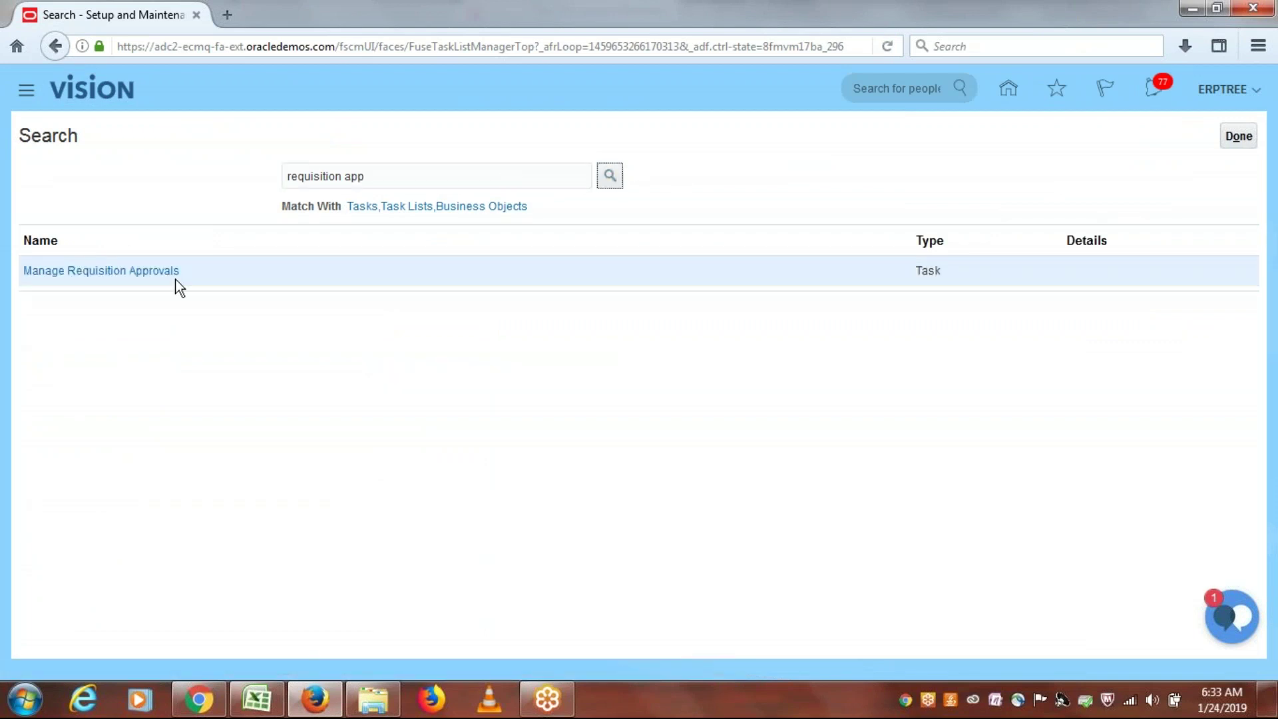
pyautogui.click(157, 271)
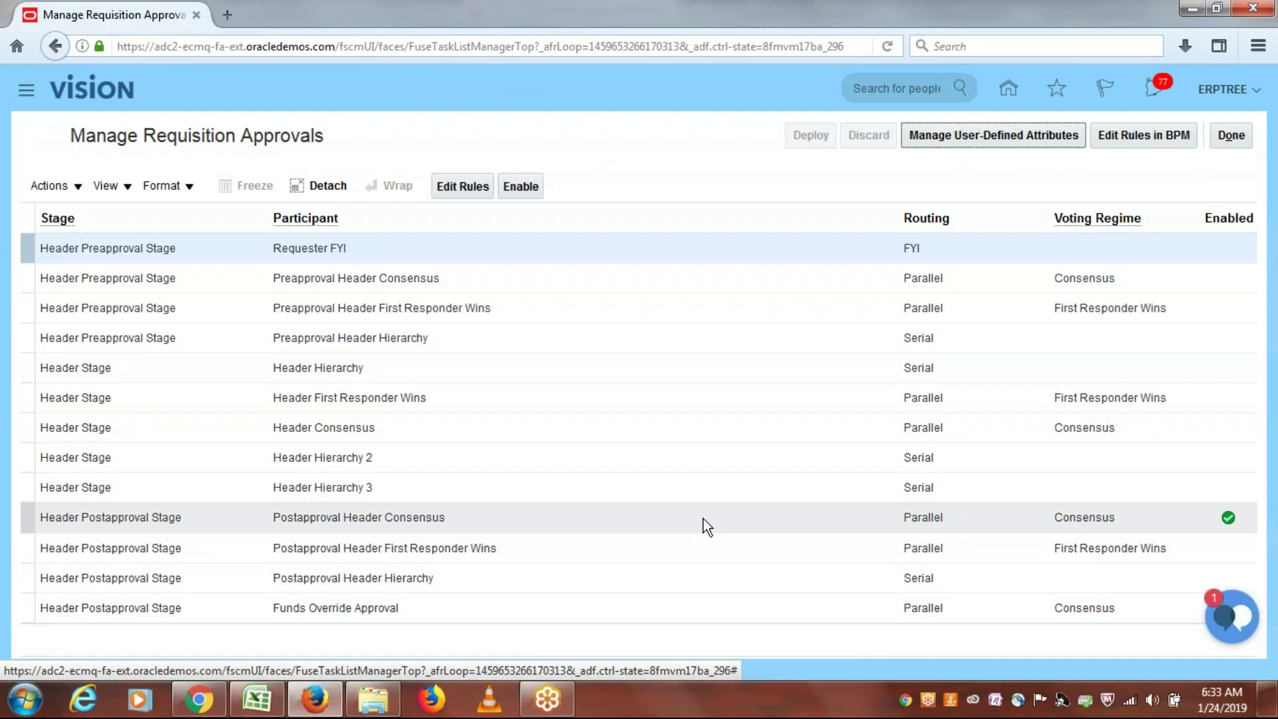
# Step: Disable the ERPTREE BU amount rules for ≥101 and ≤100 in Postapproval Header Consensus
pyautogui.click(702, 518)
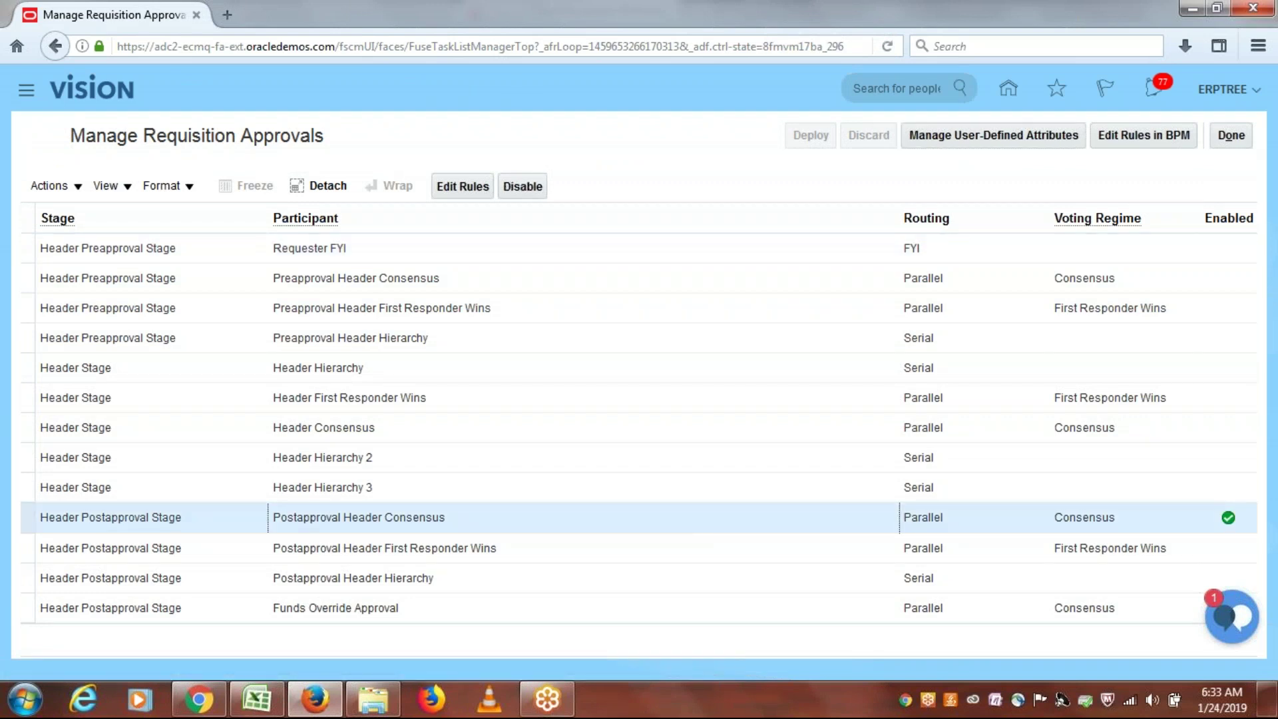
pyautogui.click(450, 186)
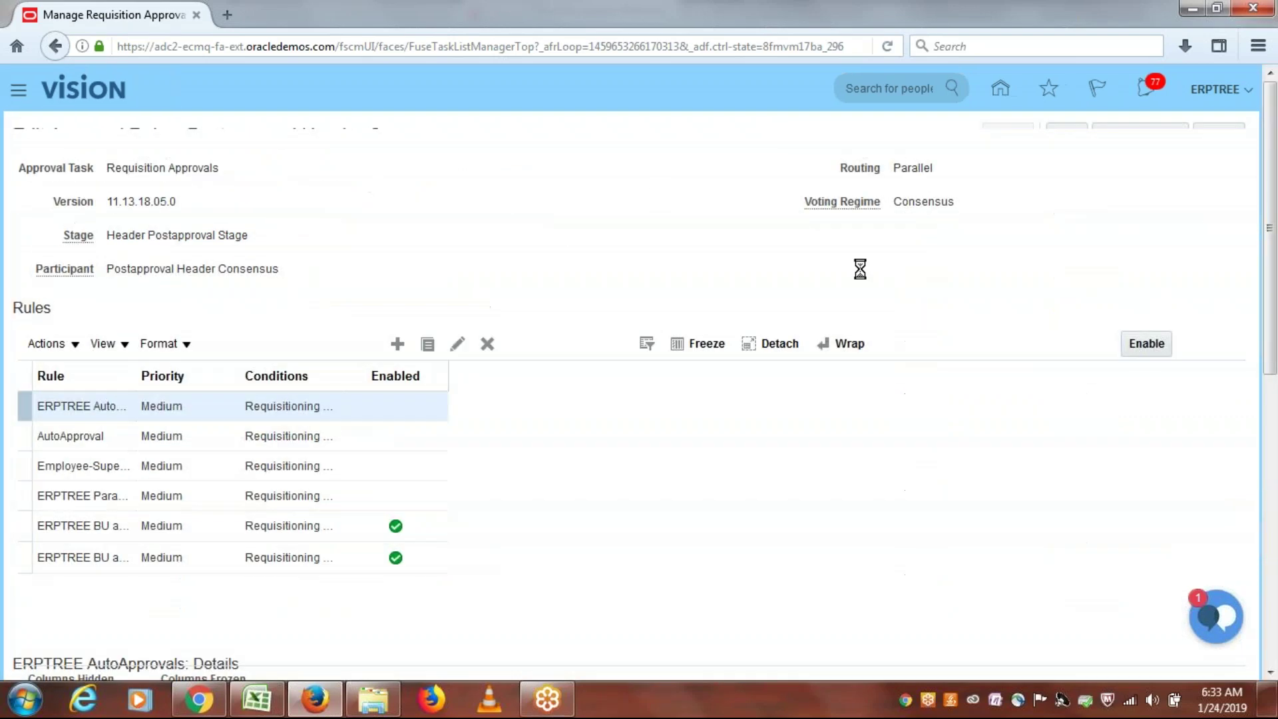
pyautogui.moveTo(1273, 293); pyautogui.dragTo(1245, 376)
pyautogui.click(1084, 416)
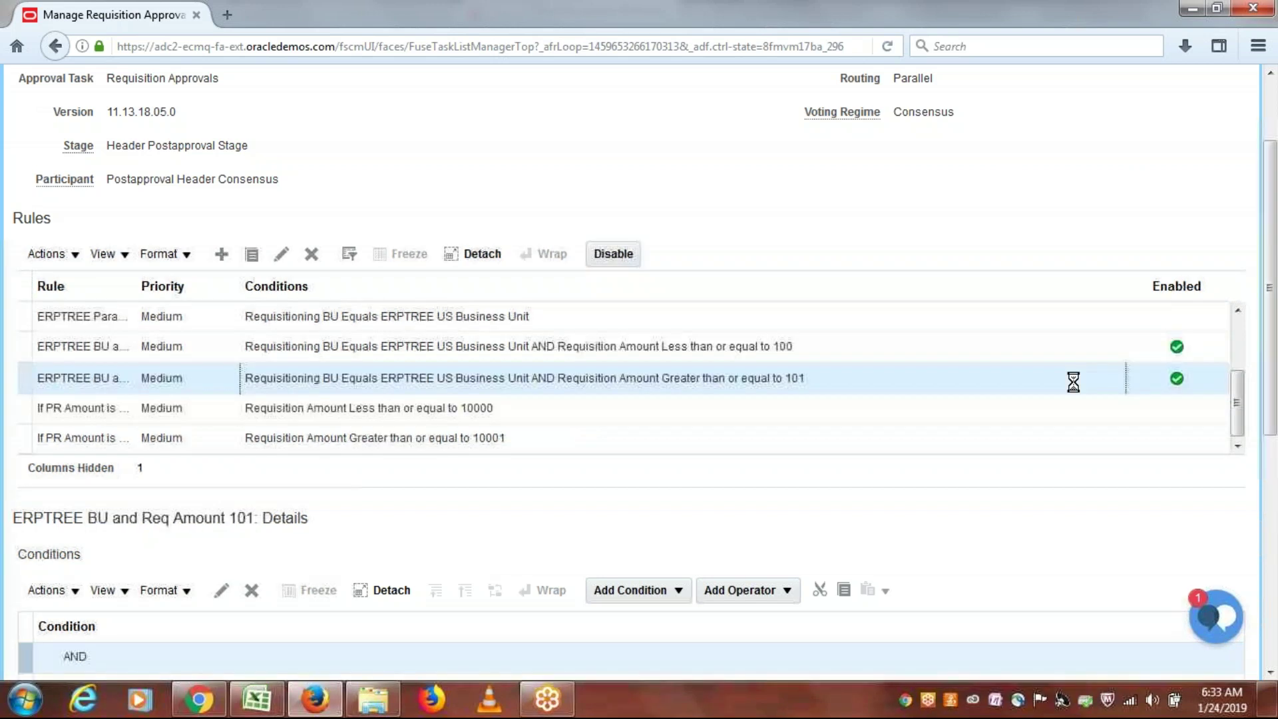
pyautogui.click(613, 259)
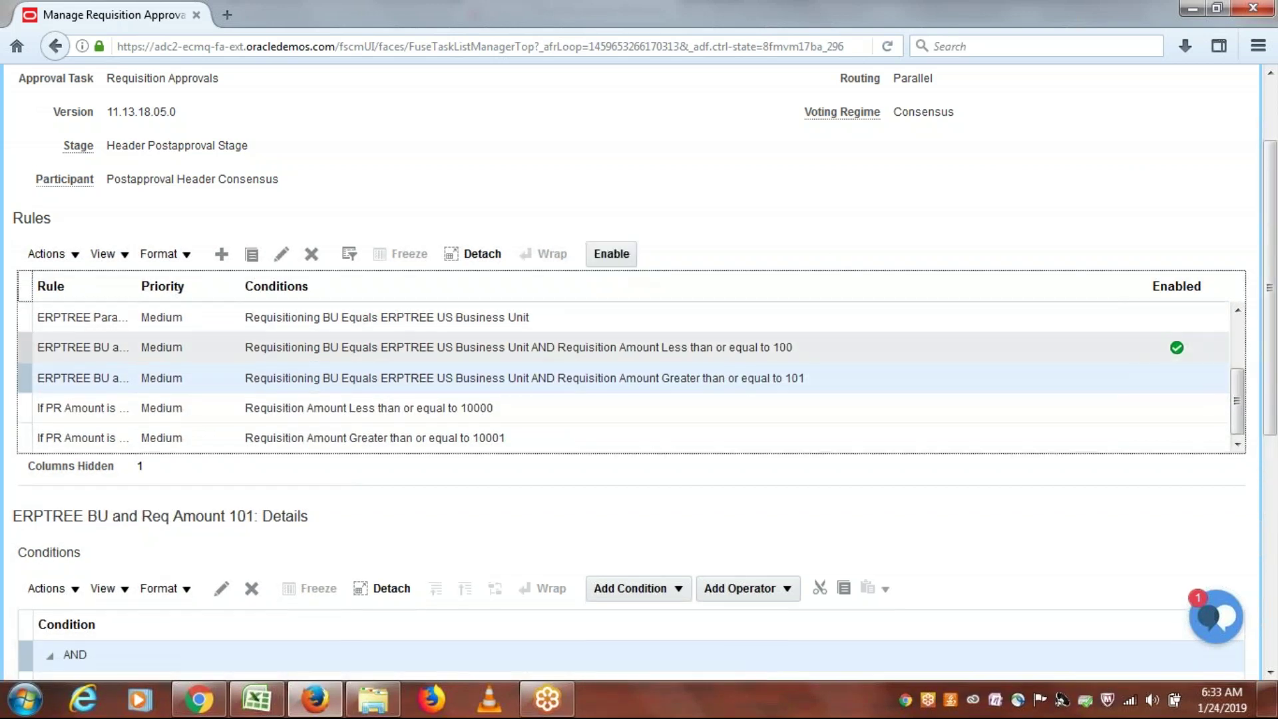
pyautogui.click(613, 254)
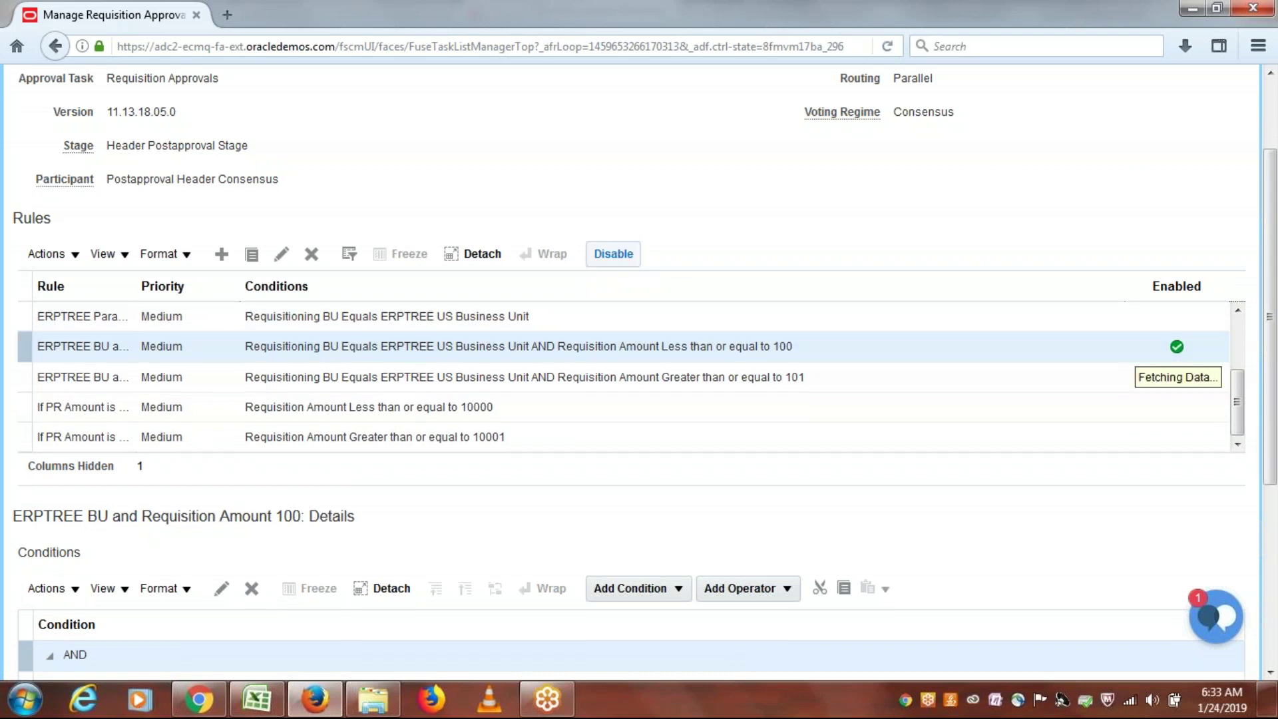
pyautogui.click(614, 253)
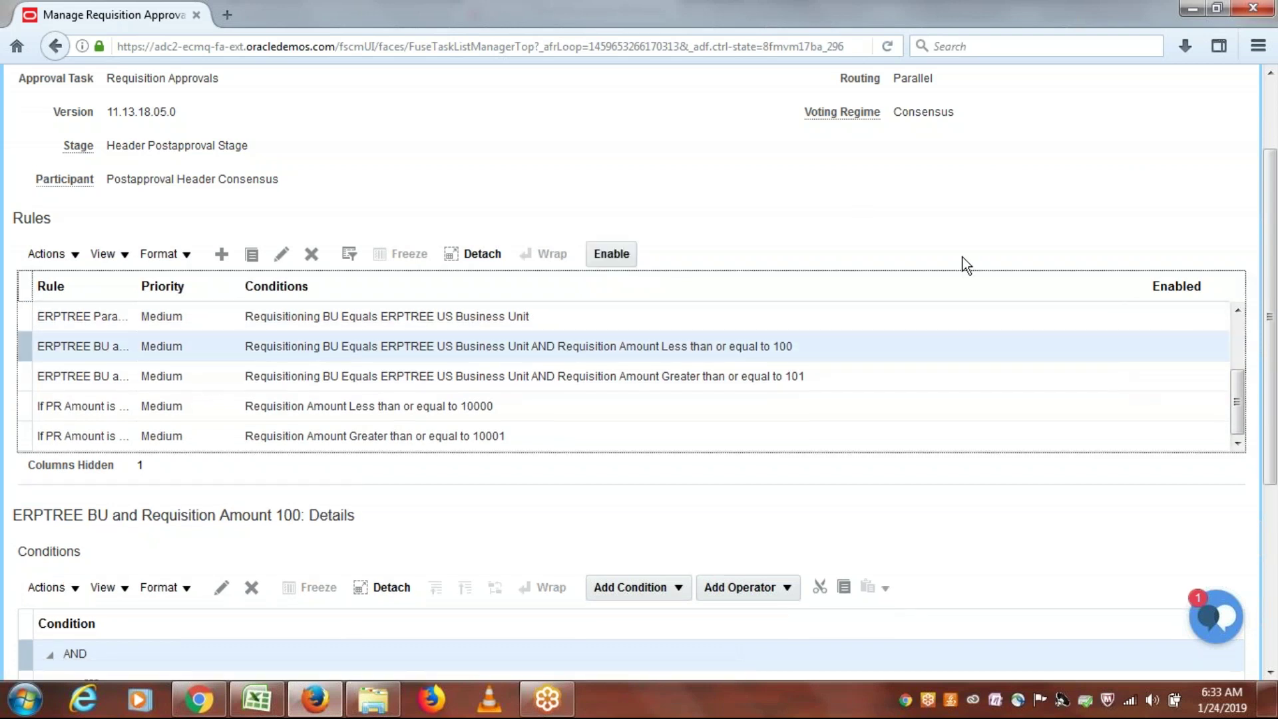
# Step: Create the rule 'ERPTREE Single Approver', reusing that name as its description
pyautogui.click(221, 258)
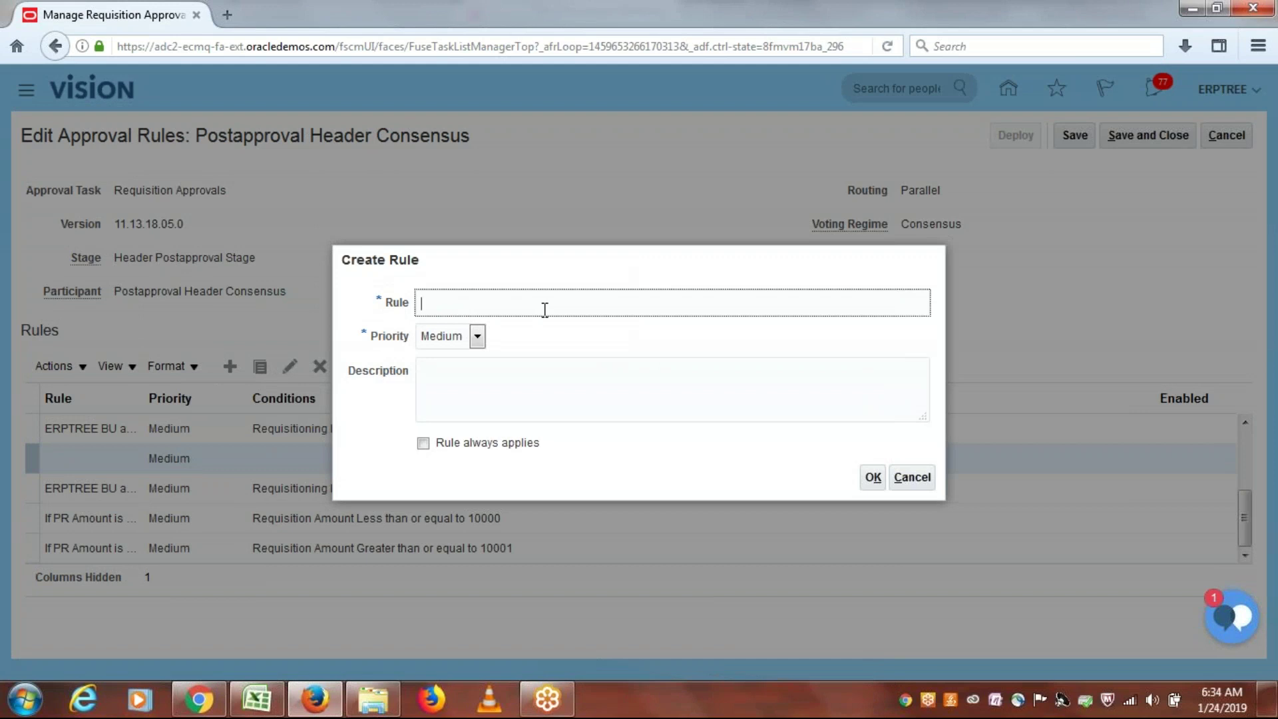
pyautogui.write('ERPTREE Single Appro')
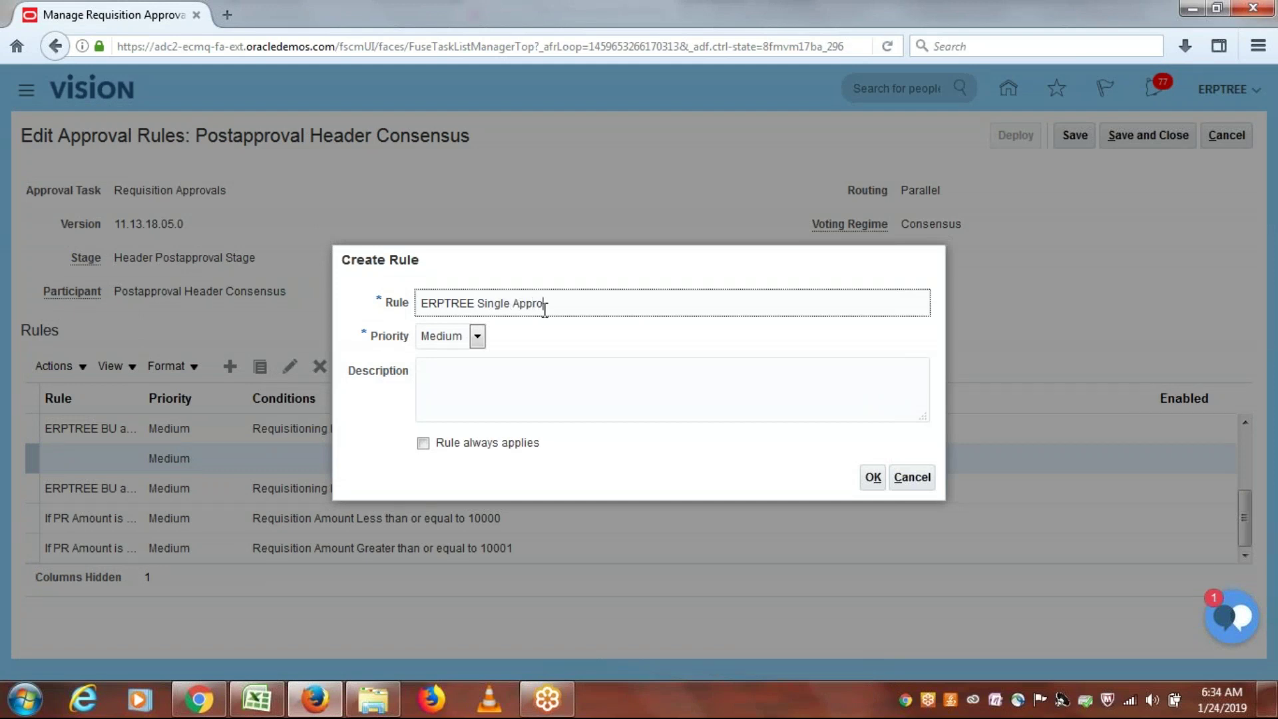
pyautogui.write('ver')
pyautogui.hotkey('ctrl', 'a')
pyautogui.hotkey('ctrl', 'c')
pyautogui.click(462, 377)
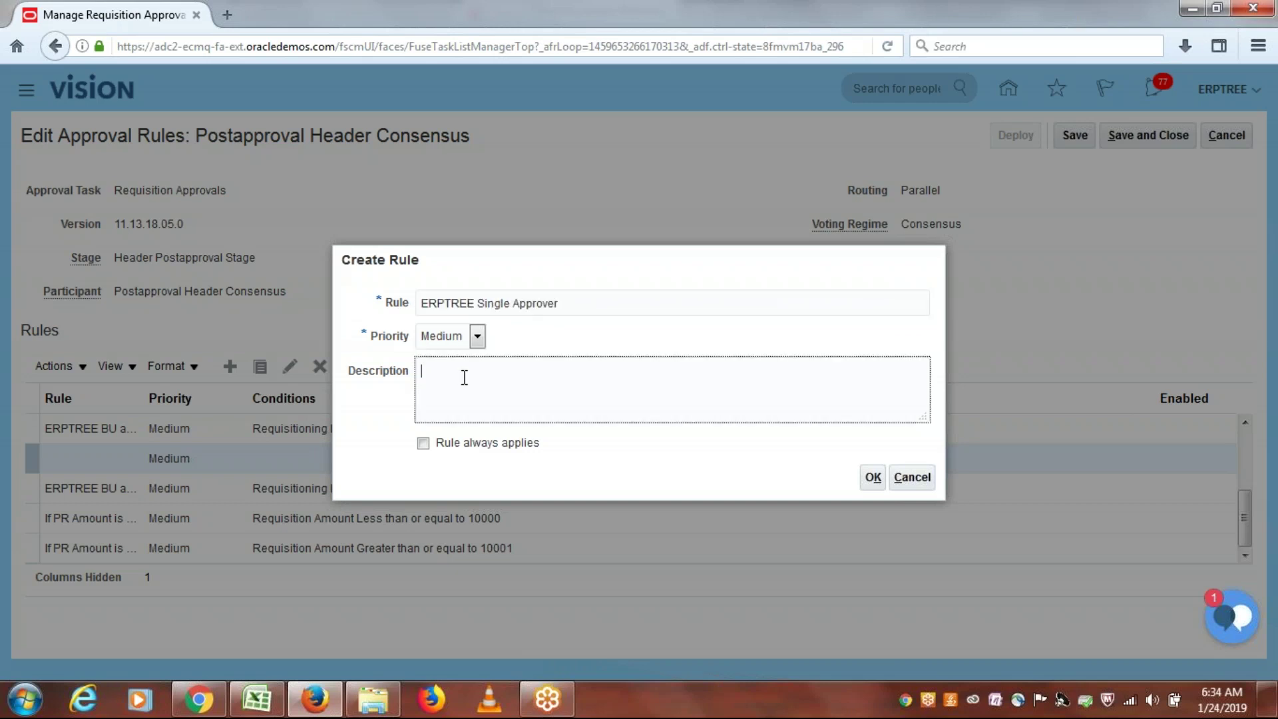
pyautogui.hotkey('ctrl', 'v')
pyautogui.click(872, 477)
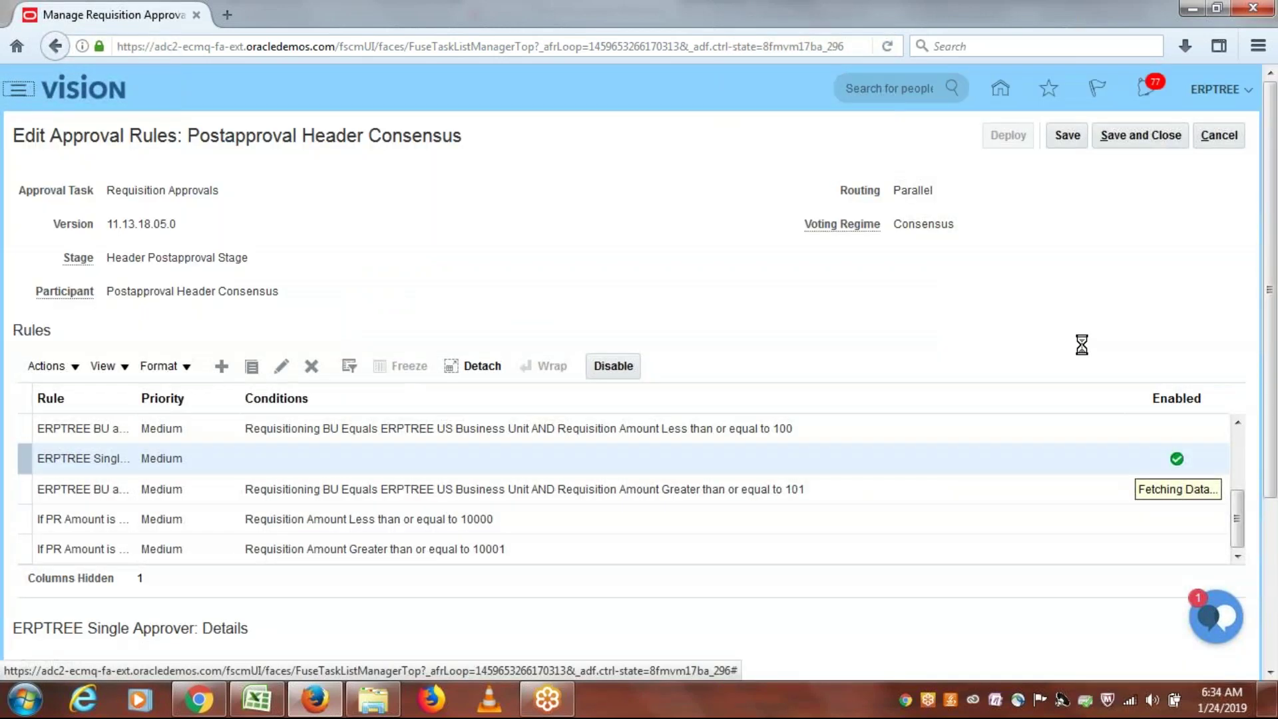
# Step: Add the condition Requisitioning BU equals ERPTREE US Business Unit to ERPTREE Single Approver
pyautogui.scroll(-3, 1271, 433)
pyautogui.scroll(-2, 1271, 432)
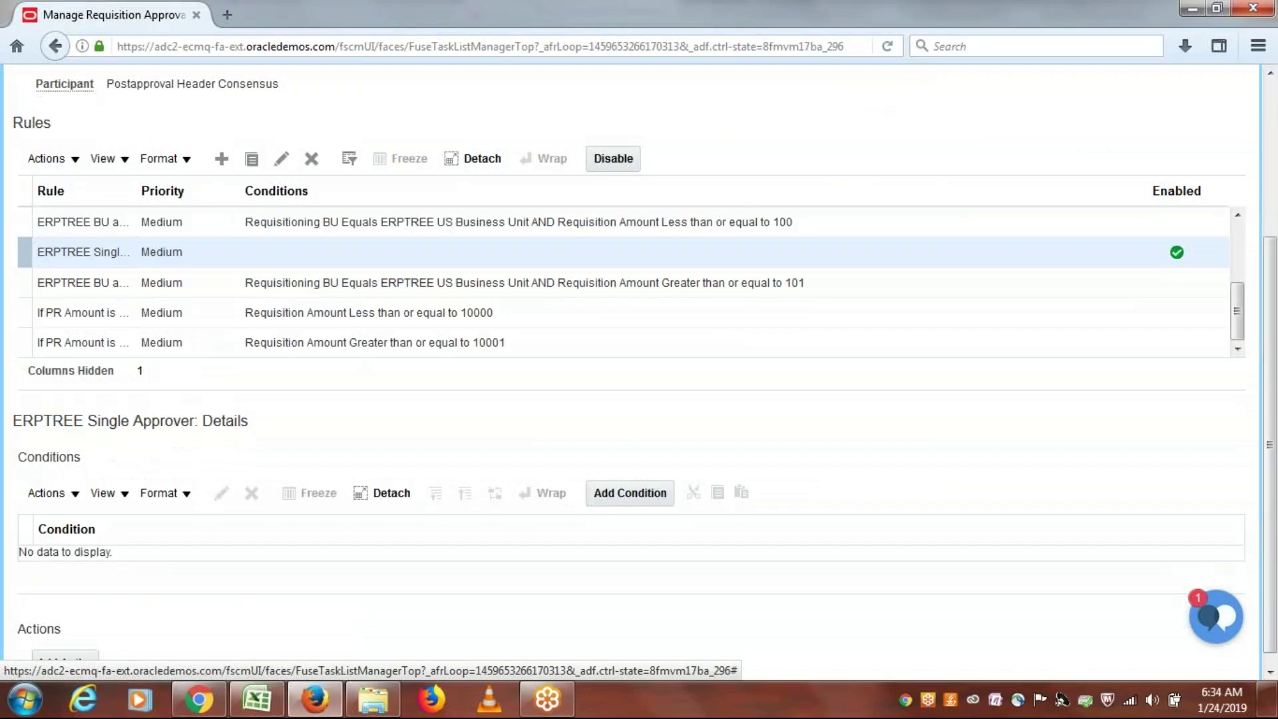
pyautogui.click(635, 503)
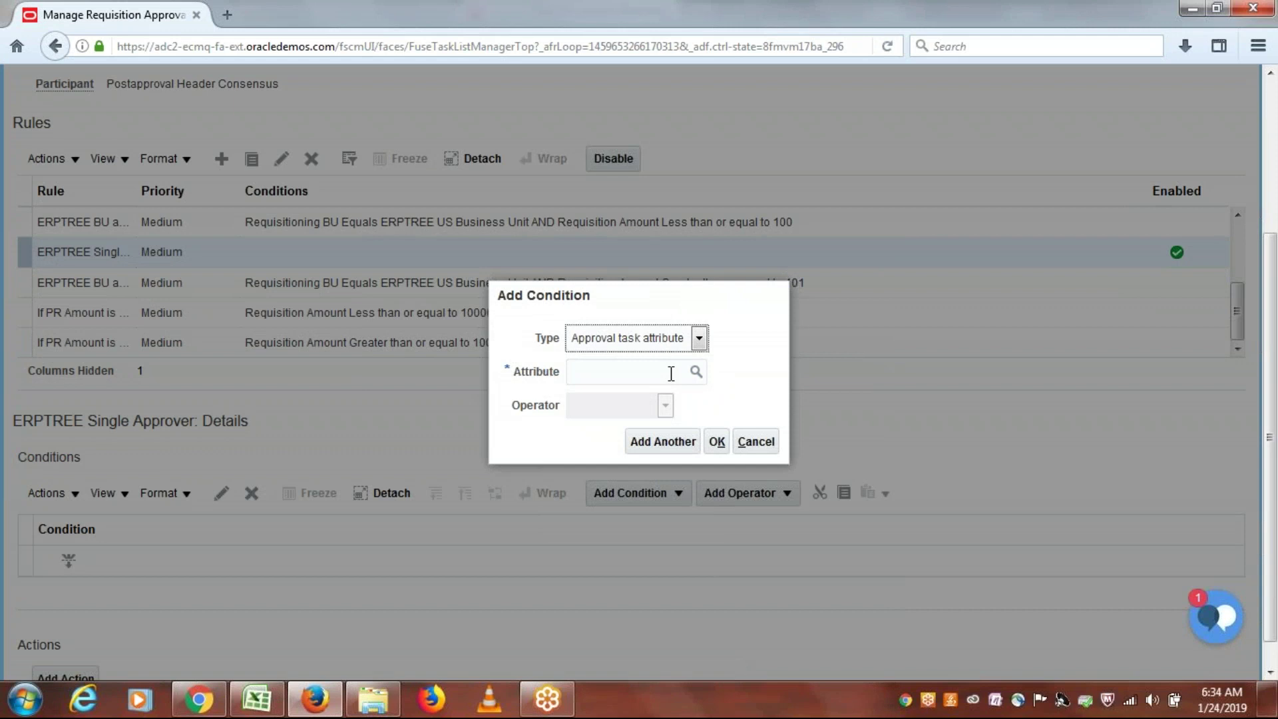
pyautogui.click(671, 374)
pyautogui.write('requi')
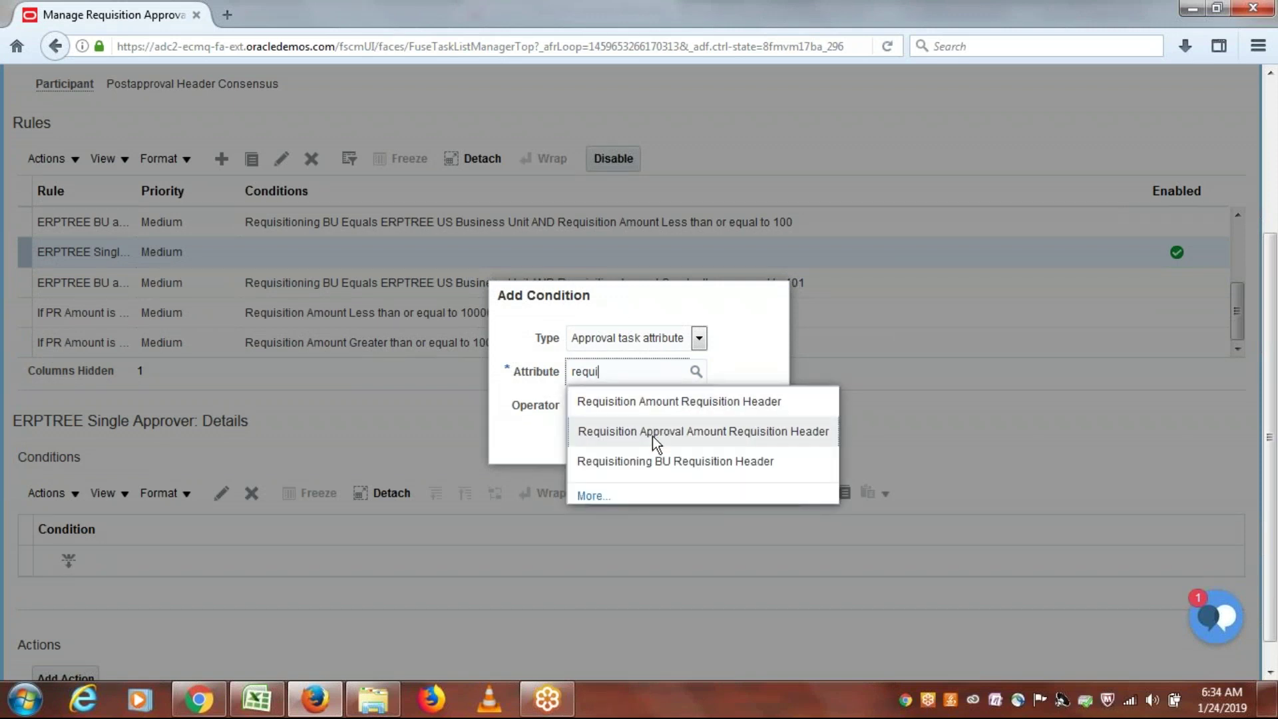
pyautogui.click(652, 454)
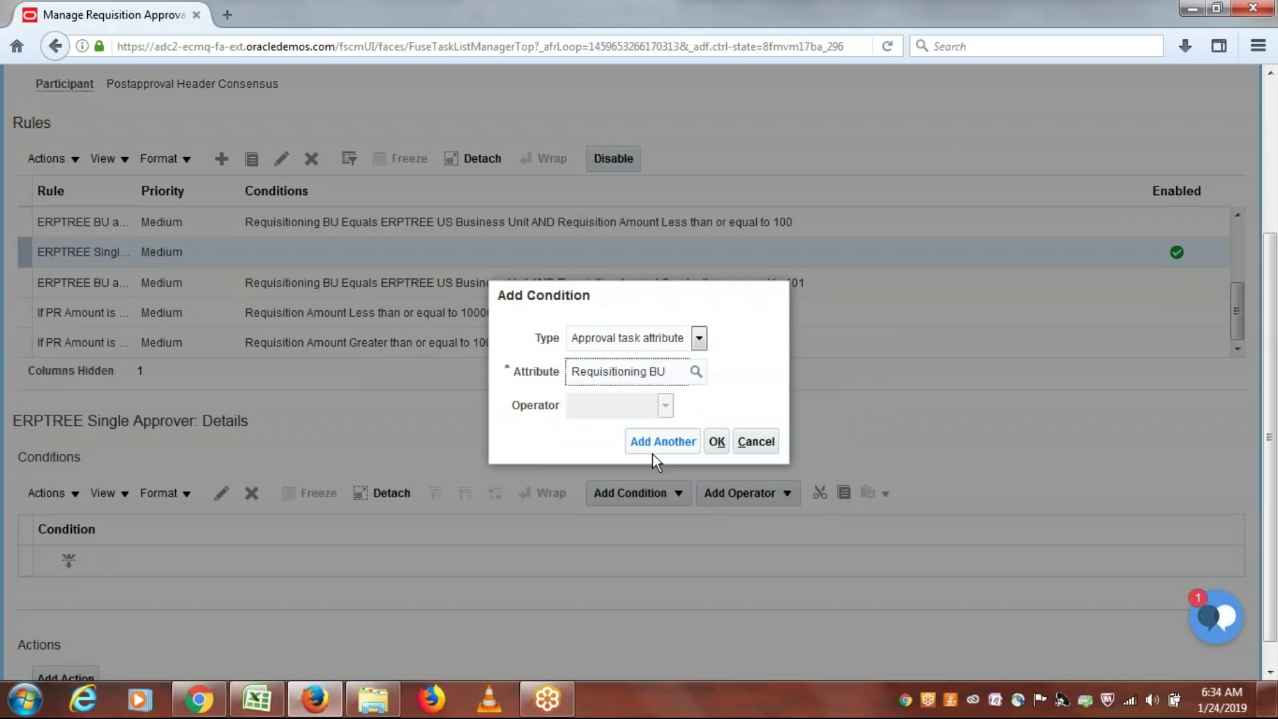
pyautogui.click(745, 438)
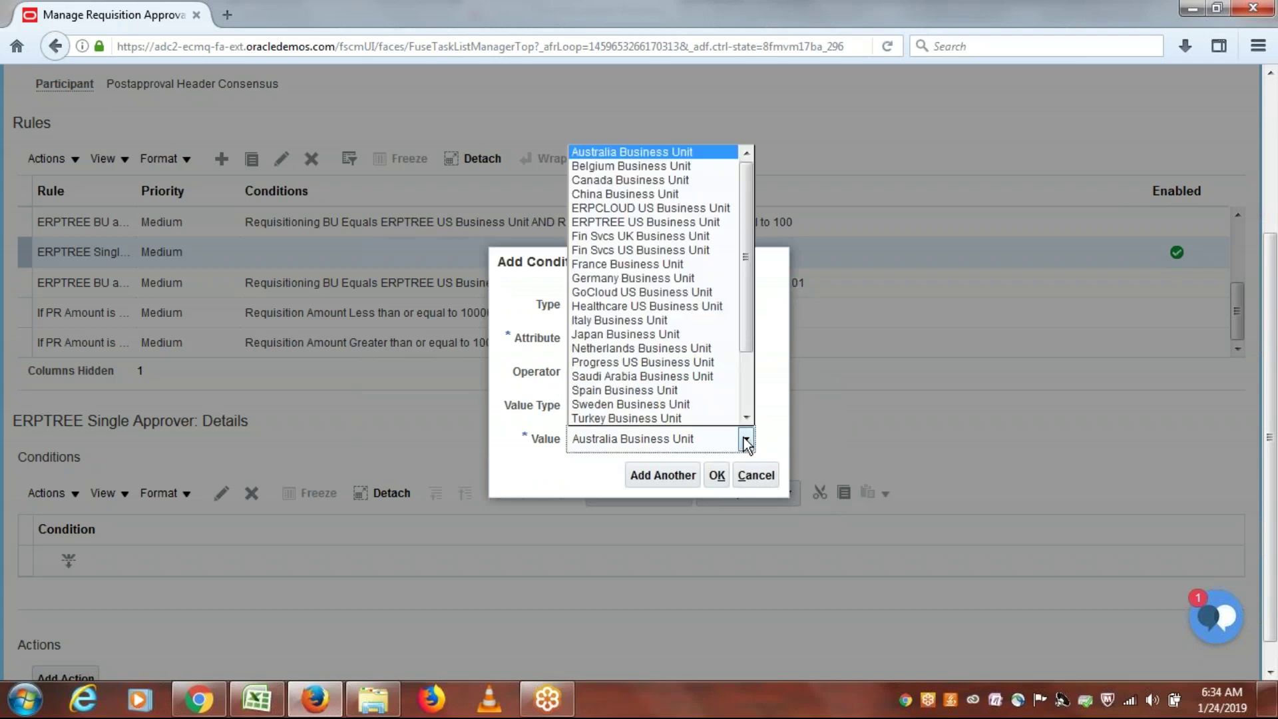
pyautogui.click(657, 225)
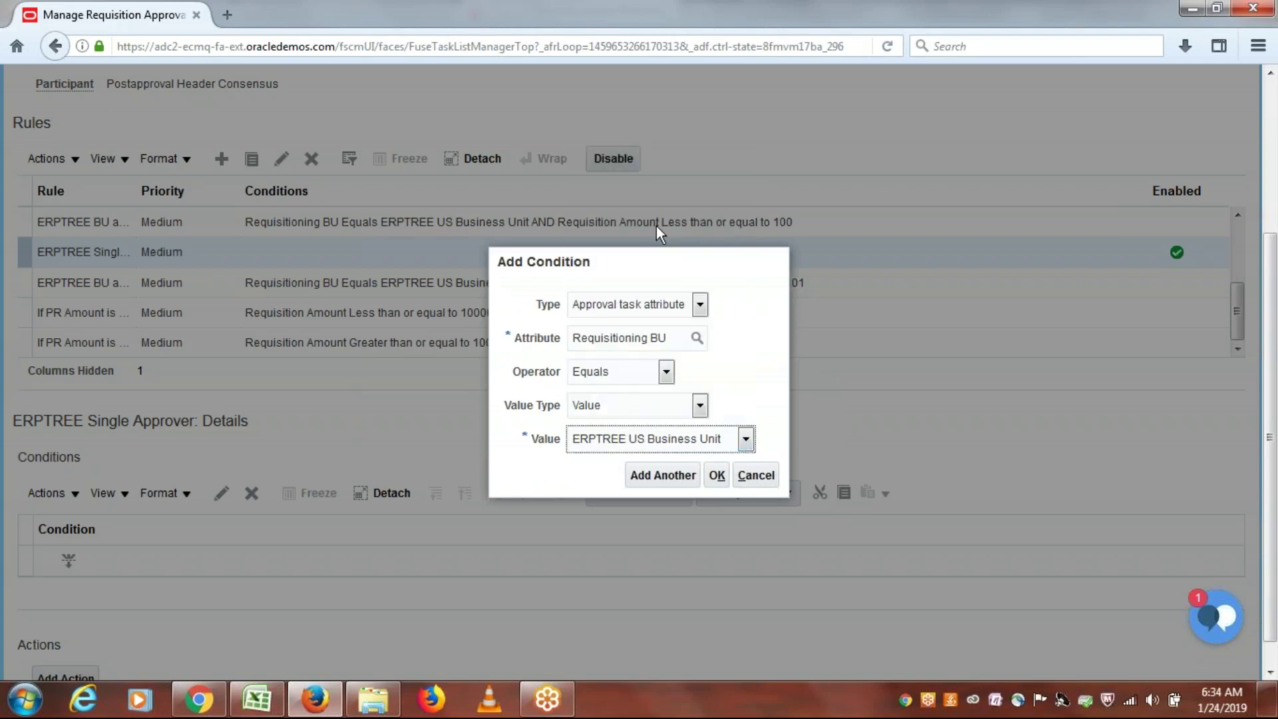
pyautogui.click(721, 479)
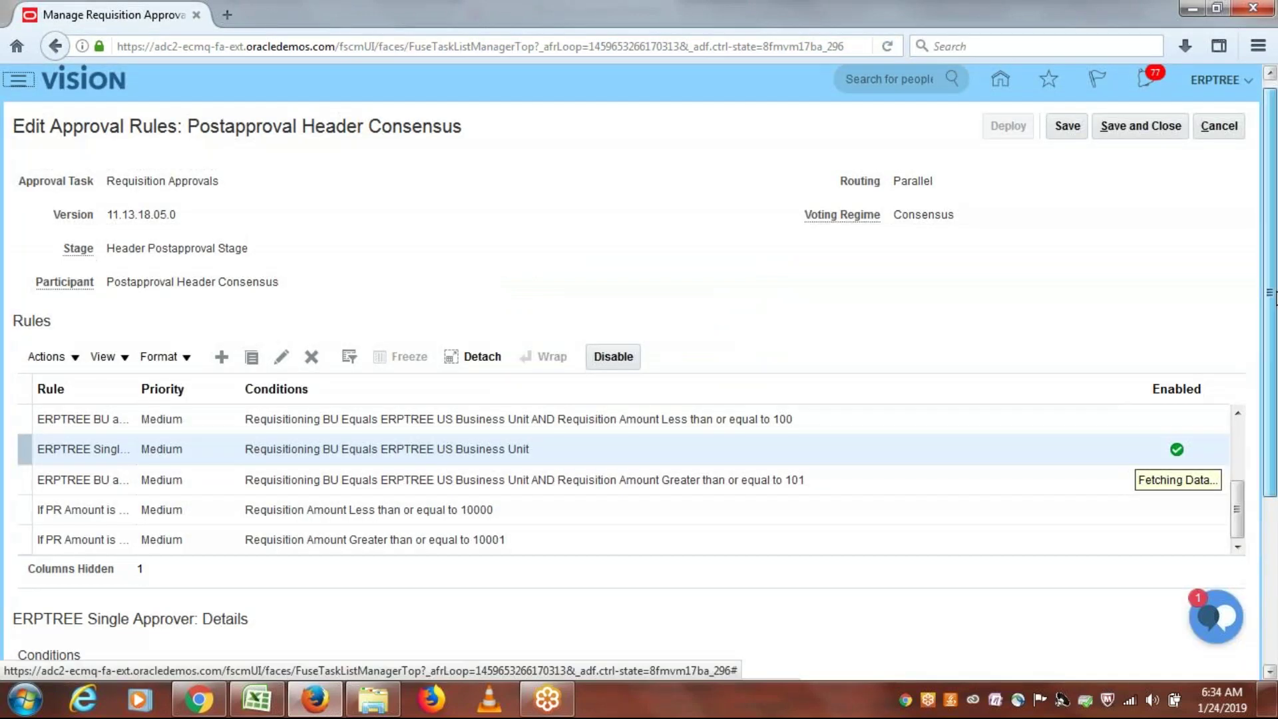
pyautogui.scroll(-5, 639, 362)
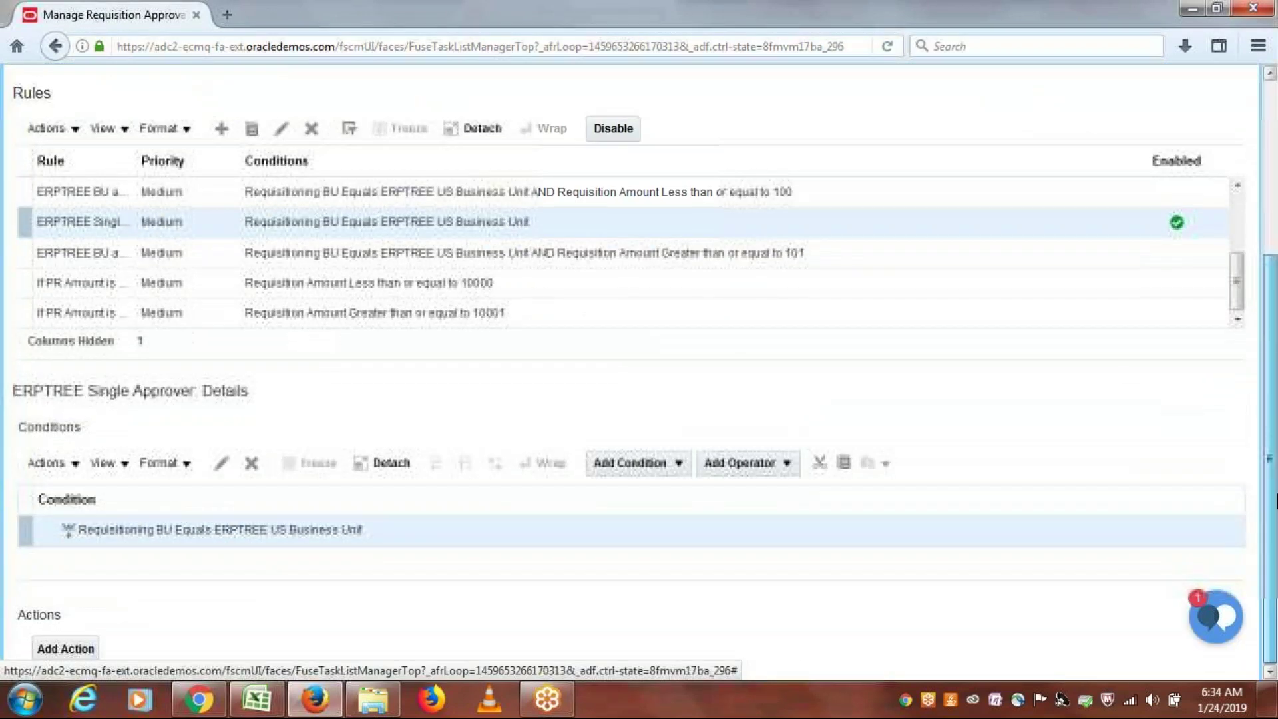
# Step: Add a rule action routing to a Single approver with user type Worker
pyautogui.click(88, 654)
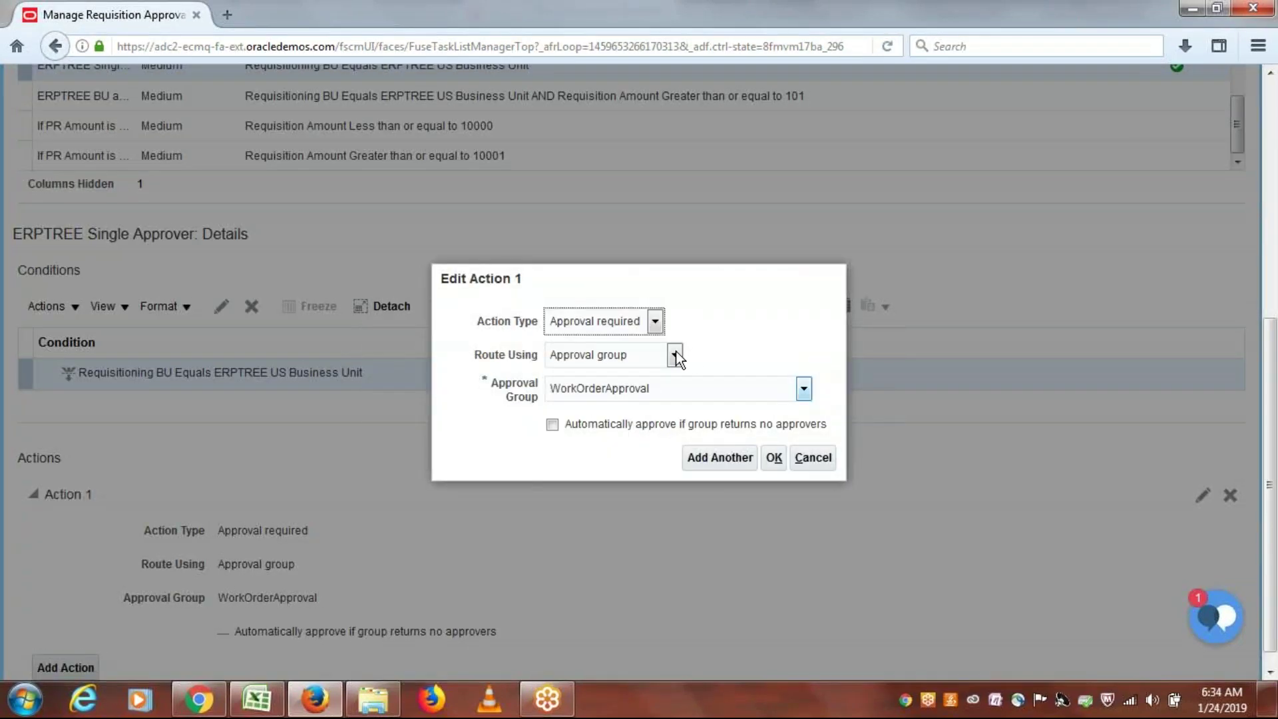
pyautogui.click(675, 355)
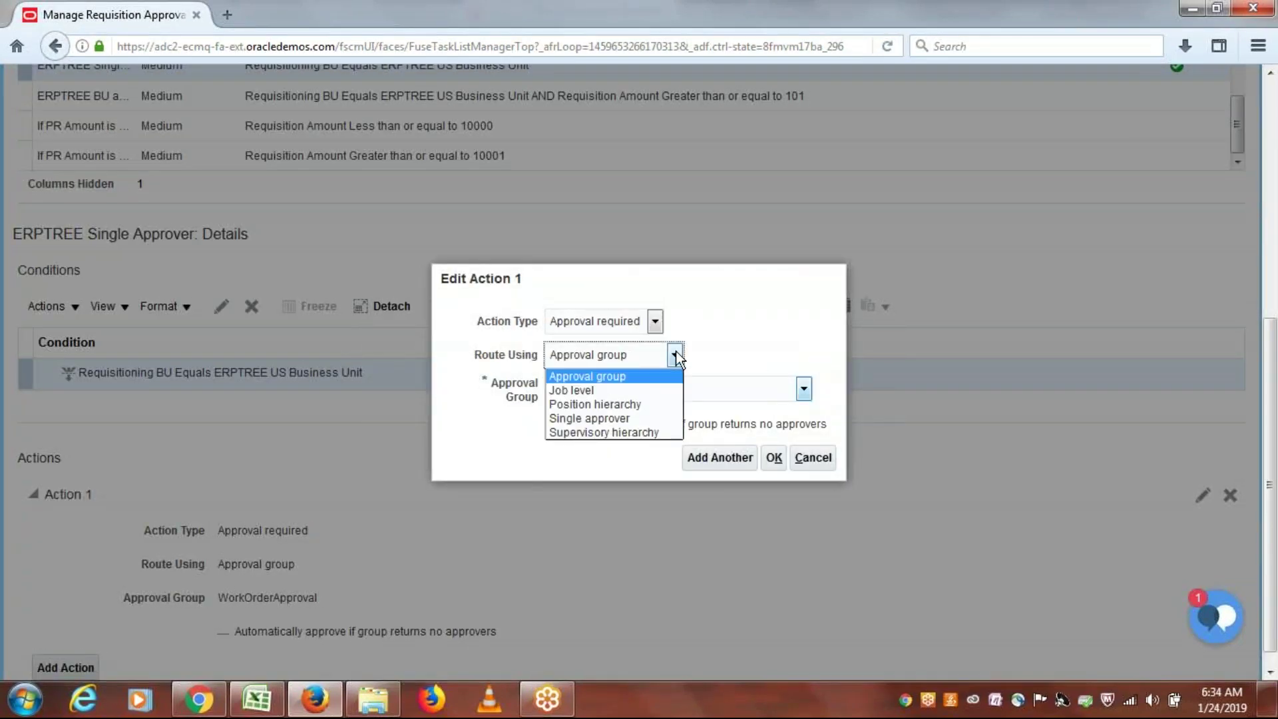
pyautogui.click(624, 417)
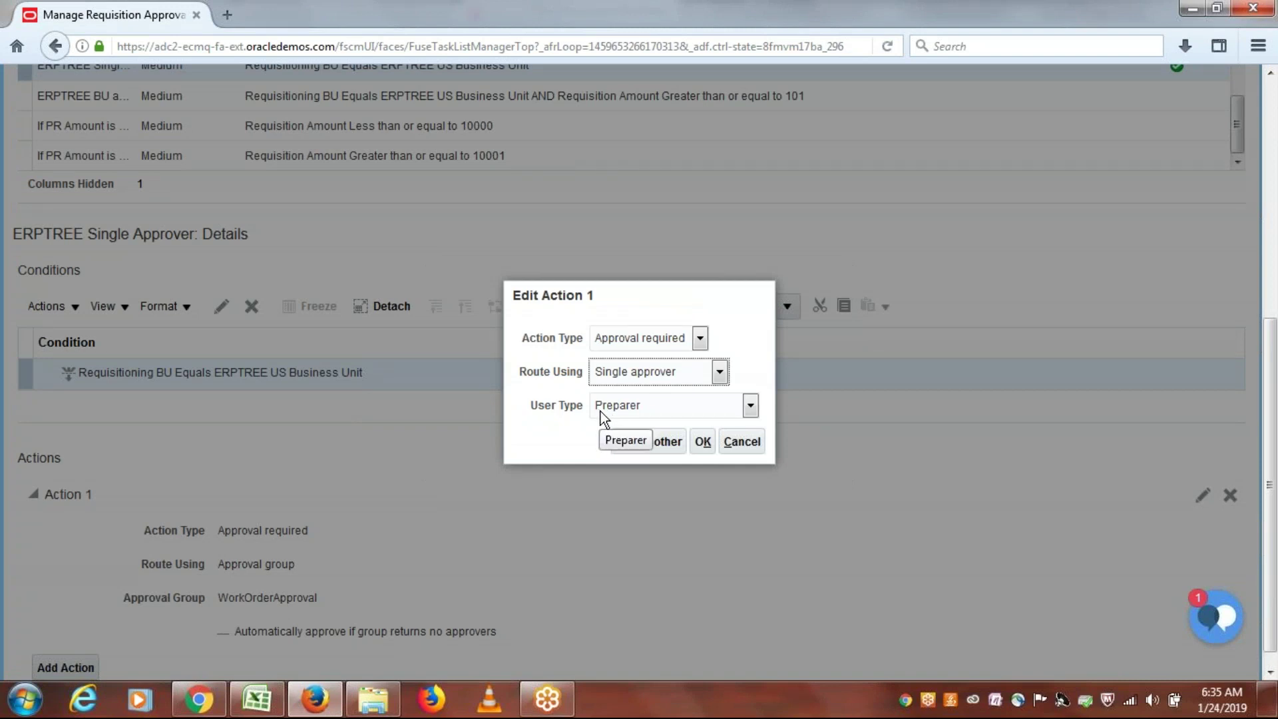
pyautogui.click(751, 406)
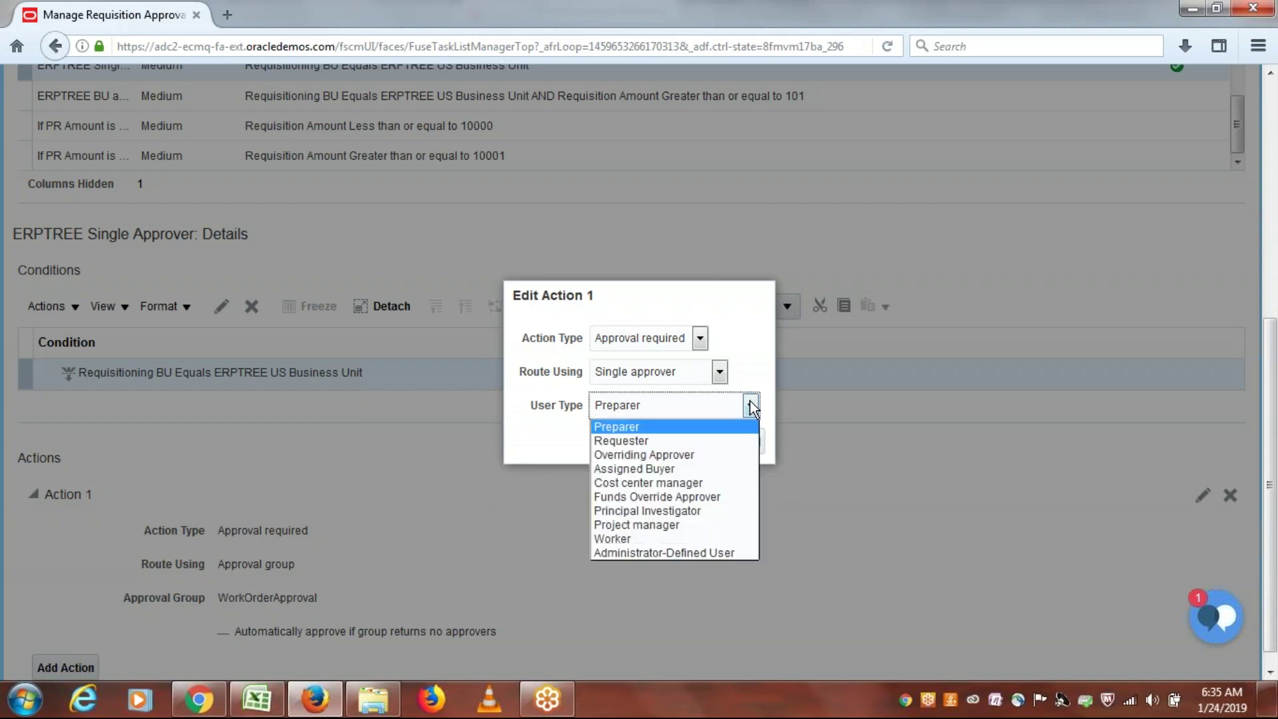
pyautogui.click(678, 541)
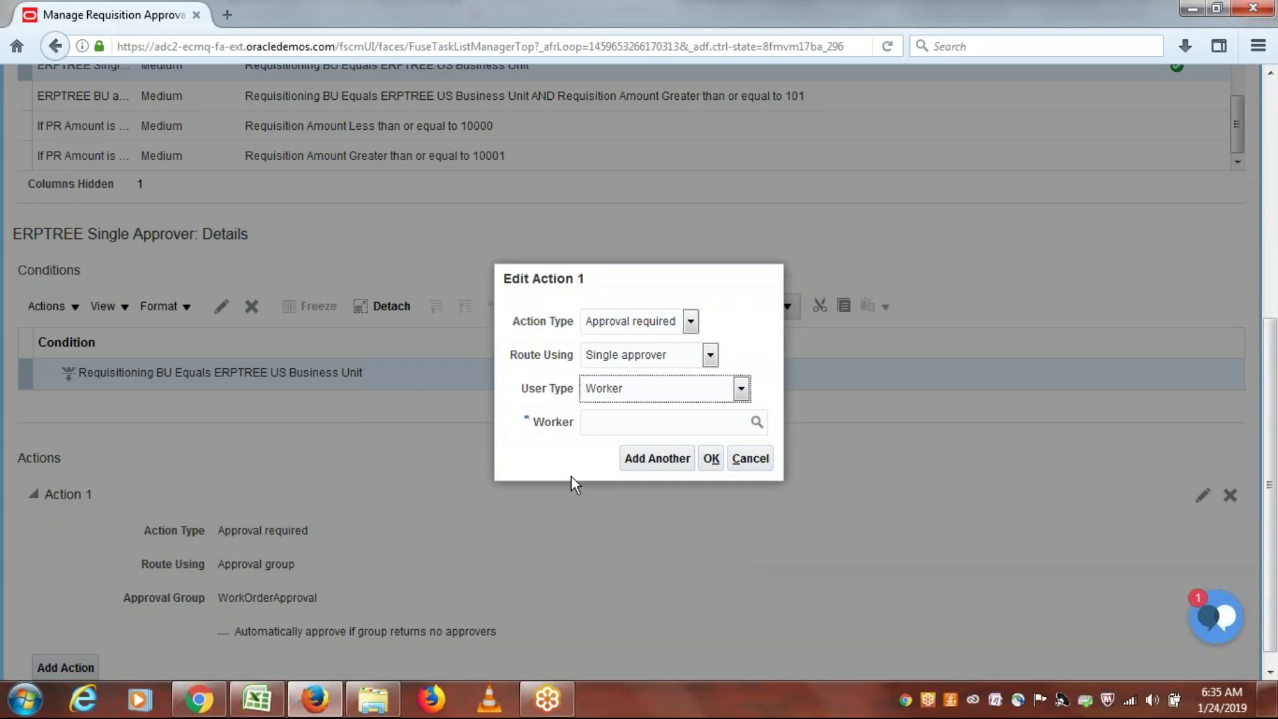
pyautogui.click(625, 424)
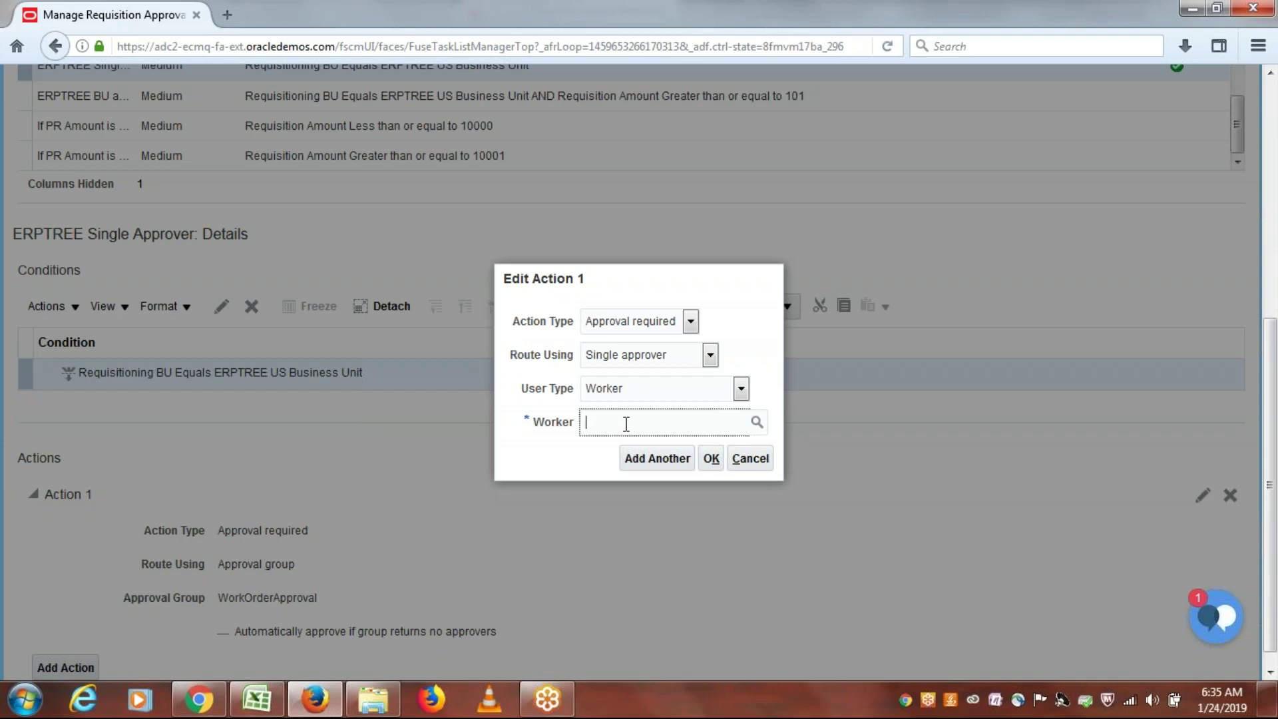
pyautogui.click(269, 685)
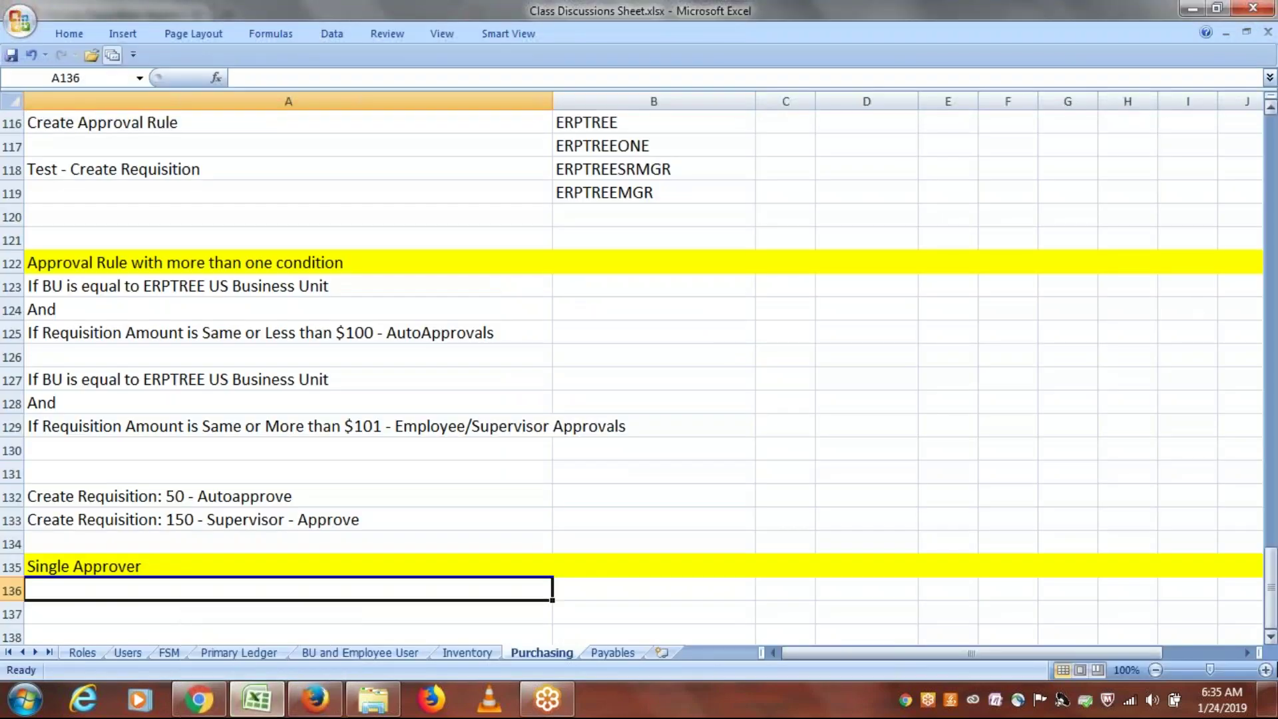
pyautogui.moveTo(1269, 587); pyautogui.dragTo(1269, 576)
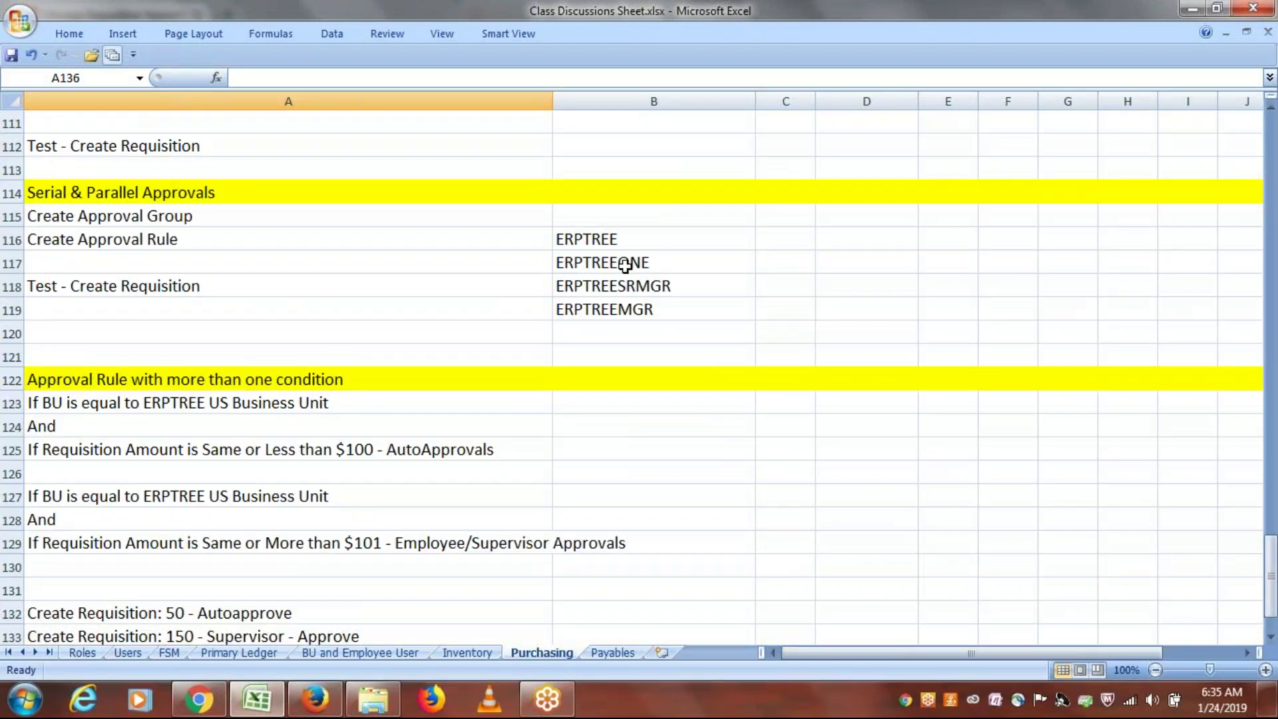
pyautogui.moveTo(613, 240); pyautogui.dragTo(616, 306)
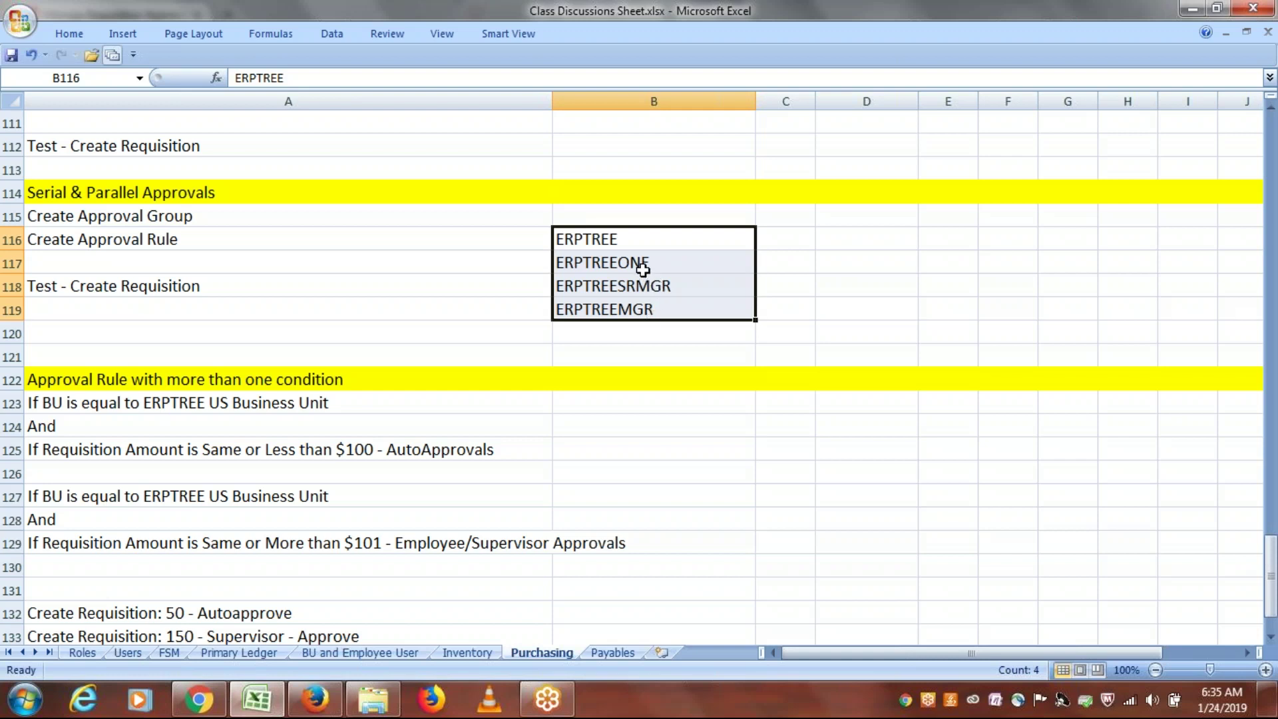
pyautogui.click(642, 270)
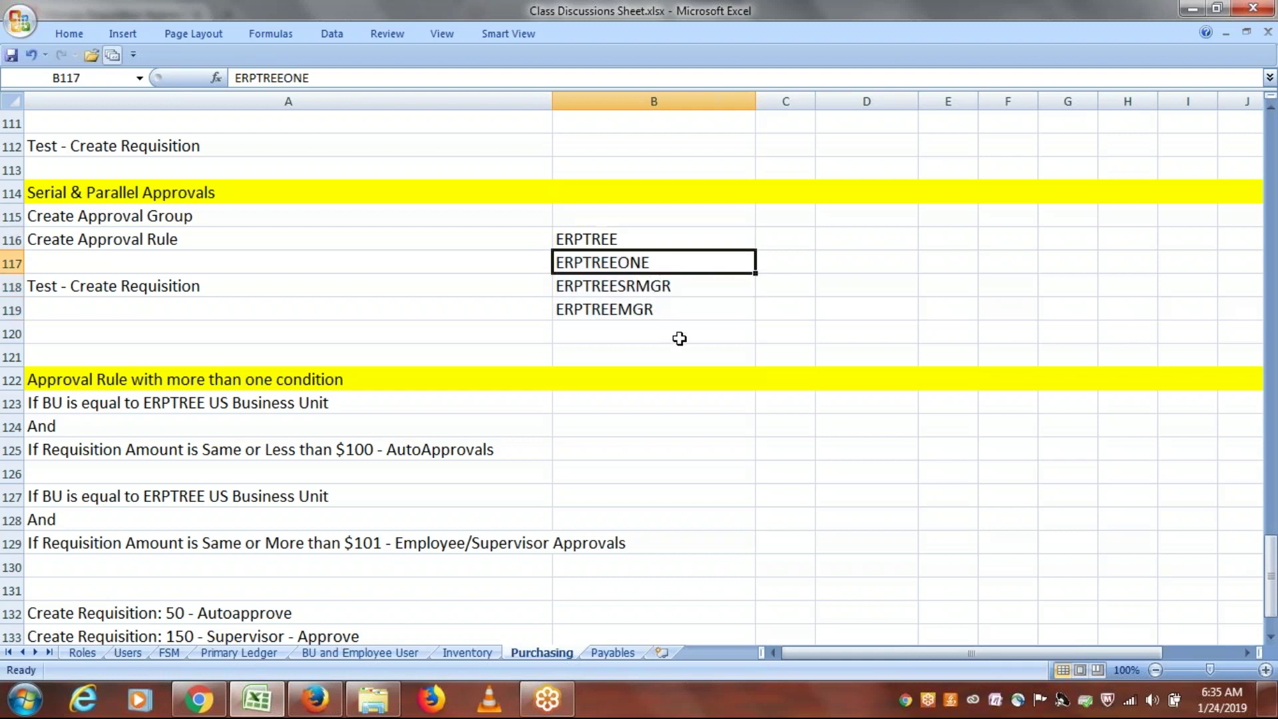
# Step: Choose ERPTREEONE as the Worker approver and confirm the action
pyautogui.hotkey('alt', 'Tab')
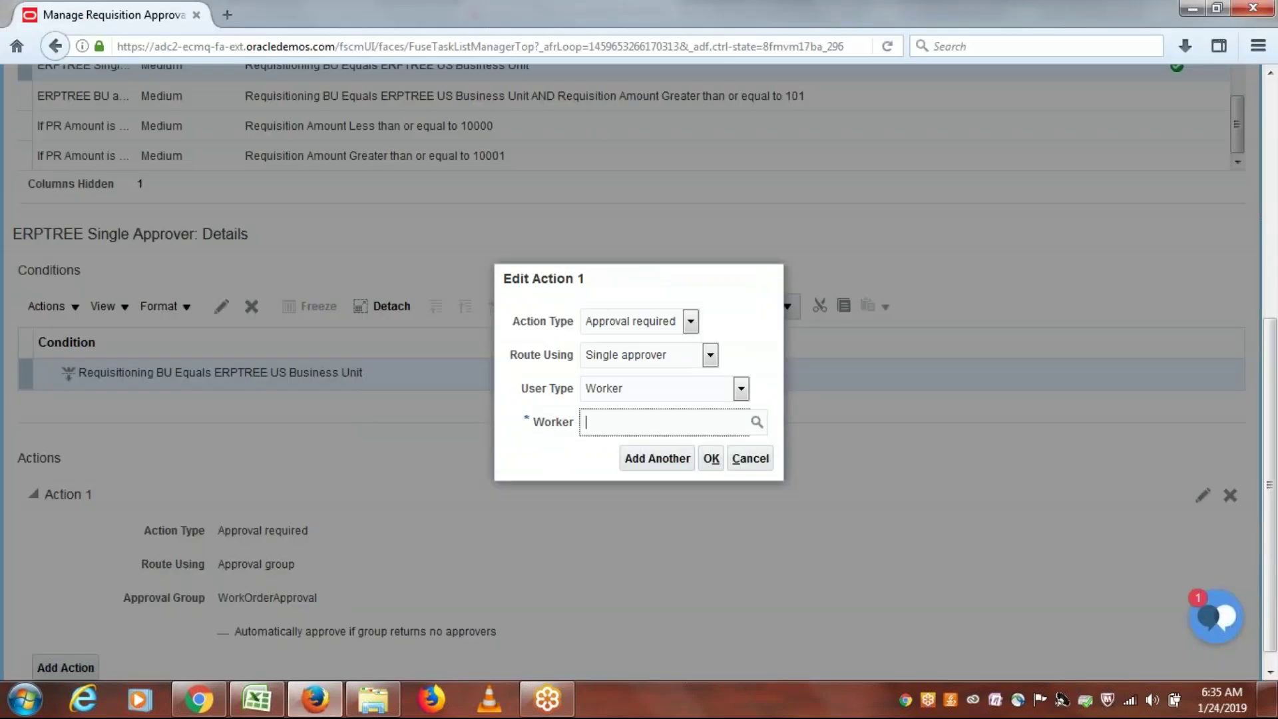
pyautogui.write('erptreeon')
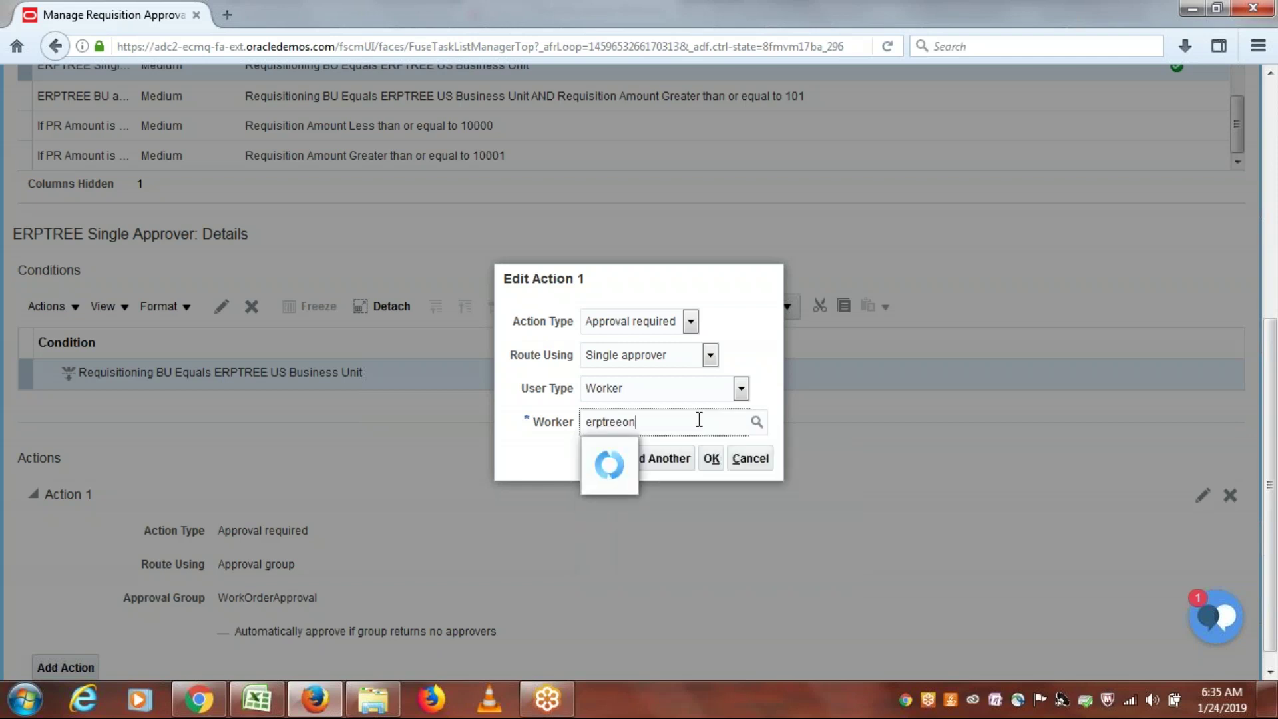
pyautogui.click(665, 456)
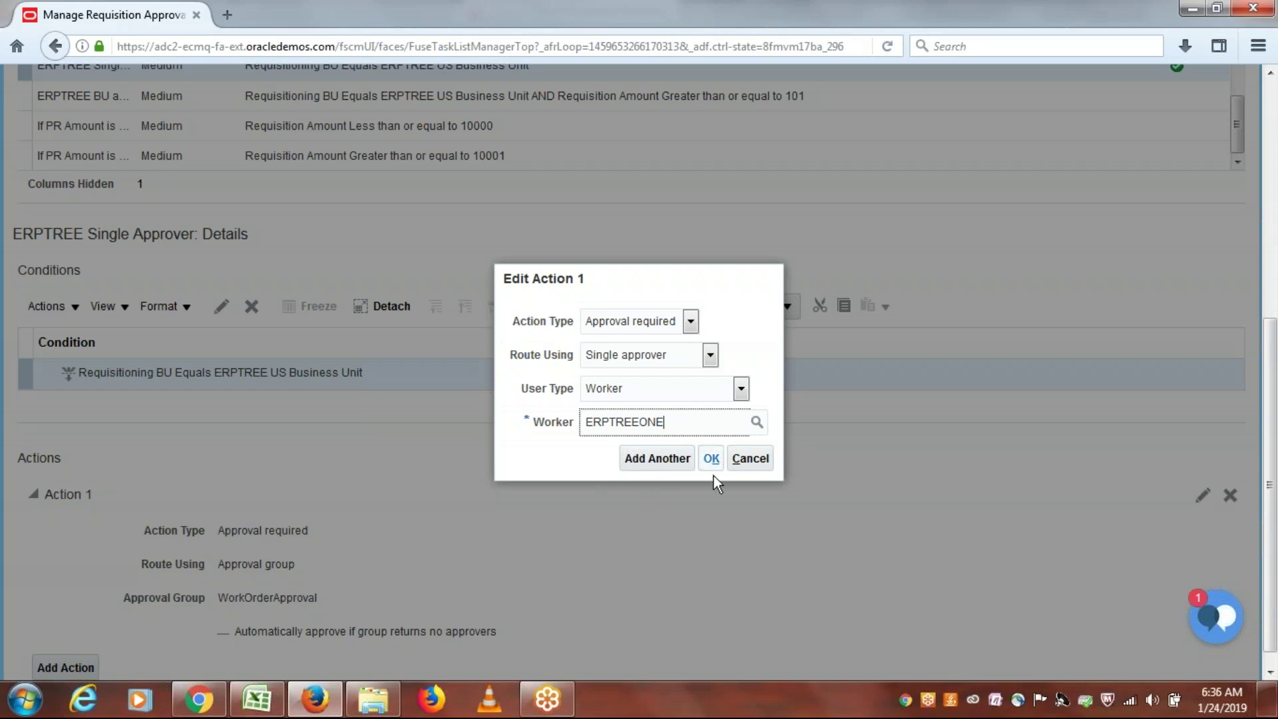
pyautogui.click(711, 459)
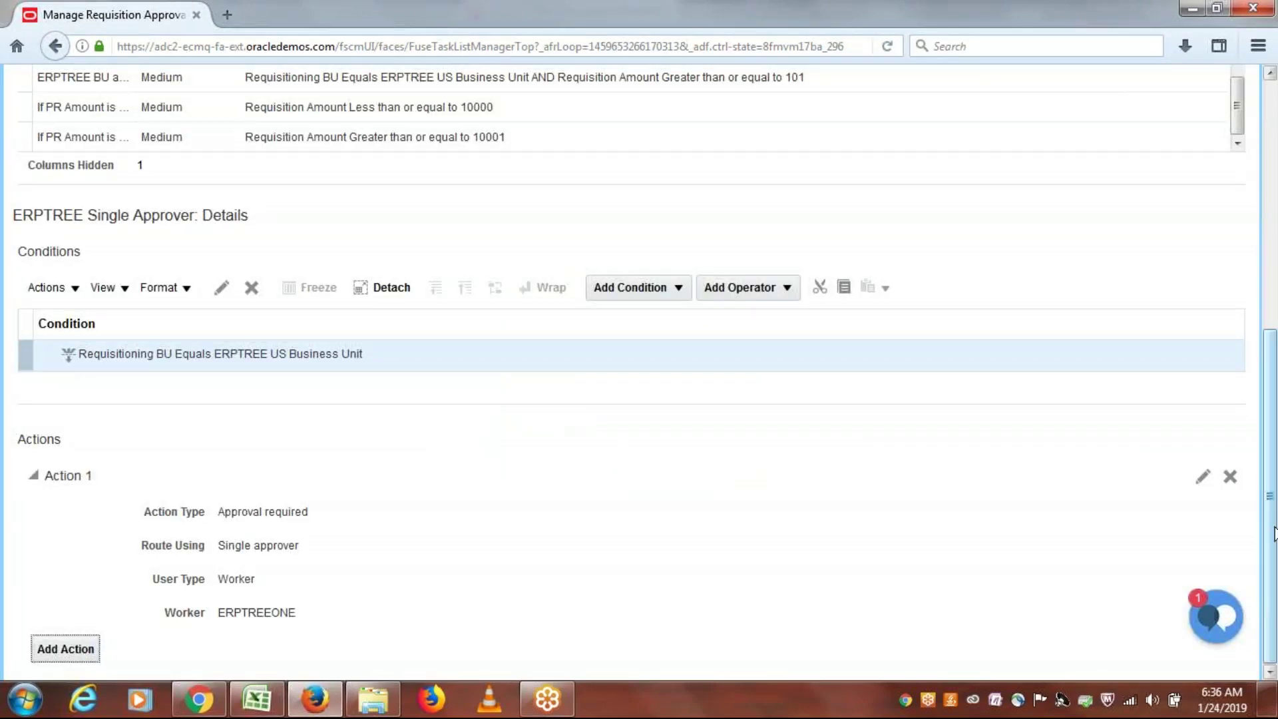
pyautogui.scroll(3, 1275, 466)
pyautogui.moveTo(1275, 459); pyautogui.dragTo(1260, 253)
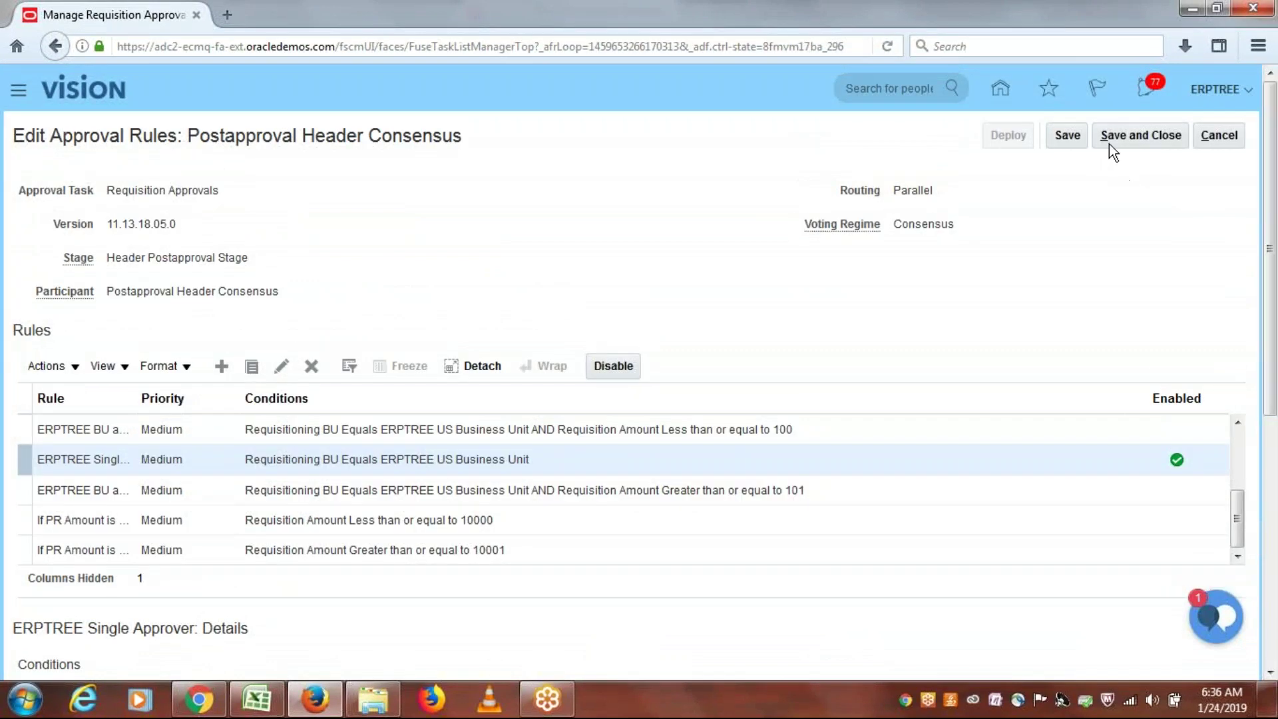
# Step: Save and close the rule edits, then deploy them to Requisition Approvals
pyautogui.click(1133, 140)
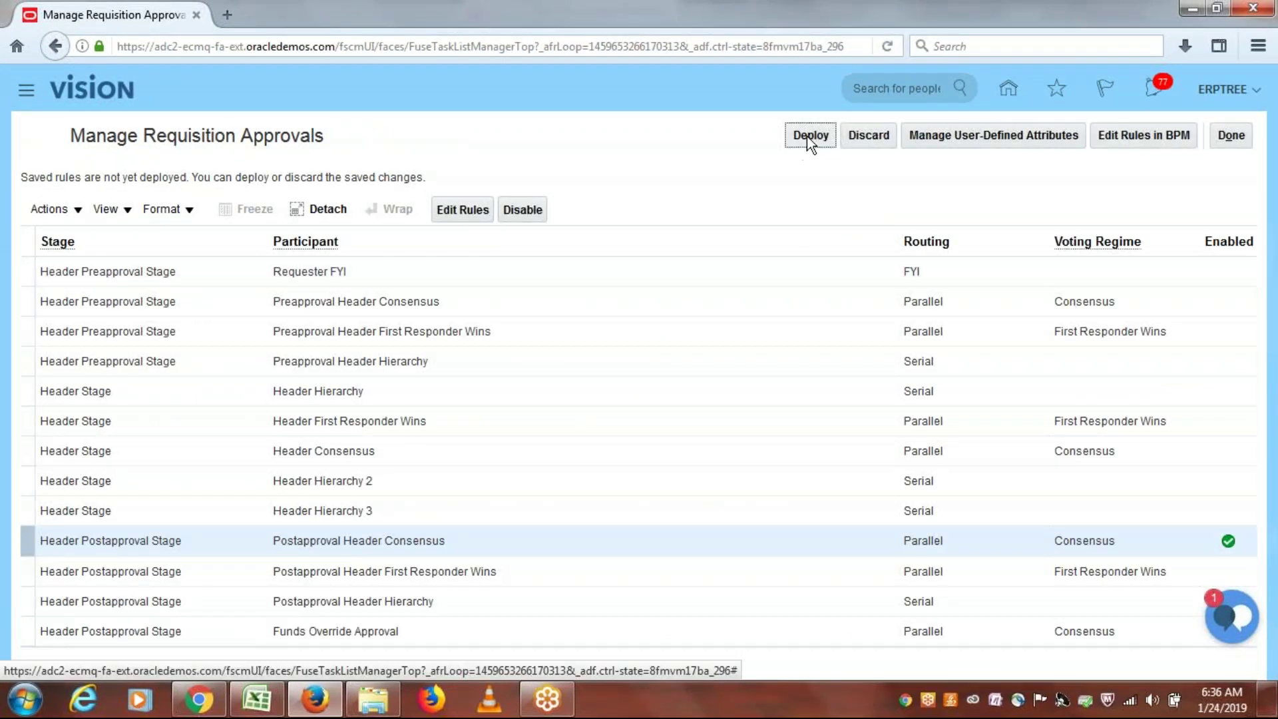
pyautogui.click(811, 135)
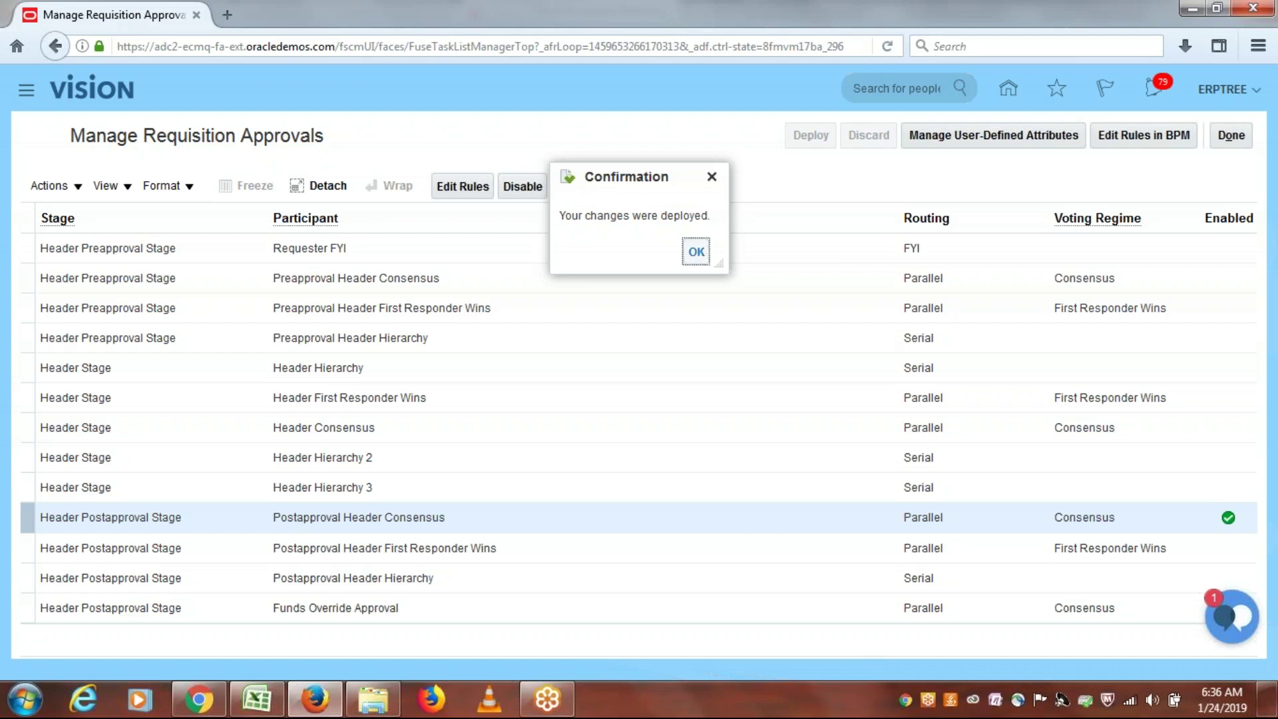
pyautogui.click(699, 254)
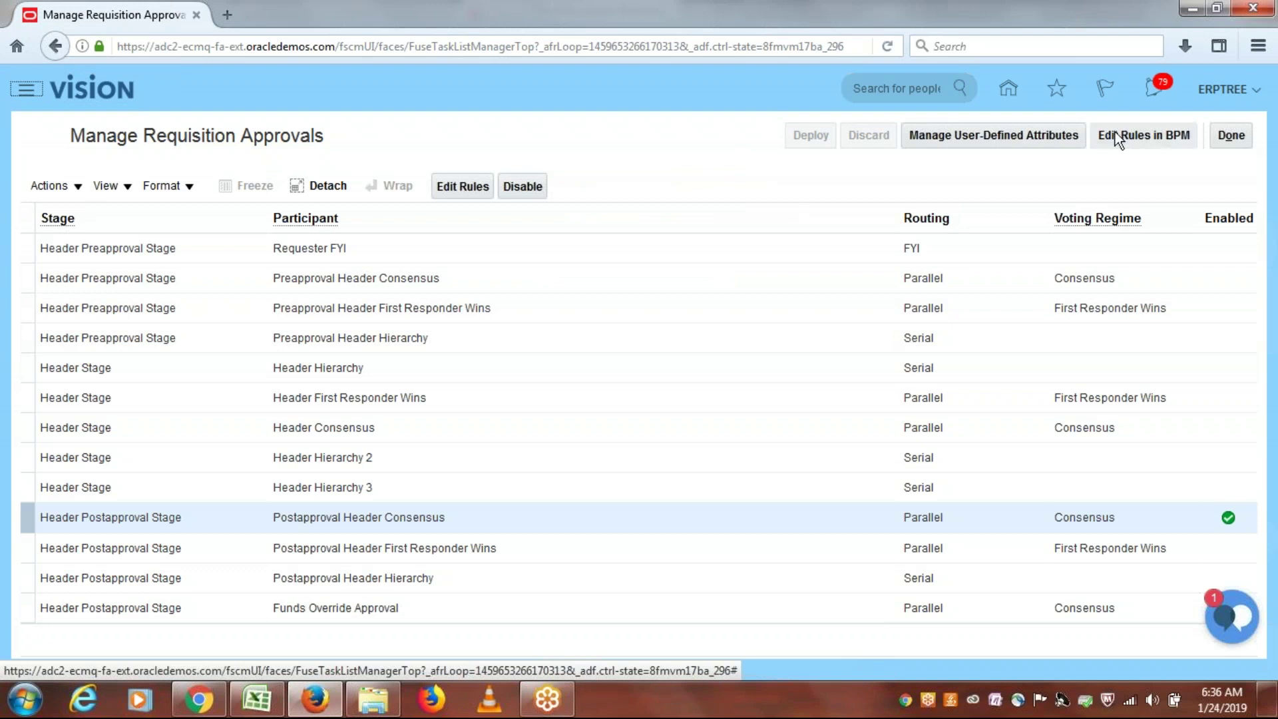
# Step: Exit the approvals setup and go to Purchase Requisitions under Procurement in the Navigator
pyautogui.click(1232, 137)
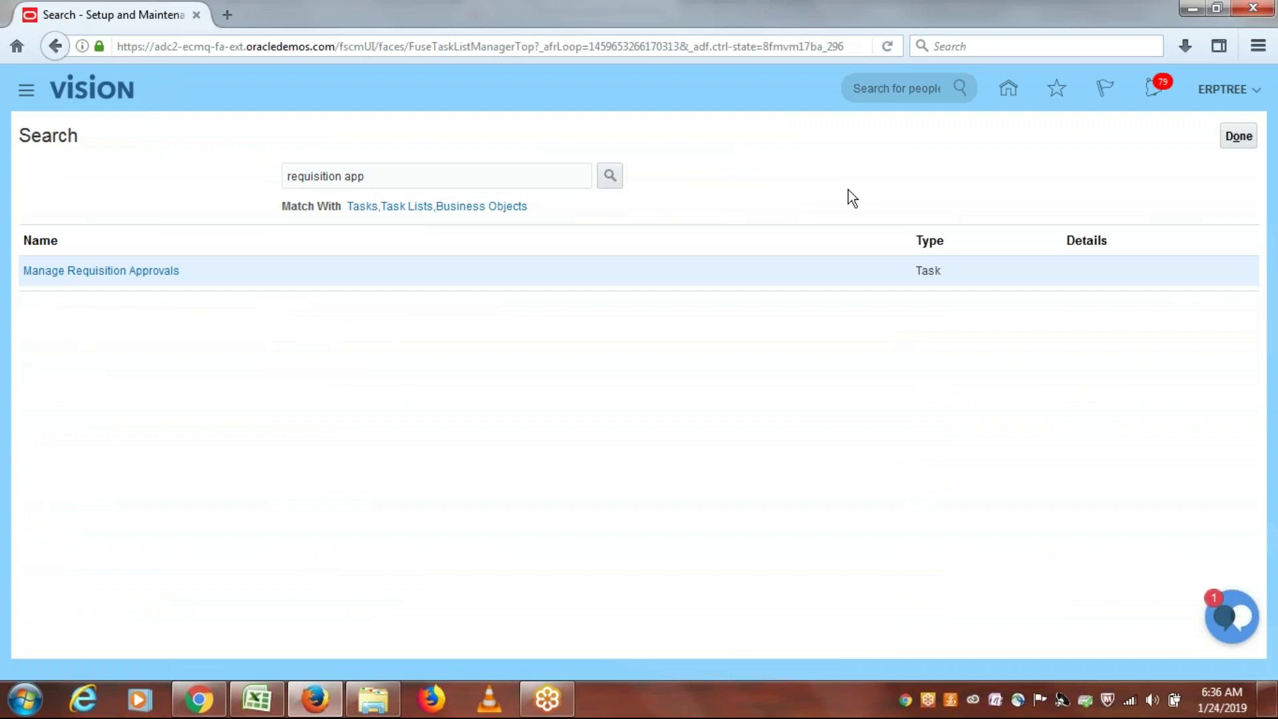
pyautogui.click(21, 91)
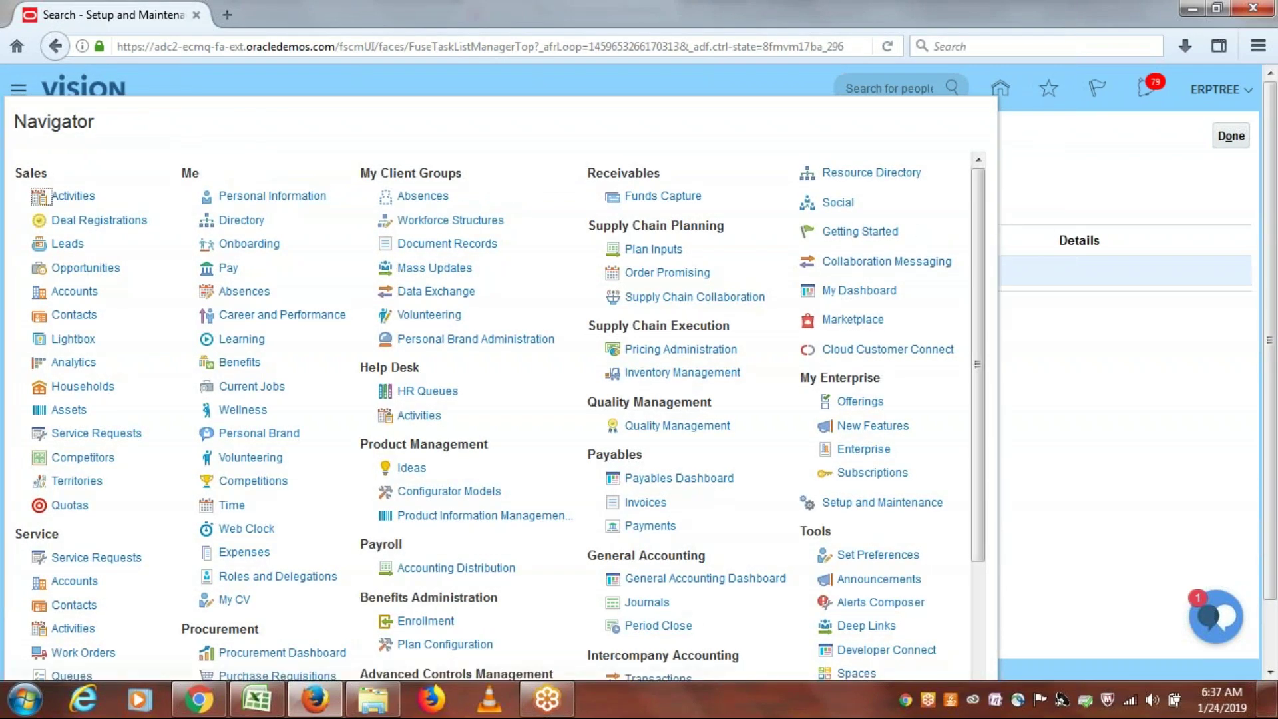
pyautogui.moveTo(981, 233); pyautogui.dragTo(980, 463)
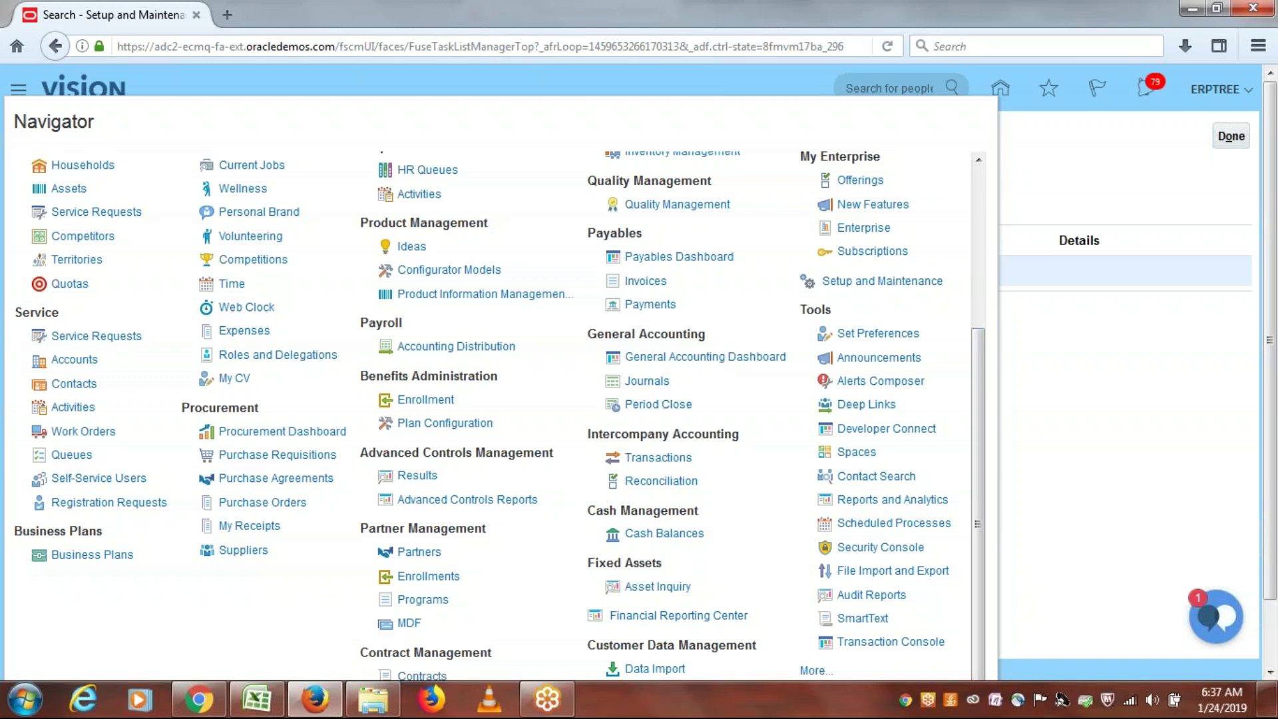
pyautogui.click(253, 455)
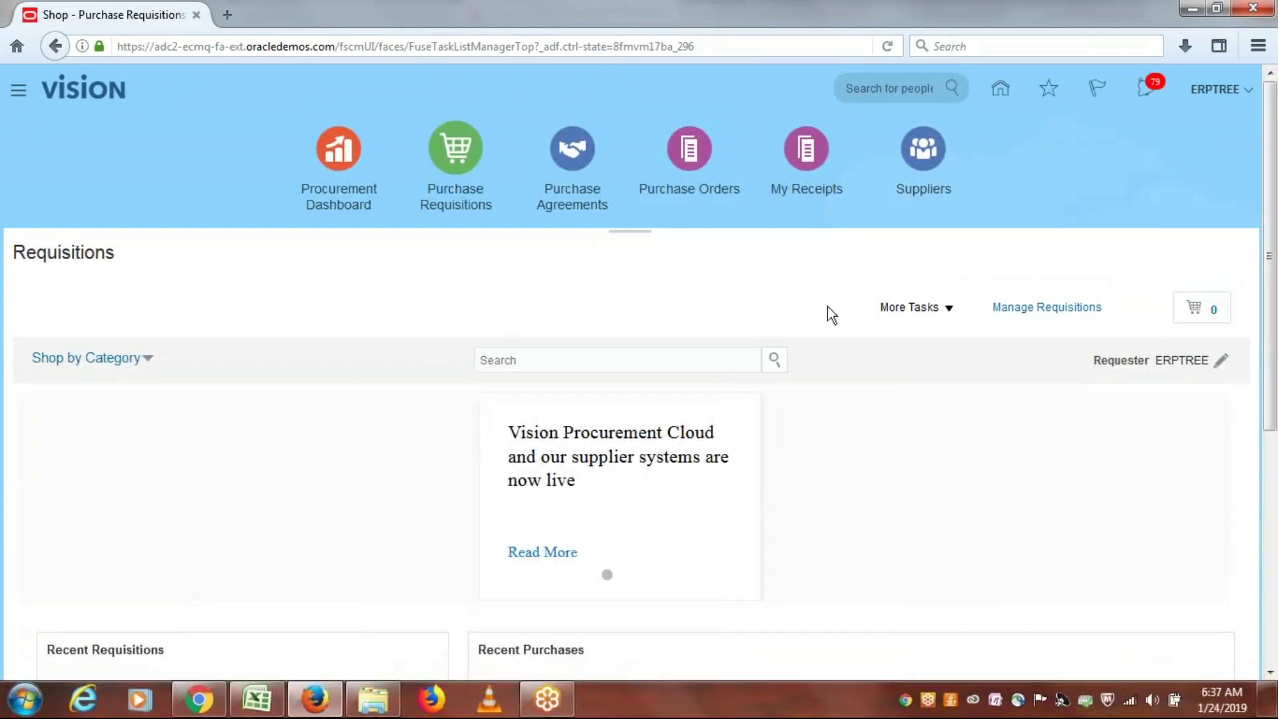
# Step: Start a new requisition line for the ERP1002 MacBook item priced at 500.00 USD
pyautogui.click(945, 308)
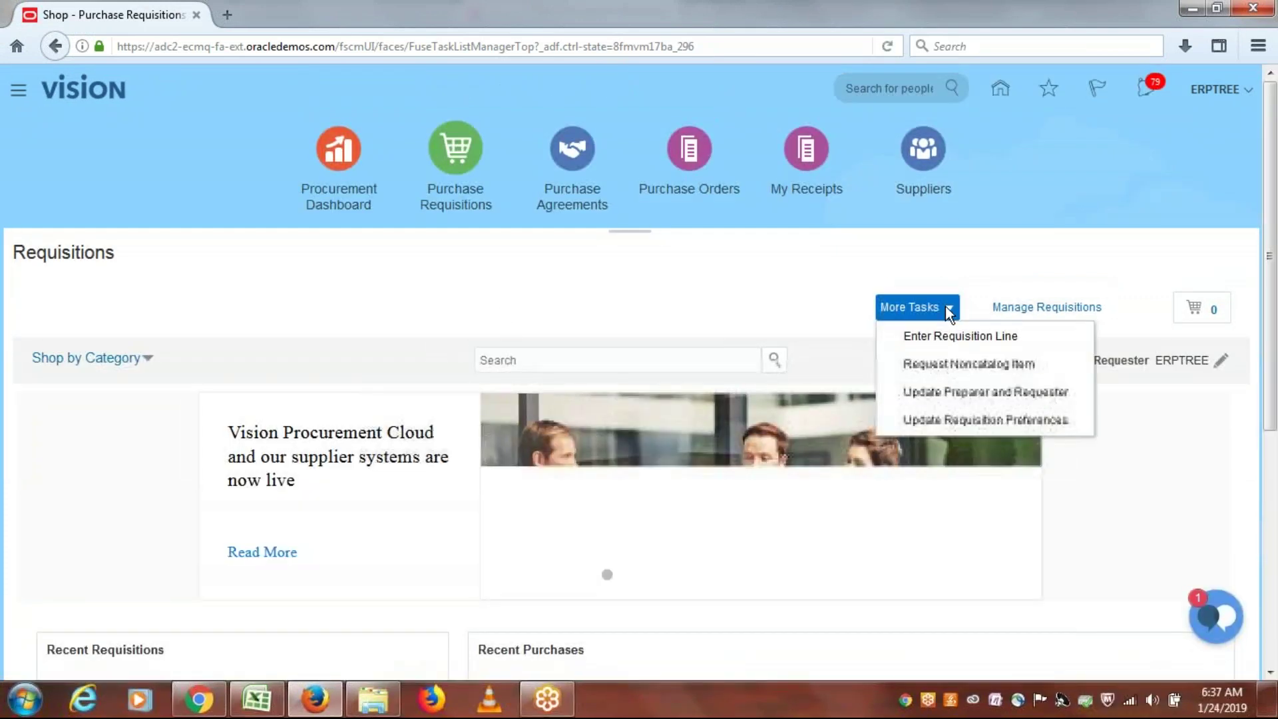
pyautogui.click(949, 336)
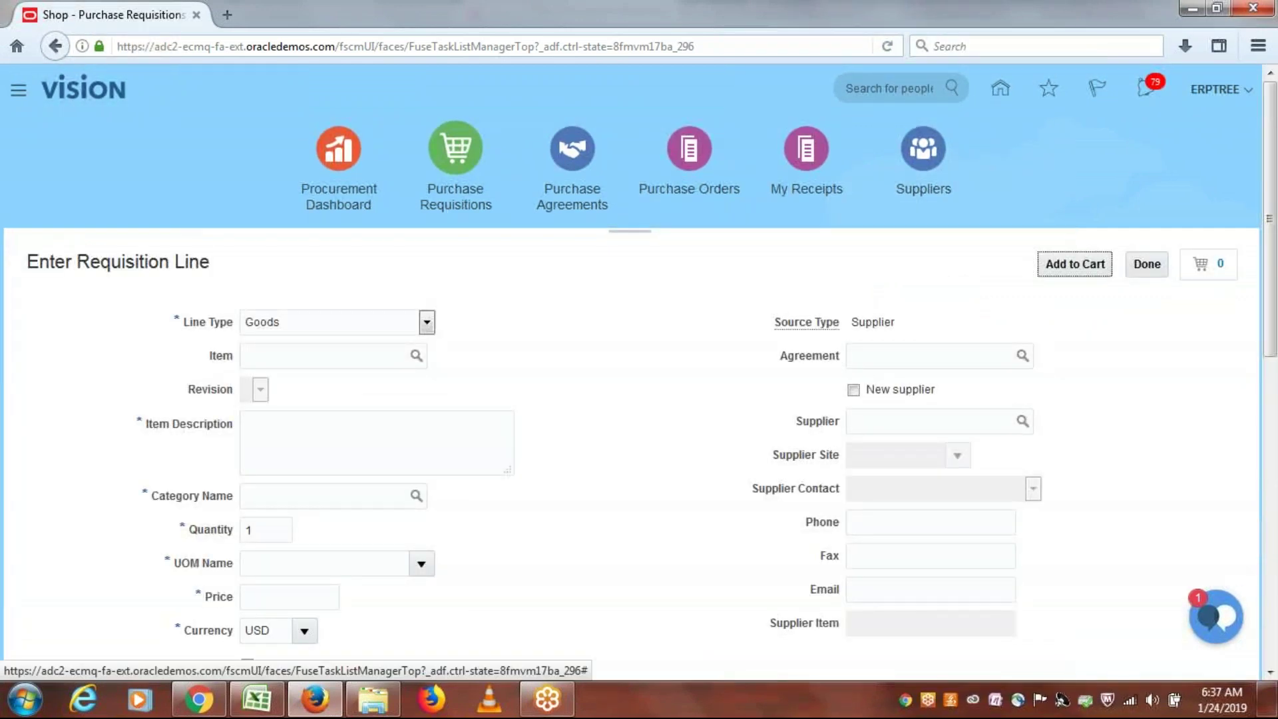
pyautogui.click(371, 355)
pyautogui.write('erp')
pyautogui.press('Tab')
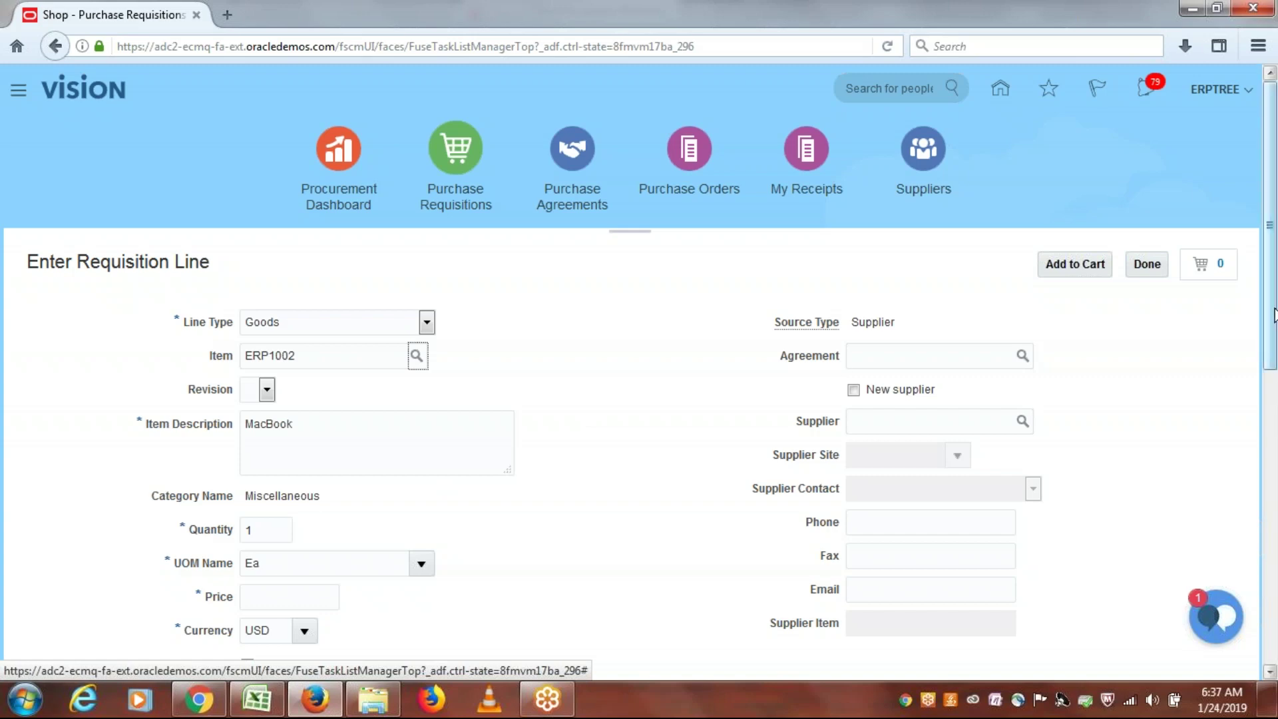
pyautogui.scroll(-2, 1274, 358)
pyautogui.scroll(-2, 1275, 358)
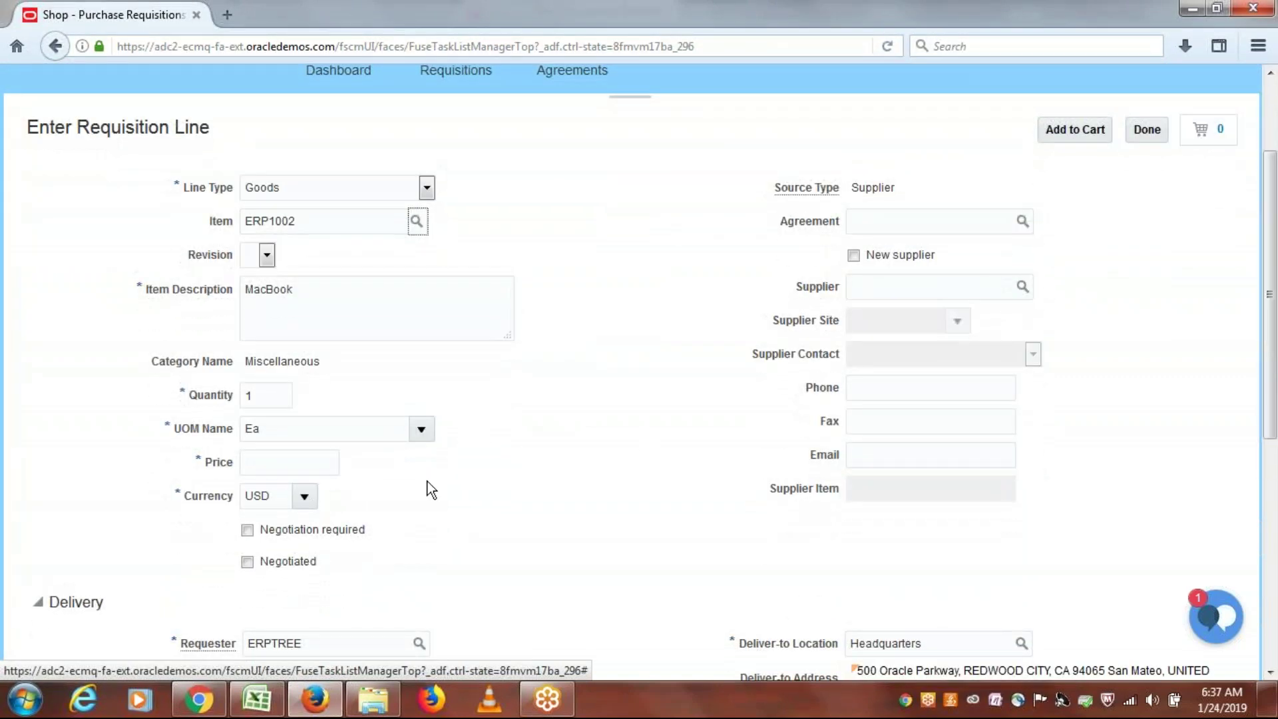
pyautogui.click(290, 466)
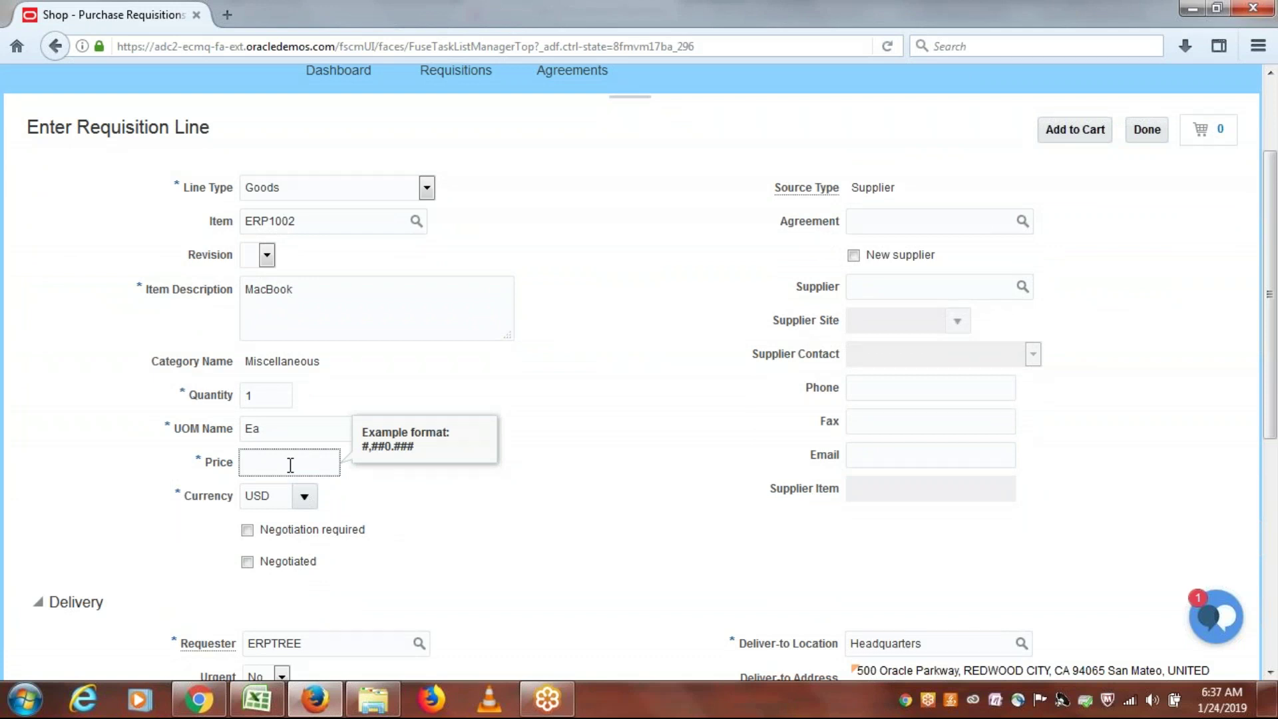
pyautogui.write('500')
pyautogui.click(688, 426)
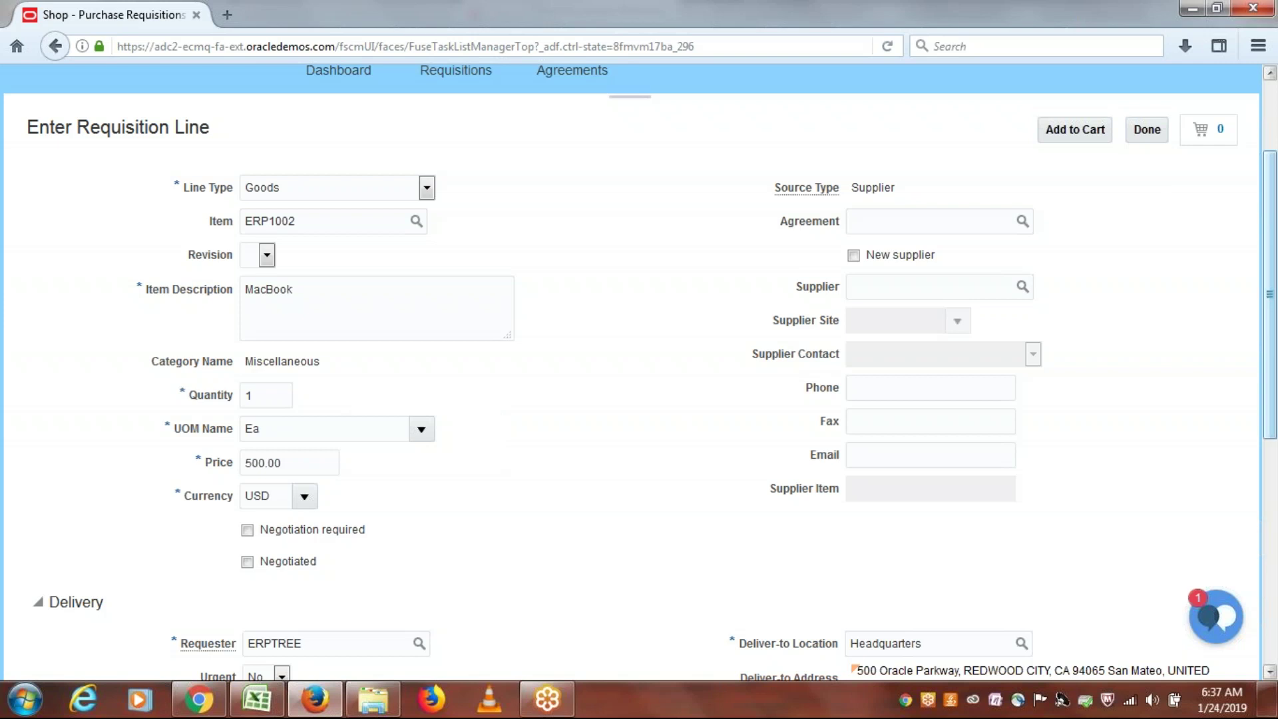
# Step: Mark the line negotiated, set the requester as suggested buyer, and add it to the cart
pyautogui.scroll(-4, 1260, 417)
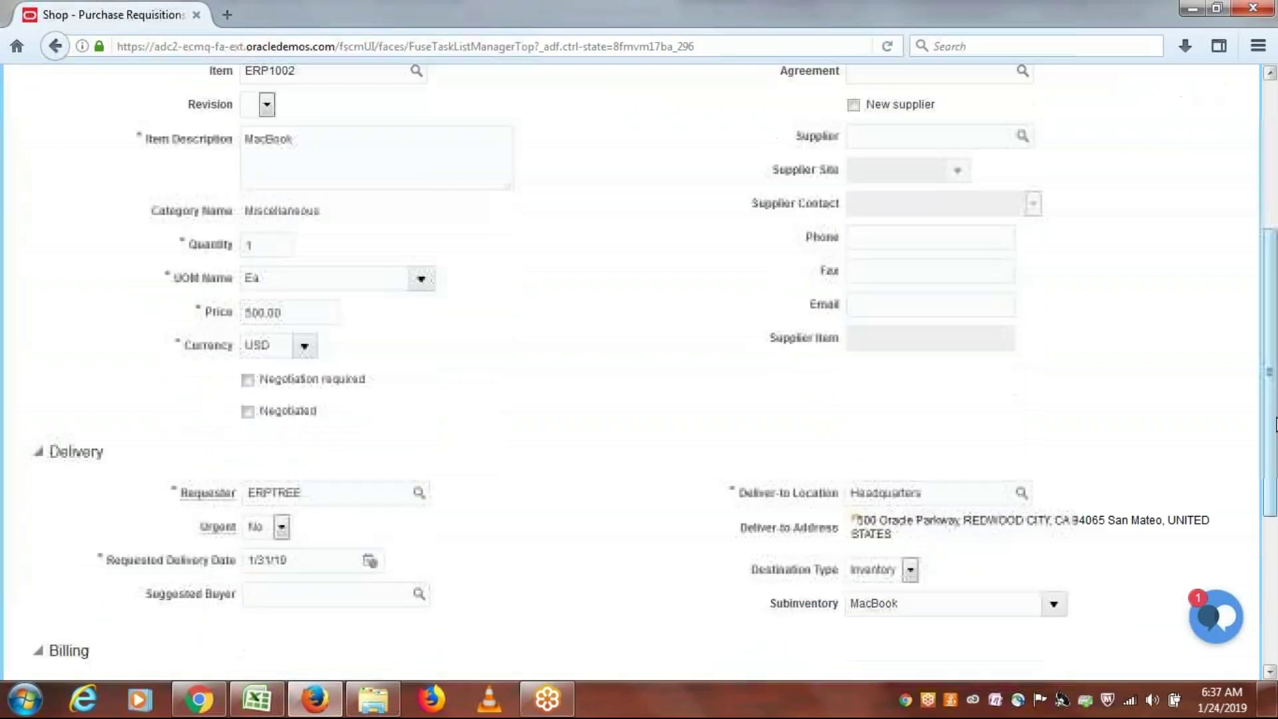
pyautogui.click(246, 411)
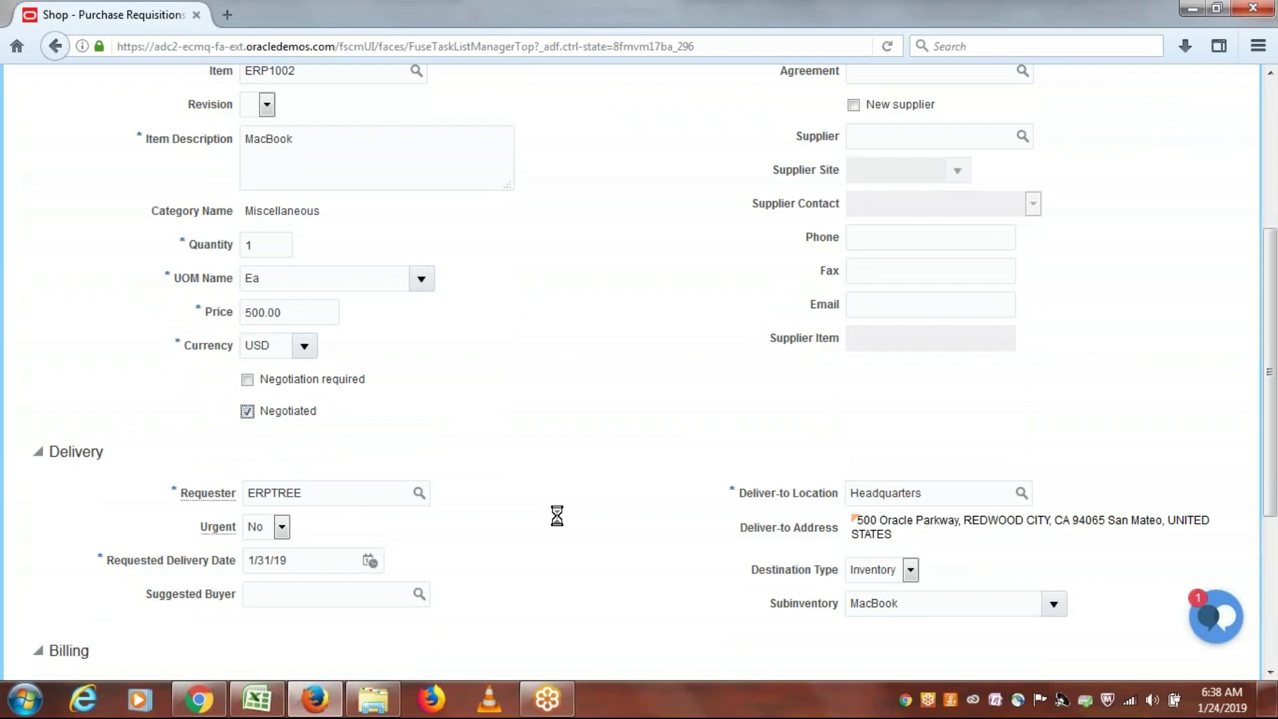
pyautogui.click(298, 598)
pyautogui.write('erptree')
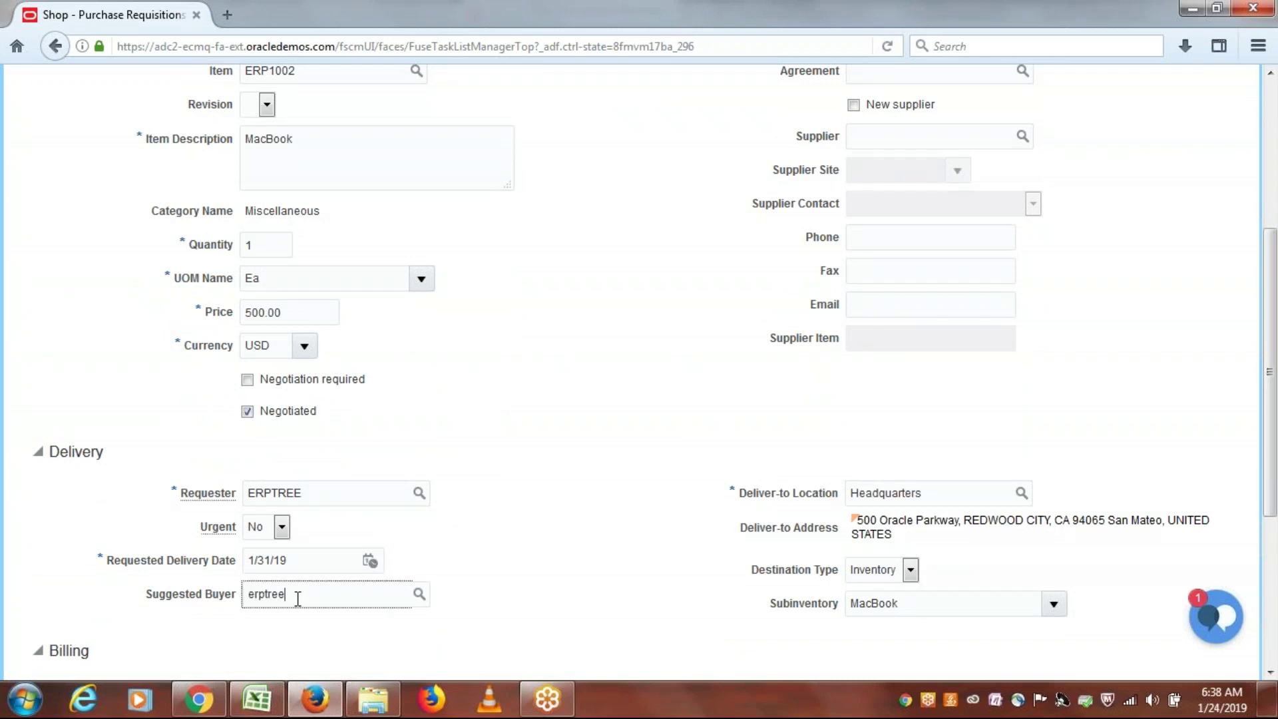
pyautogui.press('Tab')
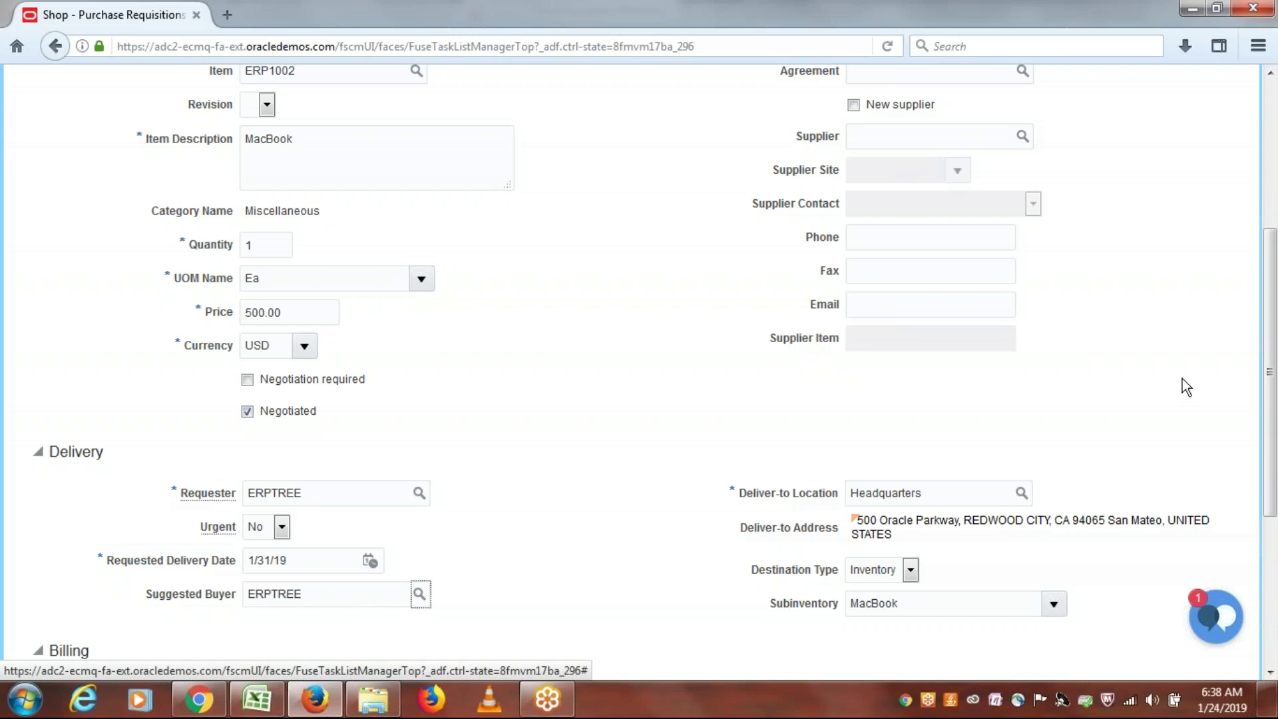
pyautogui.moveTo(1269, 373); pyautogui.dragTo(1271, 257)
pyautogui.click(1087, 221)
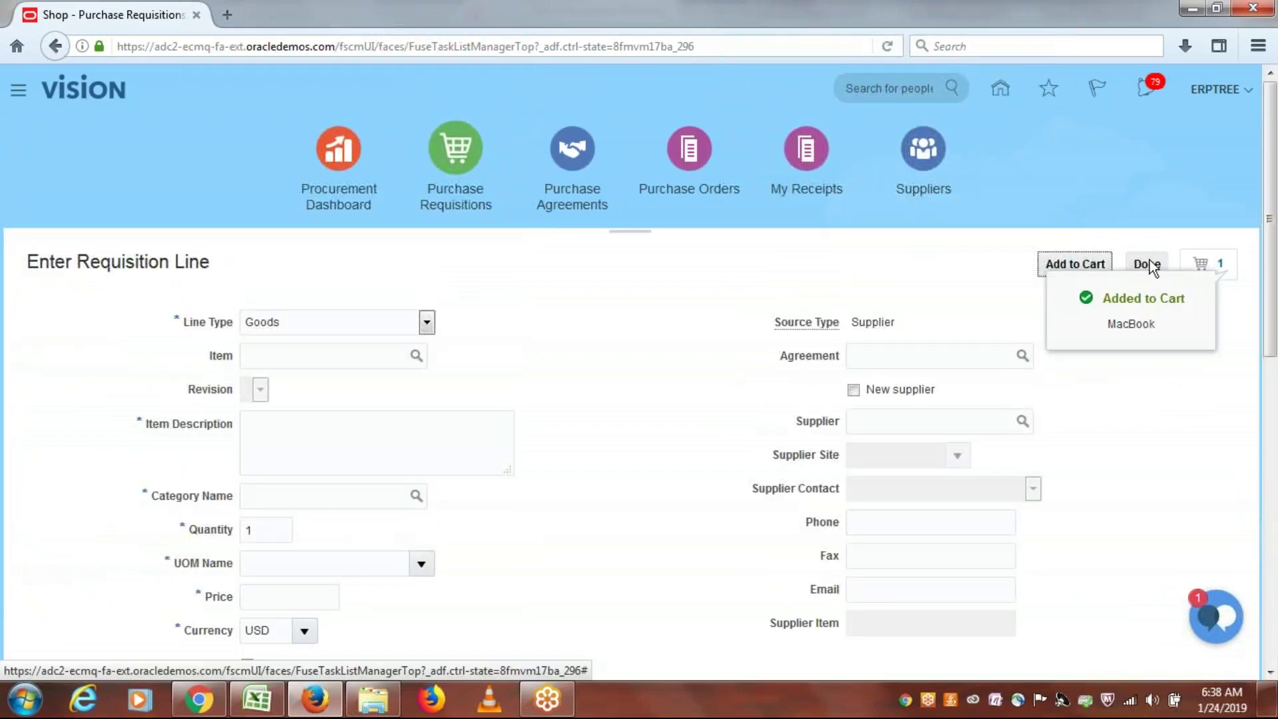
pyautogui.click(1147, 263)
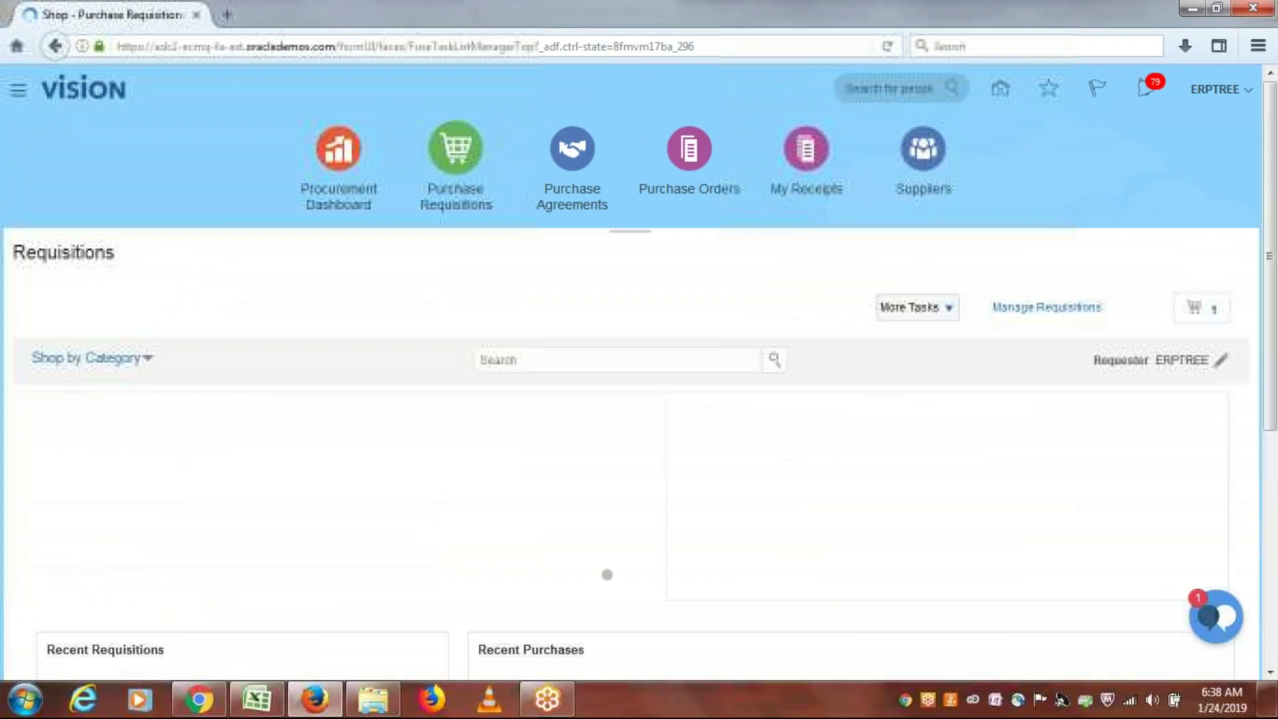
# Step: Review requisition 1013, check its approval route to ERPTREEONE, and submit it
pyautogui.click(1212, 310)
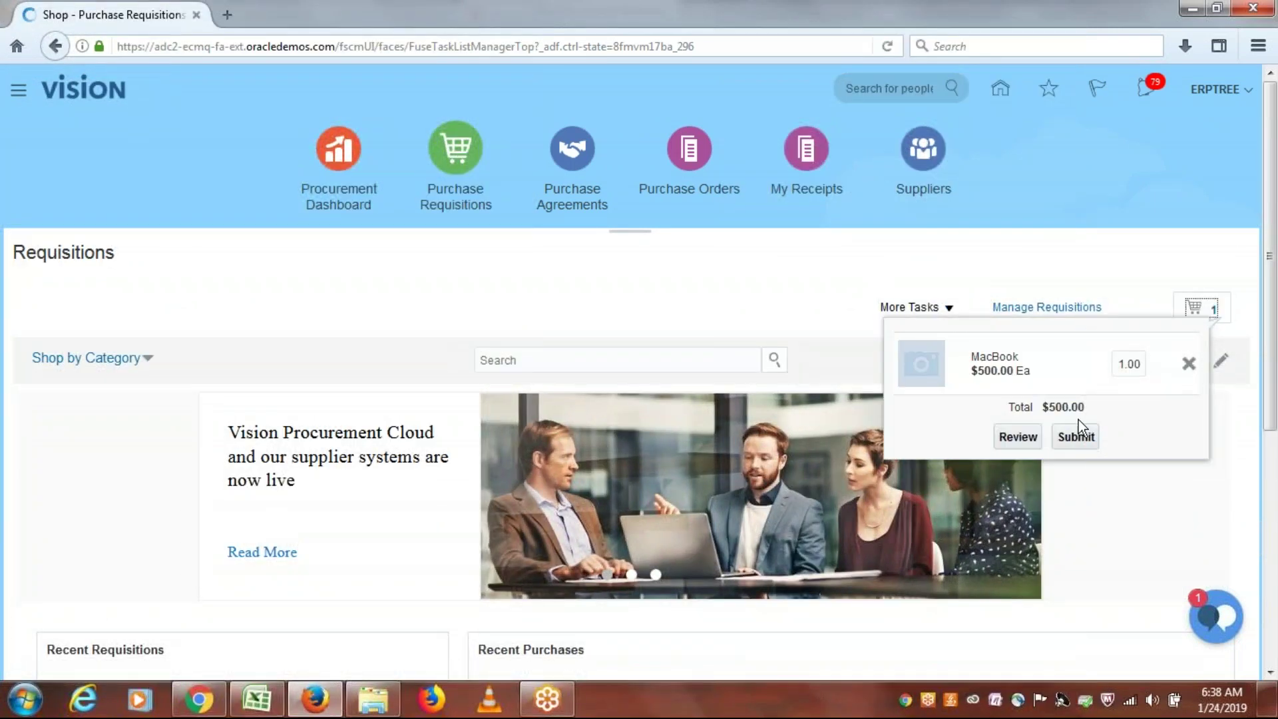
pyautogui.click(1025, 439)
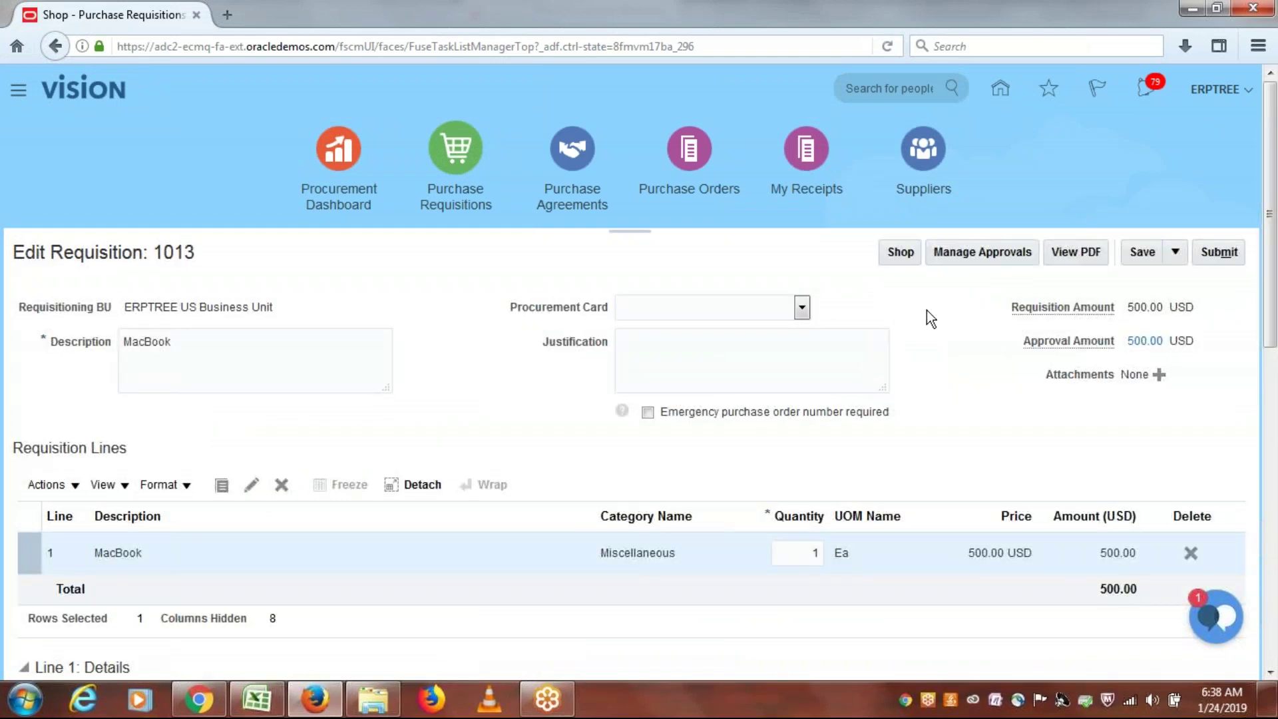
pyautogui.click(983, 254)
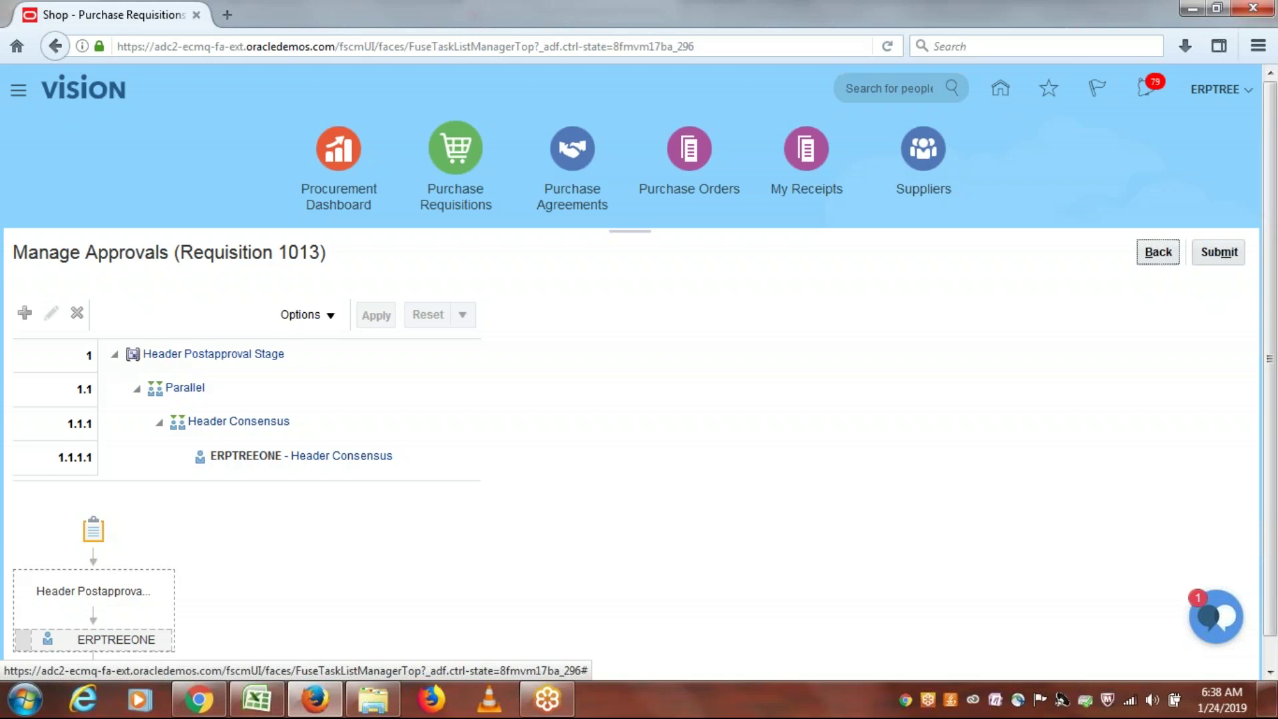
pyautogui.click(1221, 253)
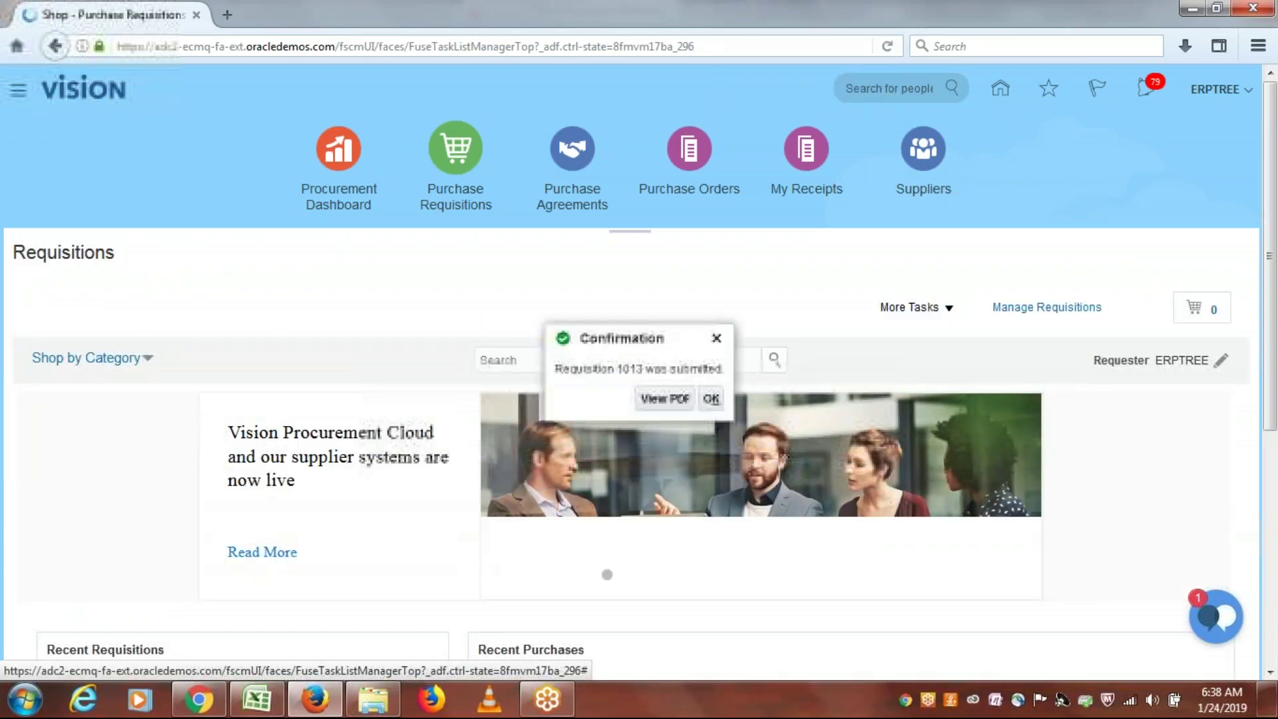
pyautogui.click(712, 400)
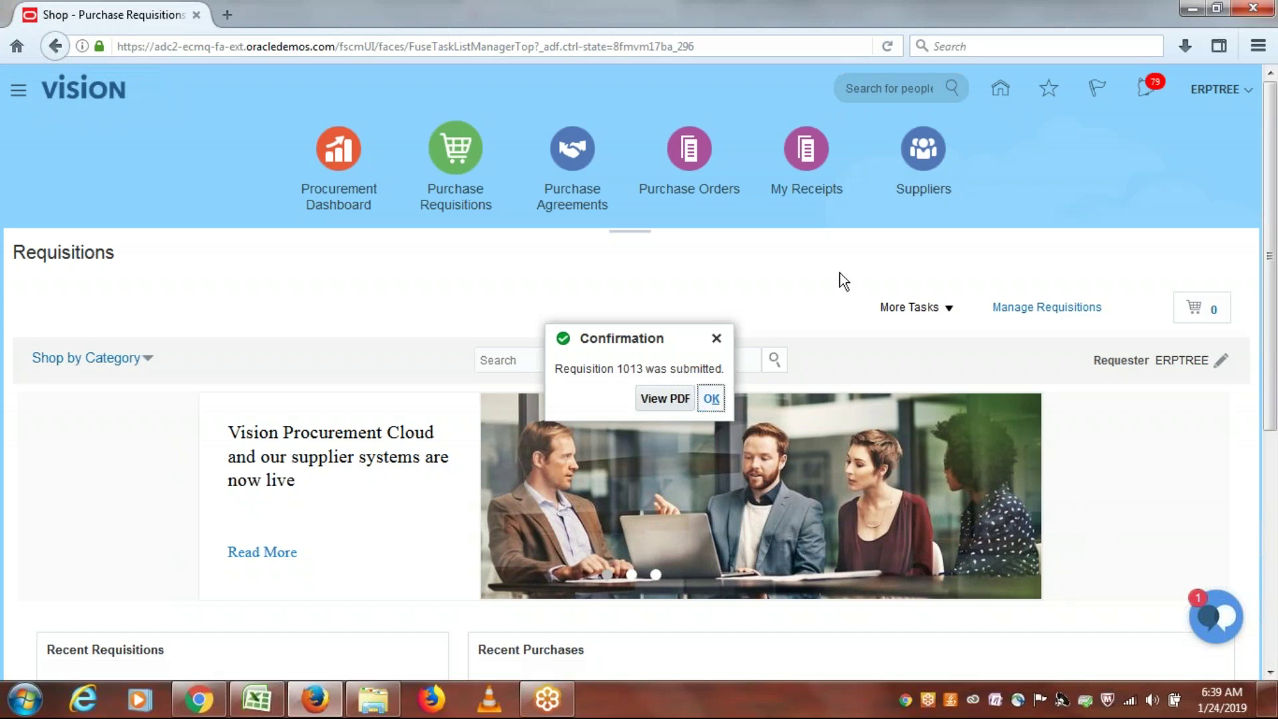
# Step: Sign out of the requester account and sign in with the approver's user ID and password
pyautogui.click(1230, 97)
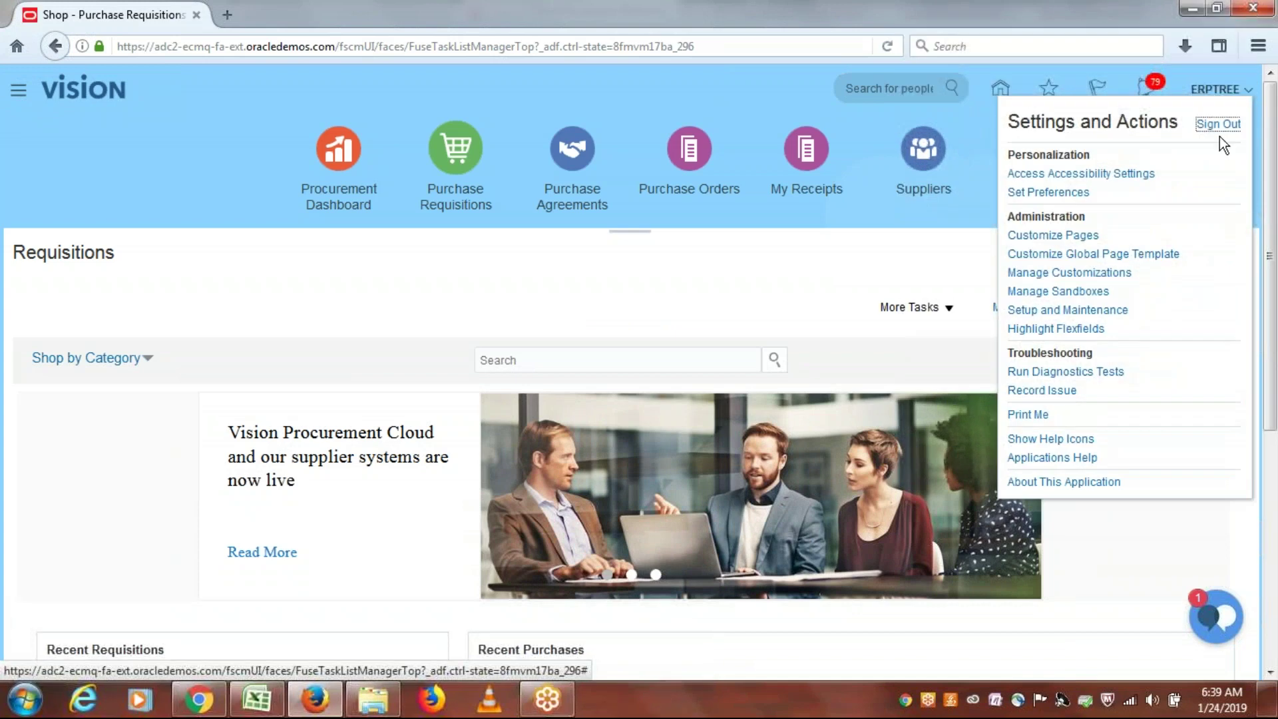
pyautogui.click(1230, 129)
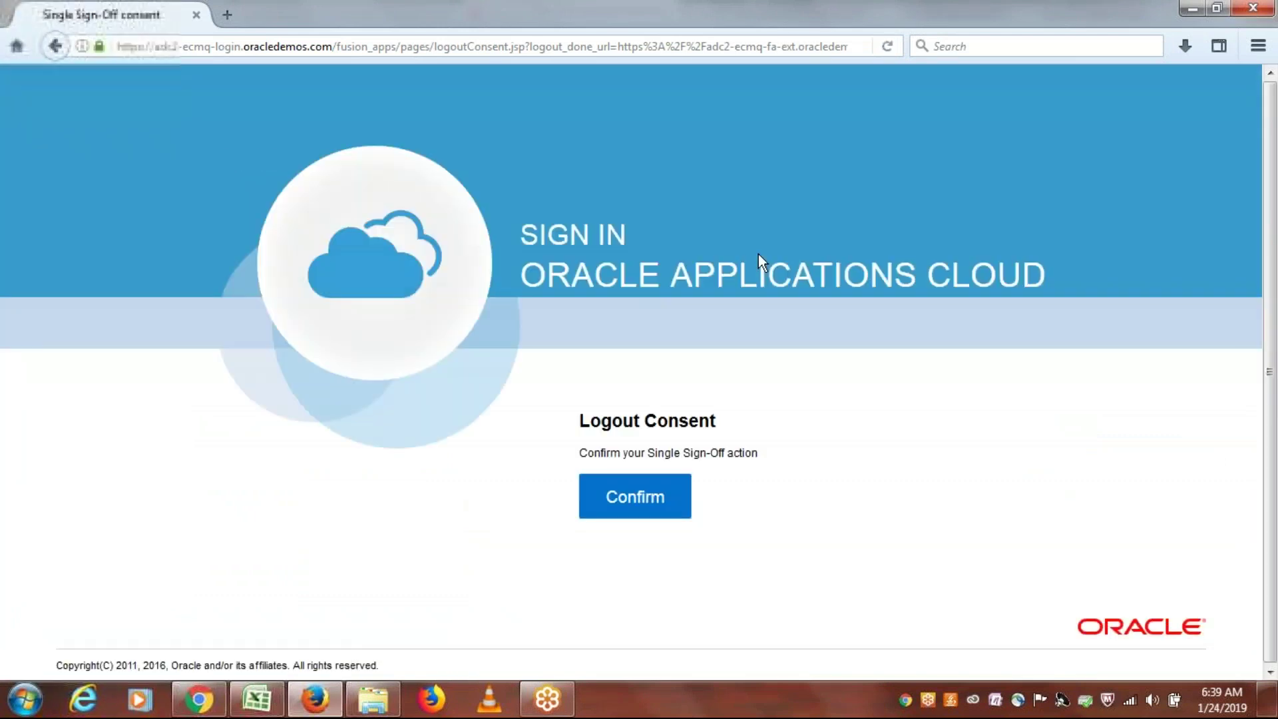
pyautogui.click(633, 510)
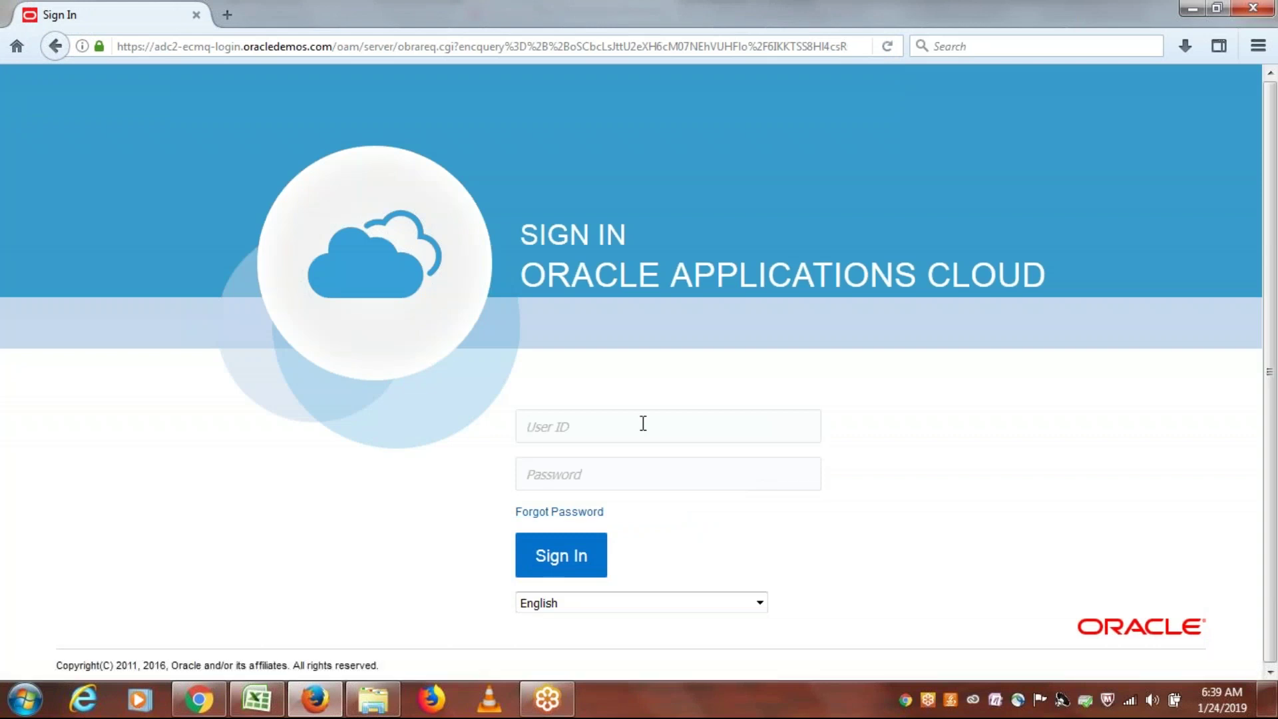
pyautogui.write('erptreeone')
pyautogui.press('Tab')
pyautogui.write('•••••••')
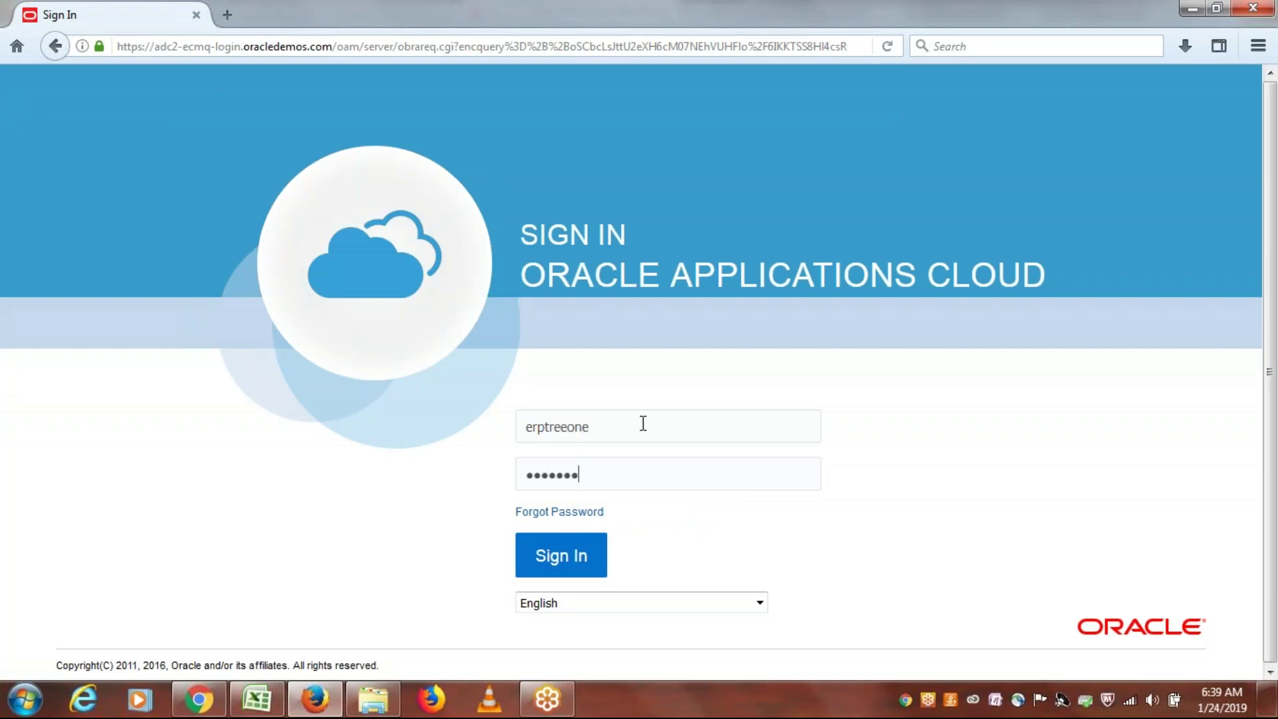
pyautogui.write('•')
pyautogui.press('Return')
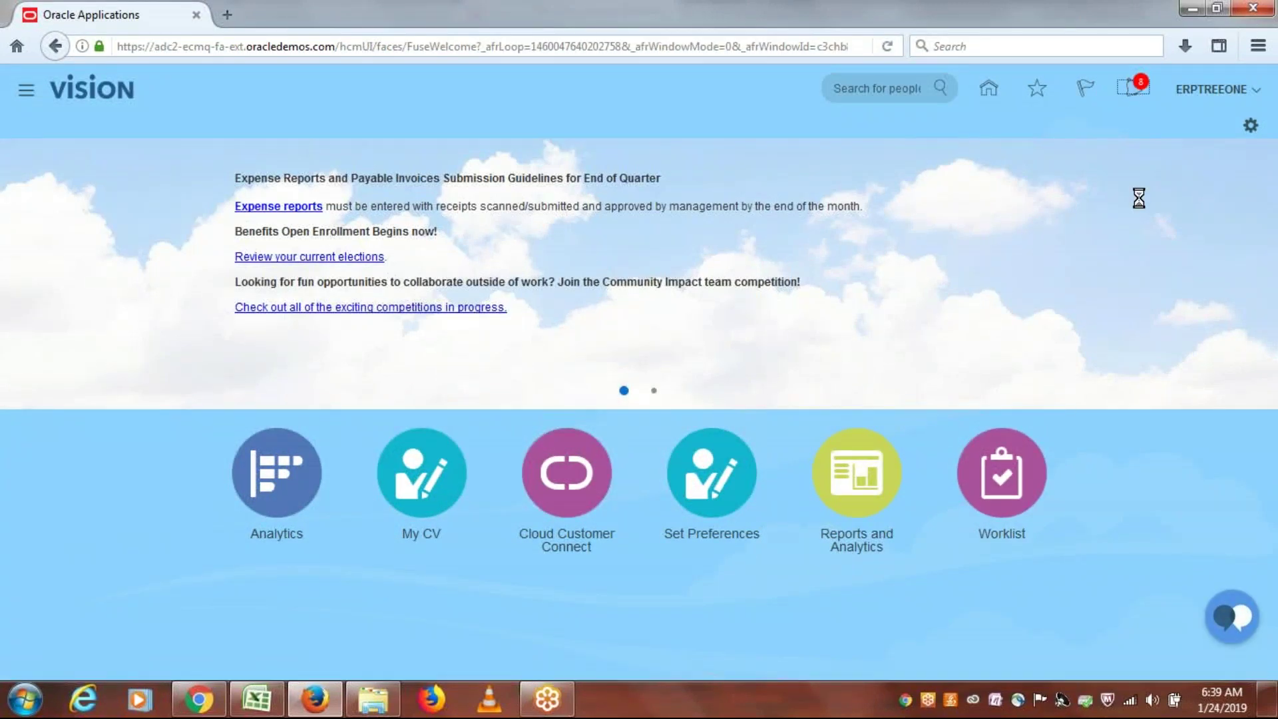
# Step: Approve requisition 1013 from the approver's pending notifications list
pyautogui.click(1132, 87)
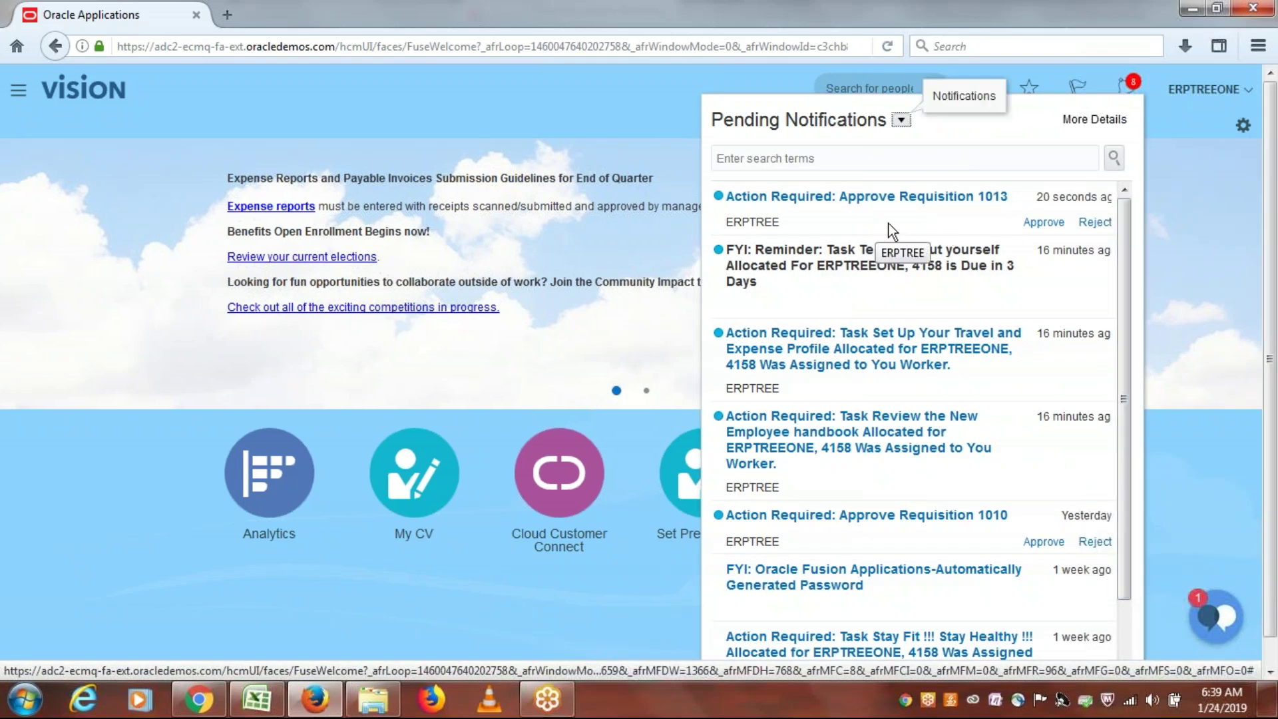
pyautogui.click(1035, 224)
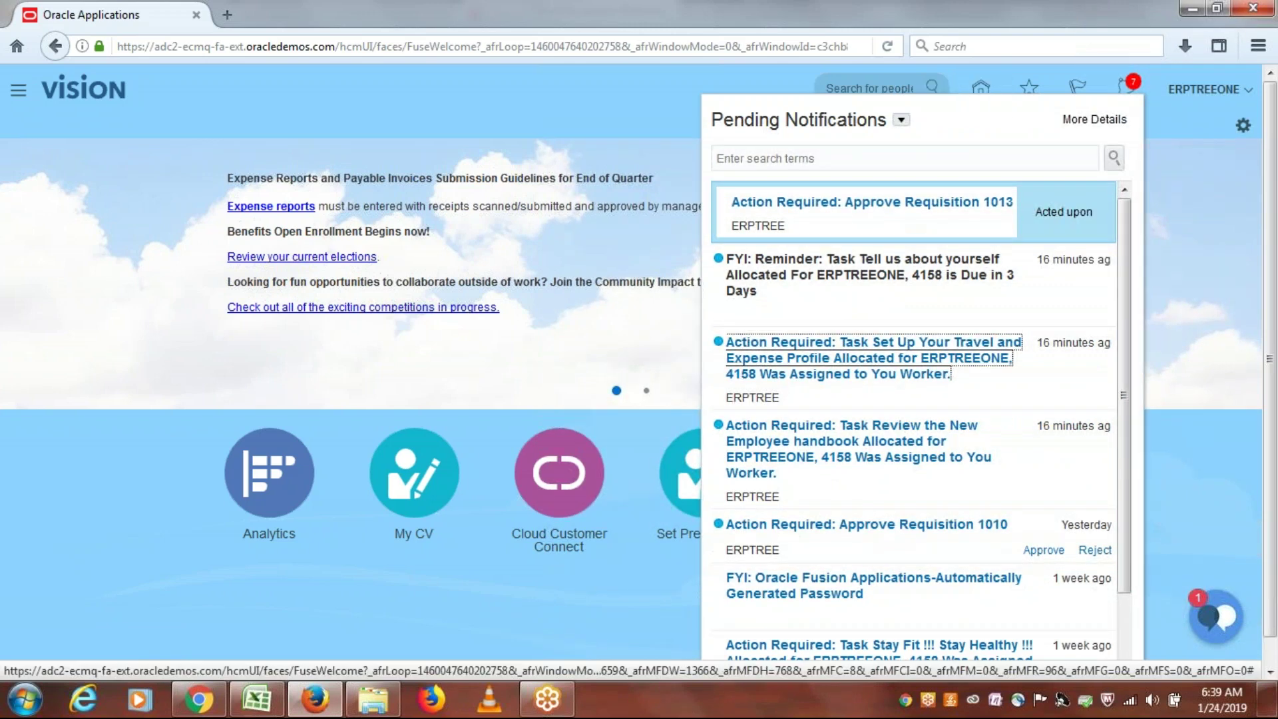
pyautogui.click(1193, 193)
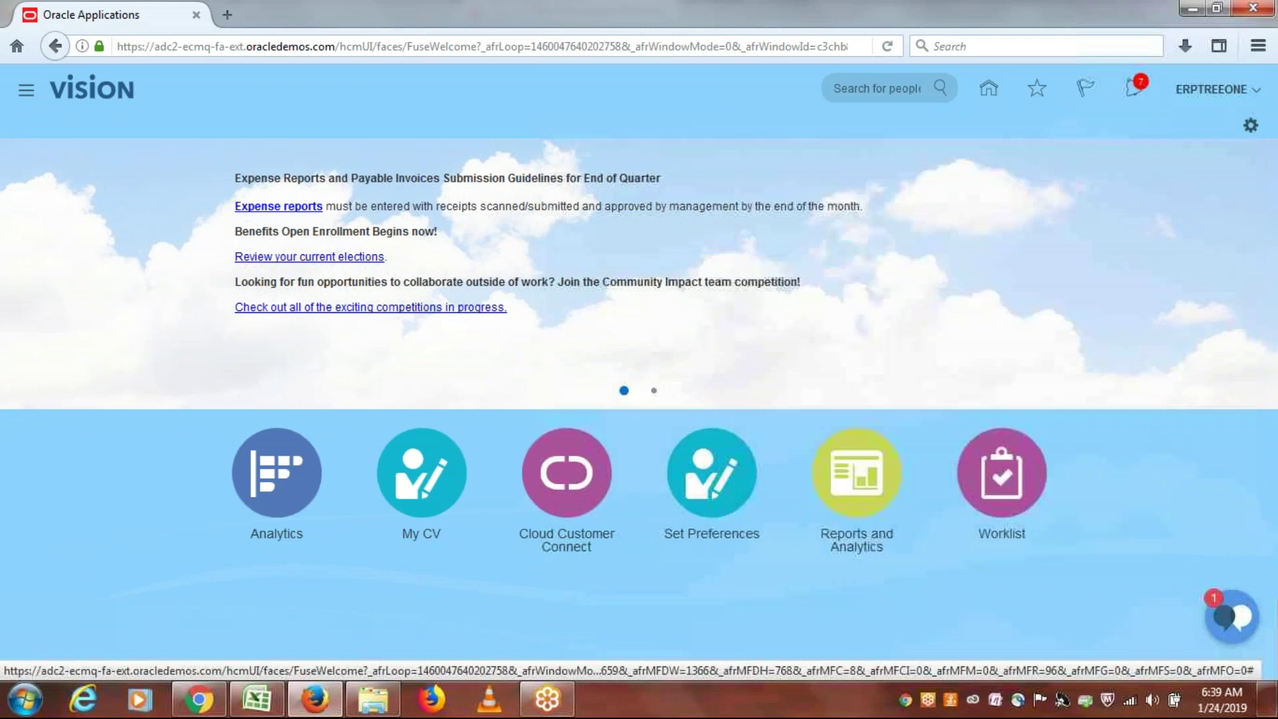
pyautogui.click(1216, 92)
# Step: Sign out with single sign-off, then sign back in with the requester's user ID and password
pyautogui.click(1227, 124)
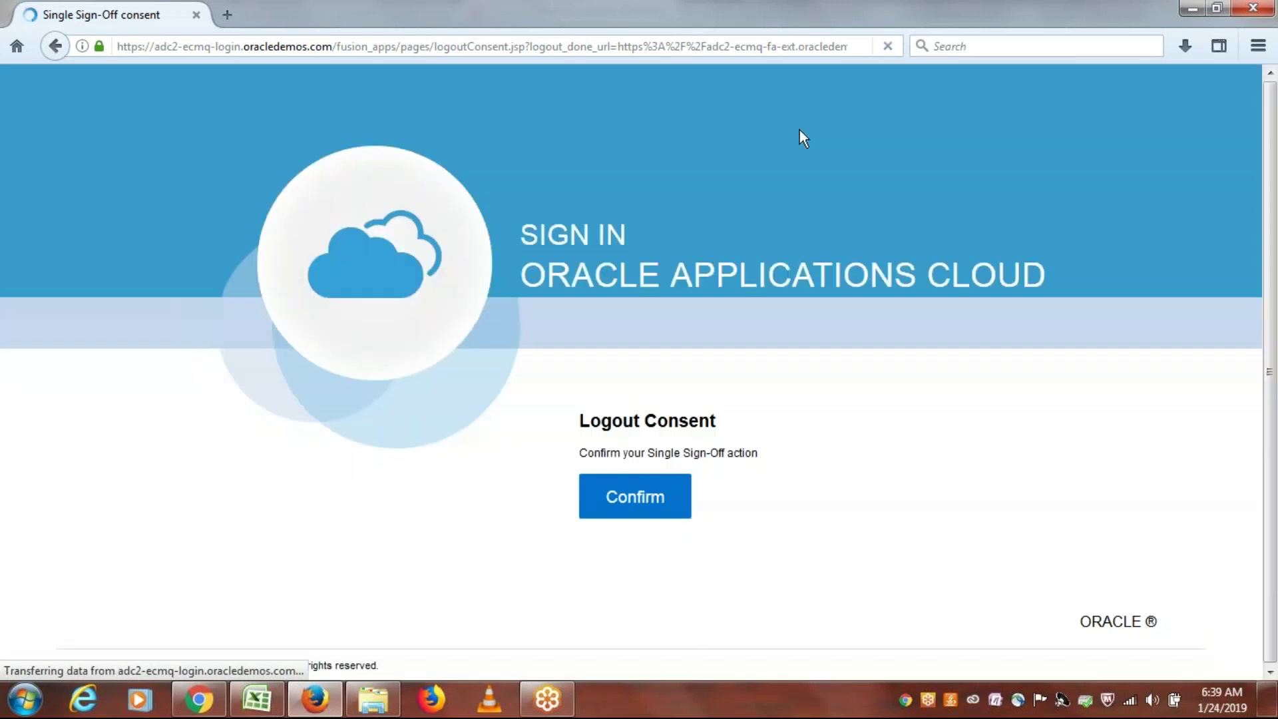
pyautogui.click(634, 491)
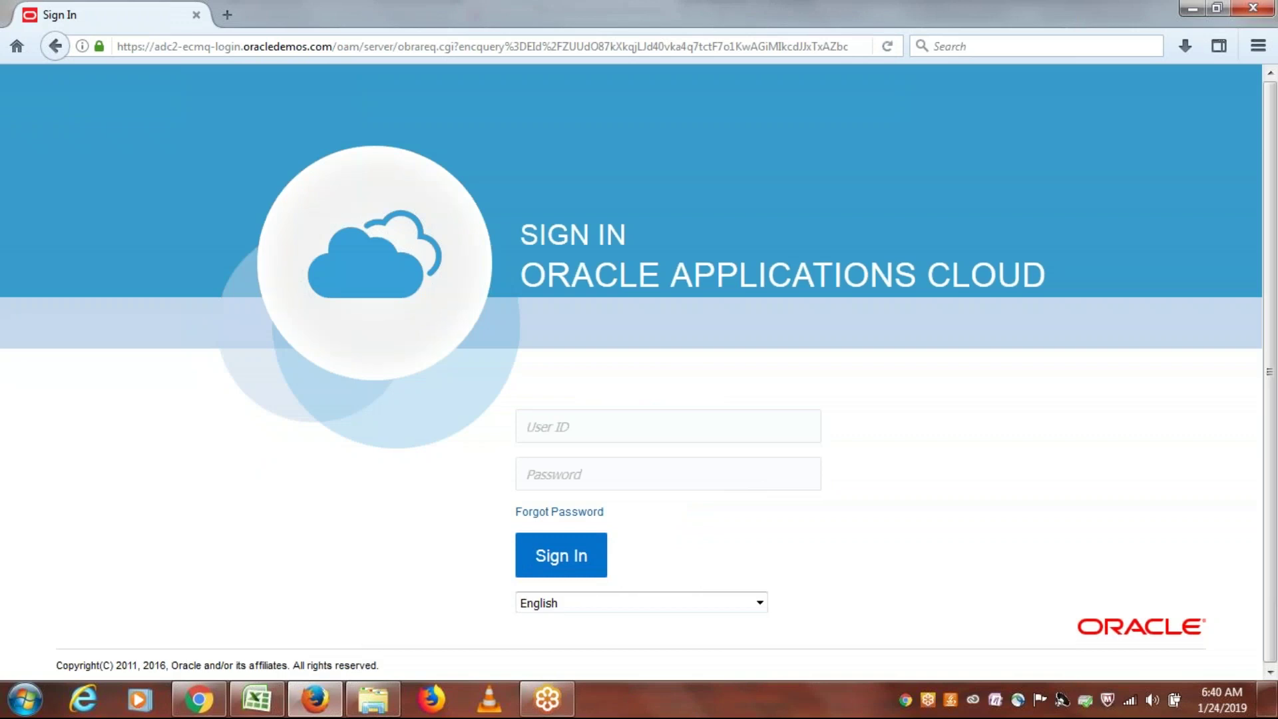
pyautogui.click(591, 428)
pyautogui.write('erptree')
pyautogui.press('Tab')
pyautogui.write('•')
pyautogui.press('BackSpace')
pyautogui.write('••••••••')
pyautogui.press('Return')
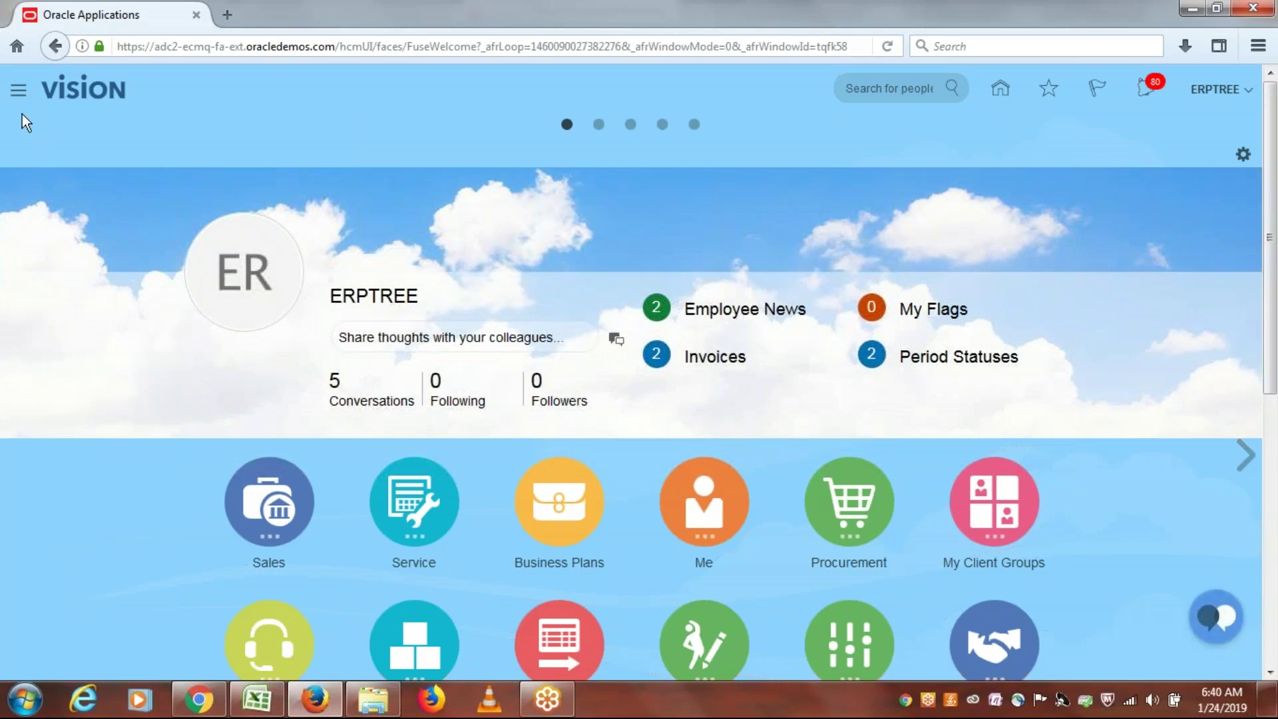
# Step: Check in Purchase Requisitions > Manage Requisitions that 1013 shows Approved, then return to Excel
pyautogui.click(18, 89)
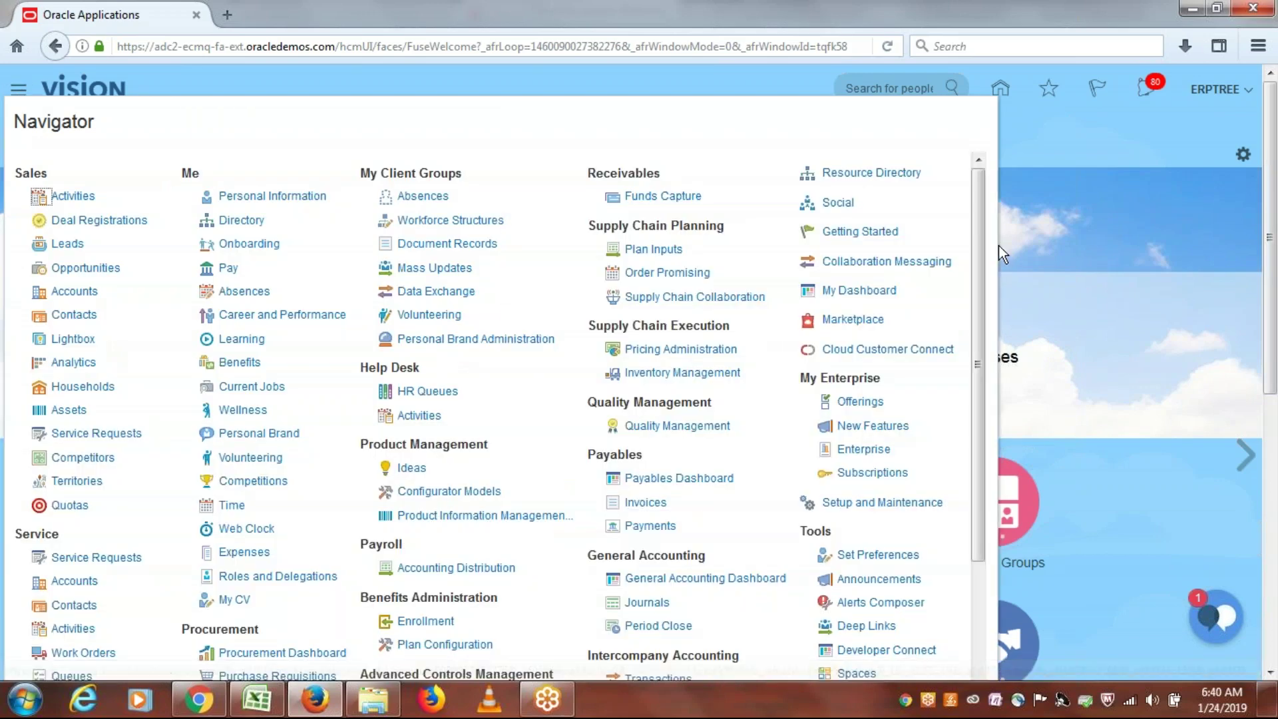
pyautogui.moveTo(976, 233); pyautogui.dragTo(983, 386)
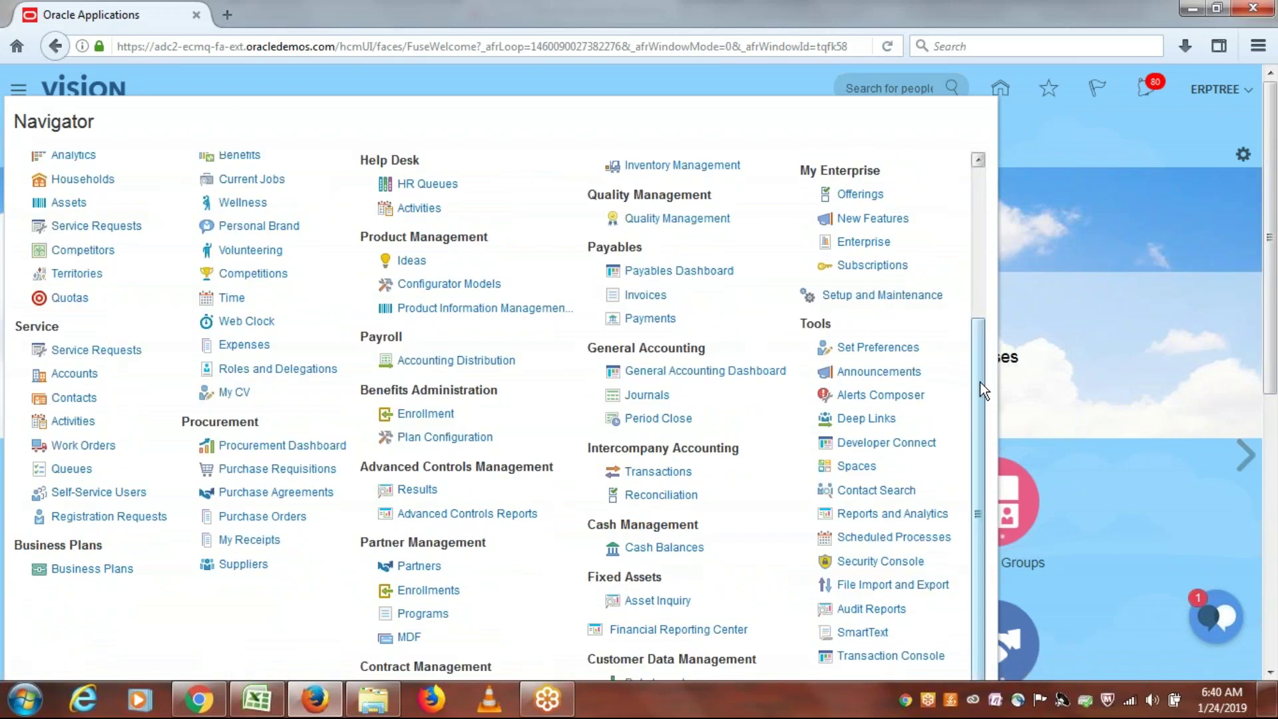
pyautogui.click(276, 470)
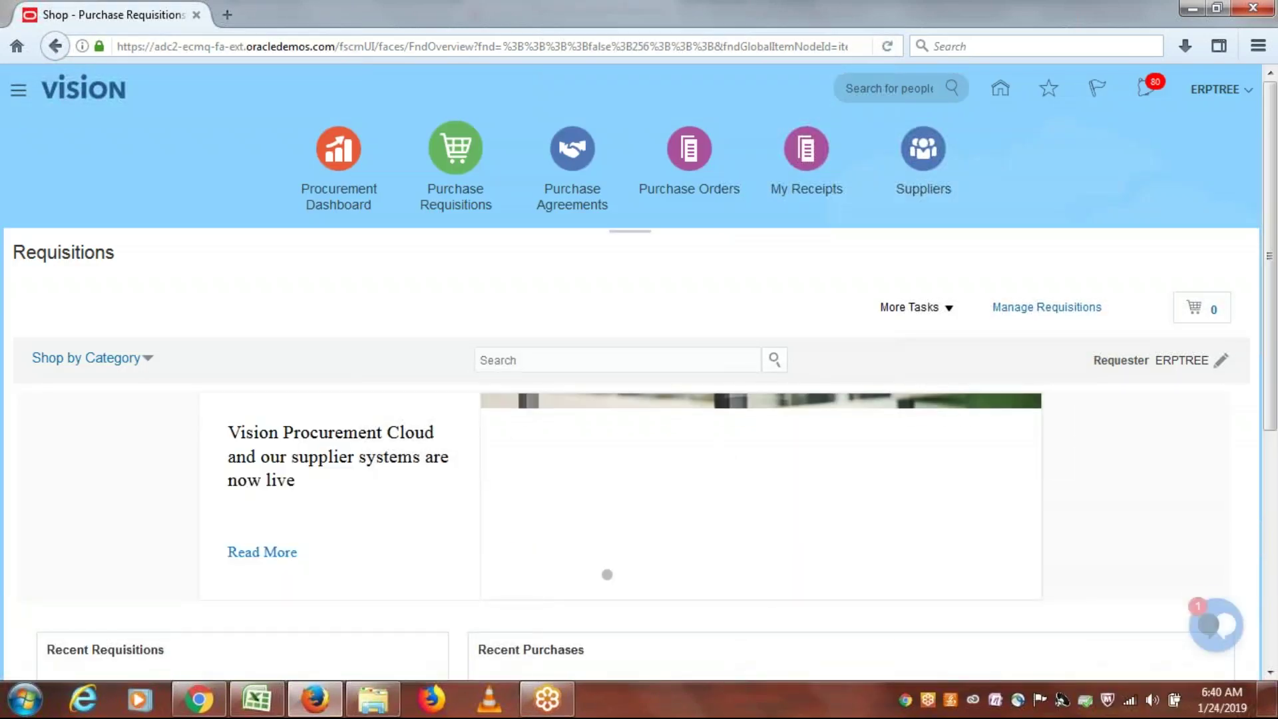
pyautogui.click(1038, 307)
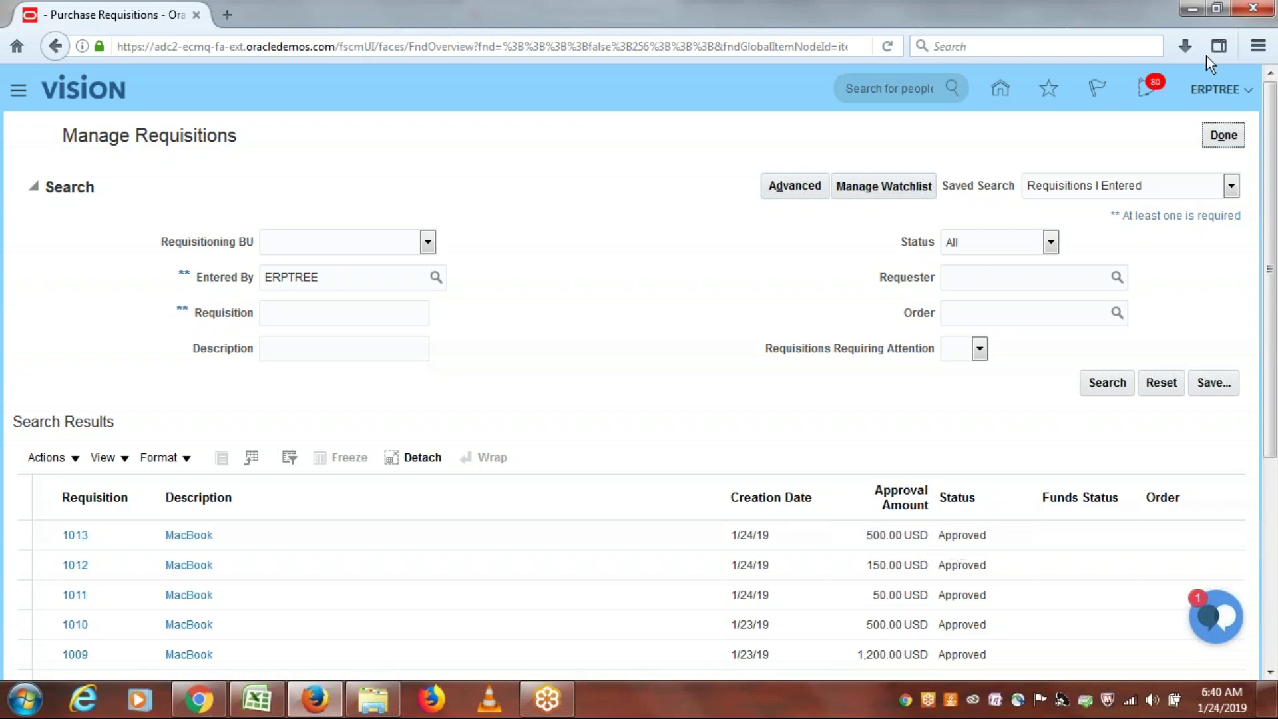
pyautogui.click(1215, 133)
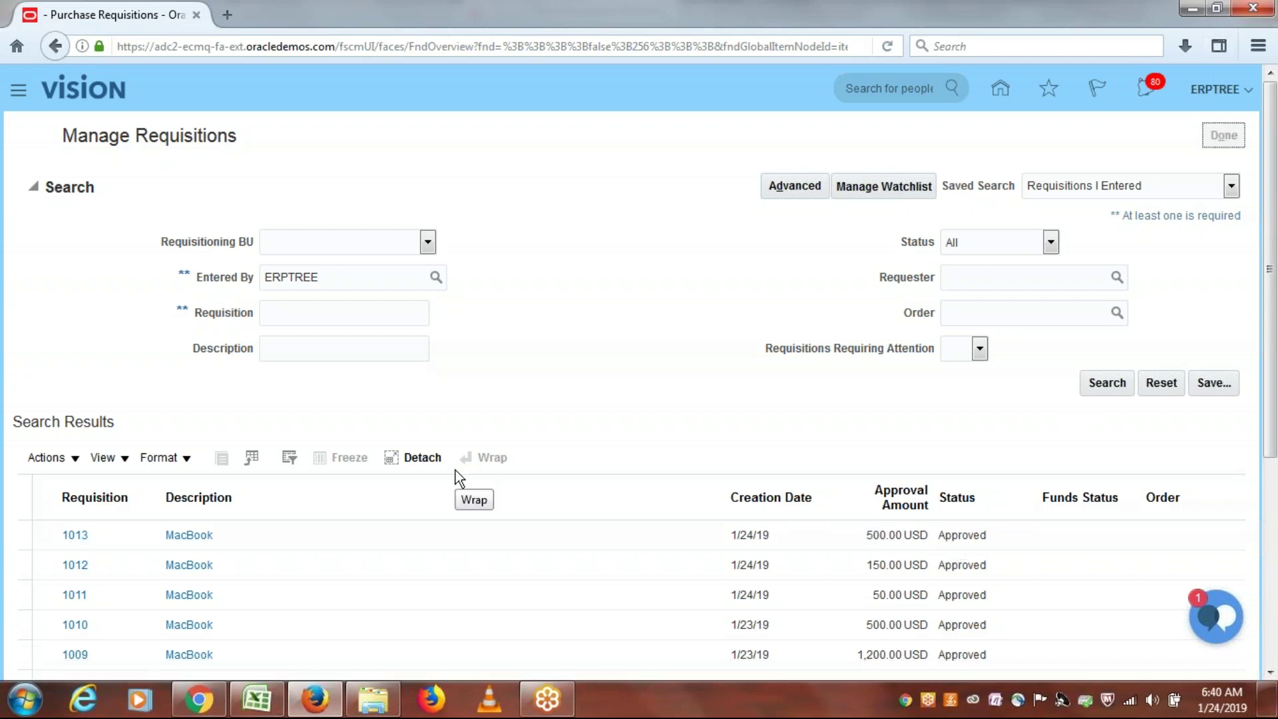
pyautogui.click(256, 699)
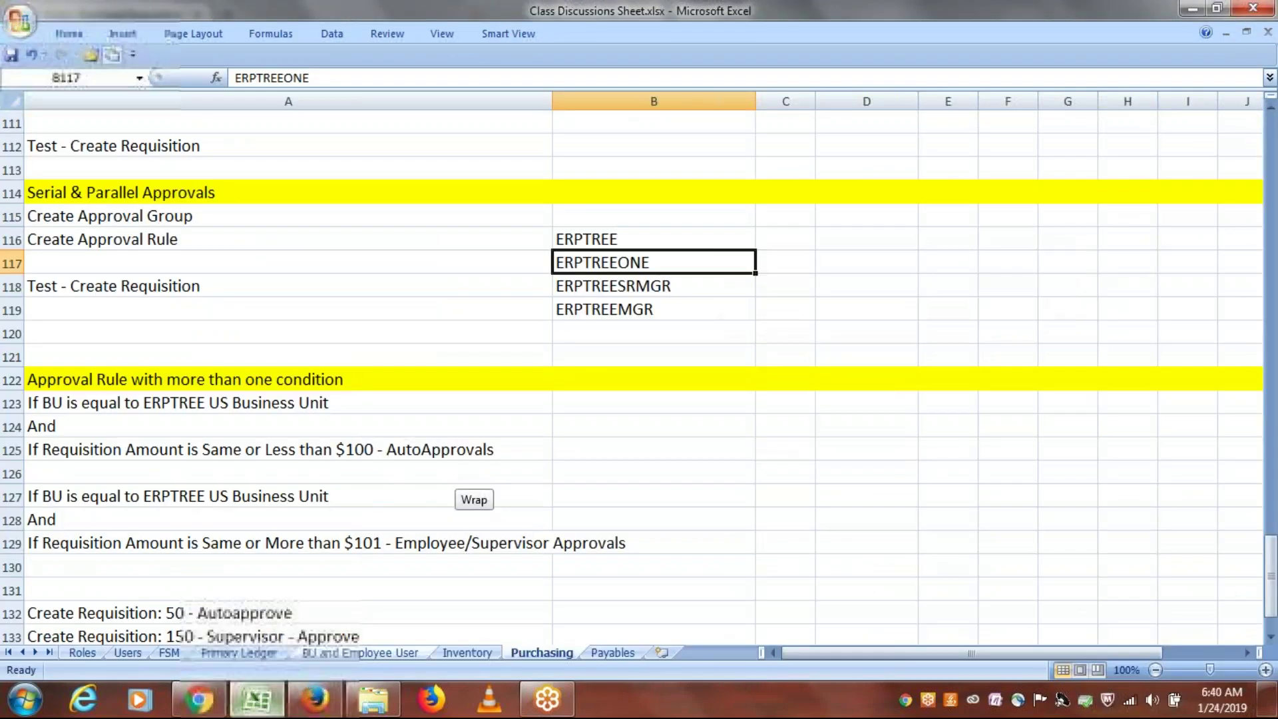
# Step: Enter 'First Responder Wins' in A138, fill row 138 yellow, and save the workbook
pyautogui.moveTo(1271, 566); pyautogui.dragTo(1271, 616)
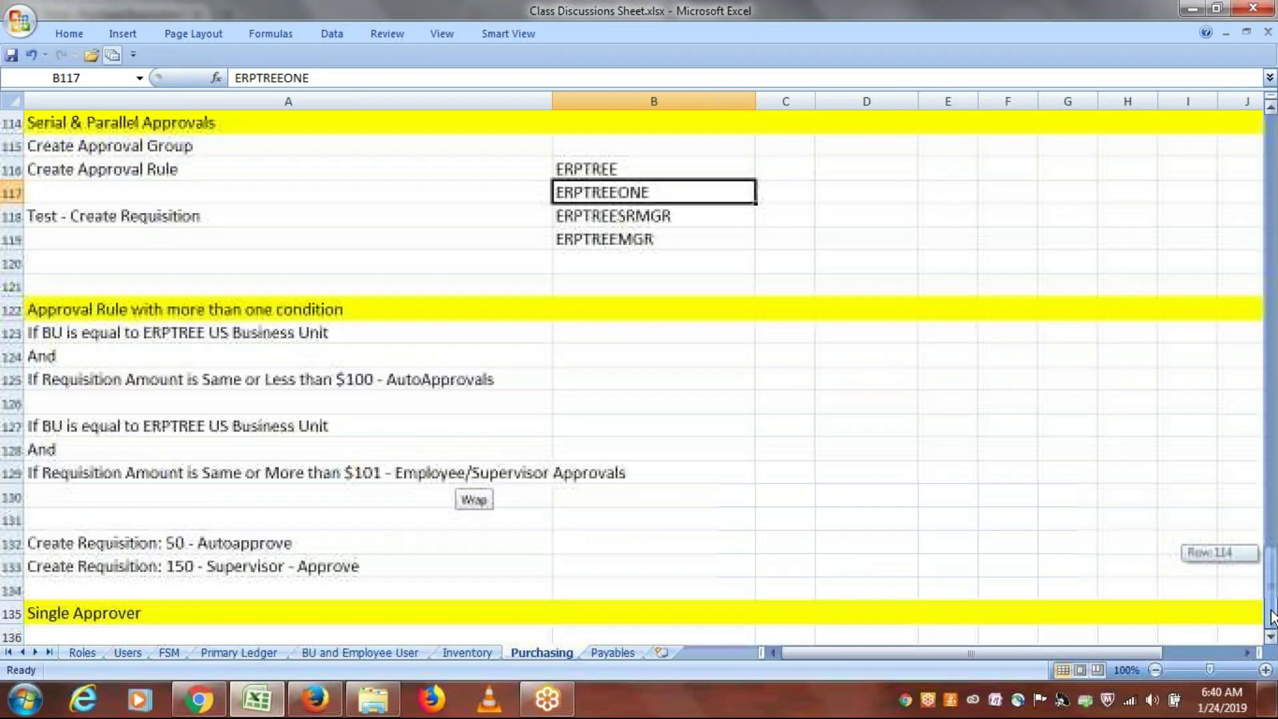
pyautogui.click(1272, 637)
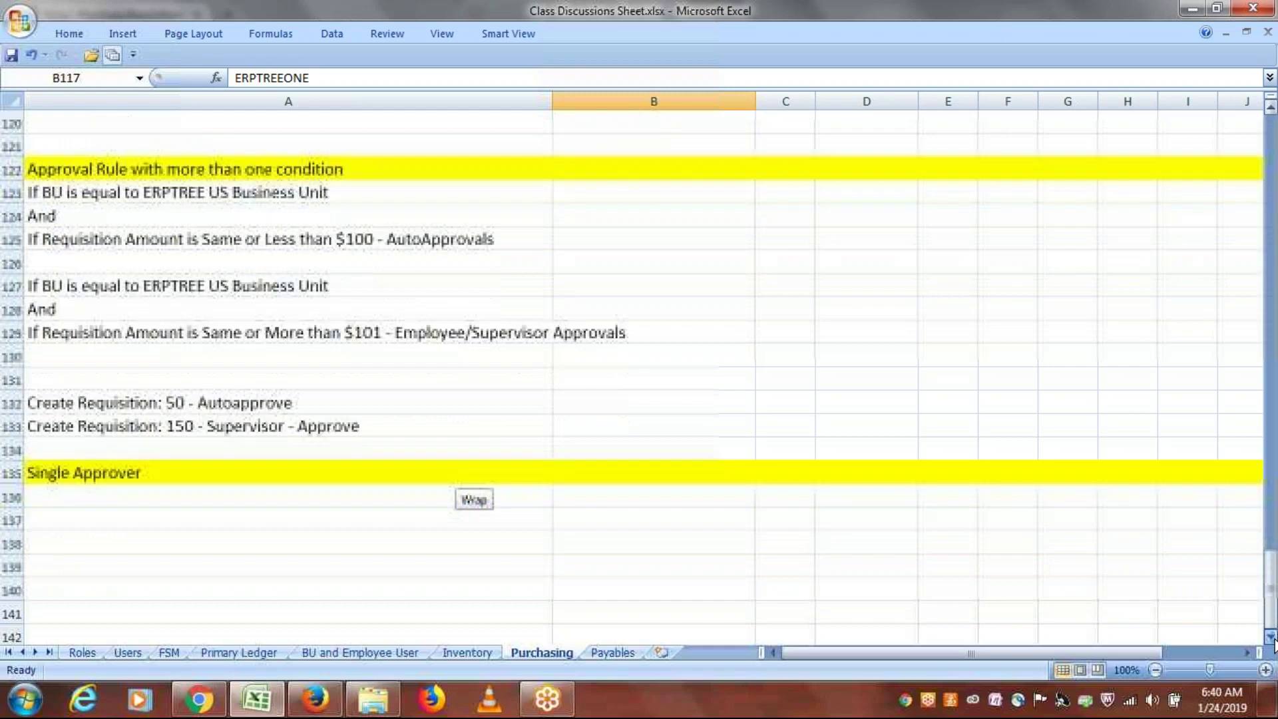
pyautogui.click(1272, 638)
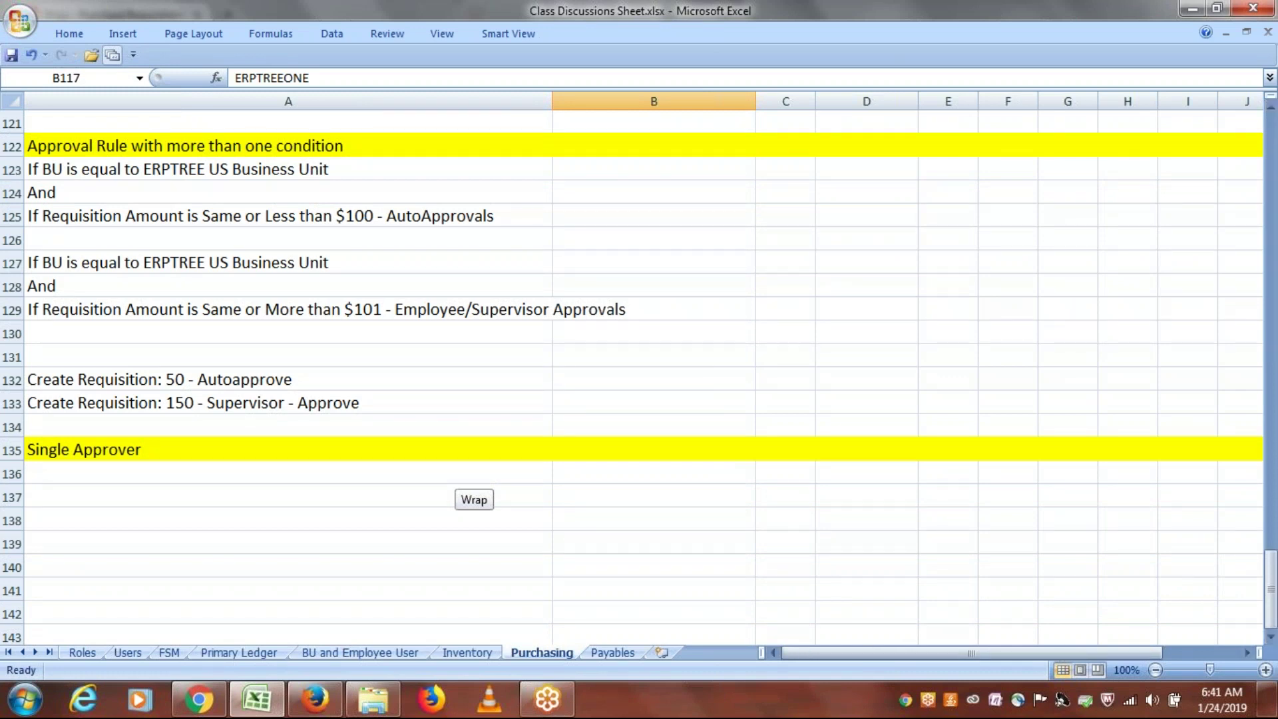
pyautogui.click(111, 520)
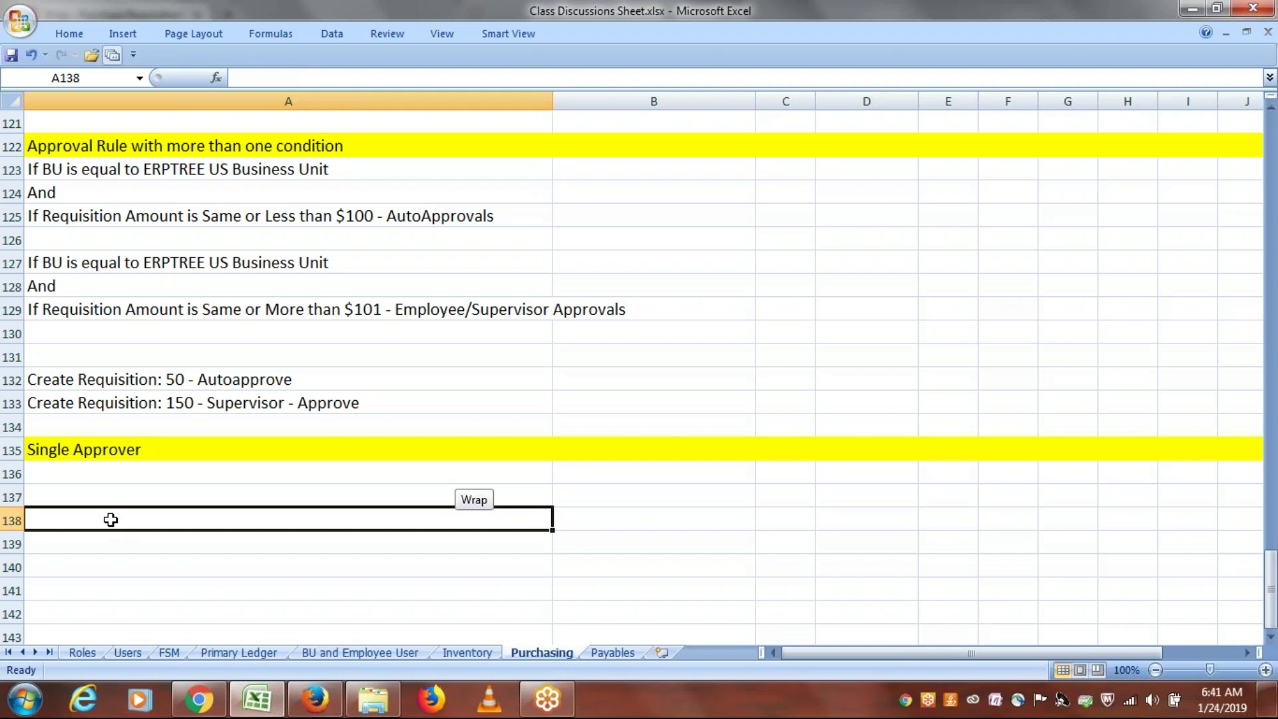
pyautogui.write('First Resp')
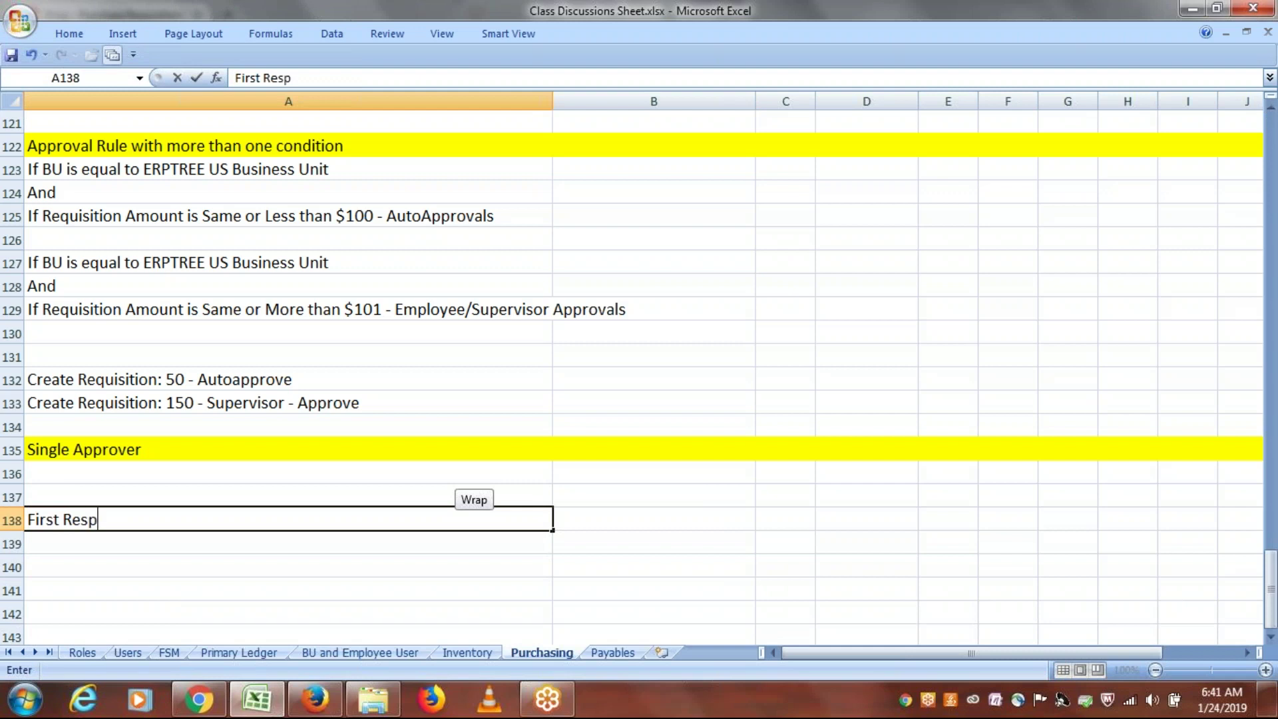
pyautogui.write('onder Wins')
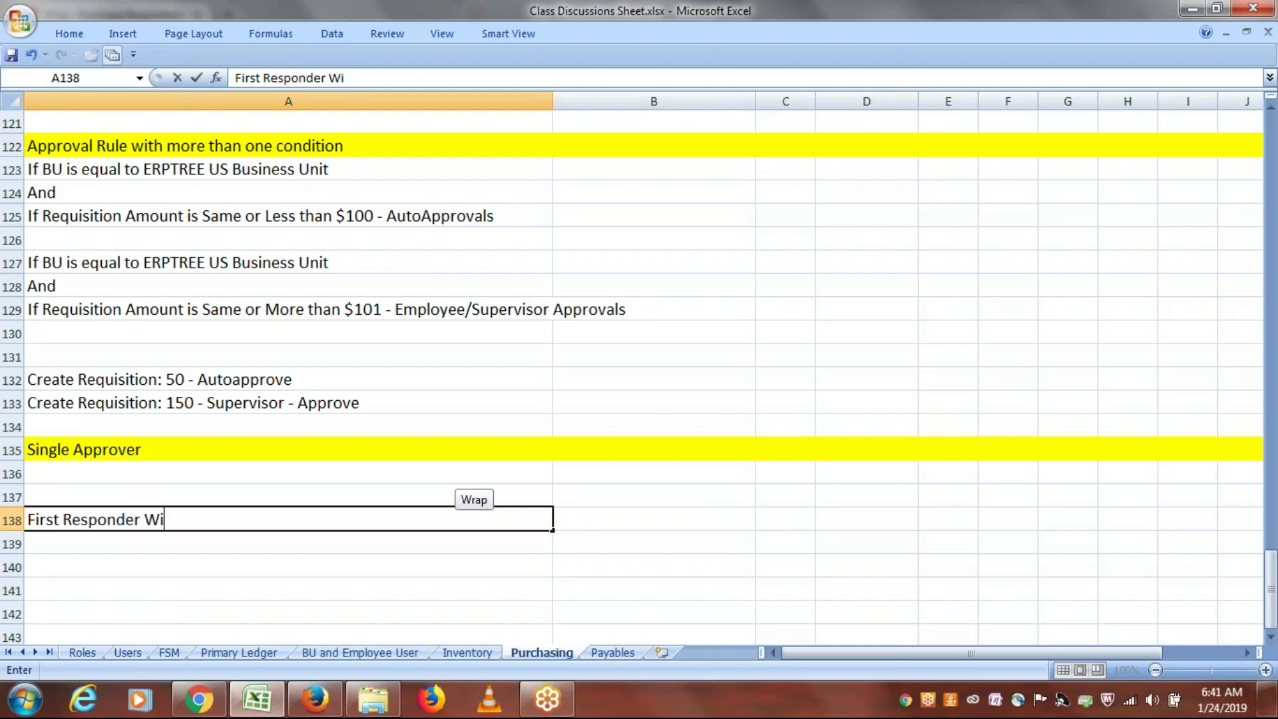
pyautogui.click(12, 520)
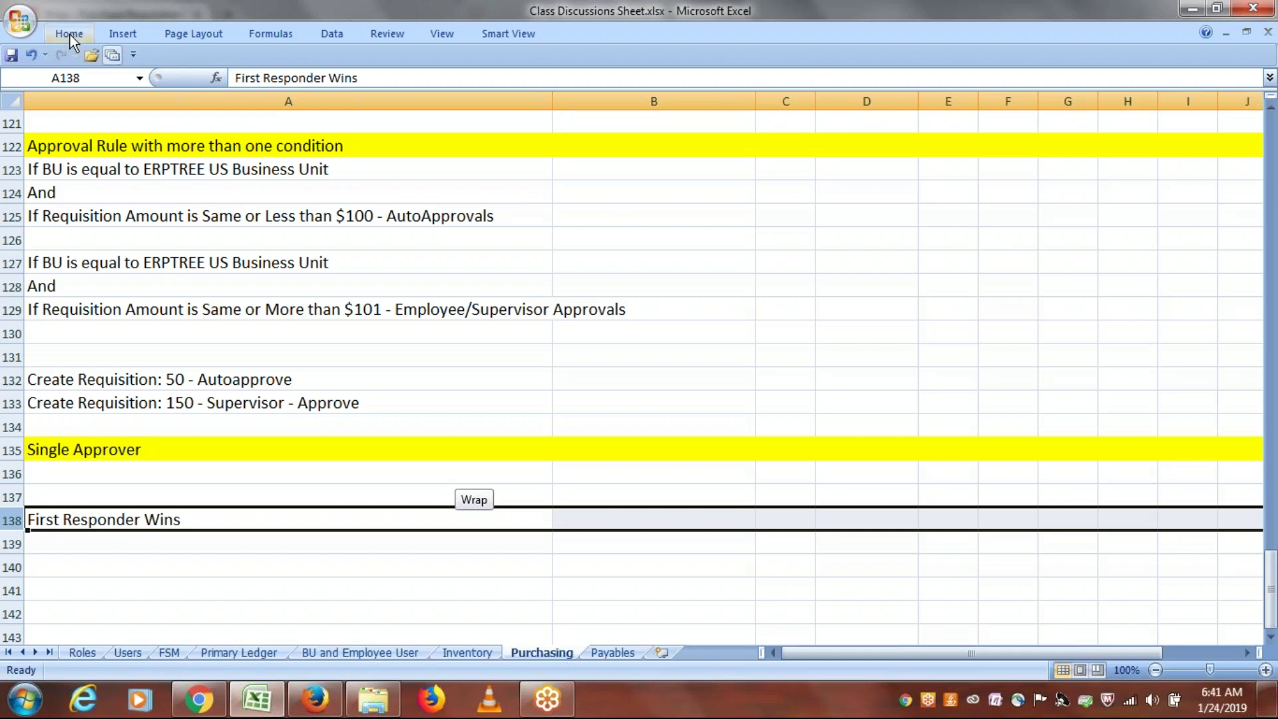
pyautogui.click(69, 34)
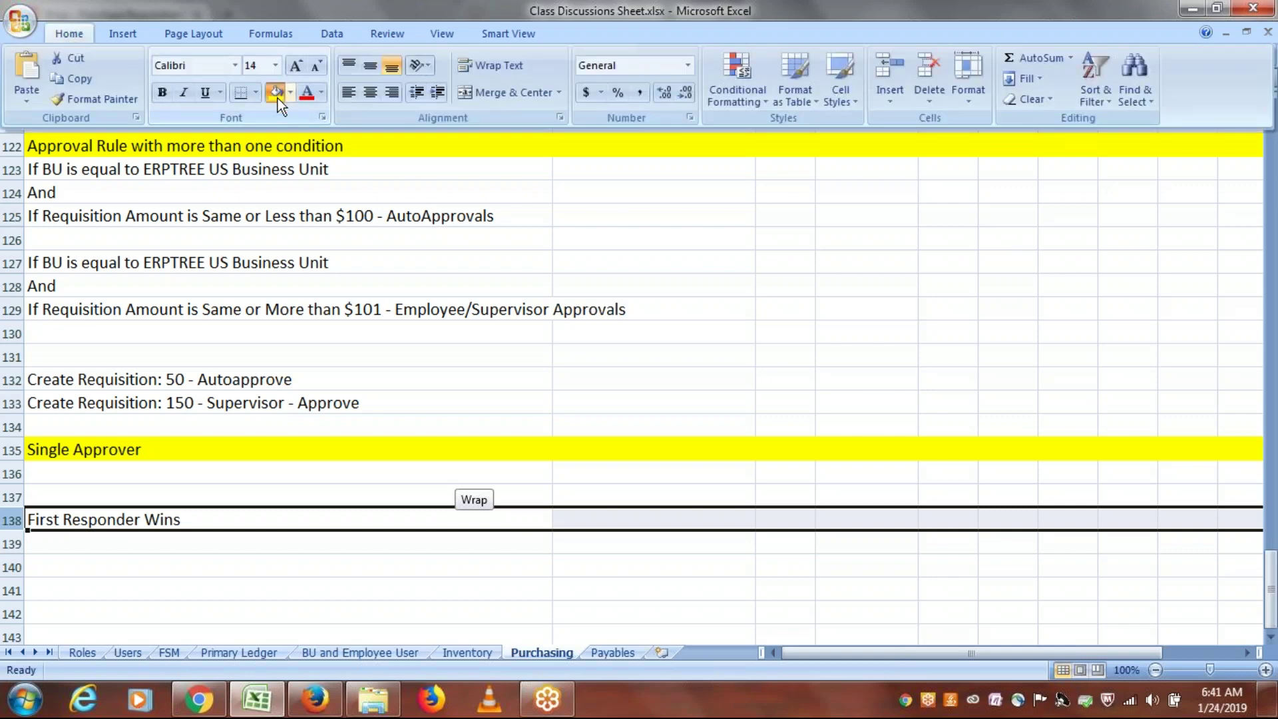
pyautogui.click(277, 95)
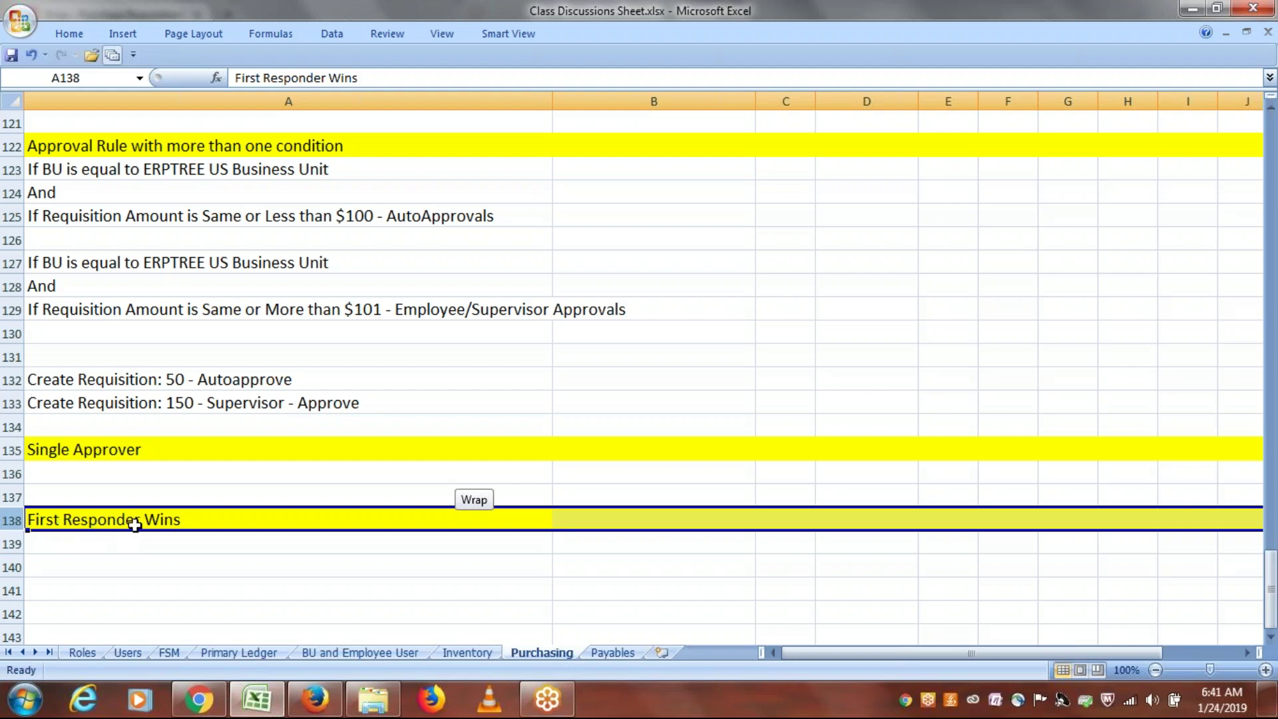
pyautogui.click(190, 523)
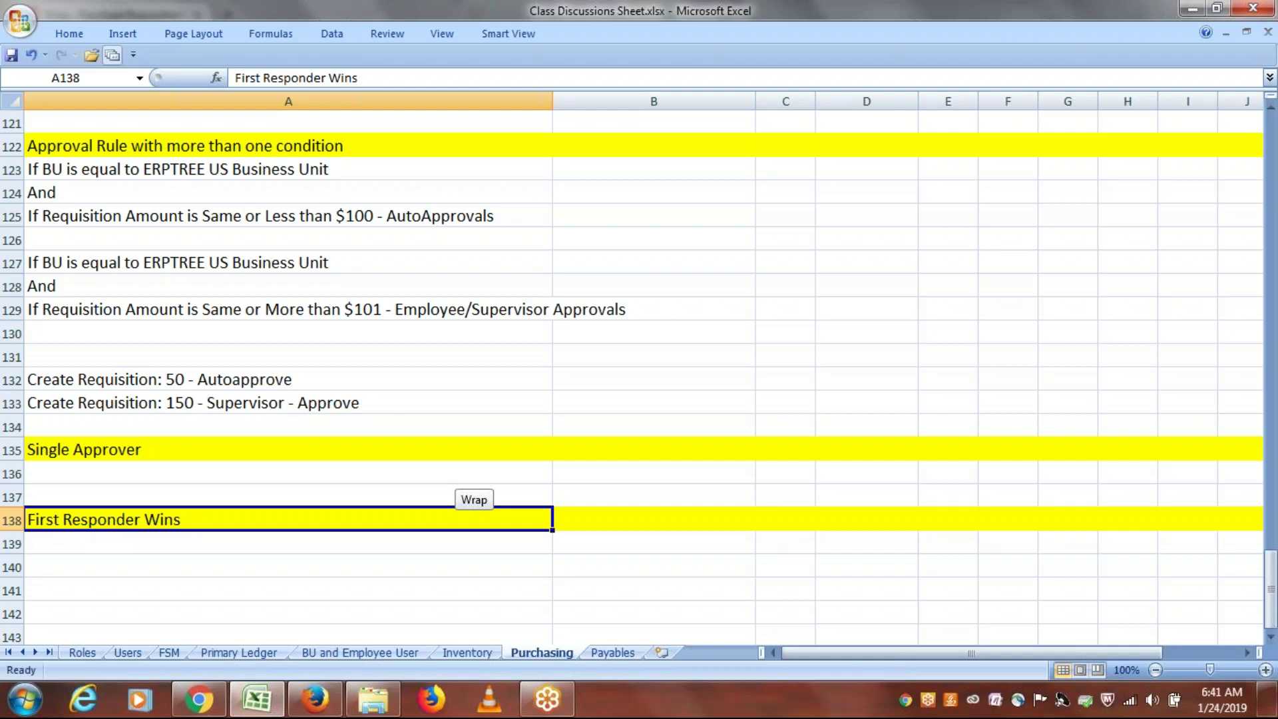
pyautogui.hotkey('ctrl', 's')
# Step: Back in Oracle, go to Setup and Maintenance from the user menu
pyautogui.click(315, 699)
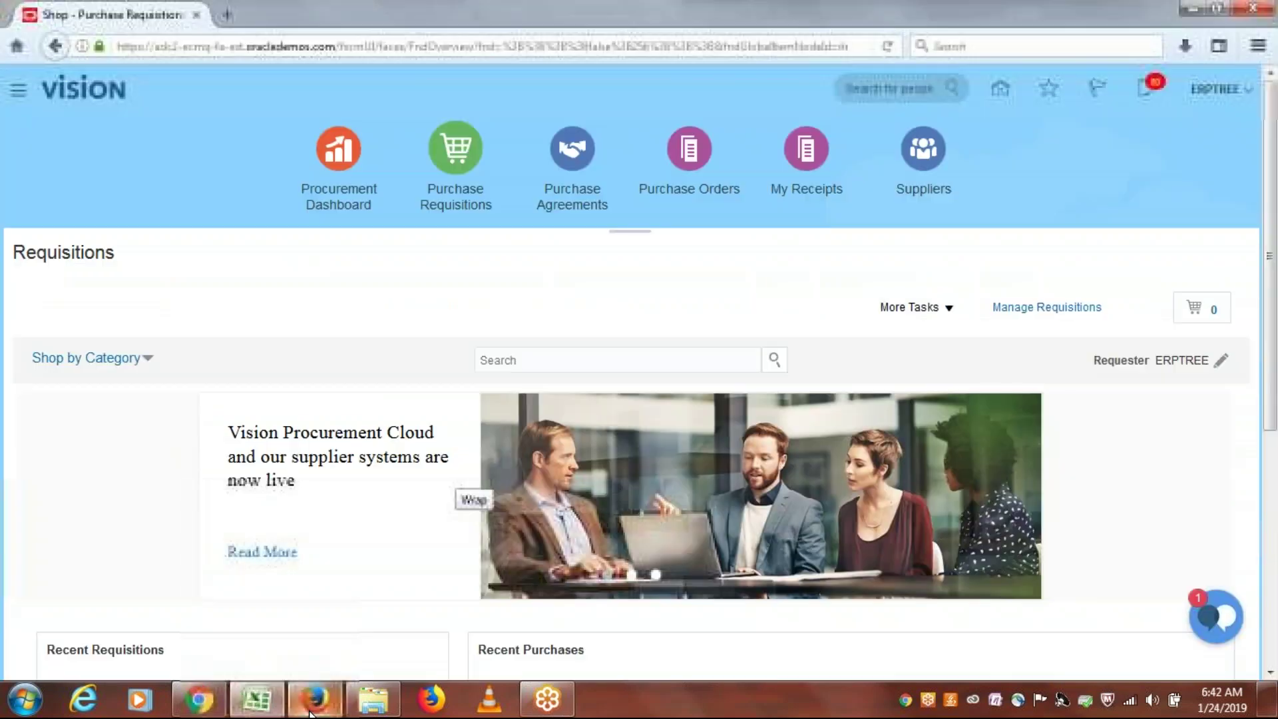
pyautogui.click(1215, 92)
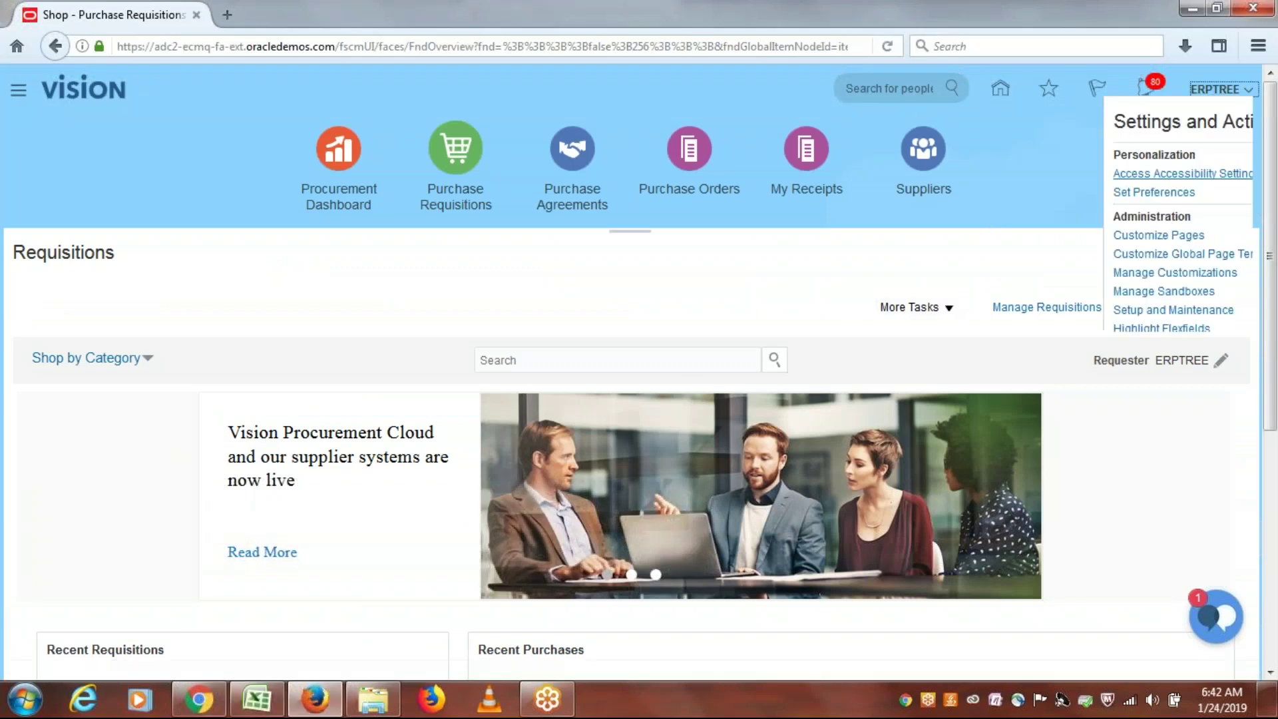
pyautogui.click(1120, 312)
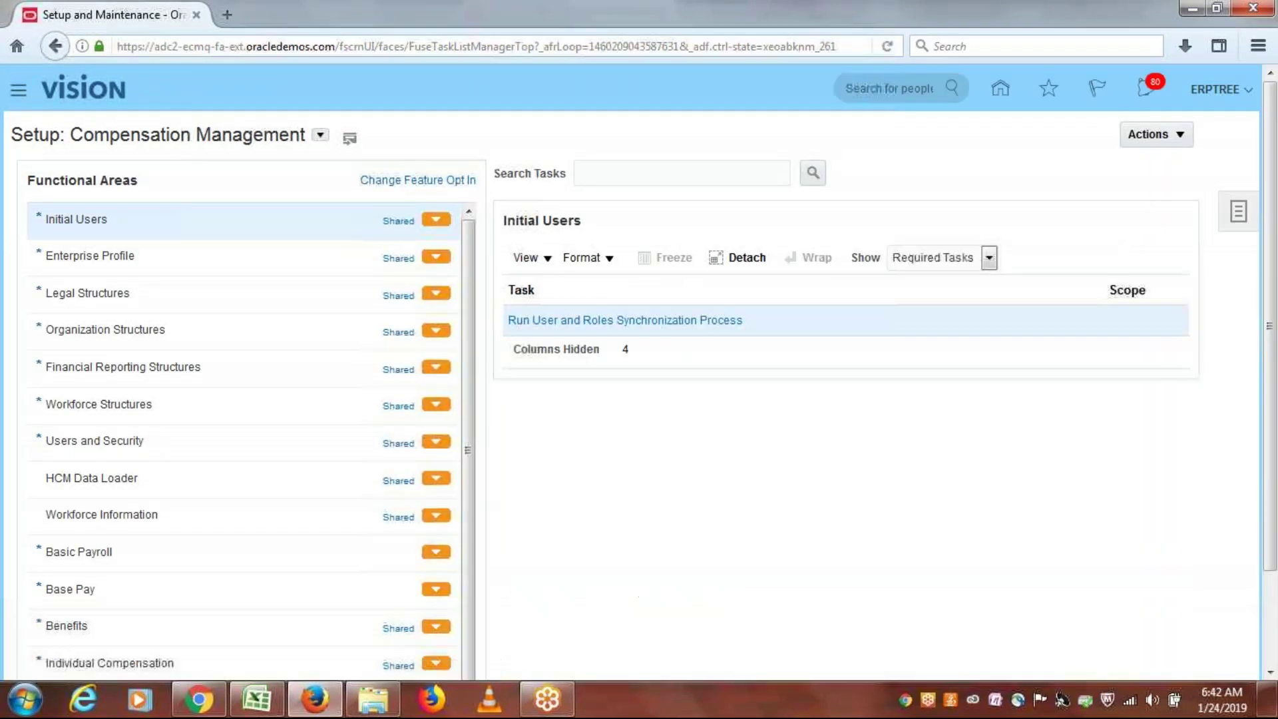
# Step: Search setup tasks for 'Requisition app' and open Manage Requisition Approvals
pyautogui.click(1239, 213)
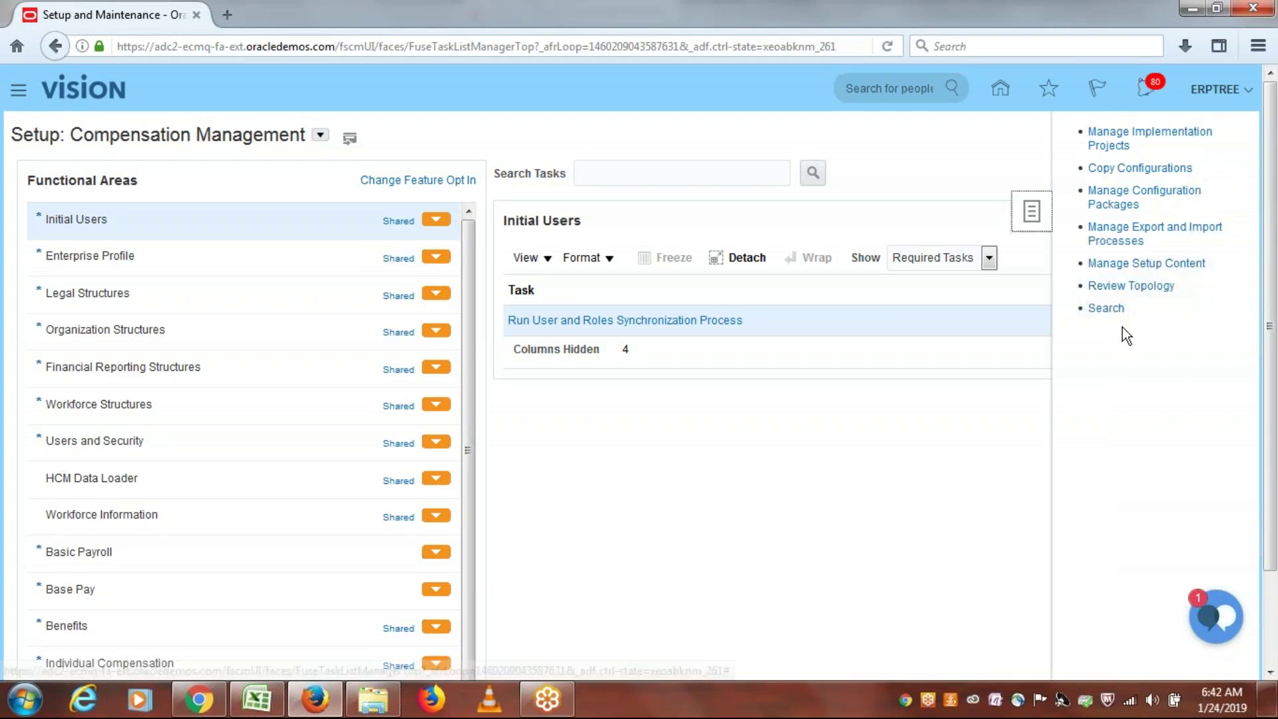
pyautogui.click(1106, 308)
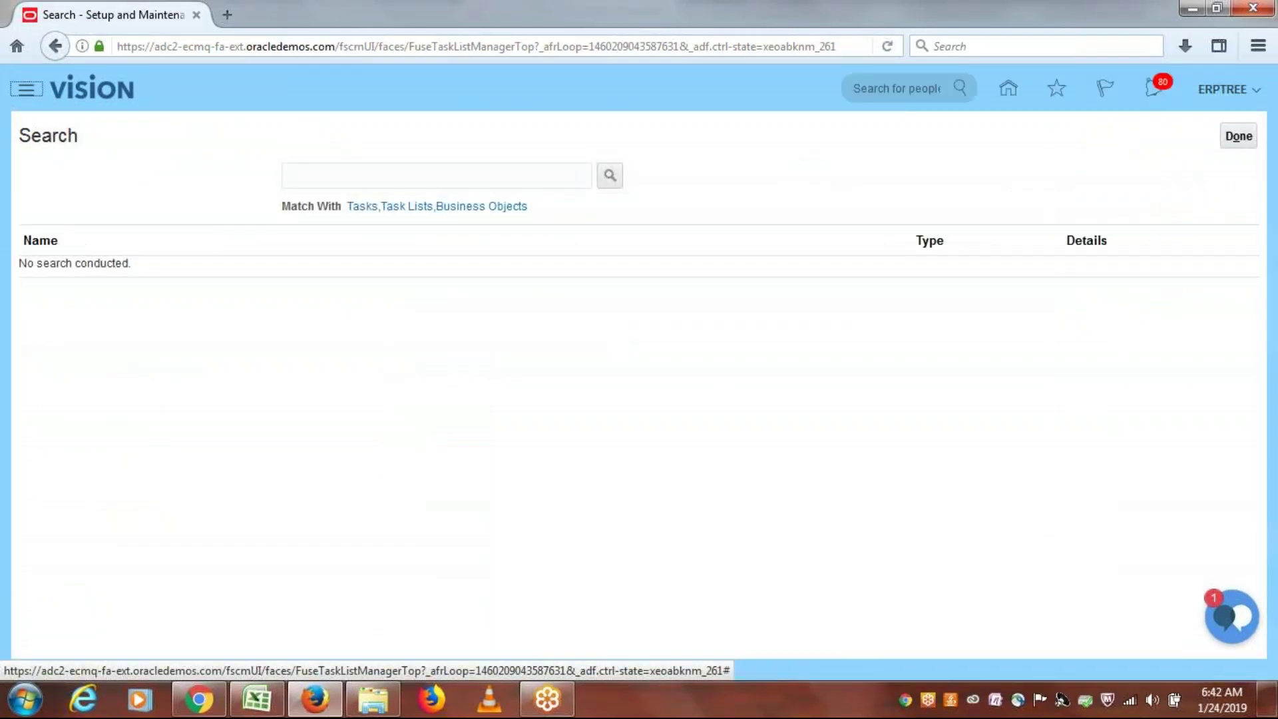
pyautogui.click(470, 176)
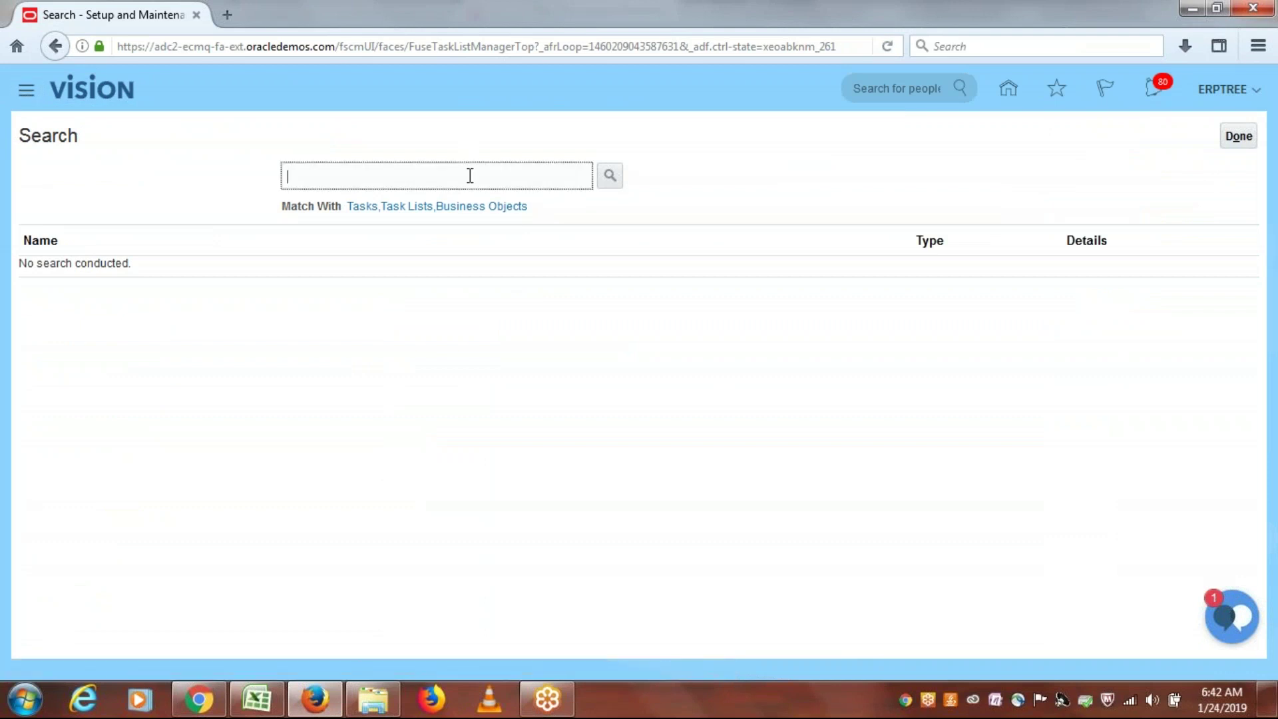
pyautogui.write('Requisition app')
pyautogui.click(608, 179)
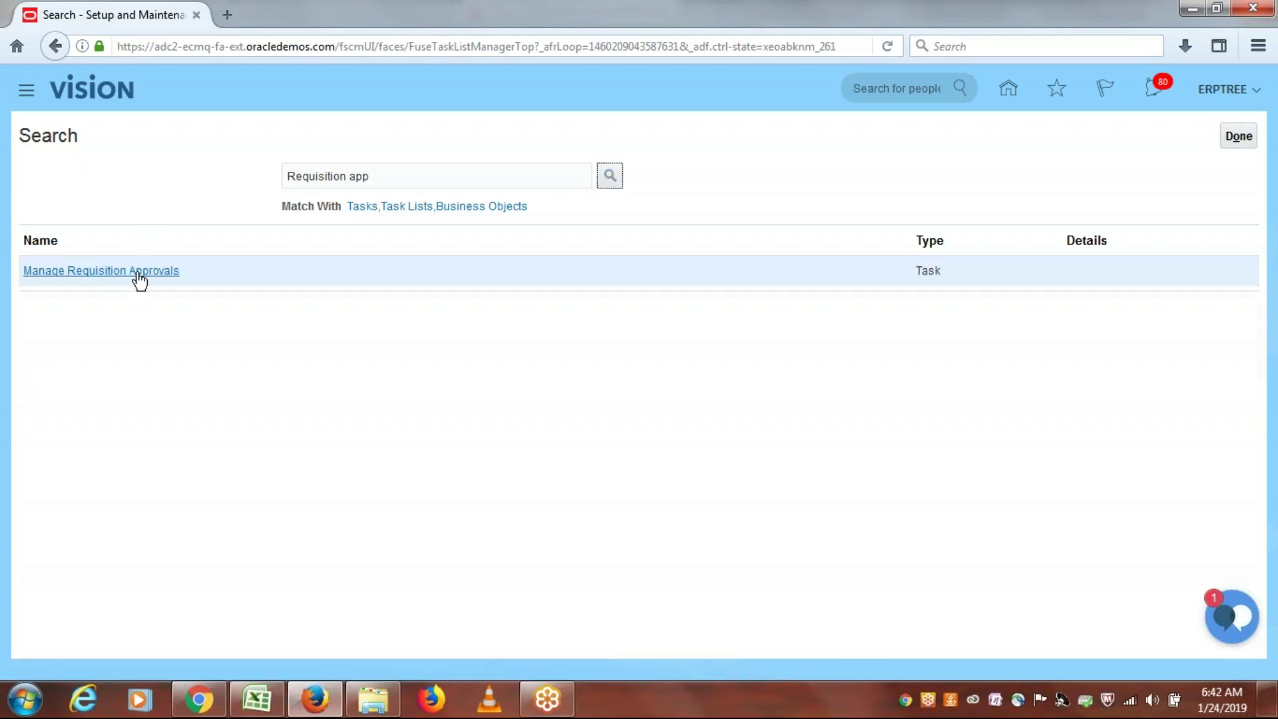
pyautogui.click(138, 273)
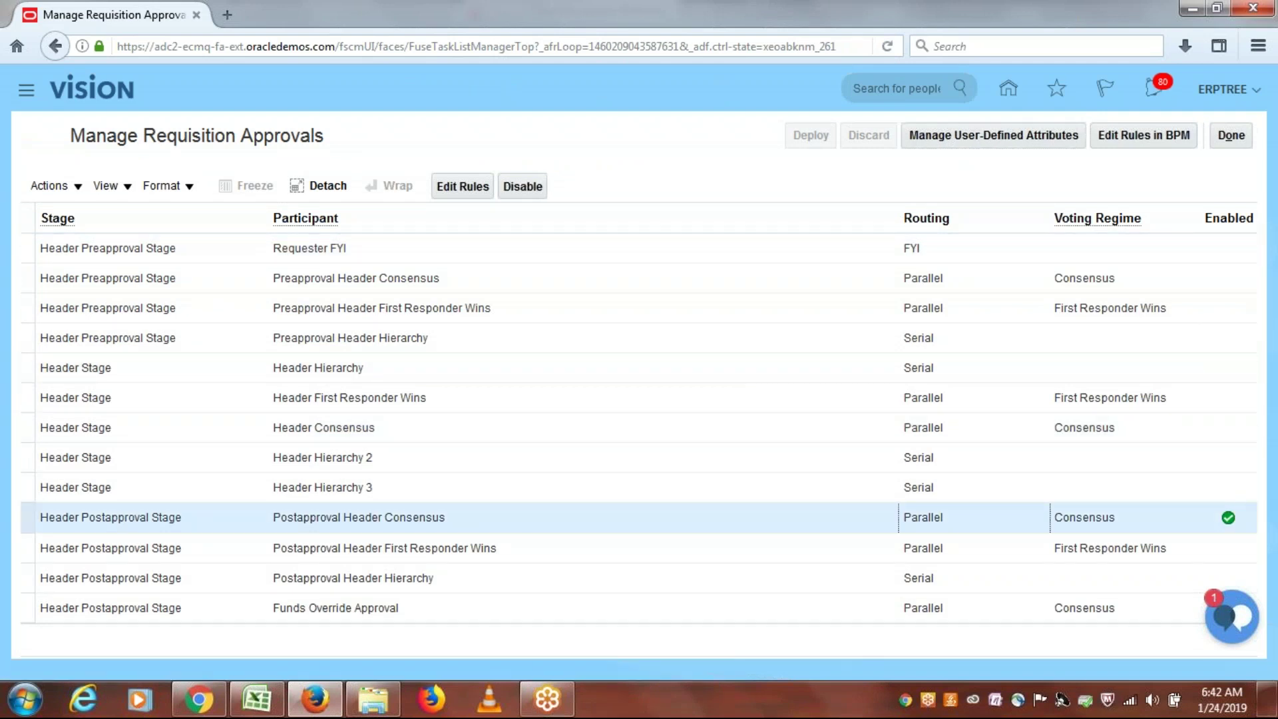
# Step: Switch the postapproval header stage from Consensus to the First Responder Wins participant and edit its rules
pyautogui.click(527, 186)
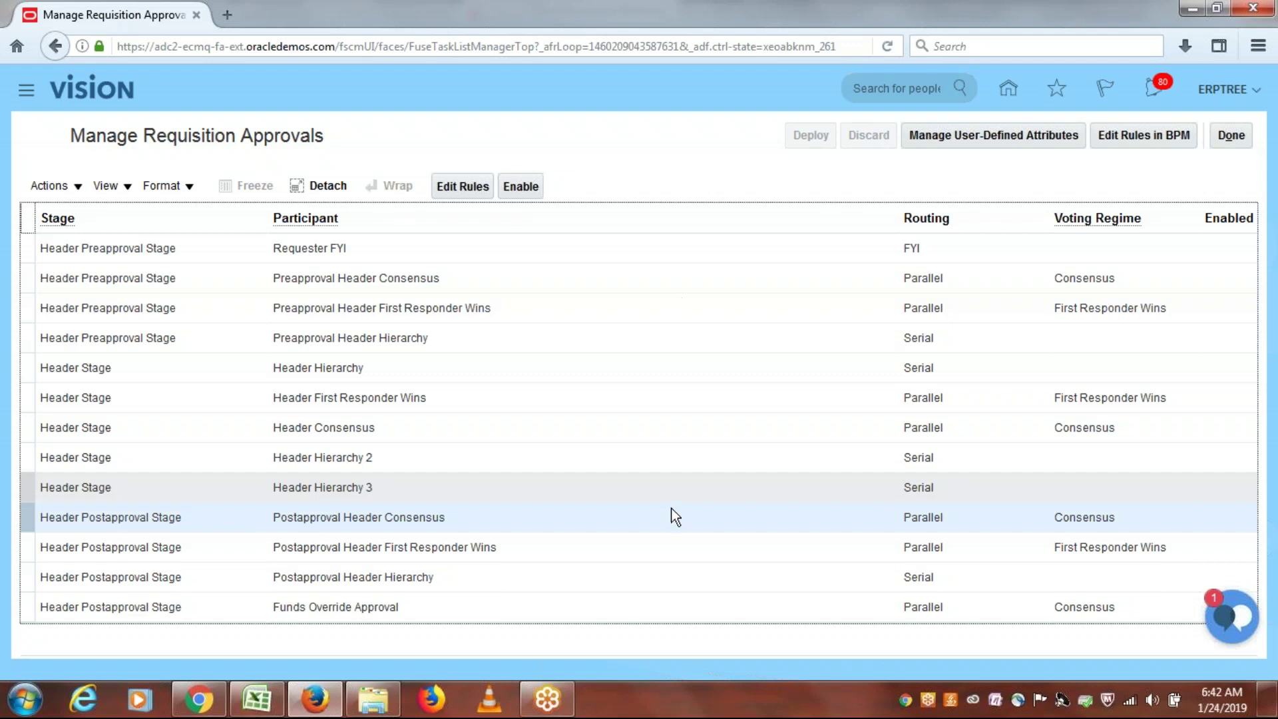
pyautogui.click(672, 556)
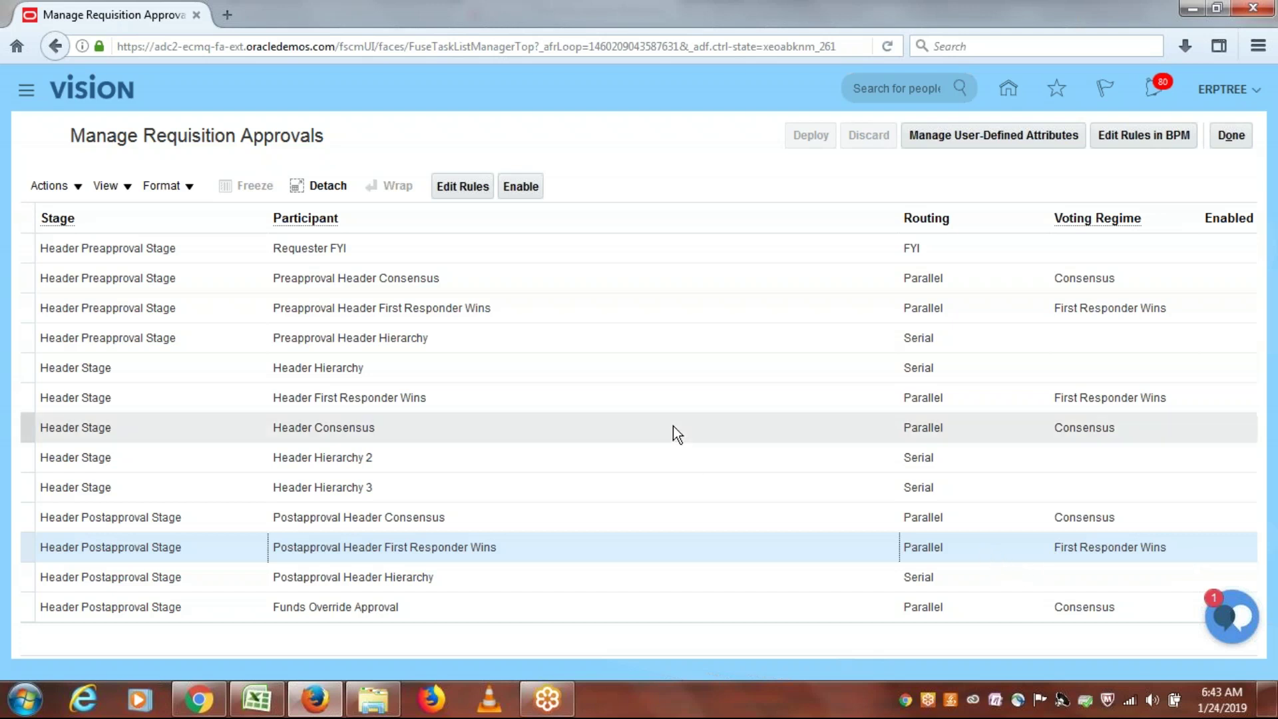
pyautogui.click(532, 192)
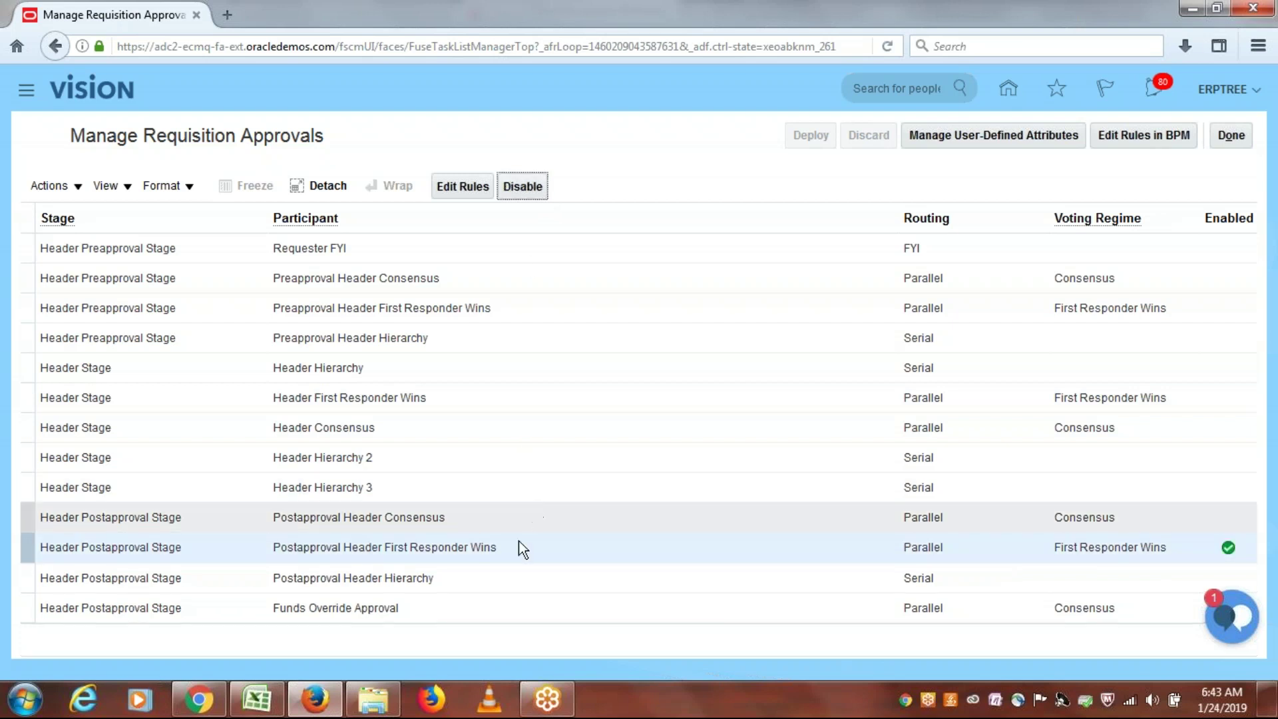
pyautogui.click(460, 188)
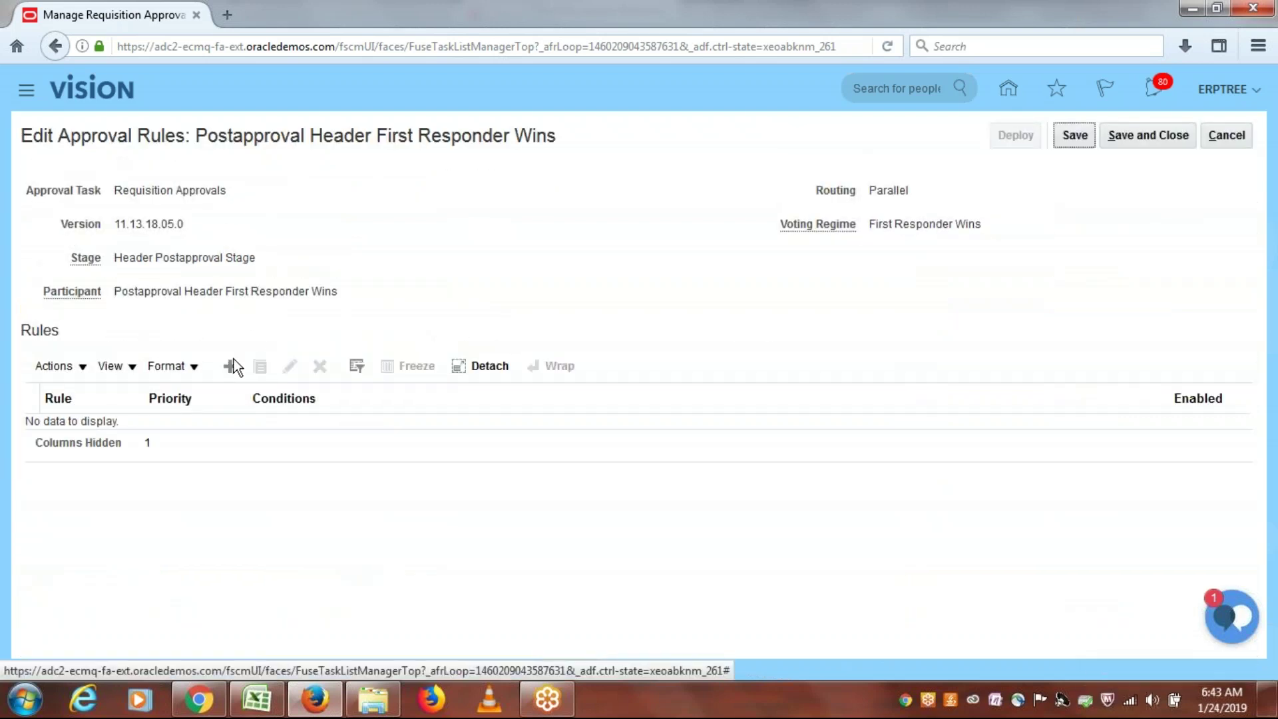
# Step: Create a rule named 'First Responder Wins', reusing the name as its description
pyautogui.click(230, 366)
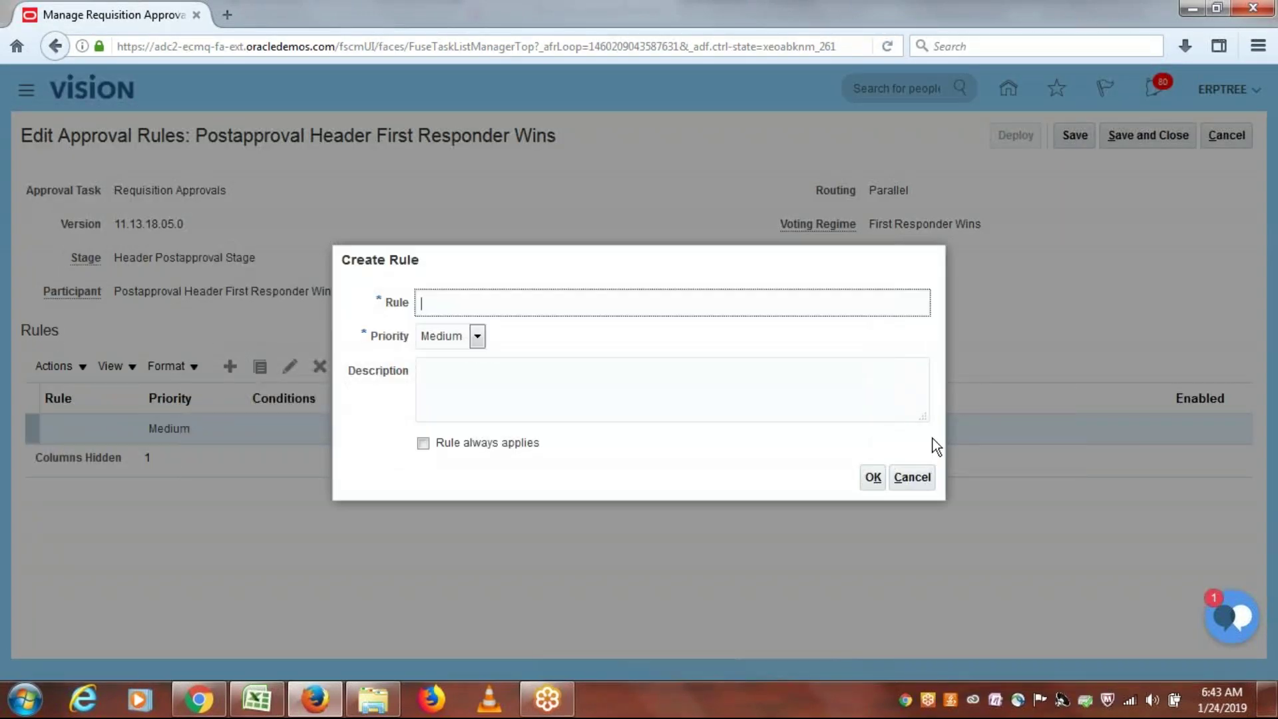
pyautogui.click(917, 476)
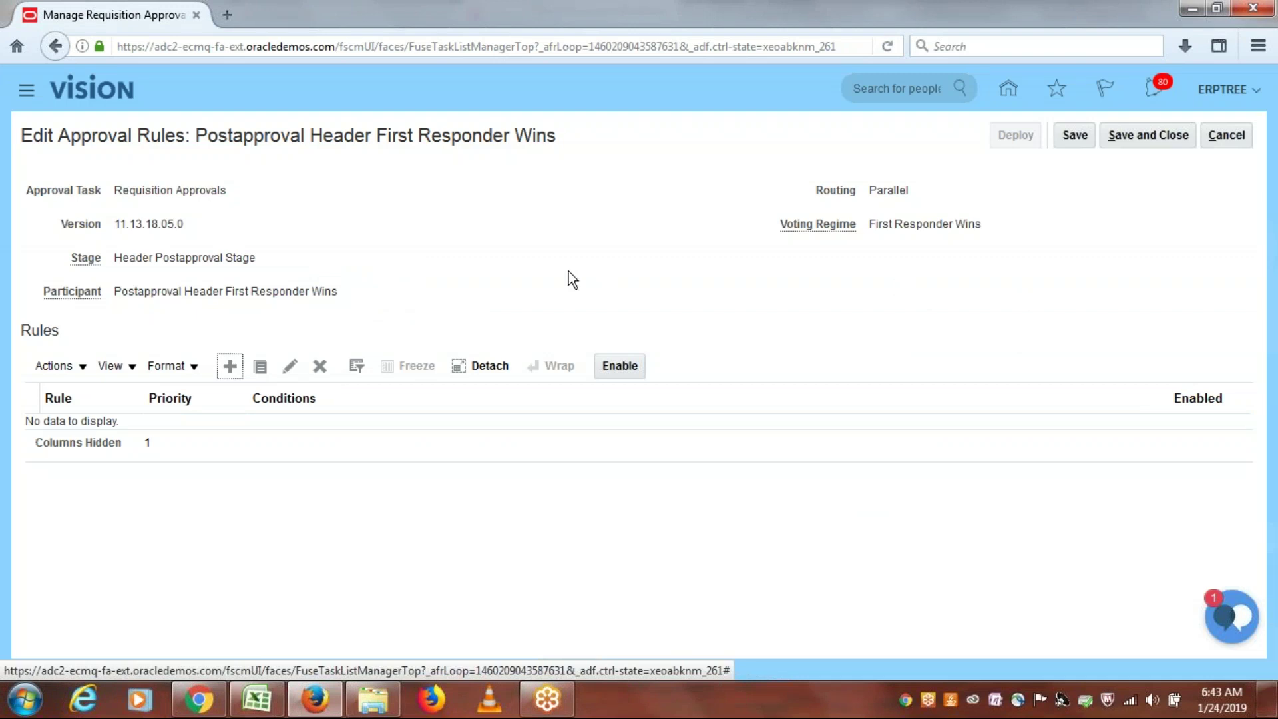
pyautogui.click(227, 363)
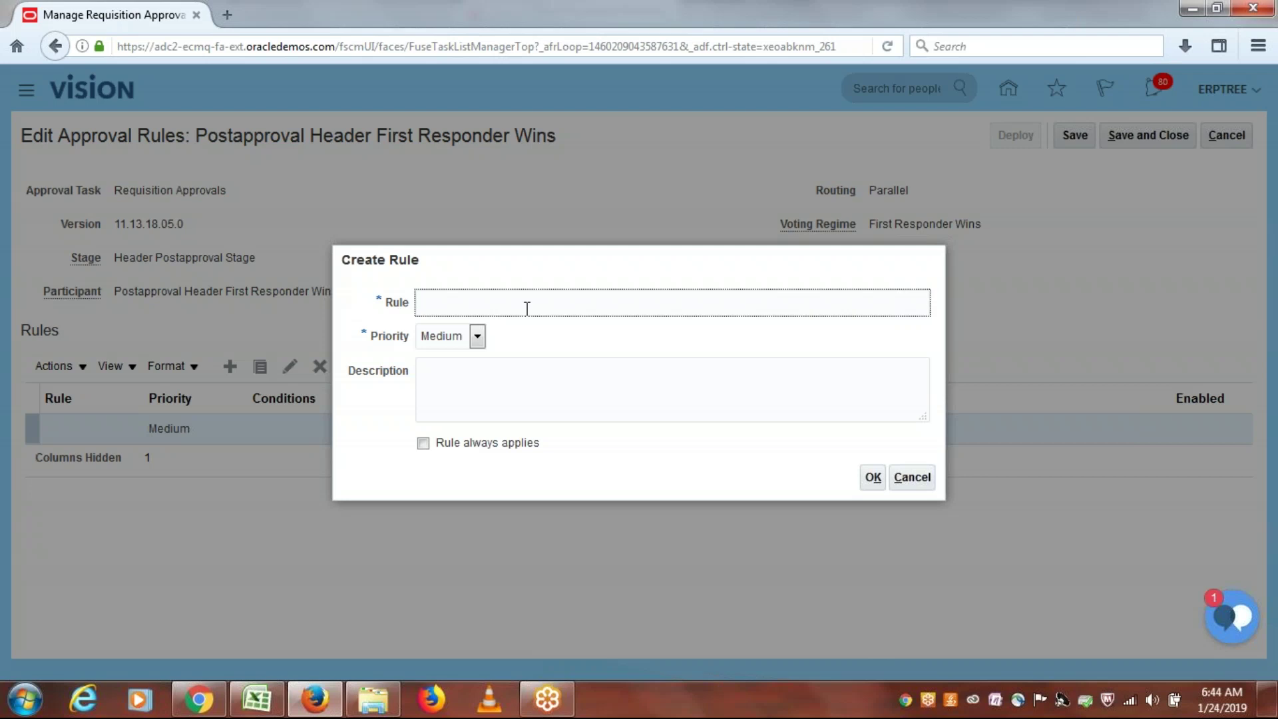
pyautogui.write('First Responder Wins')
pyautogui.moveTo(555, 307); pyautogui.dragTo(337, 320)
pyautogui.hotkey('ctrl', 'c')
pyautogui.click(489, 383)
pyautogui.hotkey('ctrl', 'v')
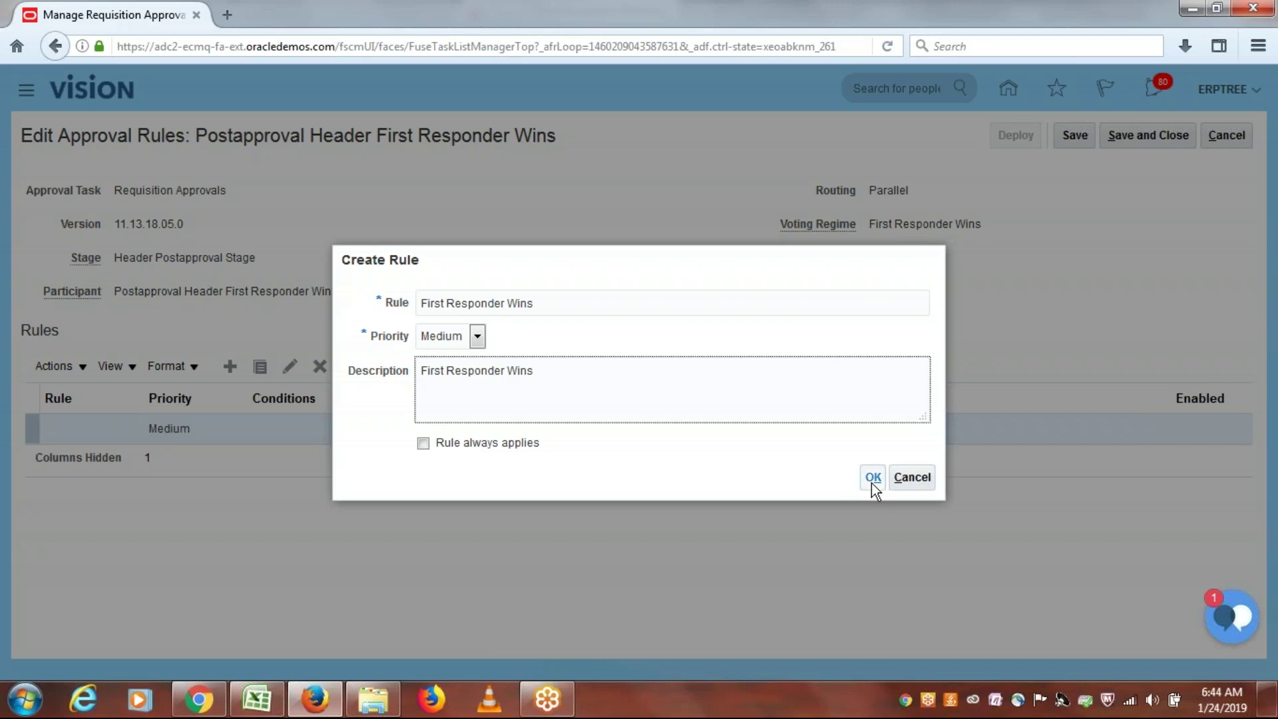
pyautogui.click(871, 479)
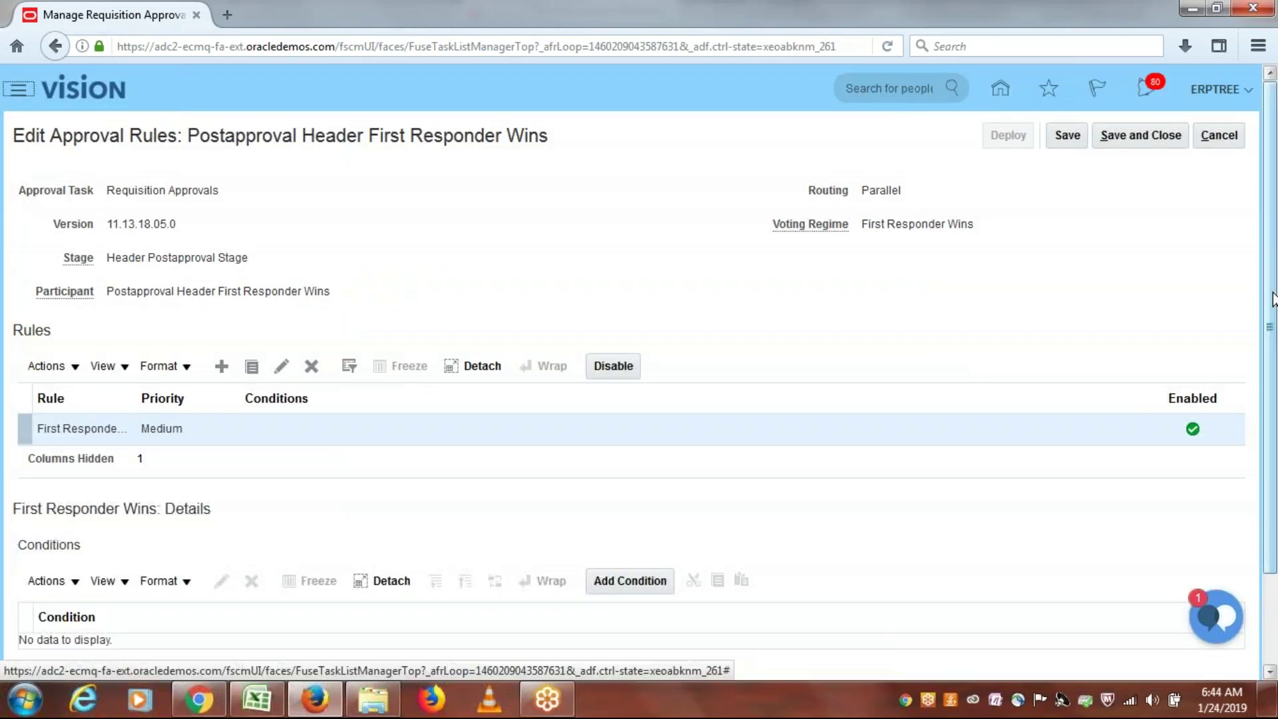
# Step: Add the rule condition Requisitioning BU Equals ERPTREE US Business Unit
pyautogui.scroll(-2, 738, 473)
pyautogui.click(625, 480)
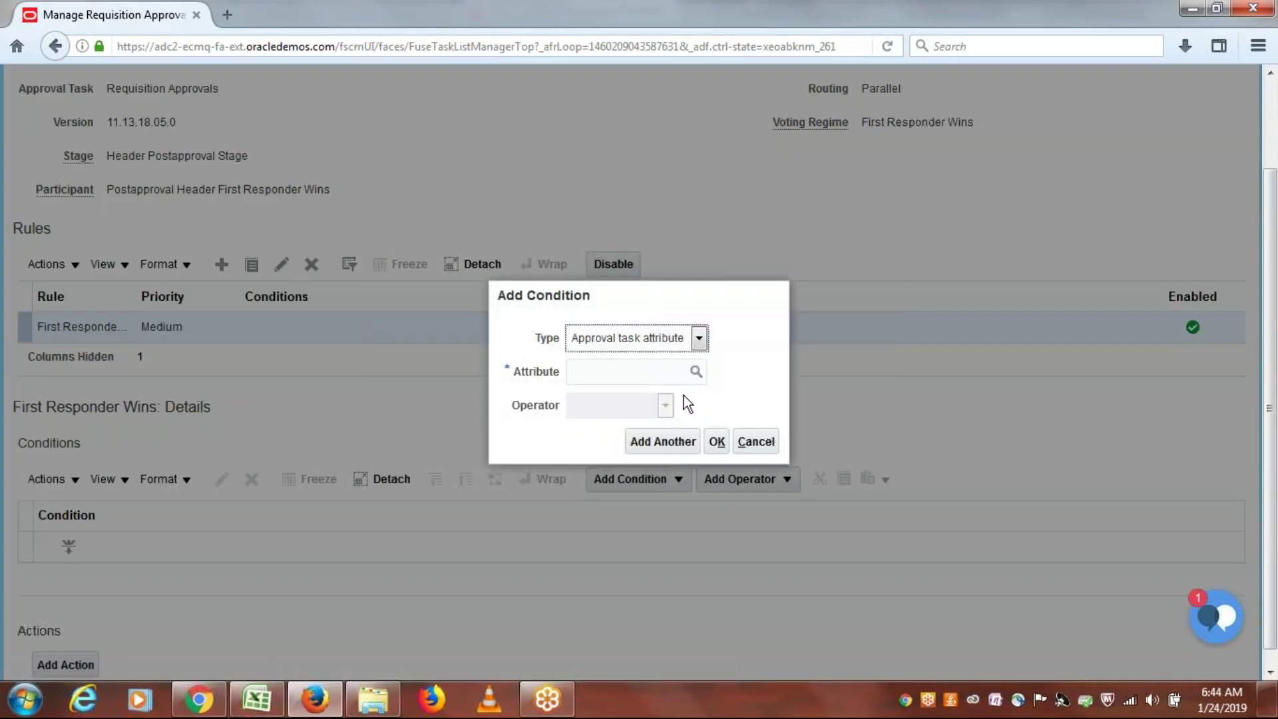
pyautogui.click(671, 373)
pyautogui.write('requi')
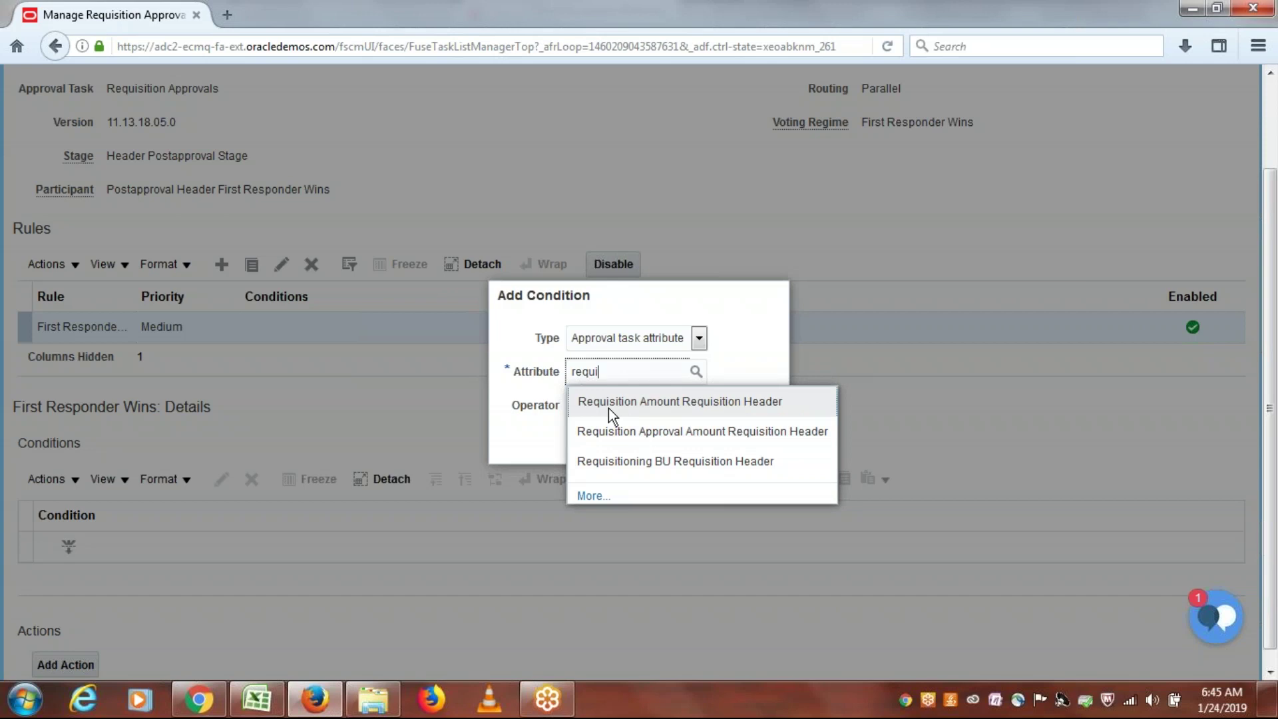
pyautogui.click(622, 455)
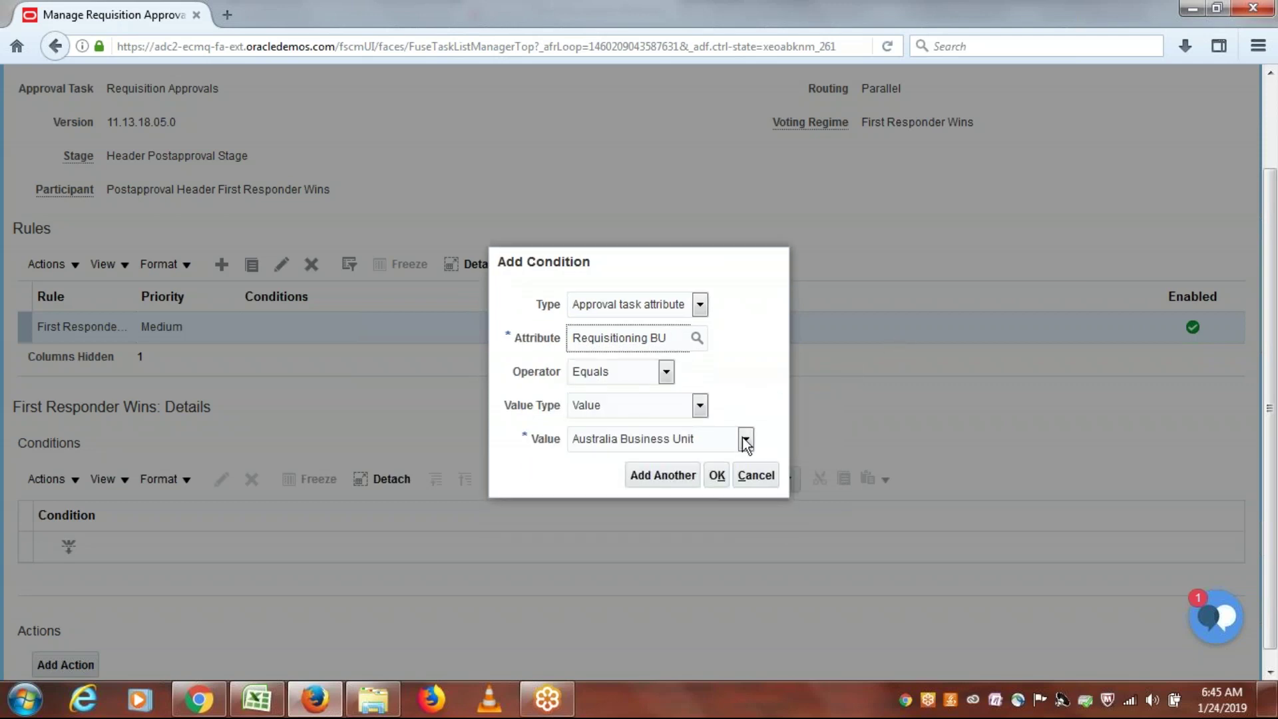
pyautogui.click(746, 440)
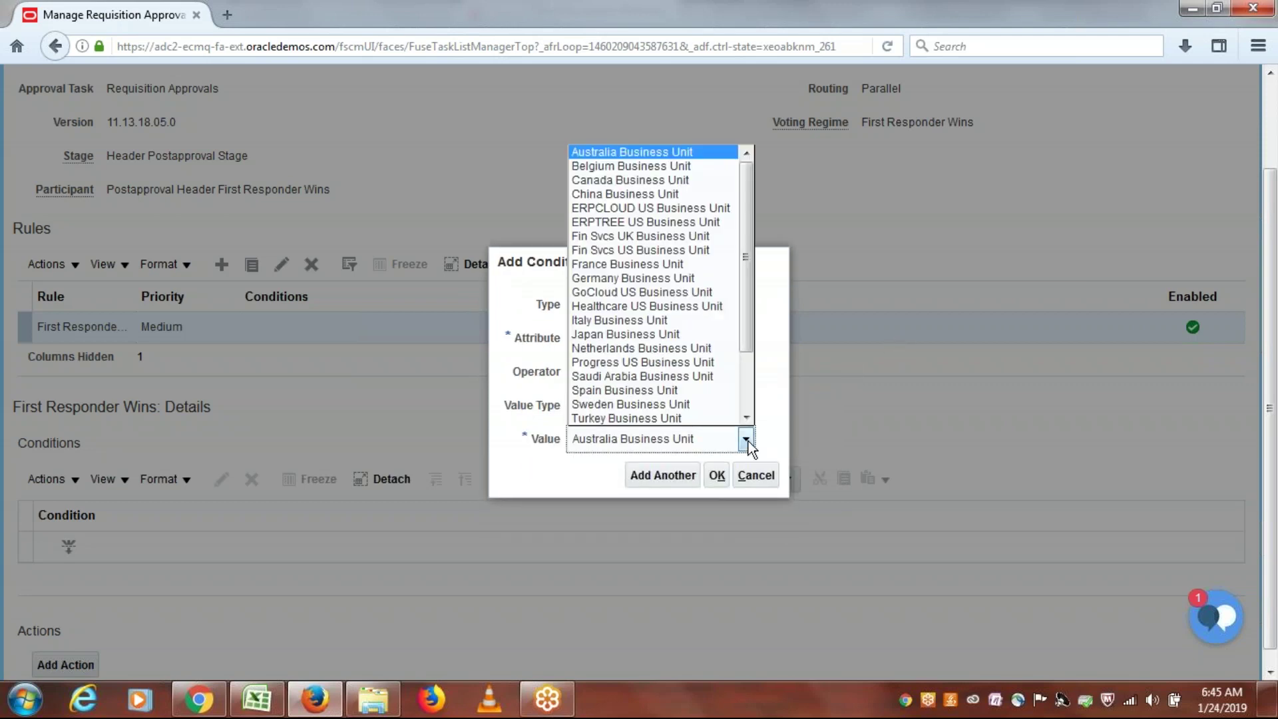
pyautogui.click(658, 223)
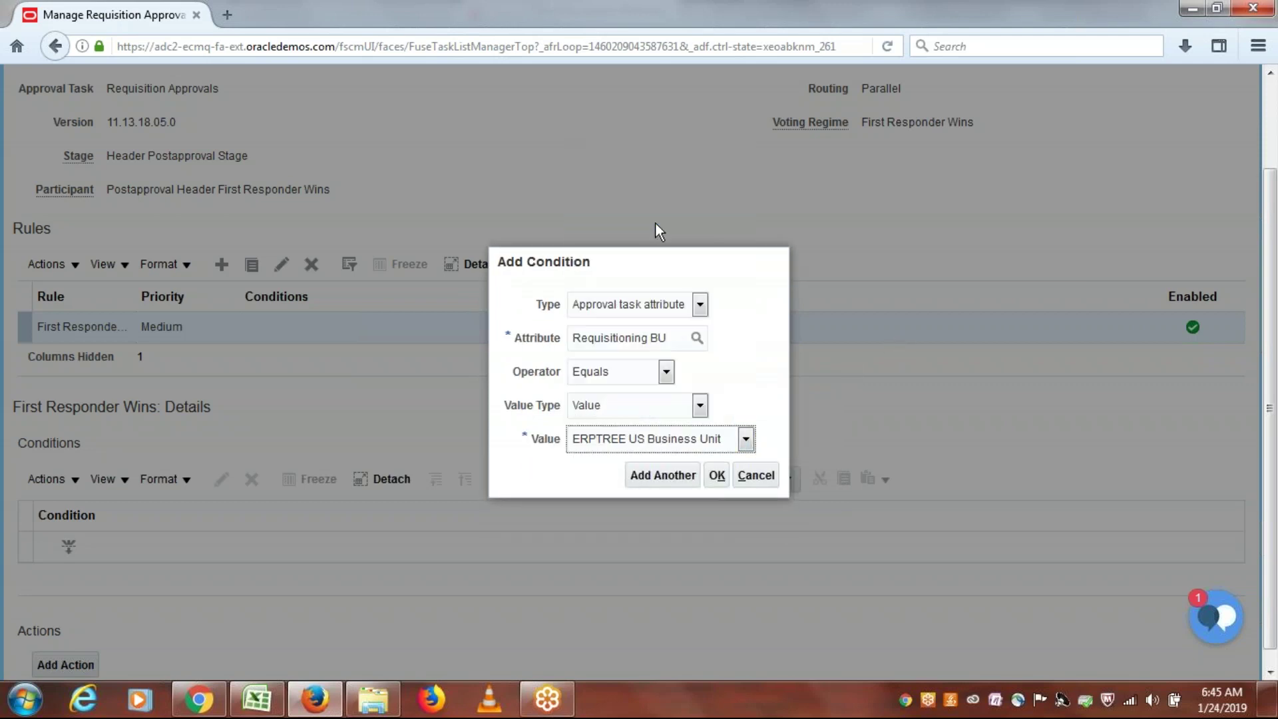
pyautogui.click(717, 476)
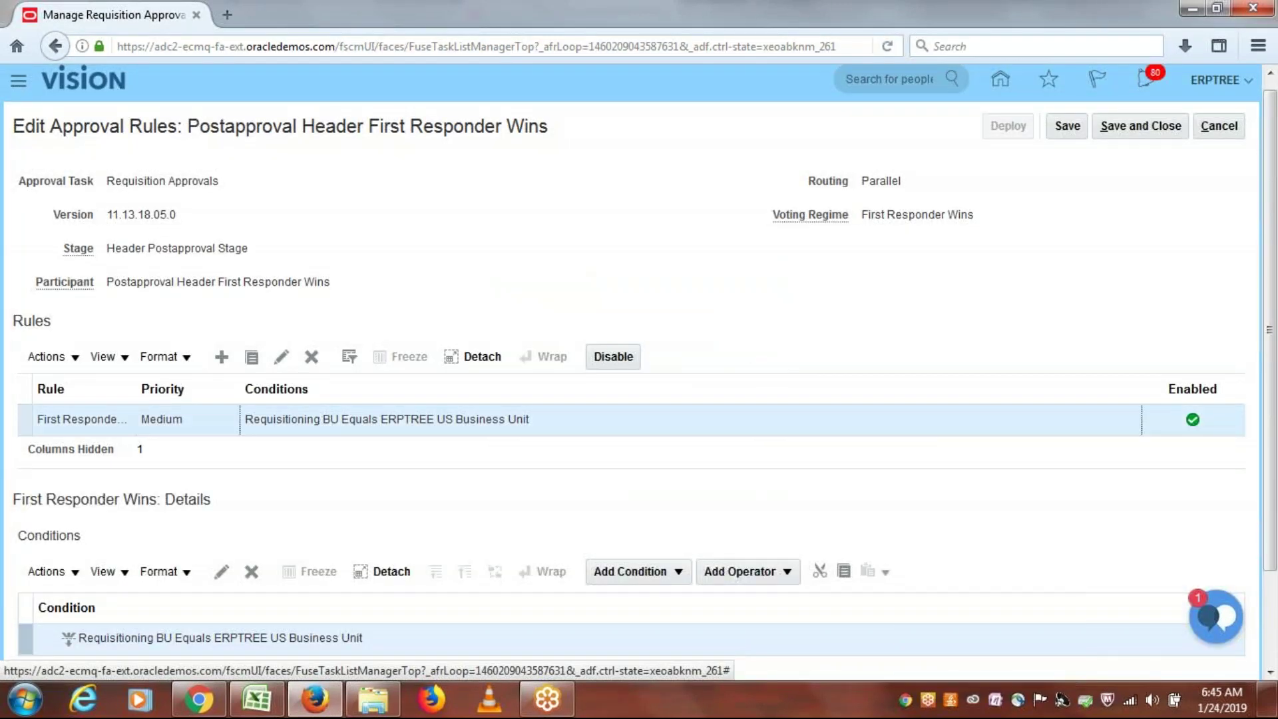
# Step: Add a new action to the rule and view its approval group list before checking the Excel notes
pyautogui.moveTo(945, 426); pyautogui.dragTo(1029, 354)
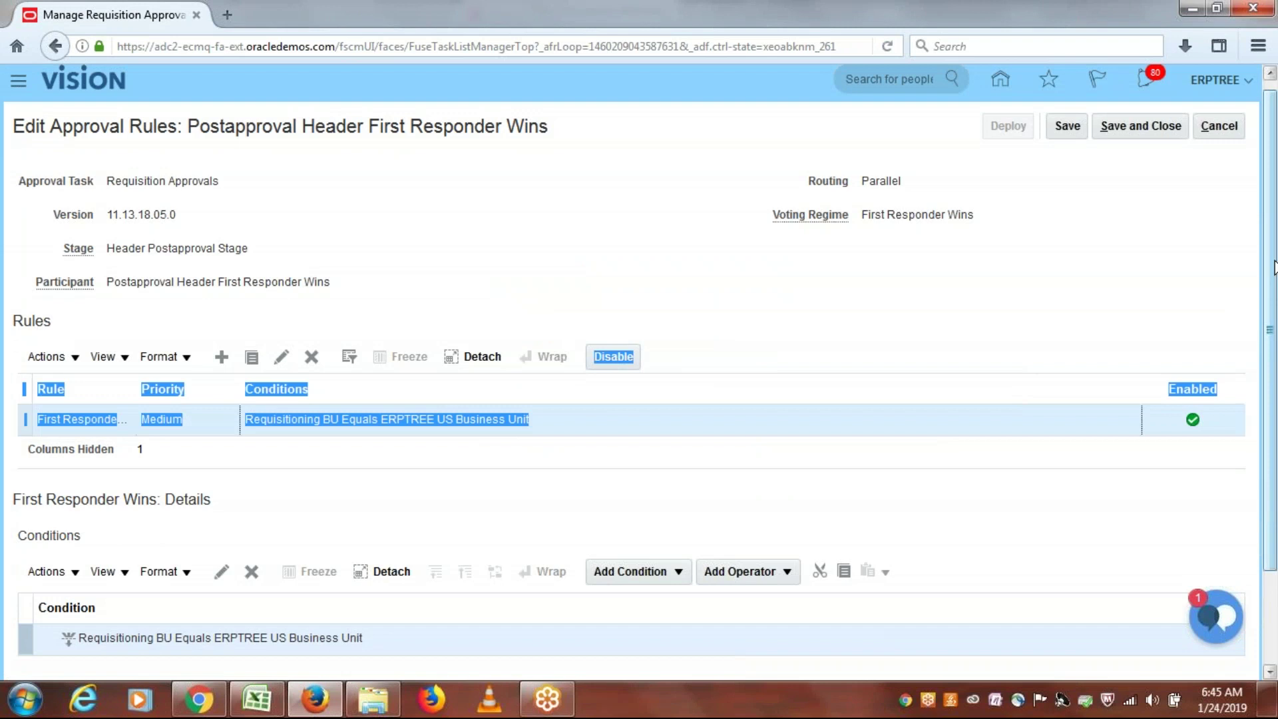
pyautogui.moveTo(1273, 266); pyautogui.dragTo(1267, 440)
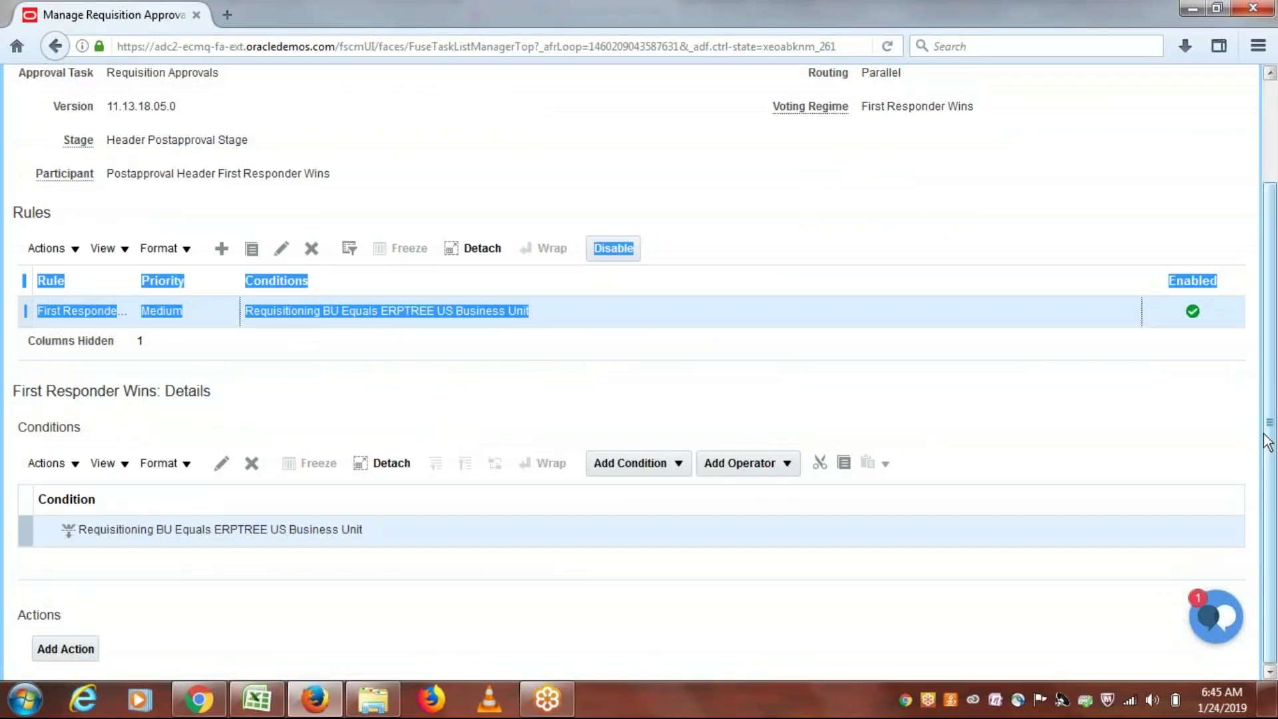
pyautogui.click(991, 370)
pyautogui.click(87, 650)
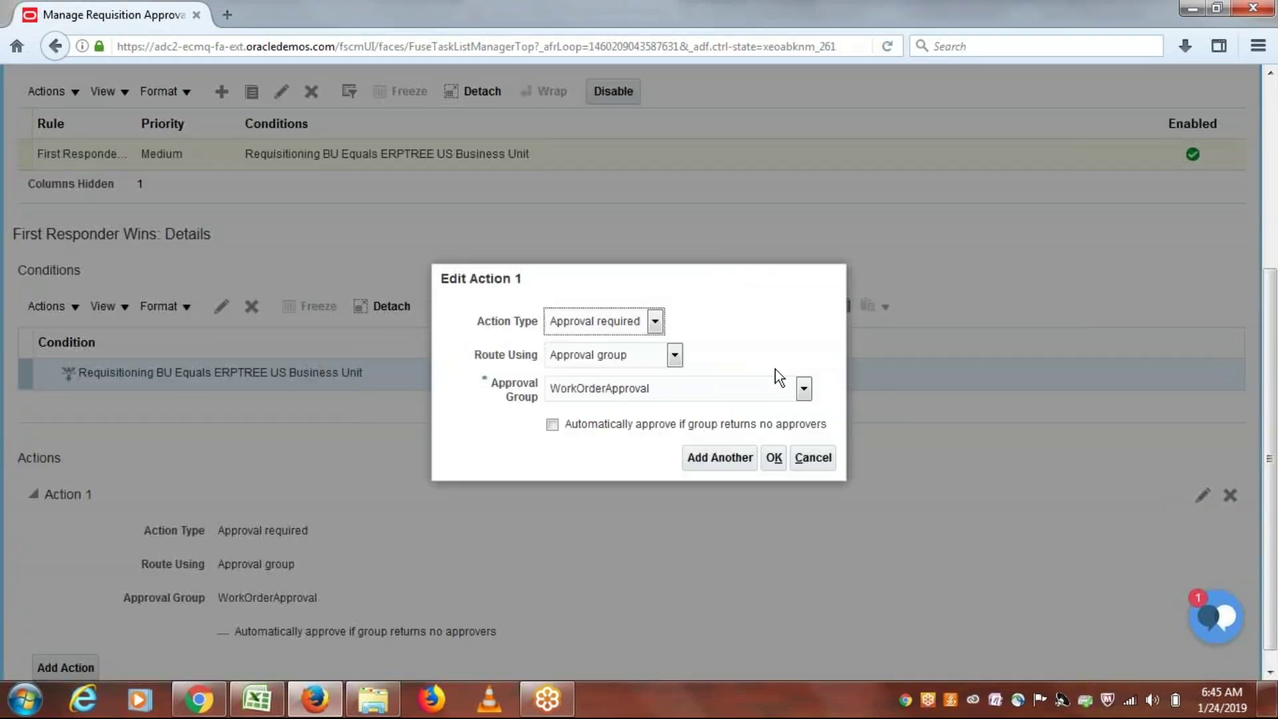
pyautogui.click(804, 389)
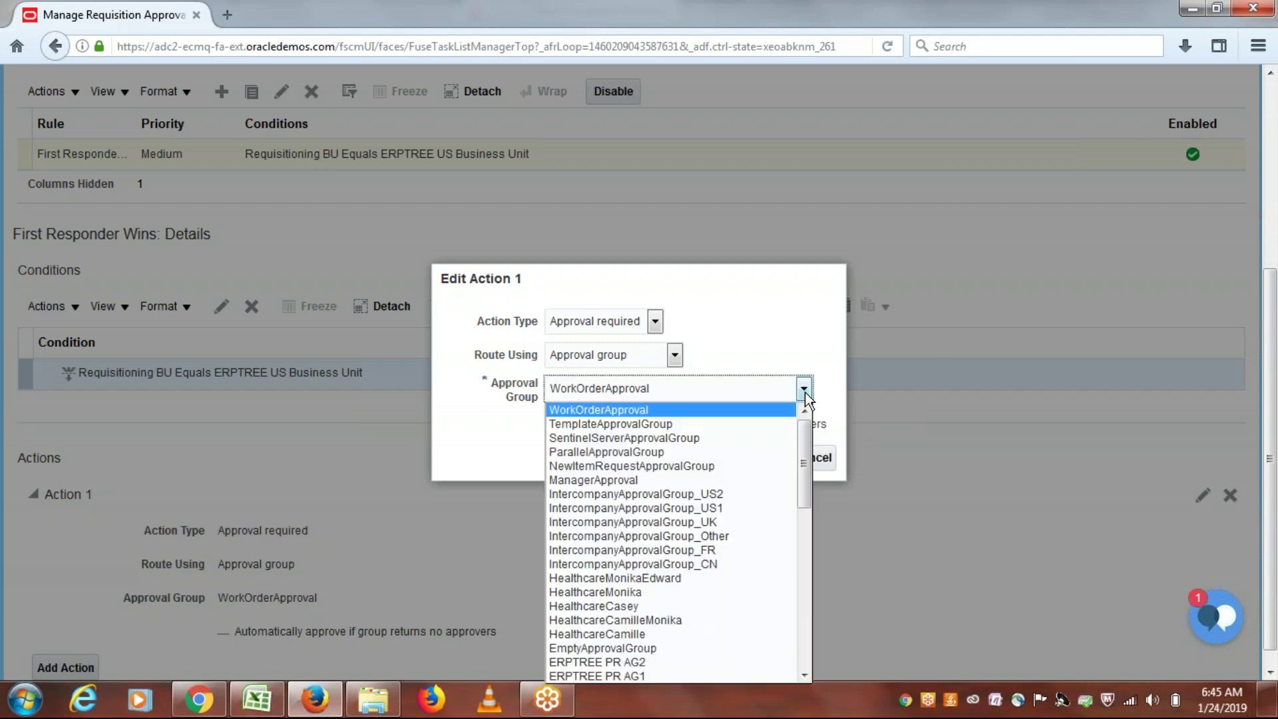
pyautogui.click(260, 703)
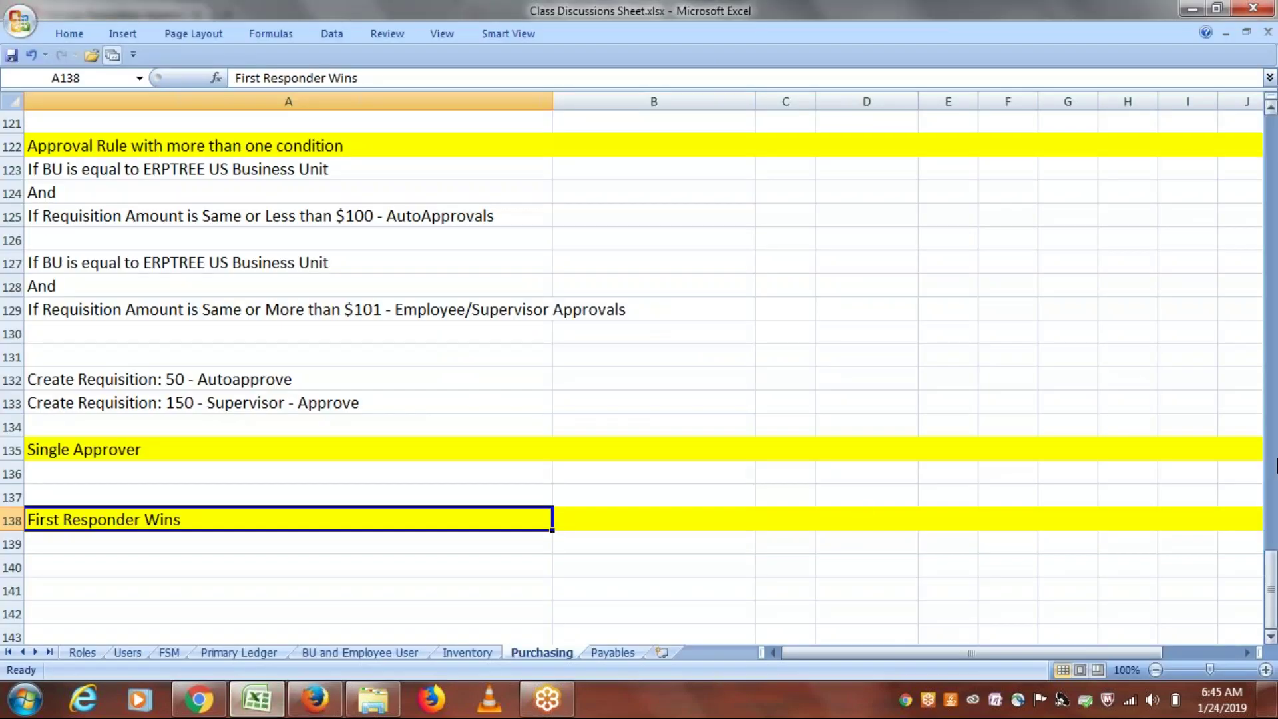
# Step: Review the four ERPTREE users in B116:B119 and notes down to row 138, then return to Oracle
pyautogui.moveTo(1272, 578); pyautogui.dragTo(1272, 559)
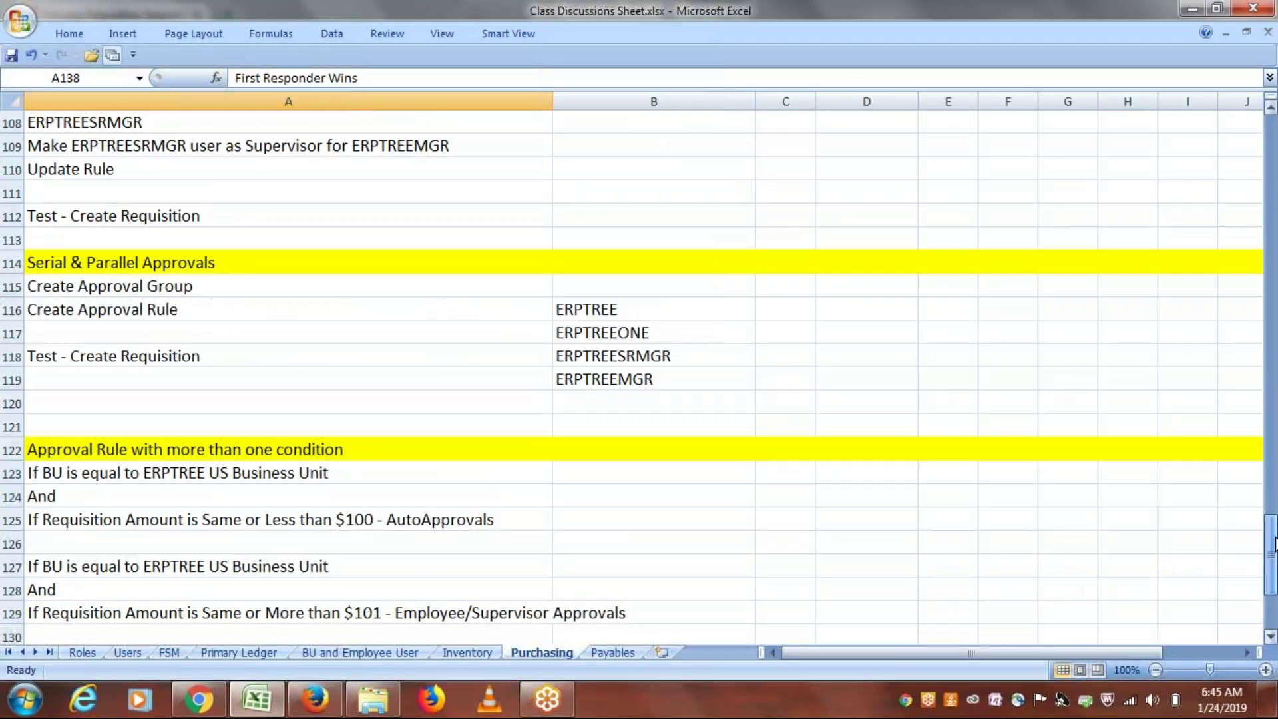
pyautogui.moveTo(629, 310); pyautogui.dragTo(627, 373)
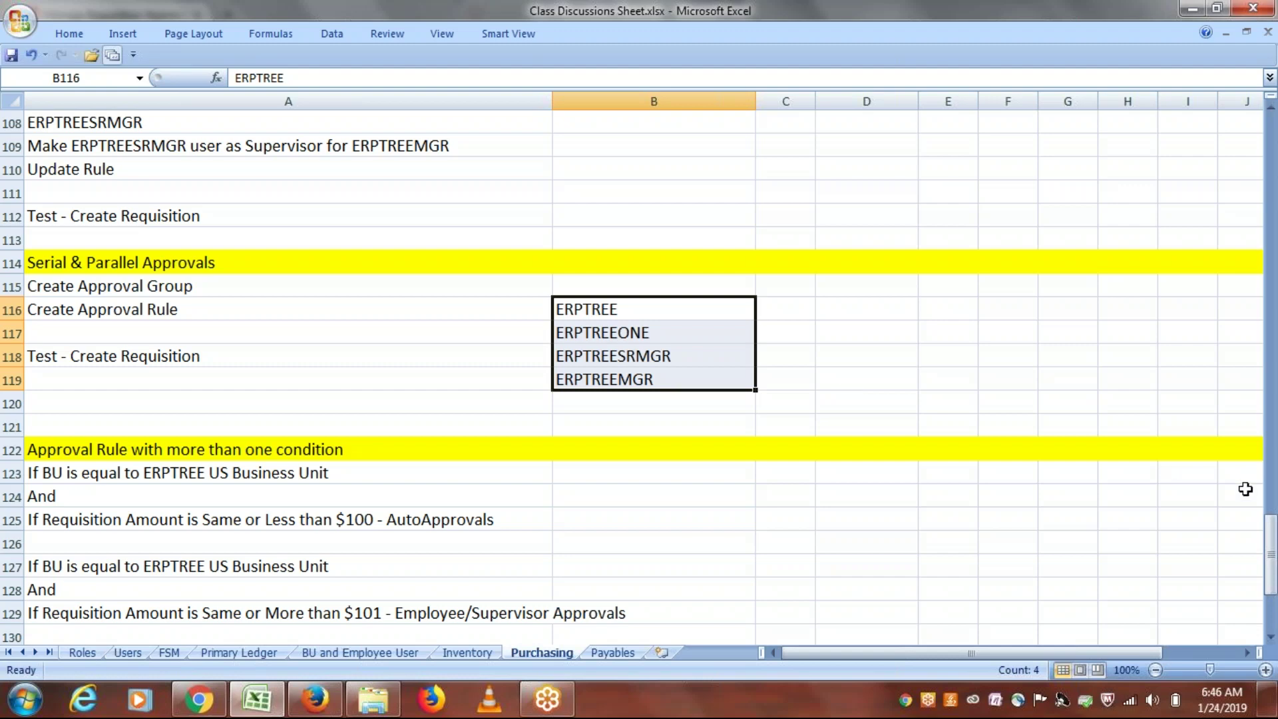
pyautogui.moveTo(1271, 529); pyautogui.dragTo(1273, 540)
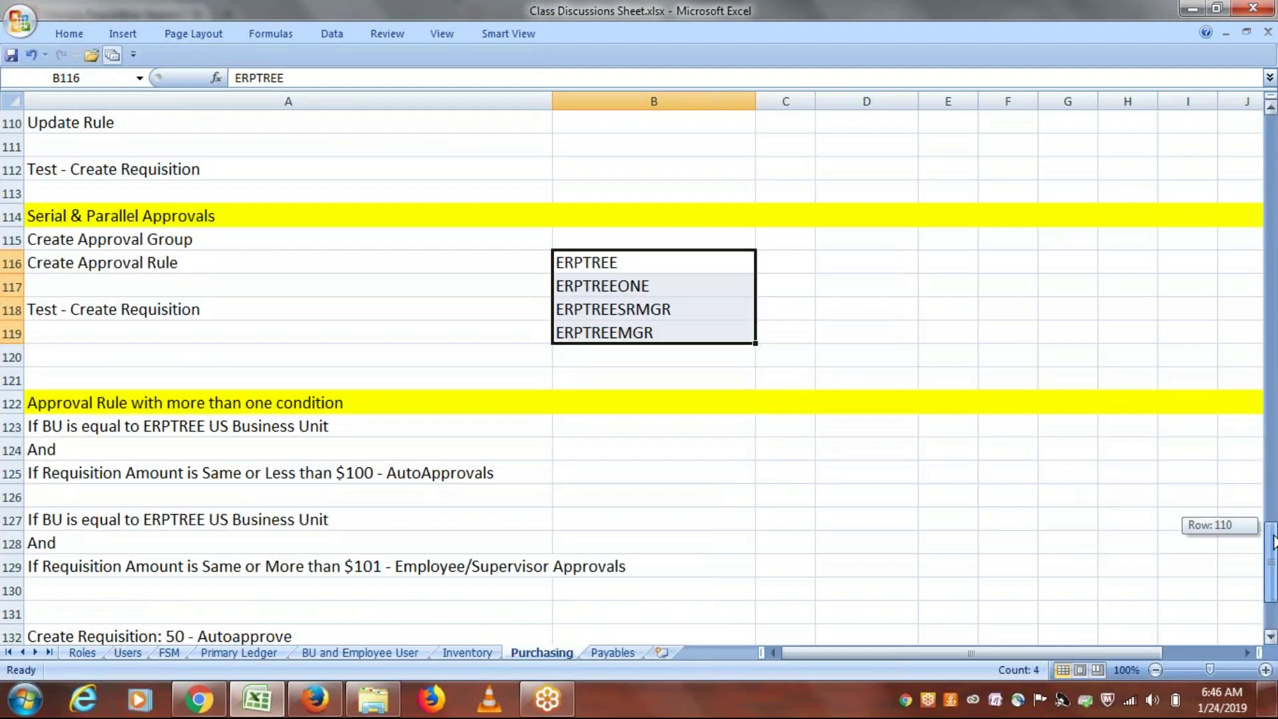
pyautogui.moveTo(1273, 541); pyautogui.dragTo(1273, 542)
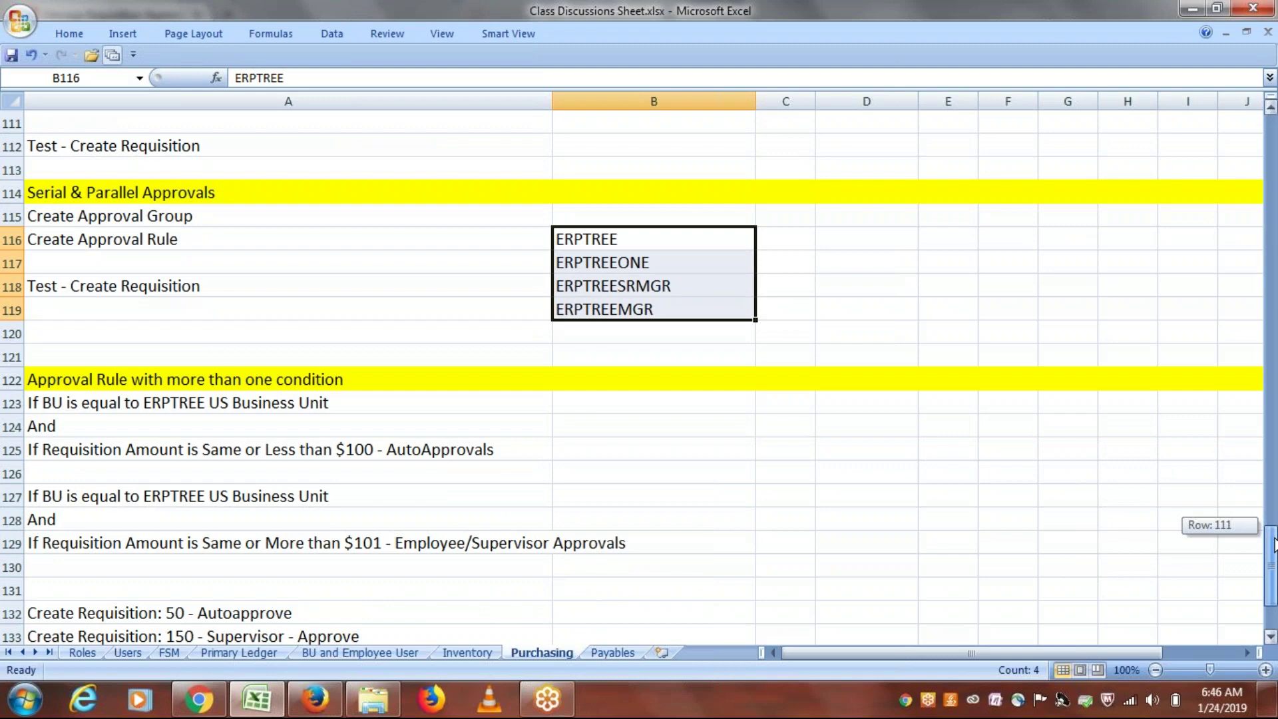
pyautogui.moveTo(1273, 543); pyautogui.dragTo(1273, 579)
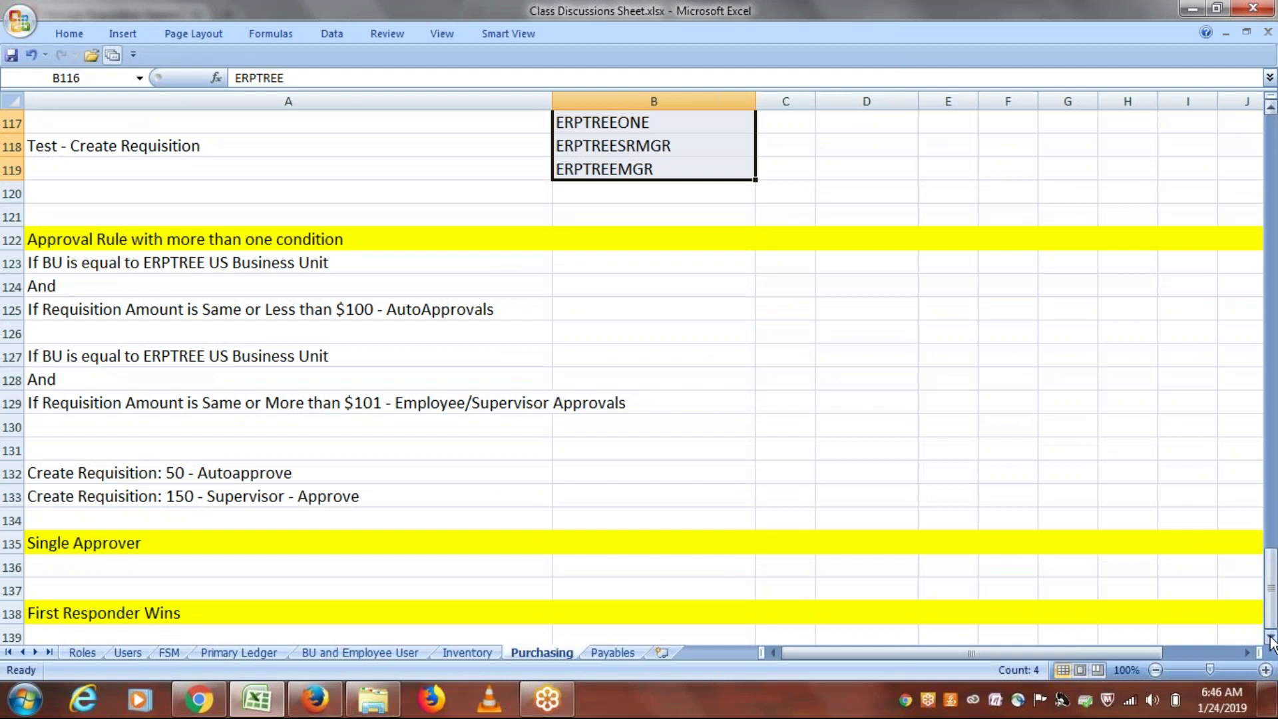
pyautogui.moveTo(1271, 640); pyautogui.dragTo(1271, 641)
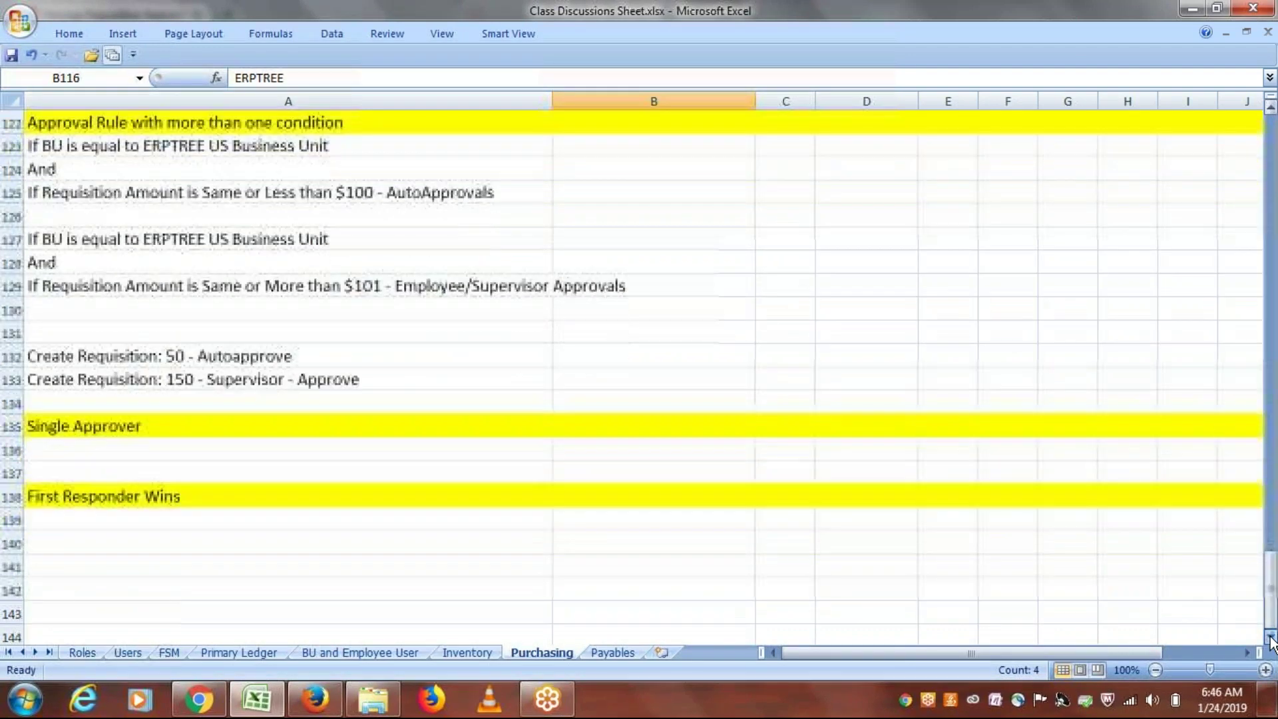
pyautogui.click(316, 699)
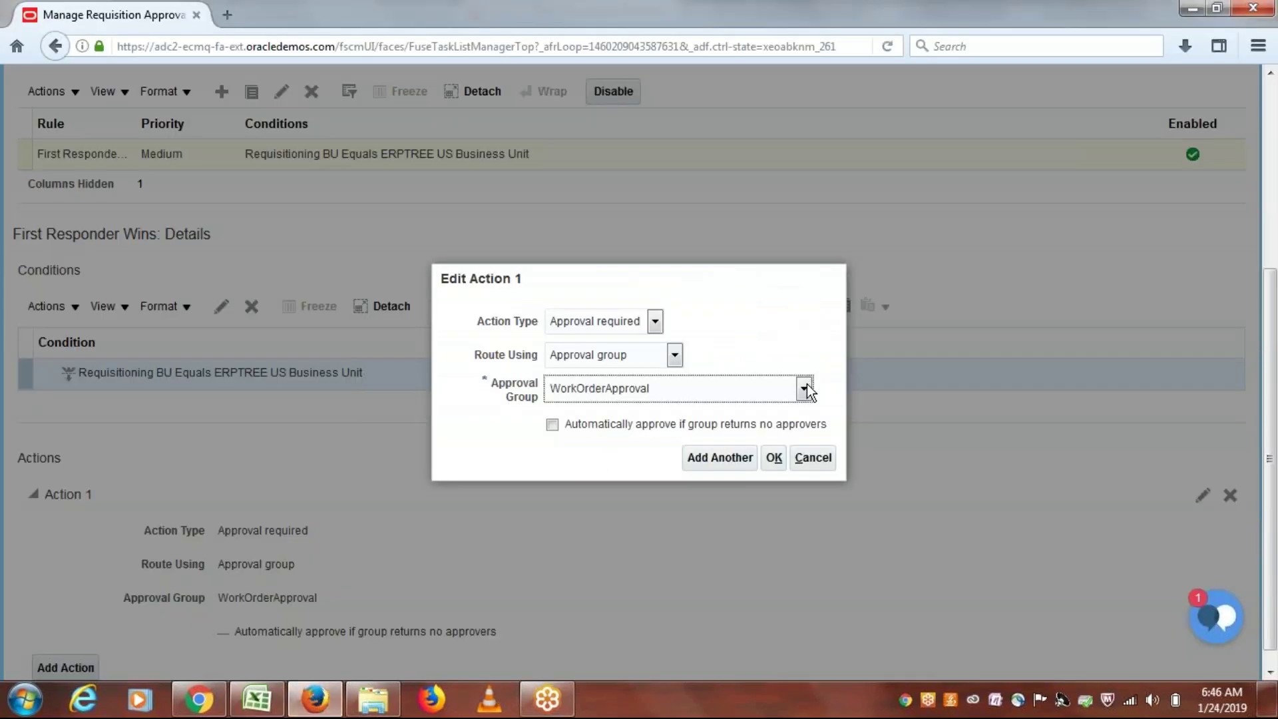
# Step: Set Action 1's approval group to ERPTREE AG Multiple and confirm it
pyautogui.click(804, 388)
pyautogui.moveTo(807, 438); pyautogui.dragTo(813, 491)
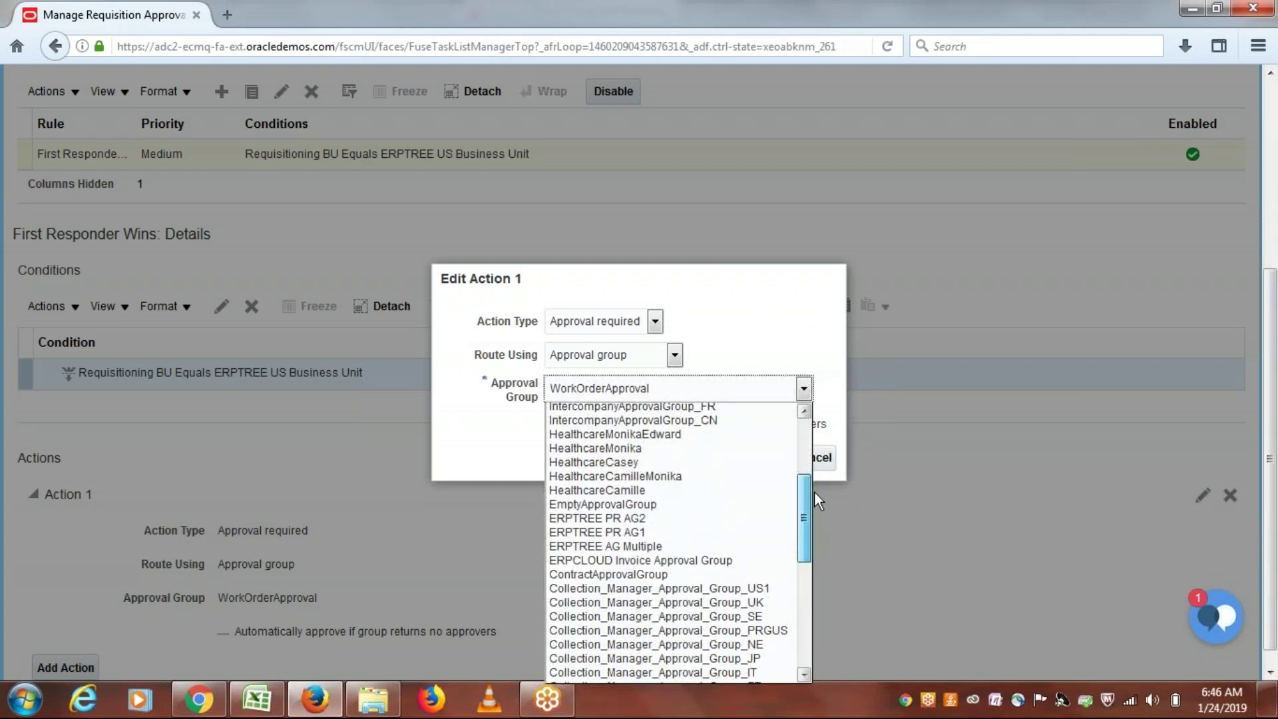
pyautogui.click(651, 545)
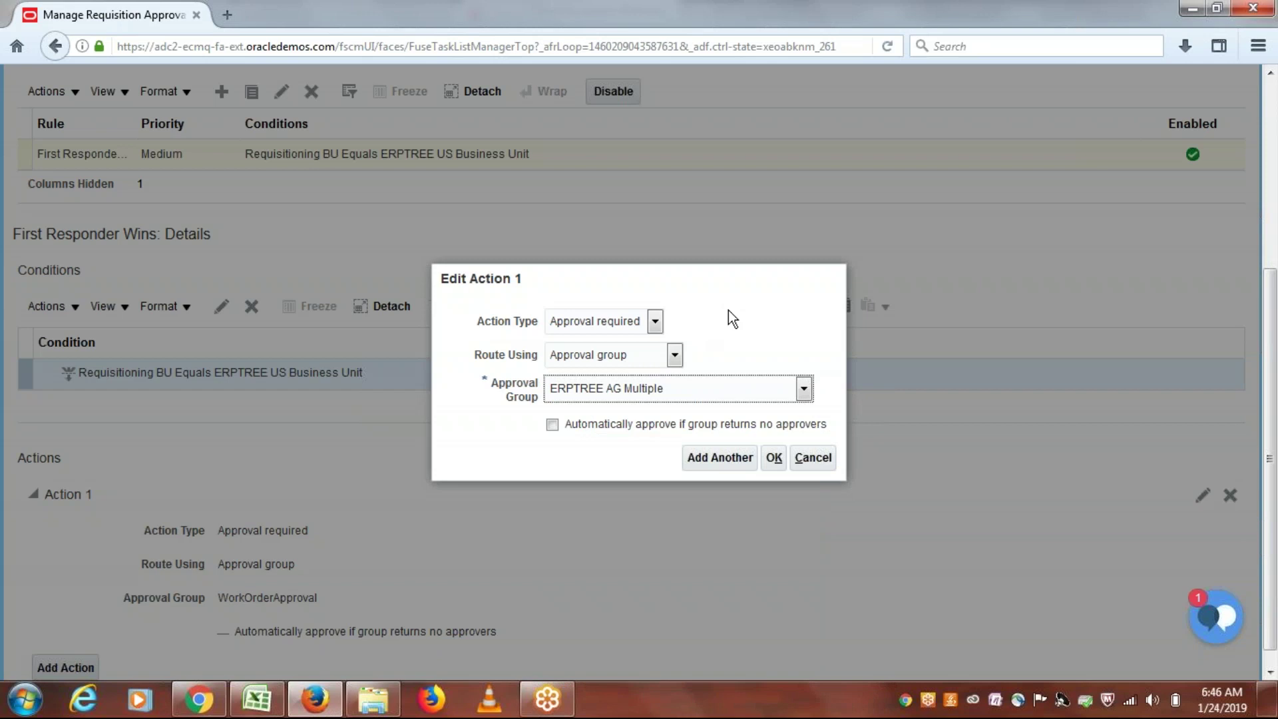
pyautogui.click(773, 458)
pyautogui.click(776, 459)
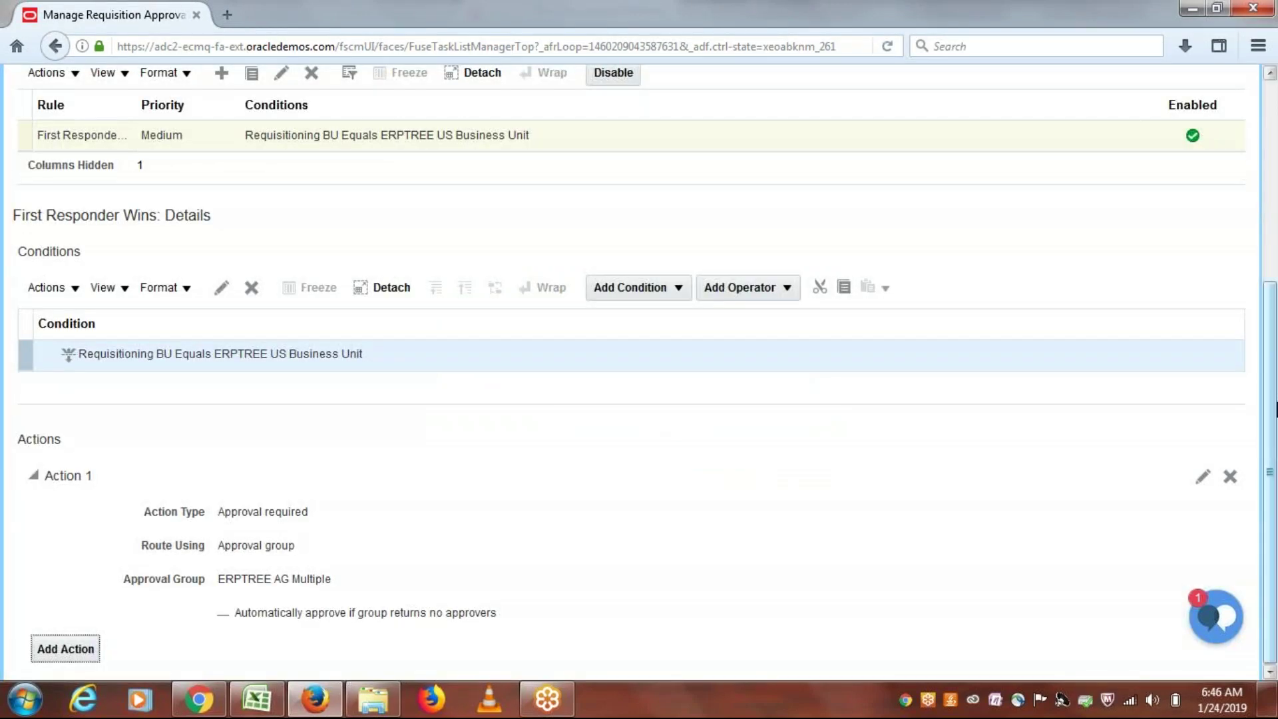
pyautogui.moveTo(1275, 406); pyautogui.dragTo(1275, 378)
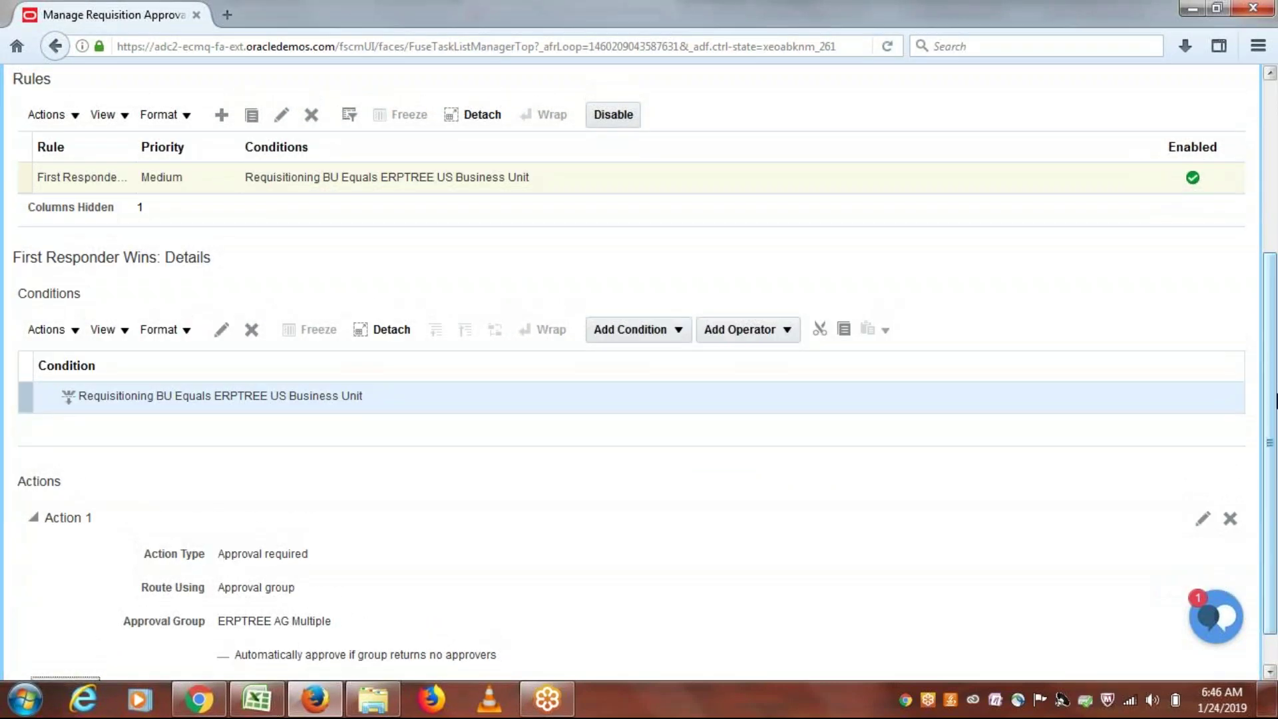
pyautogui.scroll(-1, 1275, 536)
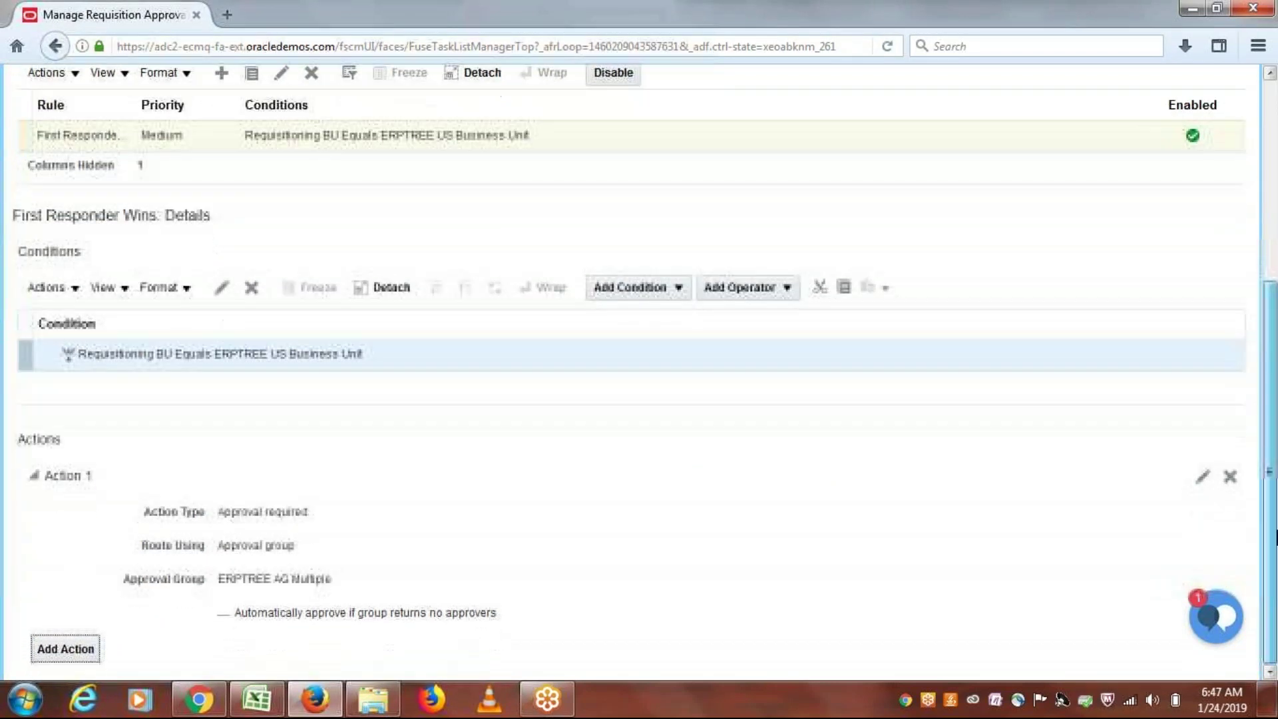
pyautogui.moveTo(1275, 536); pyautogui.dragTo(1275, 326)
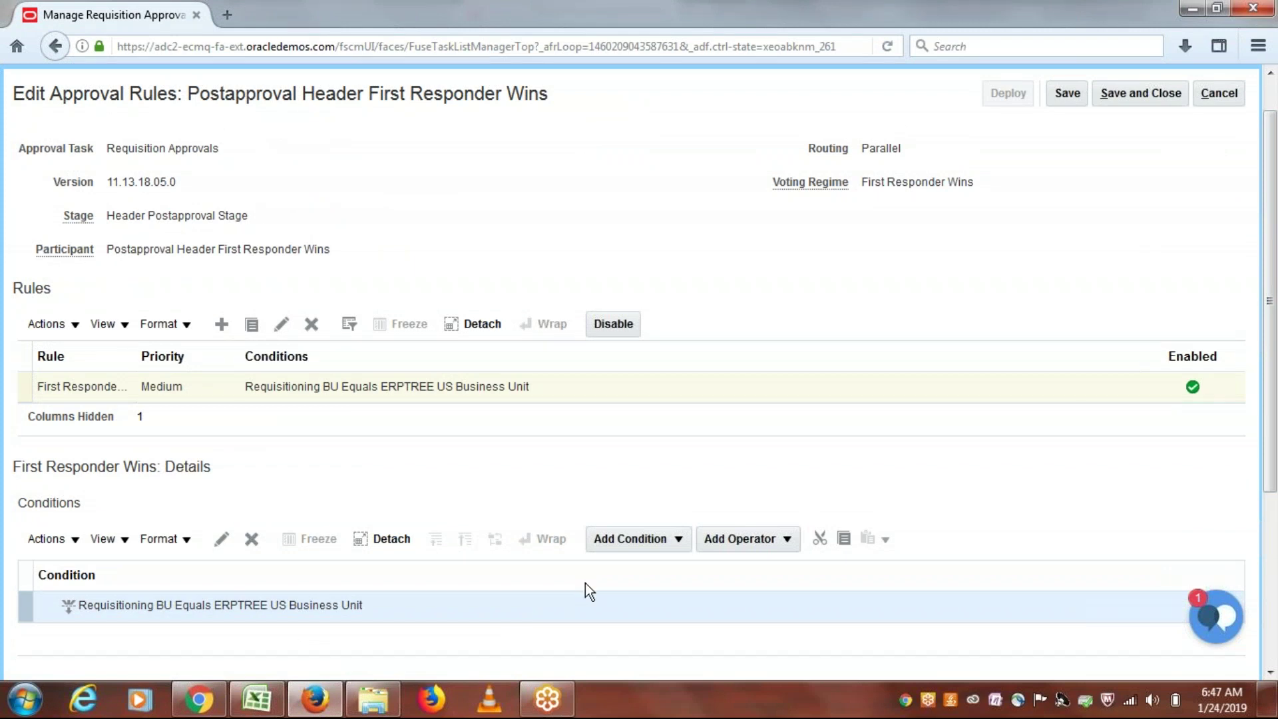
pyautogui.click(256, 699)
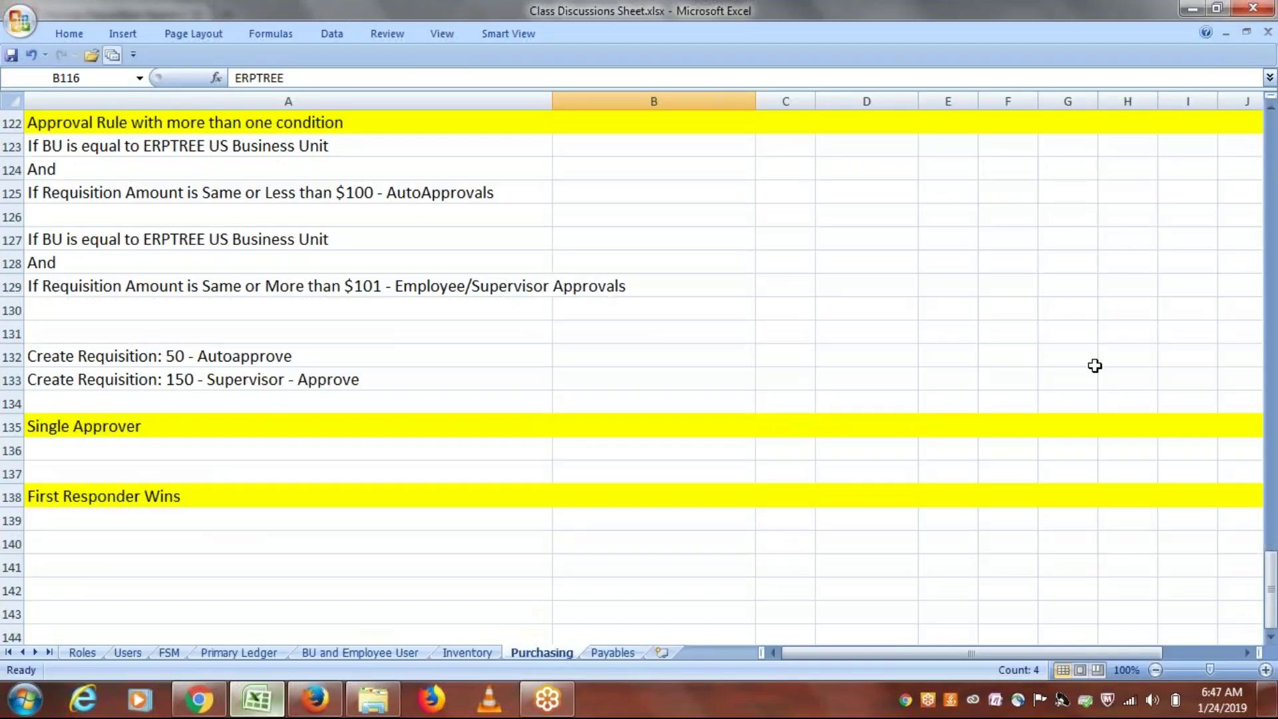
pyautogui.moveTo(1273, 589); pyautogui.dragTo(1275, 529)
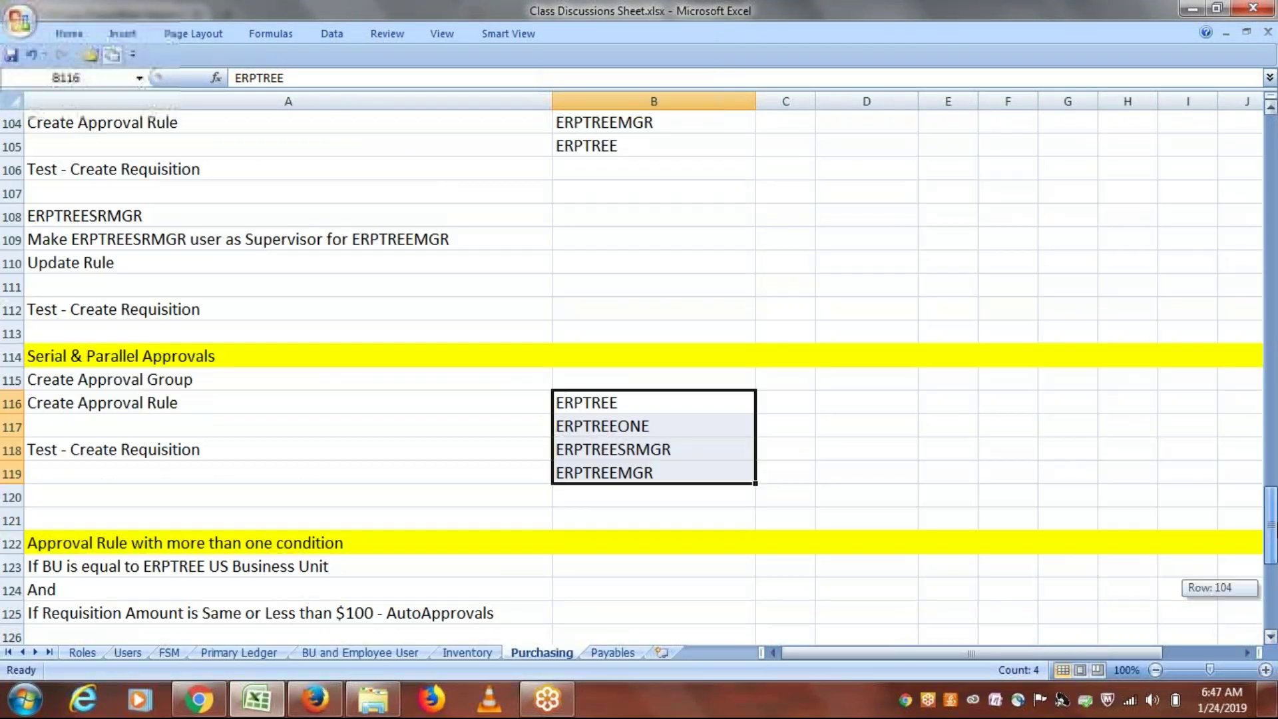
pyautogui.doubleClick(66, 355)
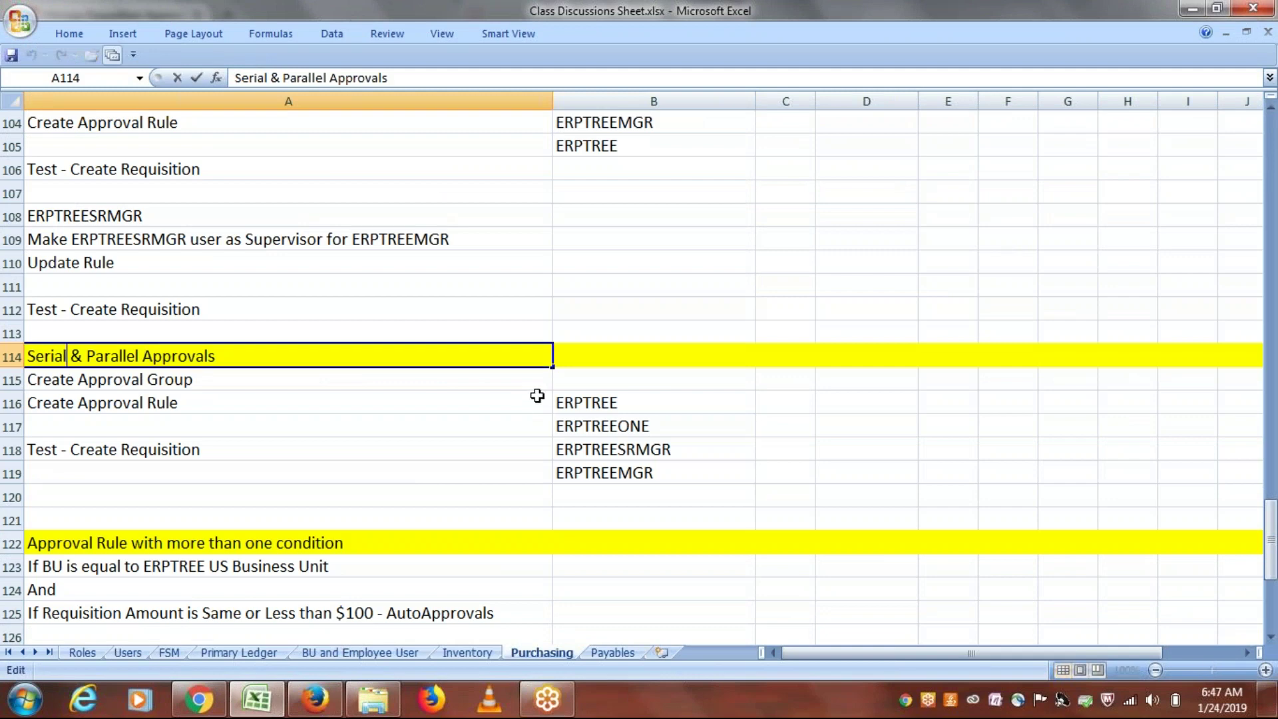
pyautogui.moveTo(593, 403); pyautogui.dragTo(593, 475)
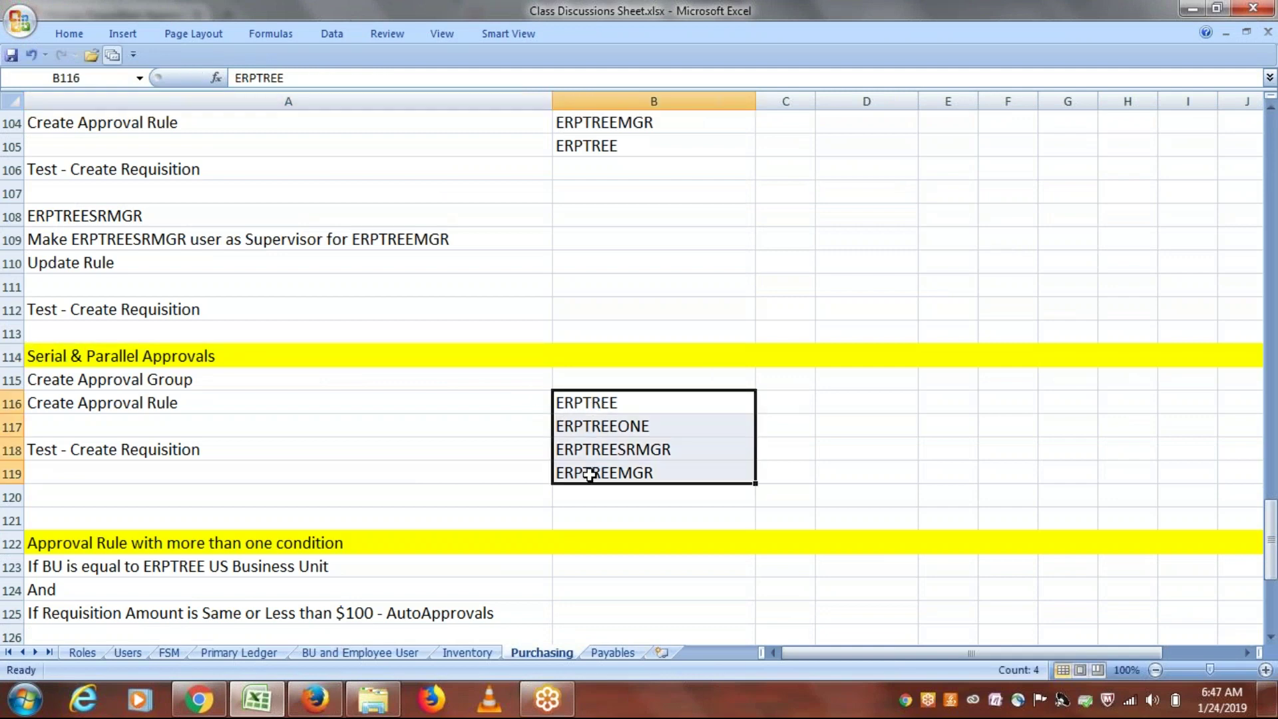
pyautogui.click(619, 403)
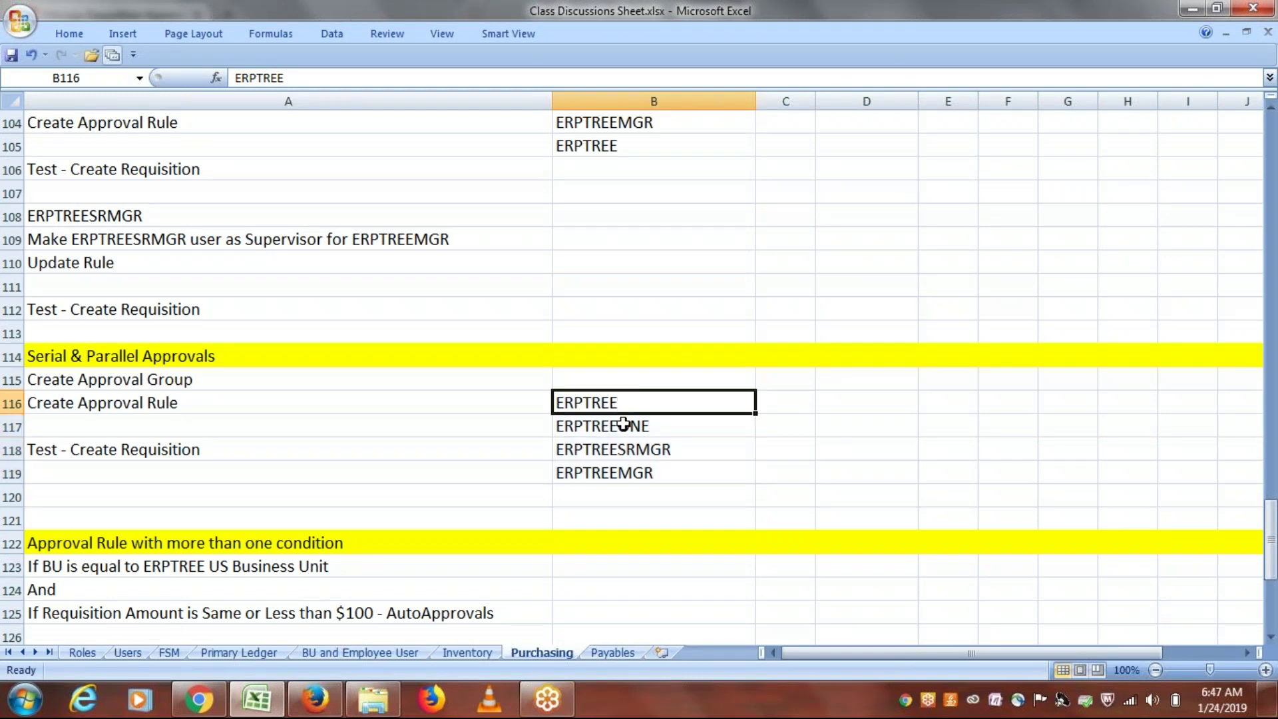
pyautogui.click(624, 427)
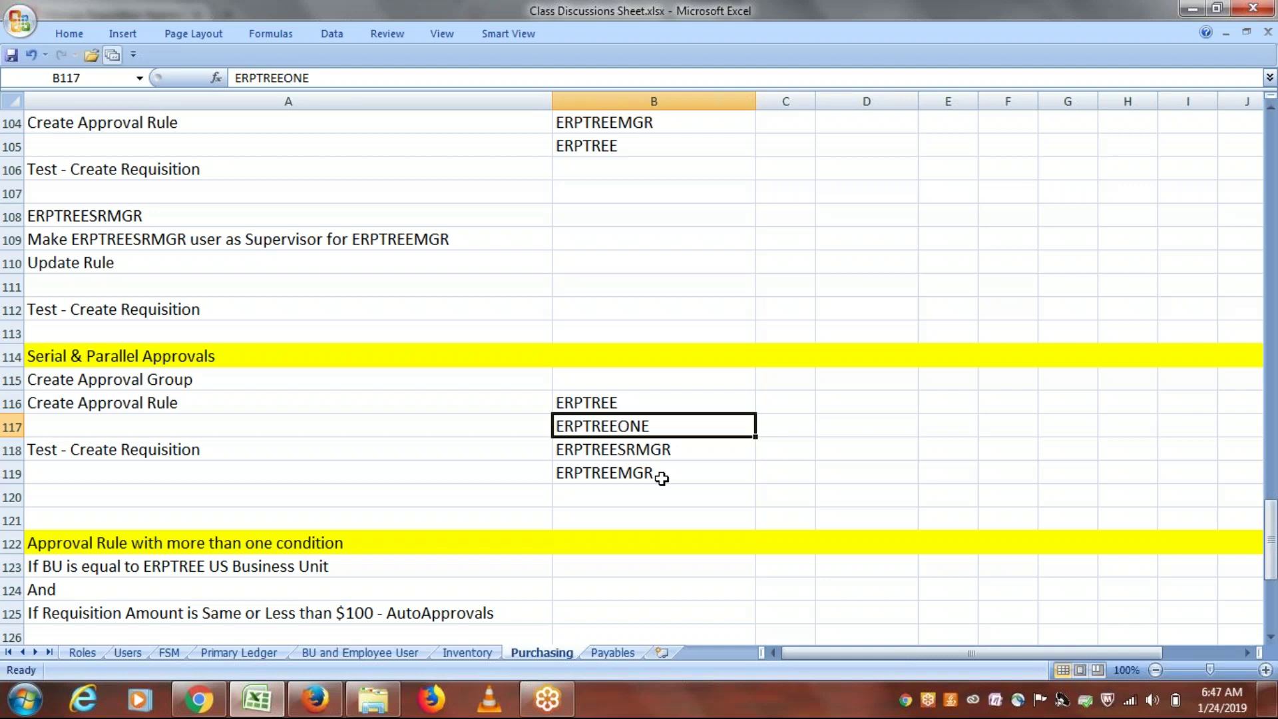
pyautogui.click(607, 405)
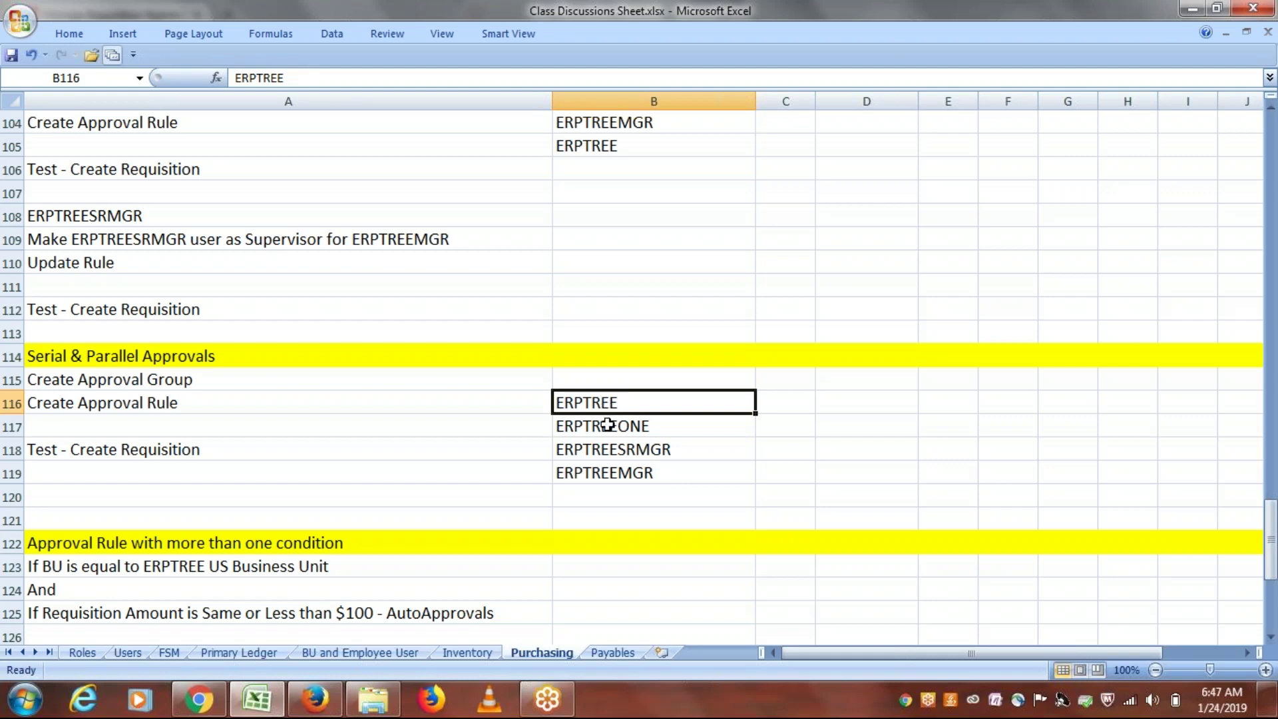
pyautogui.click(607, 425)
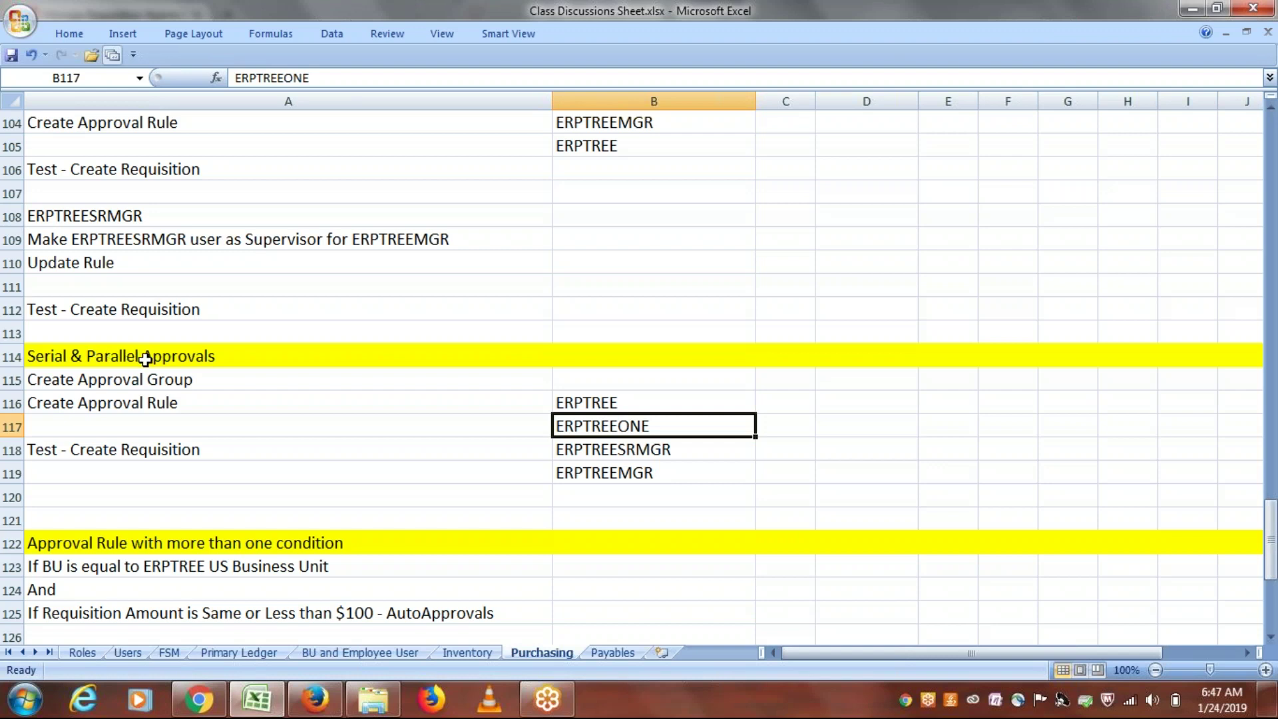
pyautogui.click(618, 407)
pyautogui.moveTo(618, 414); pyautogui.dragTo(613, 474)
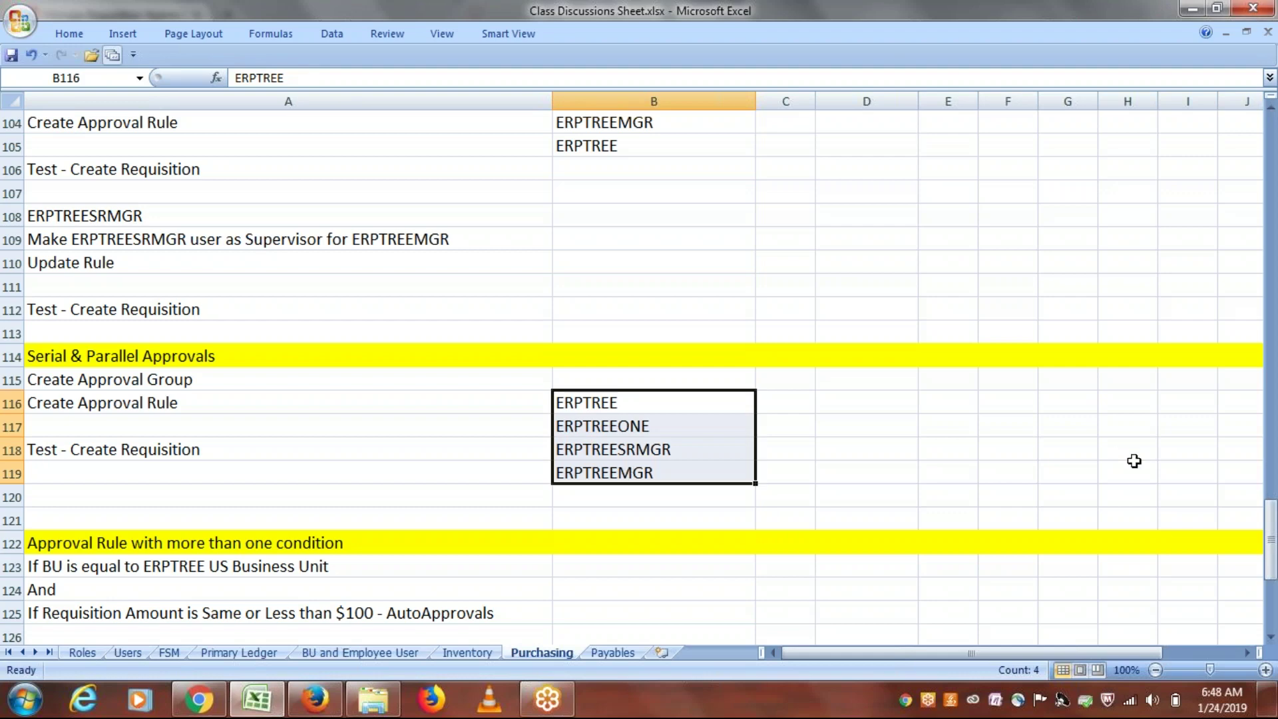
pyautogui.moveTo(1271, 533); pyautogui.dragTo(1275, 543)
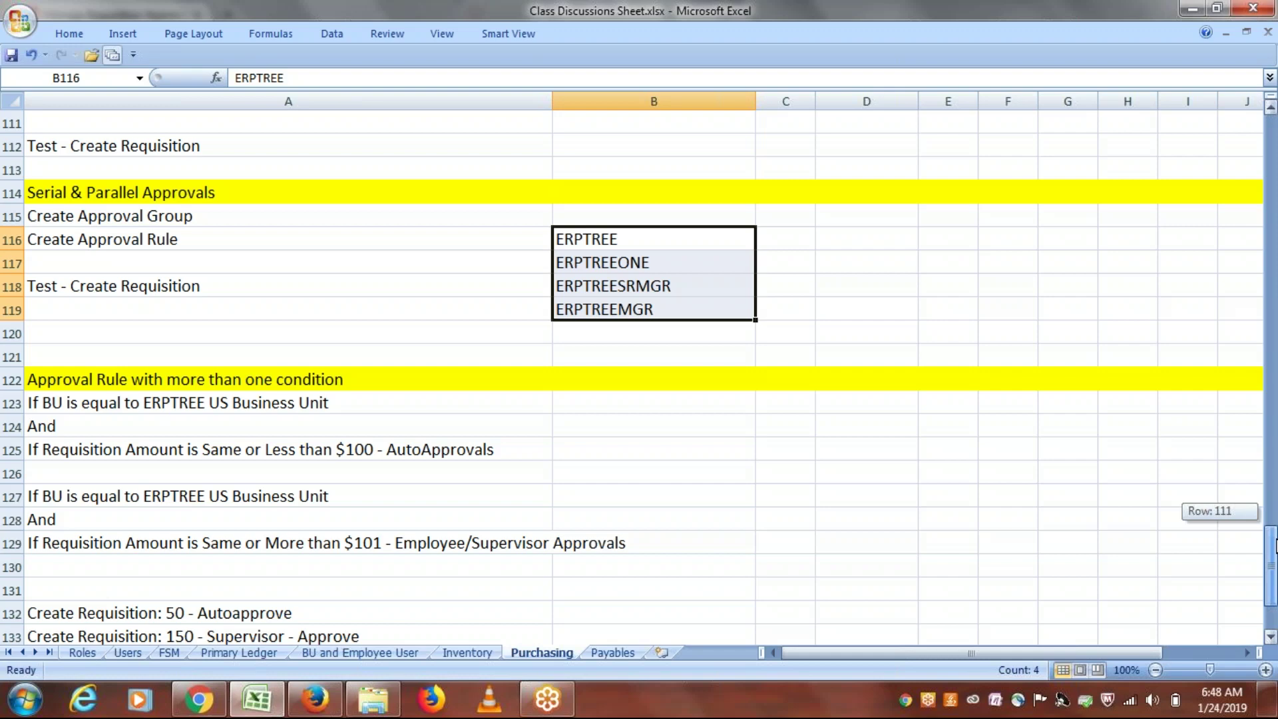
pyautogui.moveTo(1275, 543); pyautogui.dragTo(1272, 586)
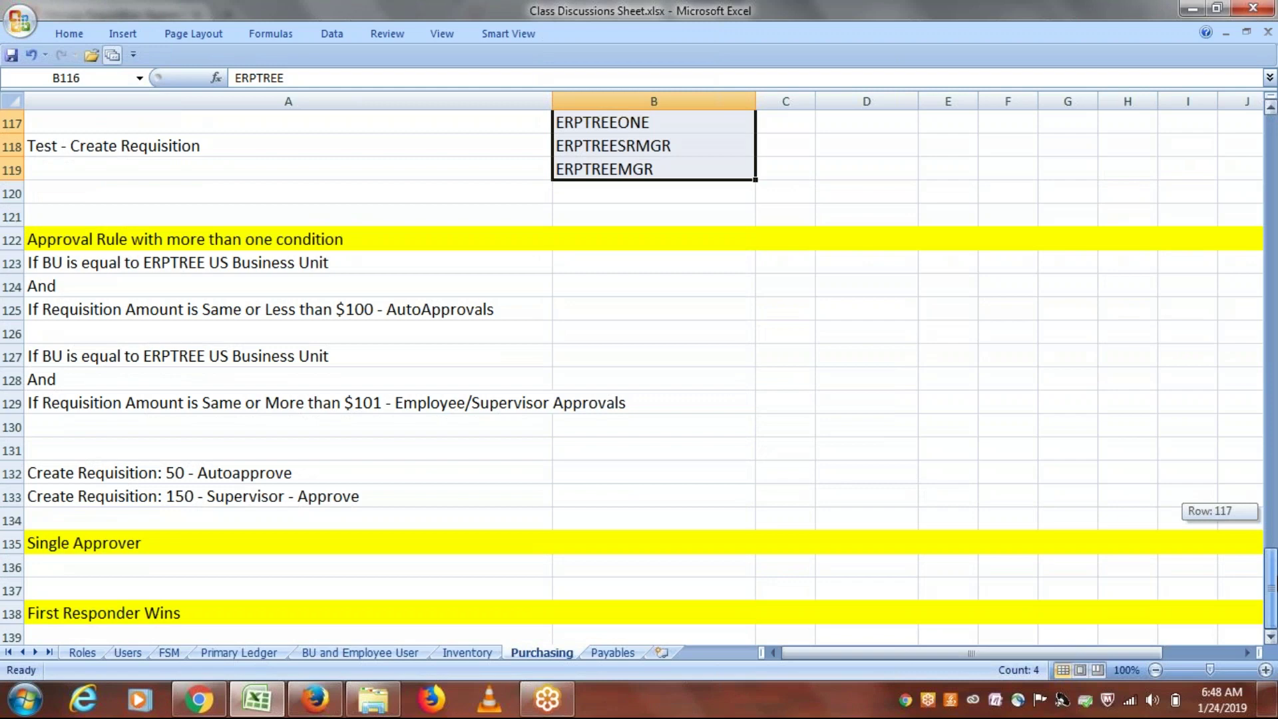
pyautogui.moveTo(1273, 586); pyautogui.dragTo(1273, 586)
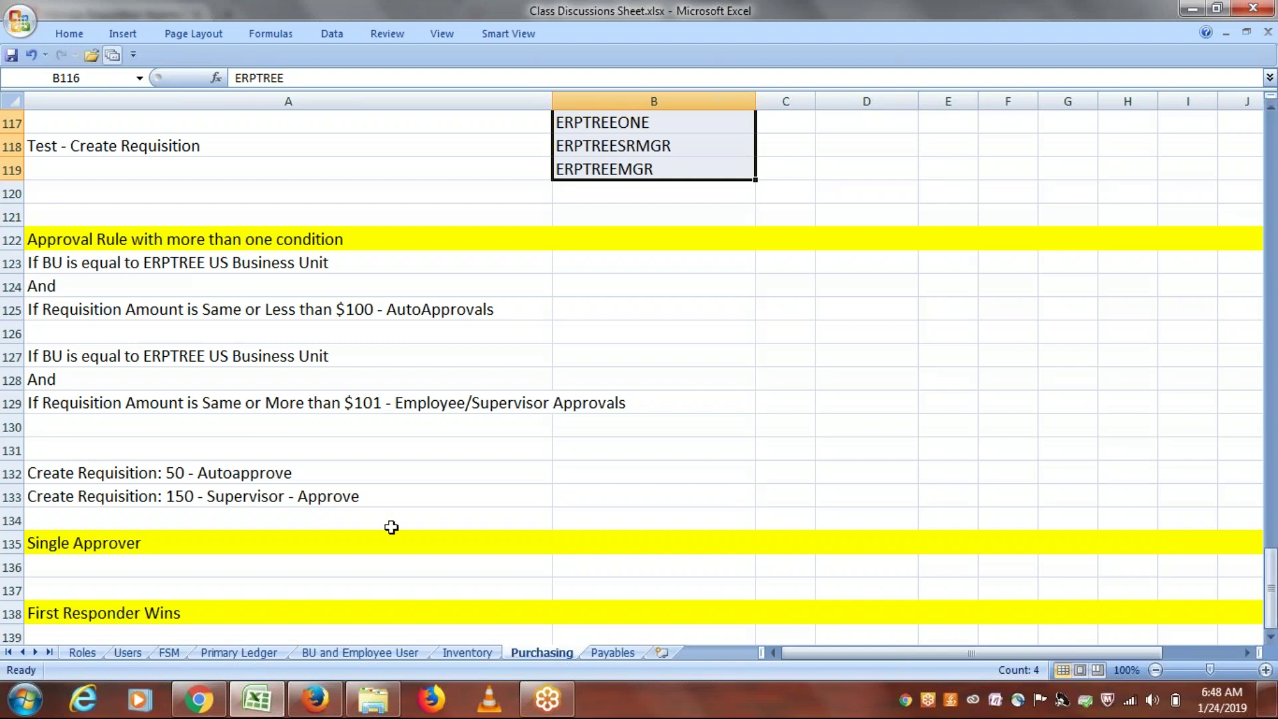
pyautogui.click(391, 526)
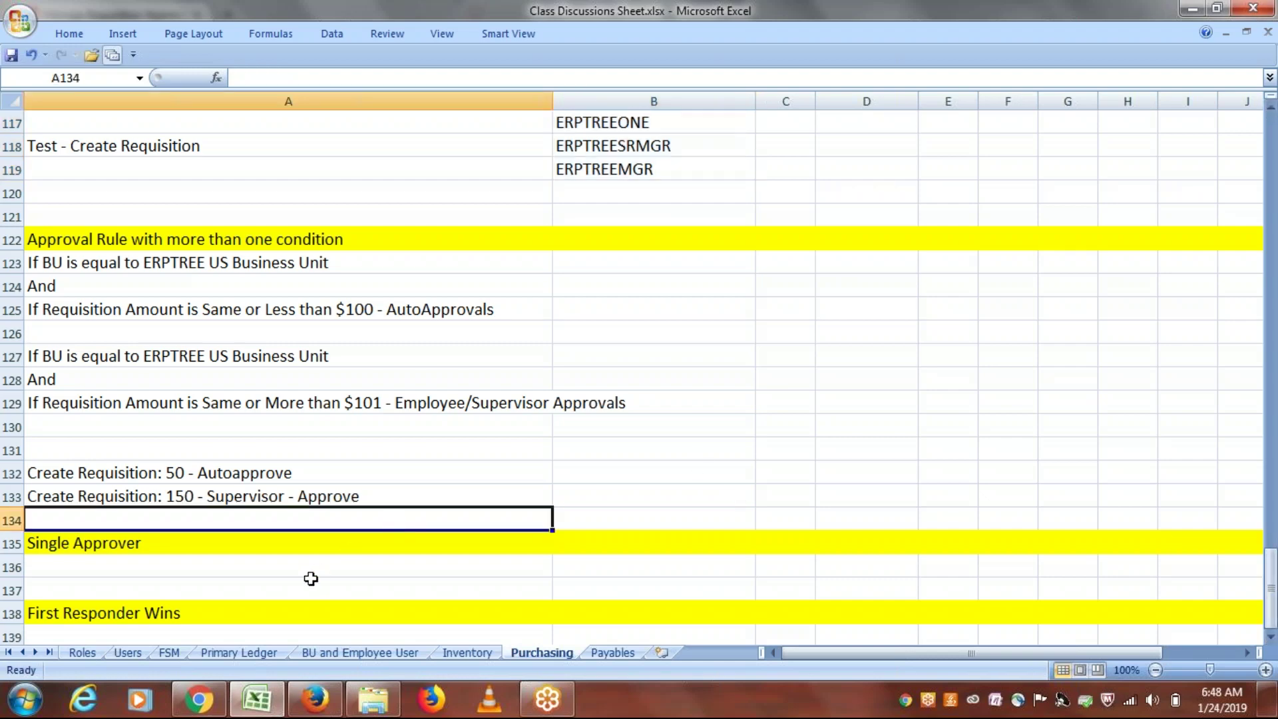
pyautogui.click(316, 698)
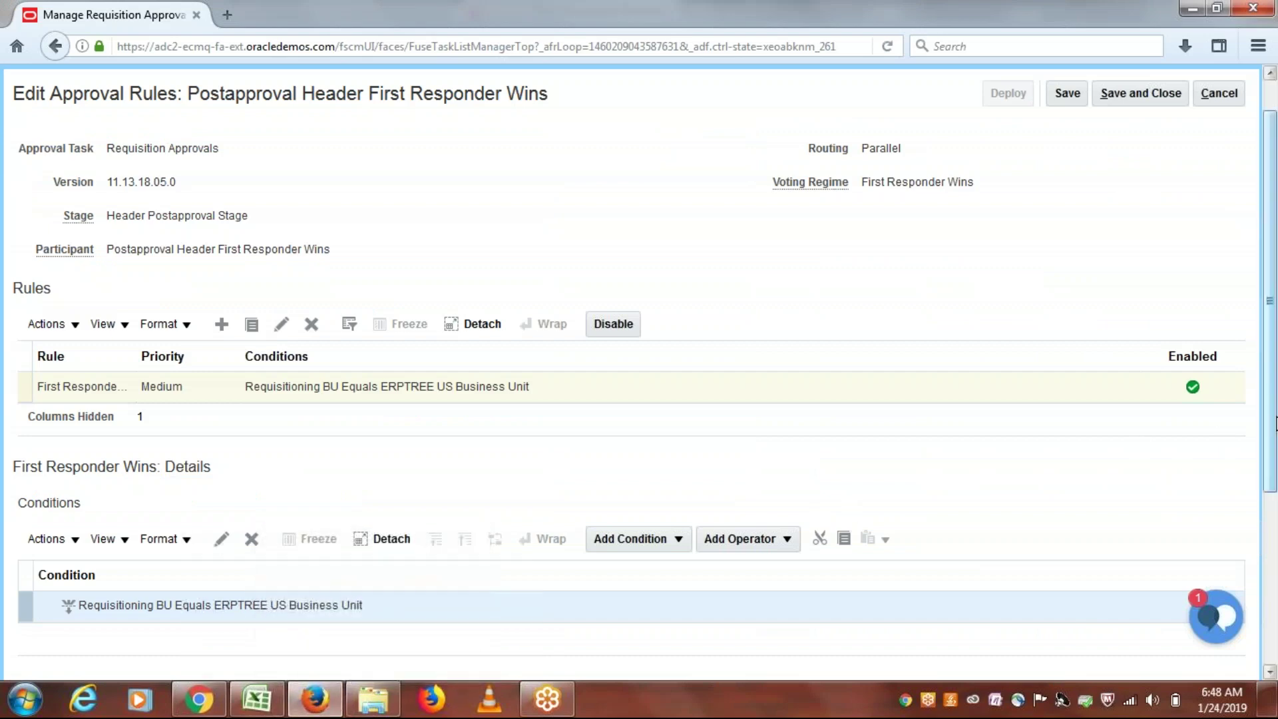
# Step: Save the First Responder Wins rule changes and leave the requisition approval rules editor
pyautogui.scroll(1, 1271, 306)
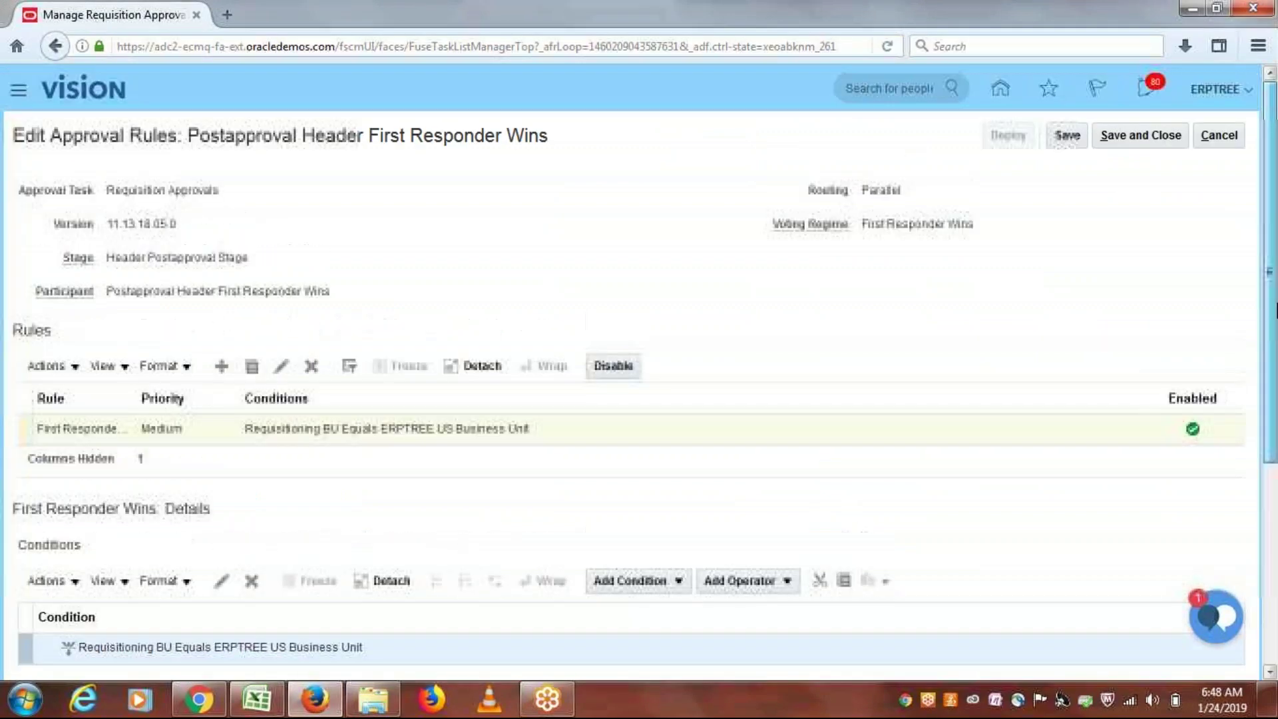
pyautogui.click(1138, 137)
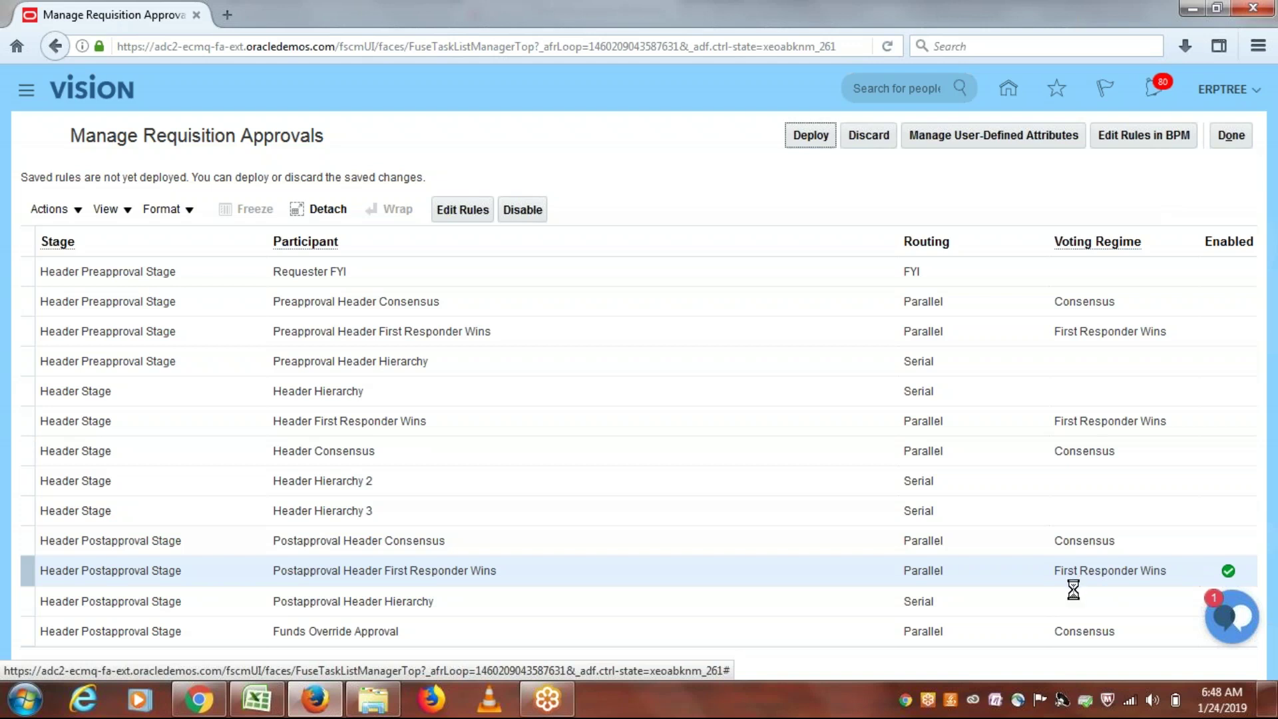
pyautogui.click(1230, 136)
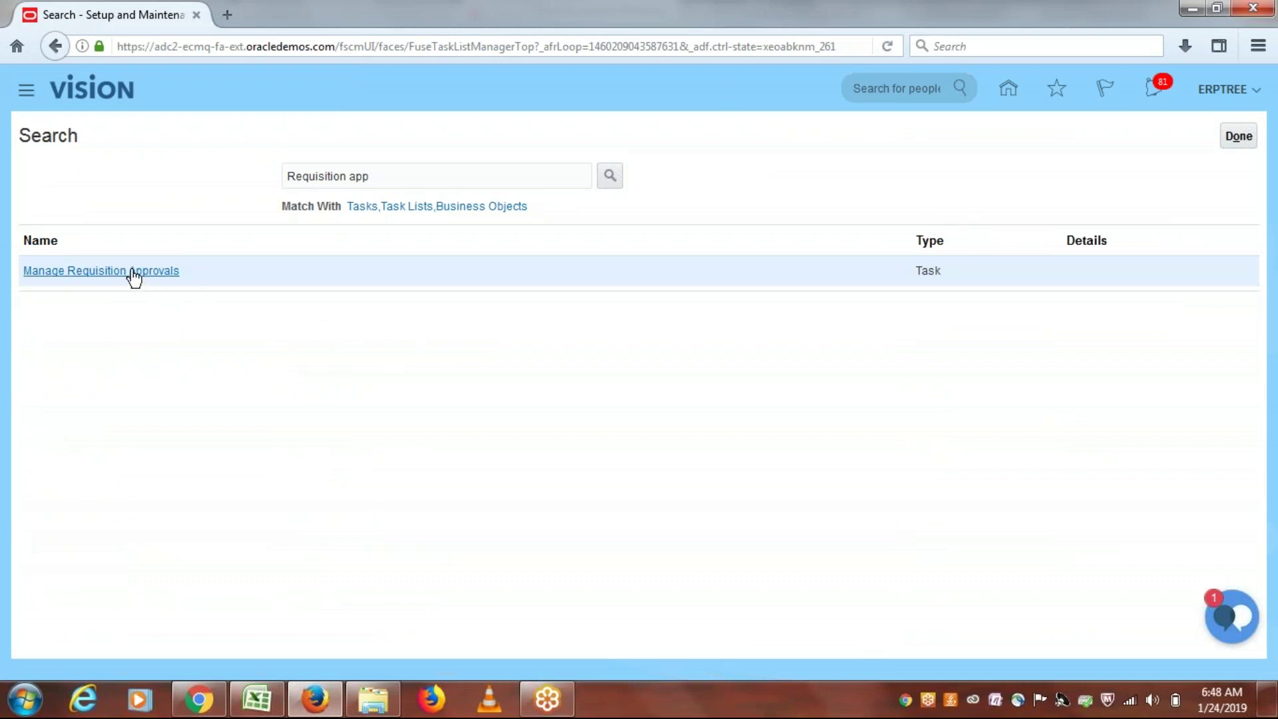
# Step: Reopen Manage Requisition Approvals, deploy the saved rules, and return to the task search
pyautogui.click(136, 272)
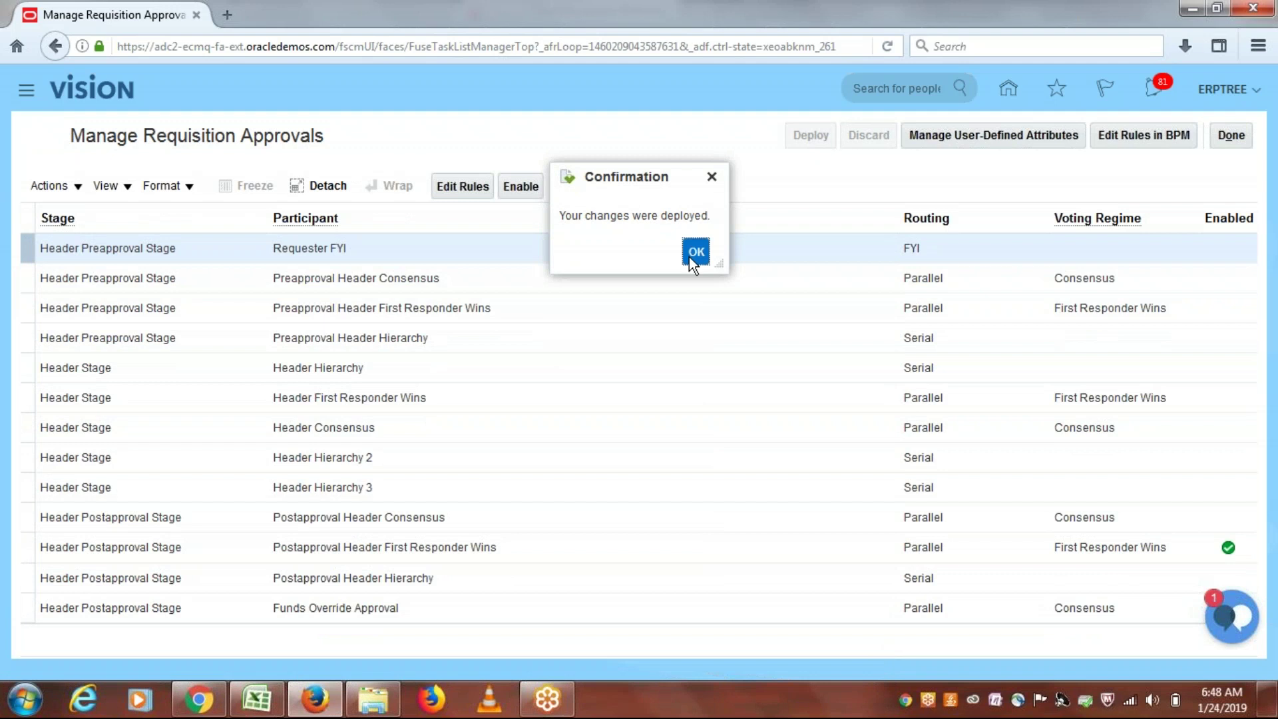
pyautogui.click(692, 253)
pyautogui.click(1223, 139)
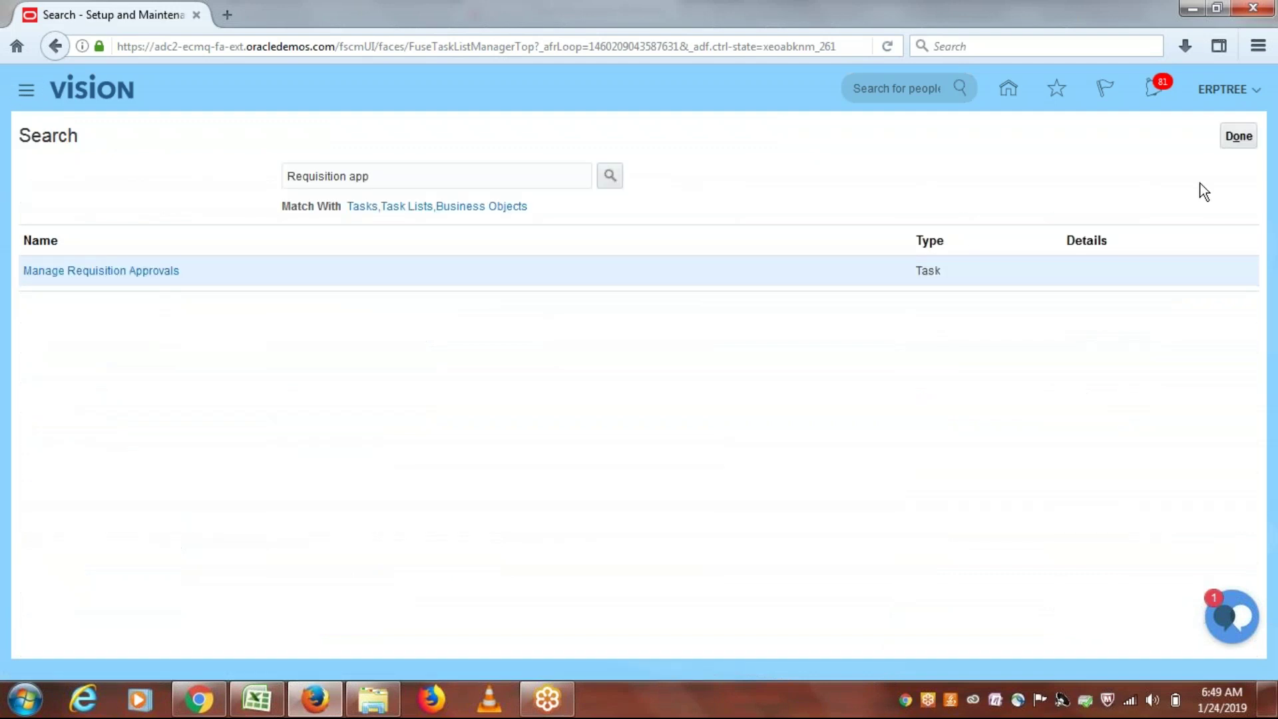
# Step: Exit setup and go to the Purchase Requisitions work area from the Navigator, showing More Tasks
pyautogui.click(1236, 141)
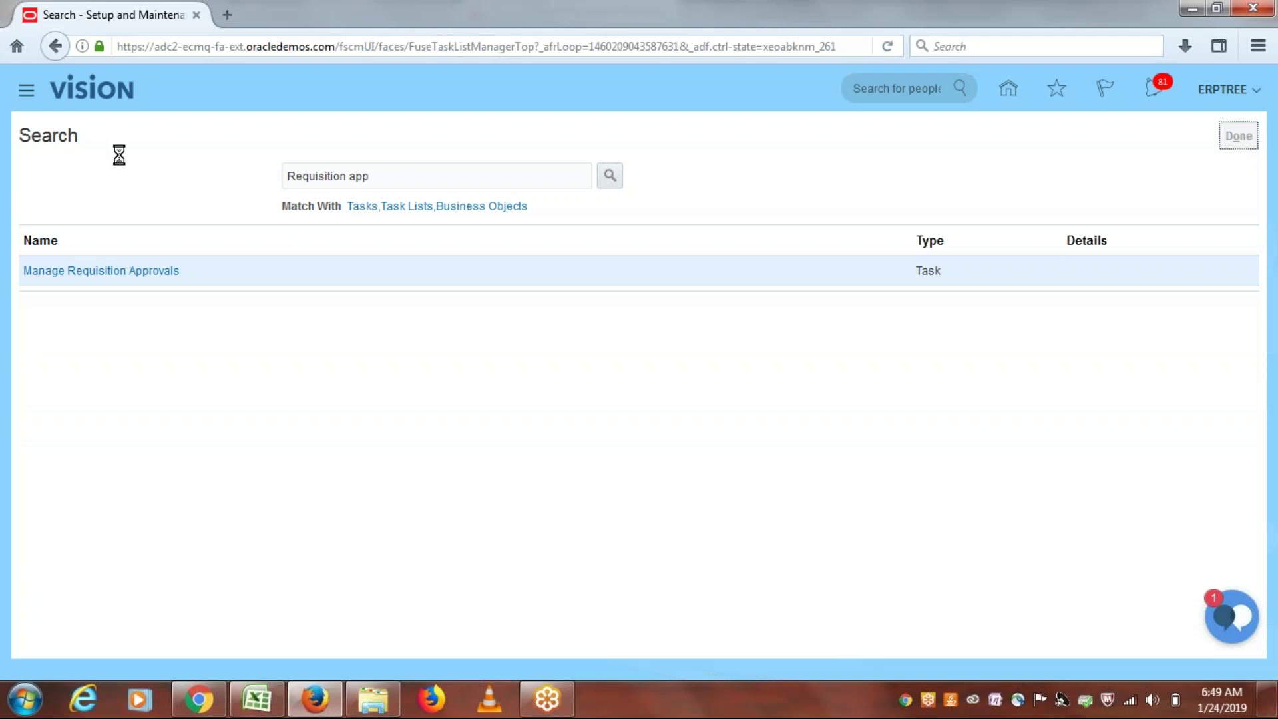
pyautogui.click(19, 89)
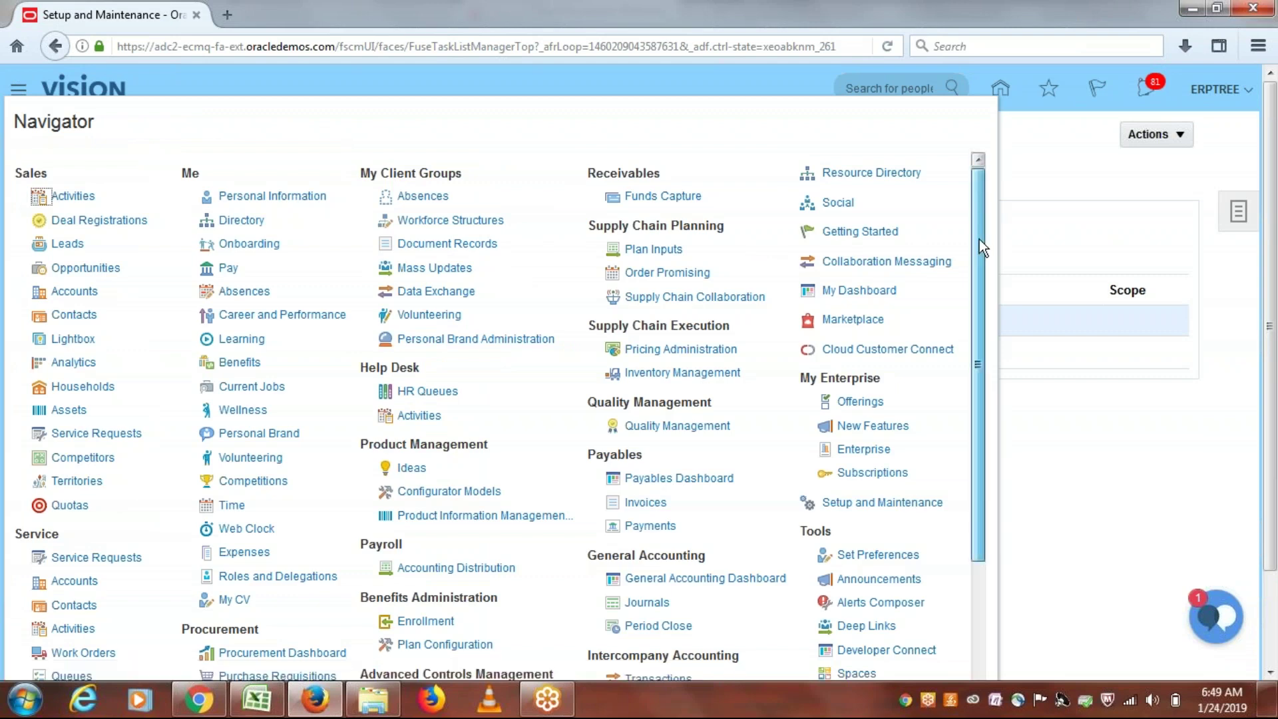
pyautogui.moveTo(980, 238); pyautogui.dragTo(972, 357)
pyautogui.click(276, 511)
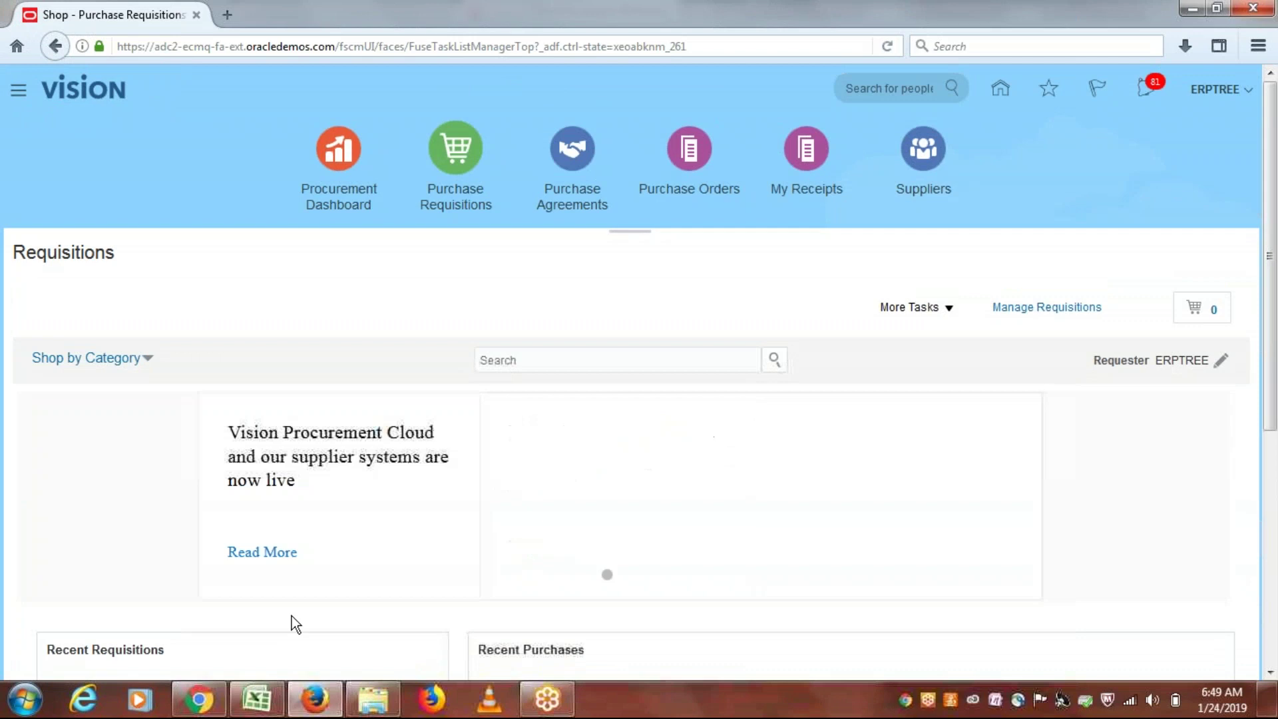
pyautogui.click(949, 307)
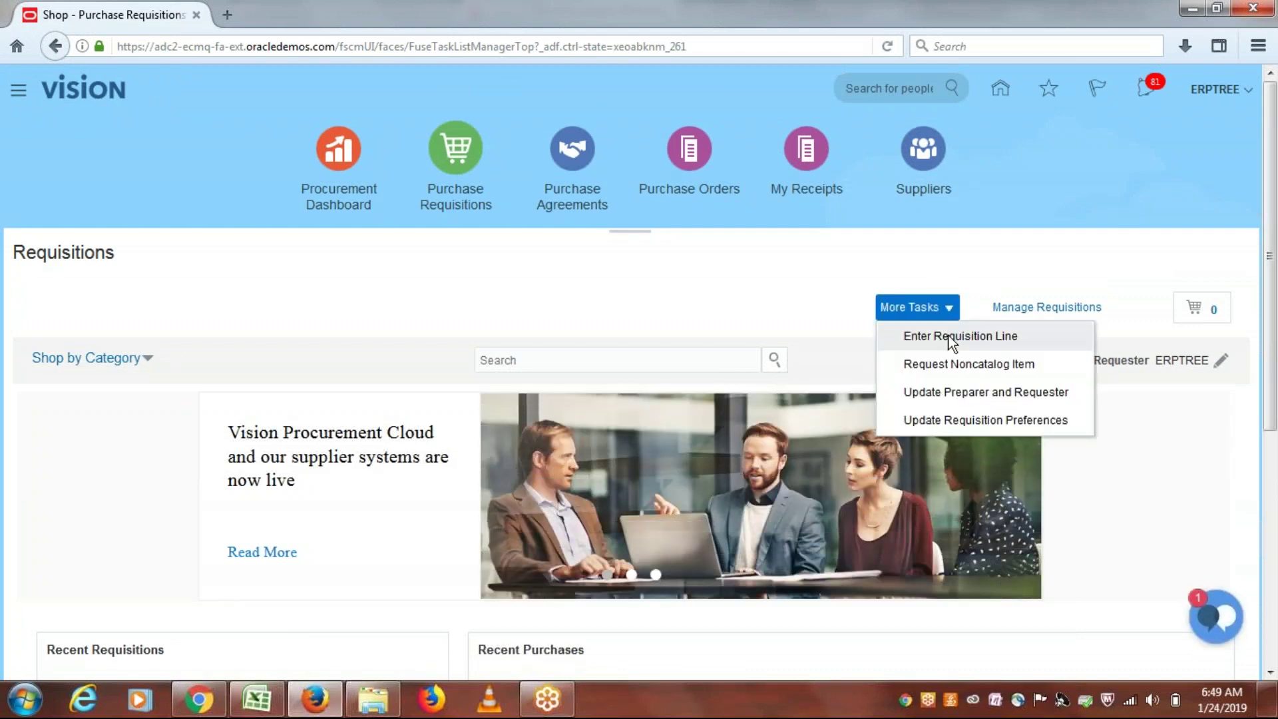
# Step: Start a new requisition line for item ERP1002 priced at 200
pyautogui.click(950, 337)
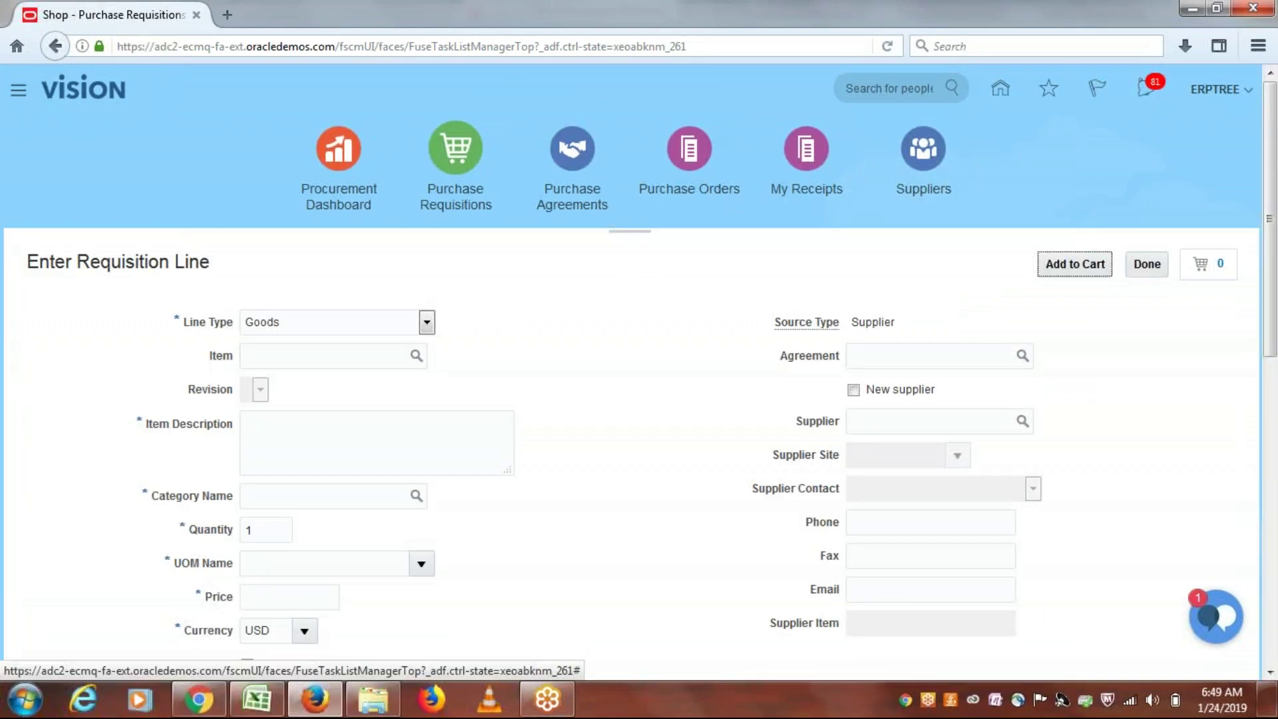
pyautogui.click(357, 354)
pyautogui.write('erp')
pyautogui.press('Tab')
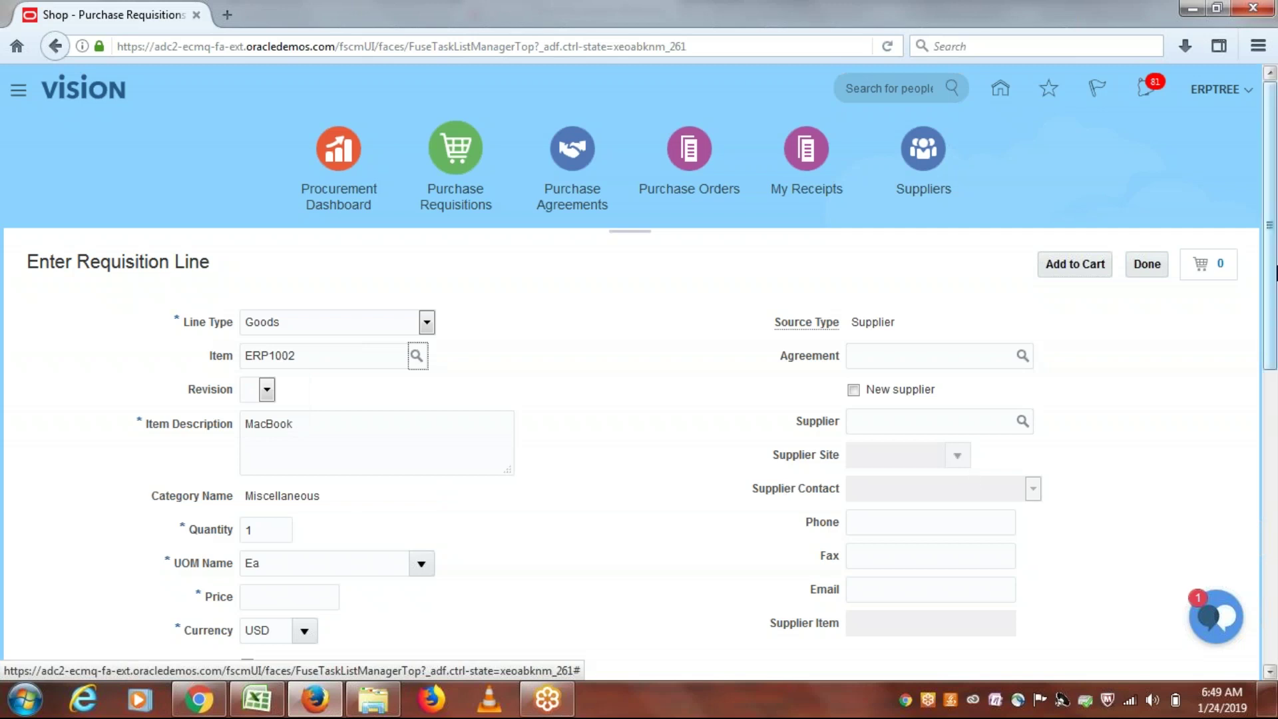
pyautogui.scroll(-3, 1274, 272)
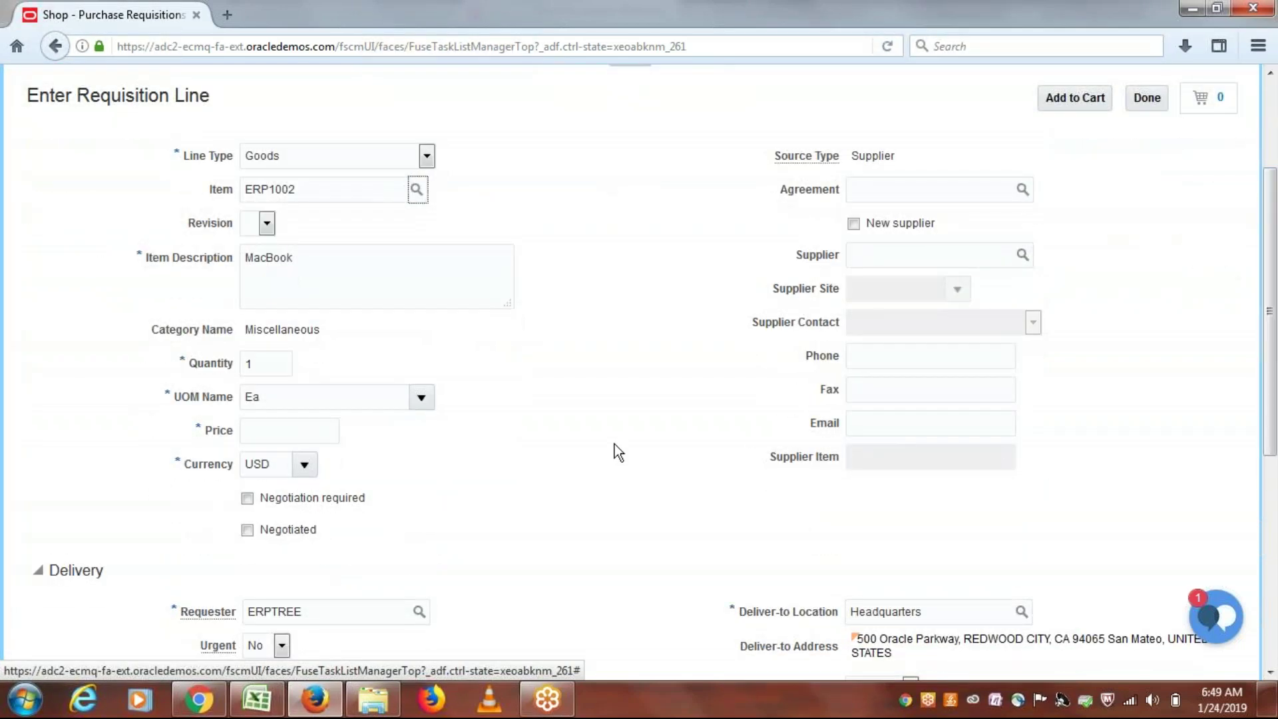
pyautogui.click(287, 428)
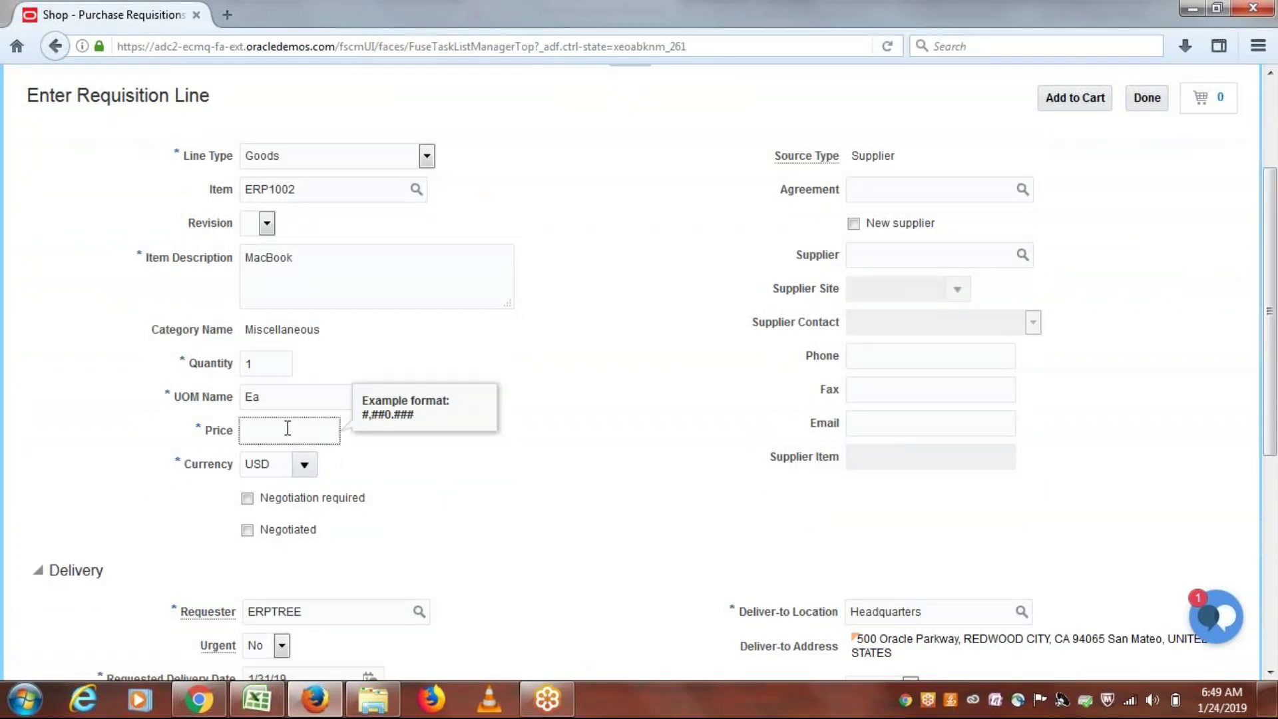
pyautogui.write('200')
pyautogui.press('Tab')
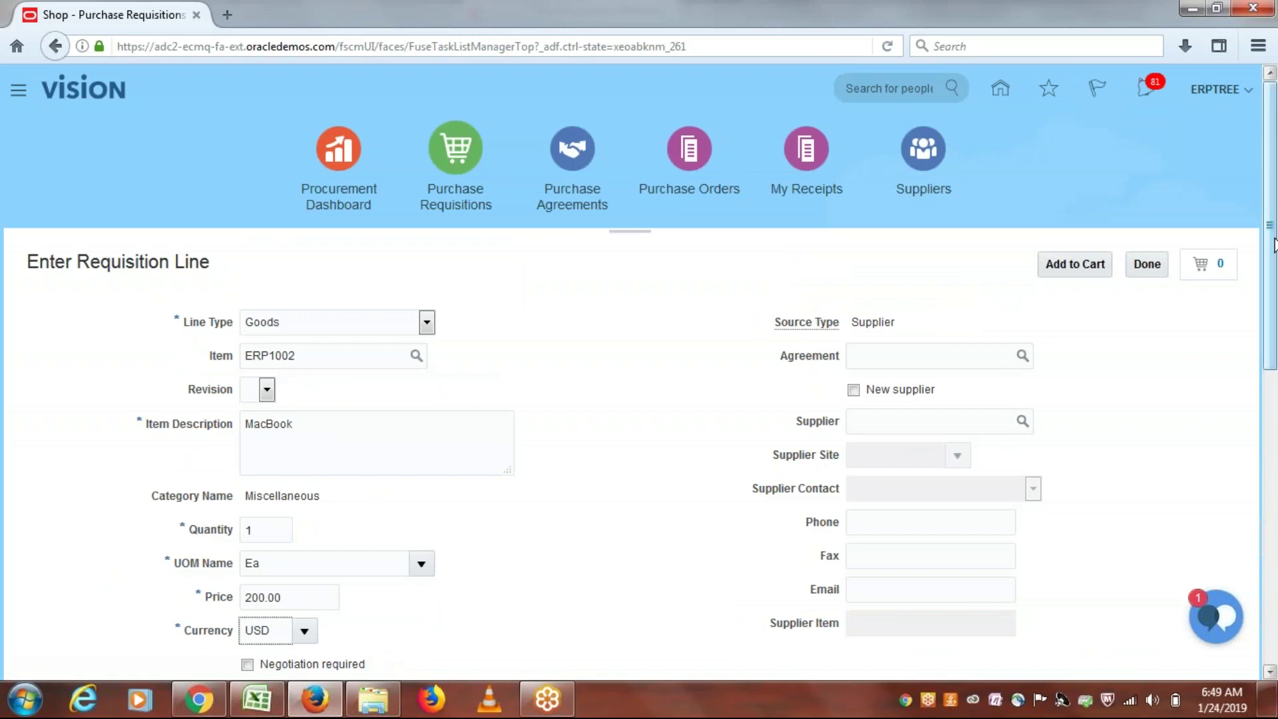
# Step: Mark the MacBook line negotiated with a suggested buyer, add it to the cart, and open the cart
pyautogui.scroll(-3, 1274, 318)
pyautogui.moveTo(1274, 318); pyautogui.dragTo(1275, 447)
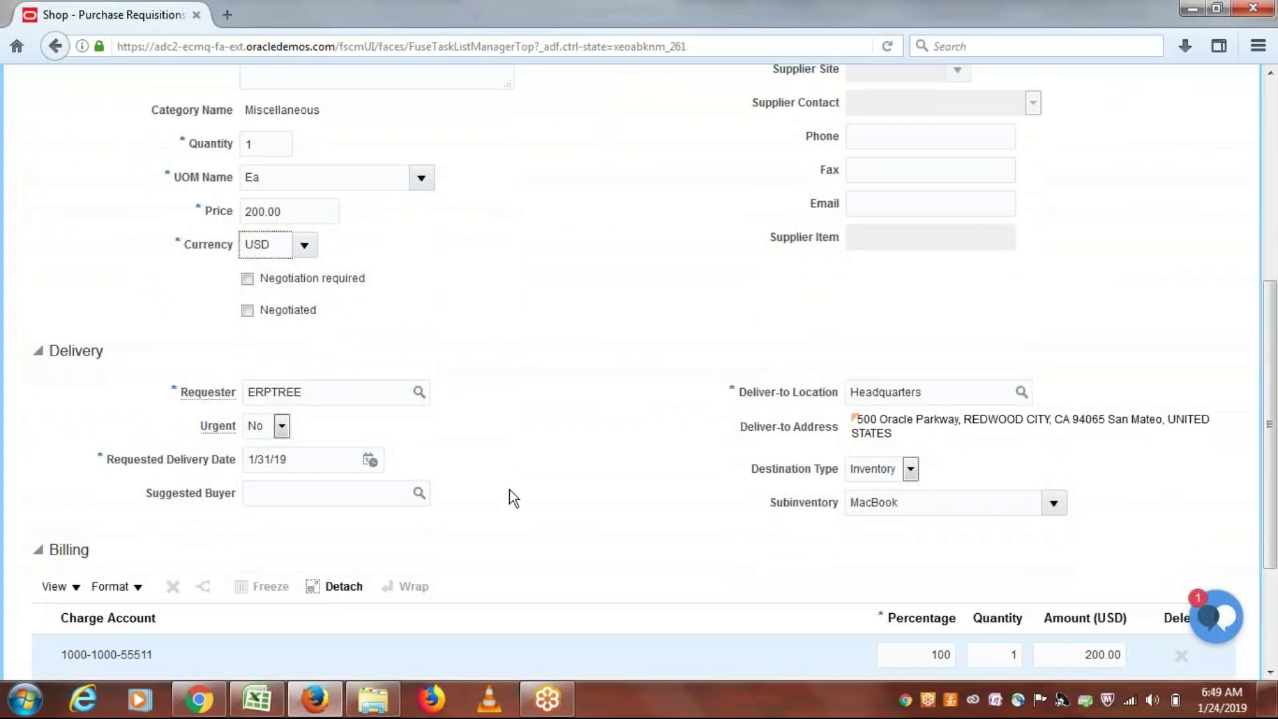
pyautogui.click(247, 310)
pyautogui.click(288, 485)
pyautogui.write('erptree')
pyautogui.press('Tab')
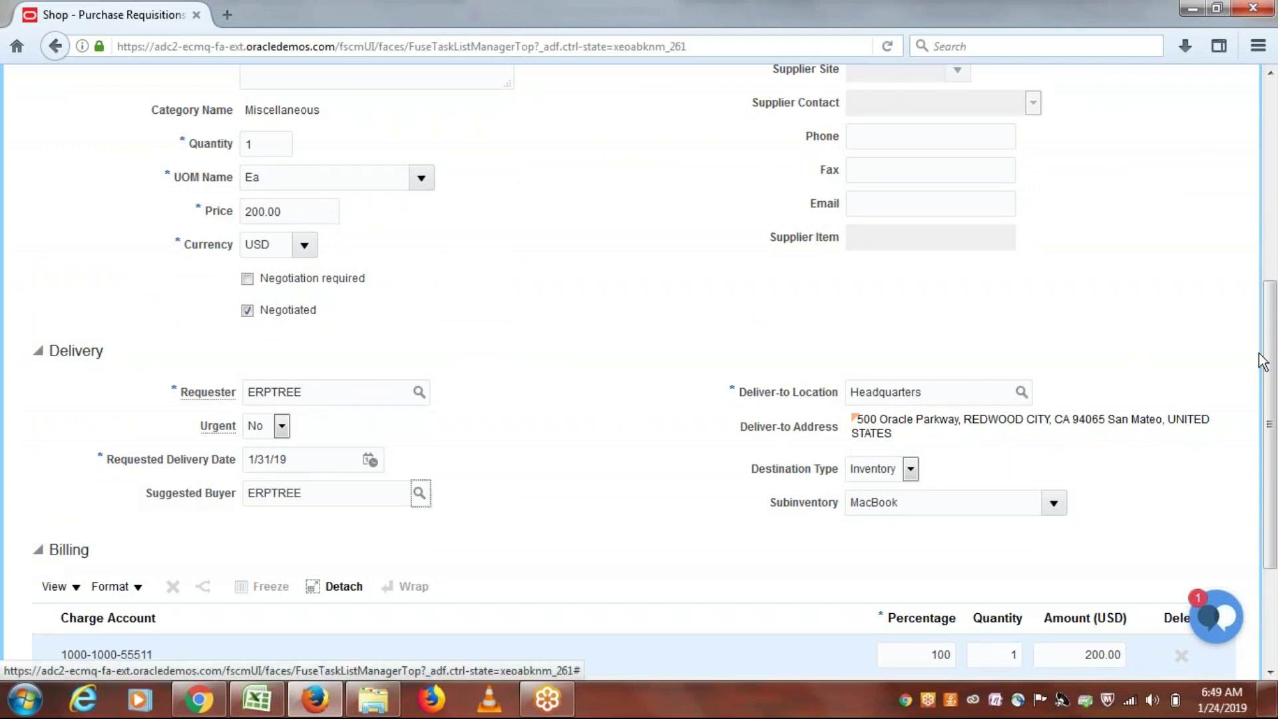
pyautogui.moveTo(1268, 363); pyautogui.dragTo(1273, 199)
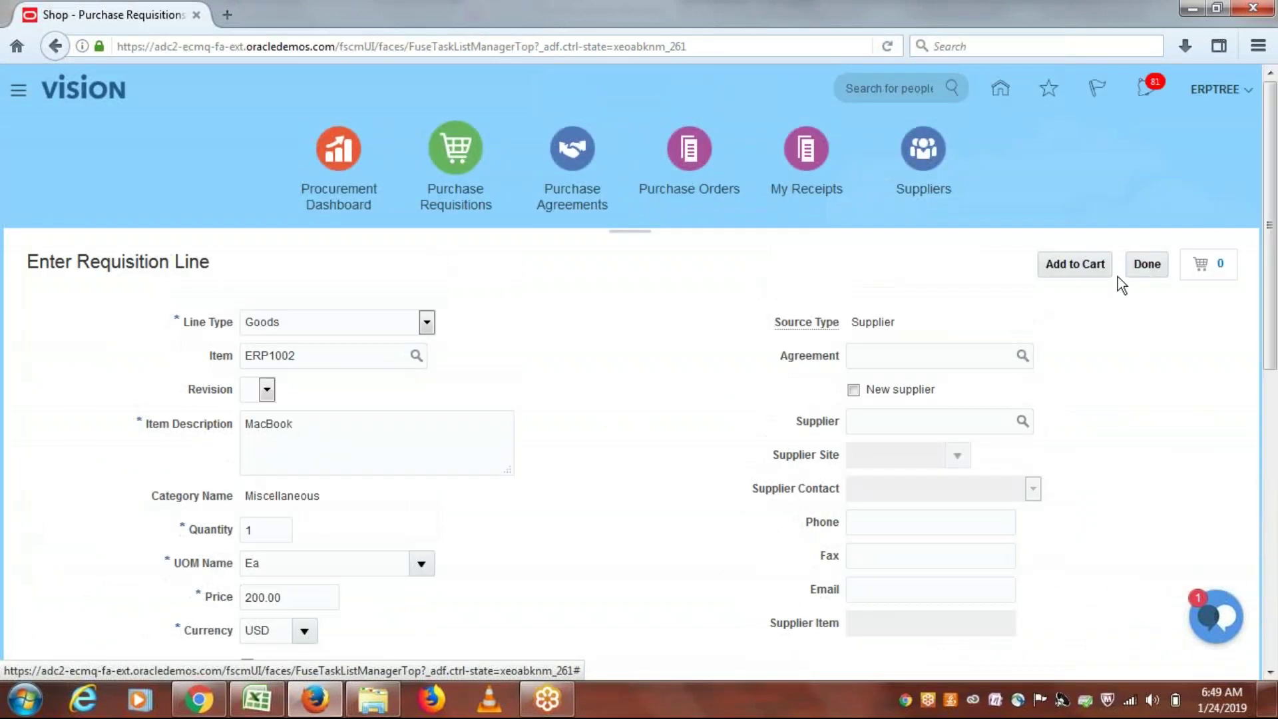
pyautogui.click(1065, 266)
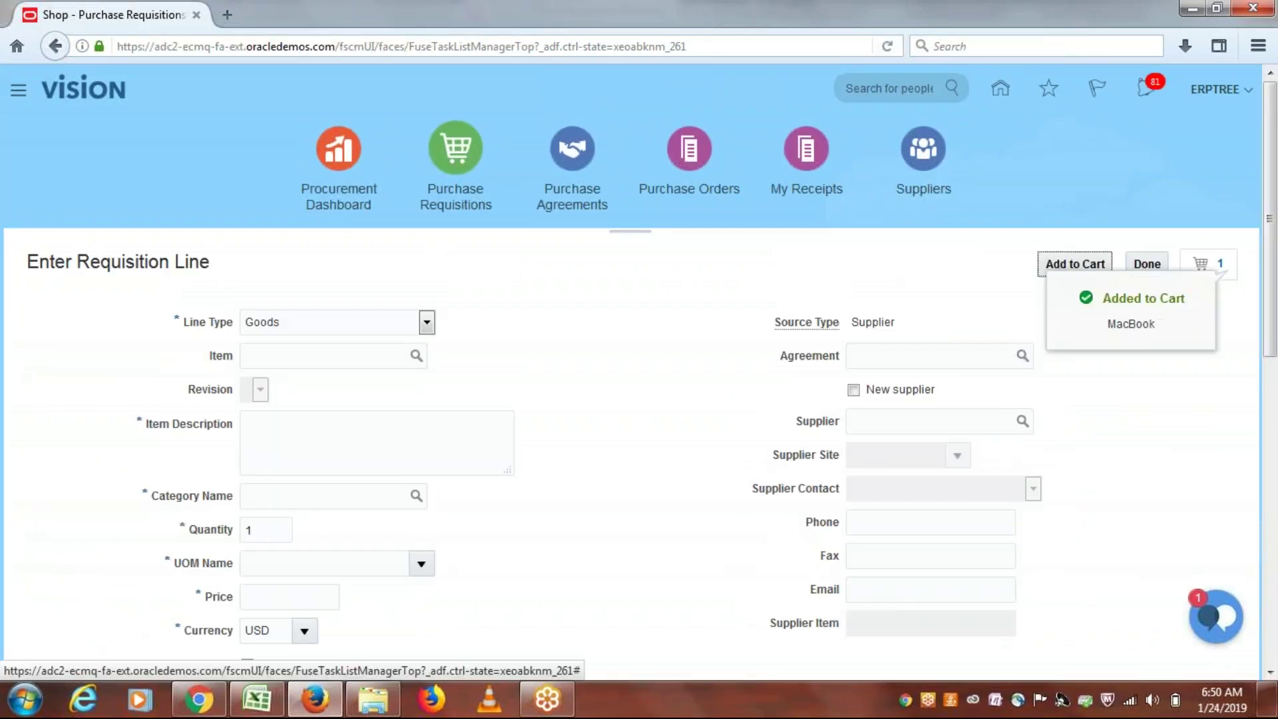
pyautogui.click(1150, 270)
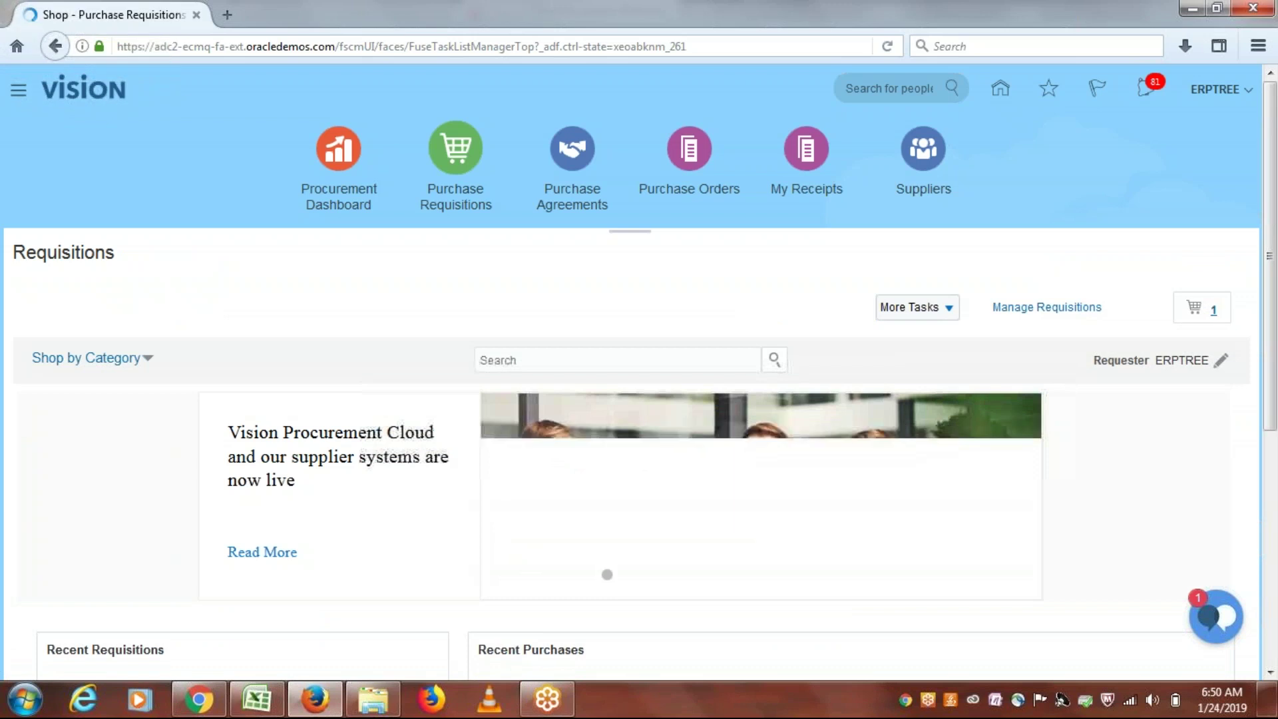
pyautogui.click(1202, 308)
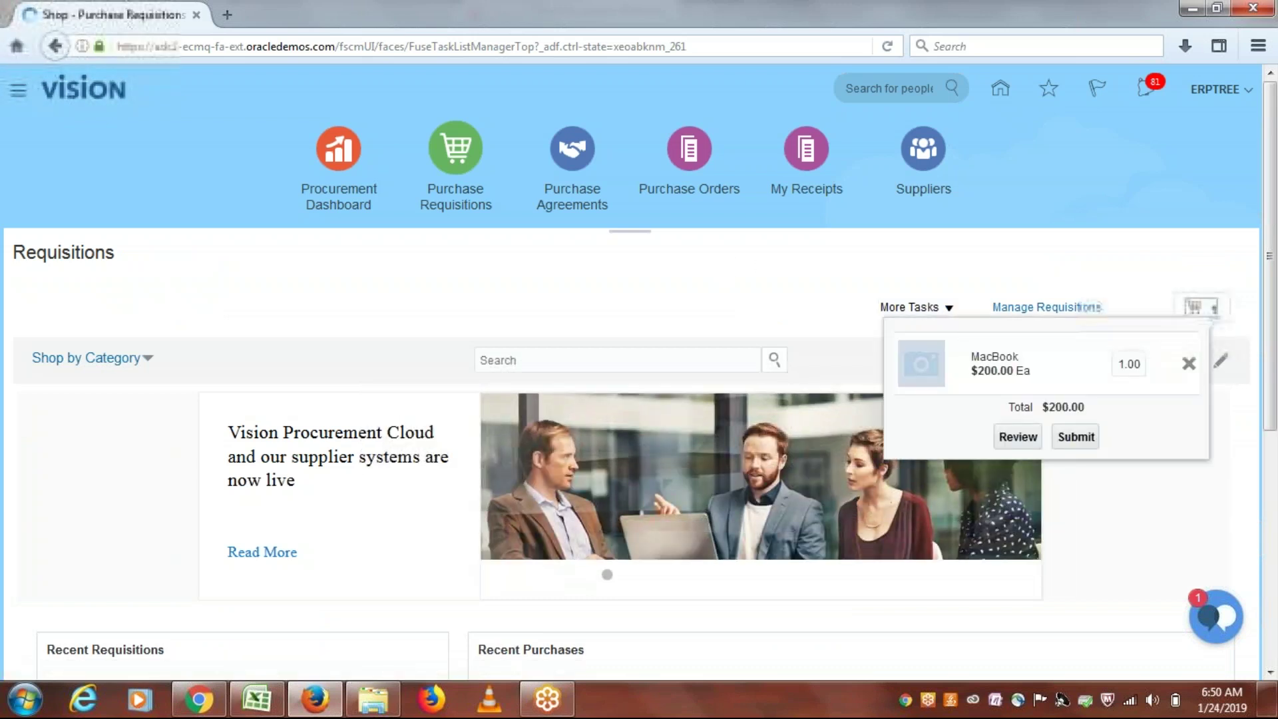
# Step: Review the cart as requisition 1014 and open its approvals
pyautogui.click(1018, 438)
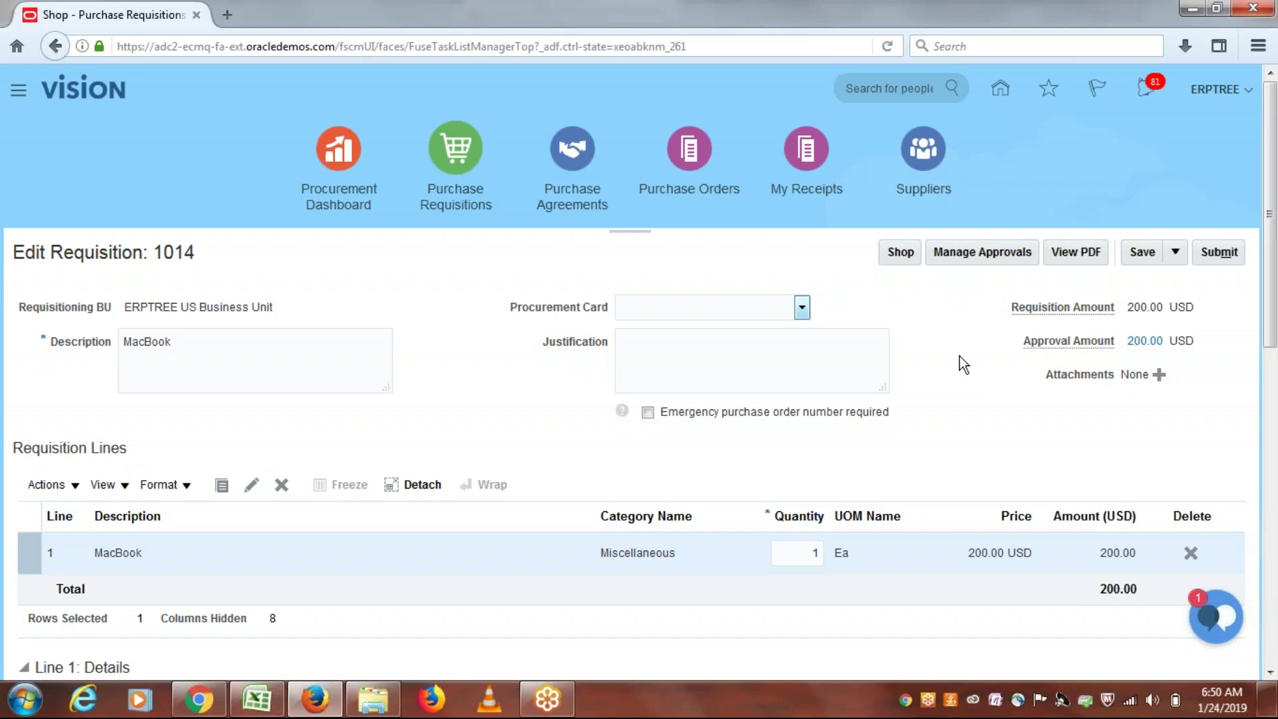
pyautogui.click(992, 249)
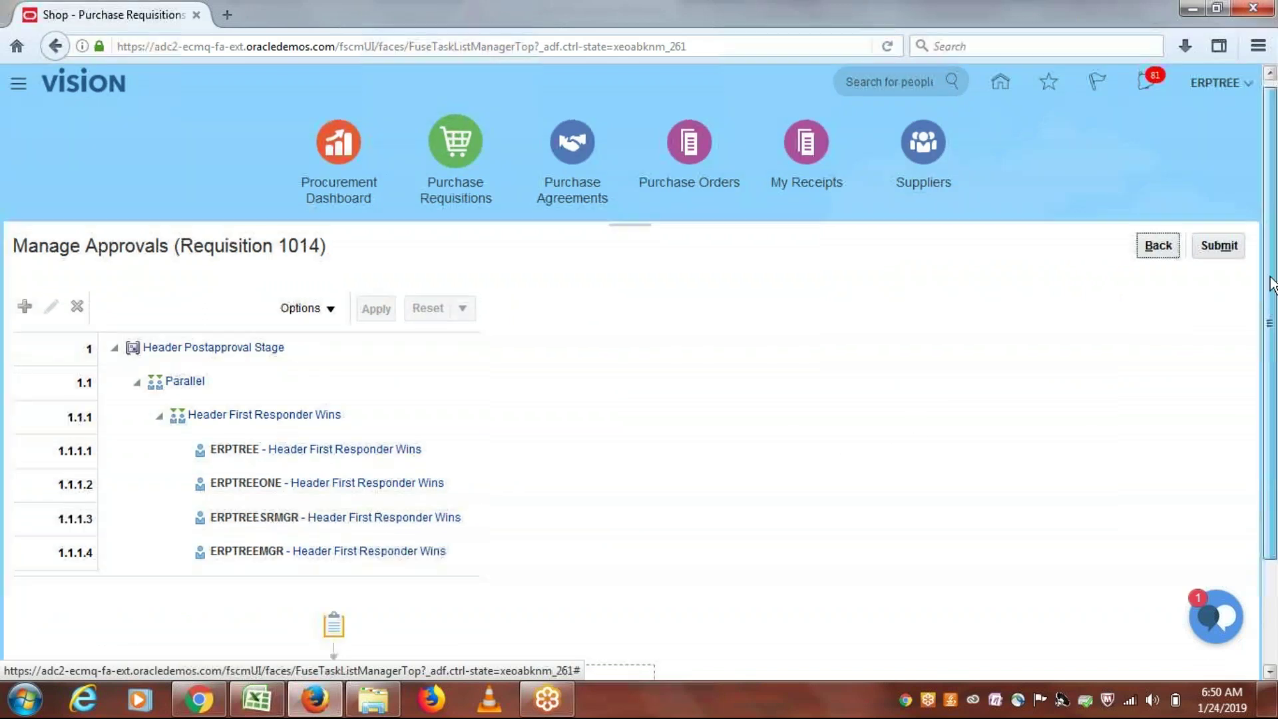
# Step: Scroll through requisition 1014's approval tree and diagram showing four parallel Header Postapproval approvers
pyautogui.scroll(-3, 1275, 400)
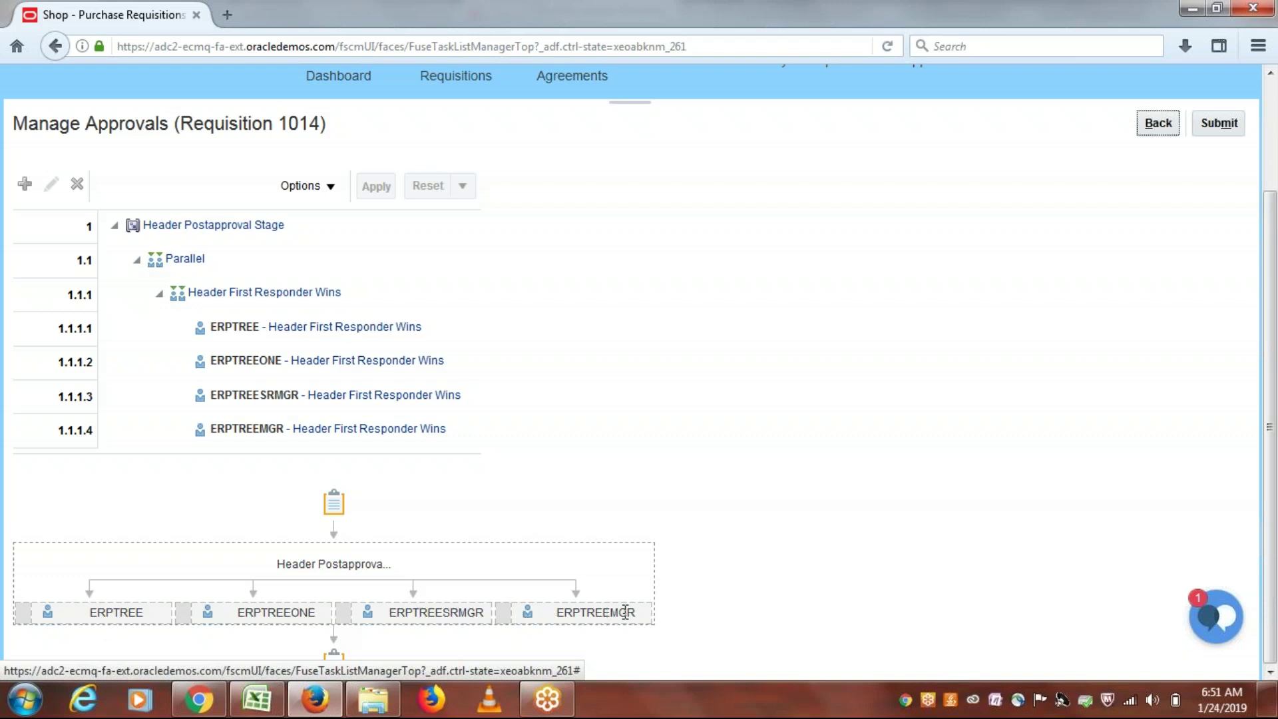
pyautogui.scroll(3, 1275, 459)
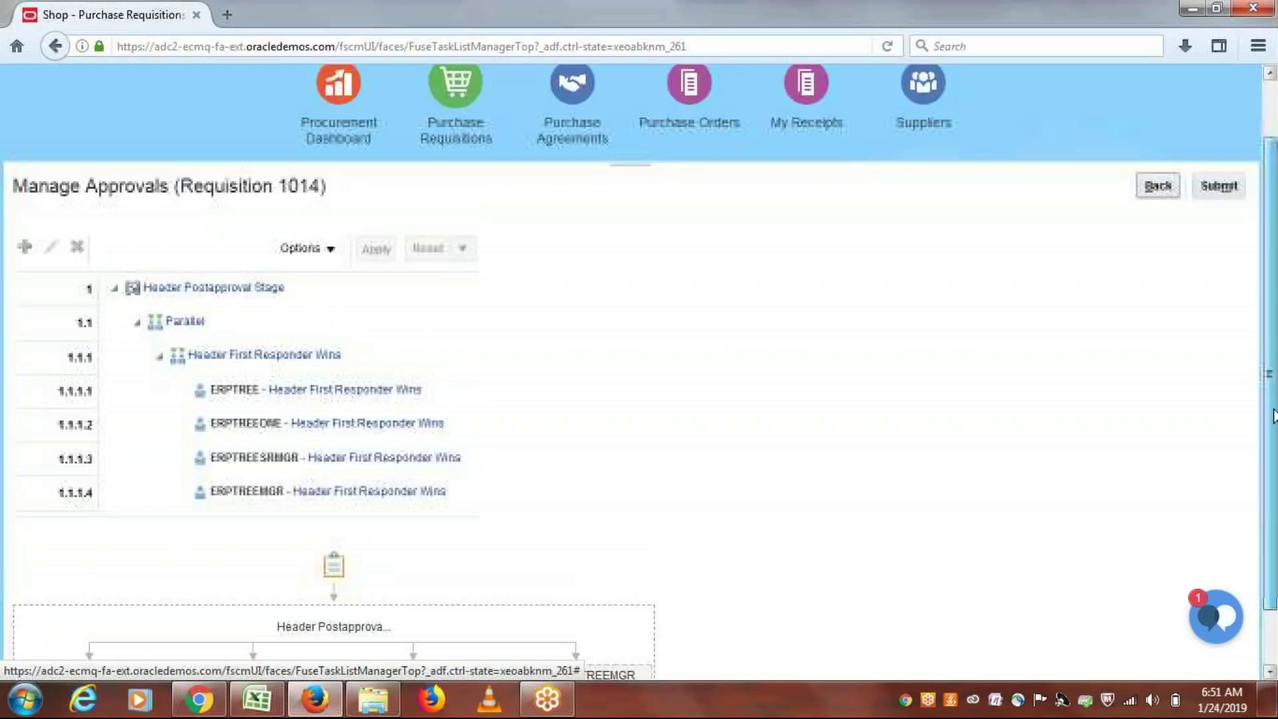
pyautogui.scroll(-3, 1274, 459)
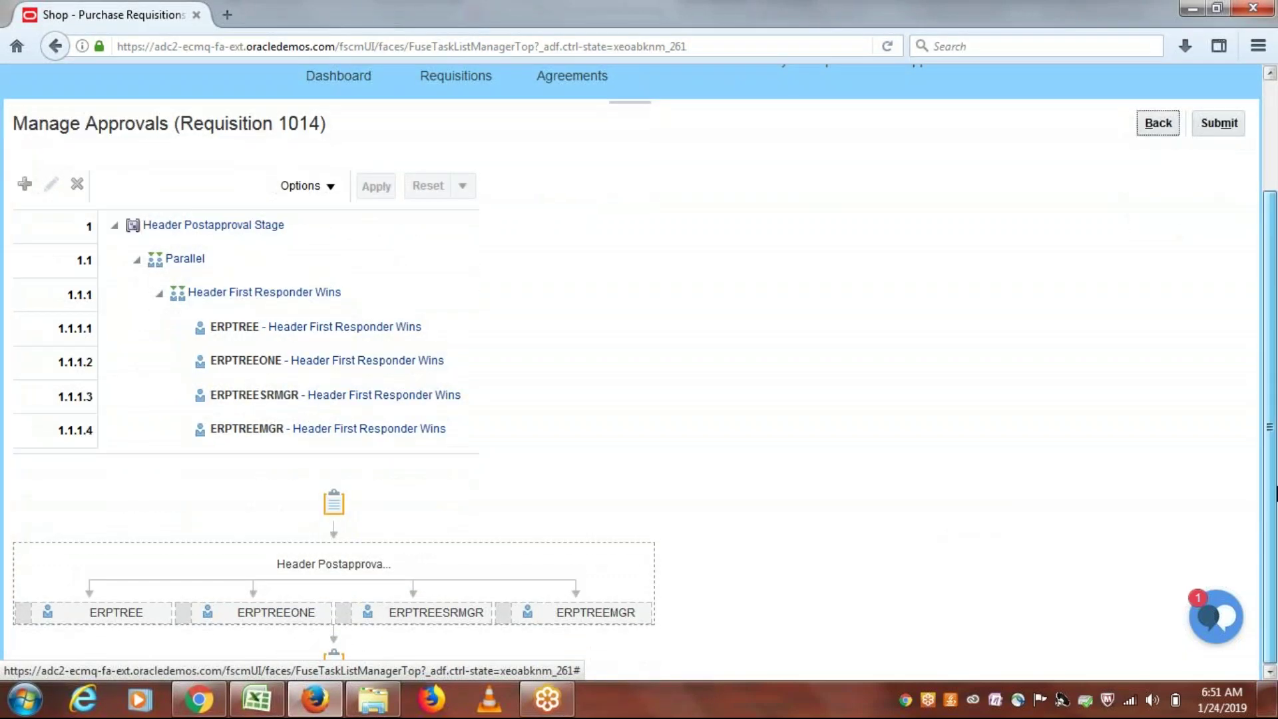
pyautogui.scroll(3, 1275, 492)
pyautogui.scroll(-3, 1275, 505)
pyautogui.moveTo(1276, 516); pyautogui.dragTo(1275, 423)
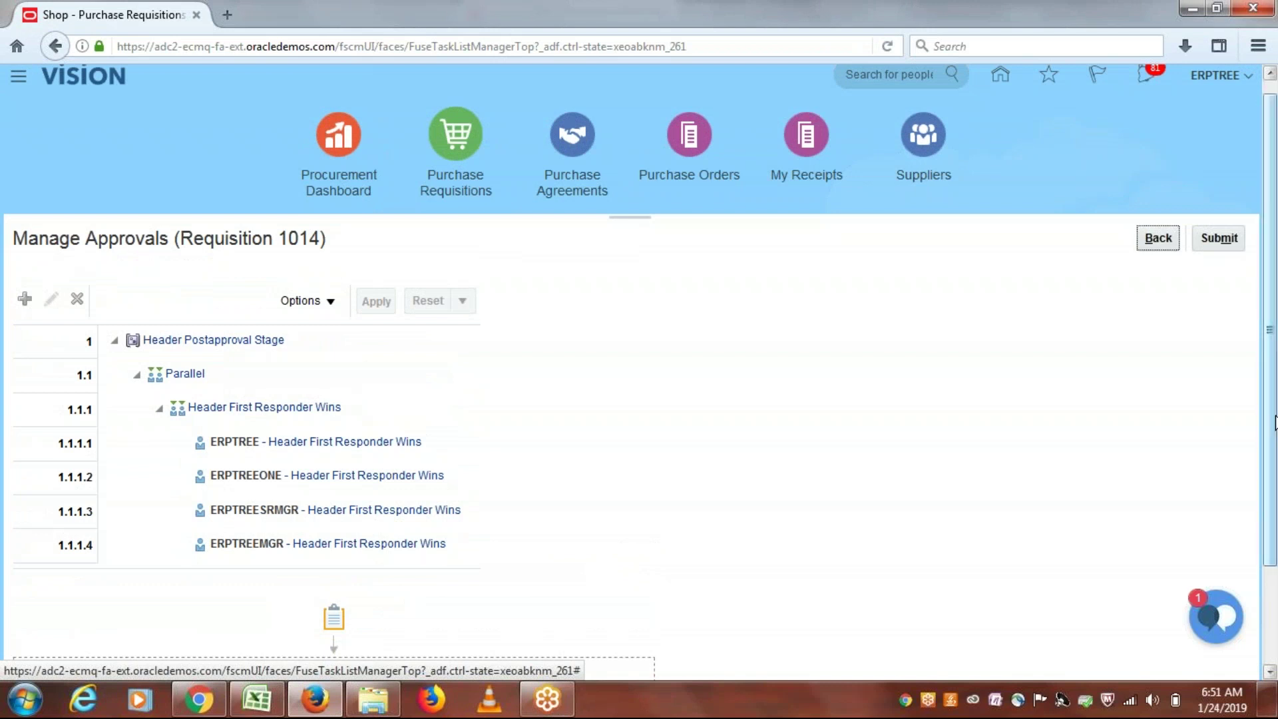
# Step: Submit requisition 1014 for approval and reload the requisitions page
pyautogui.click(1223, 240)
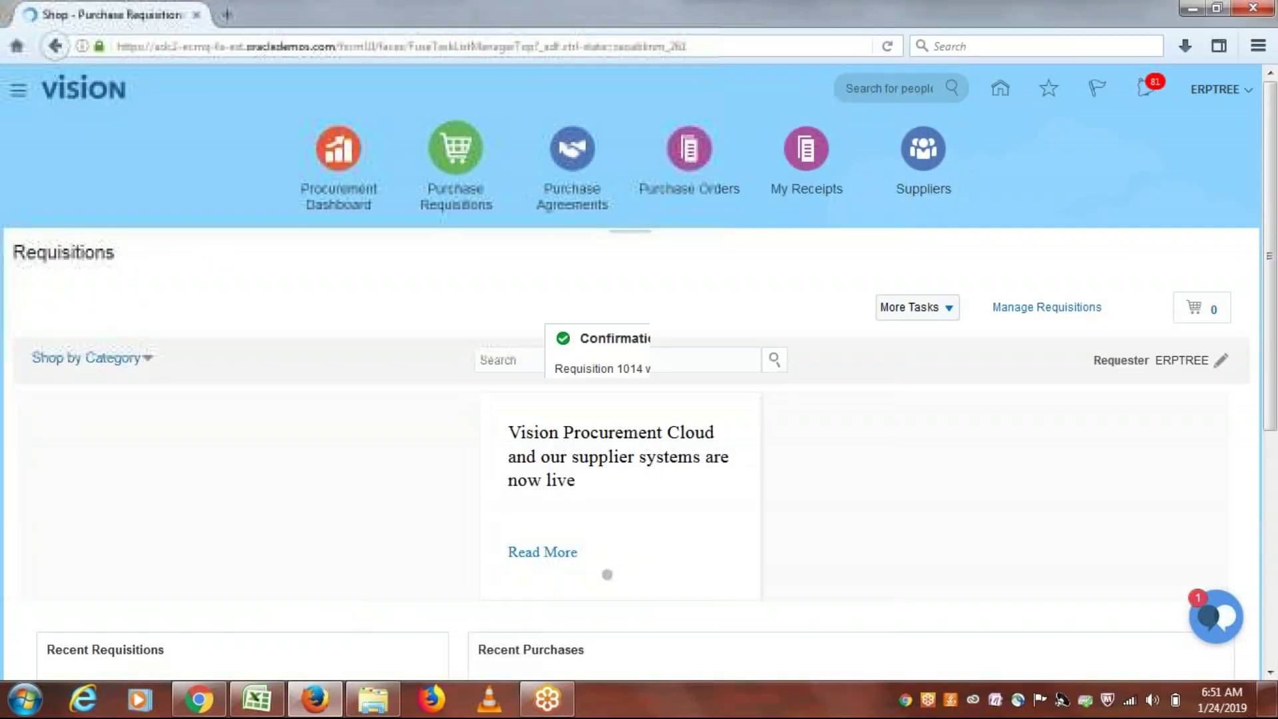
pyautogui.click(710, 397)
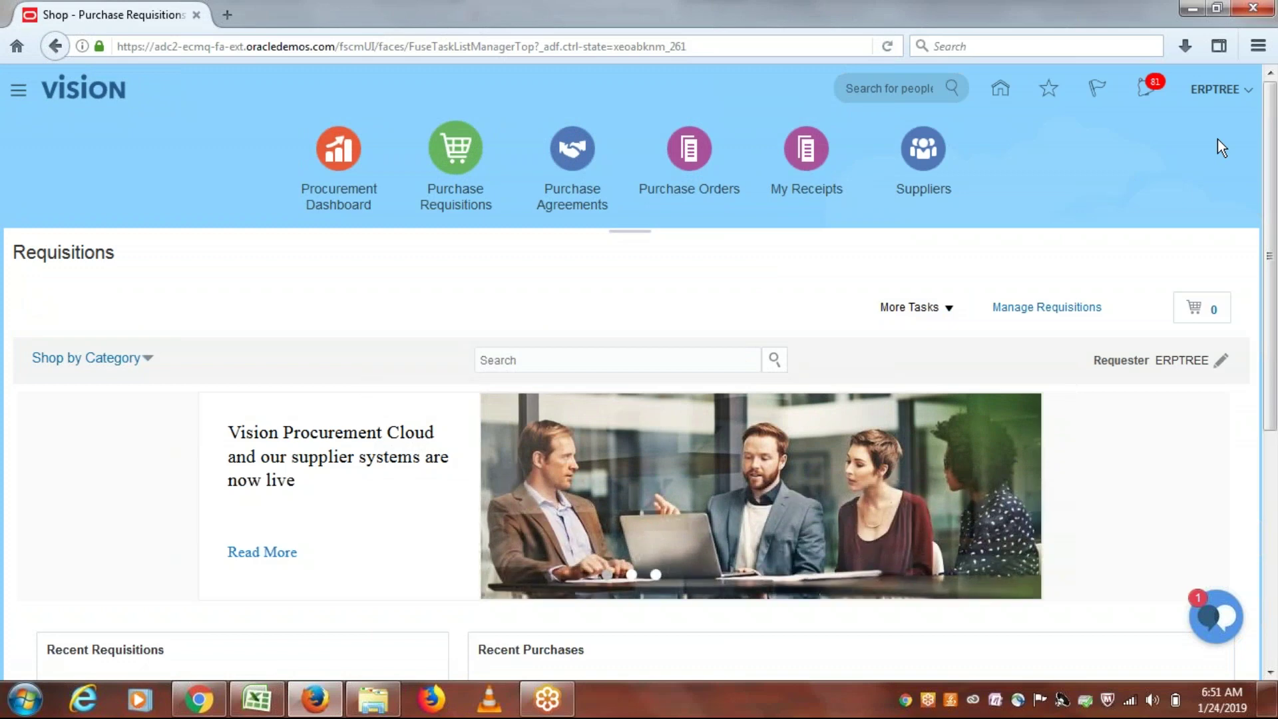
pyautogui.click(889, 50)
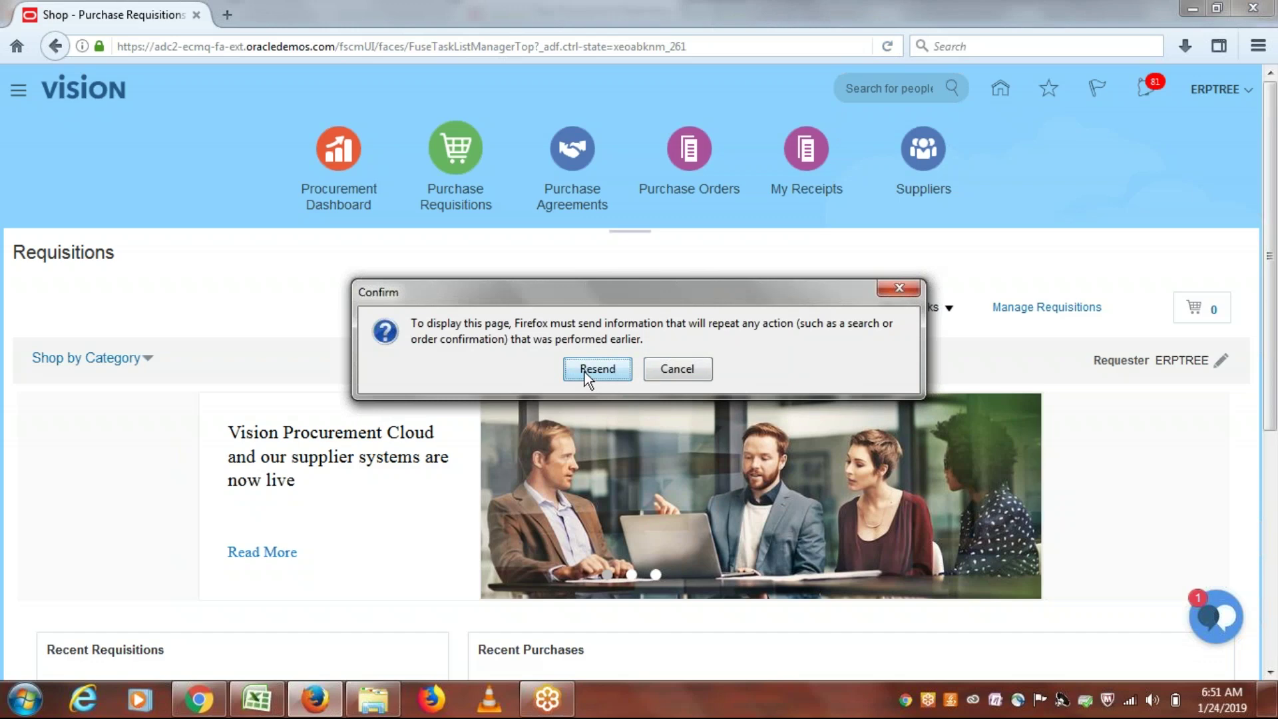
pyautogui.click(585, 372)
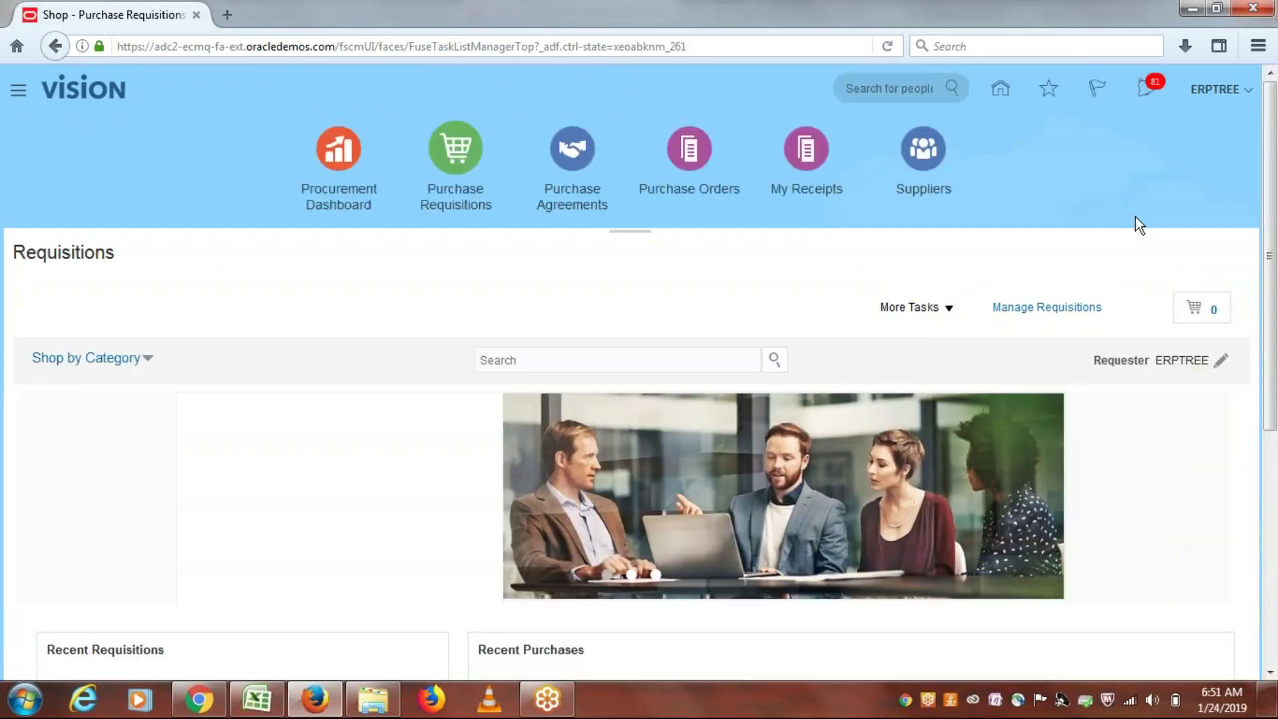
# Step: Check the notifications, reloading the page repeatedly until new ones can arrive
pyautogui.click(1145, 90)
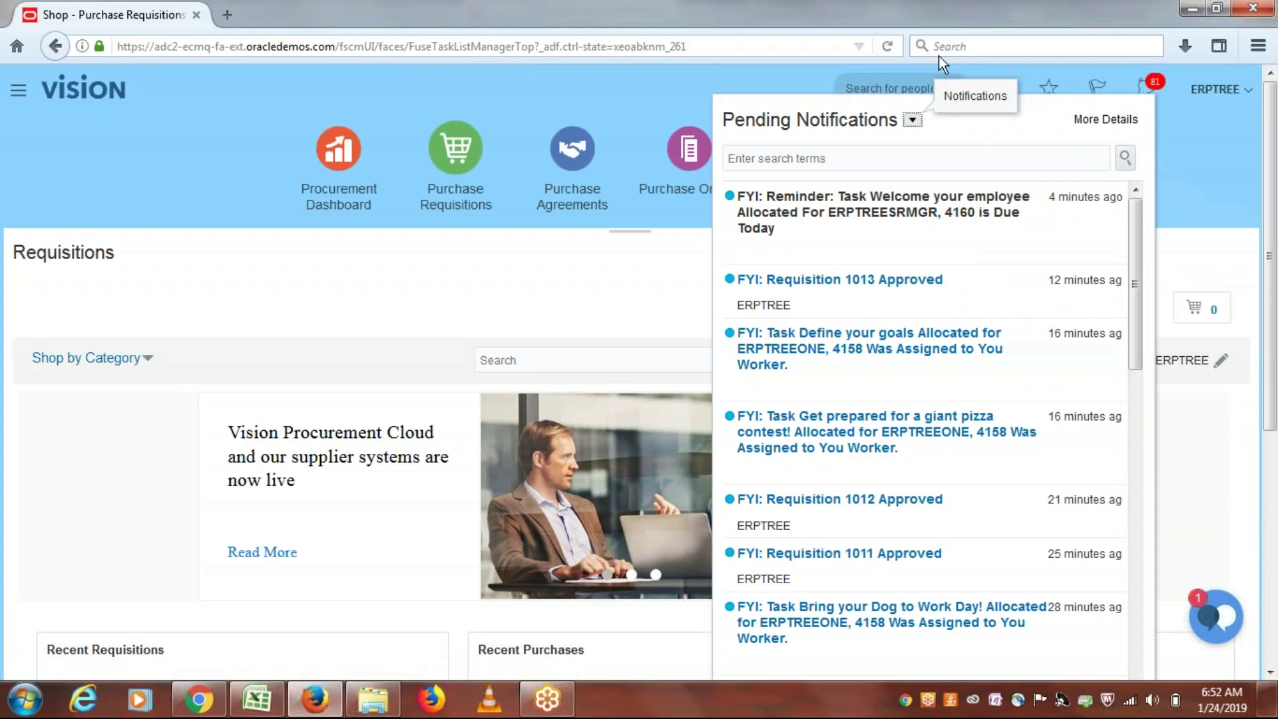
pyautogui.click(887, 47)
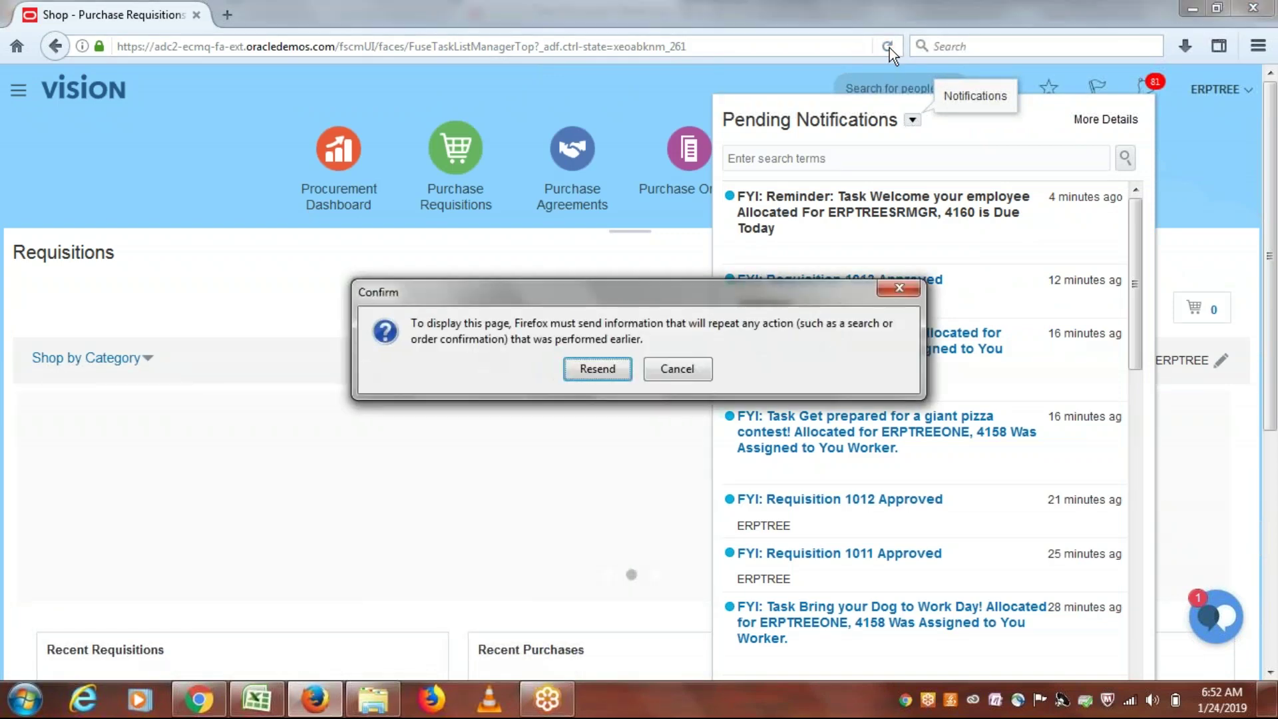
pyautogui.click(589, 369)
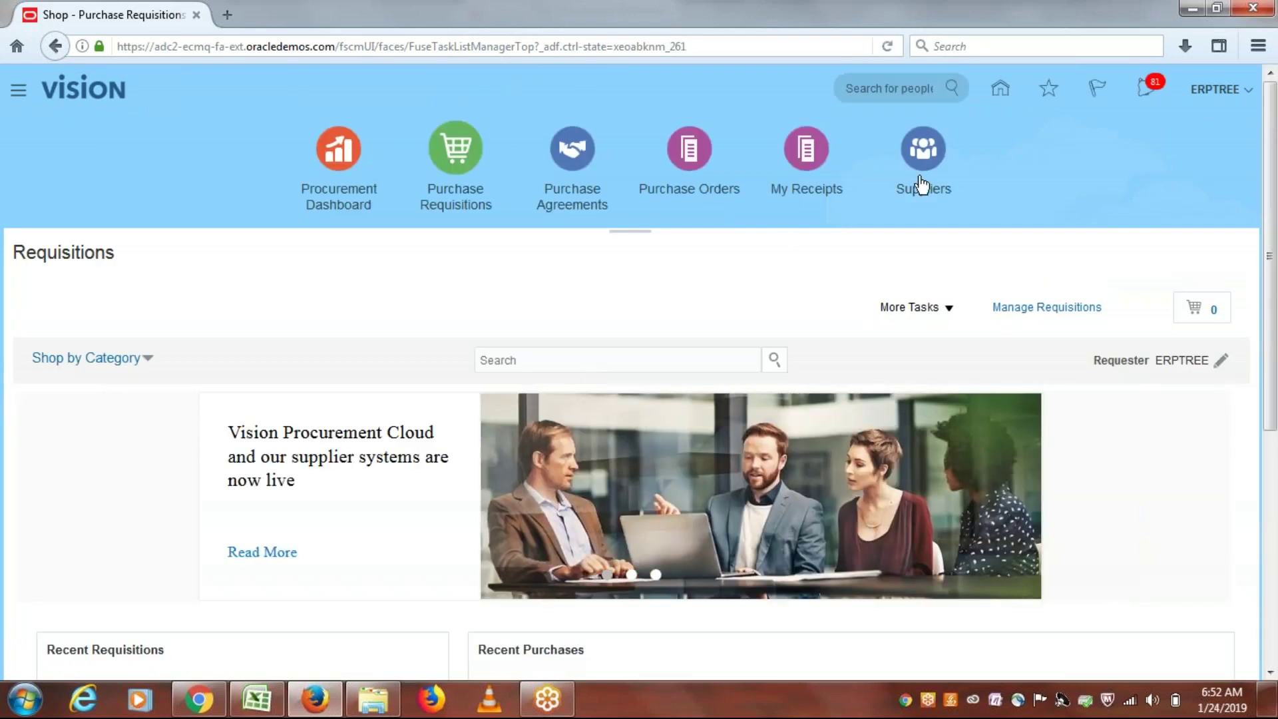
pyautogui.click(1142, 93)
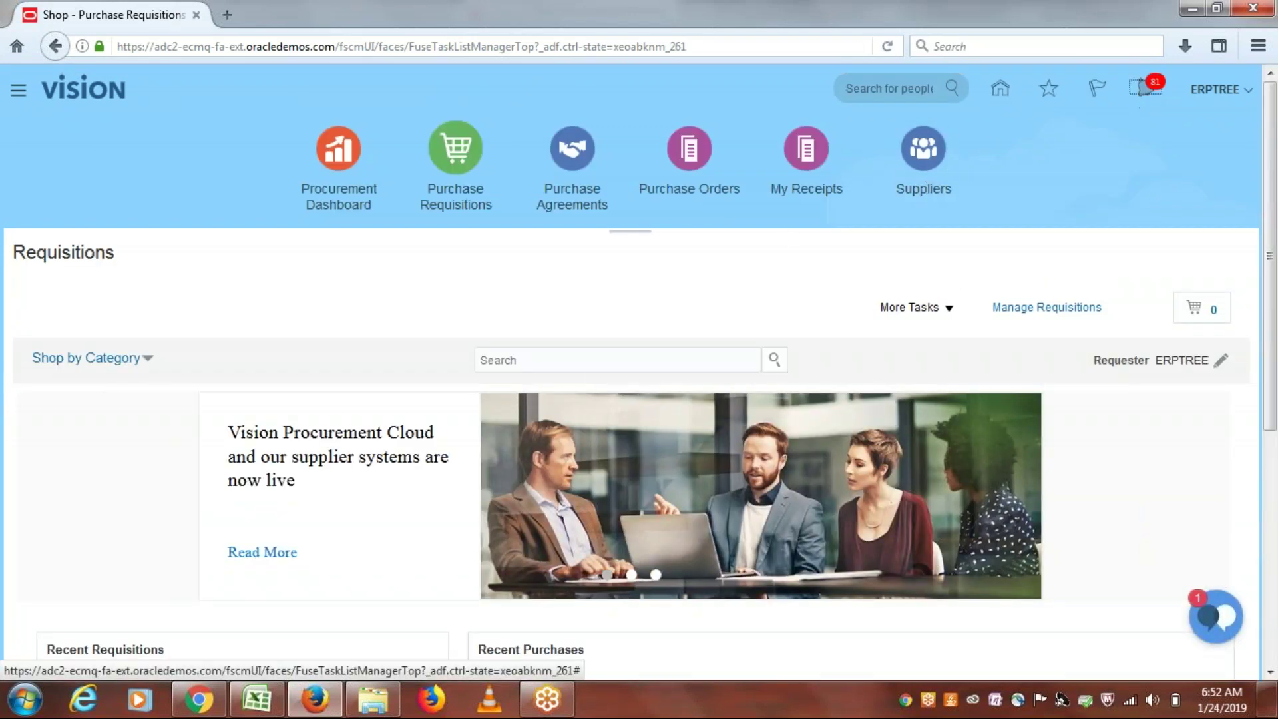
pyautogui.click(1142, 88)
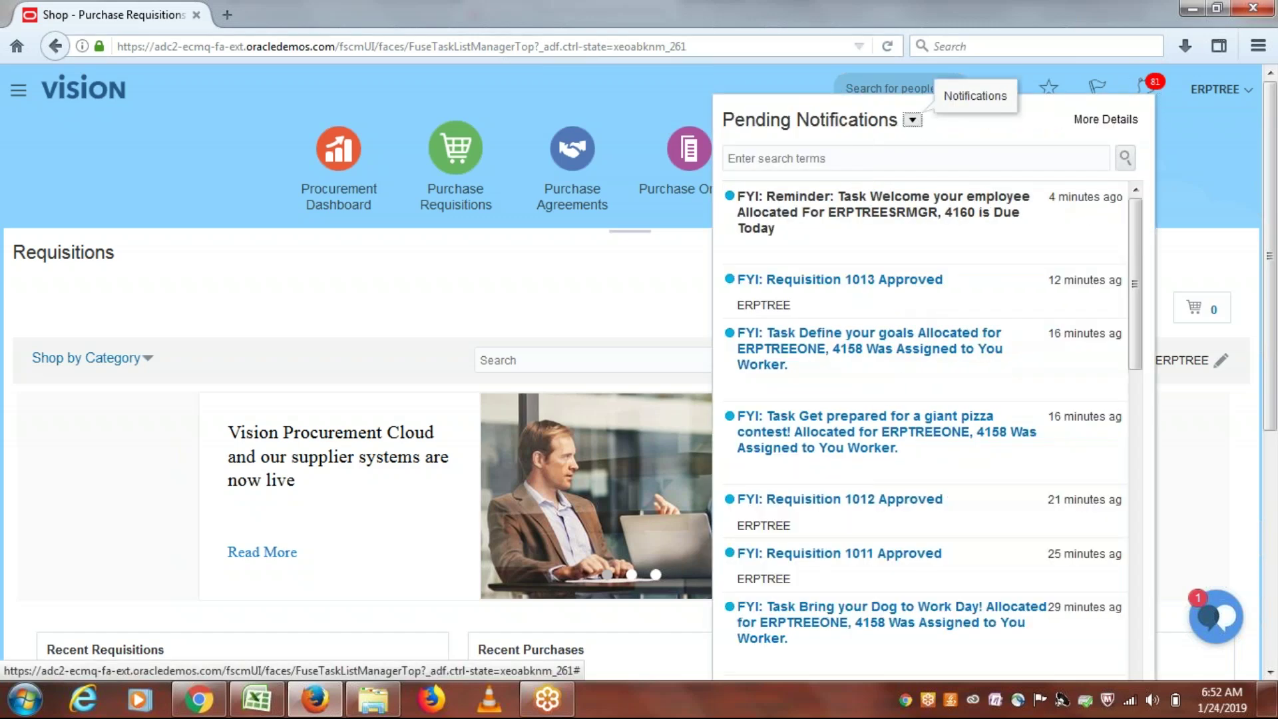
pyautogui.hotkey('ctrl', 'l')
pyautogui.press('Return')
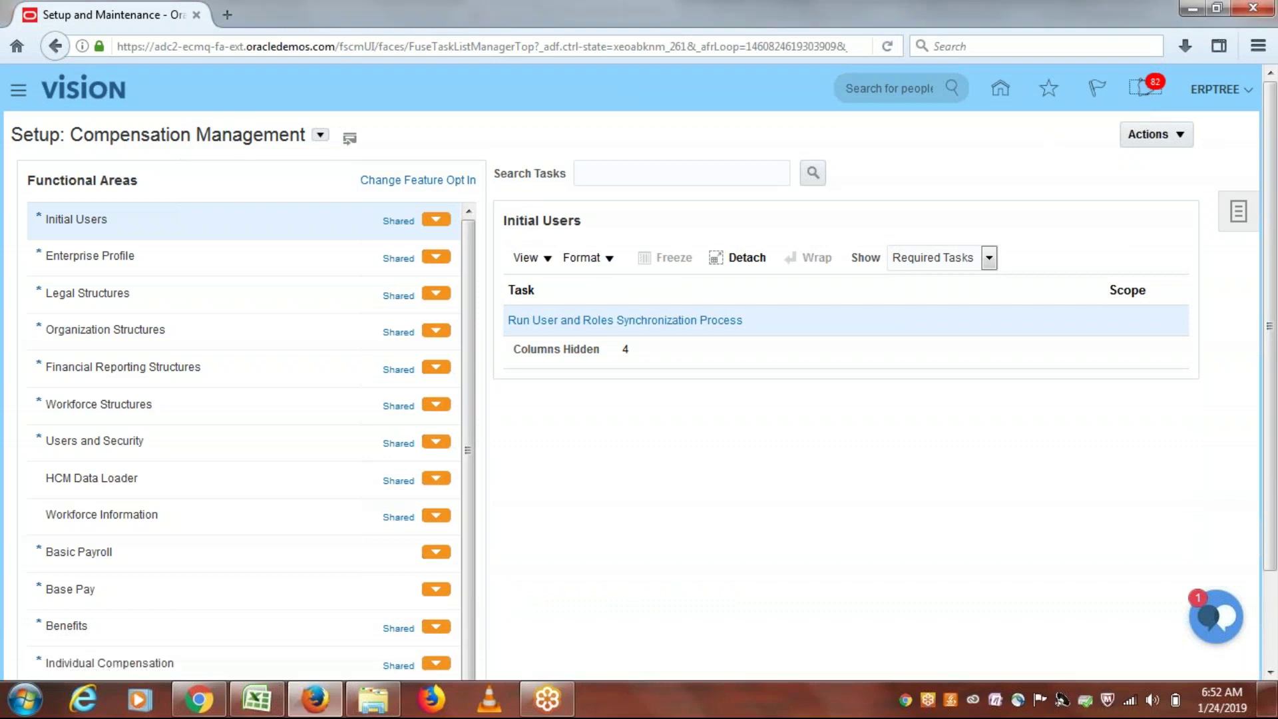
# Step: Confirm the requisition 1014 approval request is pending, then sign the requester out with single sign-off
pyautogui.click(1144, 88)
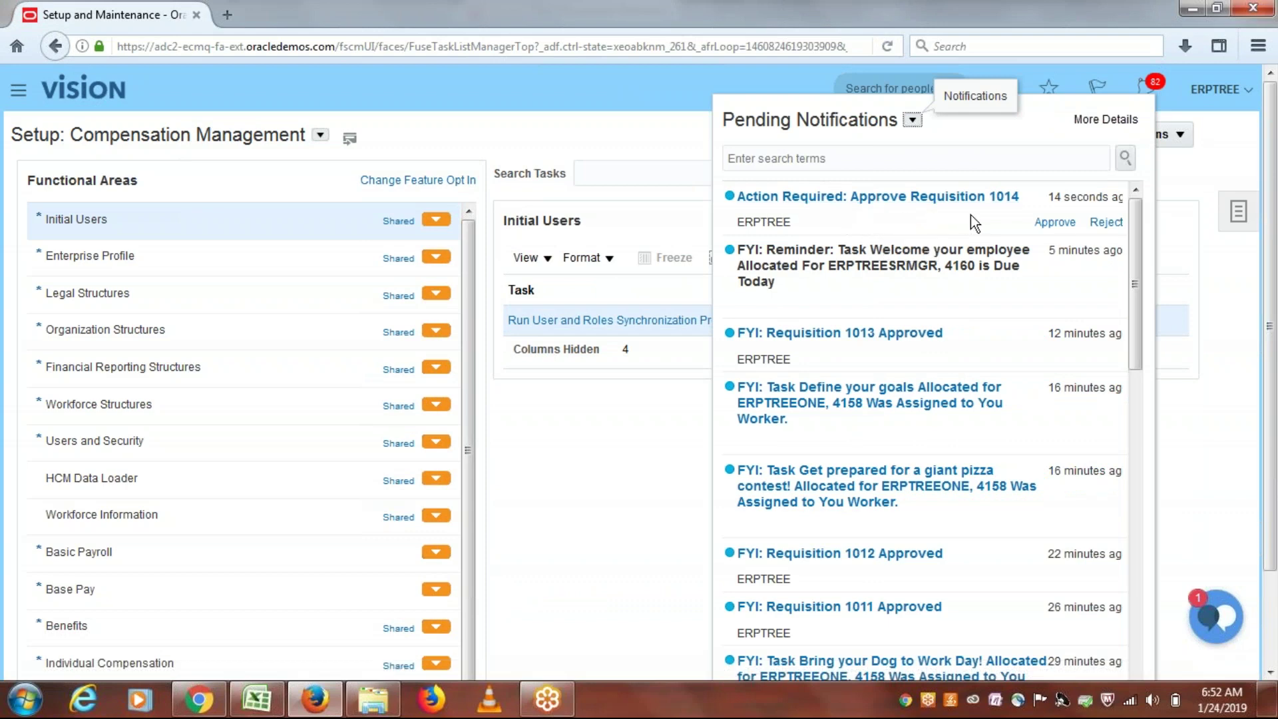
pyautogui.click(1239, 152)
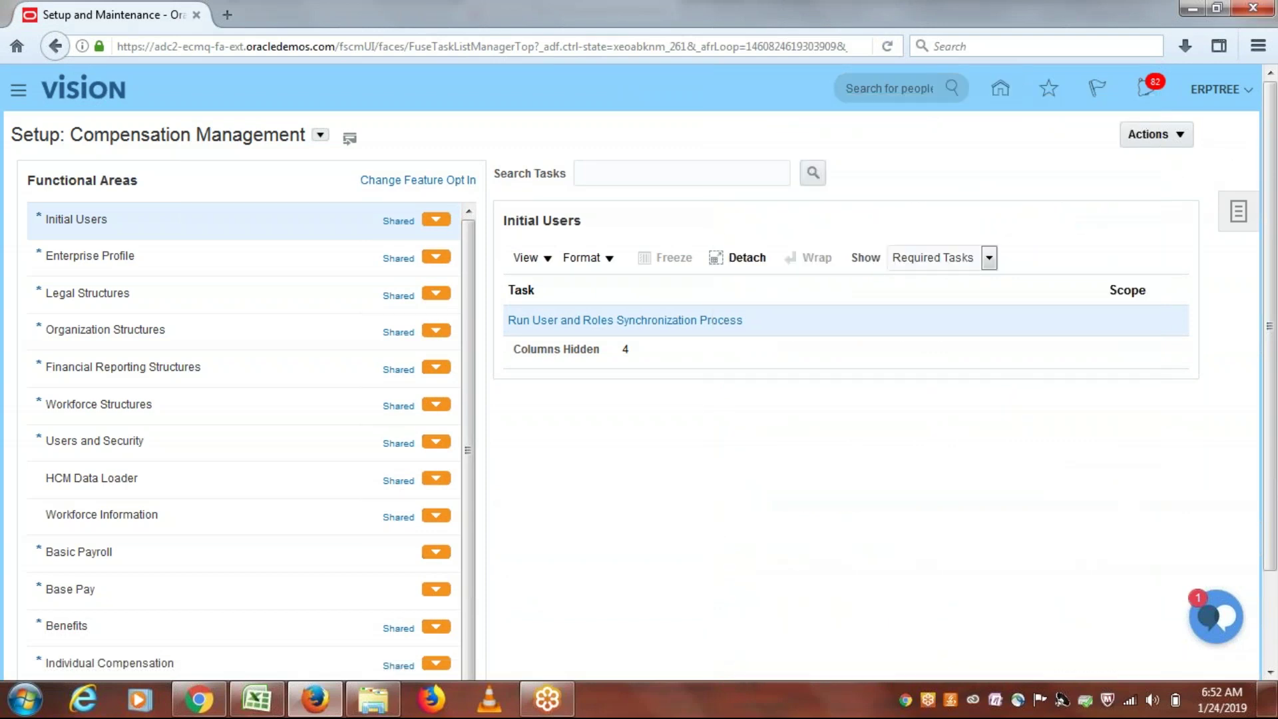
pyautogui.click(1222, 93)
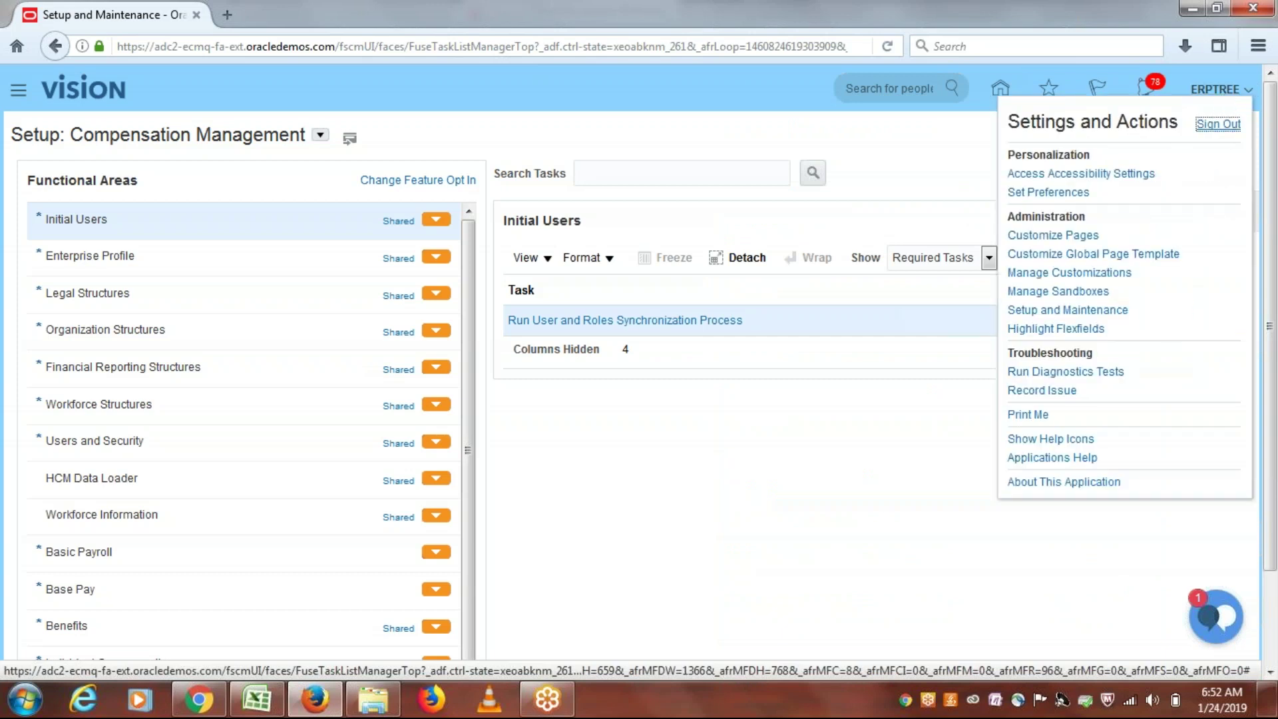
pyautogui.click(1218, 124)
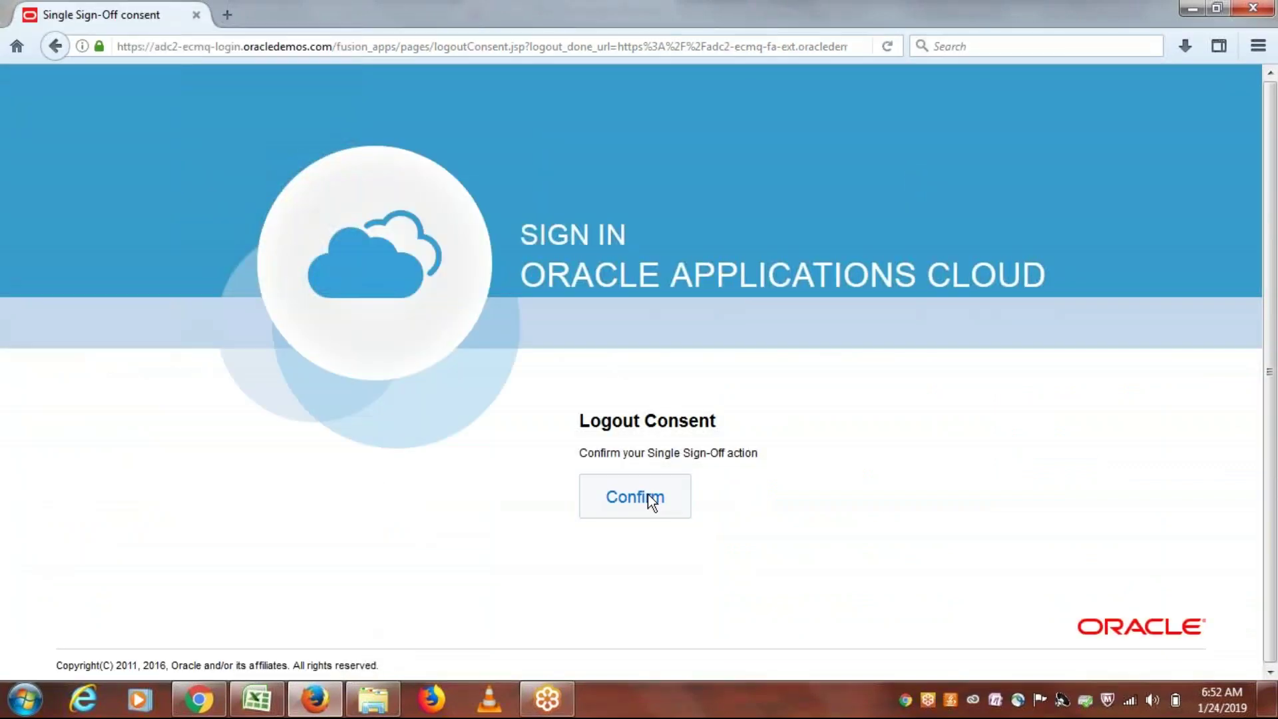
pyautogui.click(649, 495)
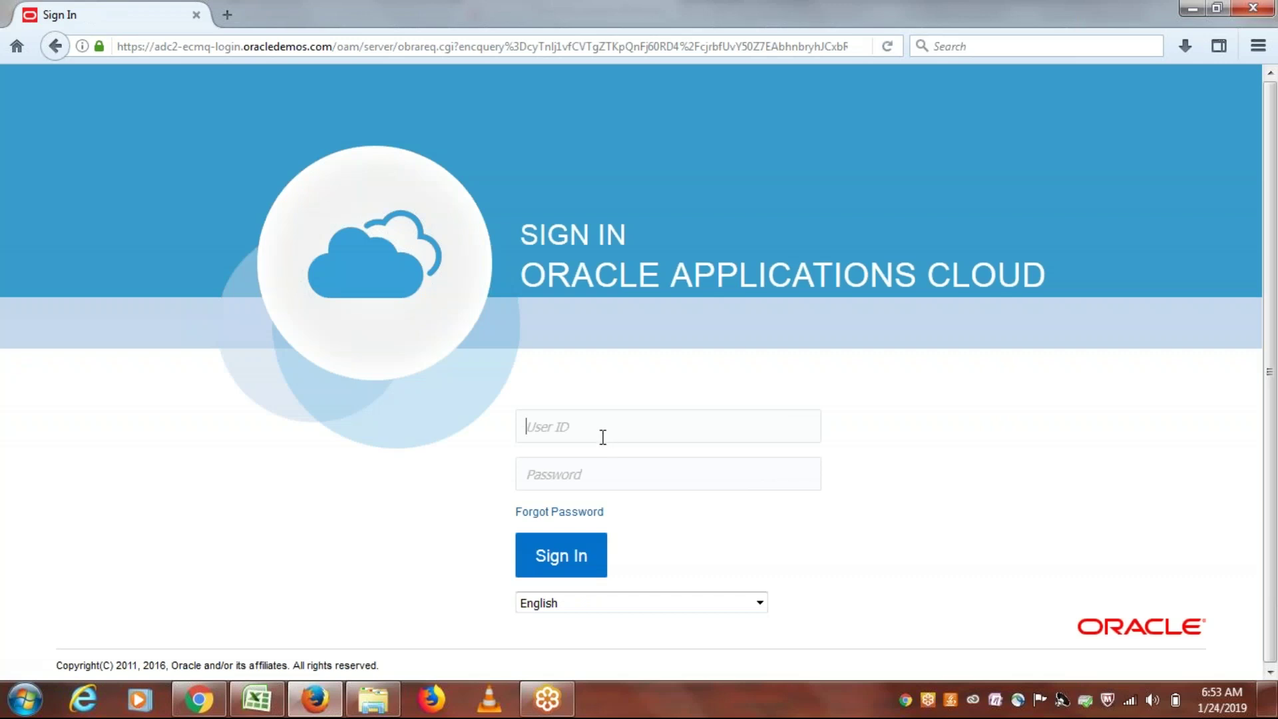
# Step: Sign in as the senior manager approver with user ID and password, retrying after the failed attempt
pyautogui.write('erptreesrmgr')
pyautogui.click(564, 545)
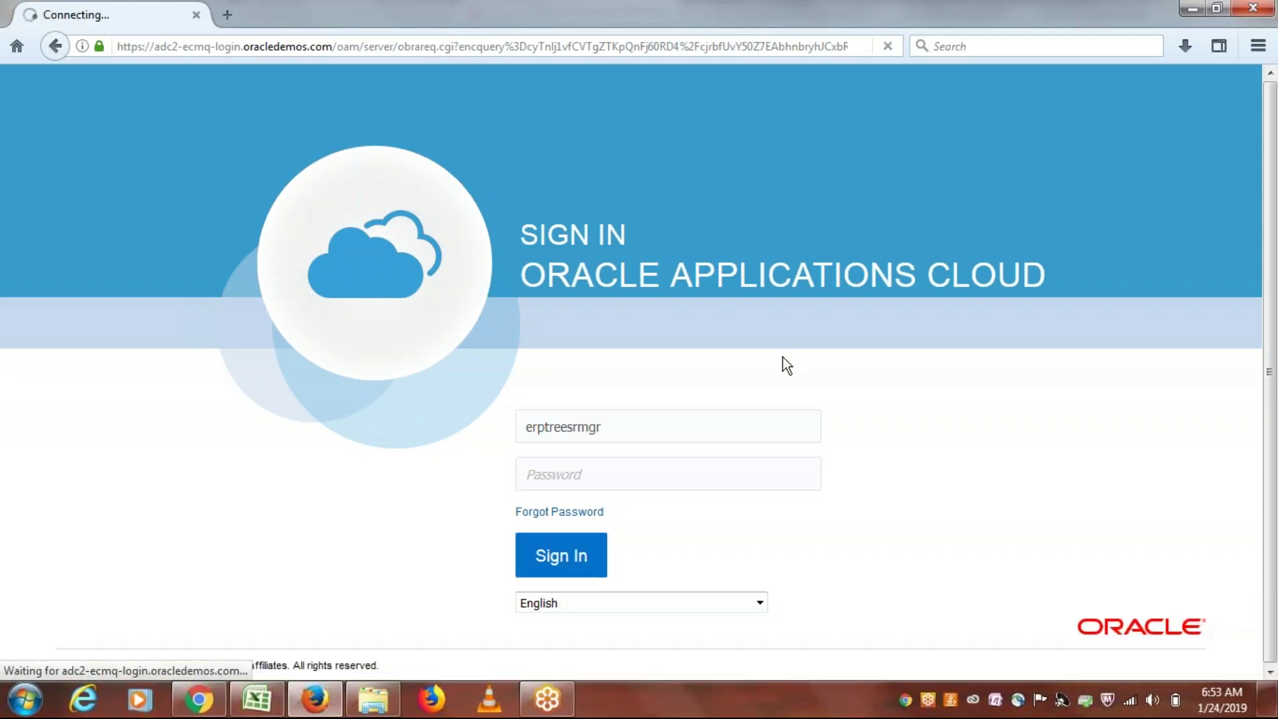
pyautogui.click(615, 434)
pyautogui.write('erptreesrm')
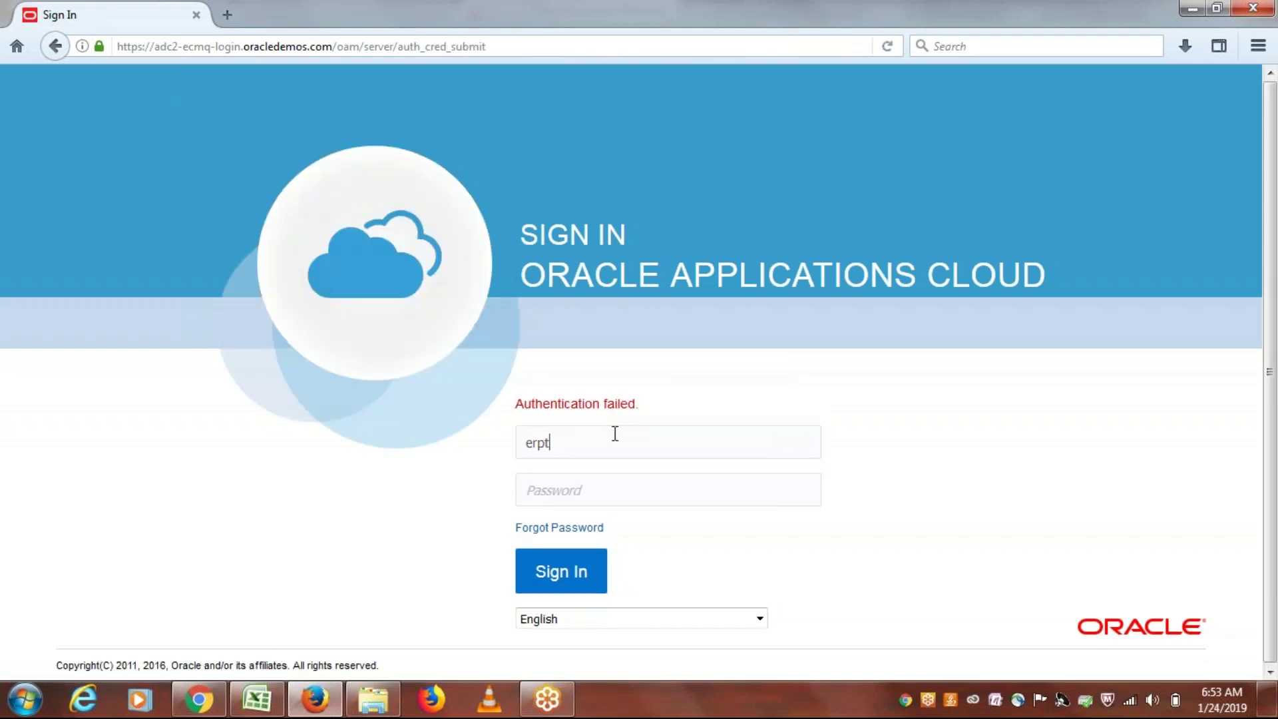
pyautogui.write('gr********')
pyautogui.click(567, 569)
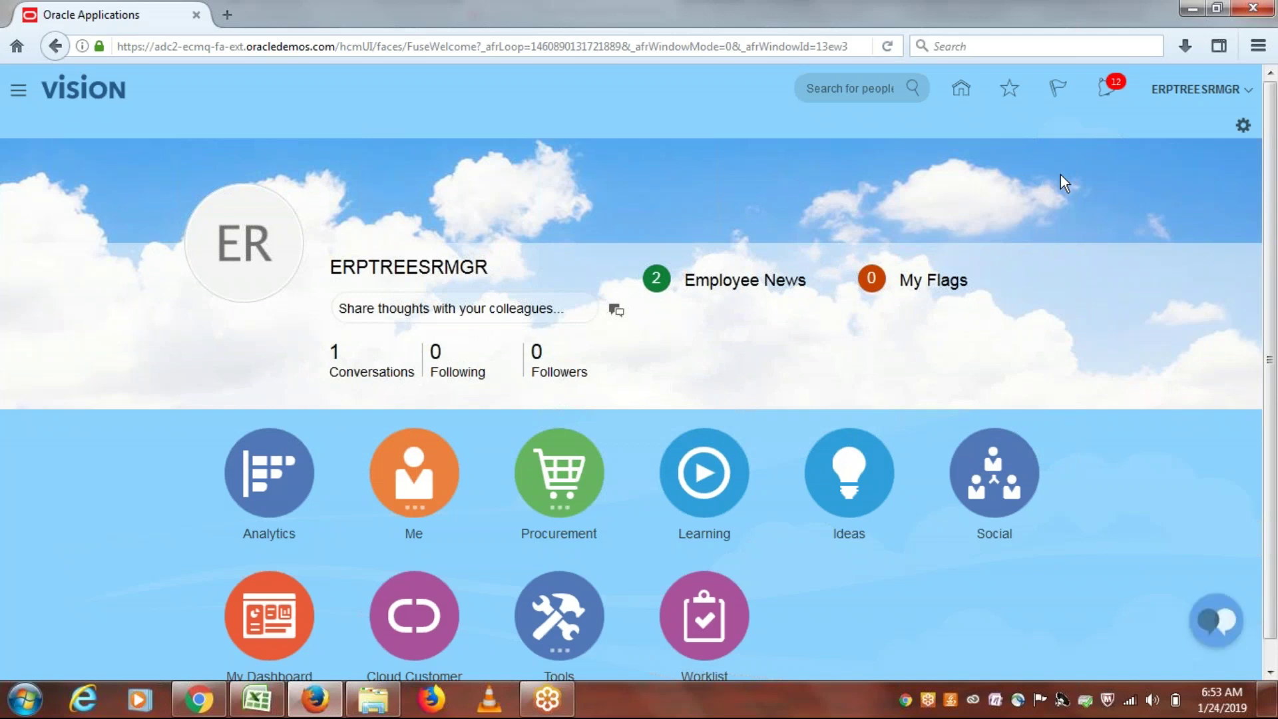
# Step: Approve requisition 1014 from the notifications, then sign the approver out with single sign-off
pyautogui.click(1106, 90)
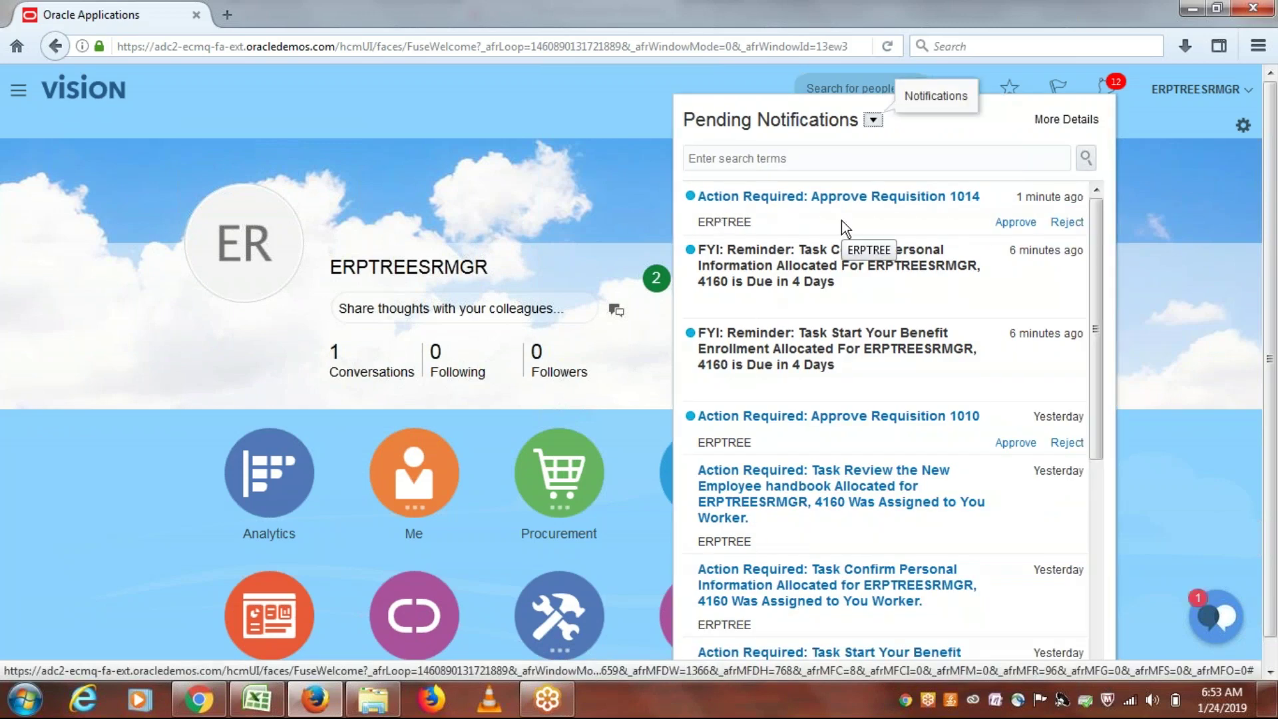
pyautogui.click(1012, 223)
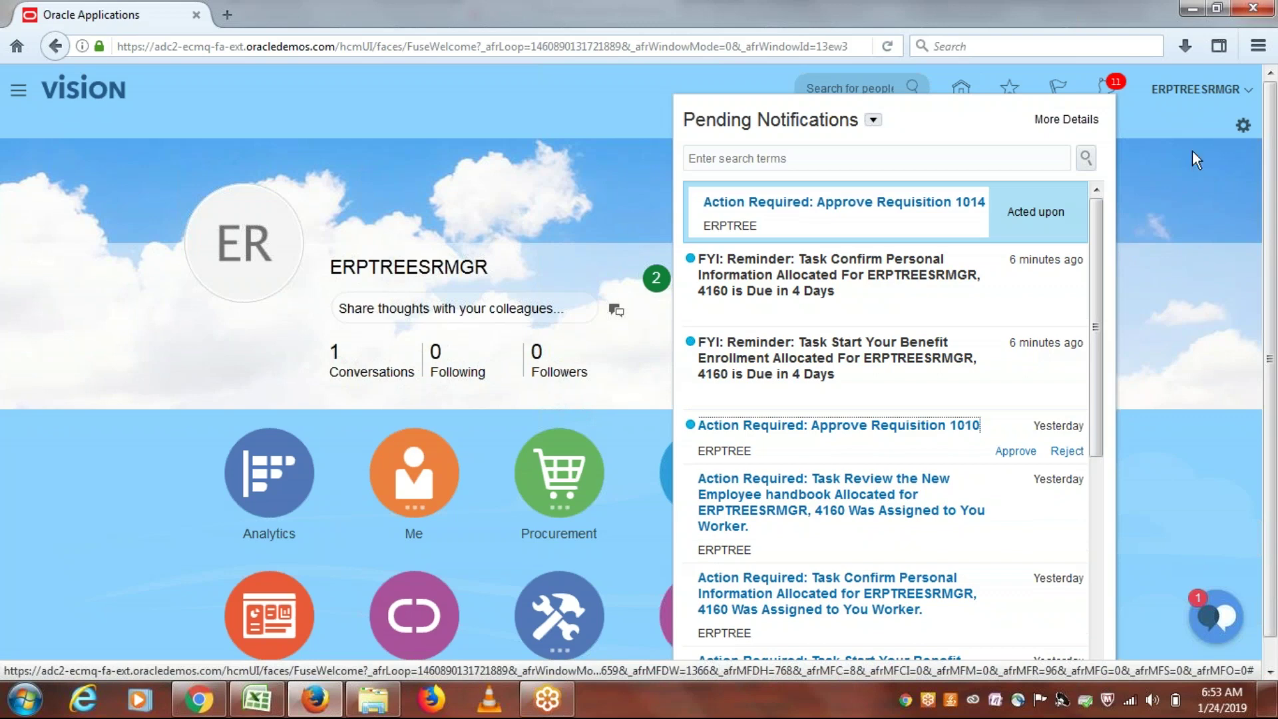
pyautogui.click(1192, 93)
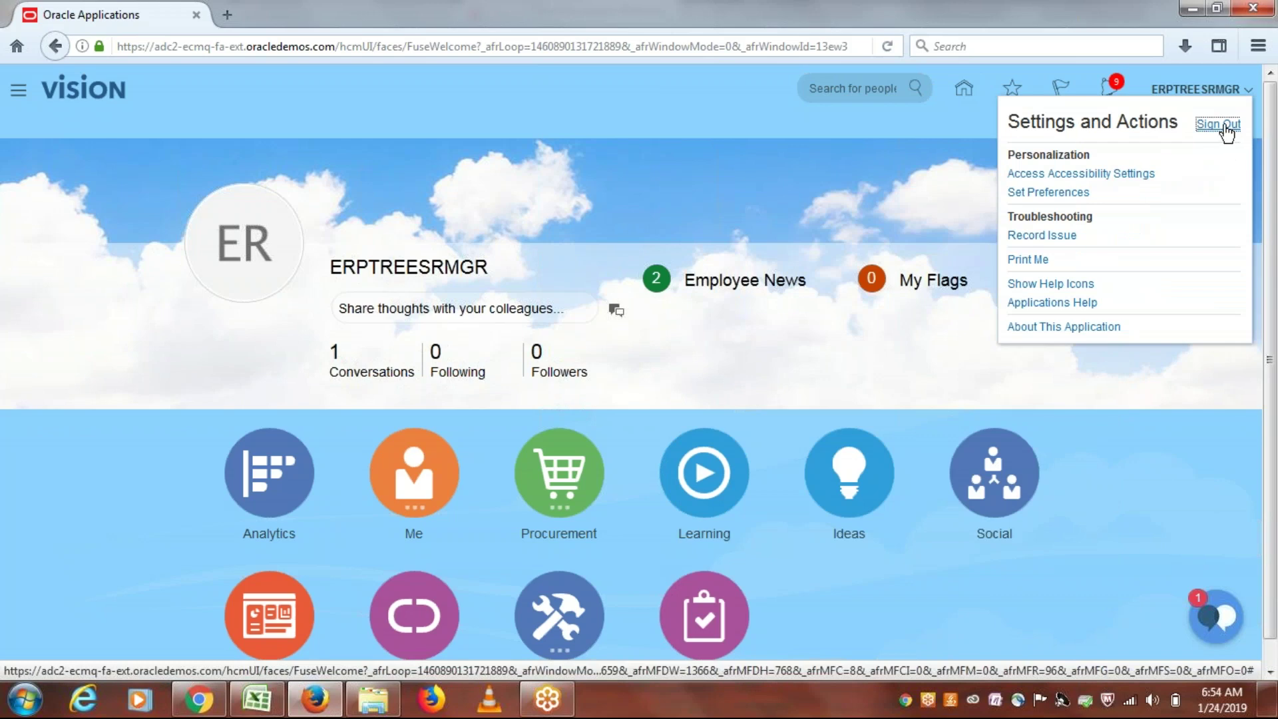
pyautogui.click(1223, 126)
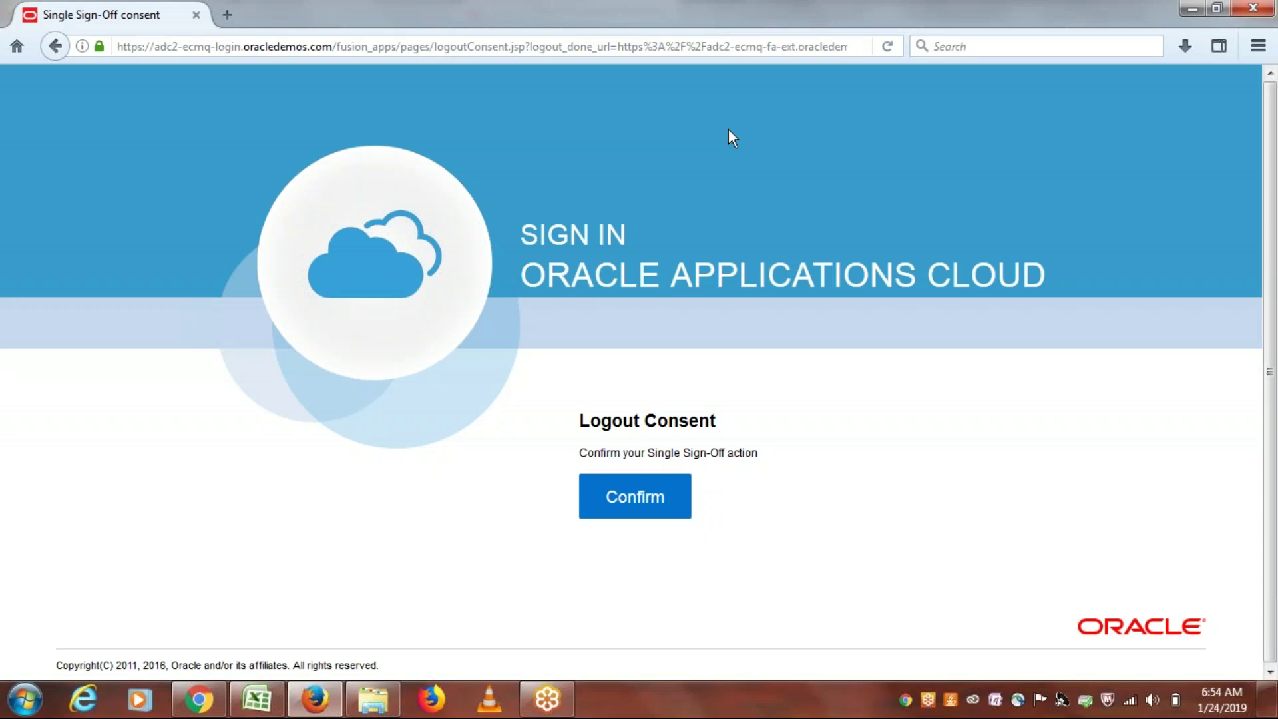
pyautogui.click(628, 498)
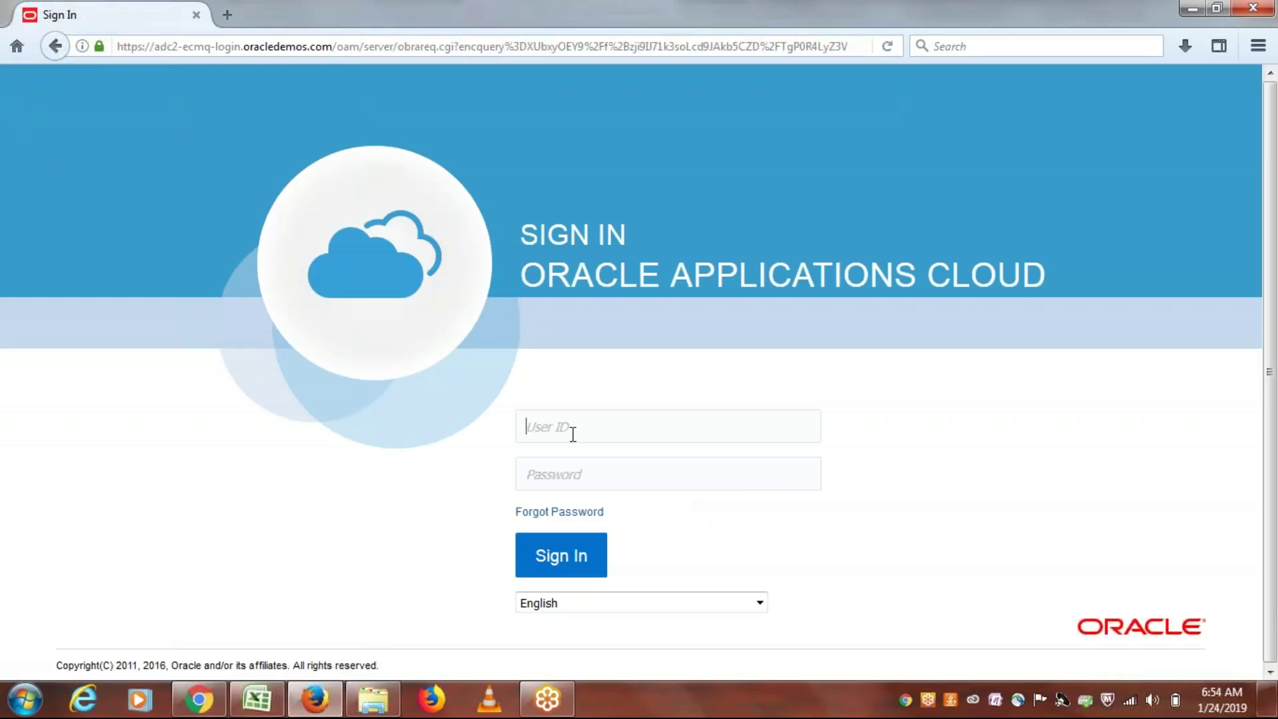
# Step: Sign back in with the requester's user ID and password
pyautogui.click(573, 434)
pyautogui.write('erptree********')
pyautogui.press('Return')
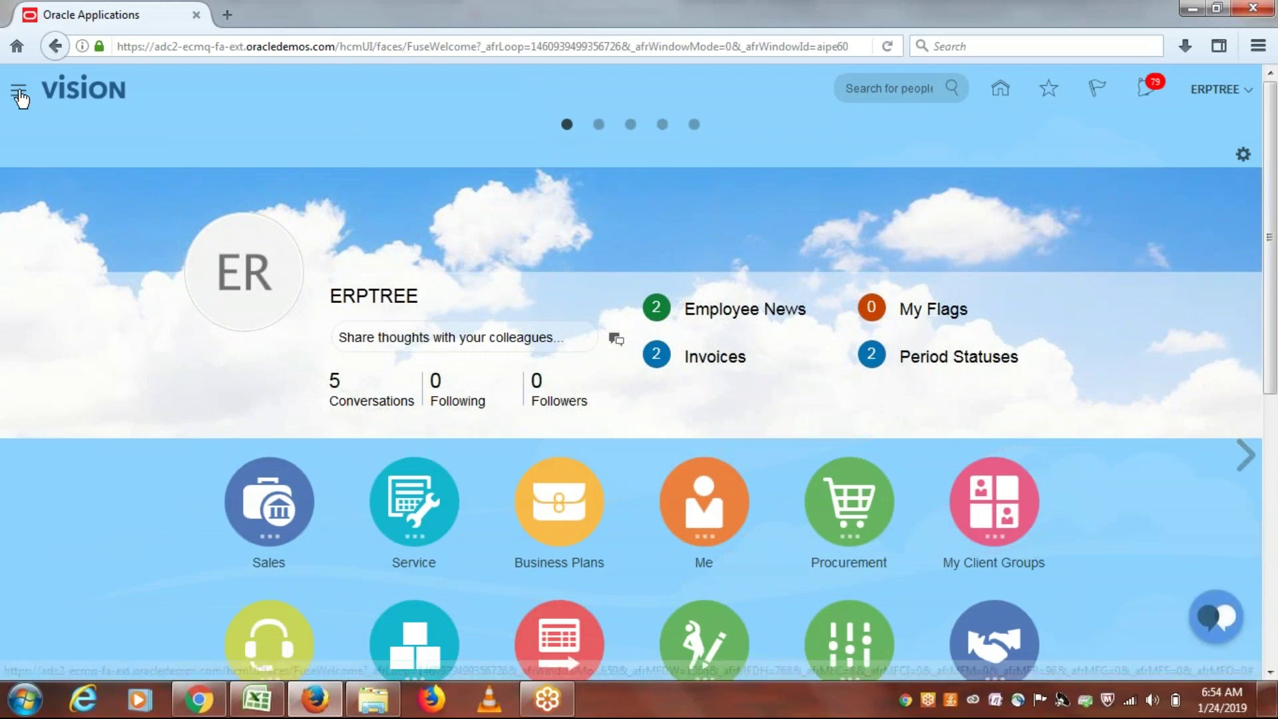
# Step: Open Manage Requisitions under Purchase Requisitions, where requisition 1014 shows Approved
pyautogui.click(14, 92)
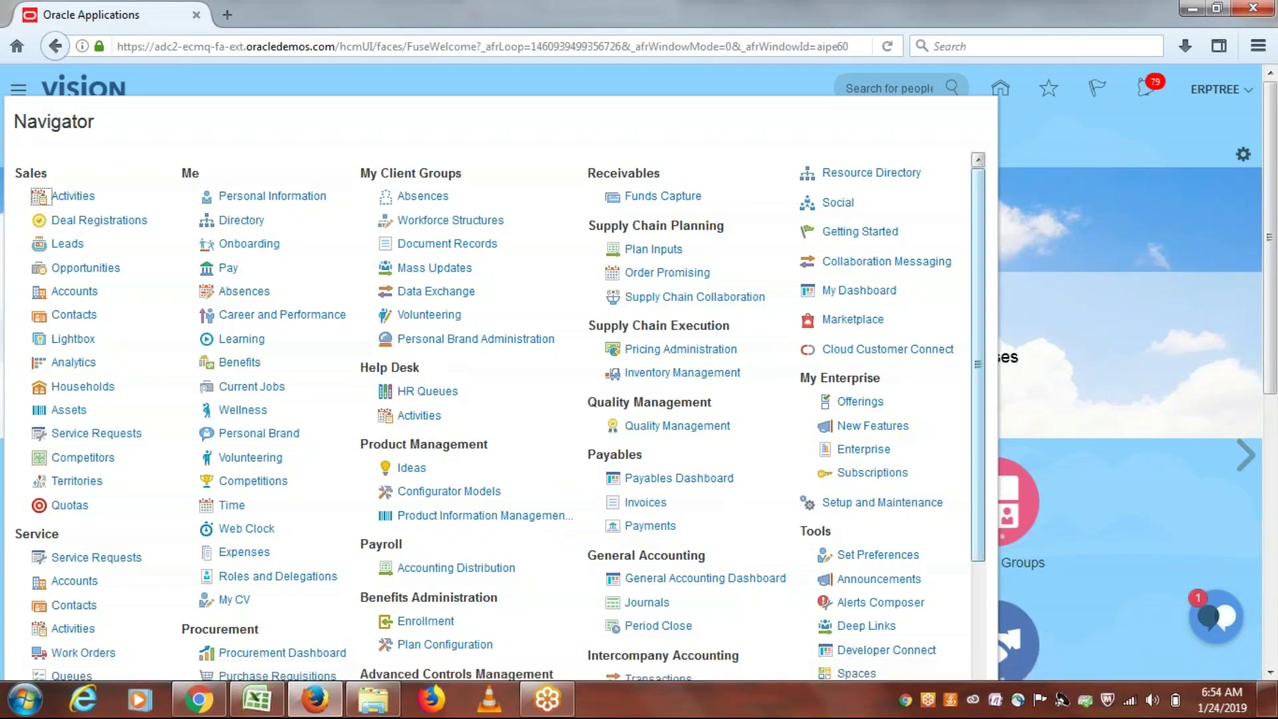
pyautogui.moveTo(977, 250); pyautogui.dragTo(984, 376)
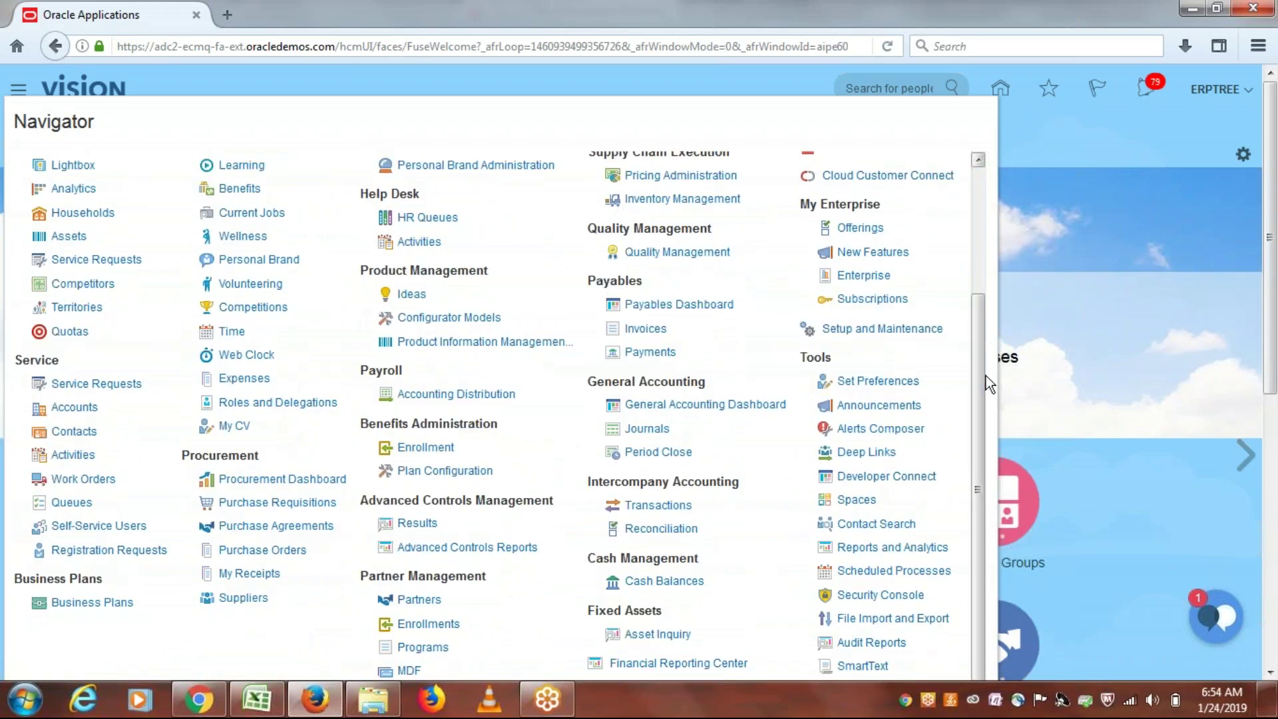
pyautogui.click(285, 504)
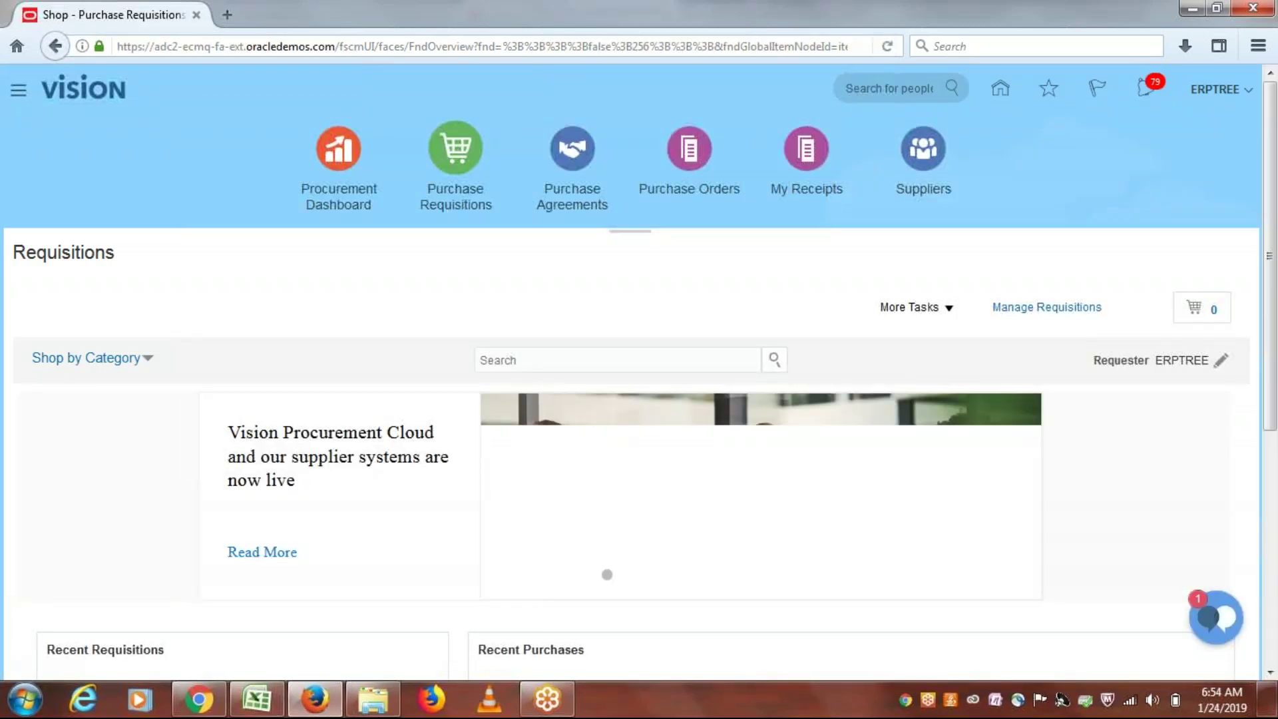
pyautogui.click(1047, 307)
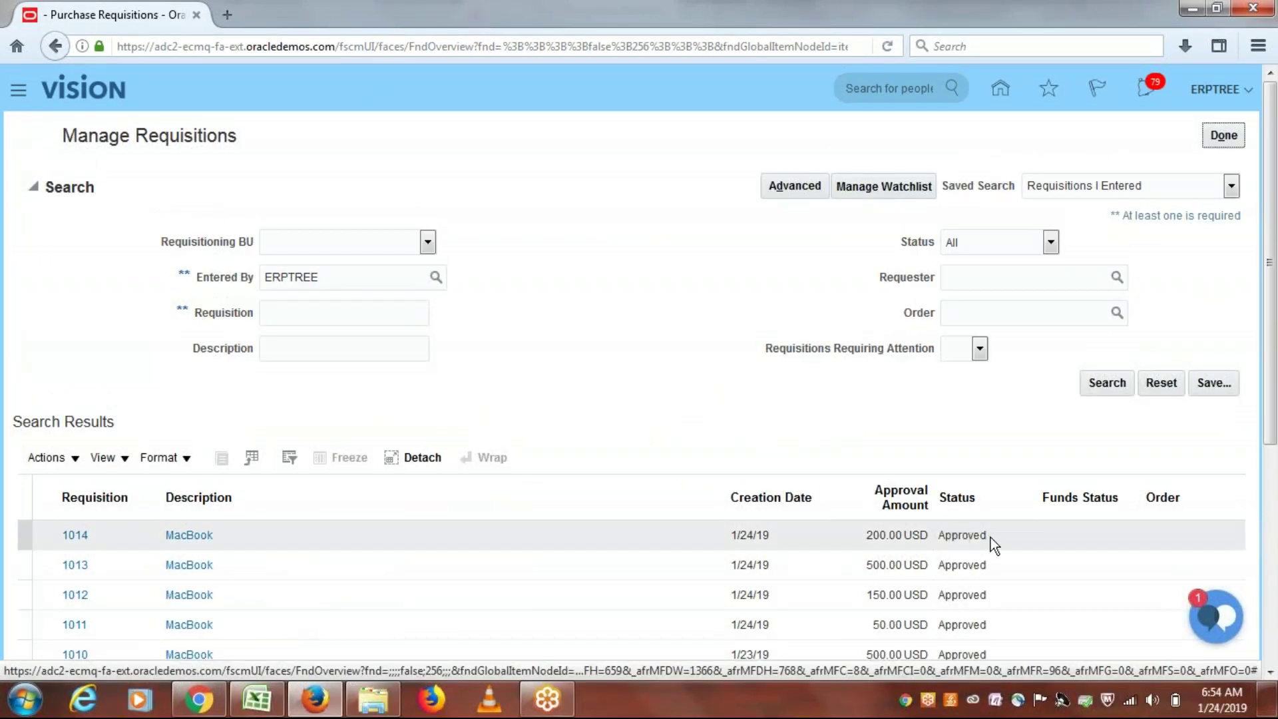
# Step: Display requisition 1014's document history with its submission and subsequent approval
pyautogui.click(76, 536)
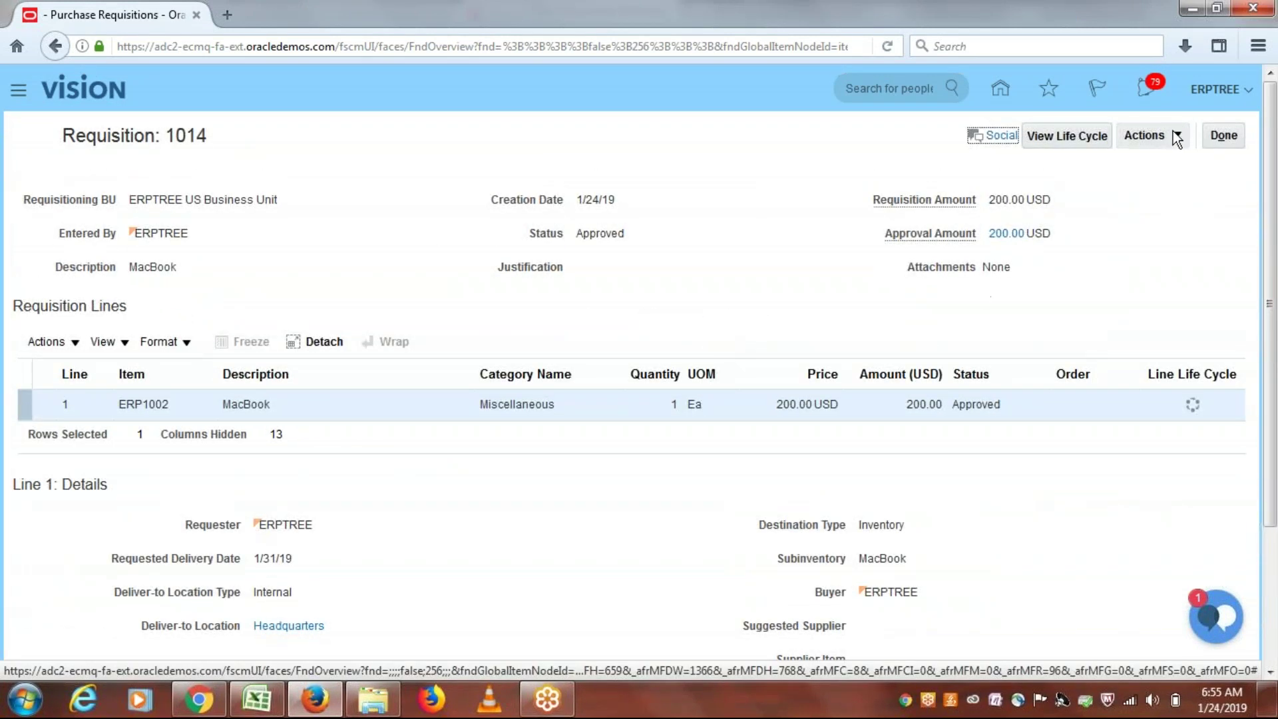
pyautogui.click(1175, 134)
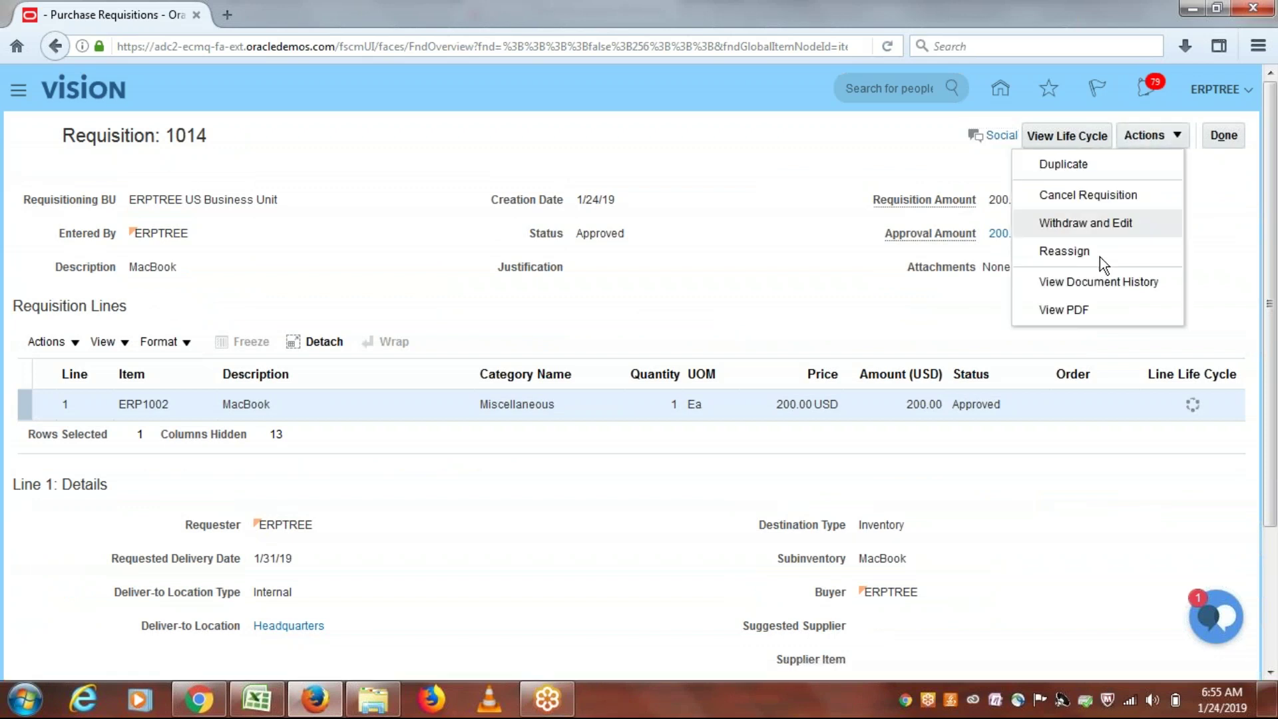
pyautogui.click(1097, 283)
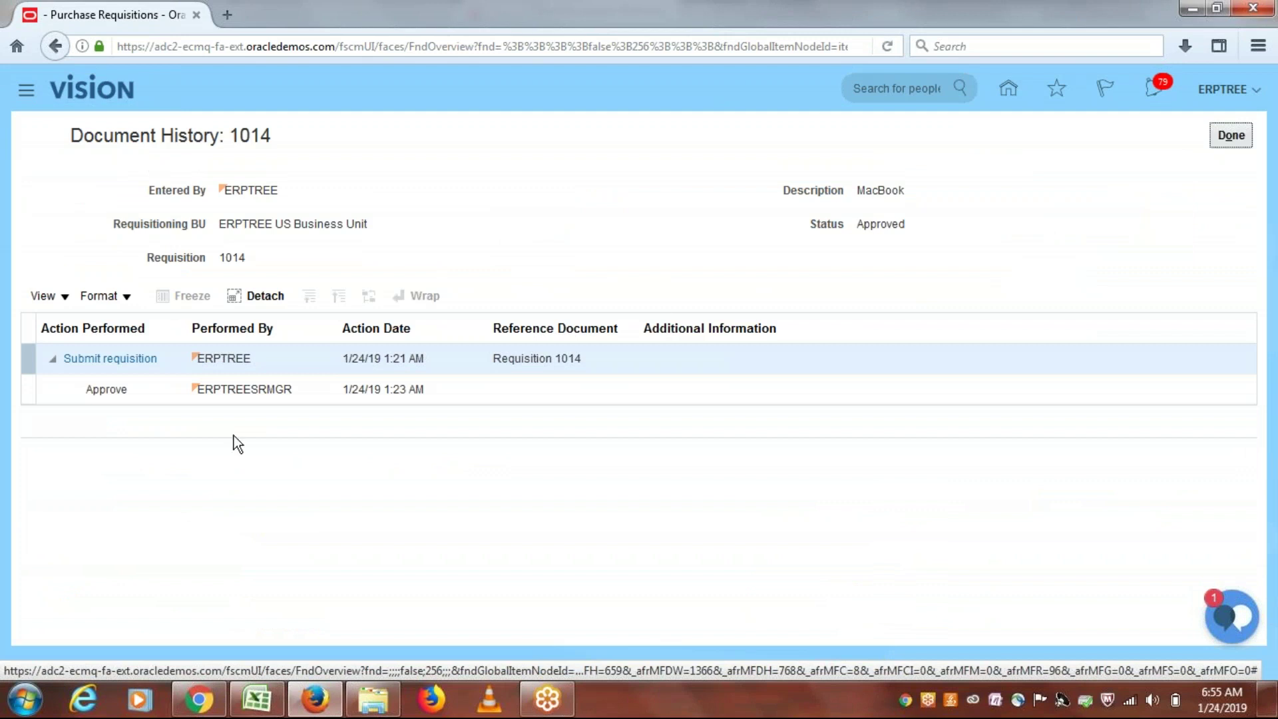
# Step: Show the submission's approval detail: ERPTREESRMGR approved under First Responder Wins, three other approvers withdrawn
pyautogui.click(84, 360)
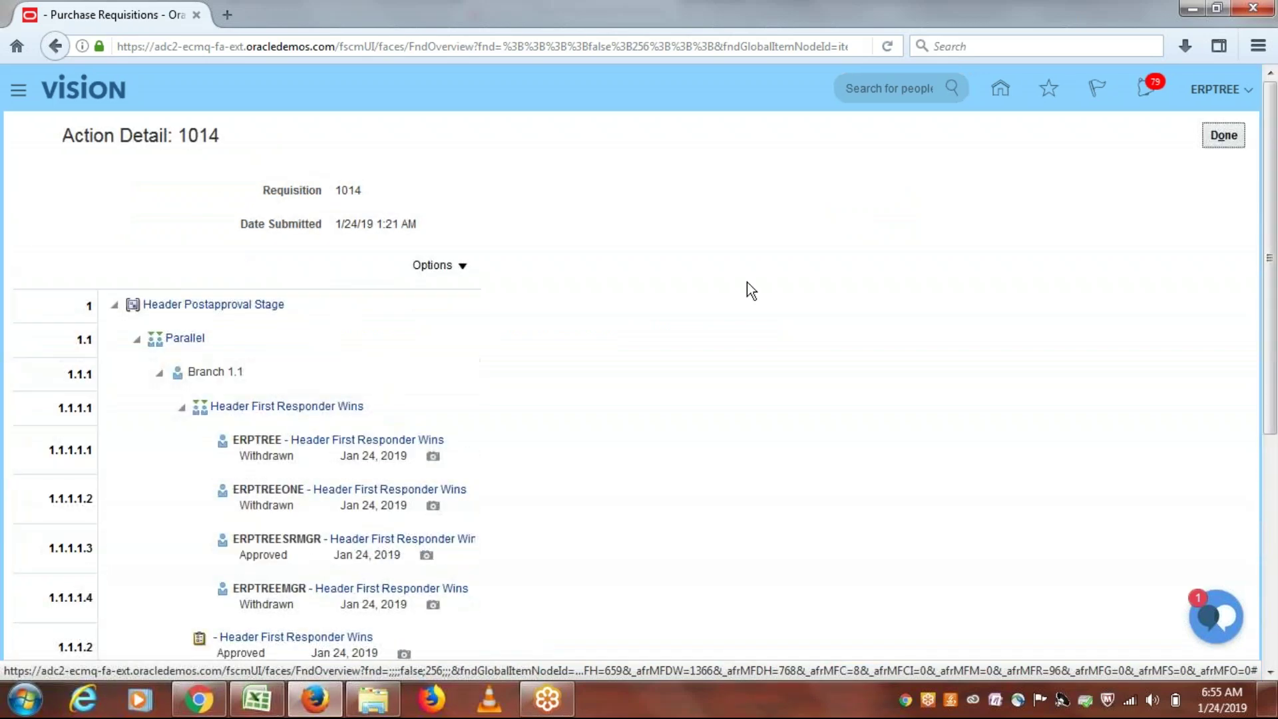
pyautogui.moveTo(1275, 283); pyautogui.dragTo(1275, 418)
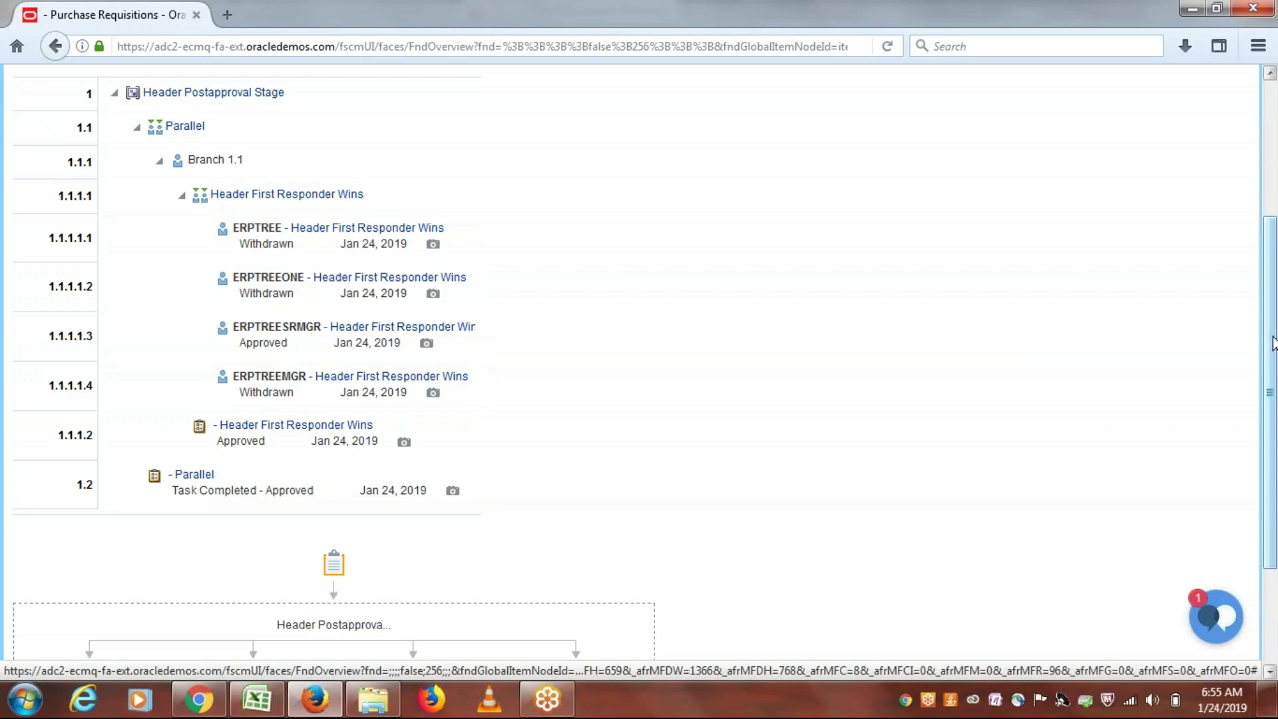
pyautogui.scroll(-3, 1275, 344)
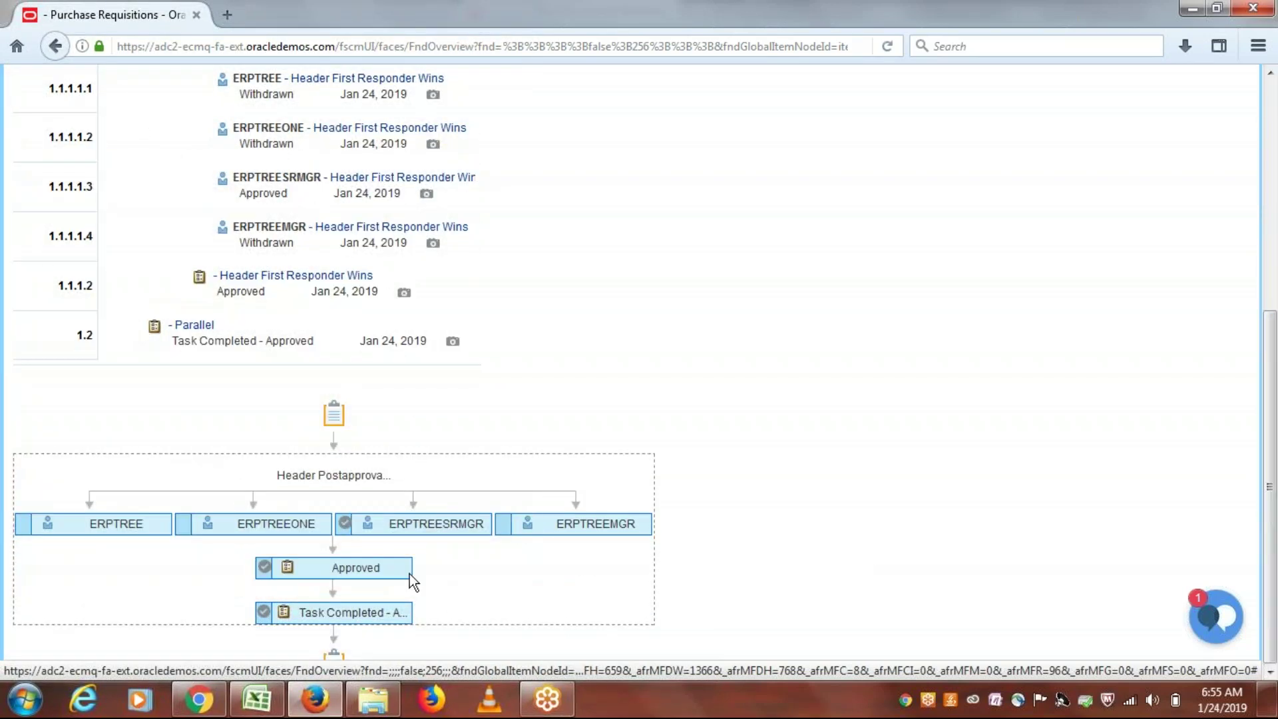
pyautogui.moveTo(345, 525)
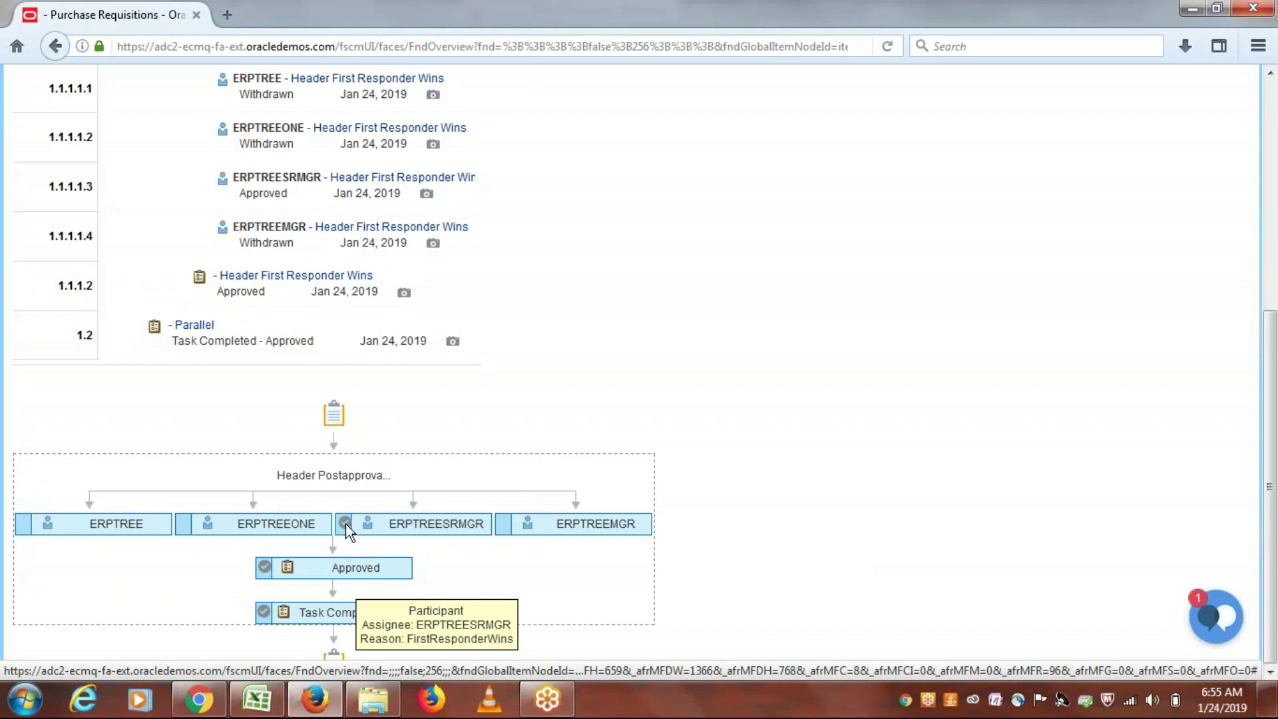
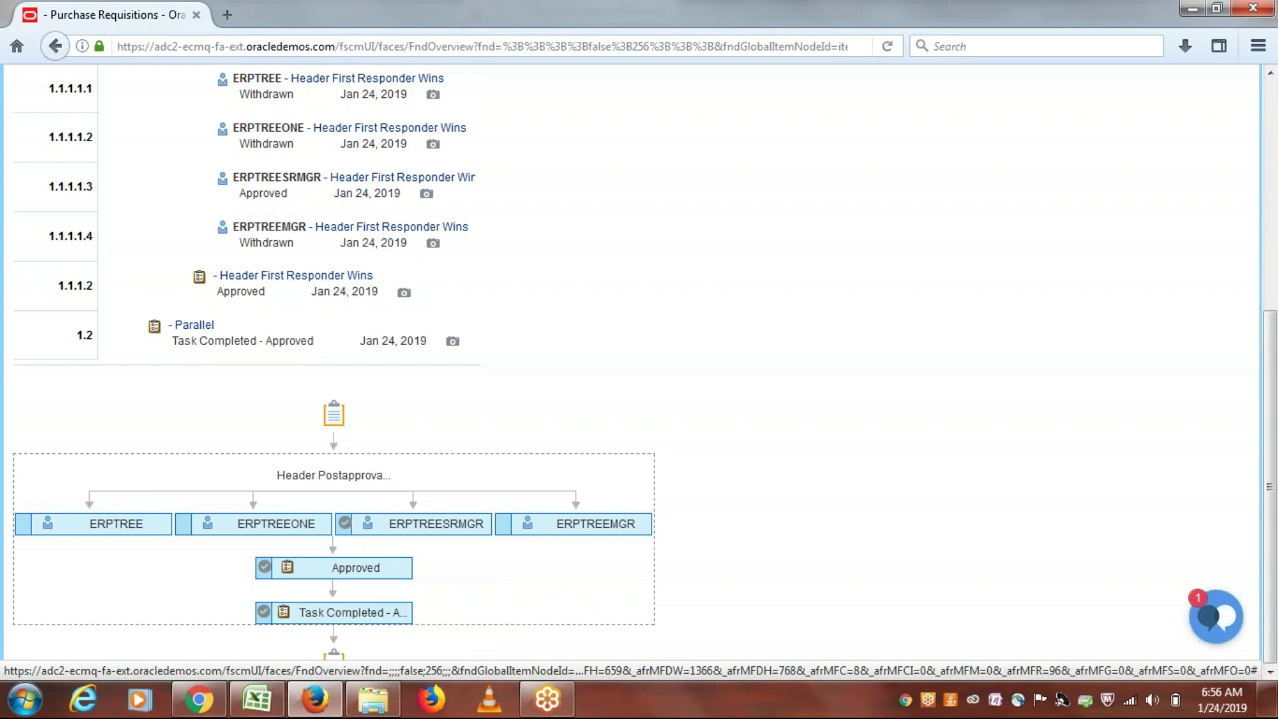
# Step: Close requisition 1014's approval details and the requisition, returning to the Purchase Requisitions page
pyautogui.moveTo(1270, 515); pyautogui.dragTo(1270, 288)
pyautogui.click(1223, 135)
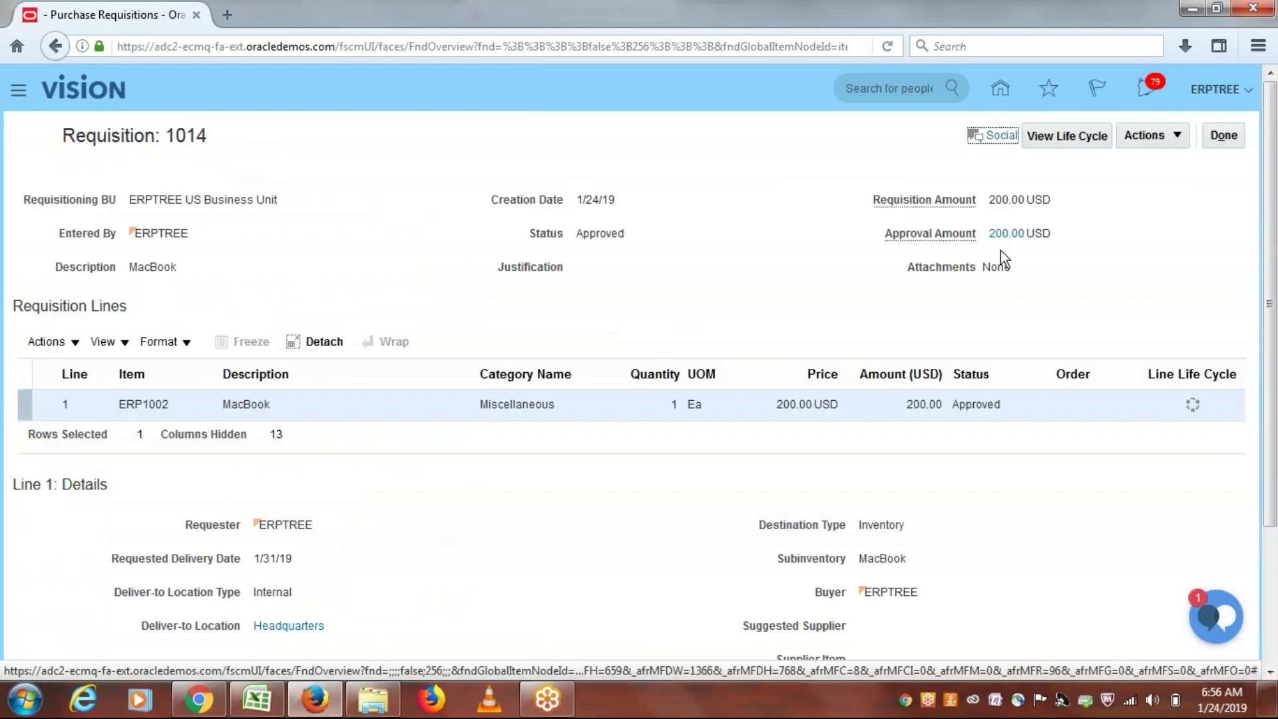
pyautogui.click(1224, 135)
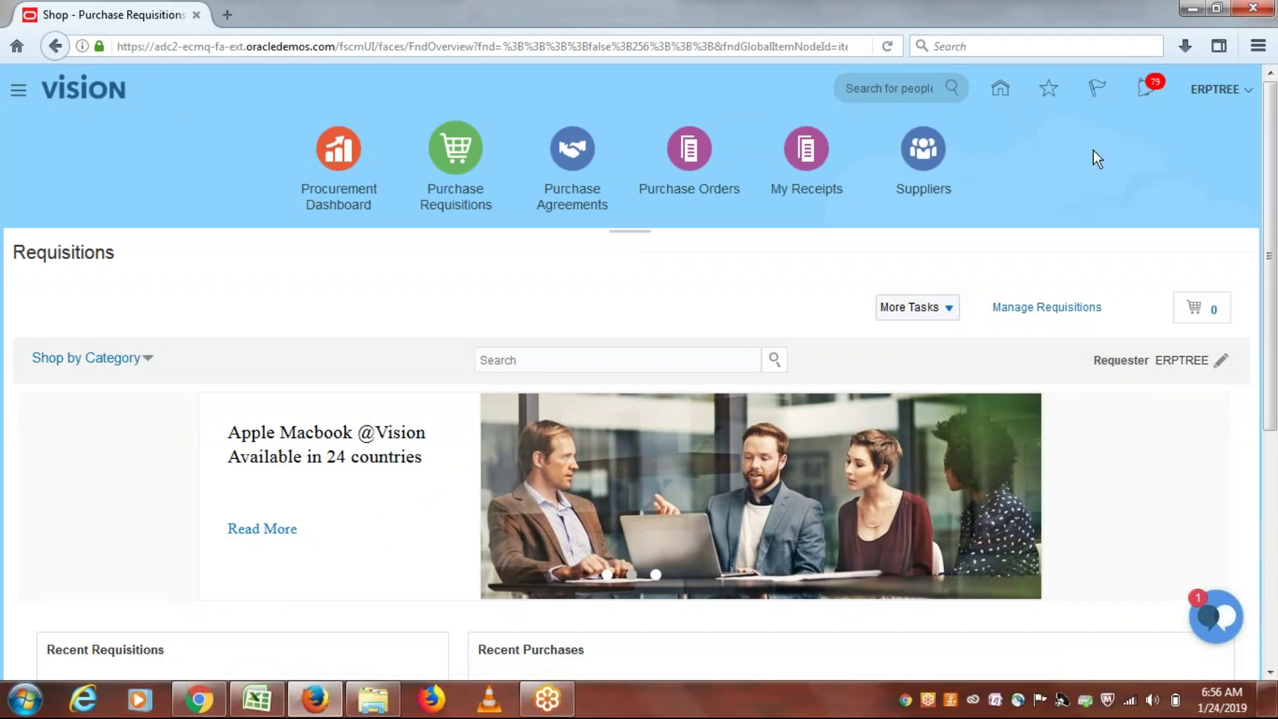
# Step: Go to Setup and Maintenance from the Settings and Actions menu and open the task Search page
pyautogui.click(1223, 95)
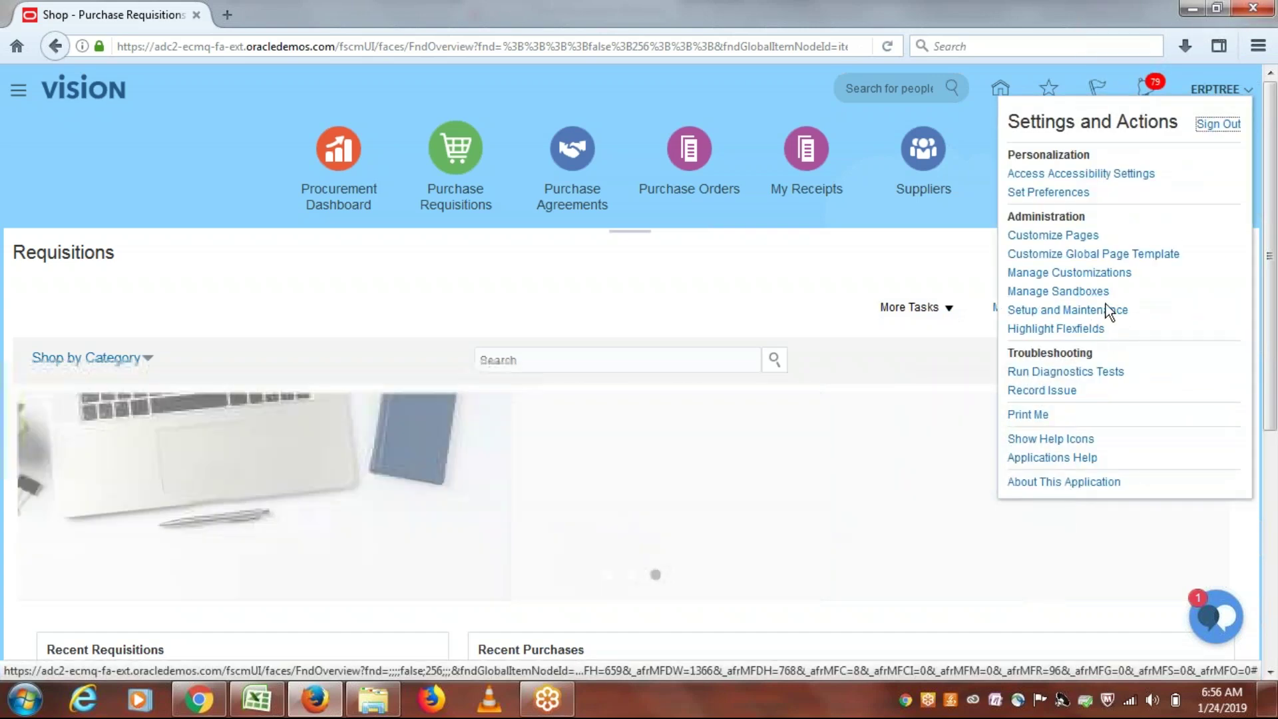
pyautogui.click(1095, 310)
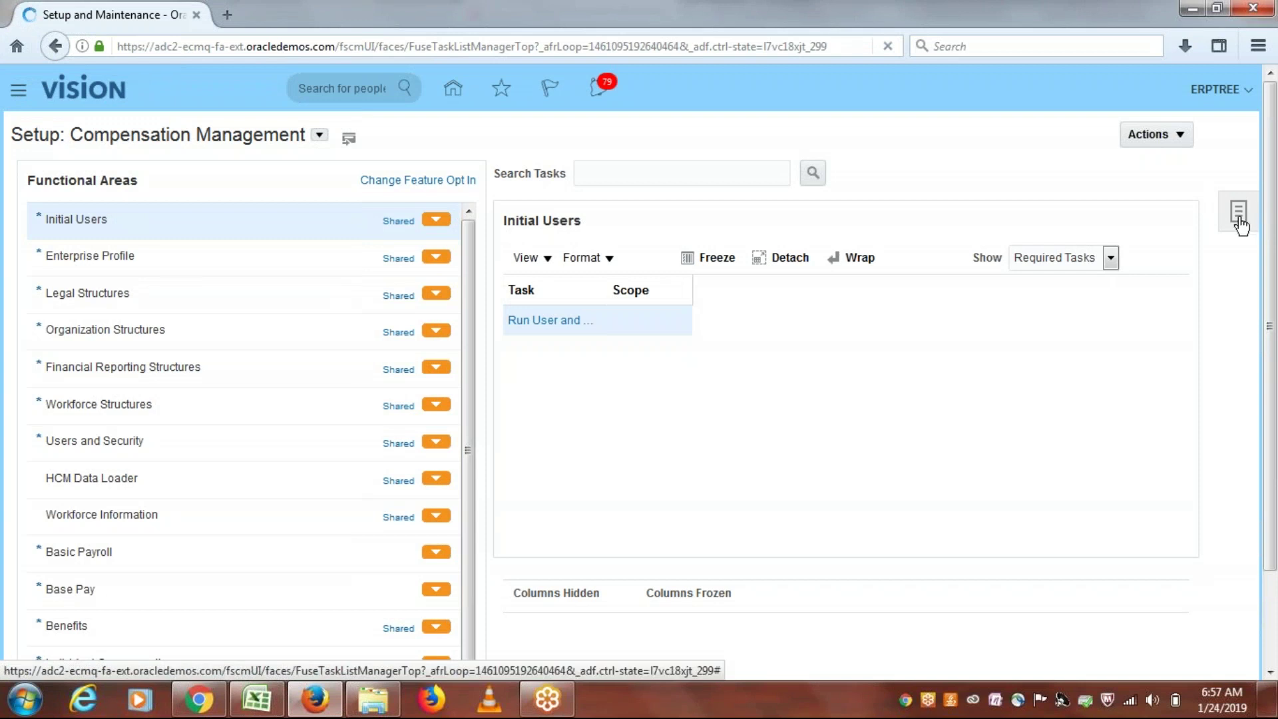
pyautogui.click(1239, 225)
pyautogui.click(1105, 309)
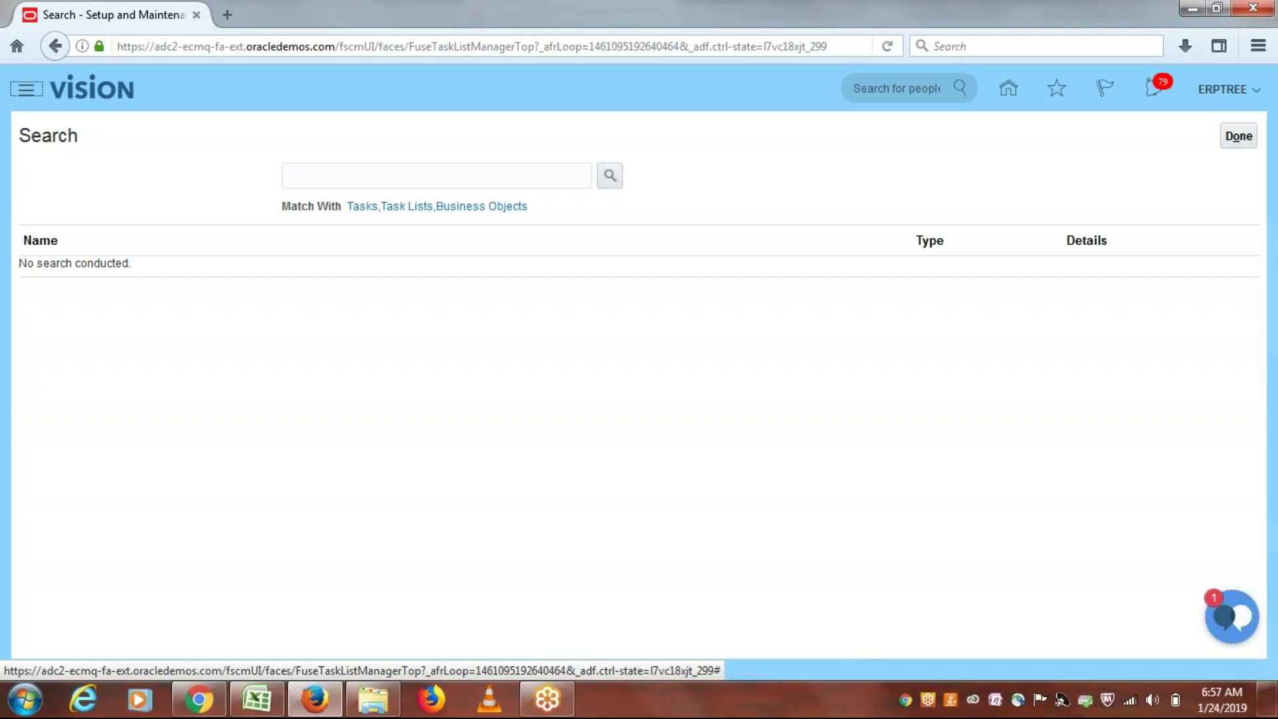
# Step: Search setup tasks for 'task configuration' and open Manage Task Configurations for Procurement
pyautogui.click(422, 172)
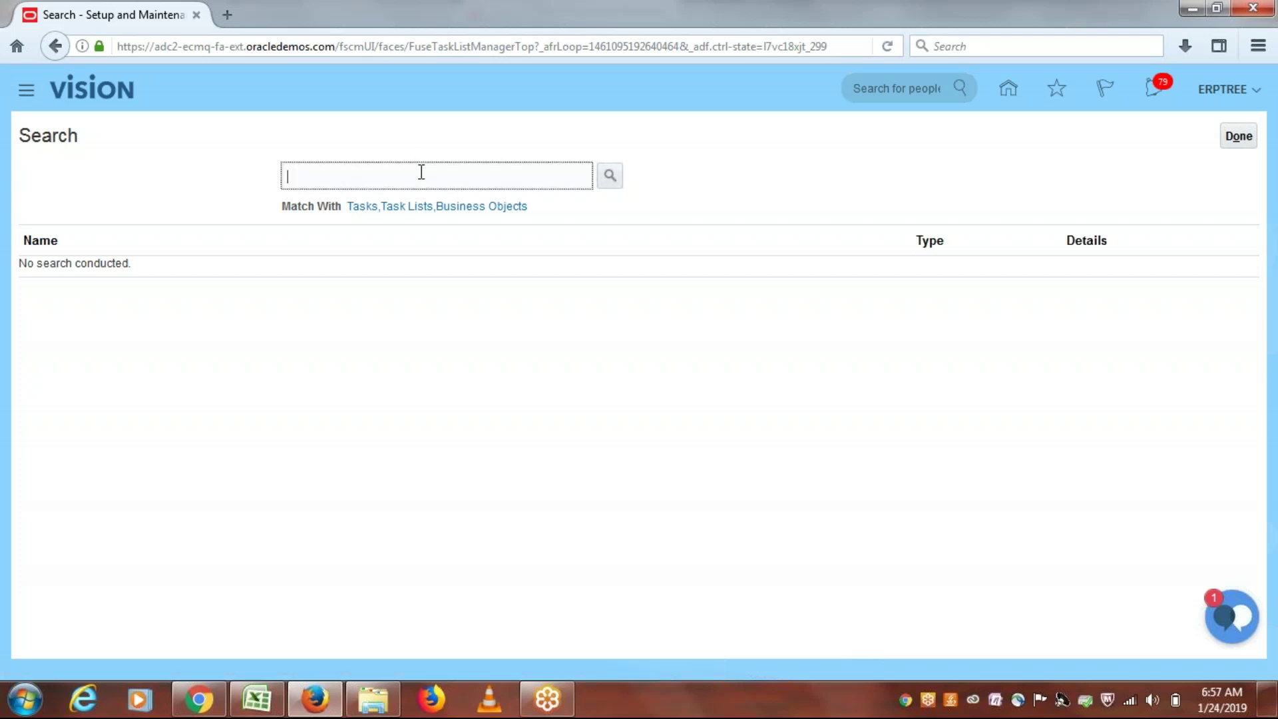
pyautogui.write('task configuration')
pyautogui.click(613, 178)
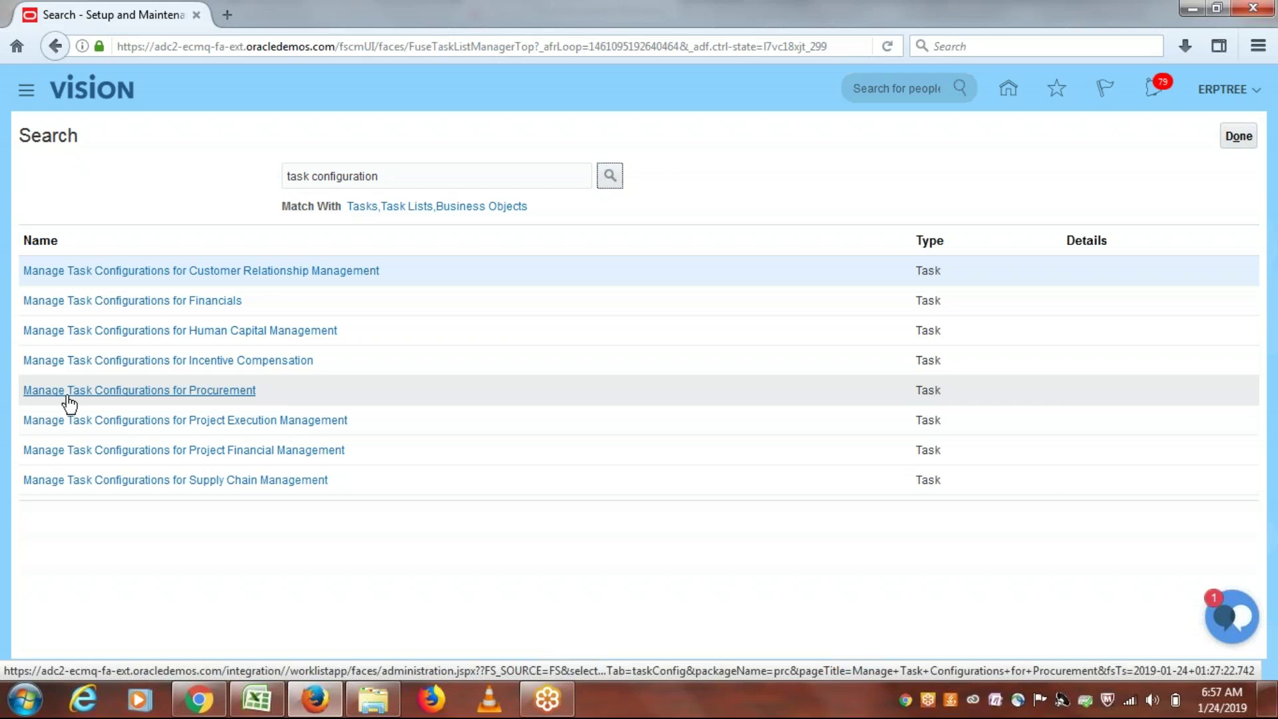
pyautogui.click(212, 392)
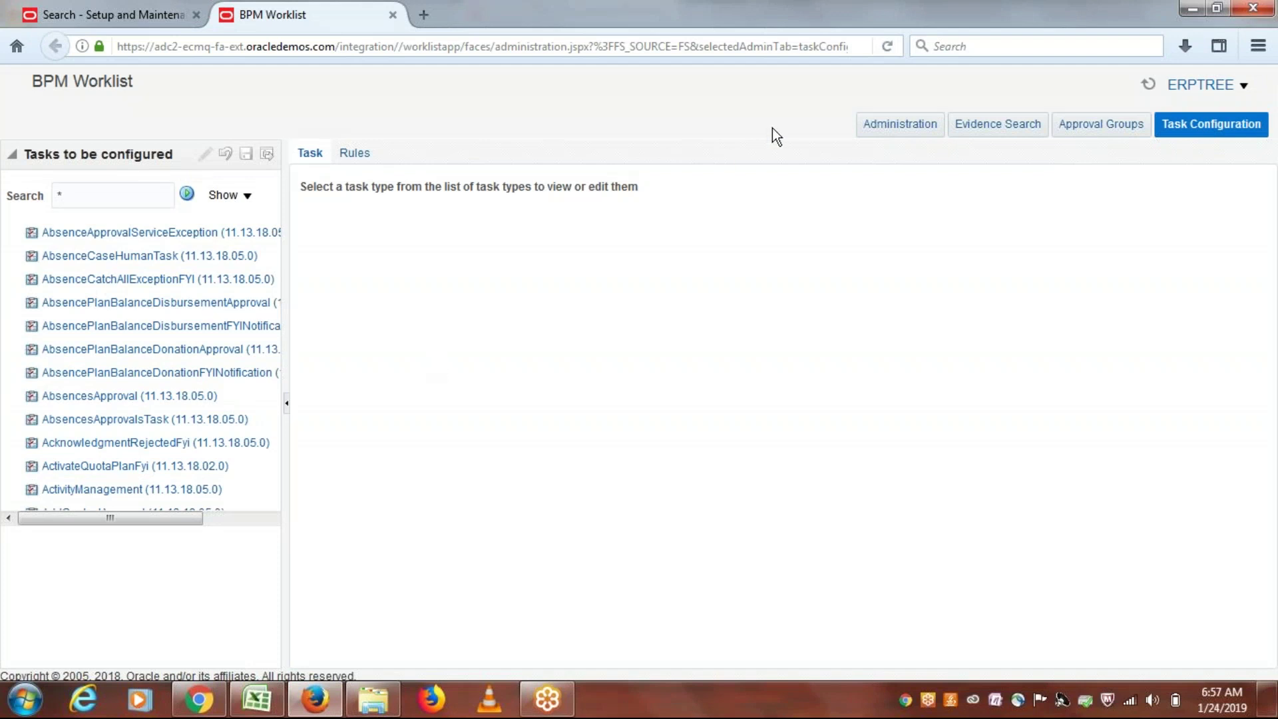
# Step: Go to the BPM Worklist home, then open the user Preferences showing the Vacation Period rule
pyautogui.click(1244, 90)
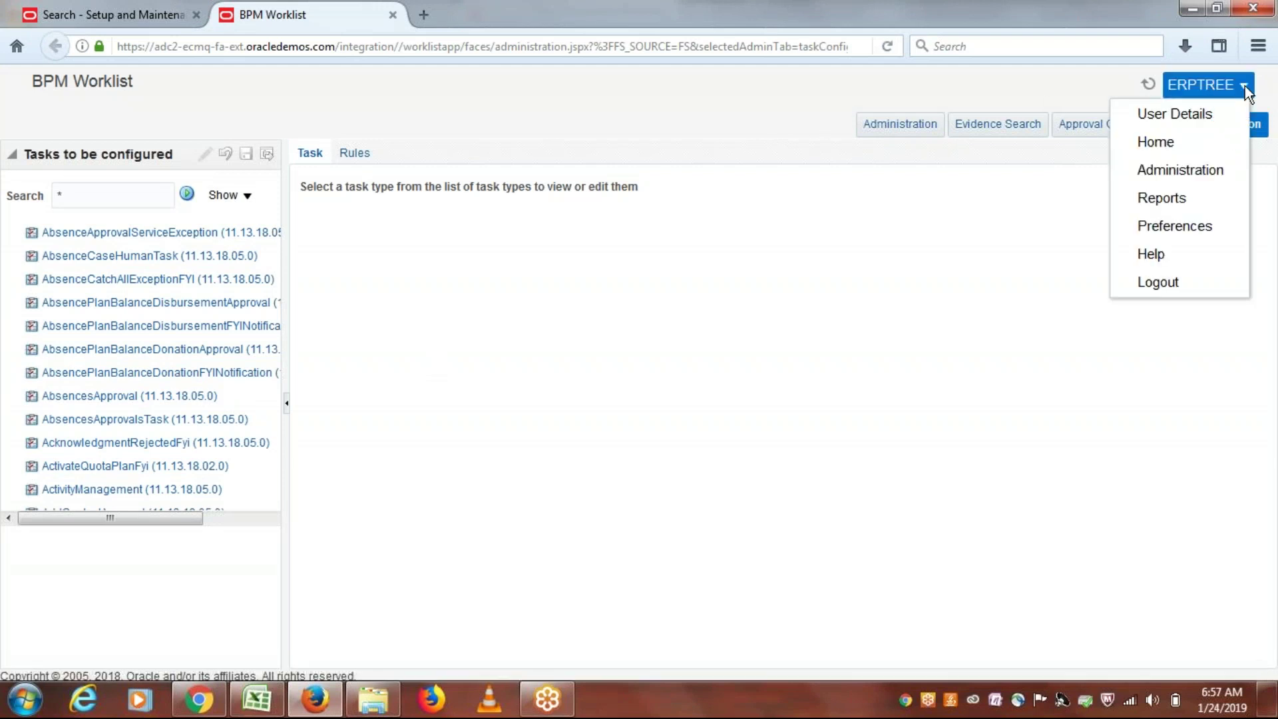
pyautogui.click(1161, 141)
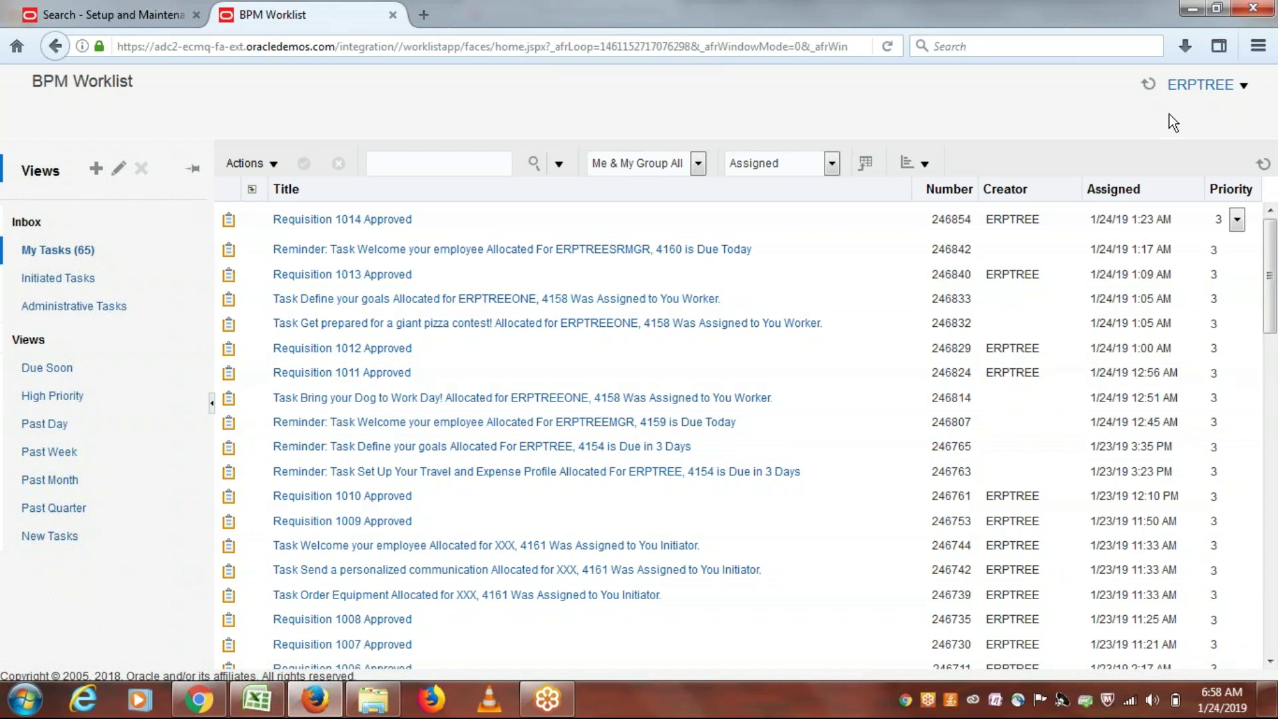
pyautogui.click(1243, 86)
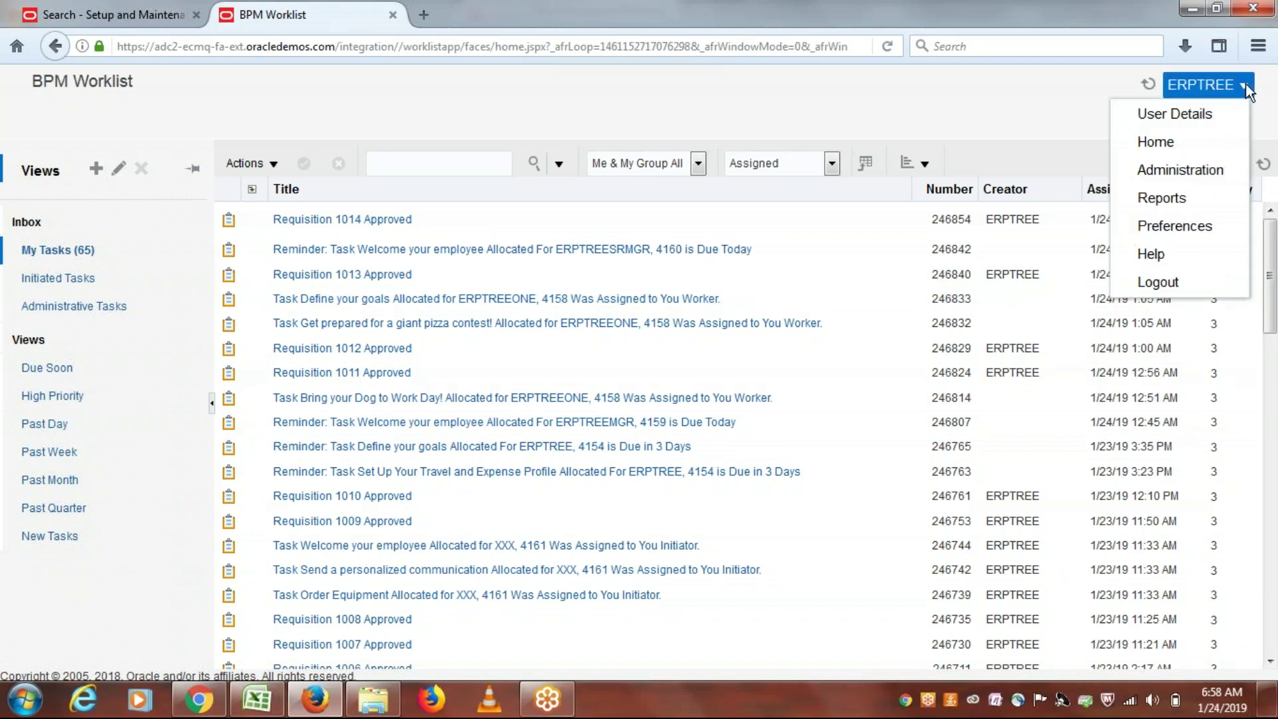
pyautogui.click(1168, 142)
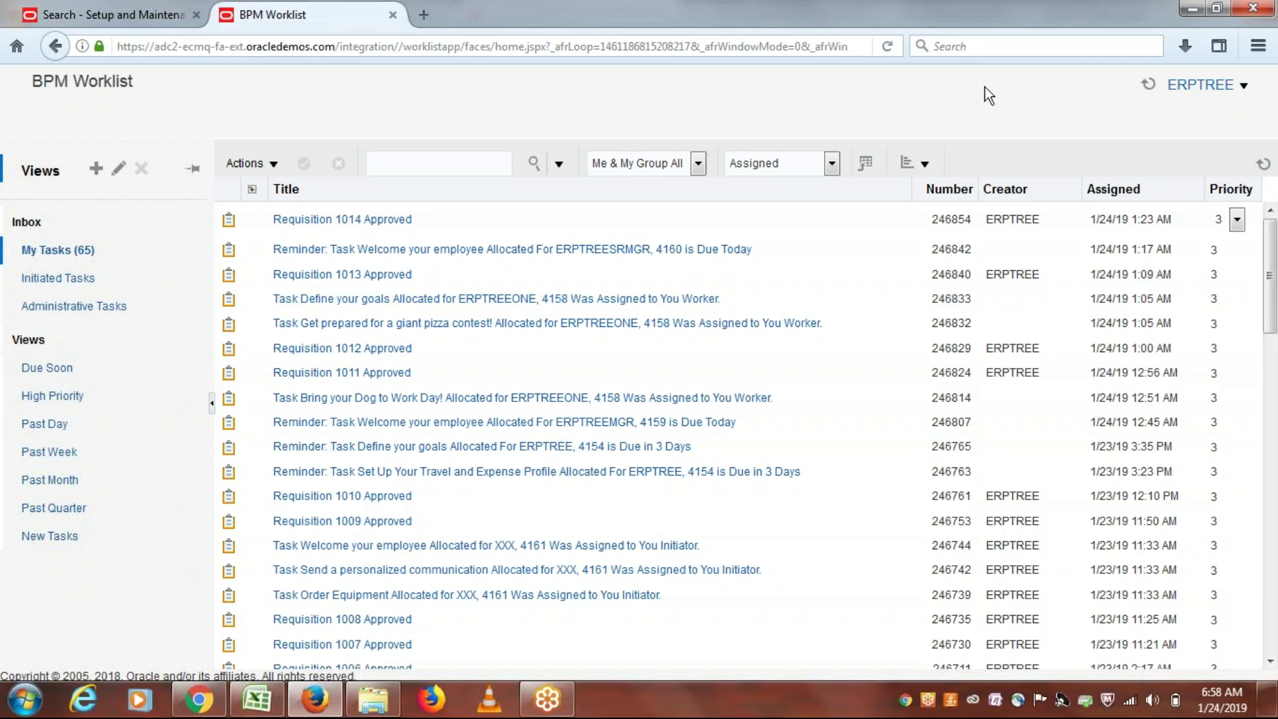
pyautogui.click(1242, 91)
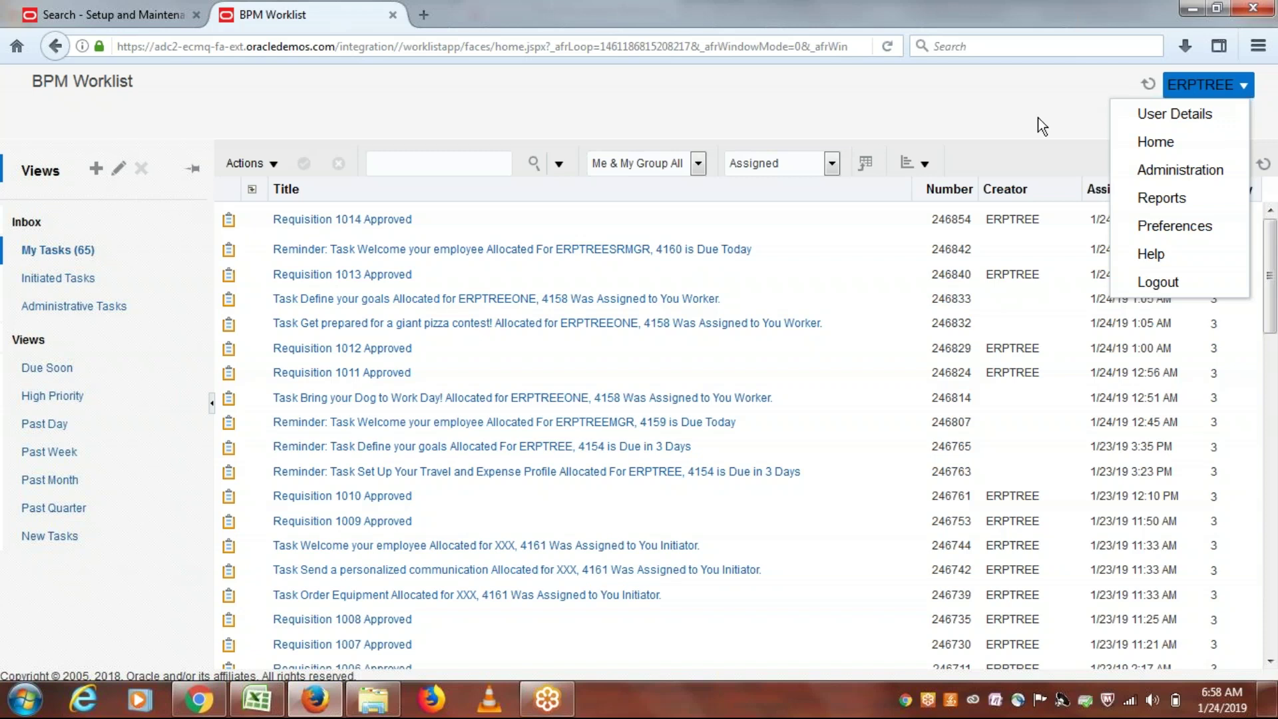
pyautogui.click(1175, 226)
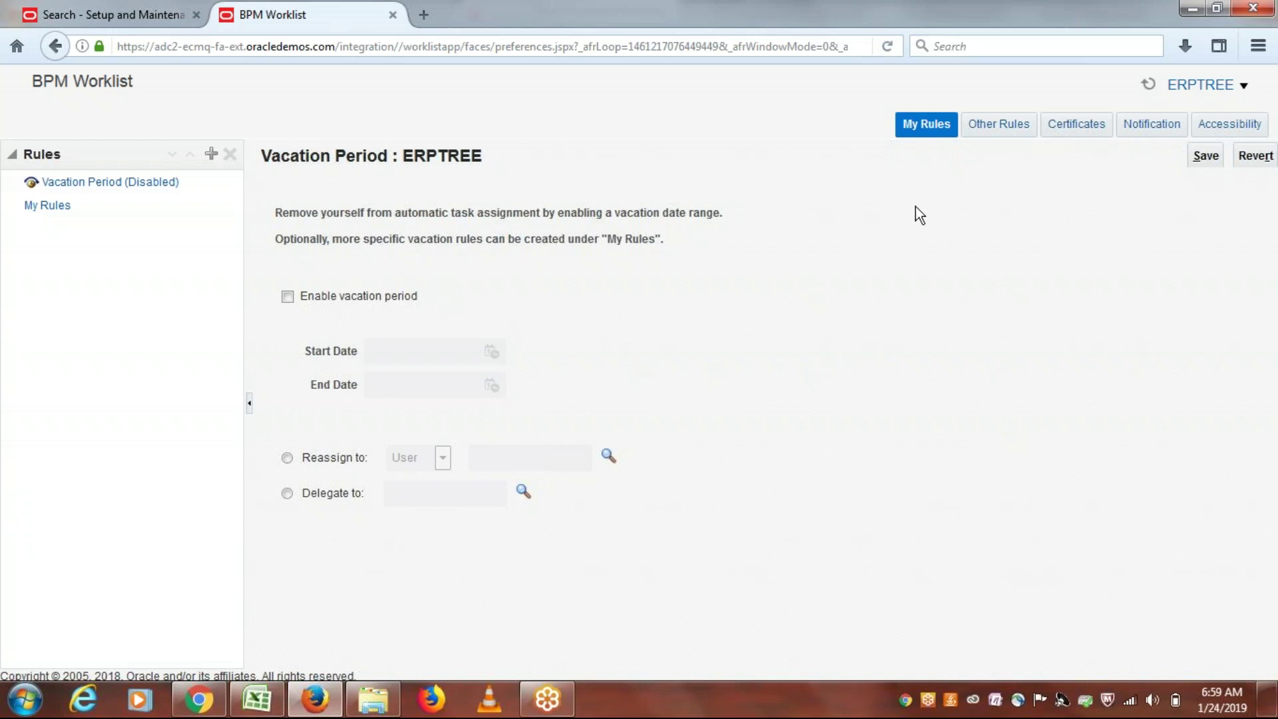
# Step: Show the Notification preferences and select the Business Email messaging channel
pyautogui.click(1157, 131)
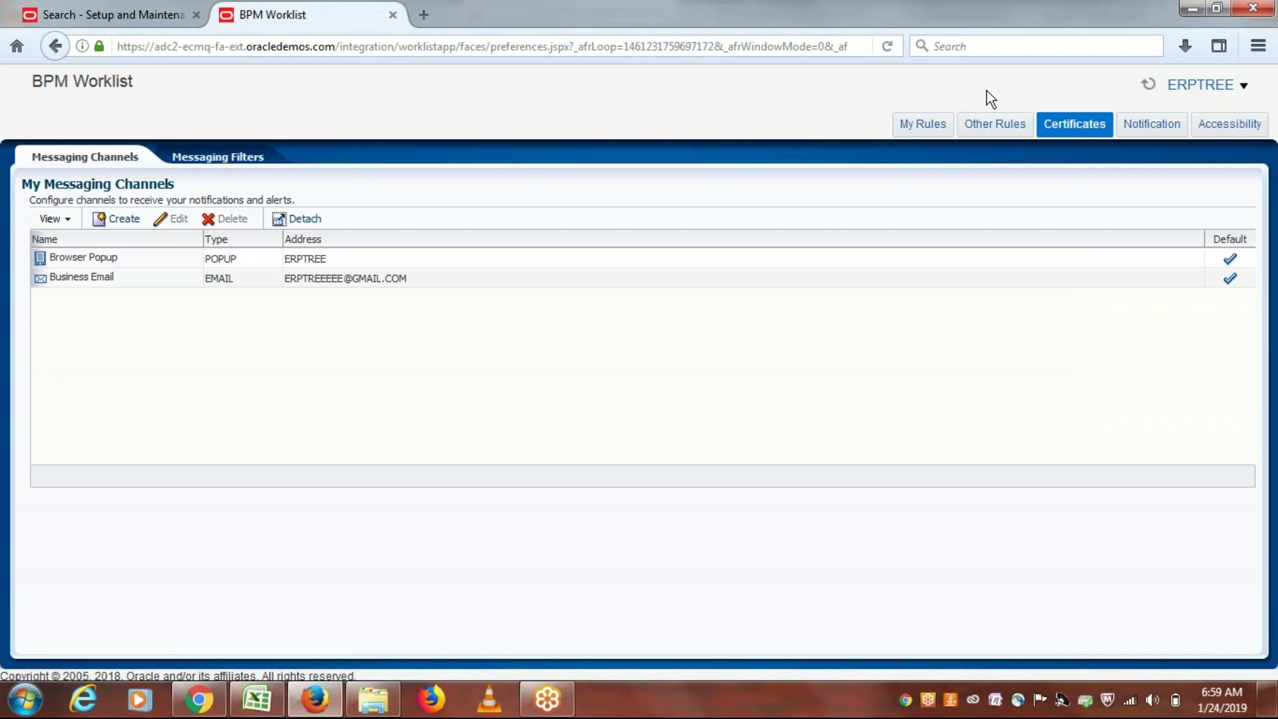
pyautogui.click(90, 278)
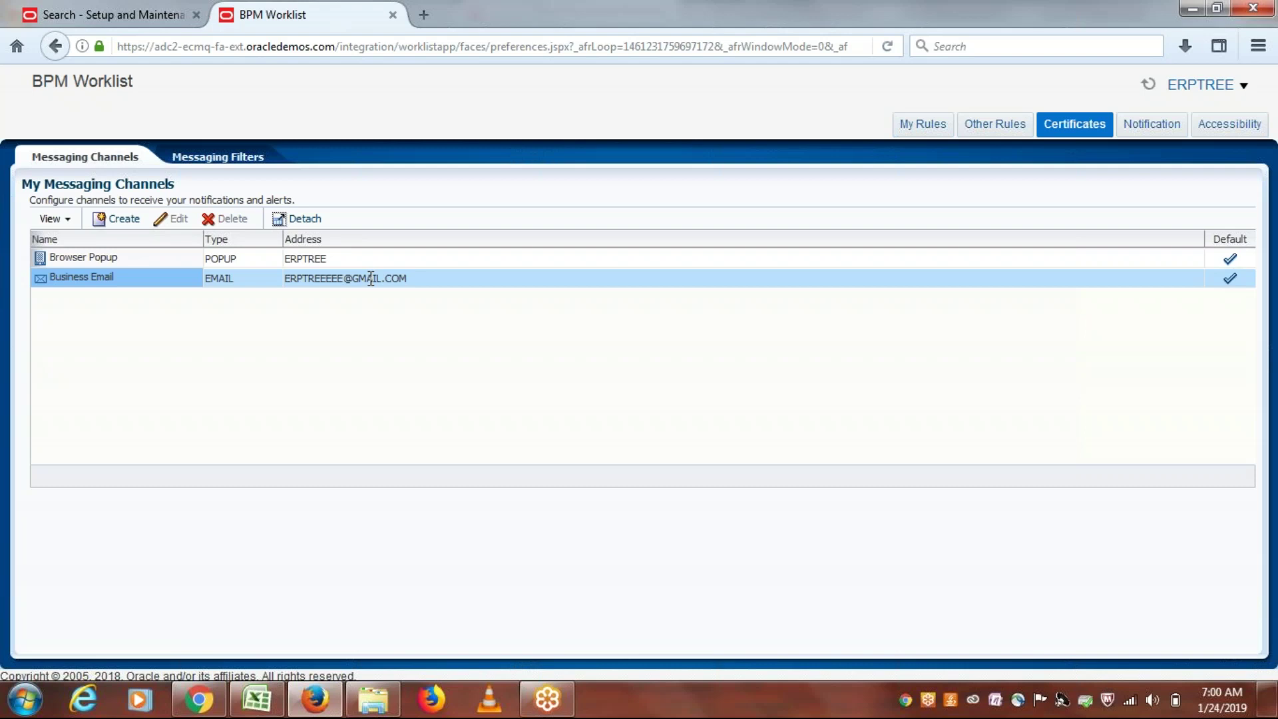
pyautogui.click(279, 258)
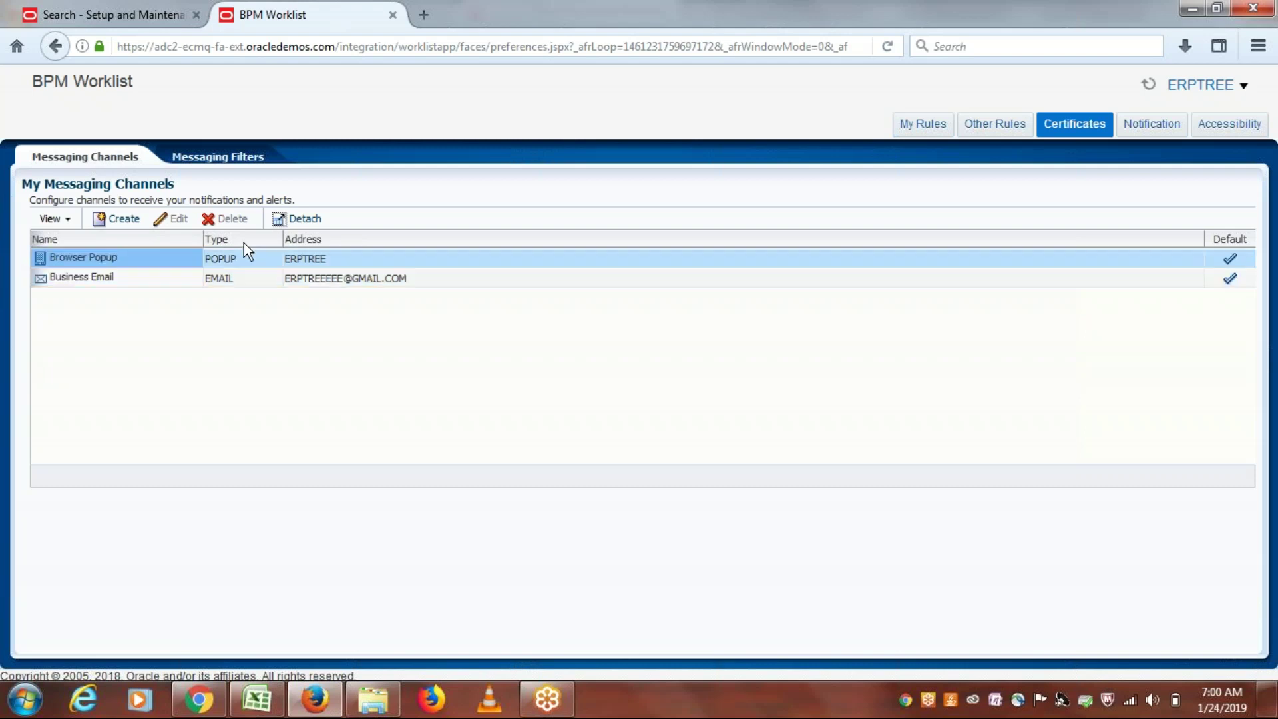
pyautogui.click(245, 277)
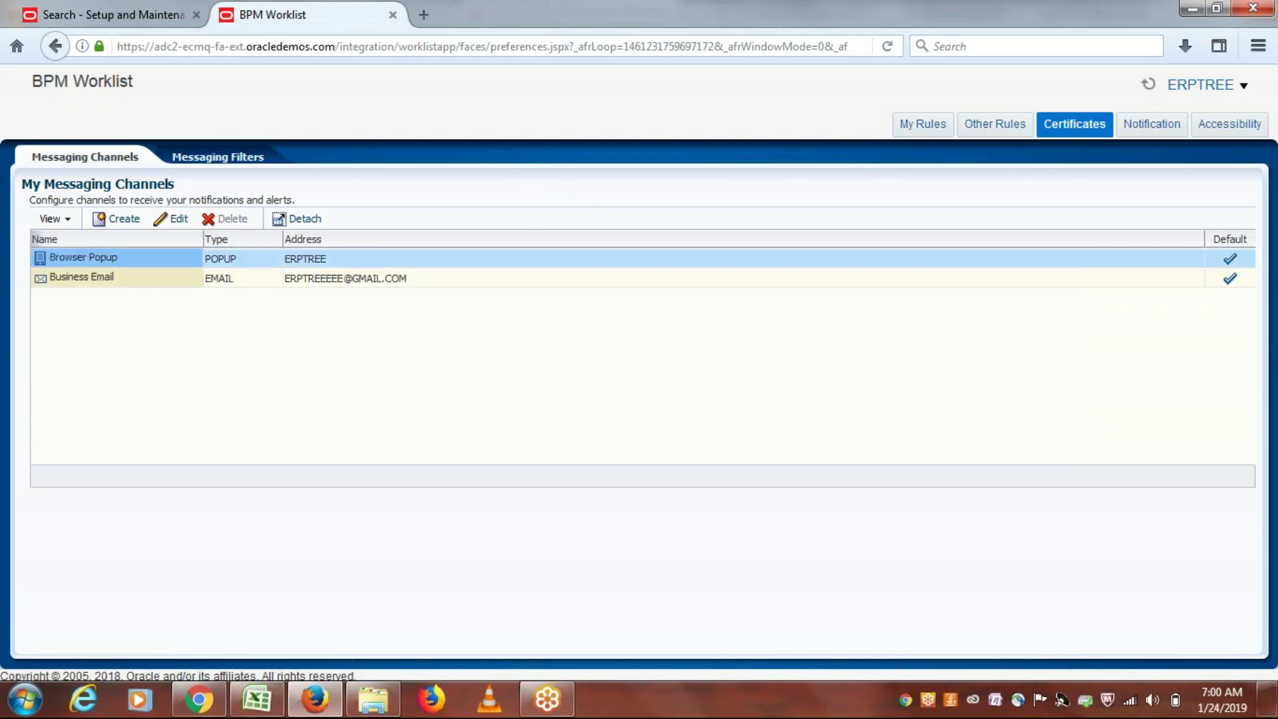
pyautogui.click(160, 285)
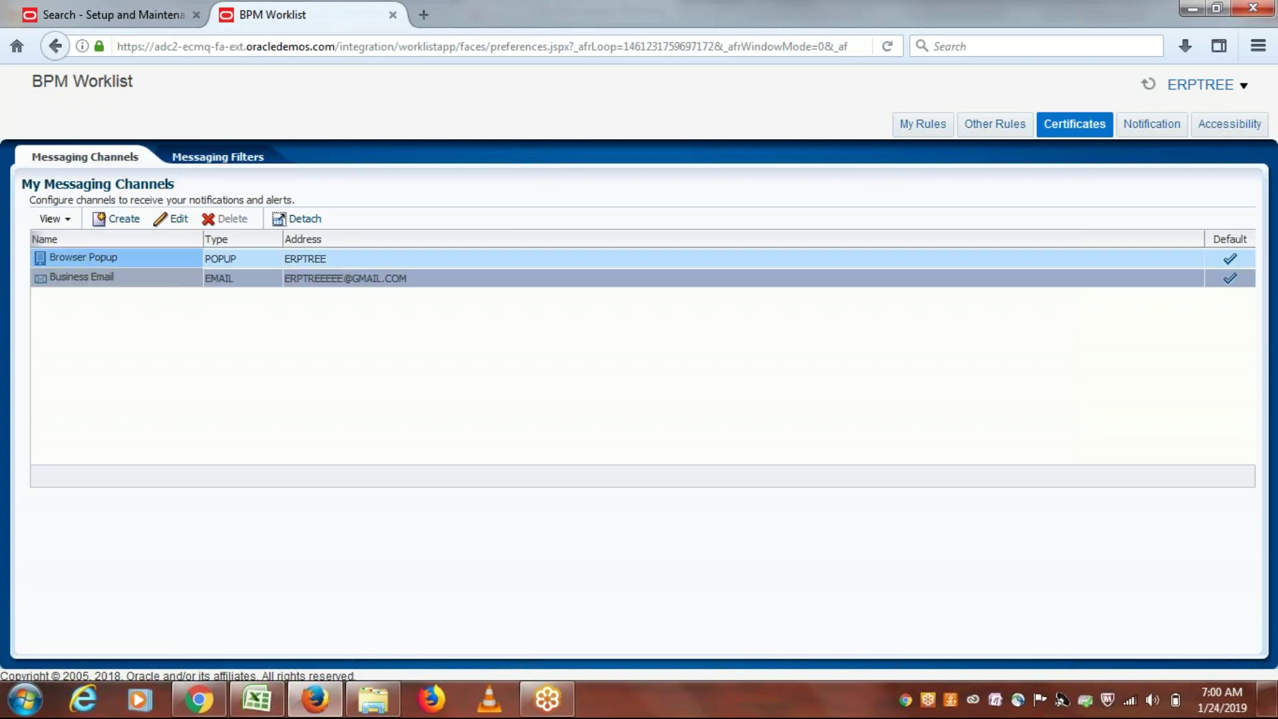
pyautogui.click(170, 219)
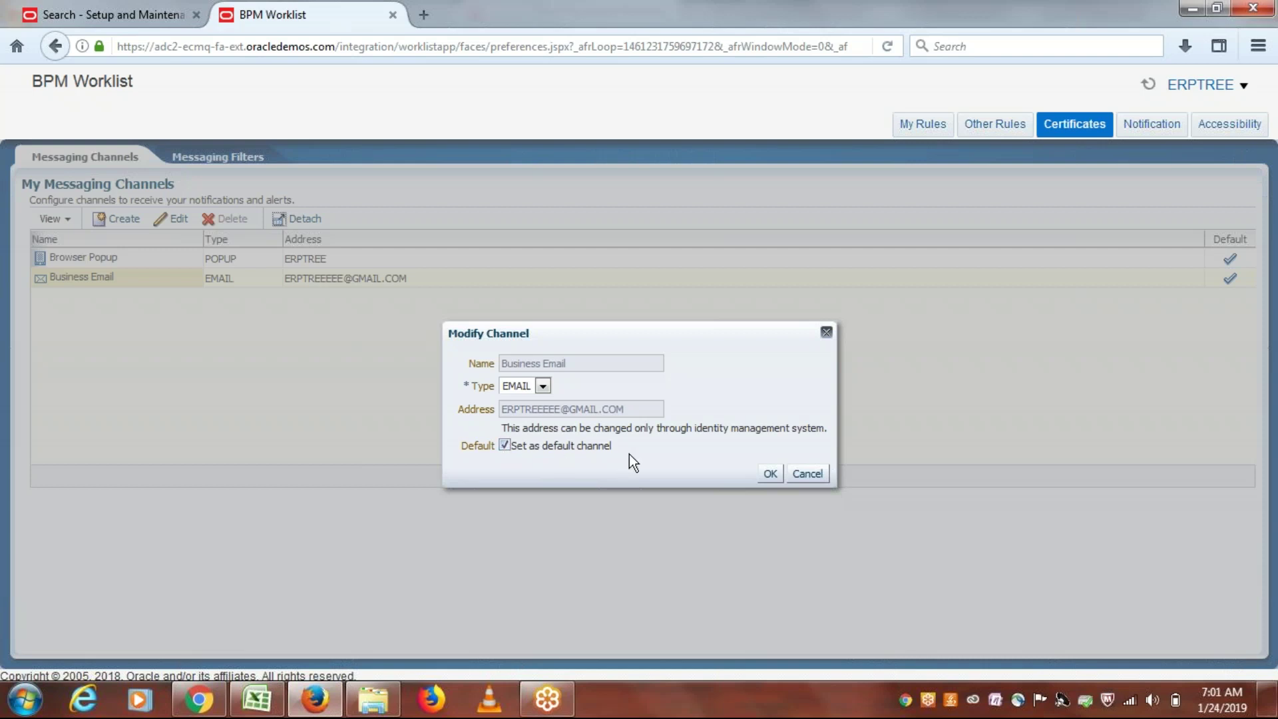
pyautogui.click(806, 473)
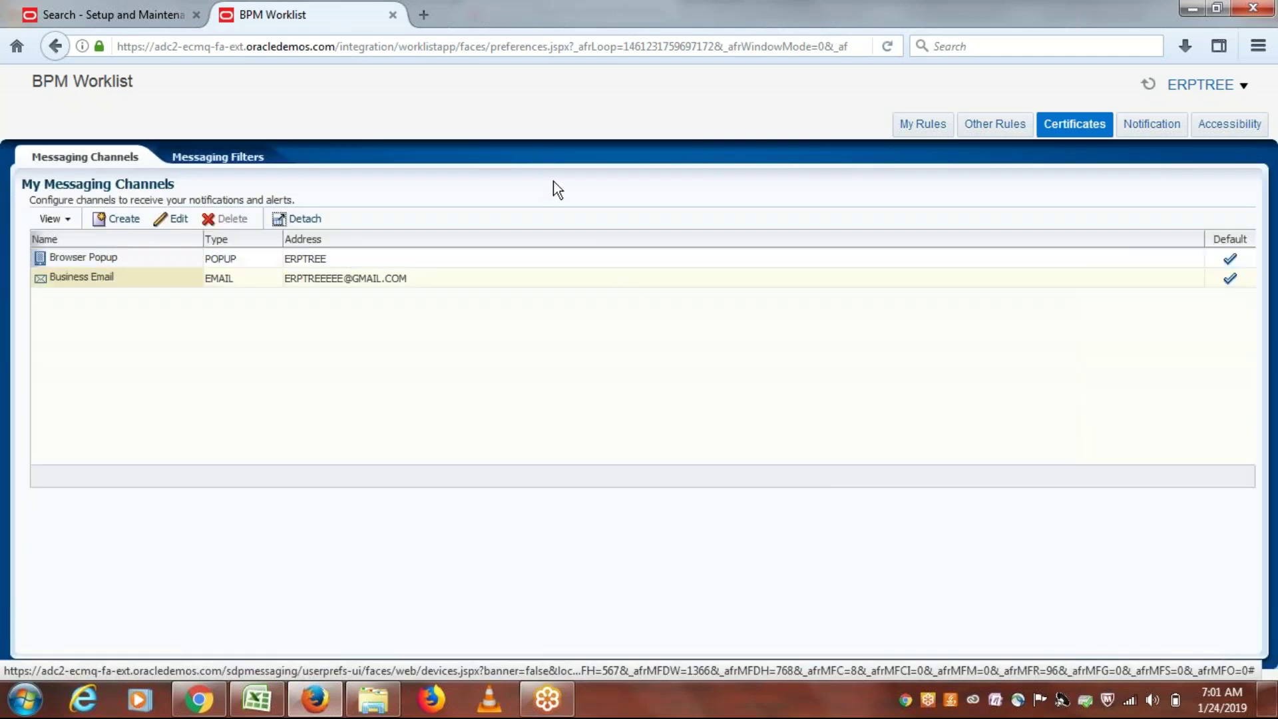
pyautogui.click(121, 280)
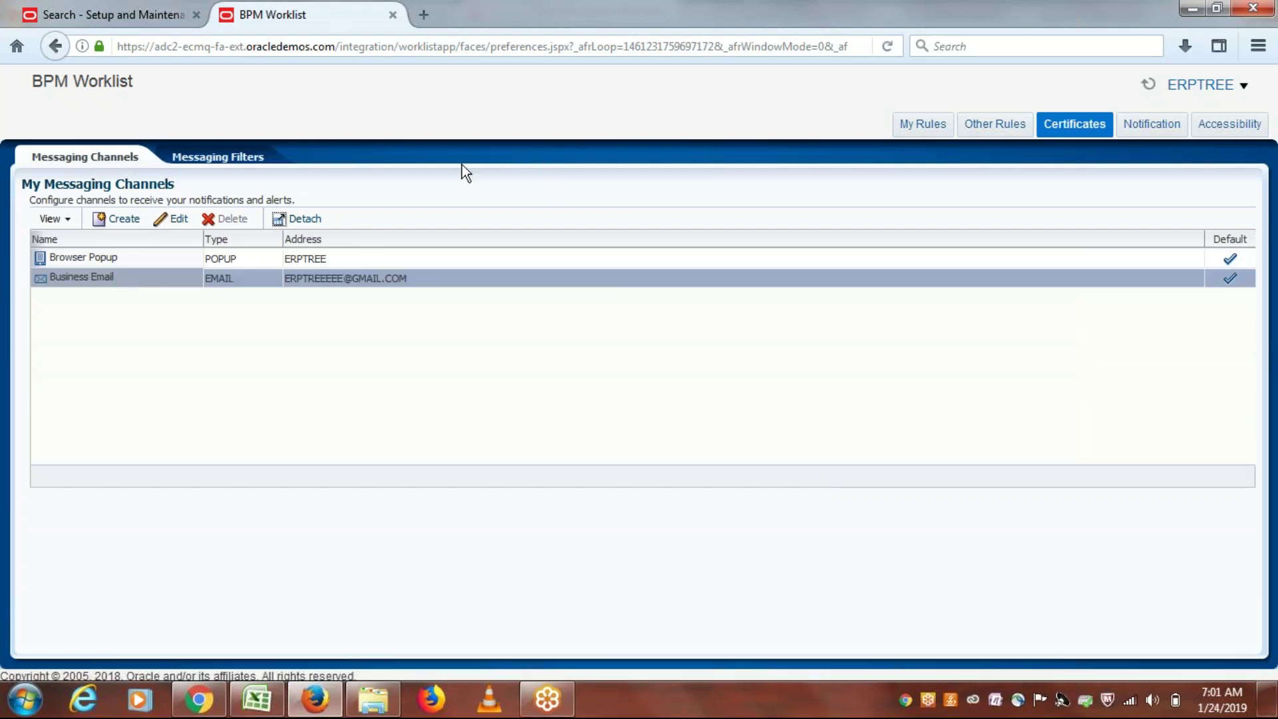
pyautogui.click(161, 218)
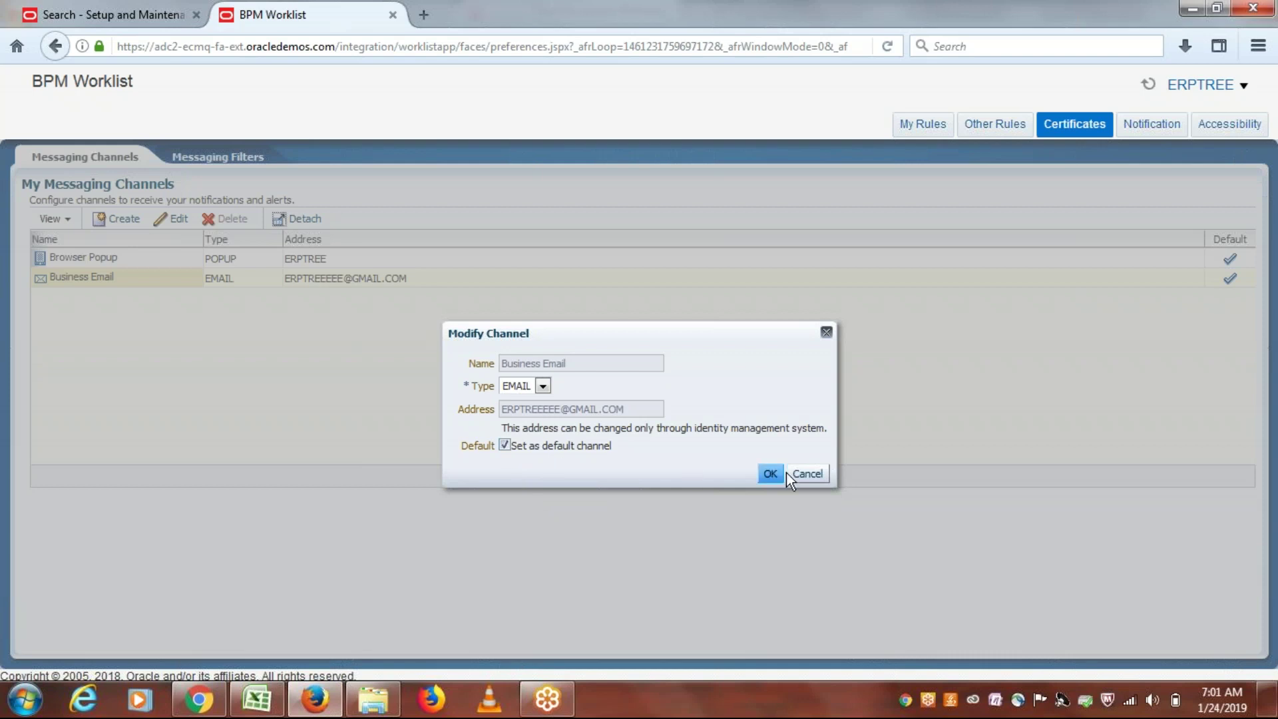
pyautogui.click(816, 481)
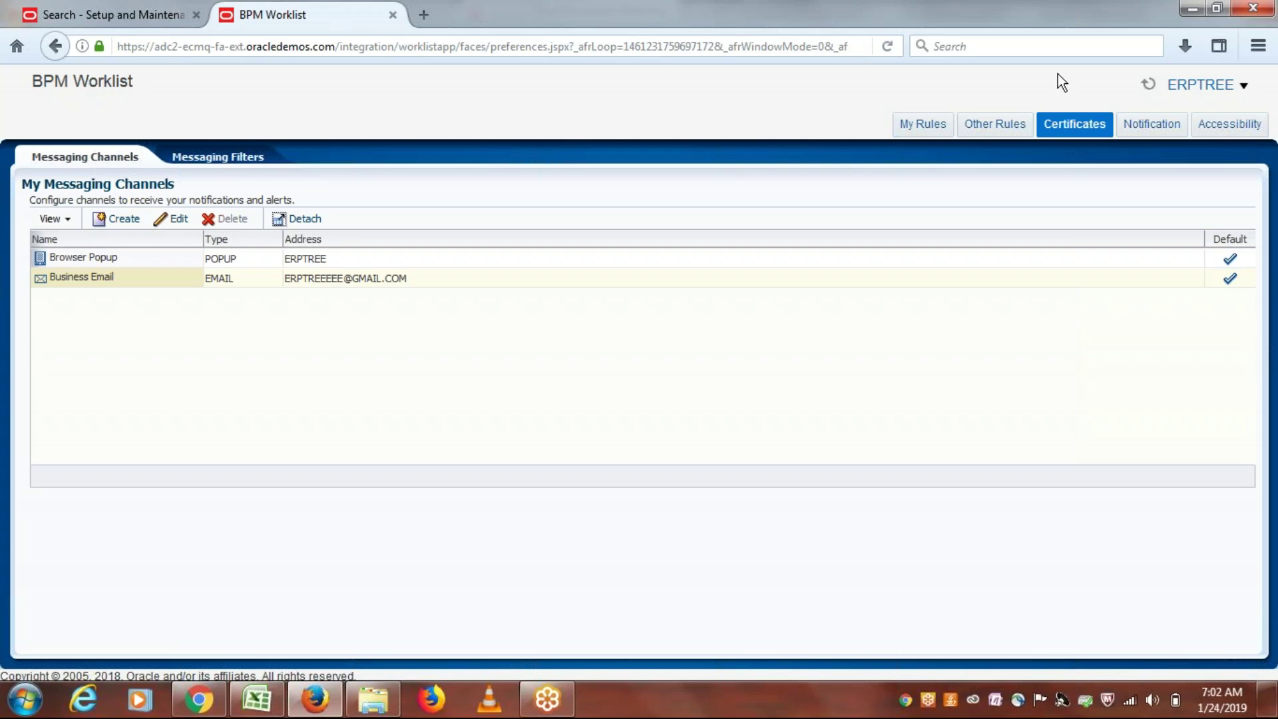
# Step: Leave the current setup search and reopen the Setup and Maintenance task Search page
pyautogui.click(126, 5)
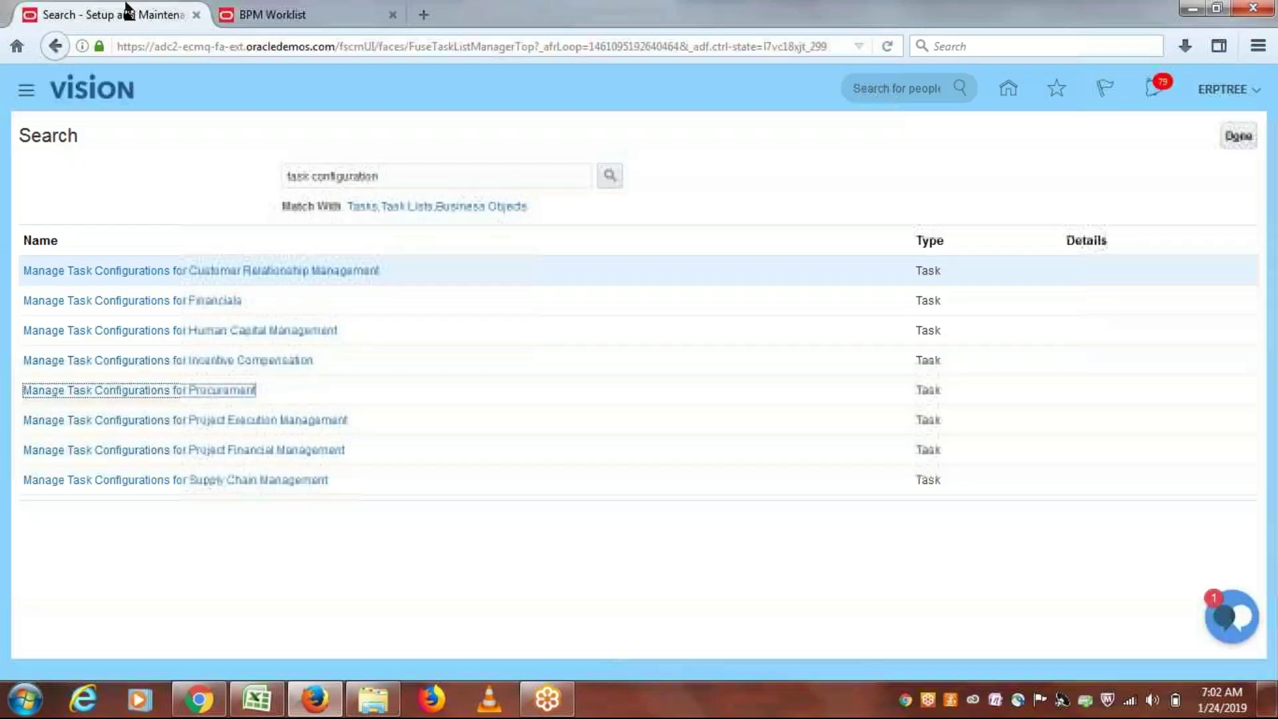
pyautogui.click(1238, 135)
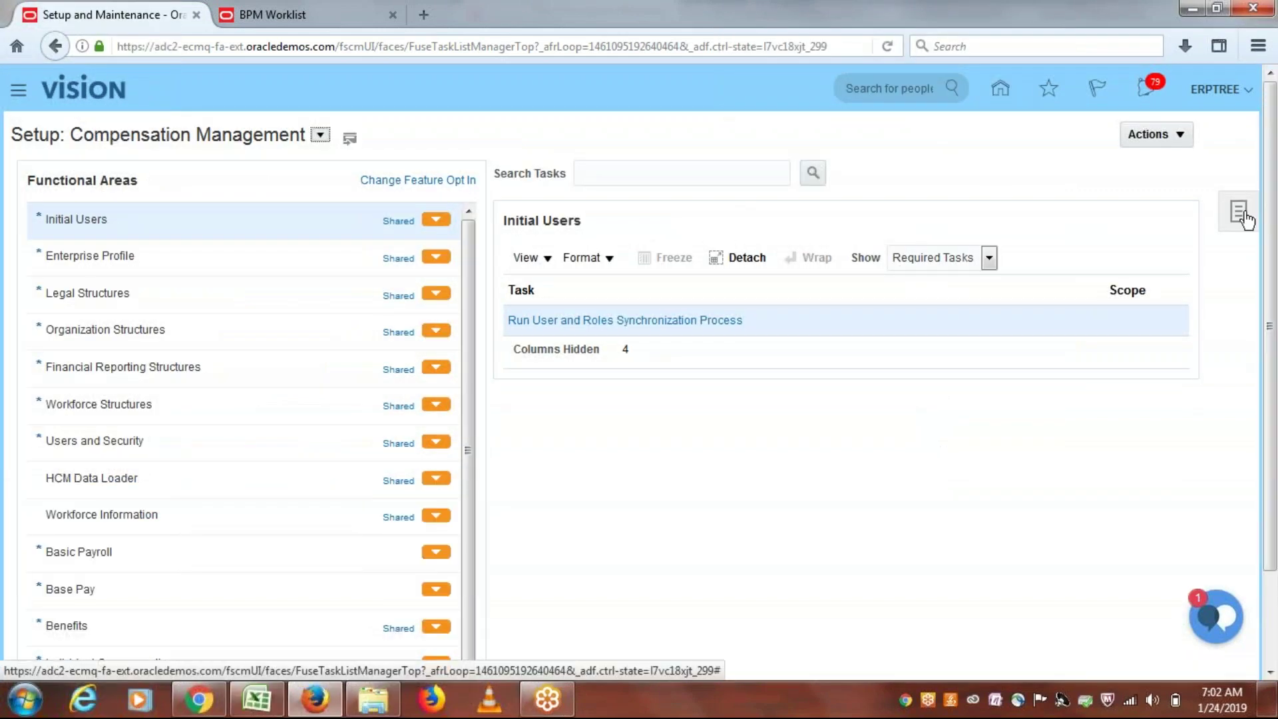
pyautogui.click(1241, 214)
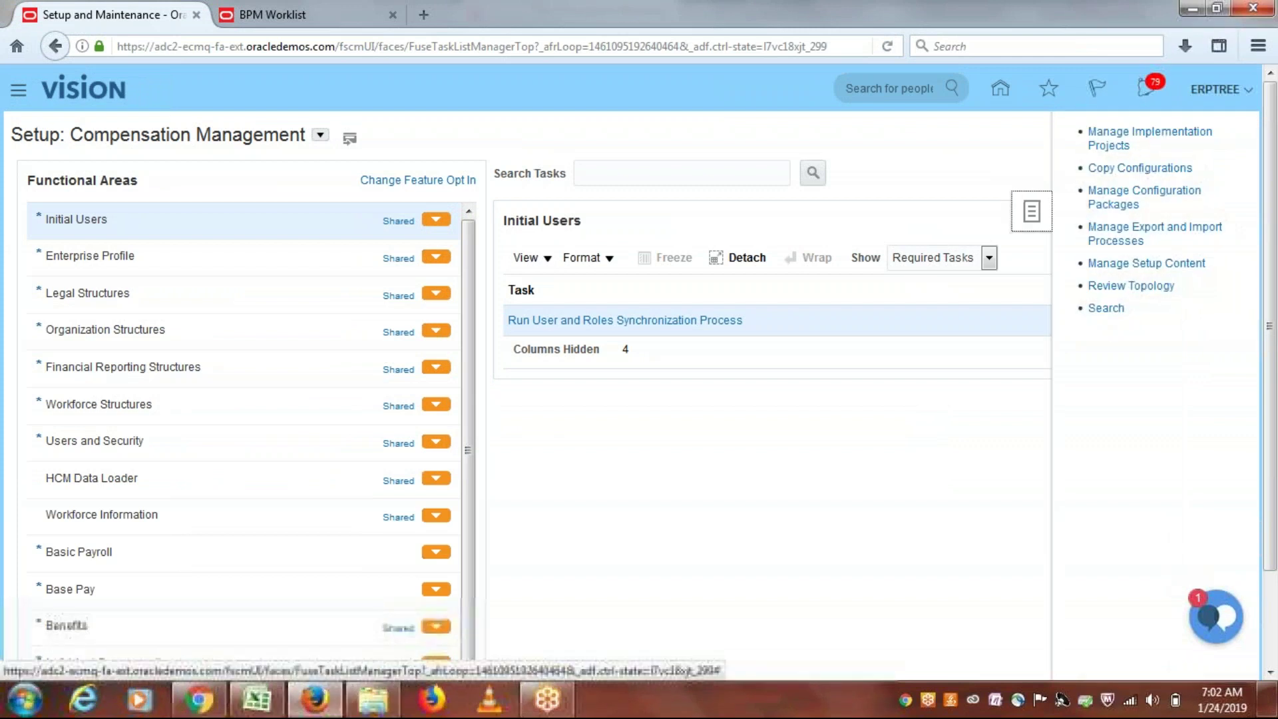
pyautogui.click(1105, 310)
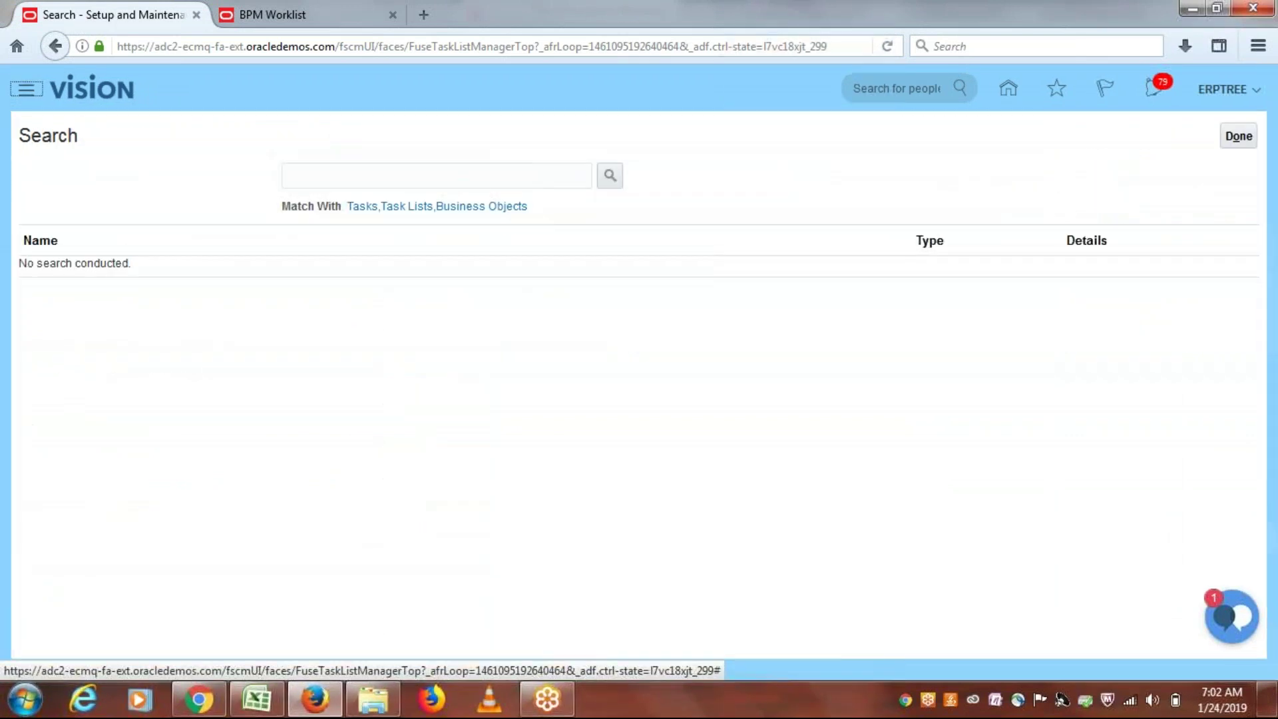
# Step: Search setup tasks for 'manage users' and open the Manage Users task
pyautogui.click(479, 177)
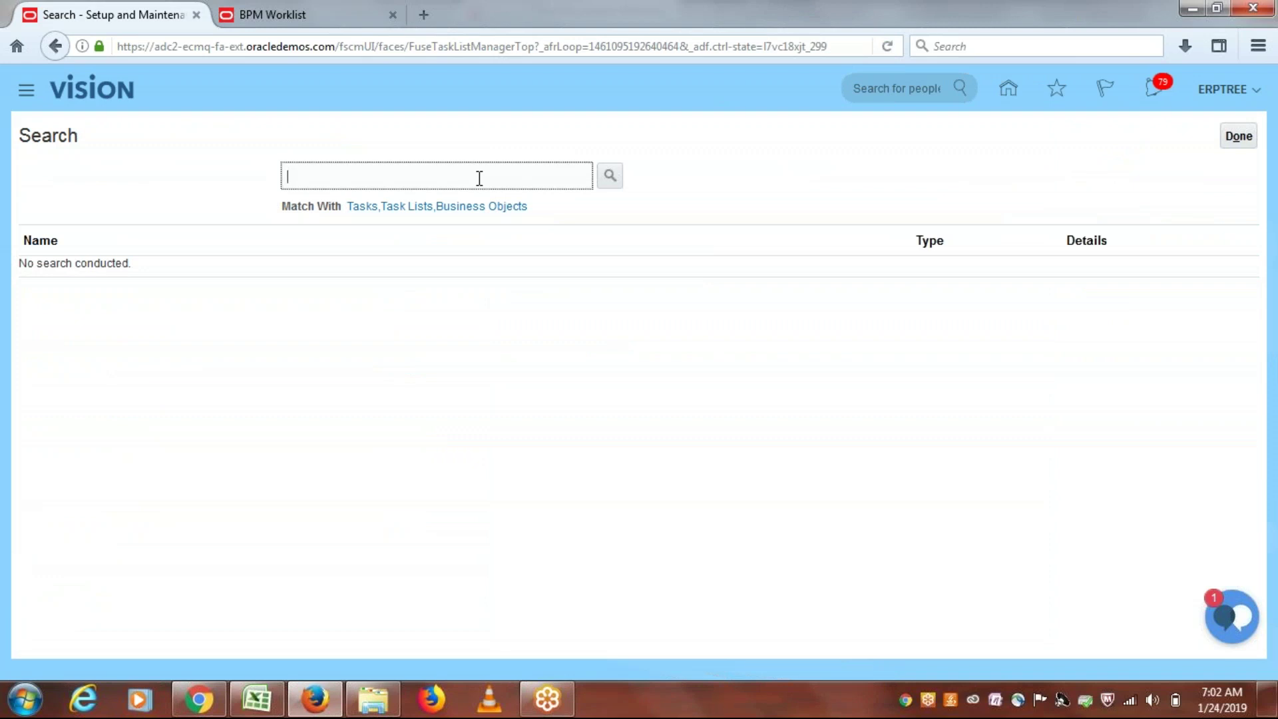
pyautogui.write('manage users')
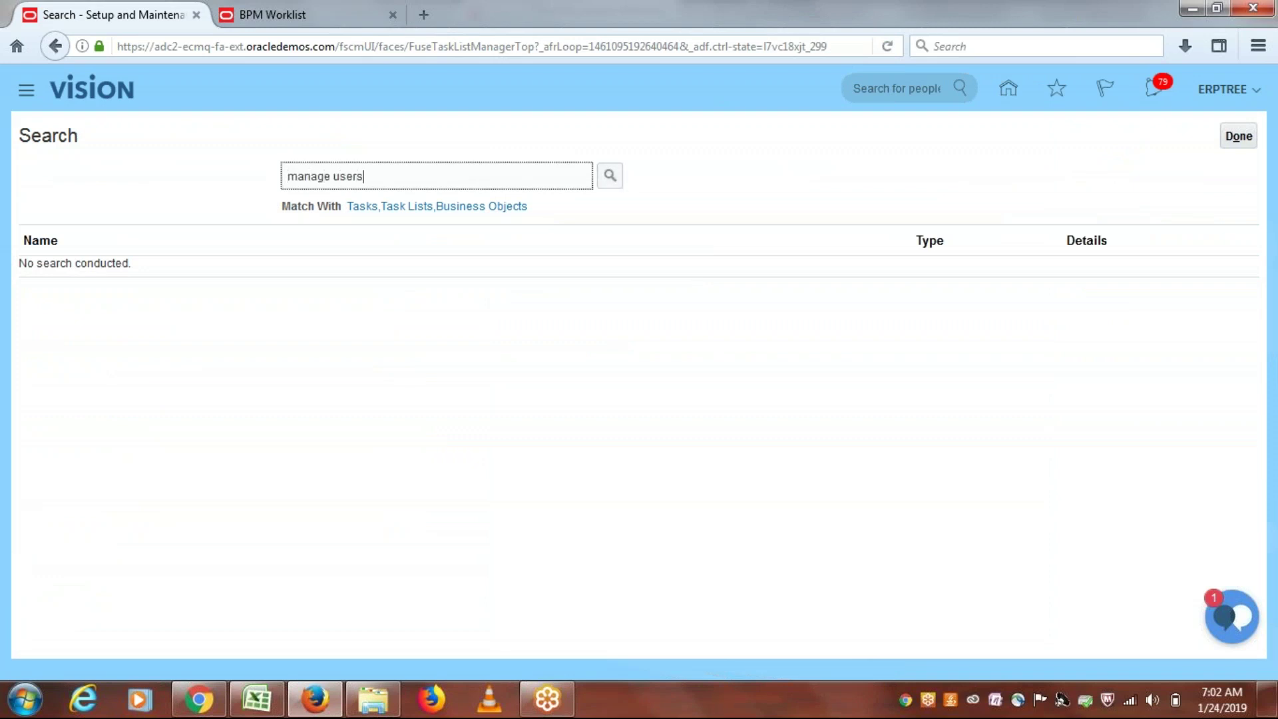
pyautogui.click(610, 176)
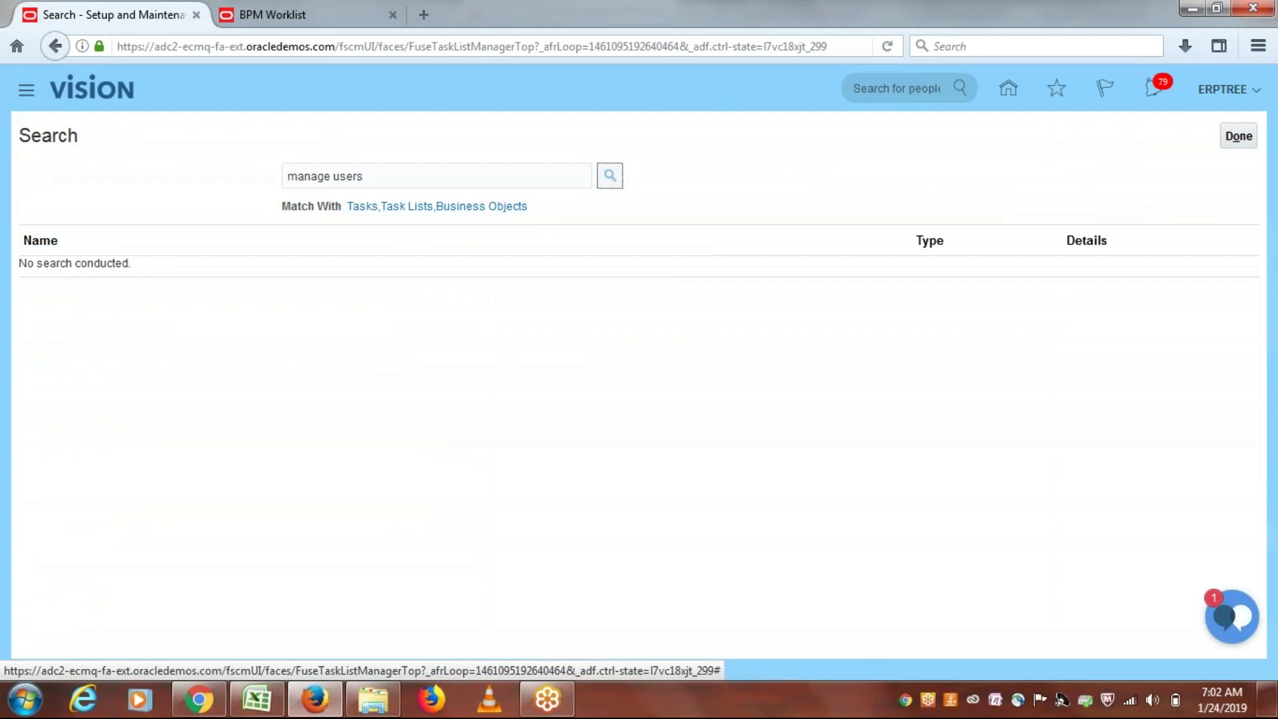
pyautogui.click(74, 271)
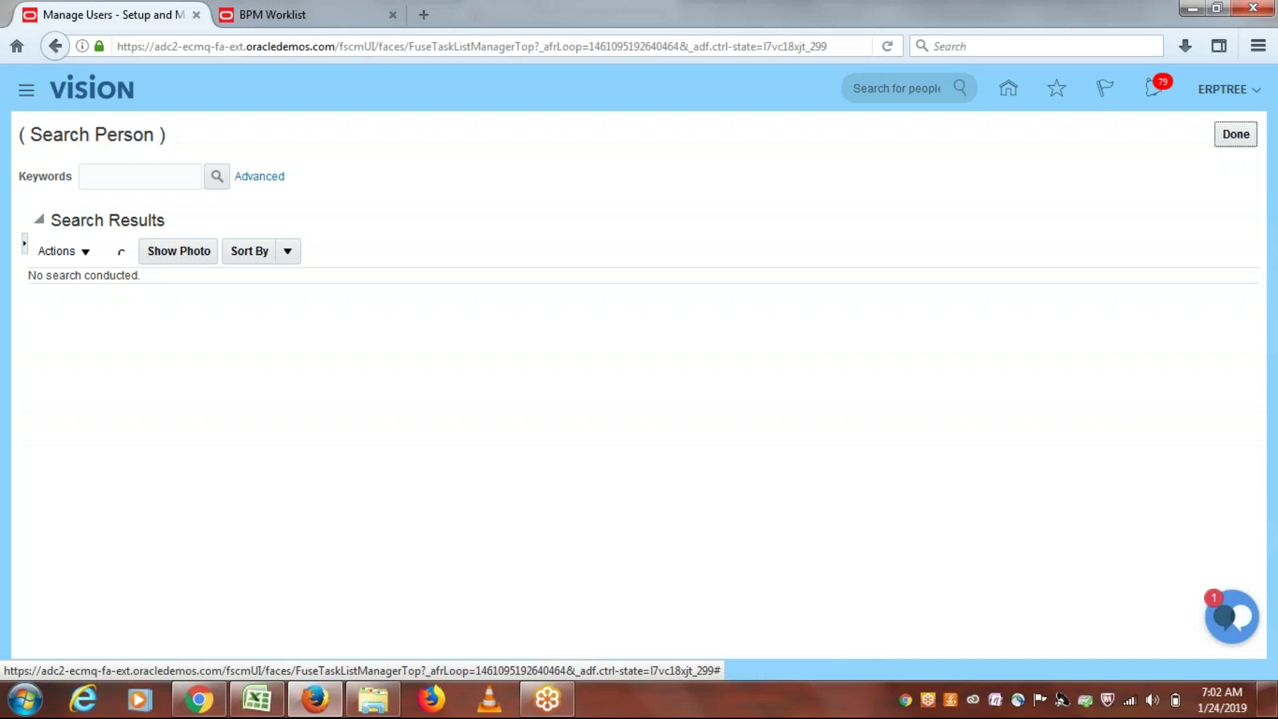
# Step: Start a new user and enter the person's last name and e-mail address
pyautogui.click(120, 254)
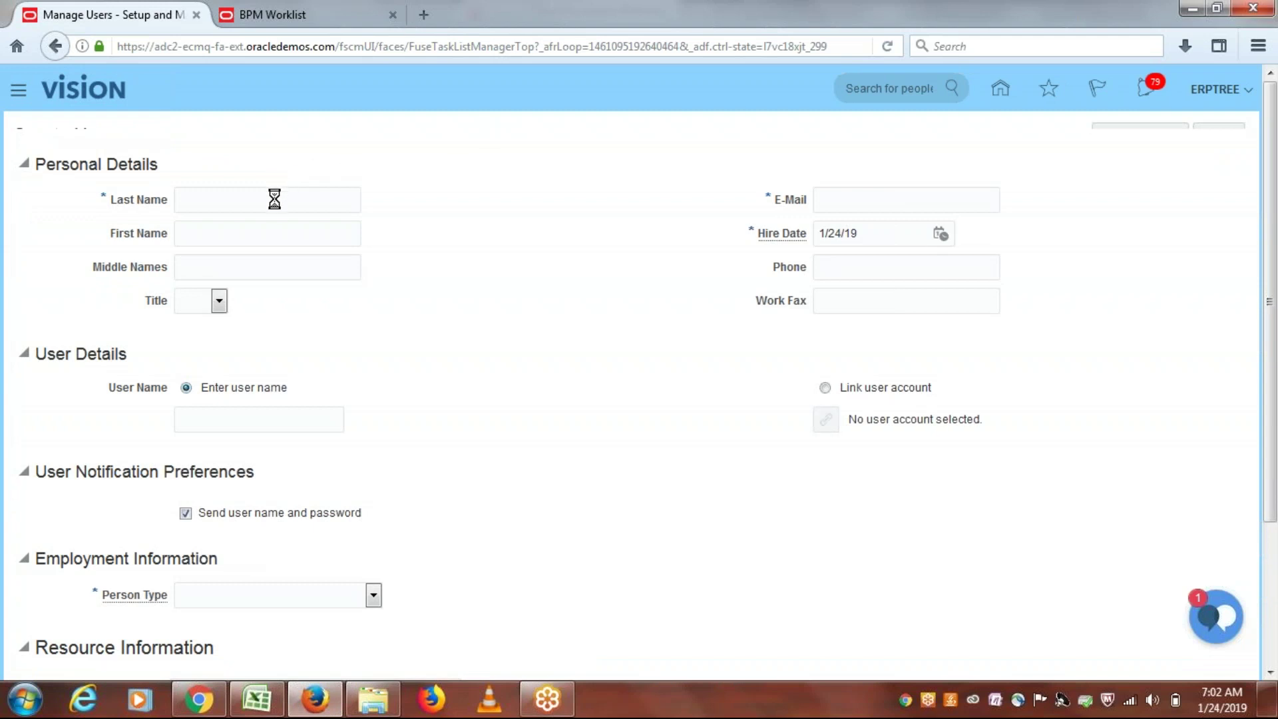
pyautogui.click(260, 217)
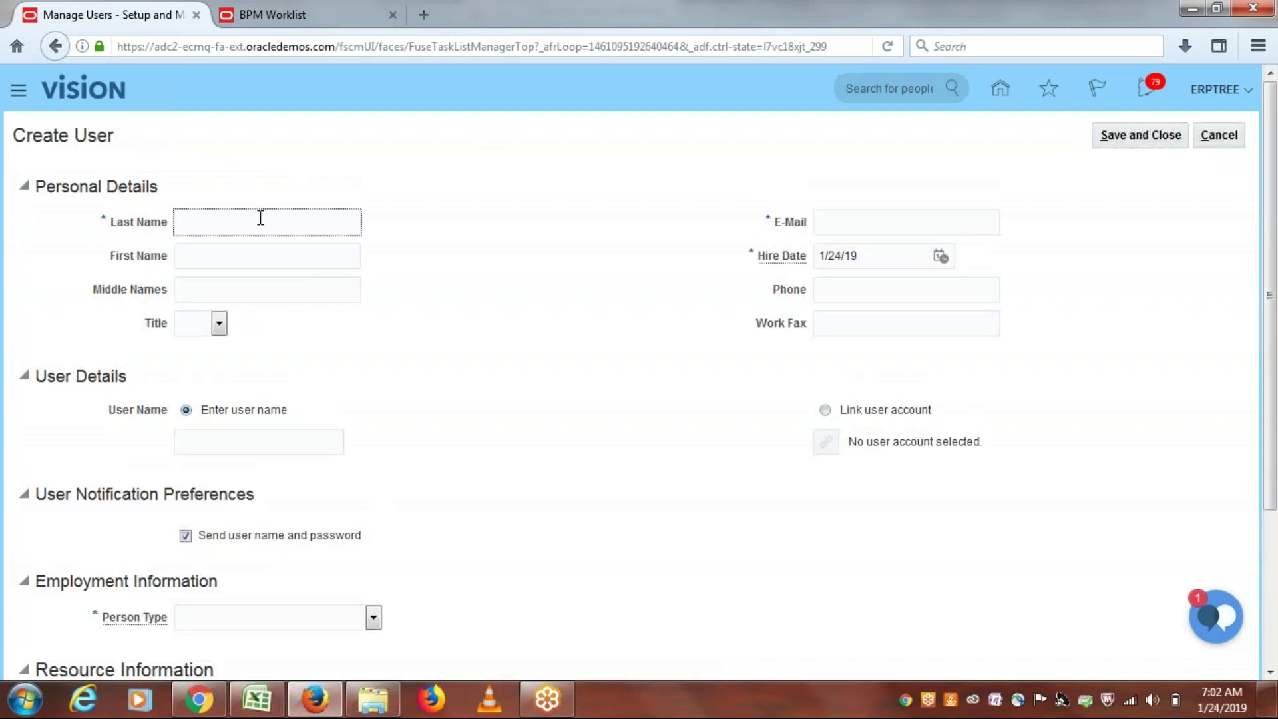
pyautogui.write('LAXMAN')
pyautogui.click(857, 219)
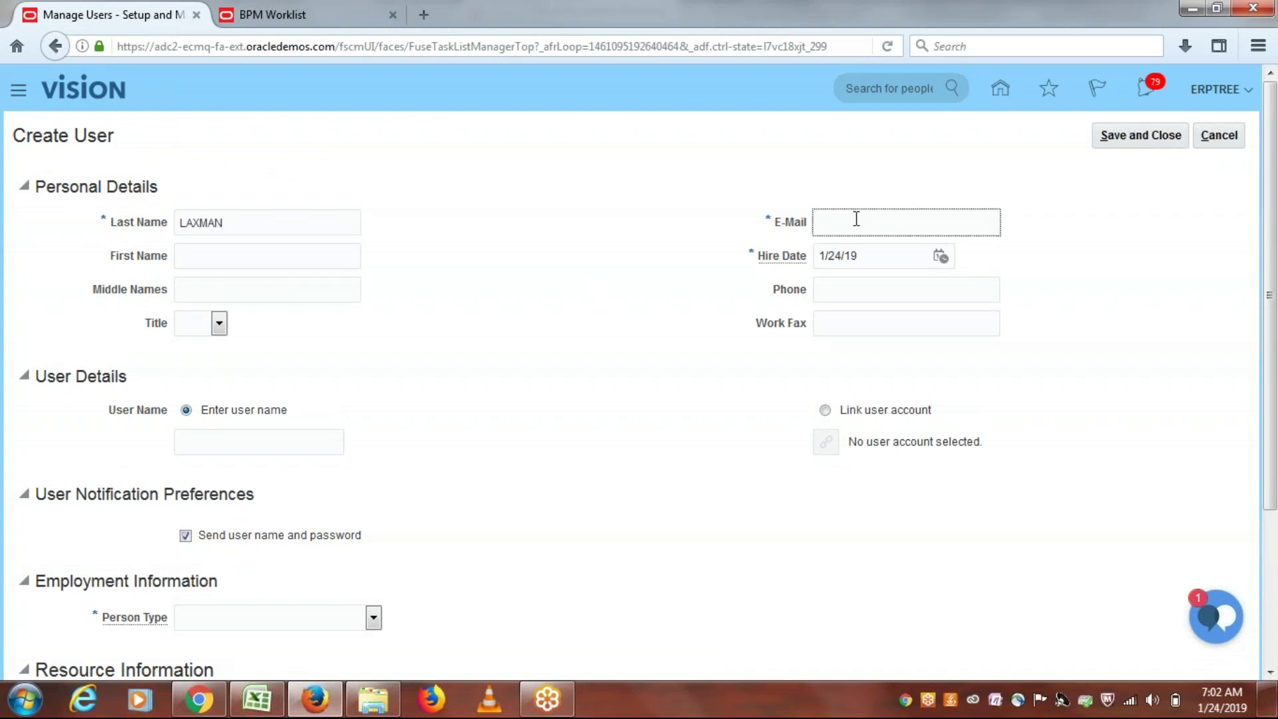
pyautogui.click(695, 341)
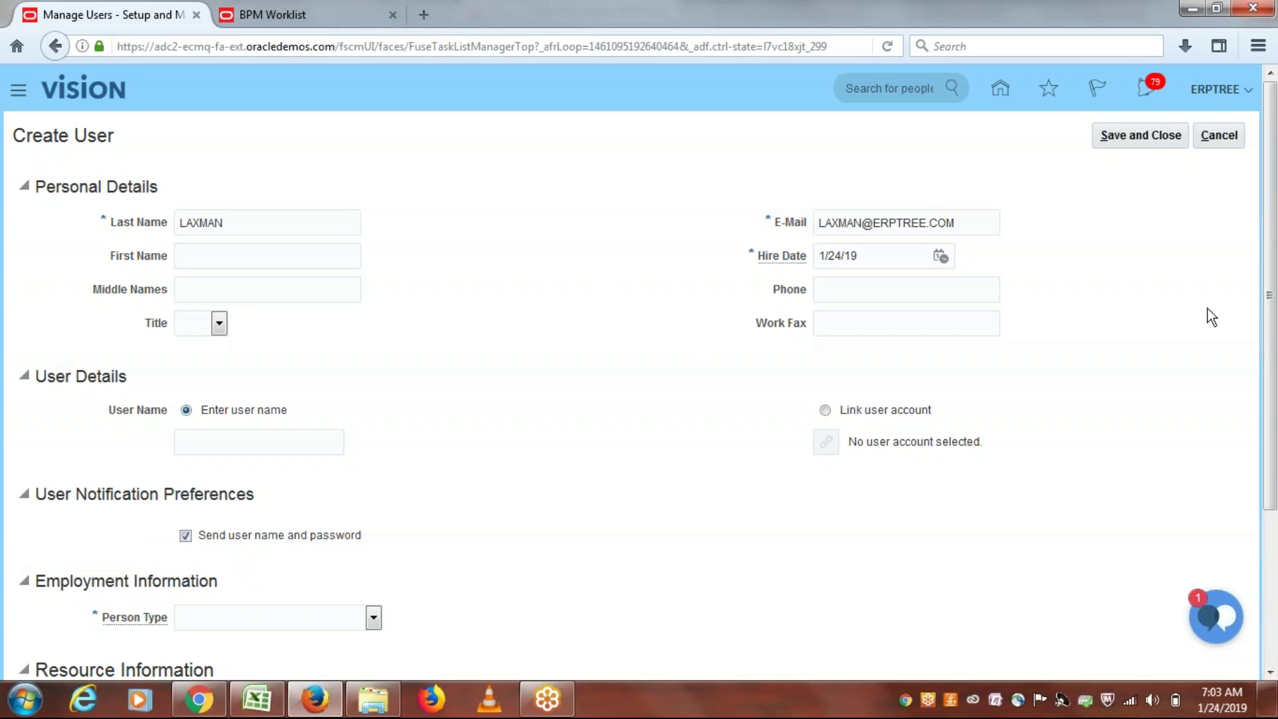
# Step: Enter the login user name and turn off sending the user name and password
pyautogui.scroll(-1, 1269, 299)
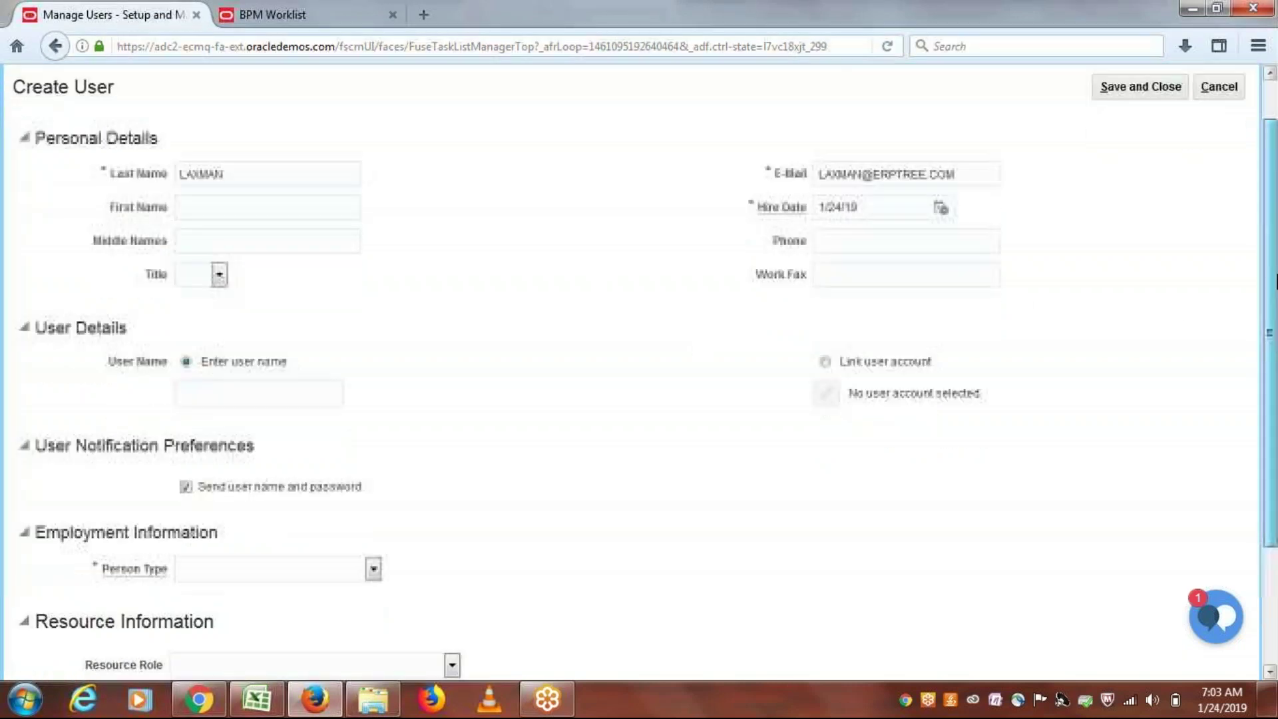
pyautogui.click(246, 391)
pyautogui.write('LAXMAN')
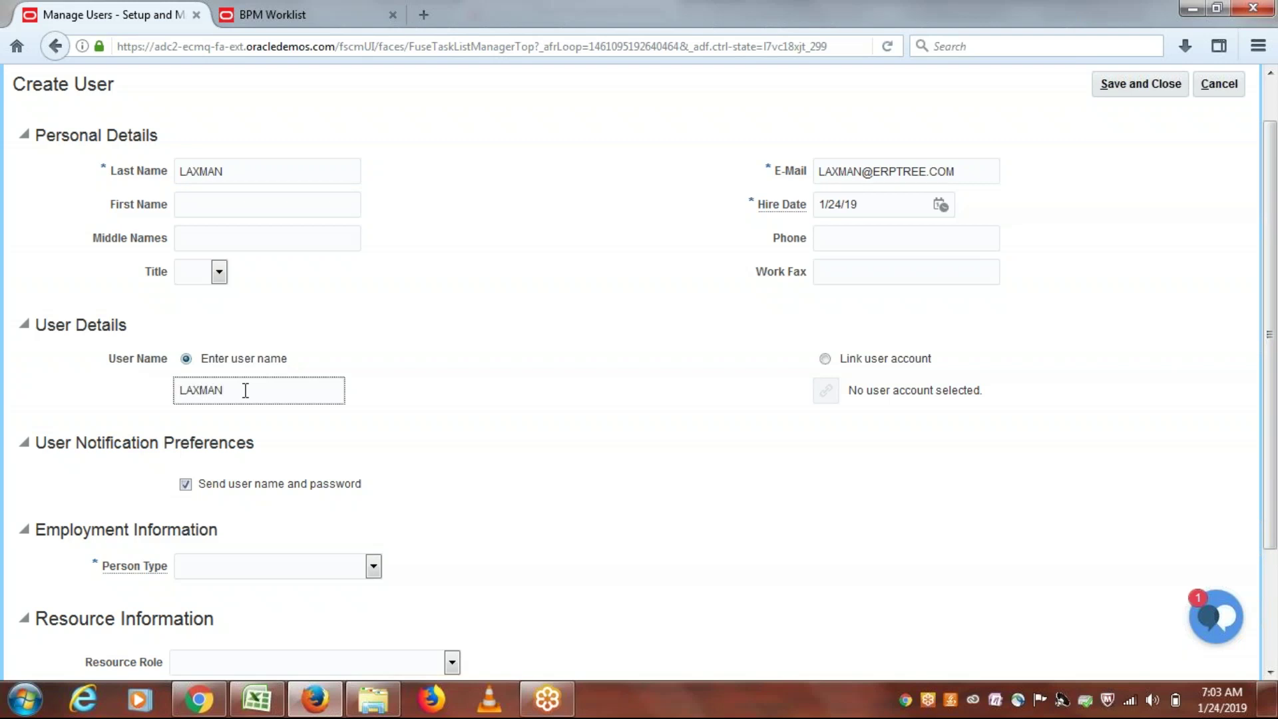
pyautogui.click(187, 489)
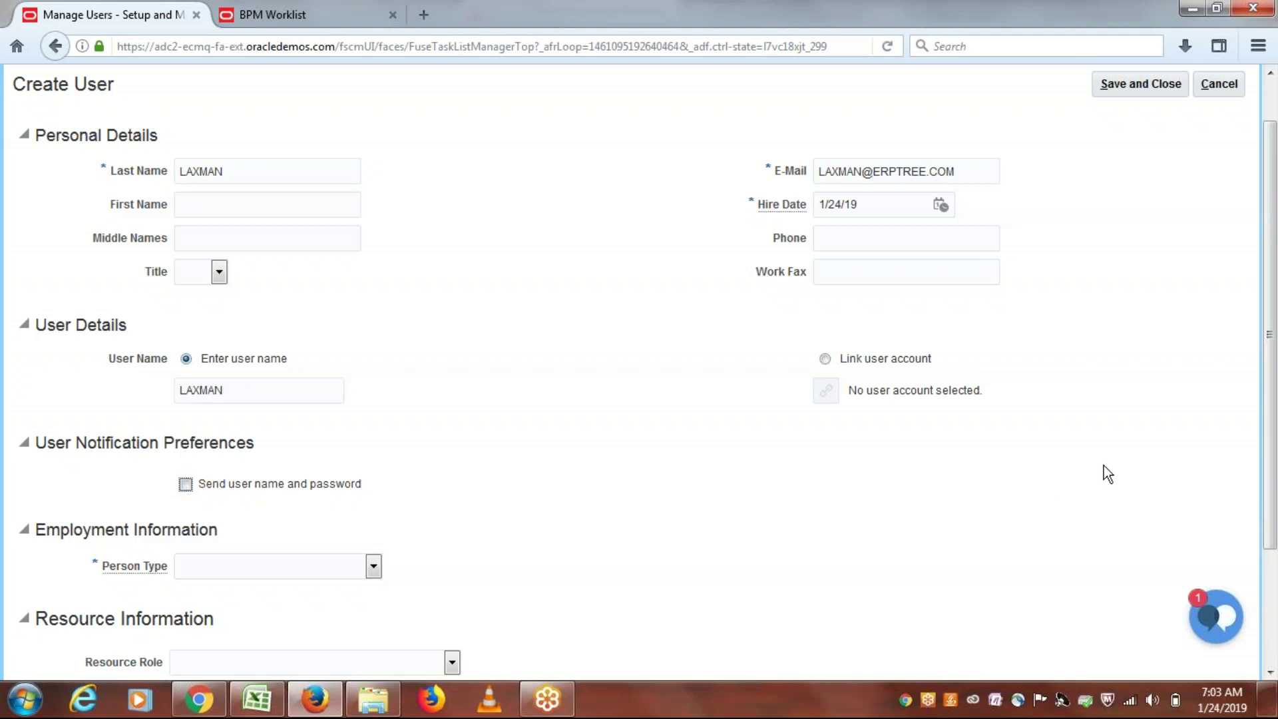
# Step: Set person type Employee, legal employer ERPTREE USA Legal Entity and business unit ERPTREE US Business Unit
pyautogui.scroll(-2, 1276, 446)
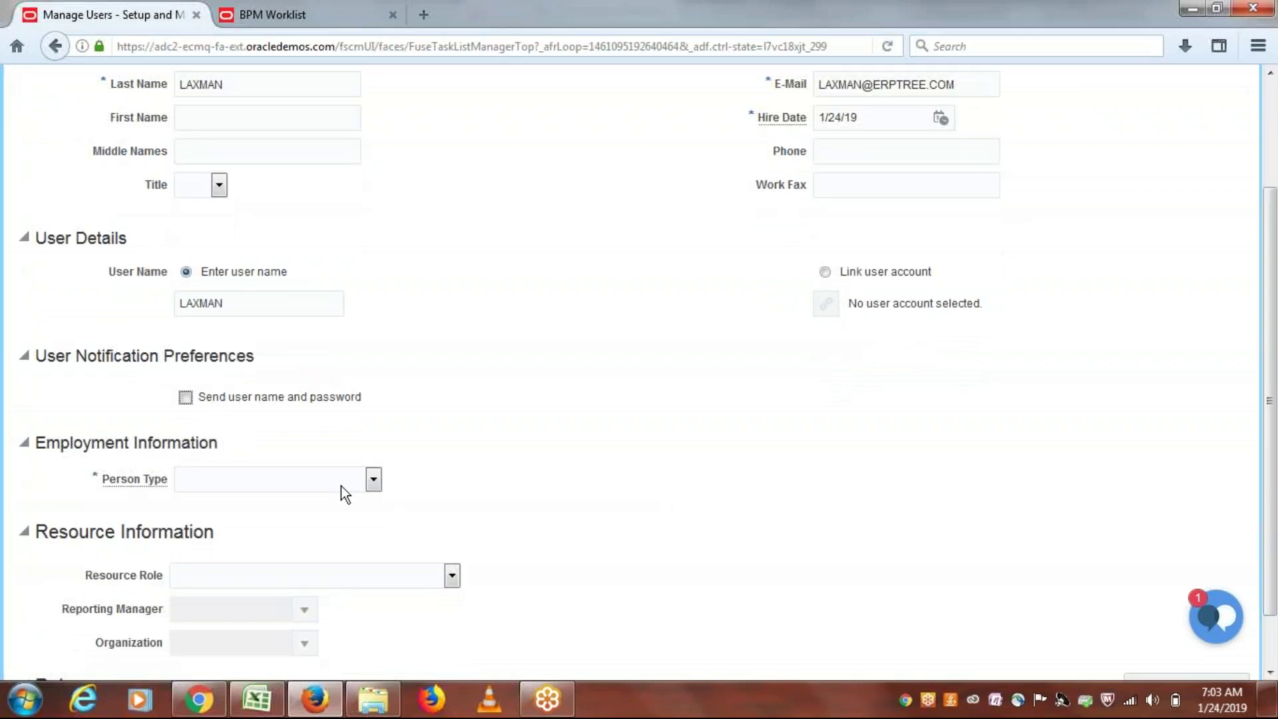
pyautogui.click(374, 479)
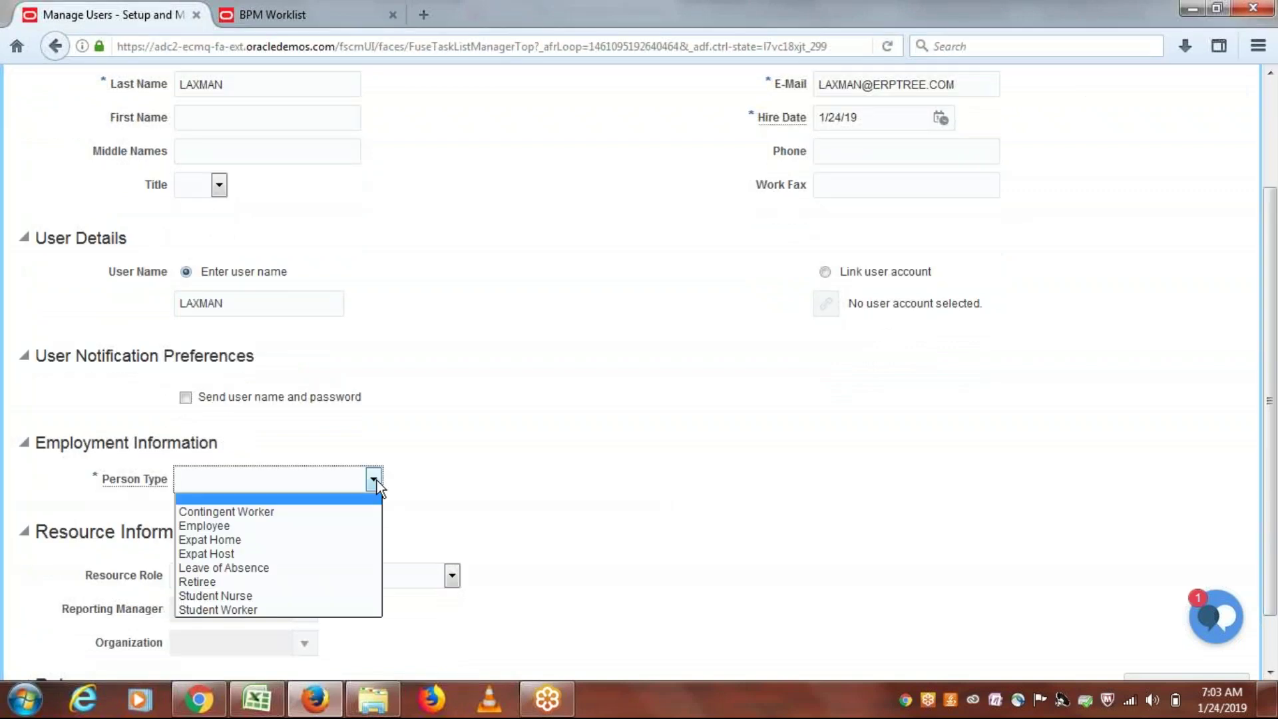
pyautogui.click(273, 525)
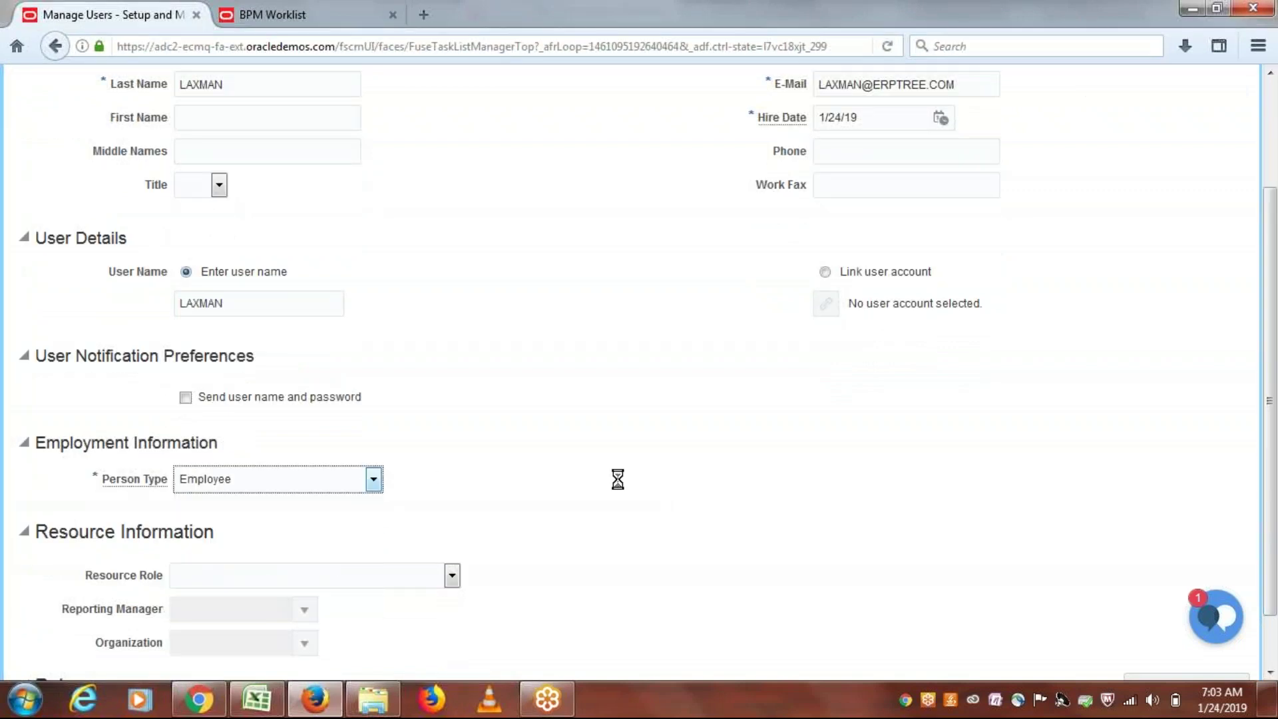
pyautogui.click(251, 511)
pyautogui.write('ERPTREE')
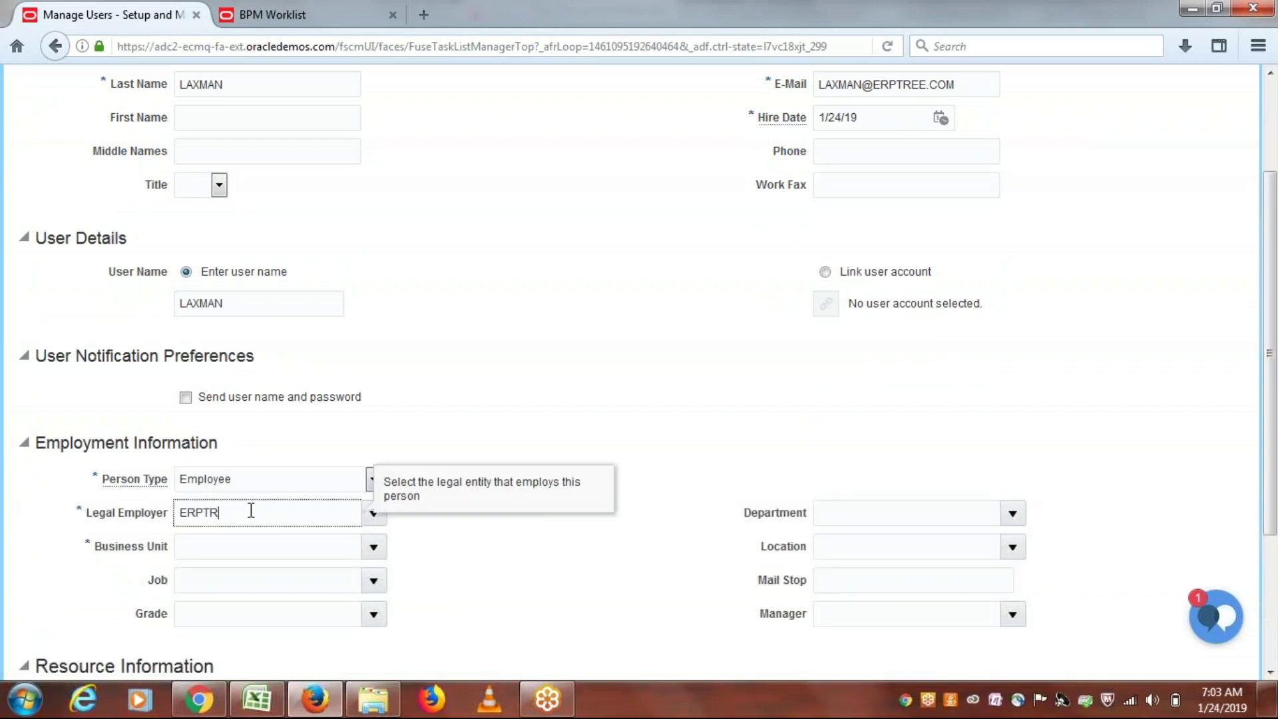
pyautogui.press('Tab')
pyautogui.write('ERPTREE')
pyautogui.press('Tab')
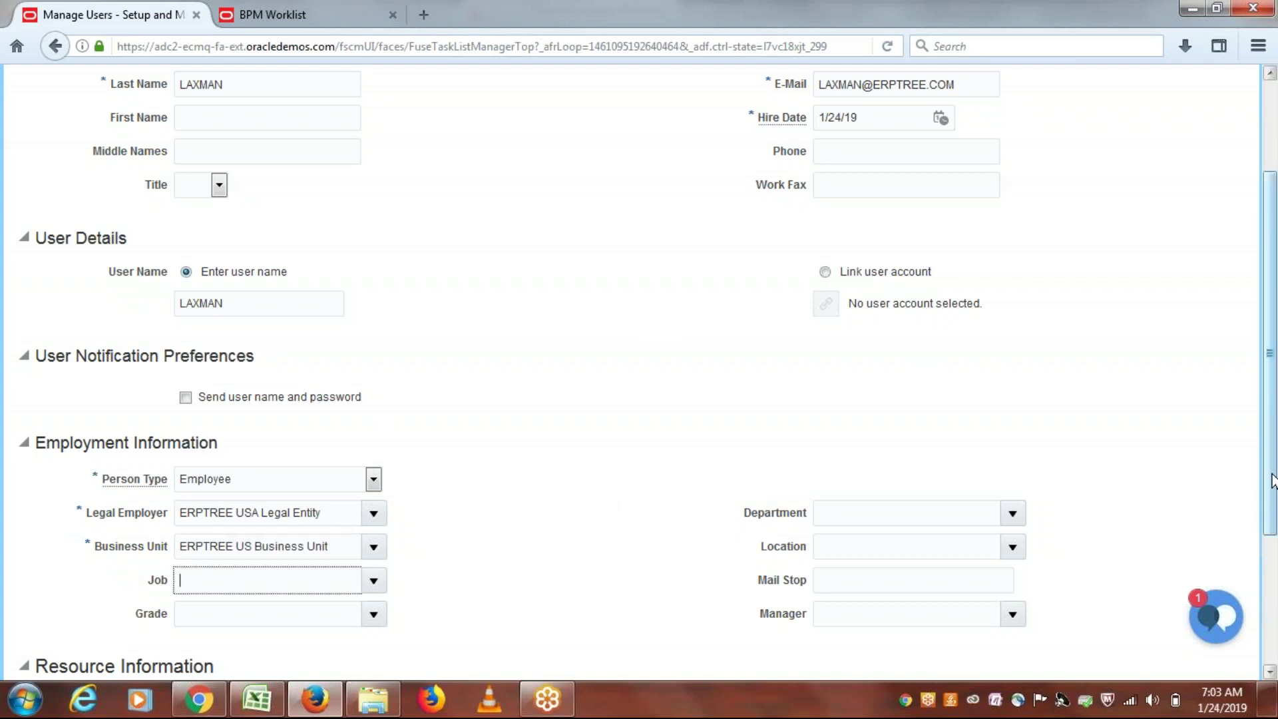
pyautogui.scroll(2, 1273, 409)
pyautogui.scroll(2, 1273, 365)
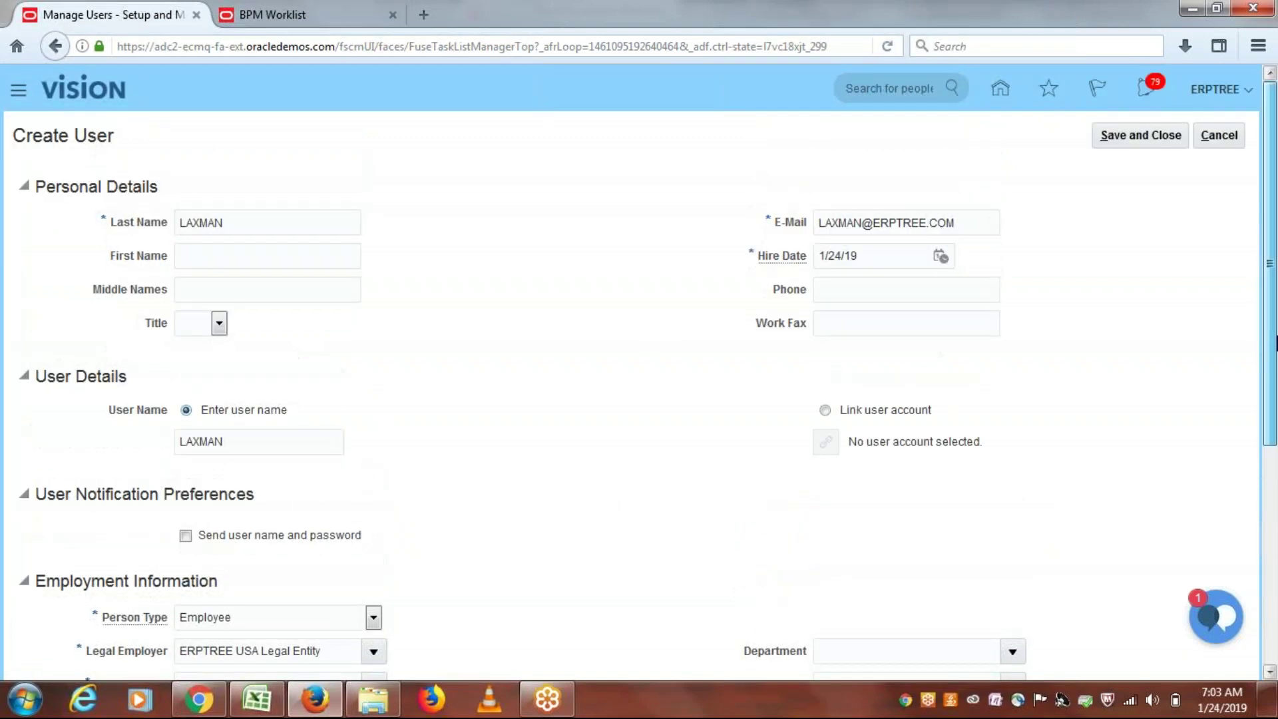
# Step: Save the new user, appending 'ERP' to the user name after the duplicate-name error
pyautogui.click(1128, 138)
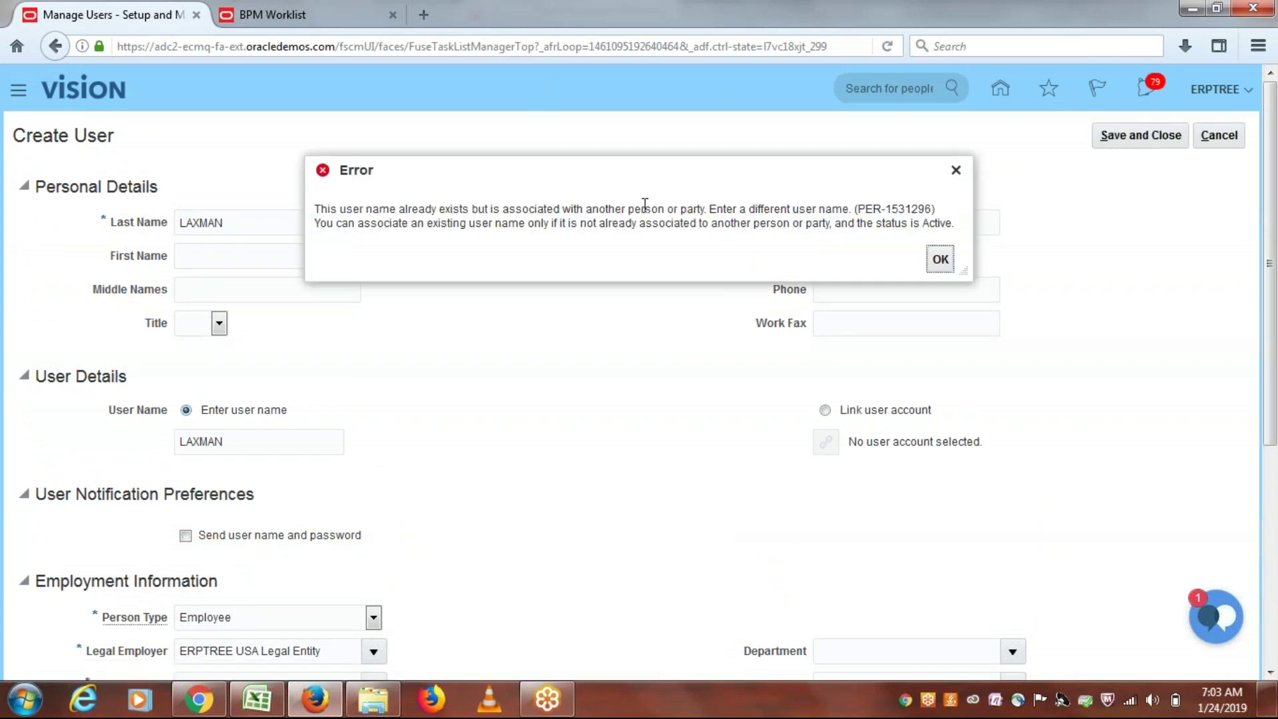
pyautogui.click(940, 259)
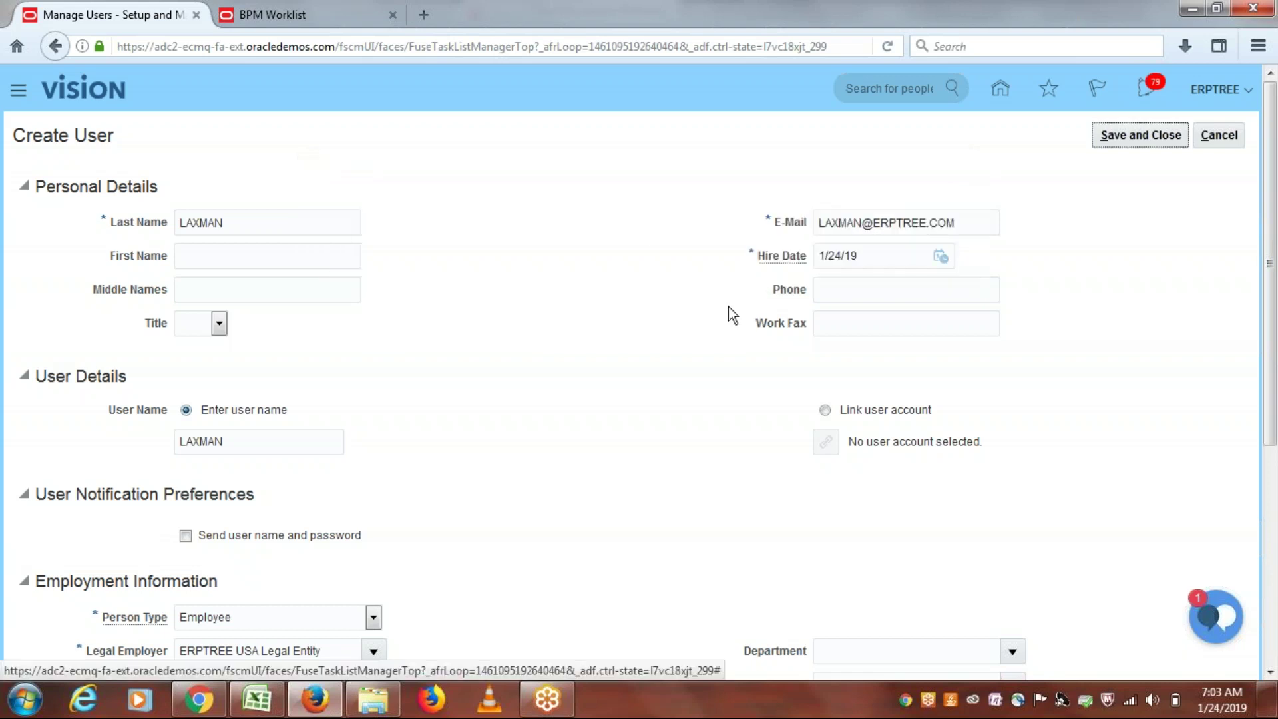
pyautogui.click(255, 442)
pyautogui.write('ERP')
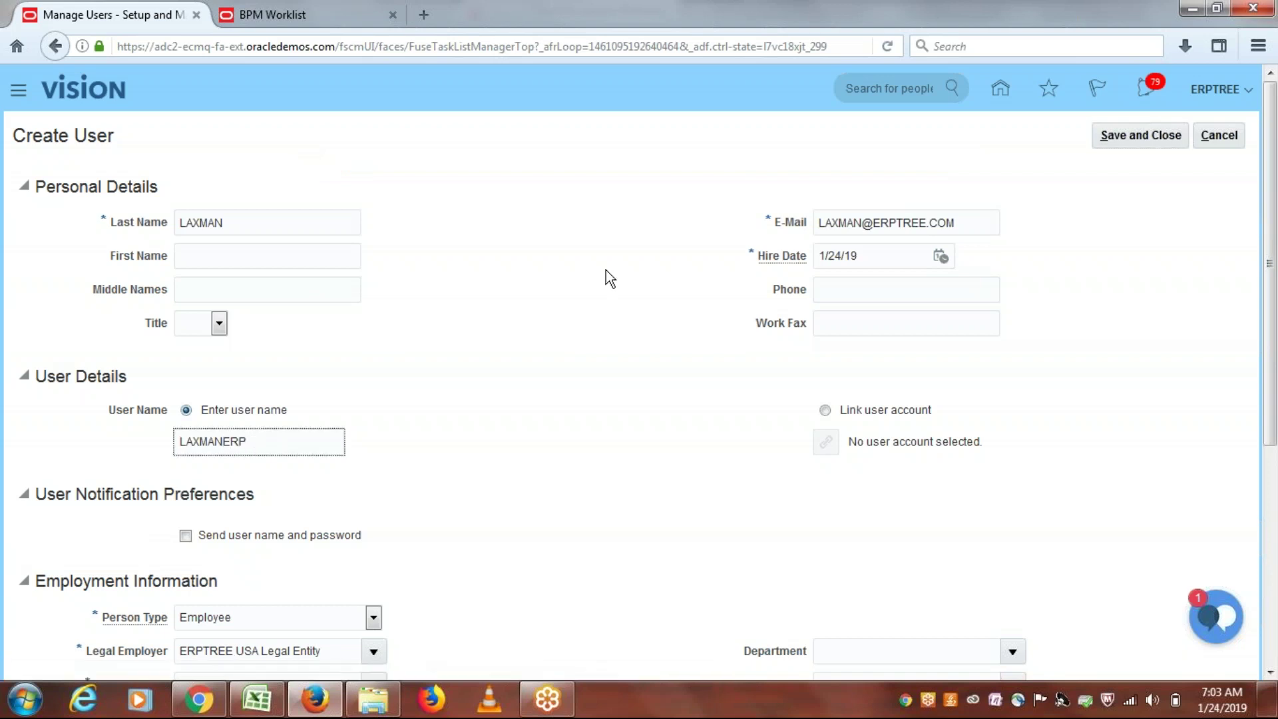
pyautogui.click(1152, 134)
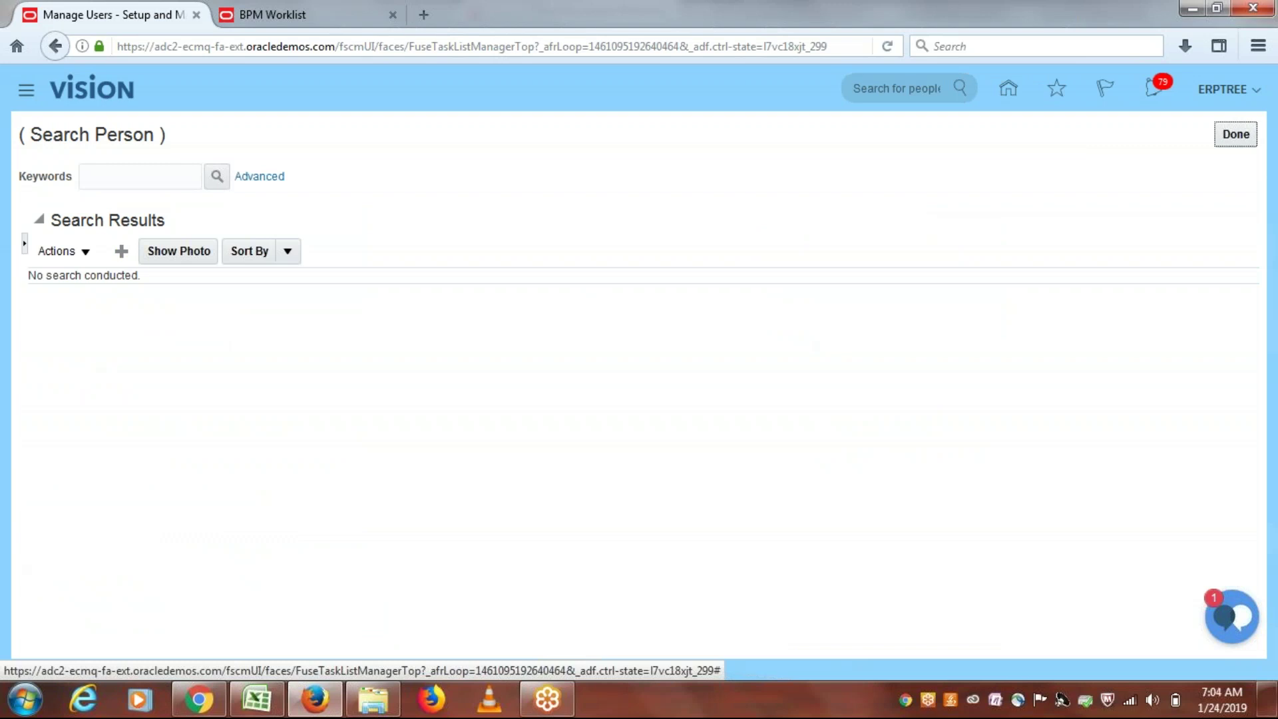
# Step: Close the Search Person and task Search pages, then switch to the Class Discussions Sheet workbook
pyautogui.click(1235, 134)
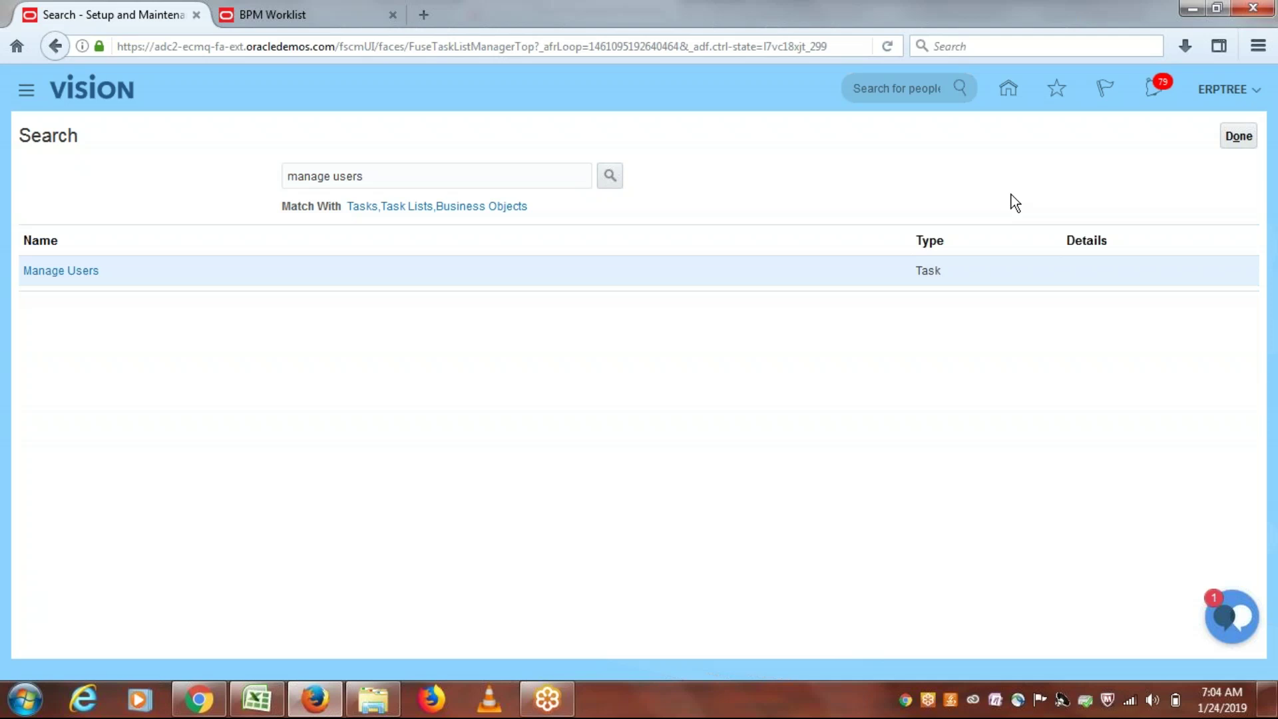
pyautogui.click(1249, 142)
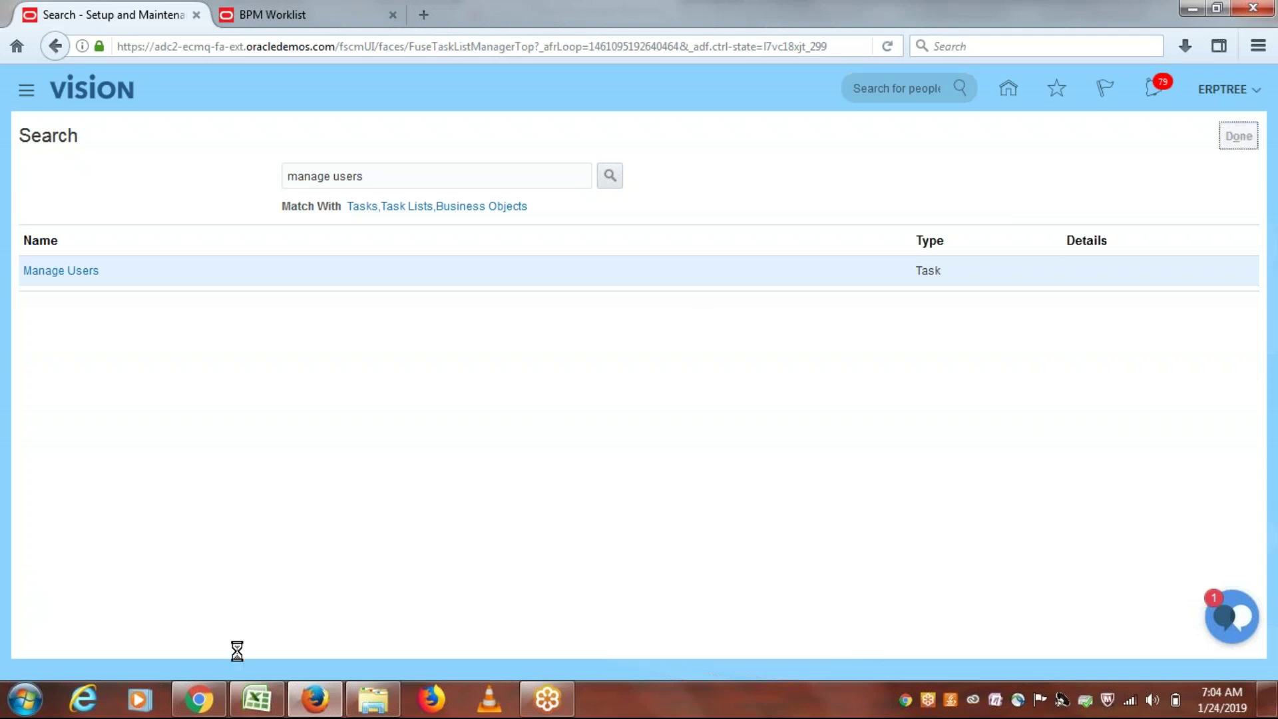
pyautogui.click(257, 700)
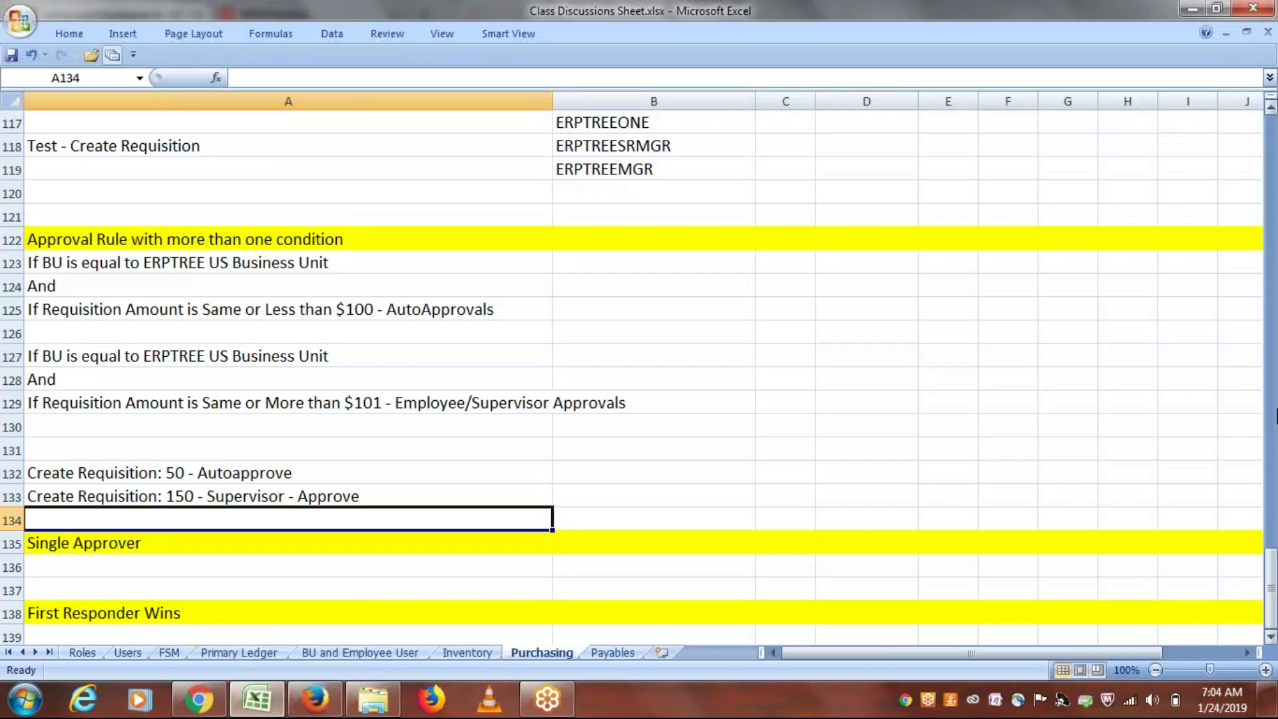
# Step: Scroll down the Purchasing notes and select empty cell A141 below them
pyautogui.scroll(-2, 1271, 625)
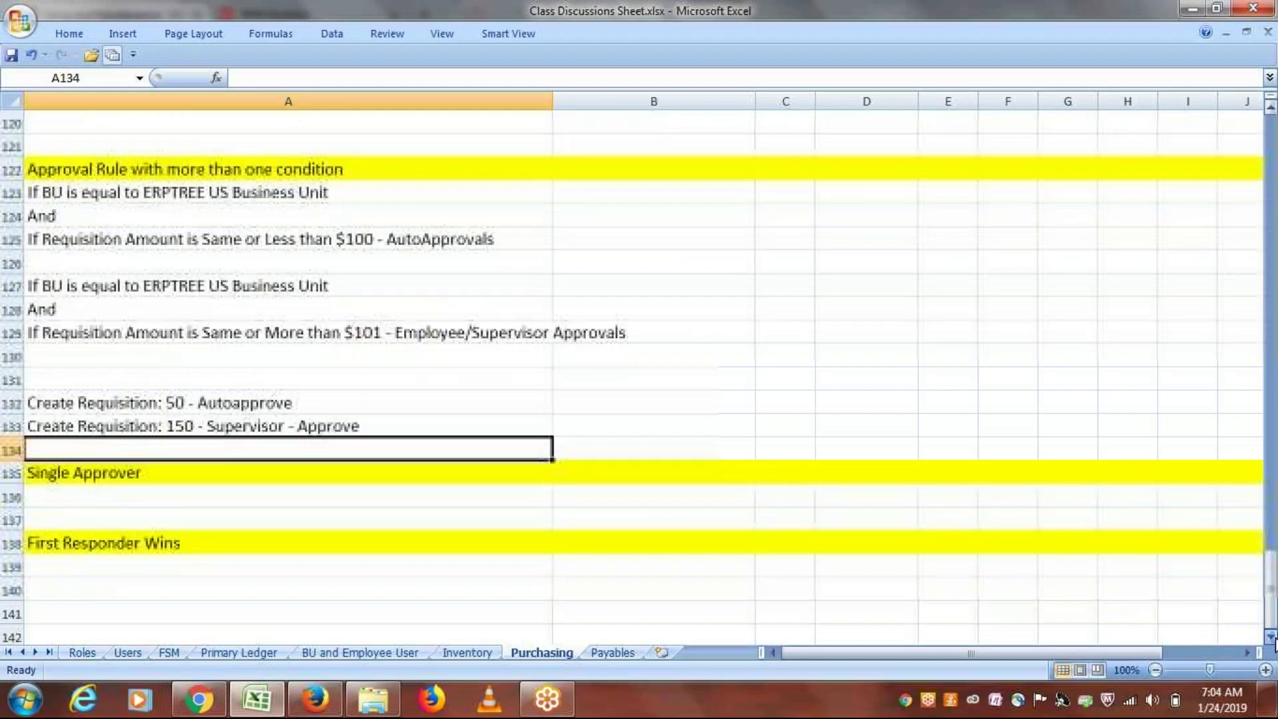
pyautogui.click(100, 549)
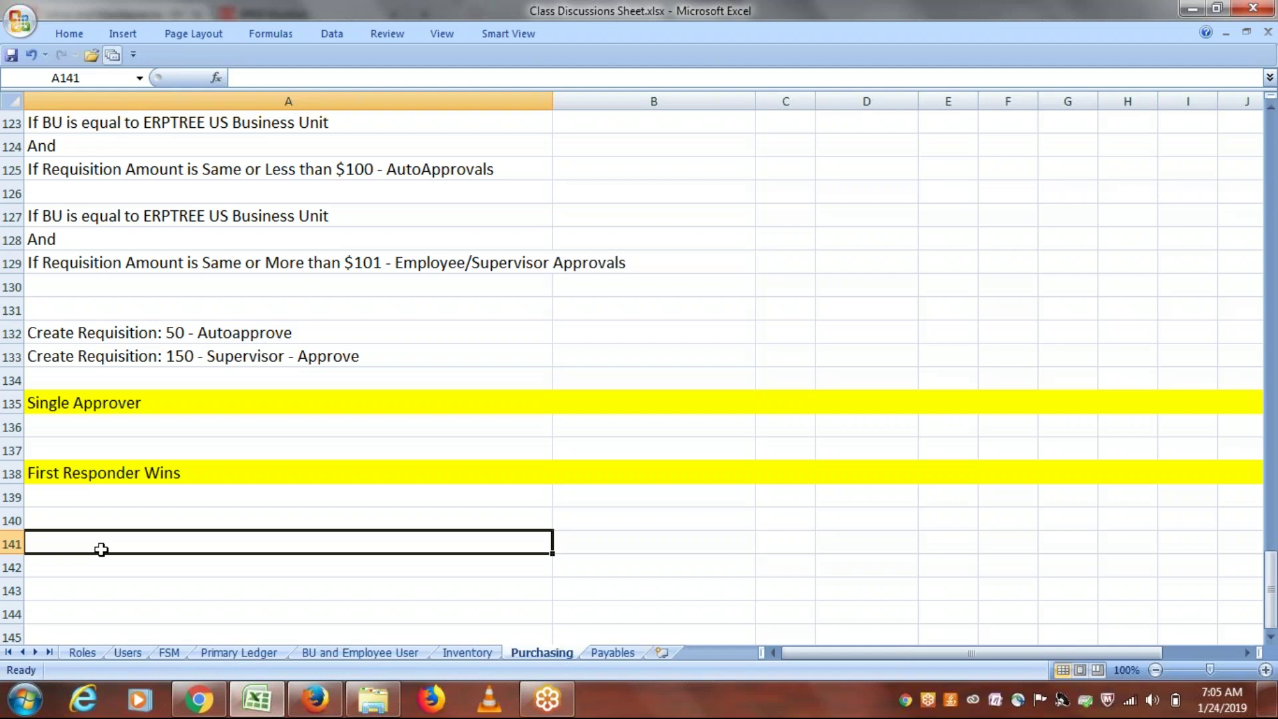
# Step: Enter the approver's user name in cell A141
pyautogui.write('E')
pyautogui.press('BackSpace')
pyautogui.write('ERPTREE')
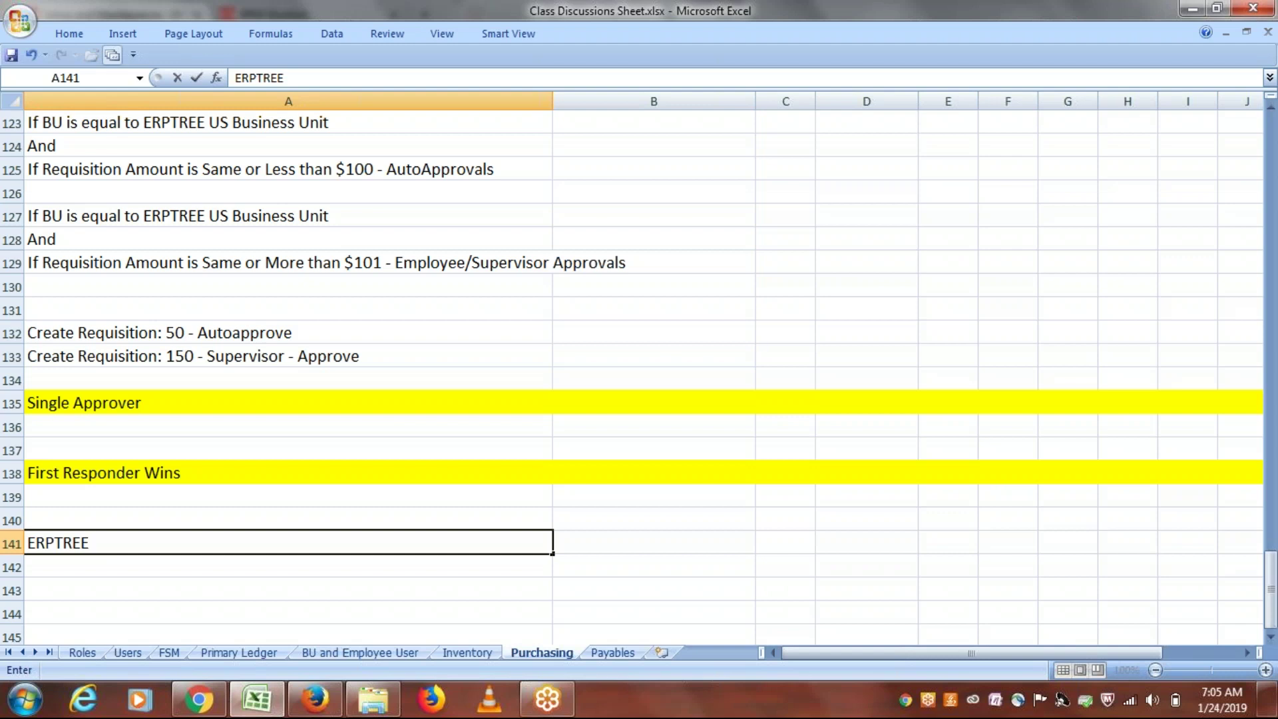
pyautogui.press('BackSpace')
pyautogui.press('BackSpace')
pyautogui.press('BackSpace')
pyautogui.press('BackSpace')
pyautogui.press('BackSpace')
pyautogui.press('BackSpace')
pyautogui.press('BackSpace')
pyautogui.write('LAXMANERP')
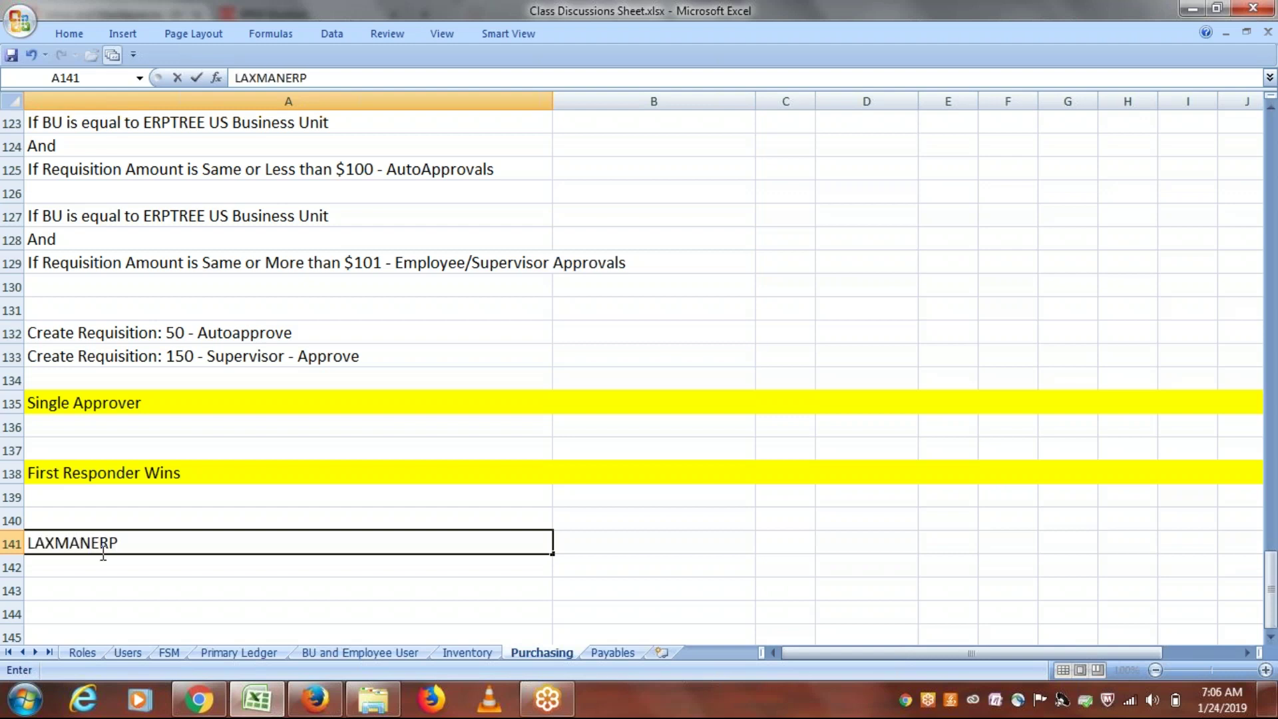
pyautogui.click(111, 563)
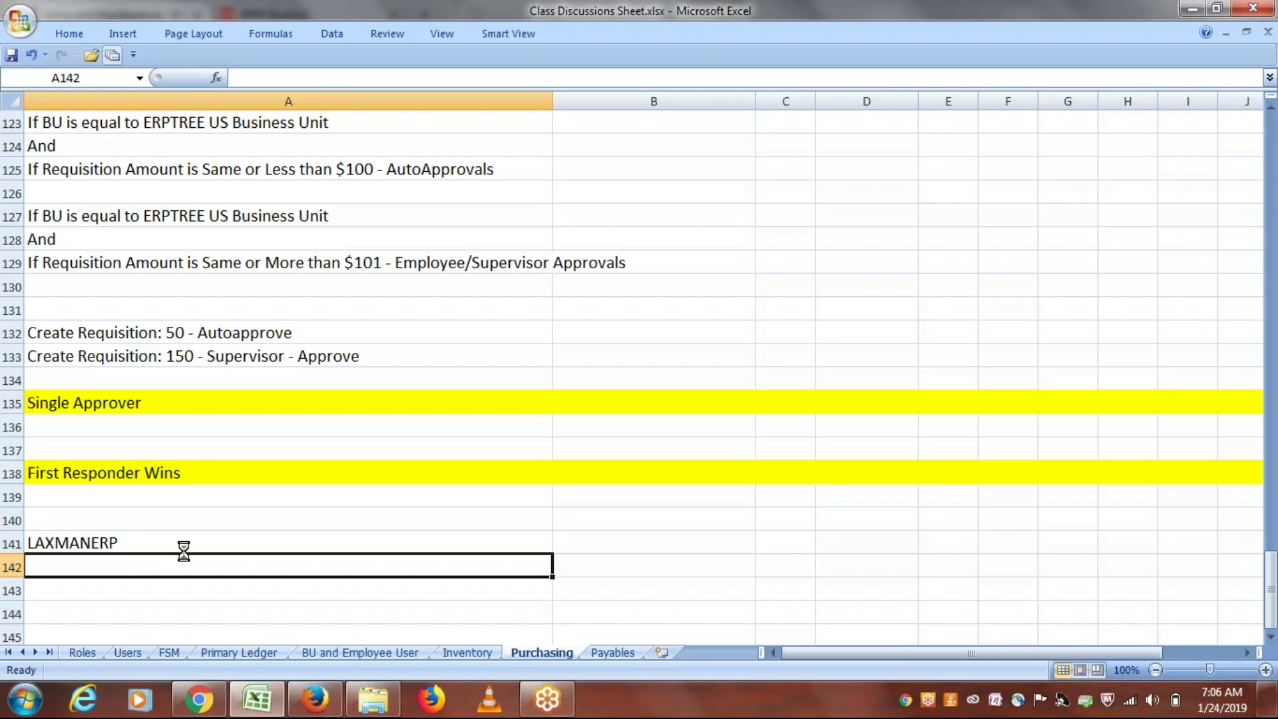
pyautogui.click(149, 542)
pyautogui.hotkey('alt', 'Tab')
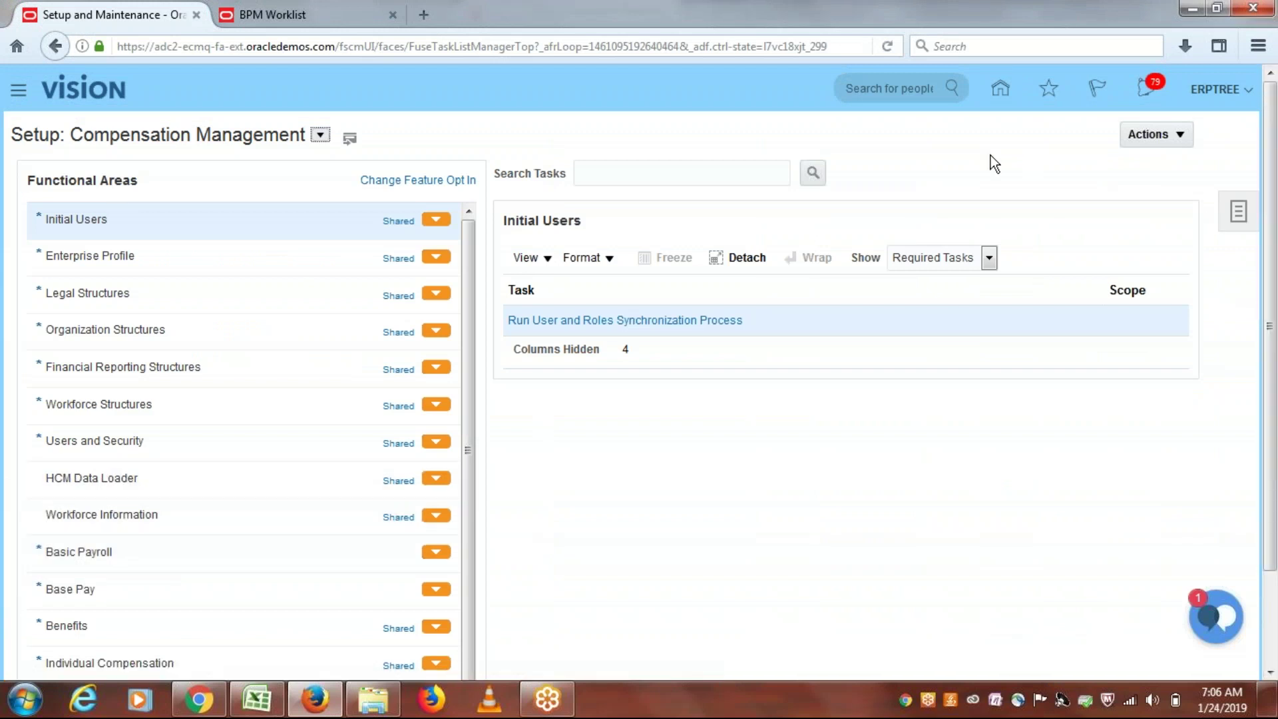
pyautogui.hotkey('alt', 'Tab')
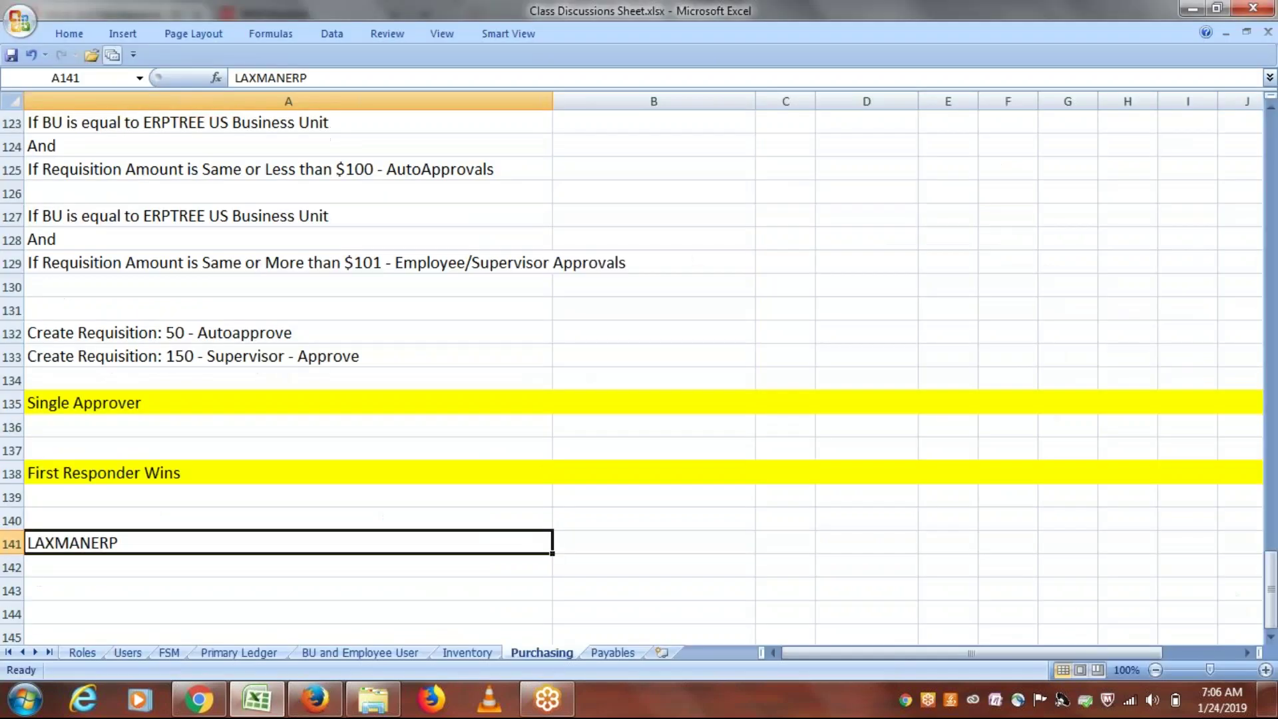
# Step: Enter the approver's e-mail address in A142 and save the workbook
pyautogui.click(184, 563)
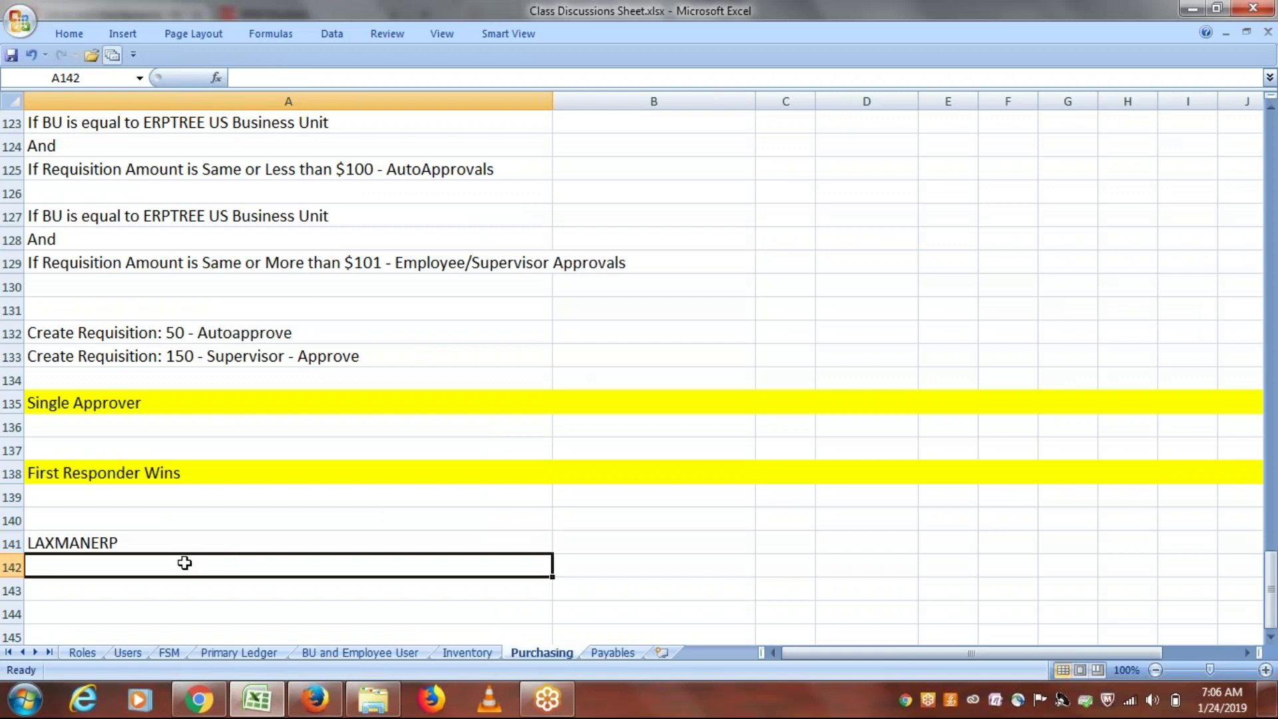
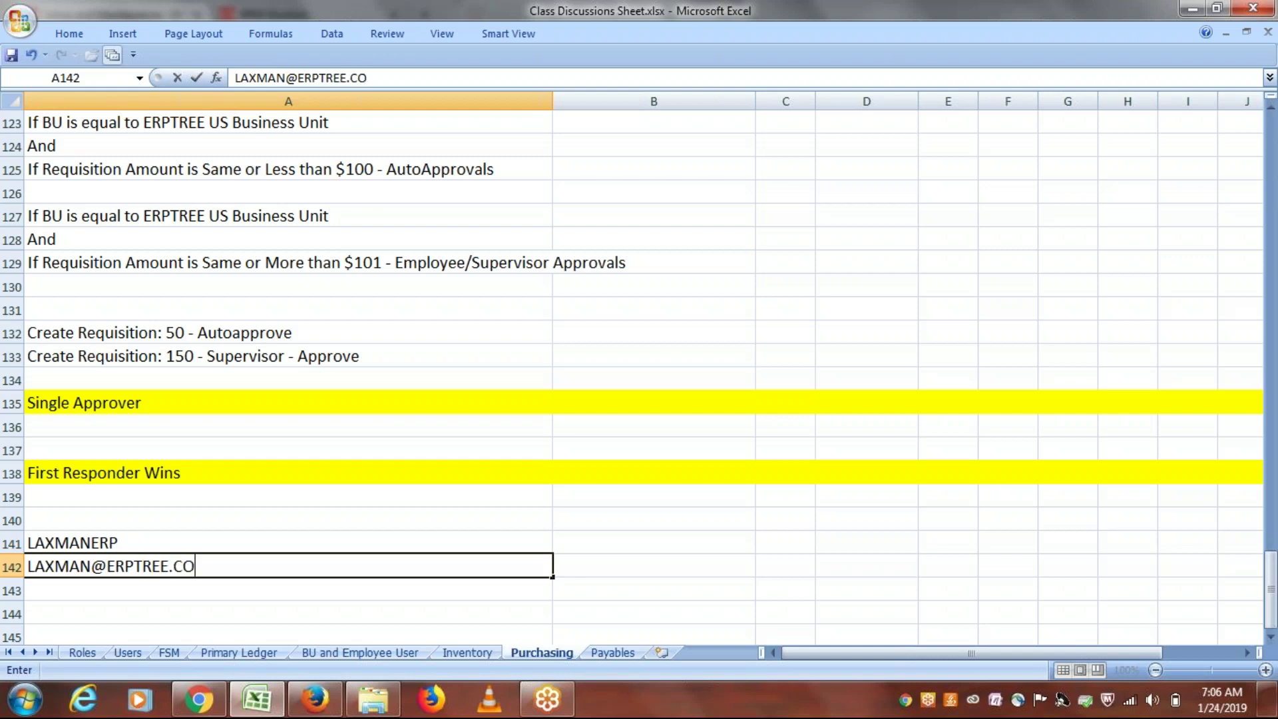
pyautogui.hotkey('ctrl', 'Return')
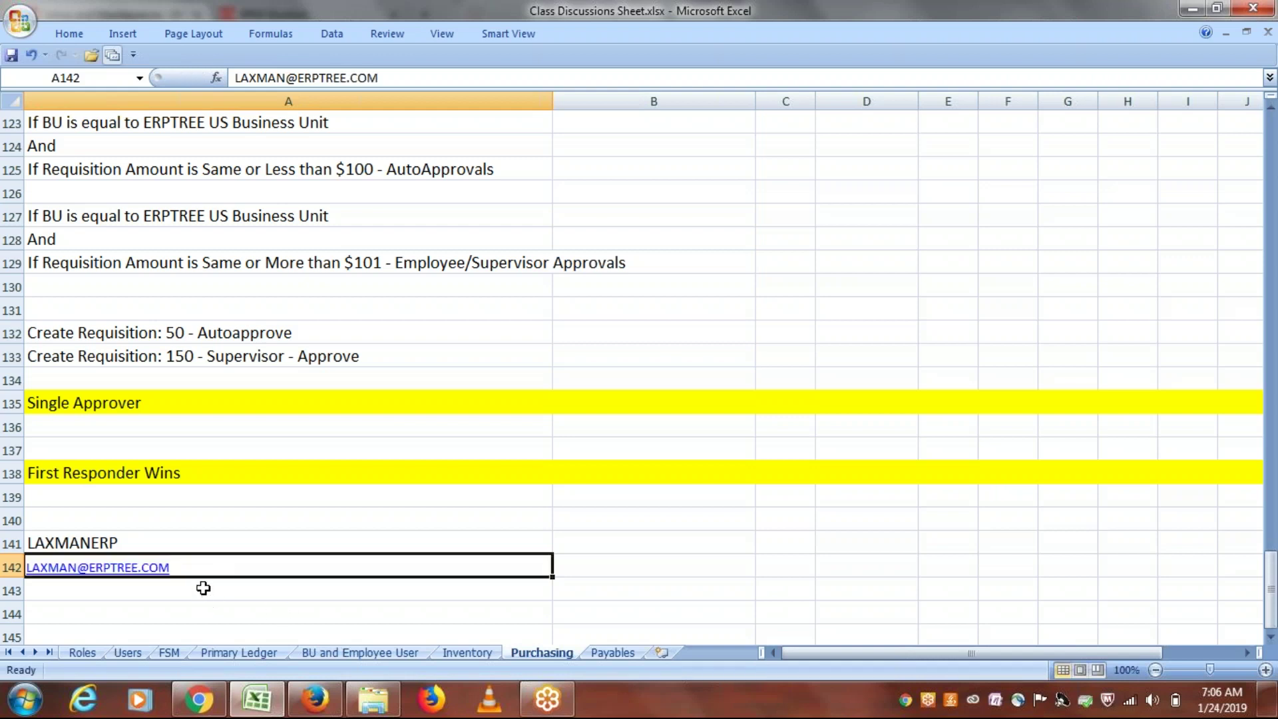
pyautogui.click(203, 588)
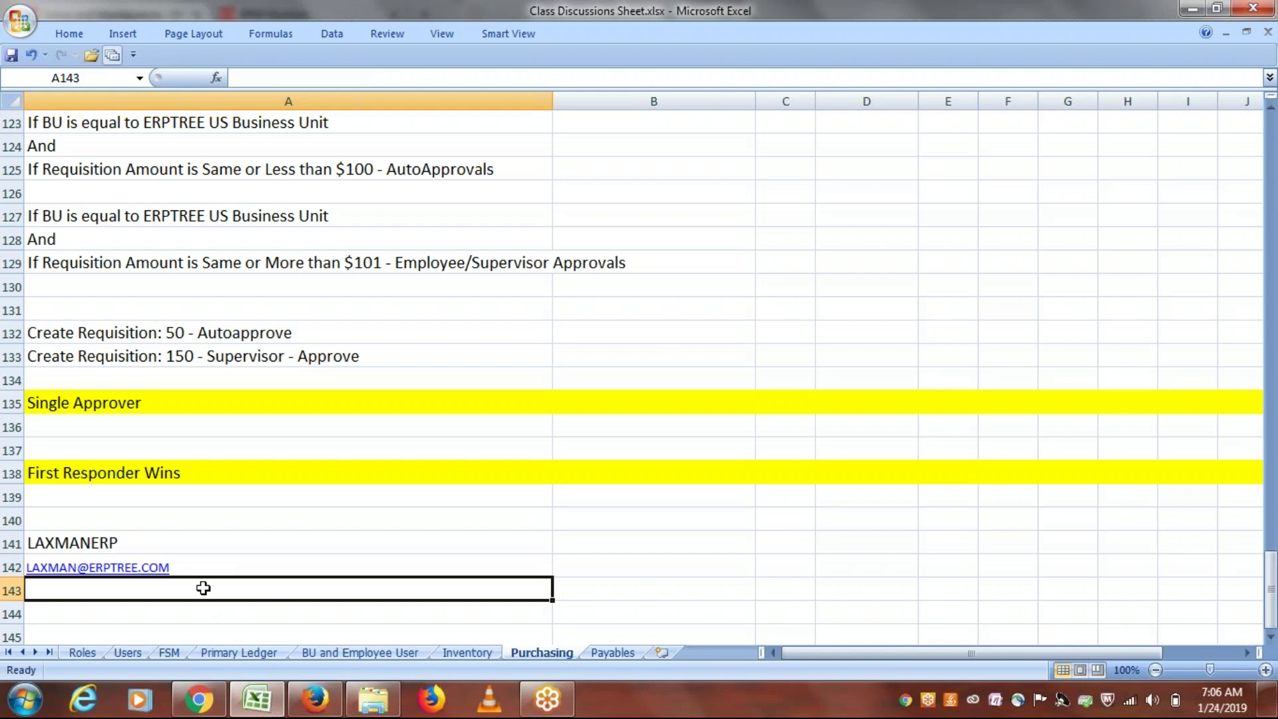
pyautogui.hotkey('ctrl', 's')
# Step: Search the Setup and Maintenance tasks for 'REQUISITION APP'
pyautogui.click(315, 699)
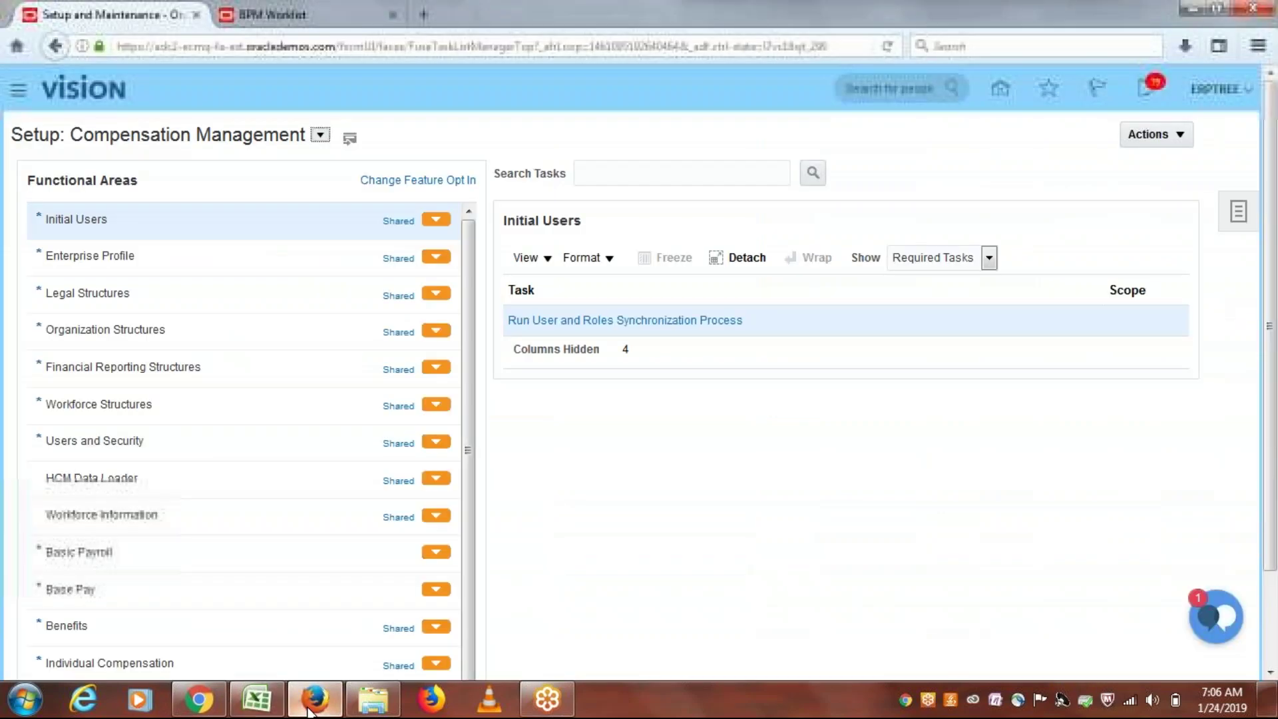
pyautogui.click(1238, 215)
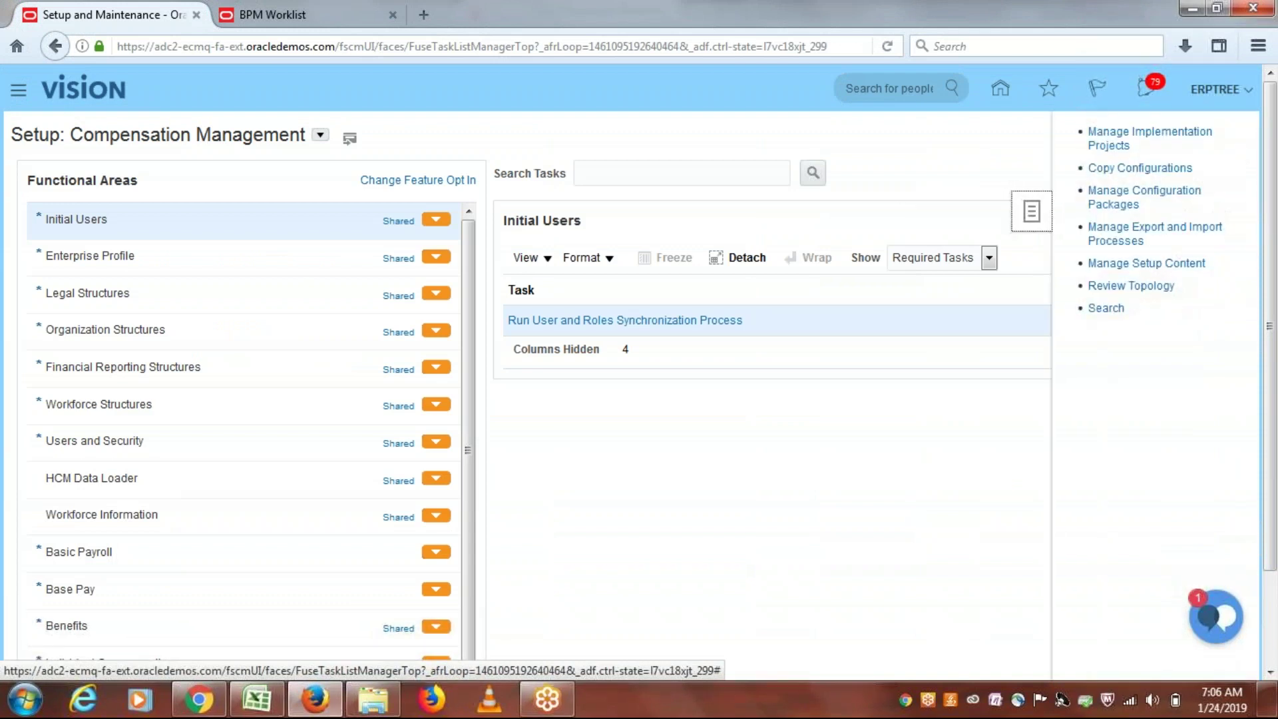
pyautogui.click(1105, 308)
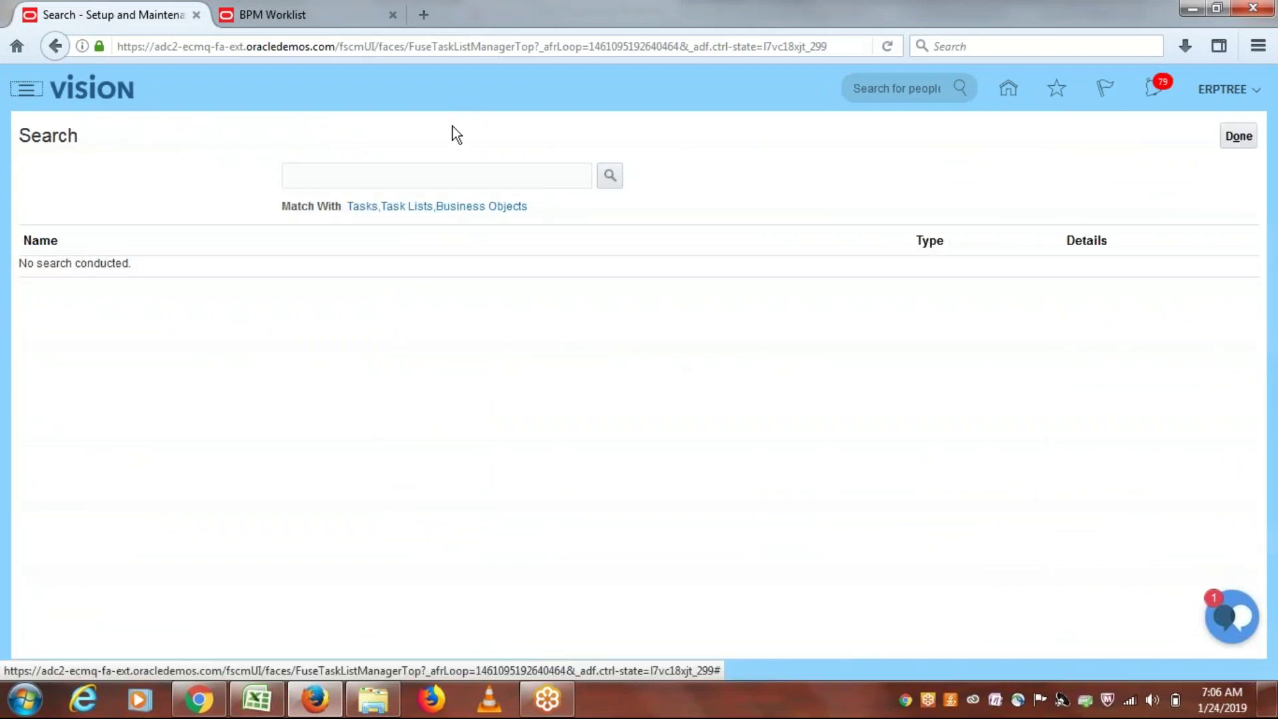
pyautogui.click(453, 175)
pyautogui.write('REQUISITION APP')
pyautogui.click(610, 178)
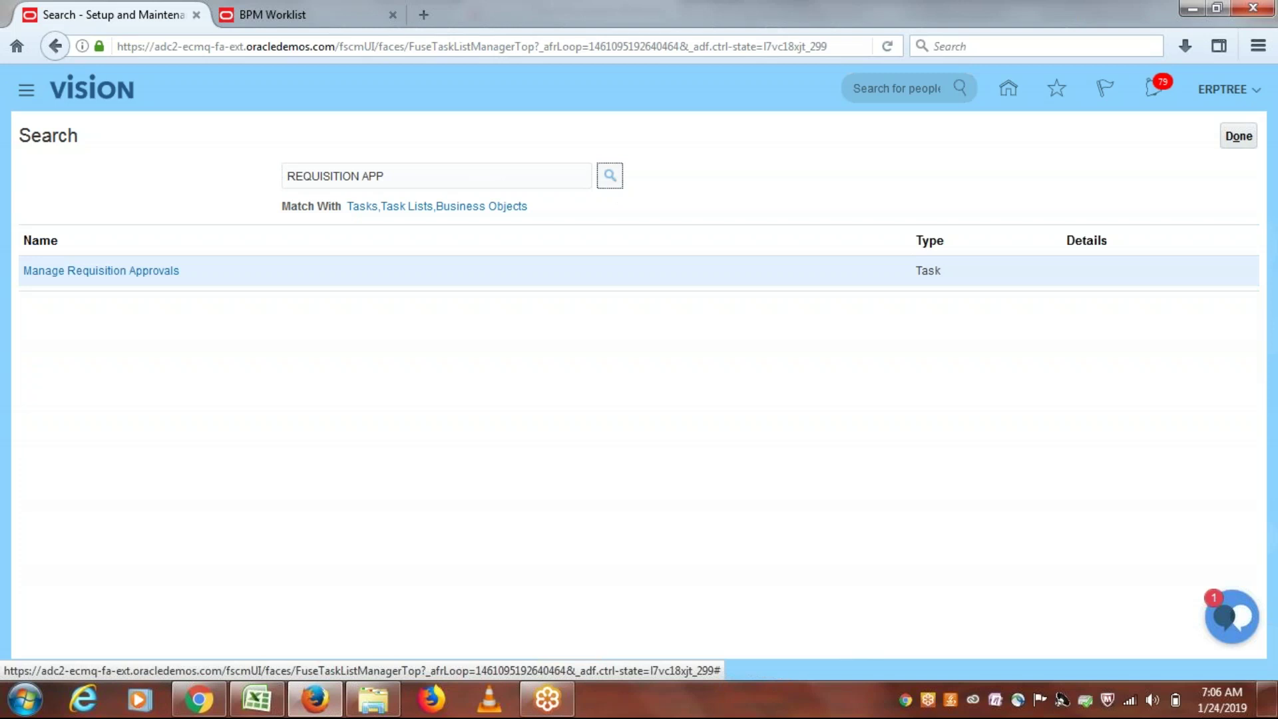
# Step: In Manage Requisition Approvals, disable Postapproval Header First Responder Wins and enable Postapproval Header Consensus
pyautogui.click(104, 272)
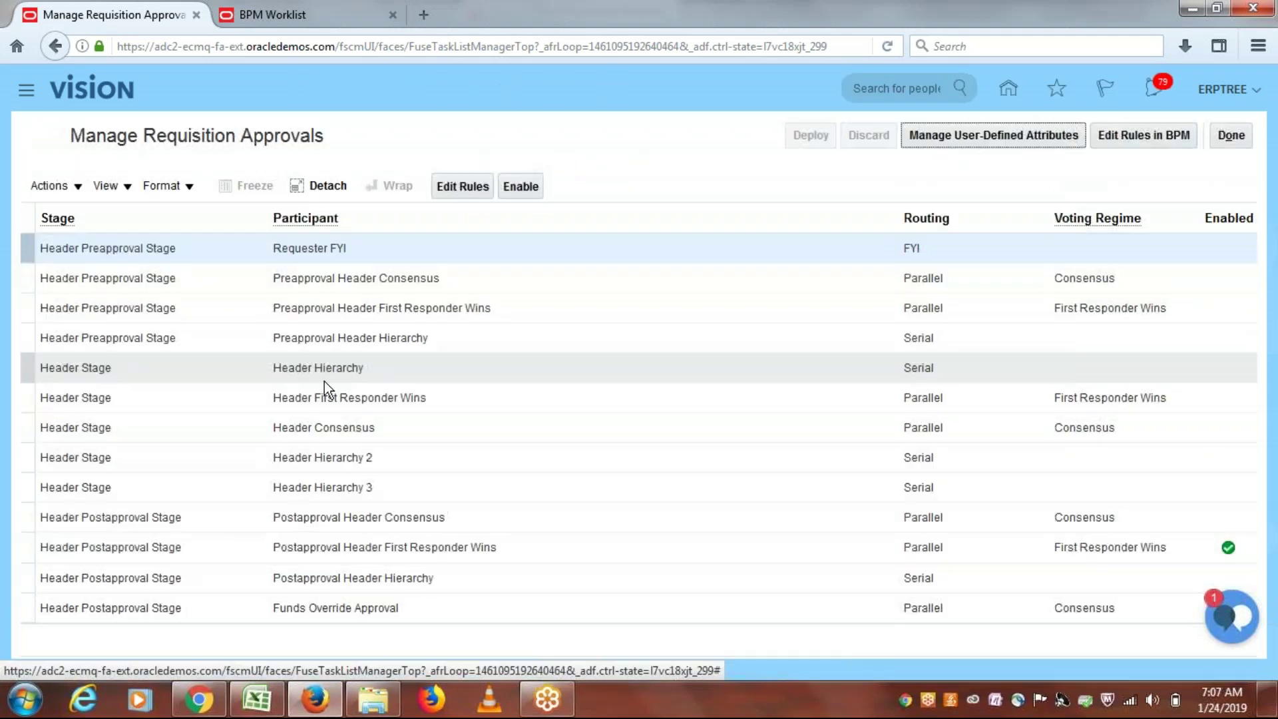
pyautogui.click(1091, 547)
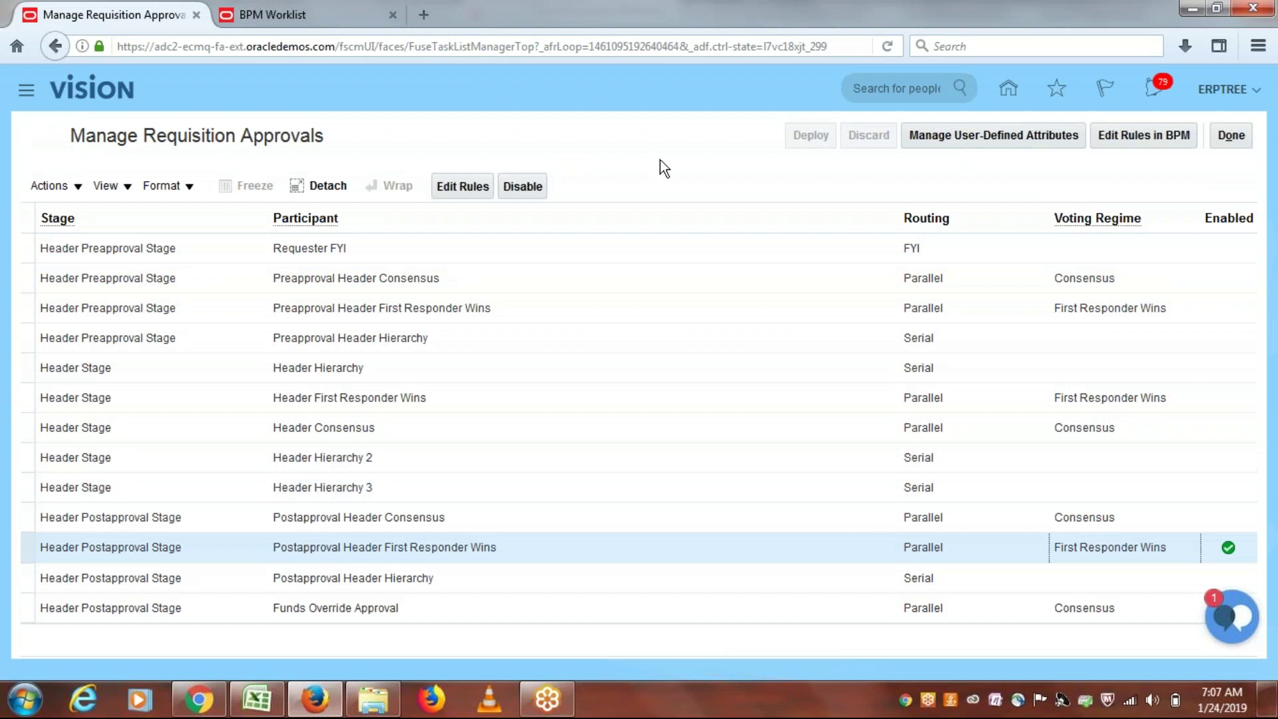
pyautogui.click(518, 187)
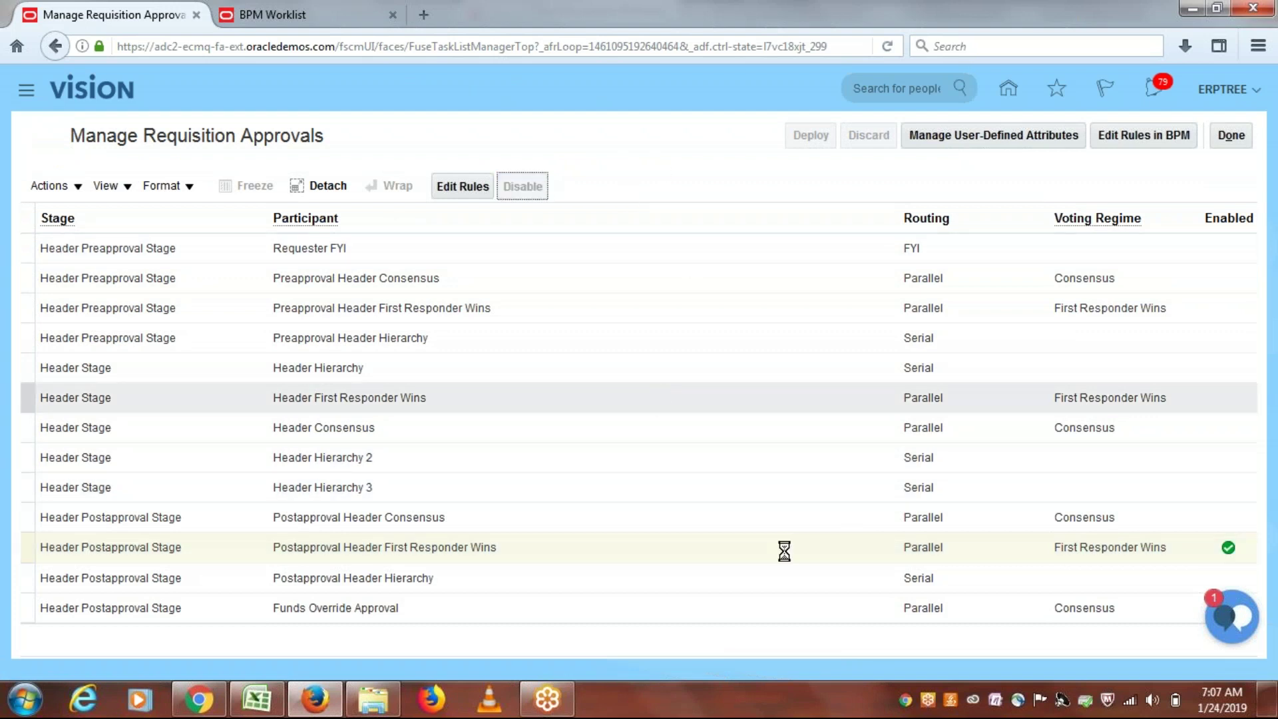
pyautogui.click(882, 517)
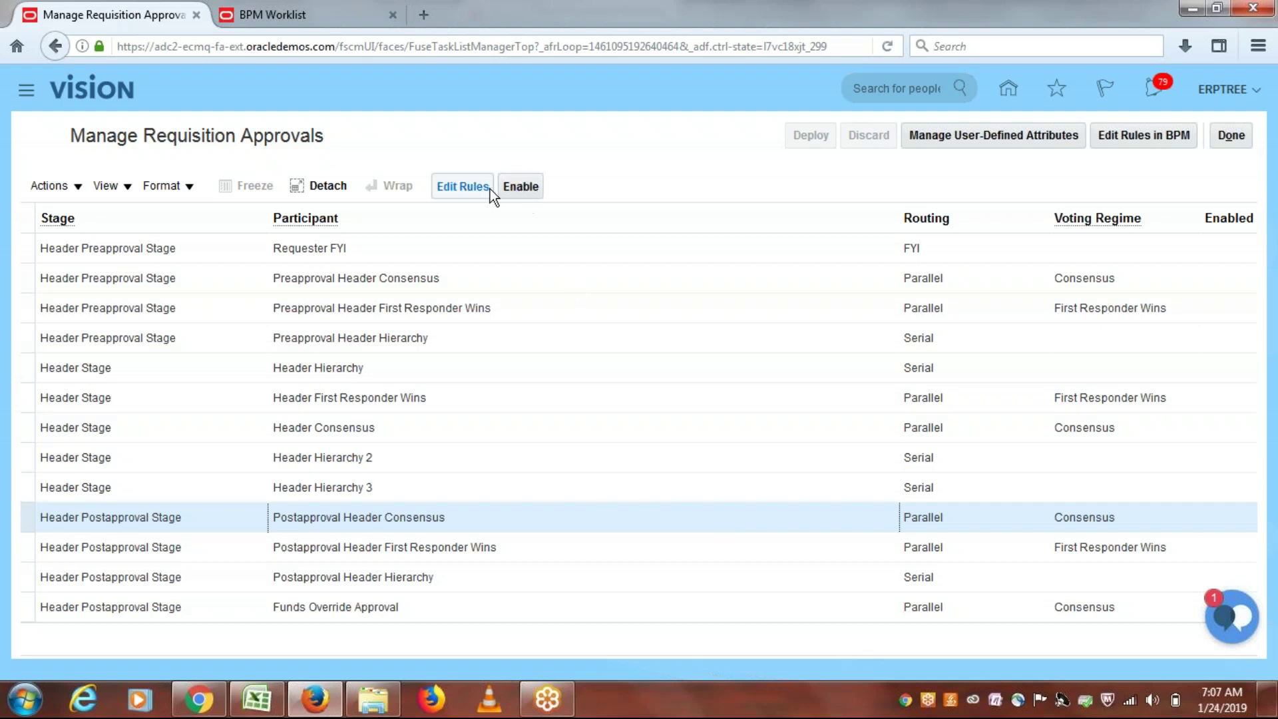
pyautogui.click(520, 186)
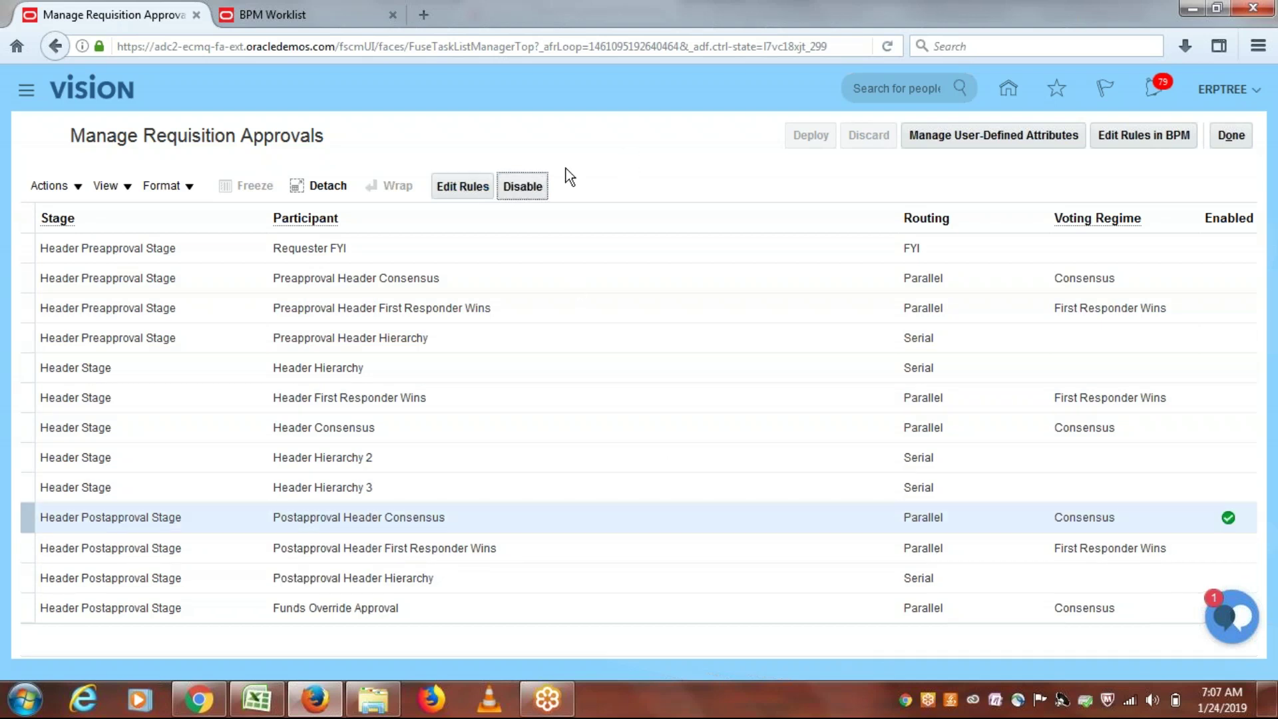
# Step: Open Edit Rules for Postapproval Header Consensus and view the ERPTREE Single Approver rule's details
pyautogui.click(445, 189)
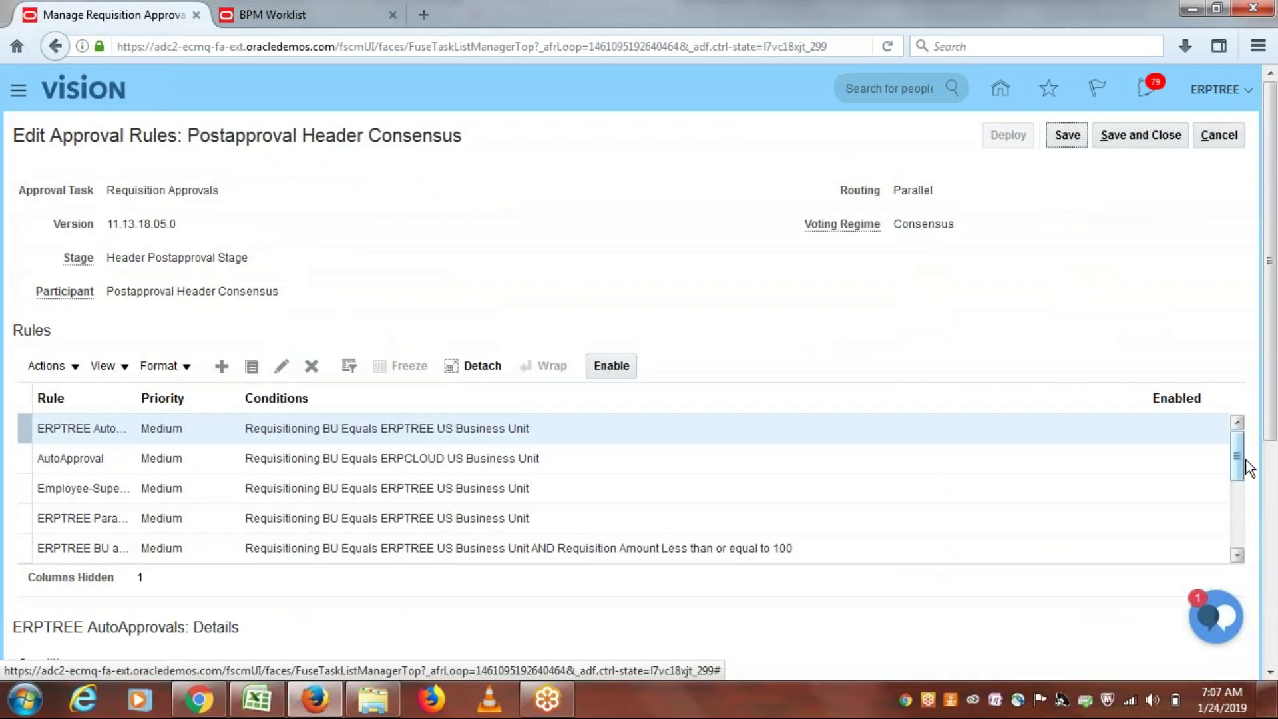
pyautogui.moveTo(1238, 457); pyautogui.dragTo(1236, 517)
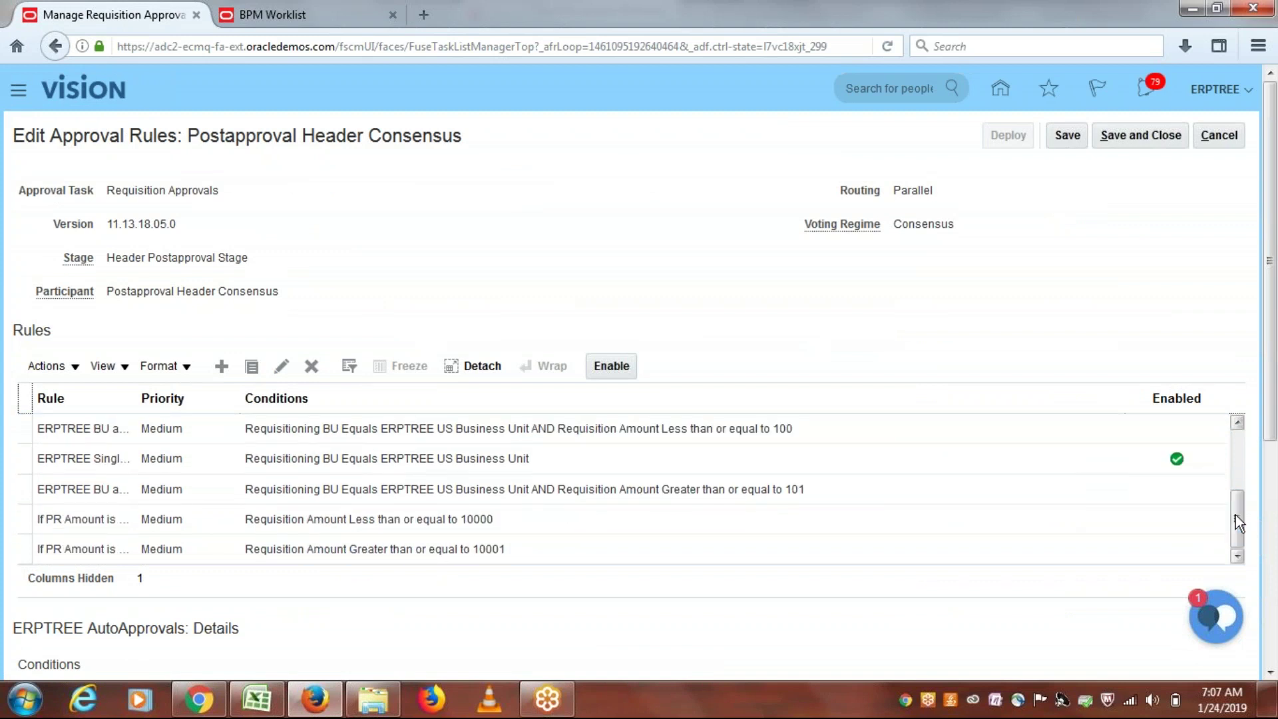
pyautogui.click(1078, 461)
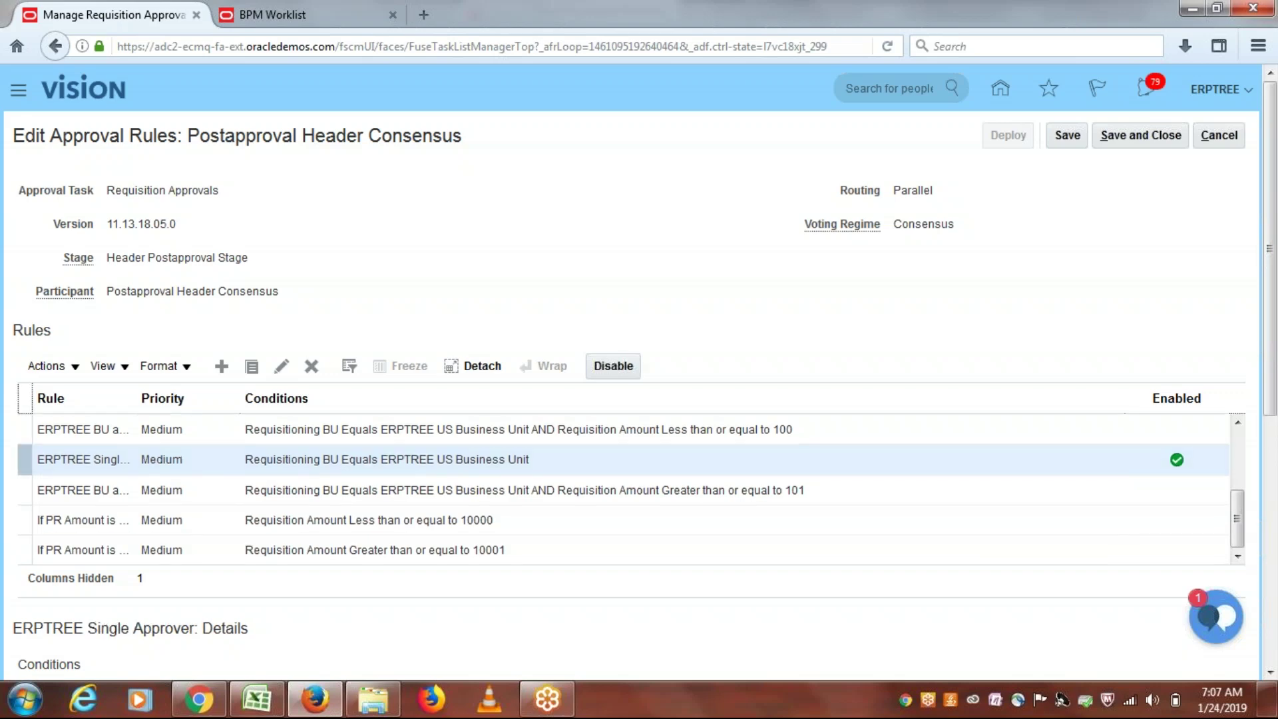
pyautogui.moveTo(1272, 340); pyautogui.dragTo(1273, 599)
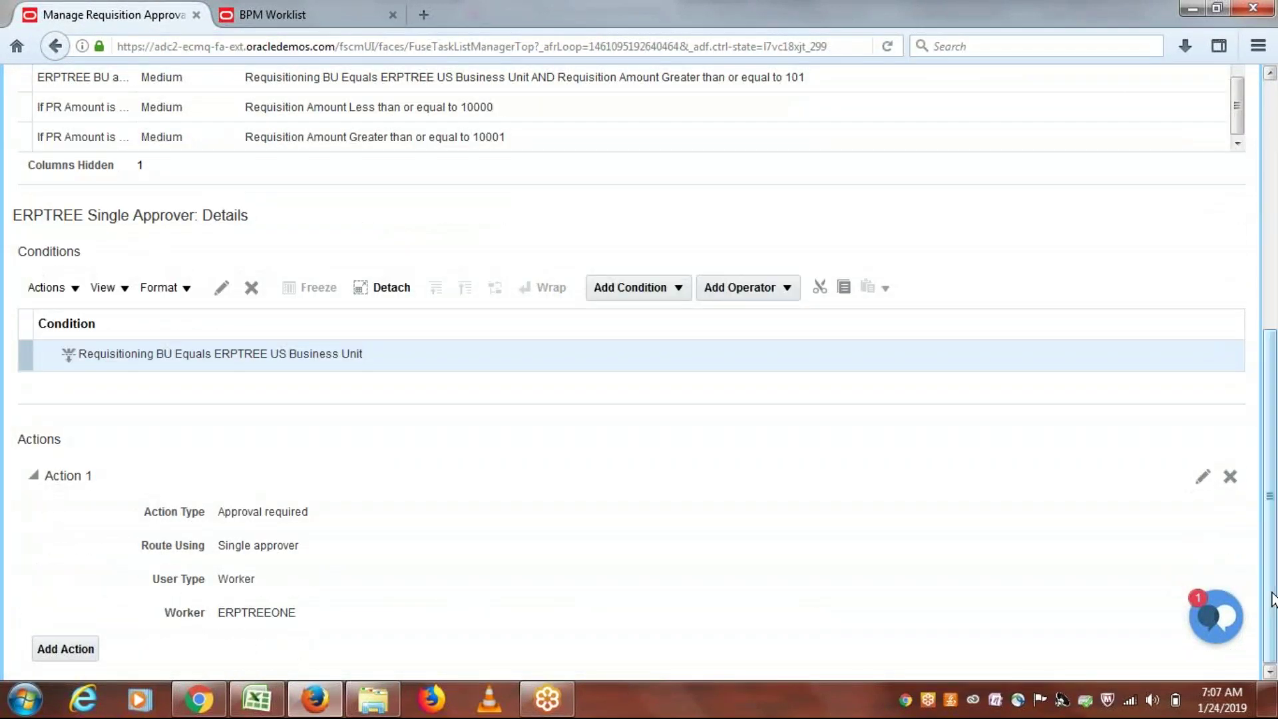
# Step: Try changing Action 1's worker to the approver's user name, then cancel when no match is found
pyautogui.tripleClick(255, 543)
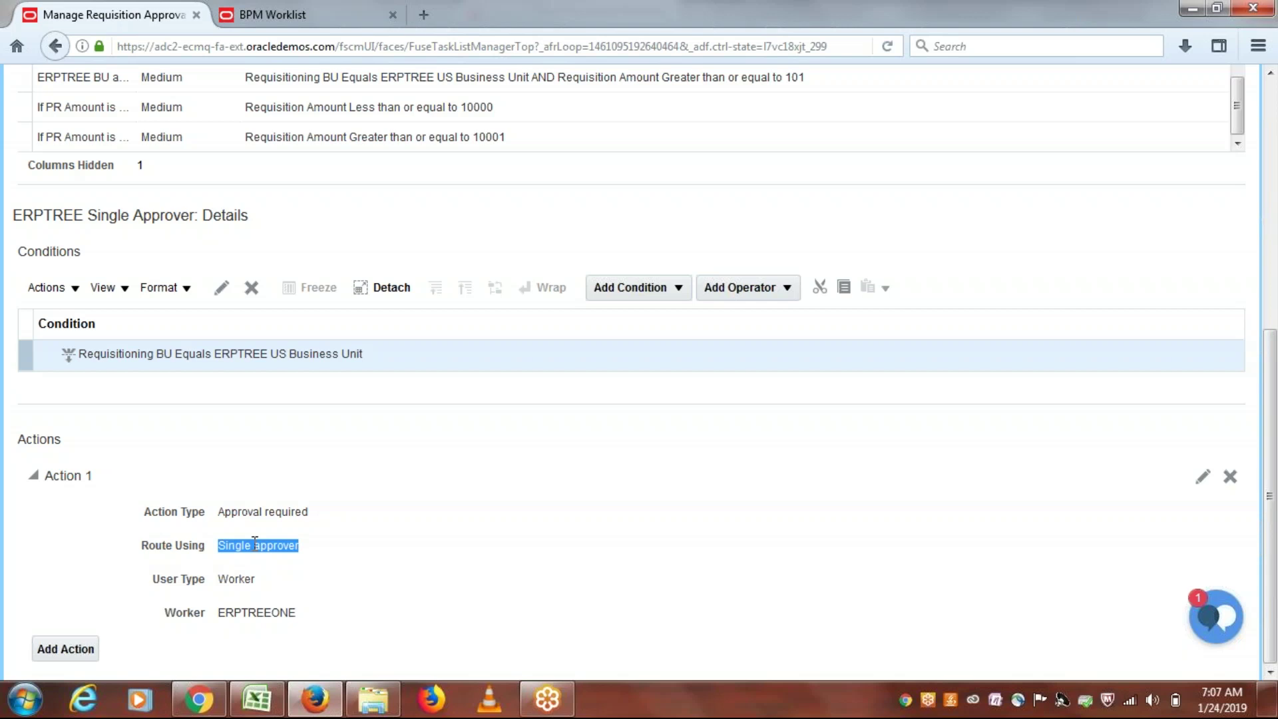
pyautogui.doubleClick(249, 613)
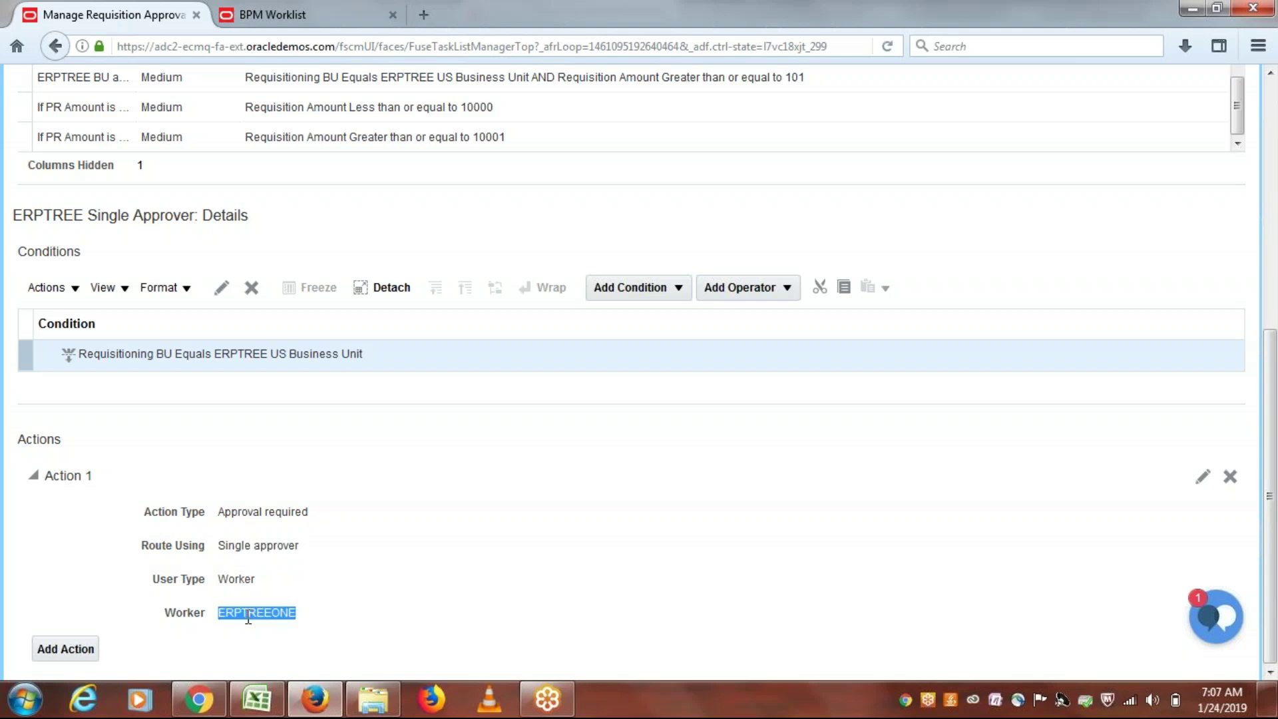
pyautogui.click(1202, 476)
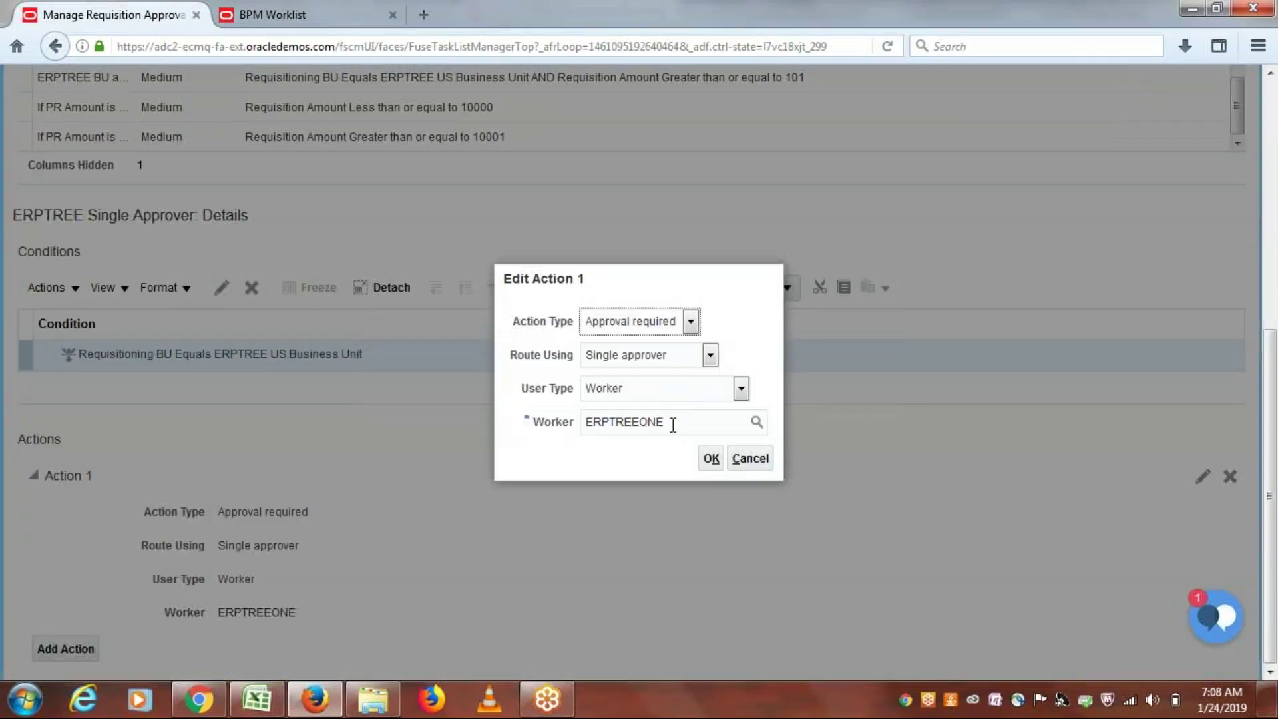
pyautogui.moveTo(678, 419); pyautogui.dragTo(565, 420)
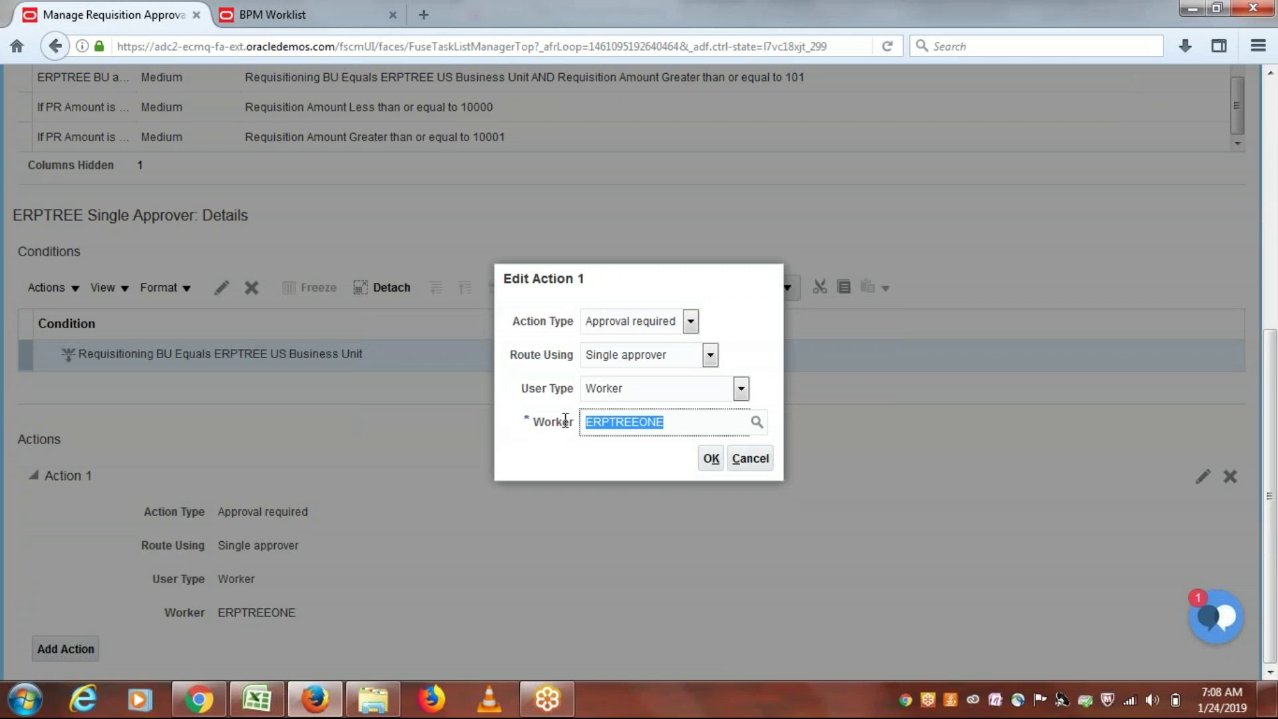
pyautogui.write('LAXMANE')
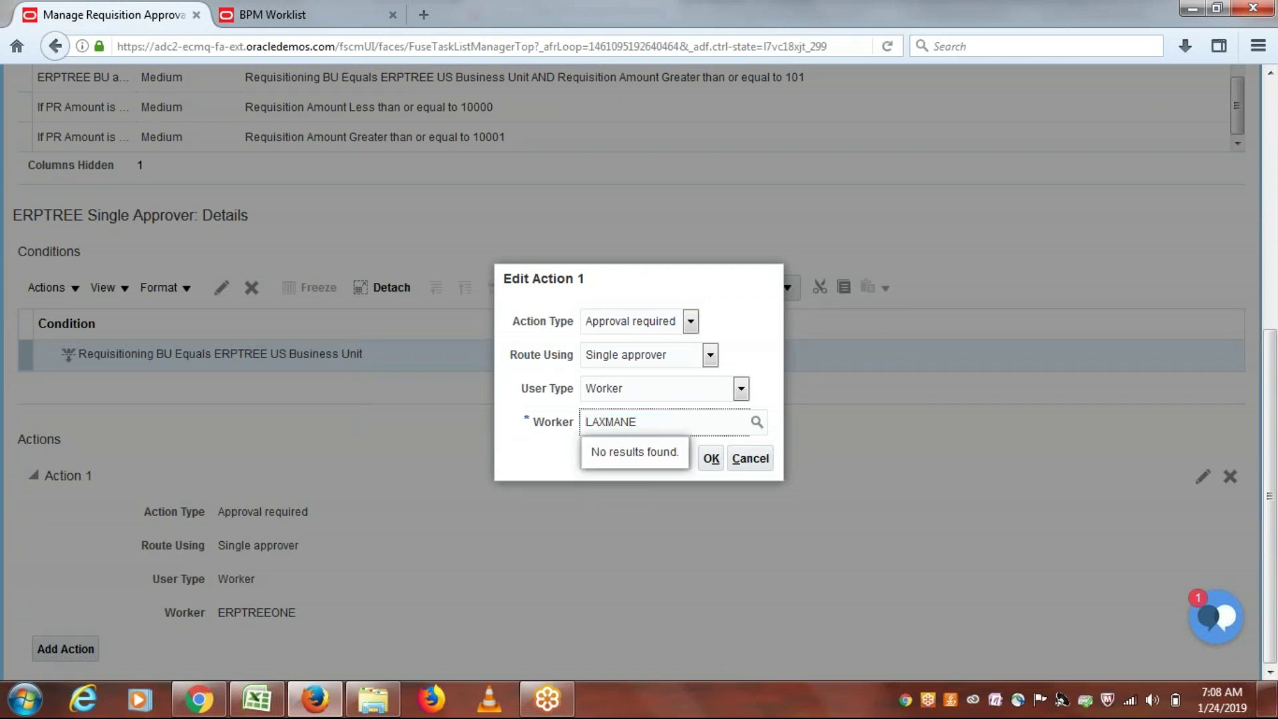
pyautogui.write('RP')
pyautogui.press('BackSpace')
pyautogui.press('BackSpace')
pyautogui.press('BackSpace')
pyautogui.press('BackSpace')
pyautogui.press('BackSpace')
pyautogui.press('BackSpace')
pyautogui.press('BackSpace')
pyautogui.press('BackSpace')
pyautogui.press('BackSpace')
pyautogui.write('LAXMANER')
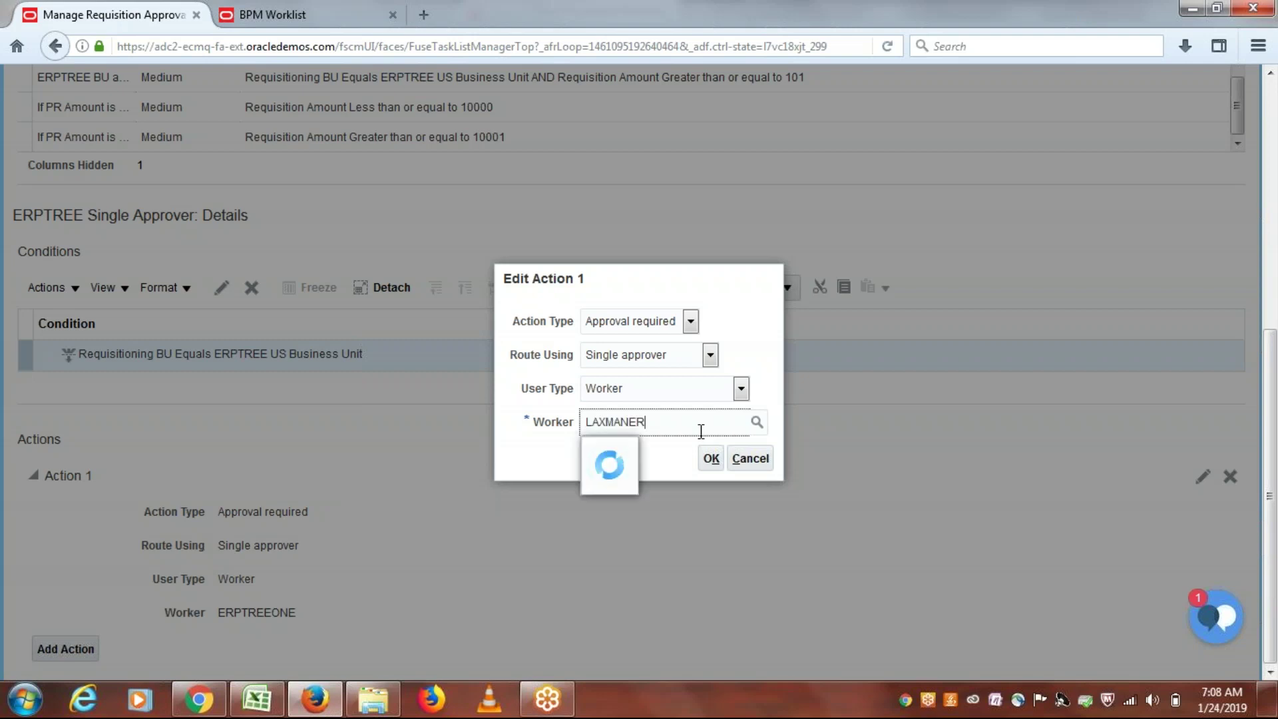
pyautogui.write('P')
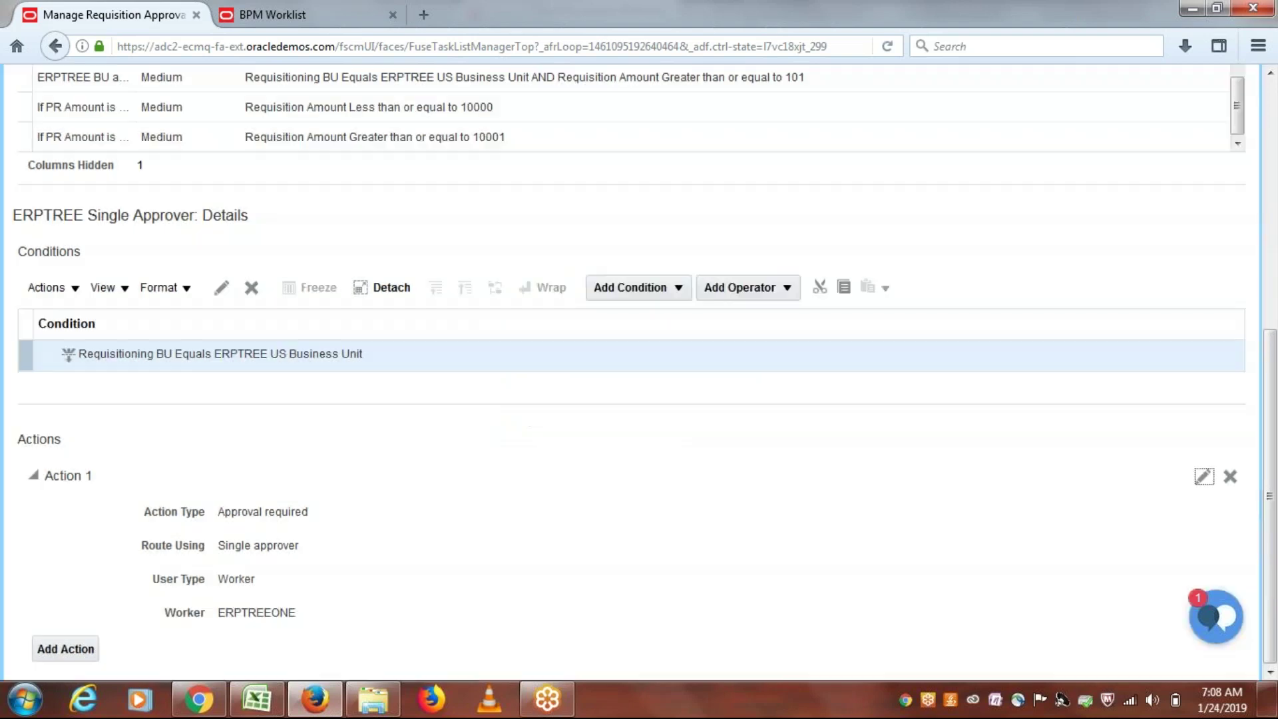
pyautogui.click(750, 458)
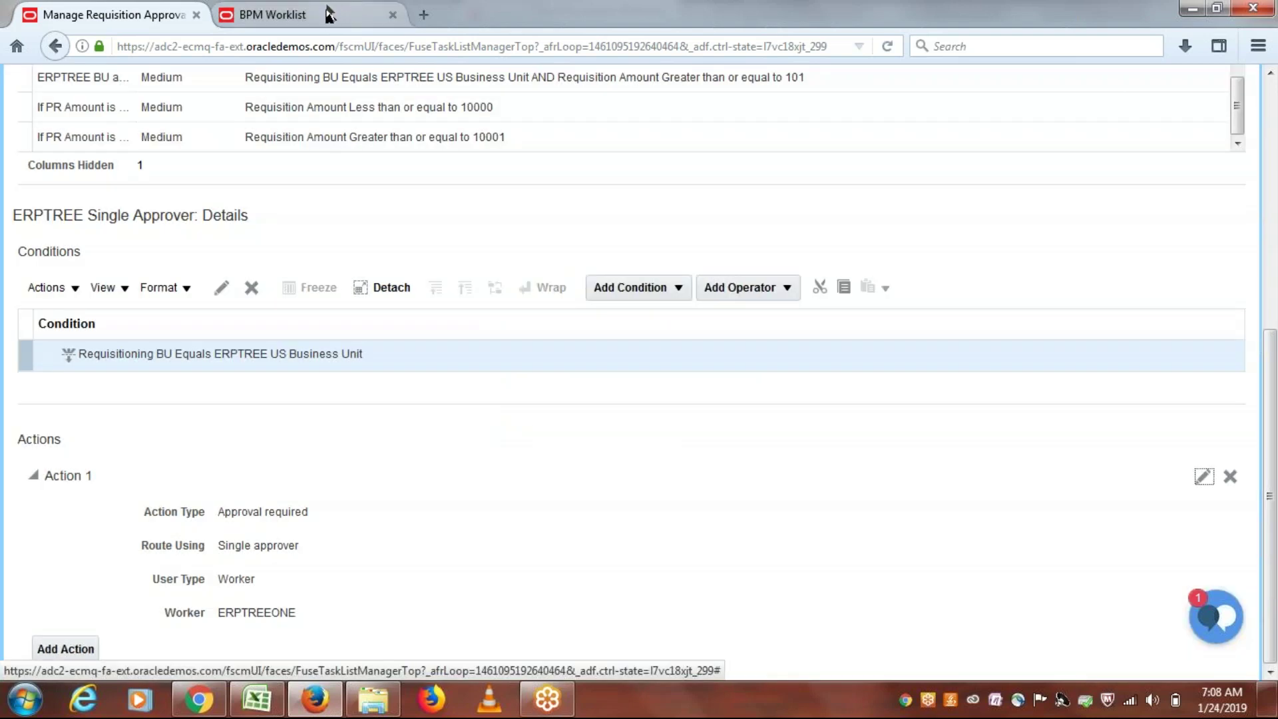
# Step: Replace Action 1 with a new action routed to a Single approver of user type Worker
pyautogui.moveTo(1274, 516)
pyautogui.mouseDown()
pyautogui.moveTo(1275, 496)
pyautogui.moveTo(1273, 538)
pyautogui.mouseUp()
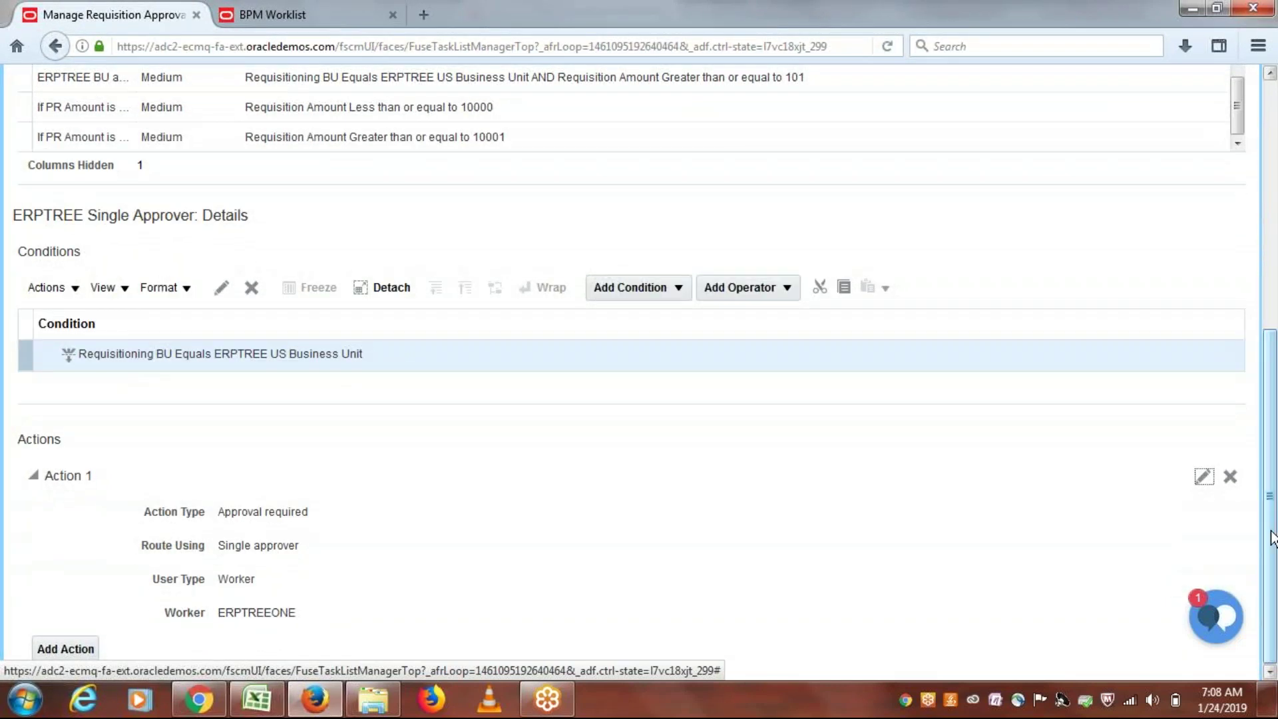
pyautogui.click(1231, 477)
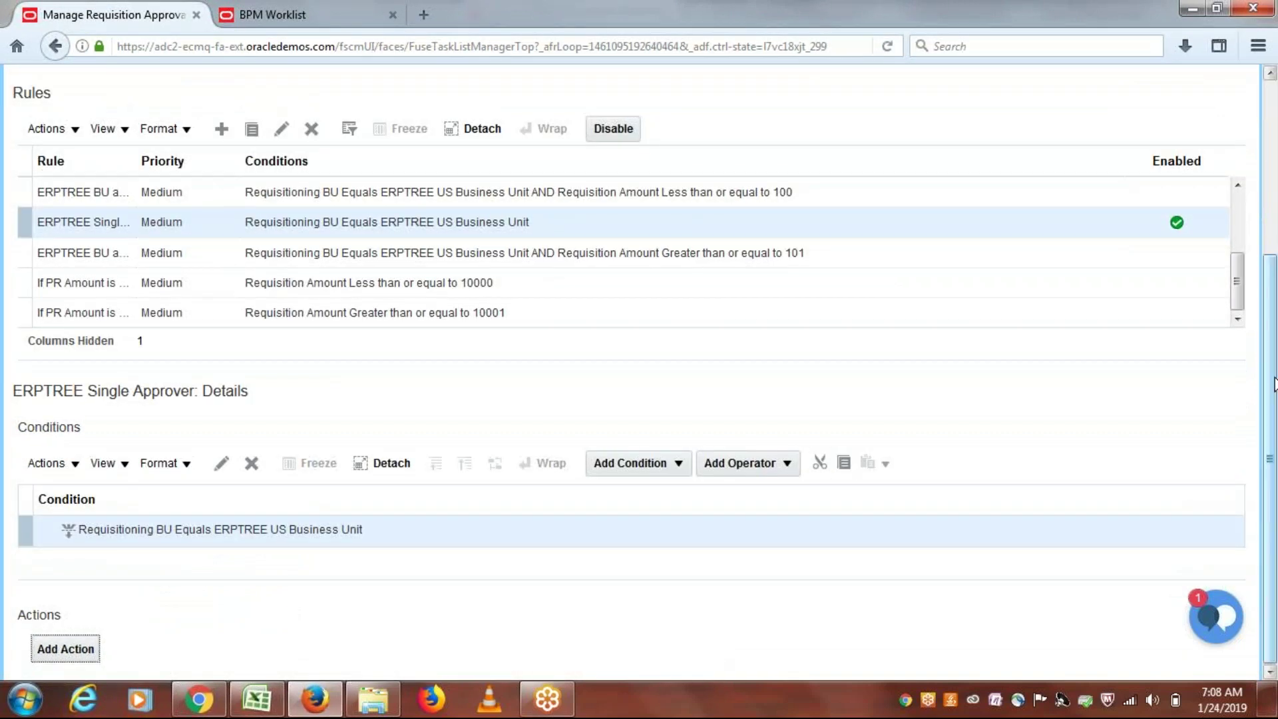
pyautogui.click(86, 656)
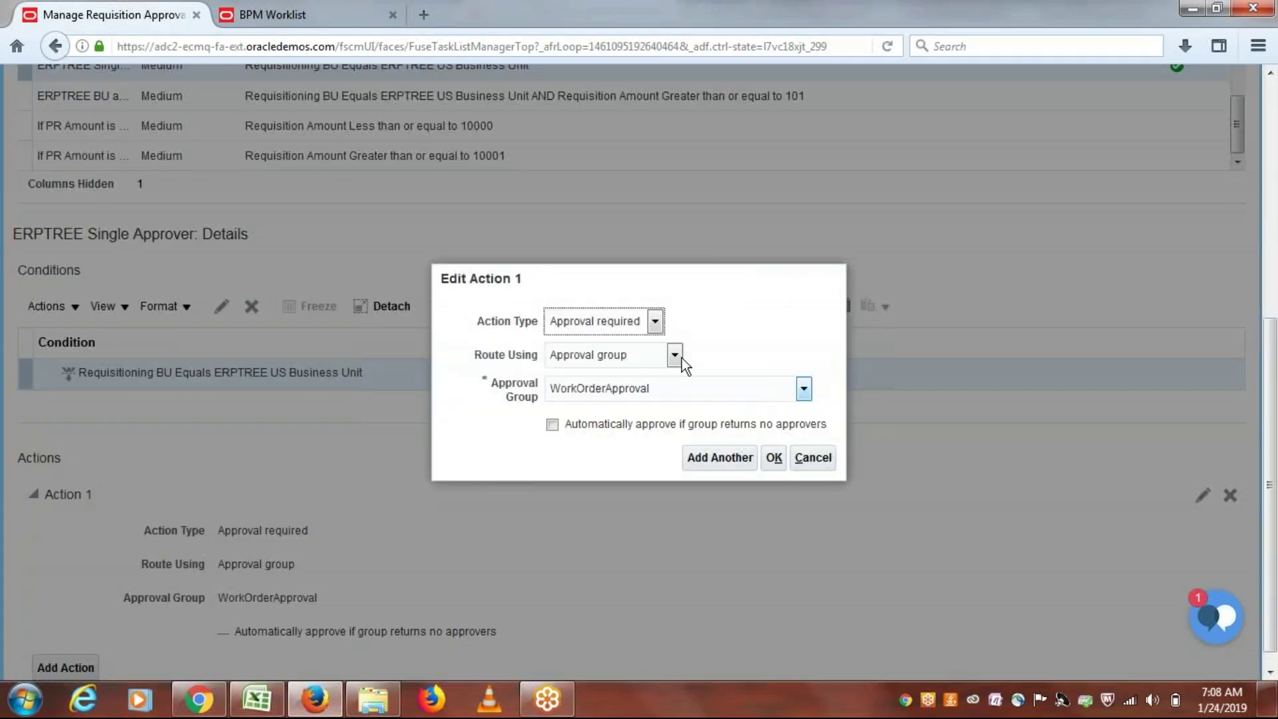
pyautogui.click(674, 355)
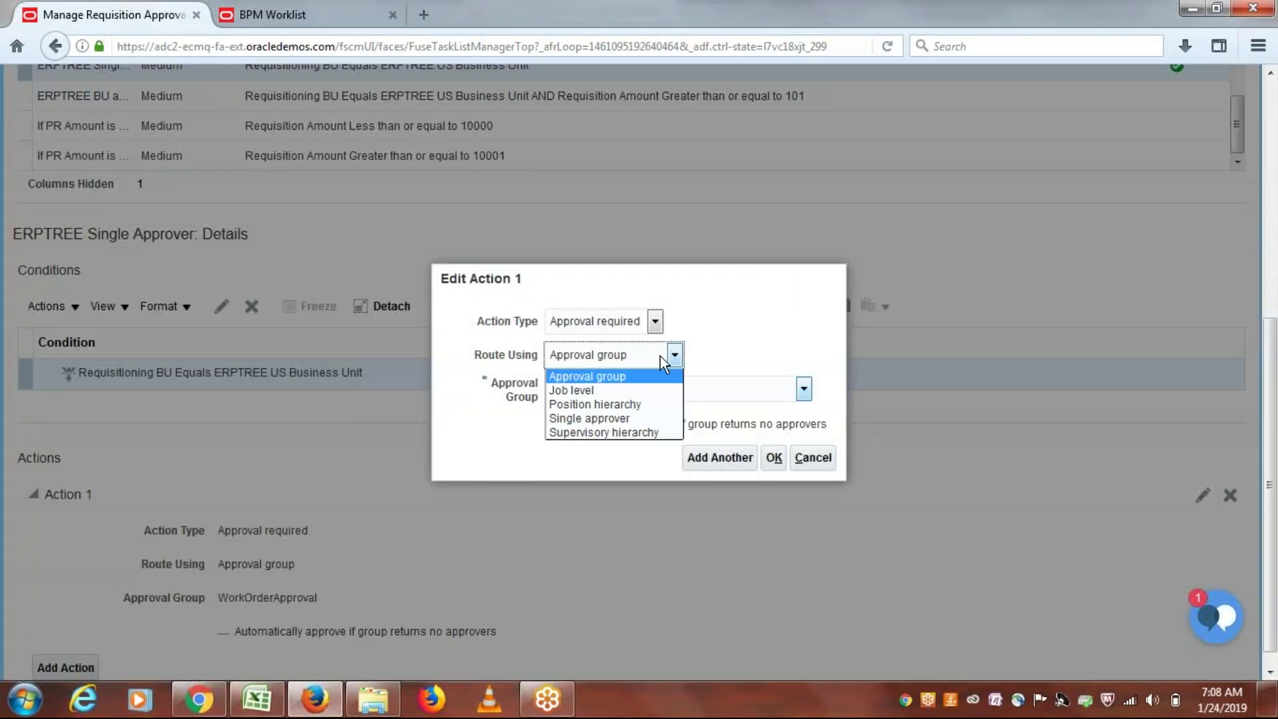
pyautogui.click(625, 414)
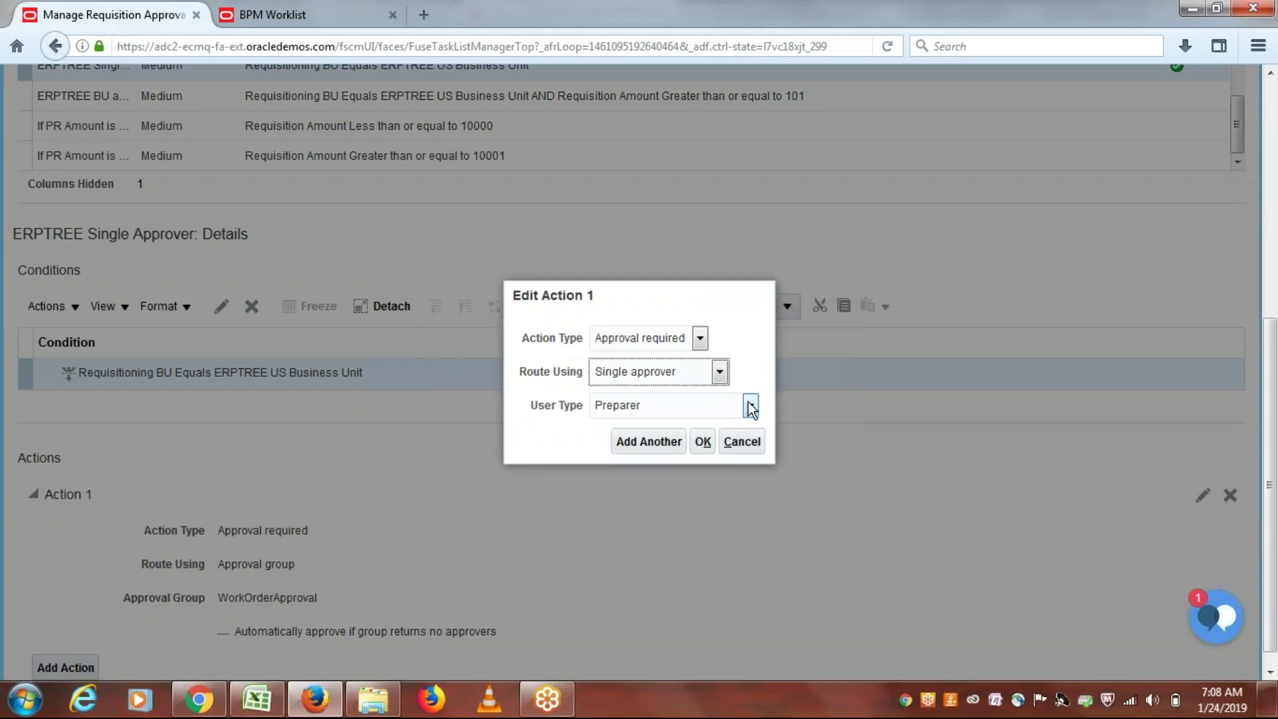
pyautogui.click(750, 406)
pyautogui.click(636, 535)
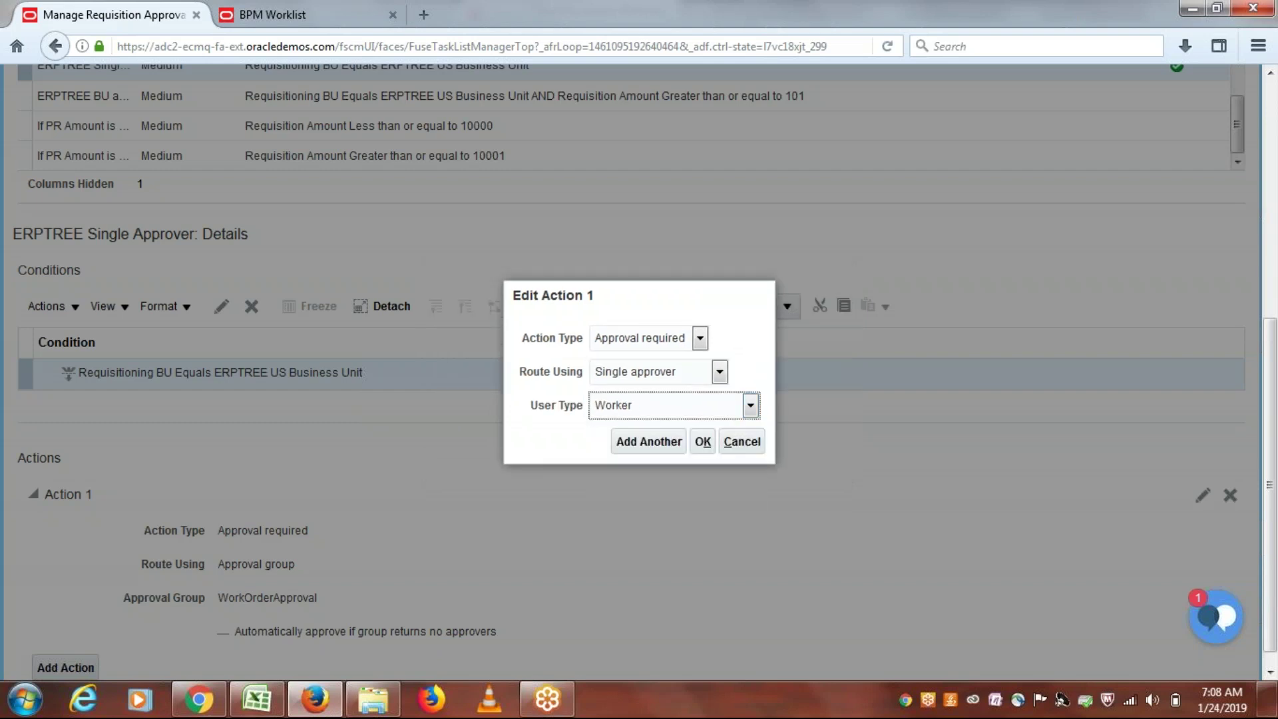
# Step: Set the action's worker to the approver from the suggestions, then open a new browser tab
pyautogui.doubleClick(710, 427)
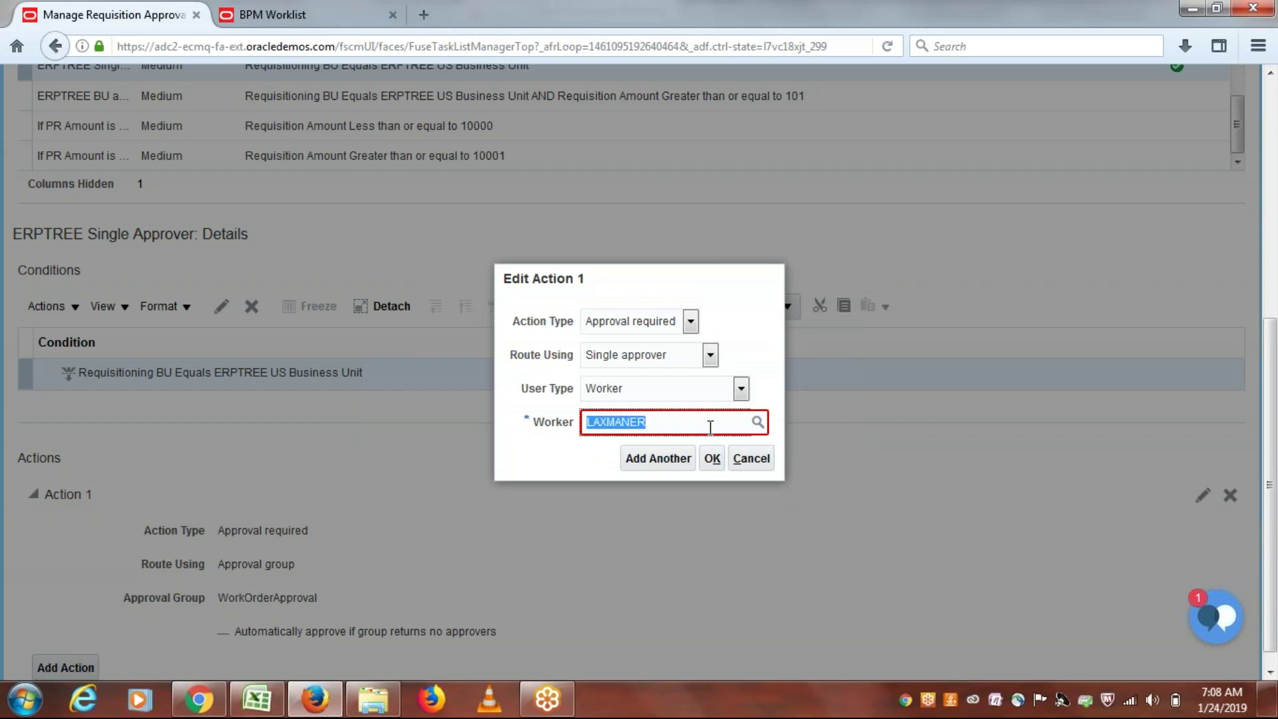
pyautogui.press('BackSpace')
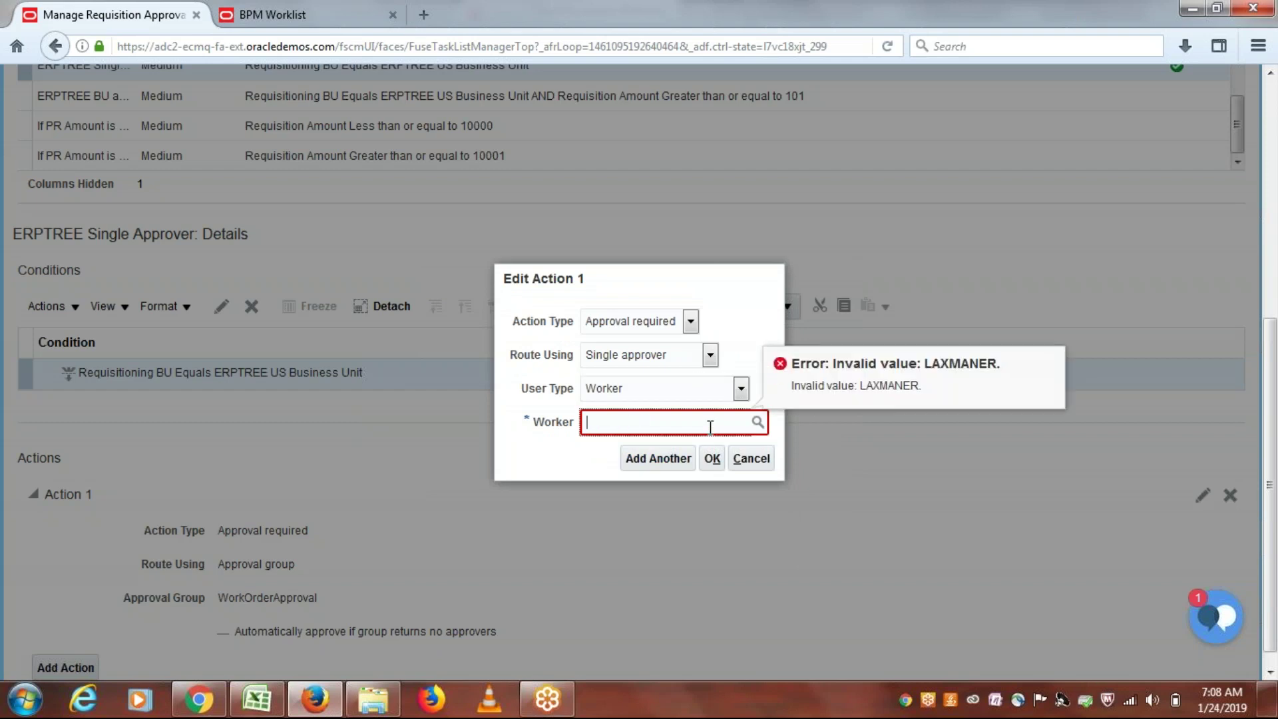
pyautogui.write('LAXMAN')
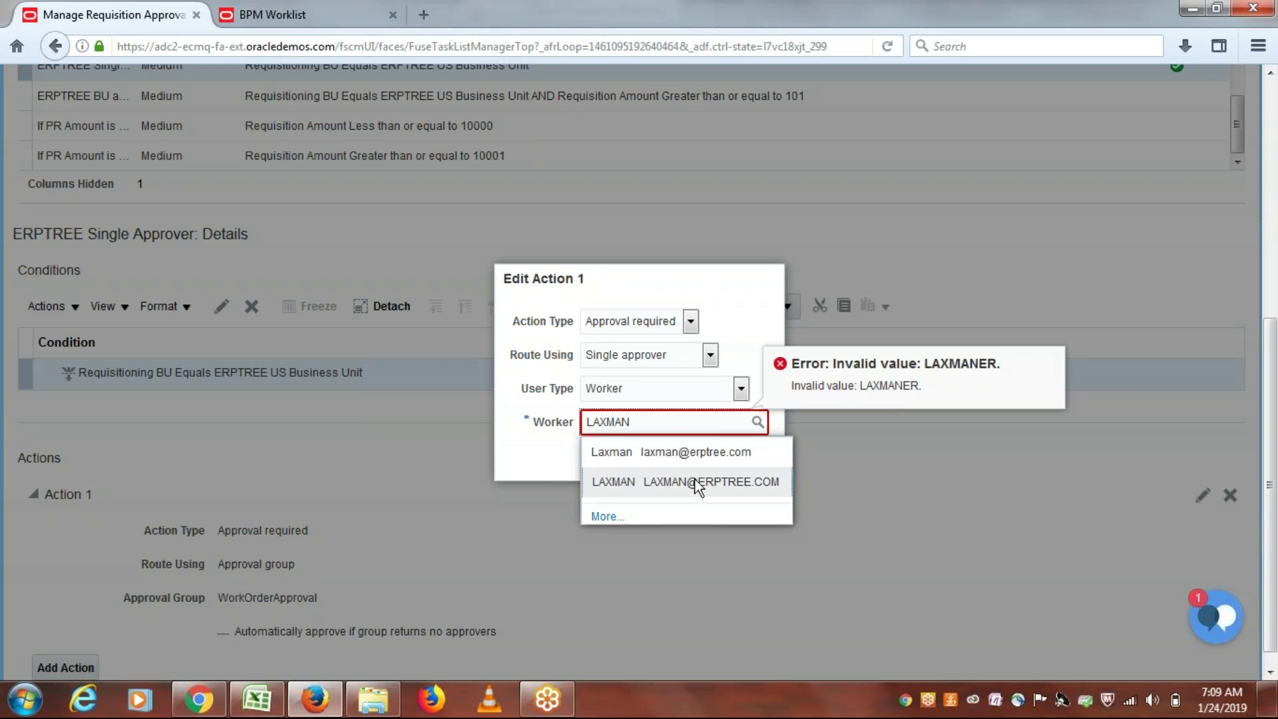
pyautogui.click(695, 481)
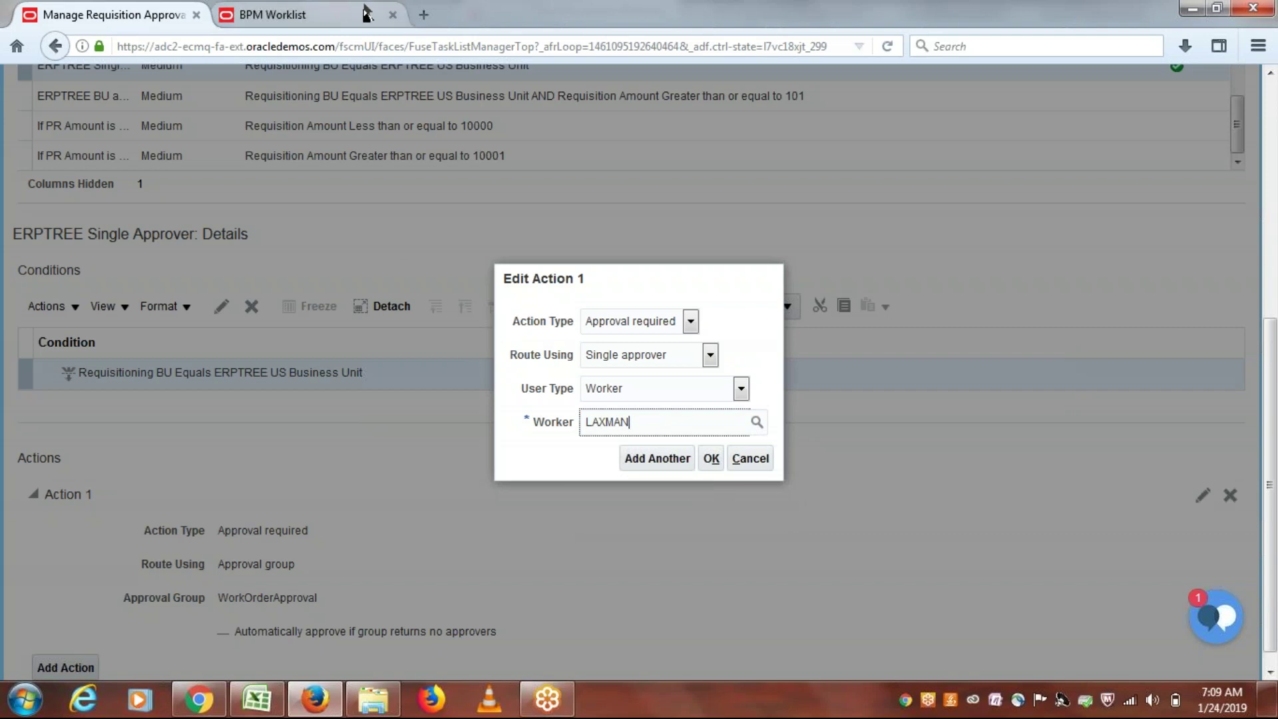
pyautogui.click(423, 15)
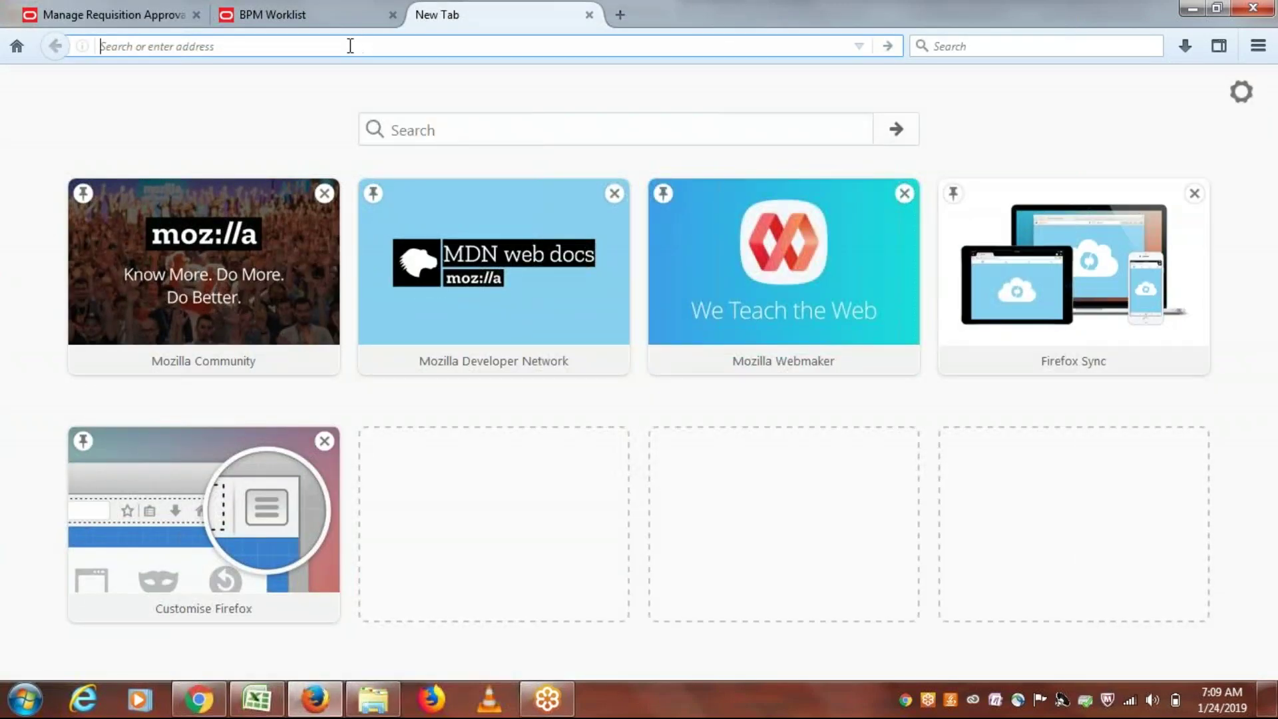
# Step: Load the Fusion home page in the BPM Worklist tab and go to Setup and Maintenance
pyautogui.click(160, 13)
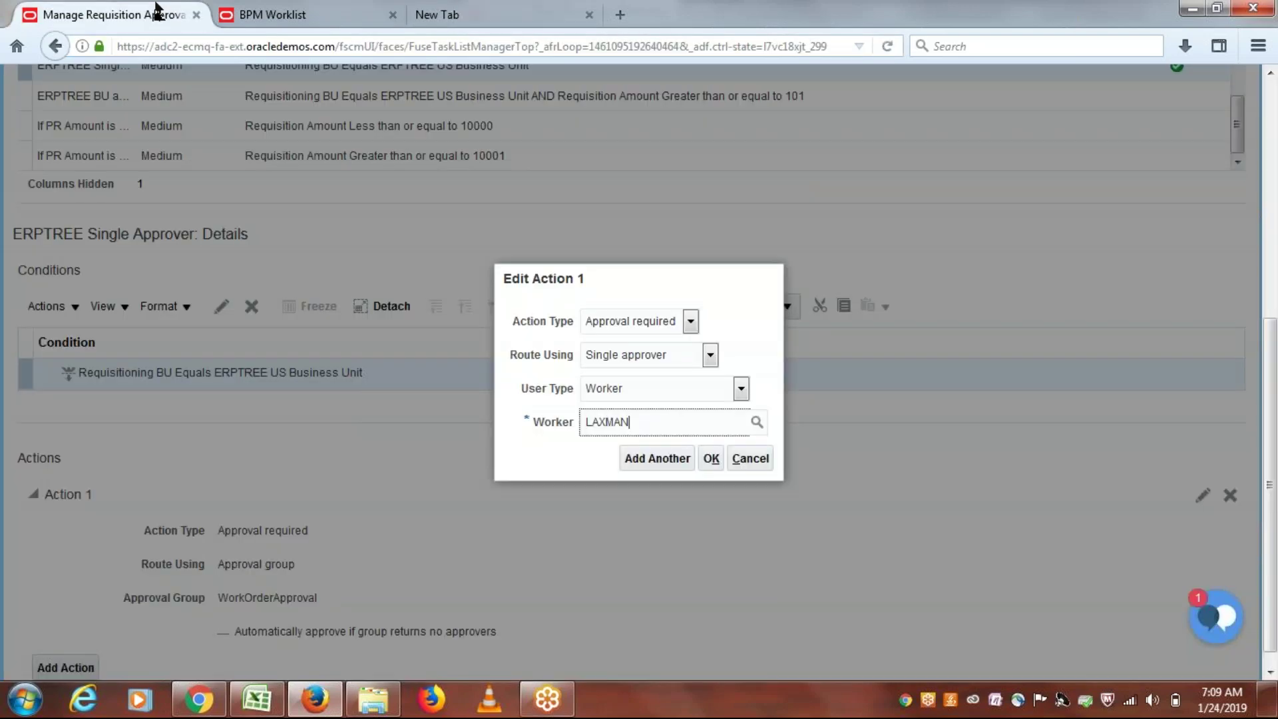
pyautogui.click(302, 15)
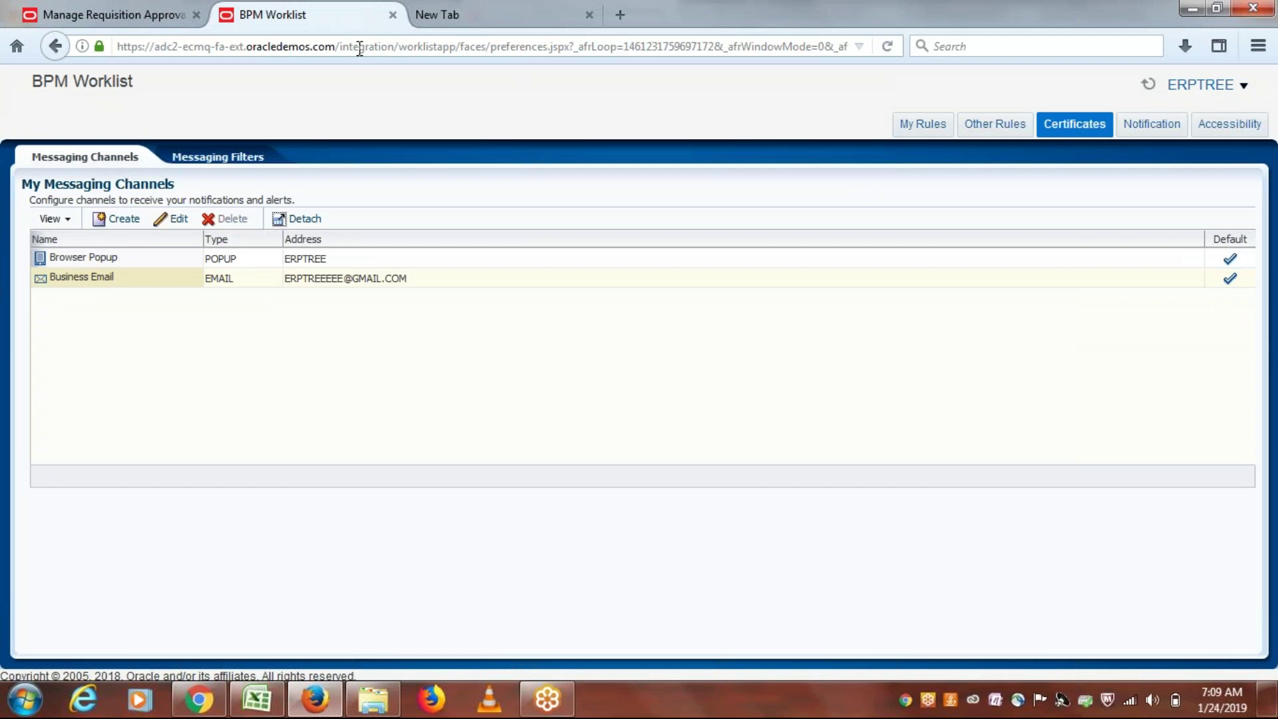
pyautogui.moveTo(334, 48); pyautogui.dragTo(1220, 98)
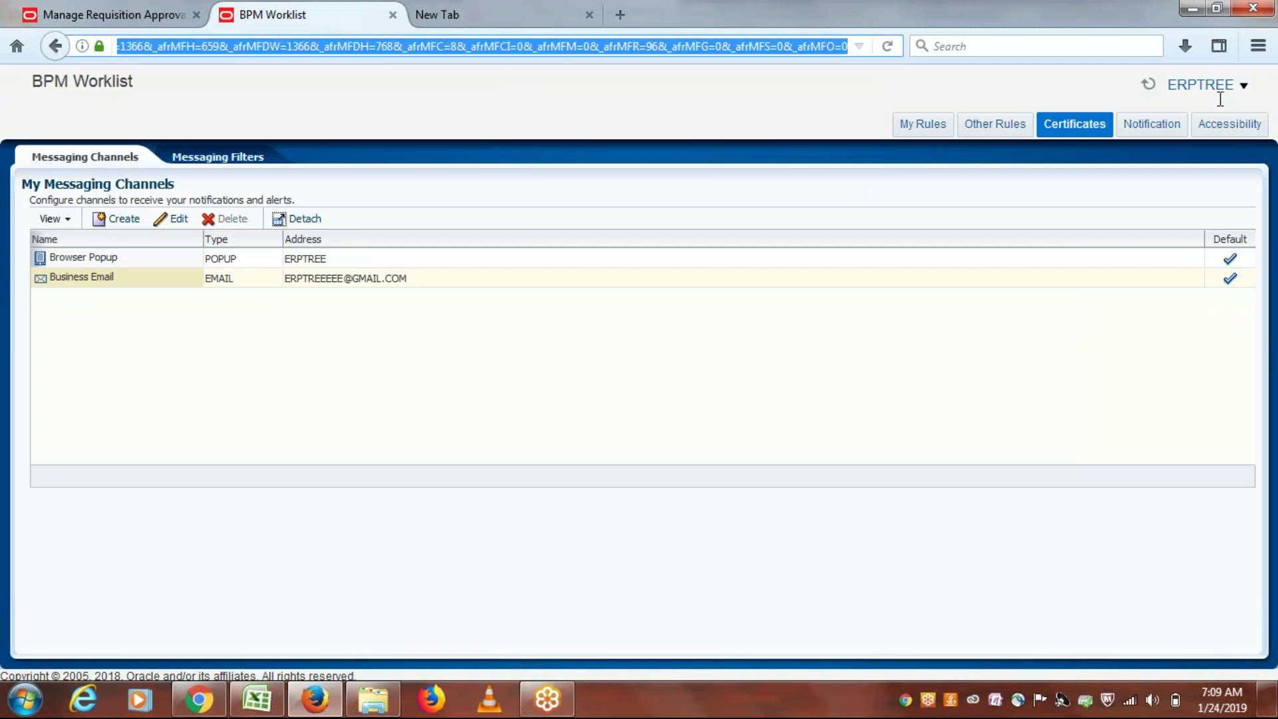
pyautogui.press('Return')
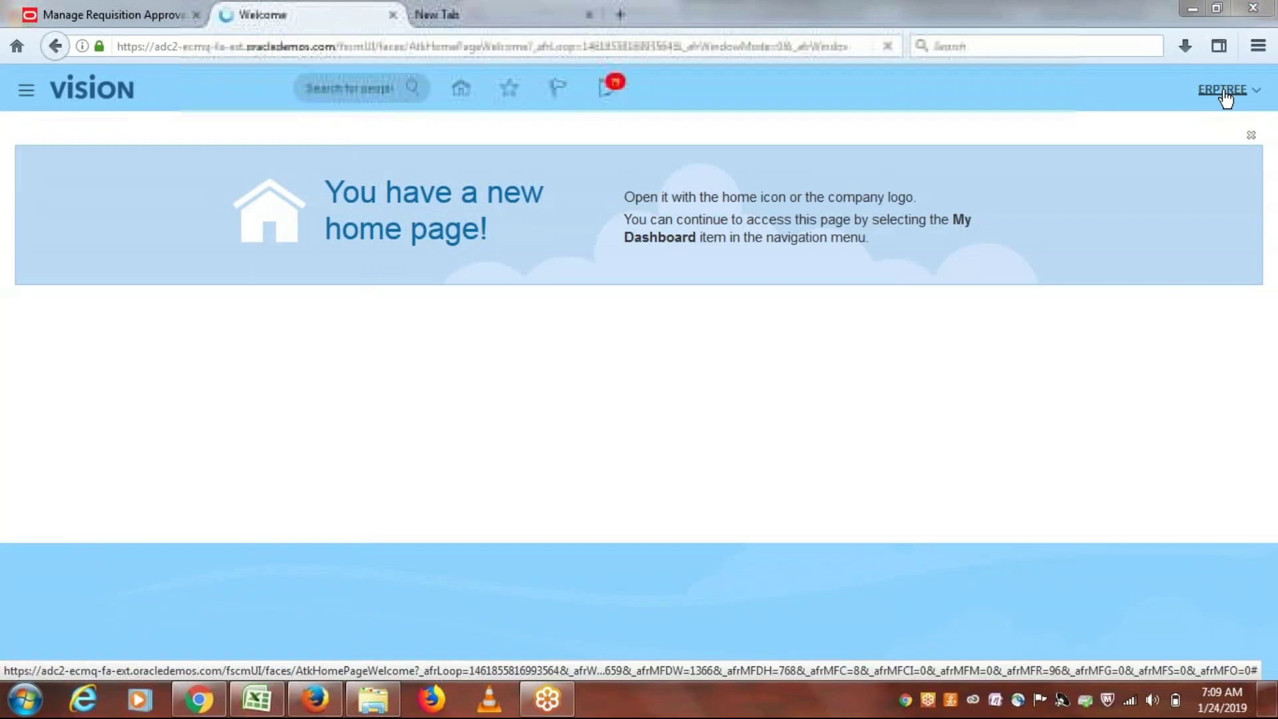
pyautogui.click(1222, 92)
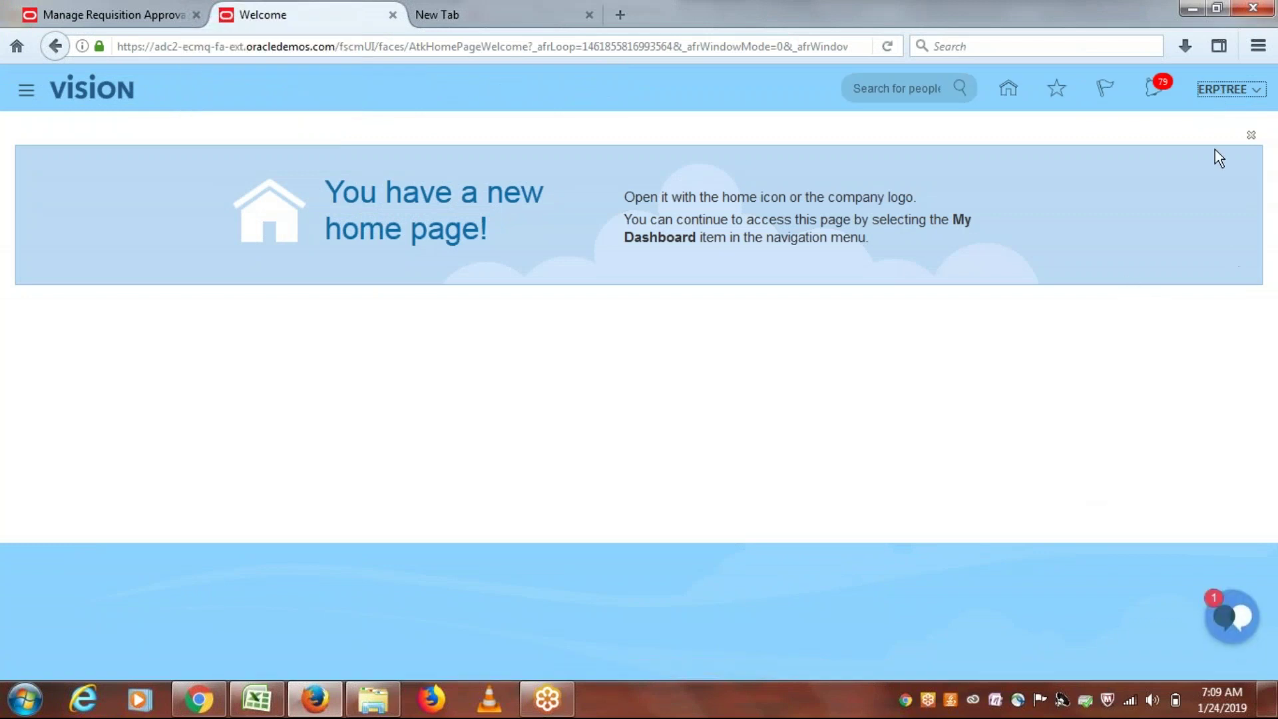
pyautogui.click(1217, 97)
pyautogui.click(1115, 313)
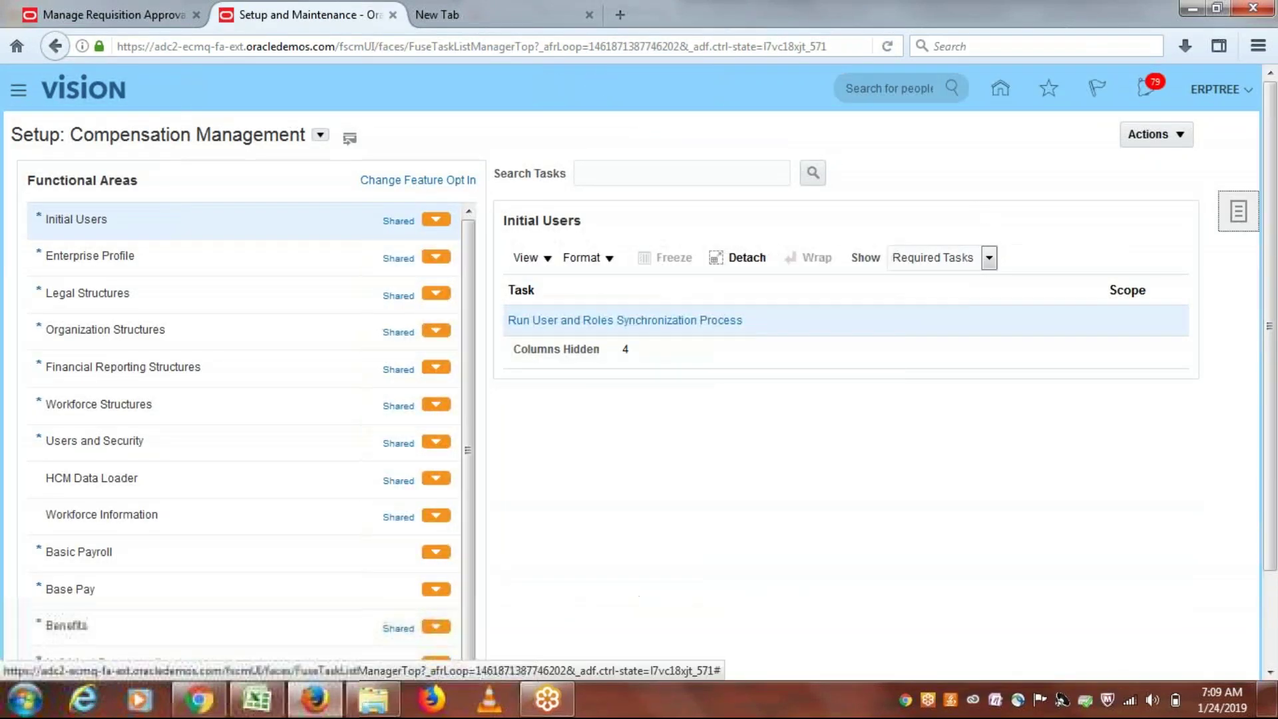
# Step: Find and open the 'Manage Users' setup task
pyautogui.click(1238, 211)
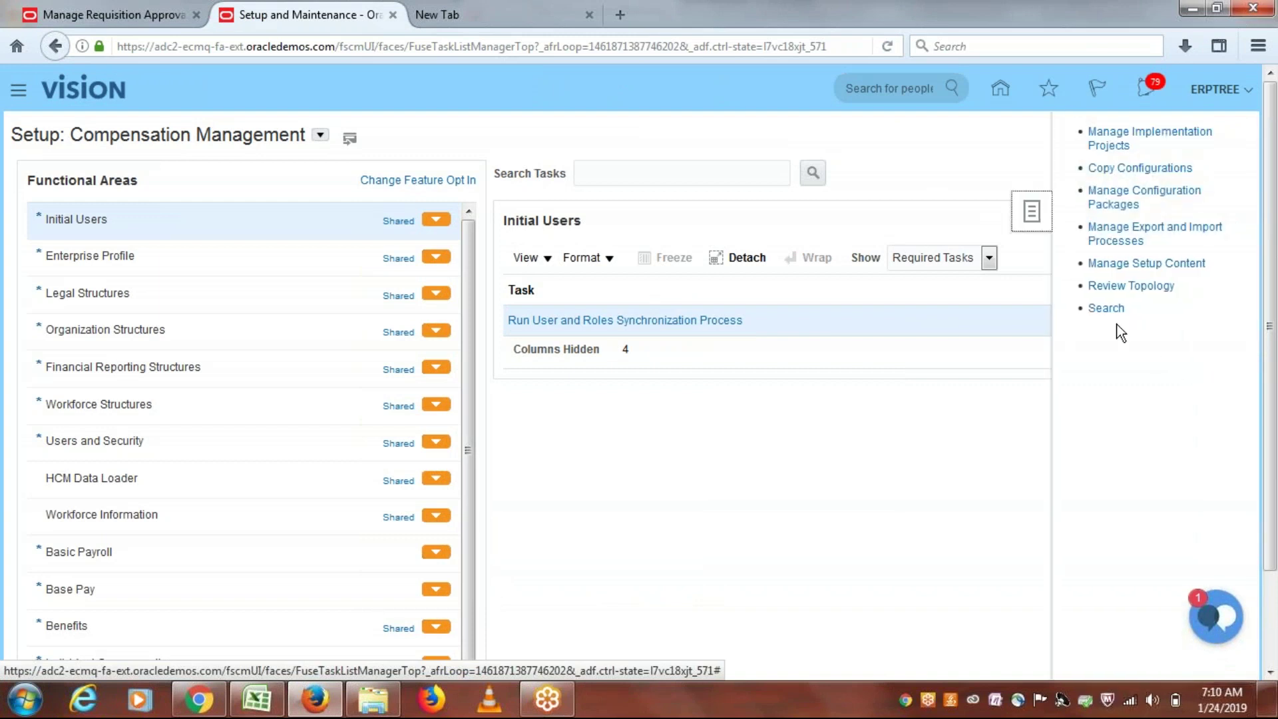
pyautogui.click(1103, 309)
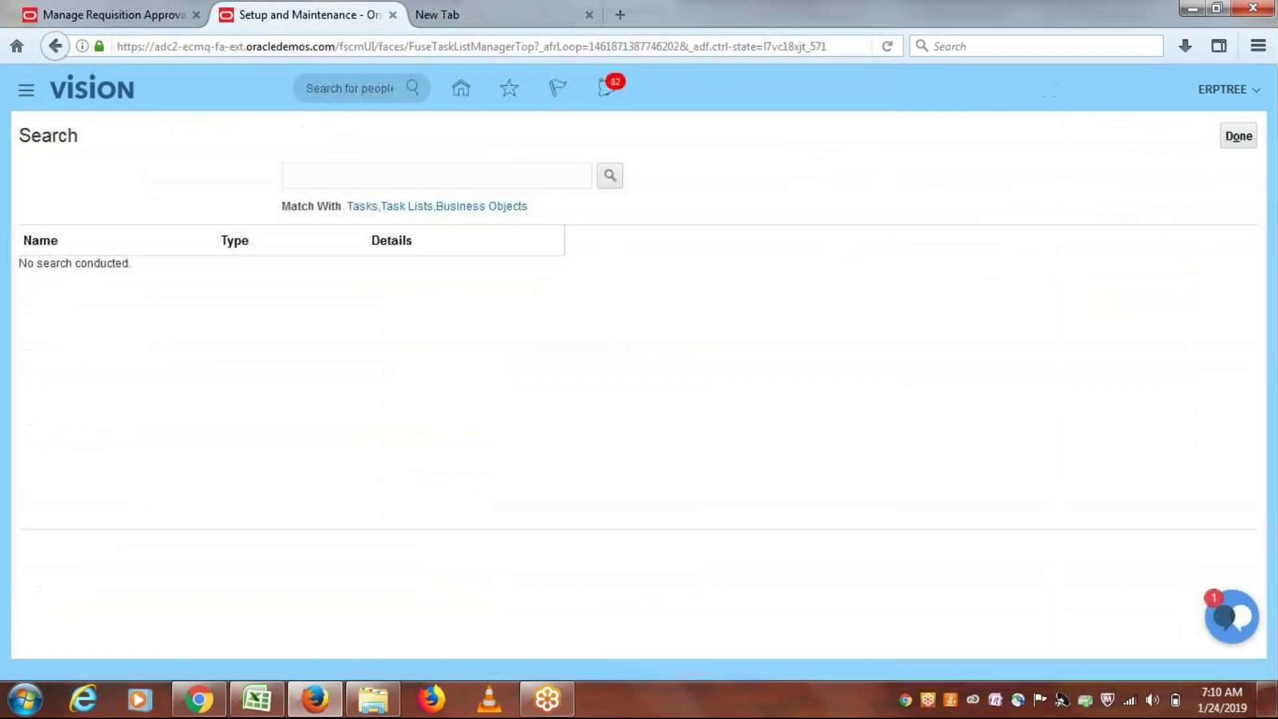
pyautogui.click(465, 180)
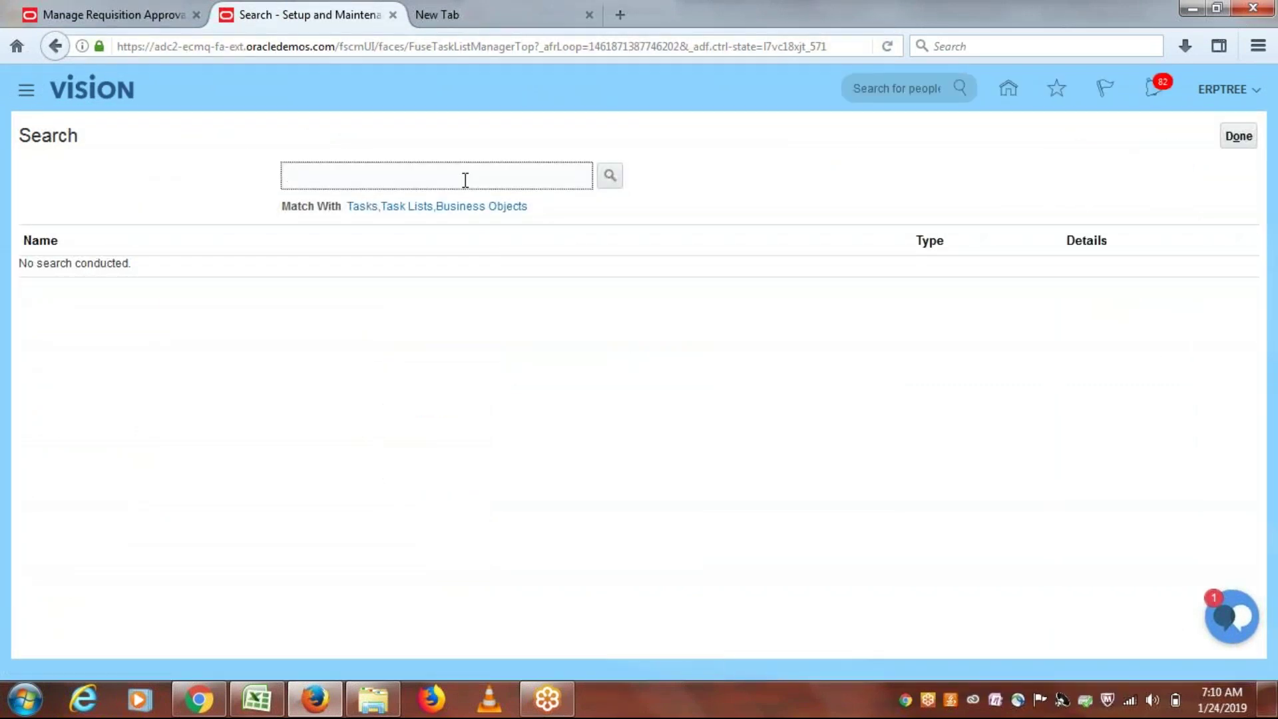
pyautogui.write('Manage Users')
pyautogui.click(613, 173)
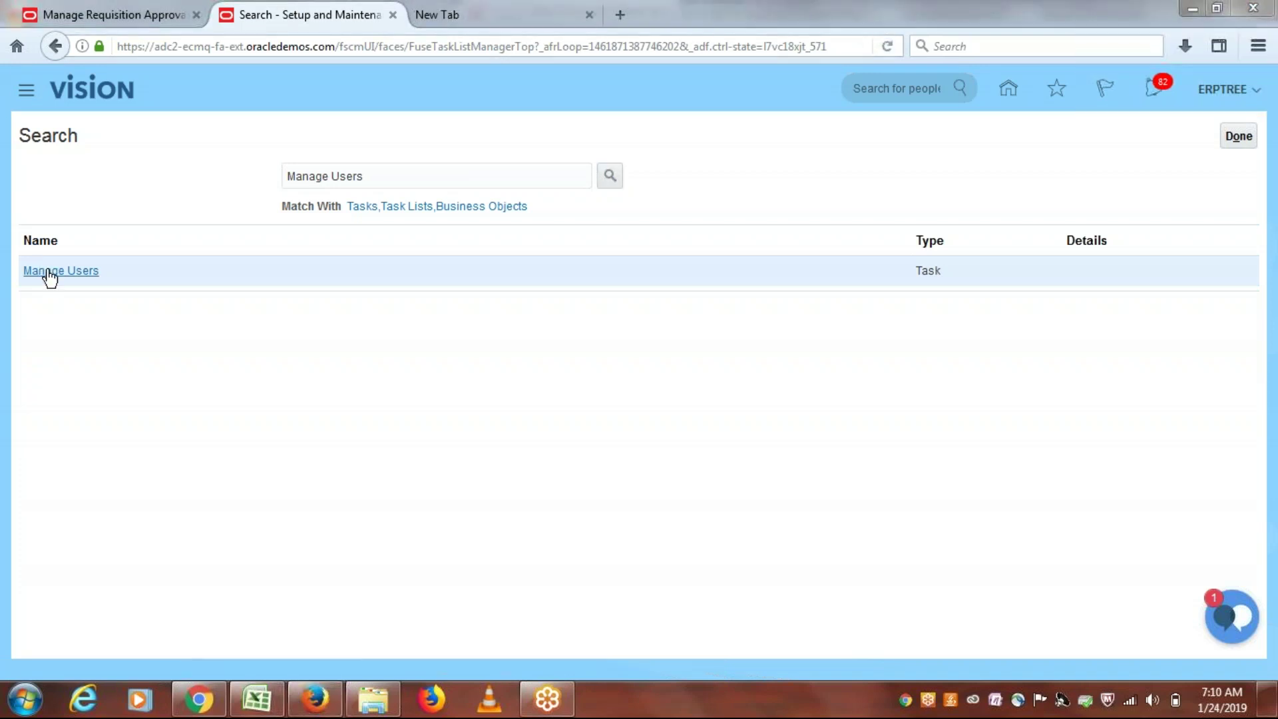
pyautogui.click(46, 272)
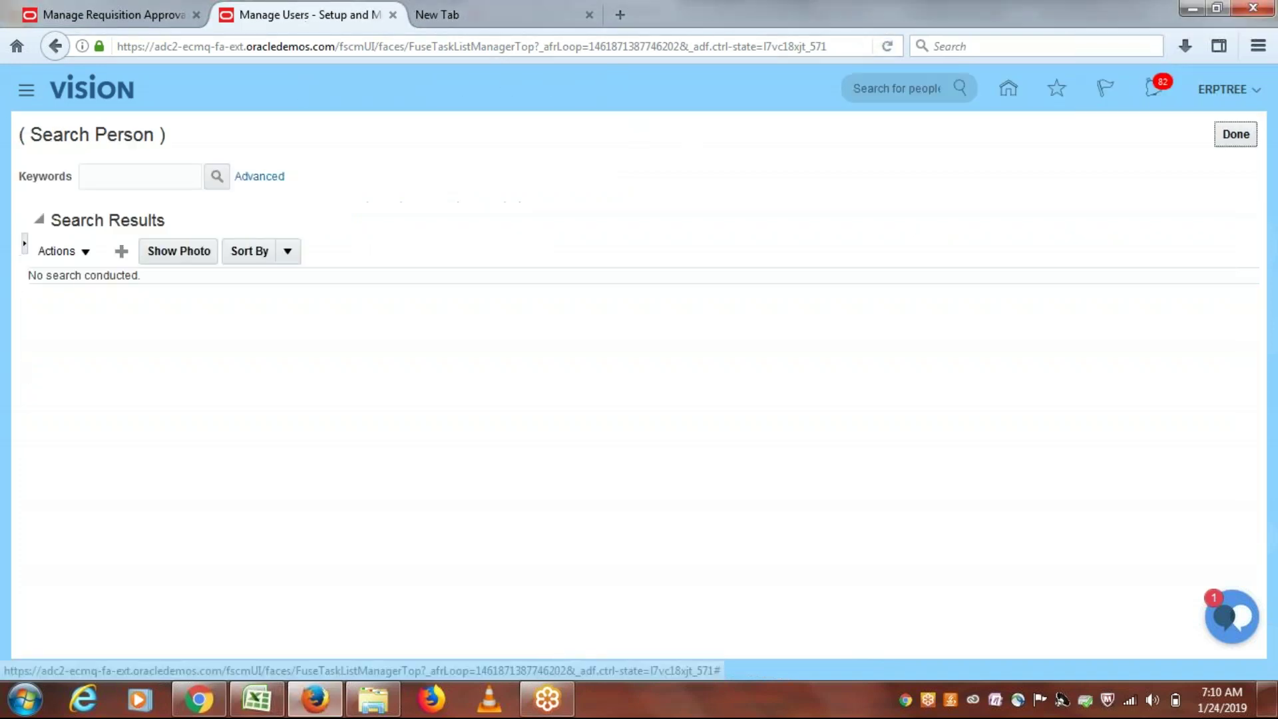
# Step: Search for the approver and open their Edit User page to check user name and last name
pyautogui.click(172, 179)
pyautogui.write('LAXMAN')
pyautogui.click(217, 177)
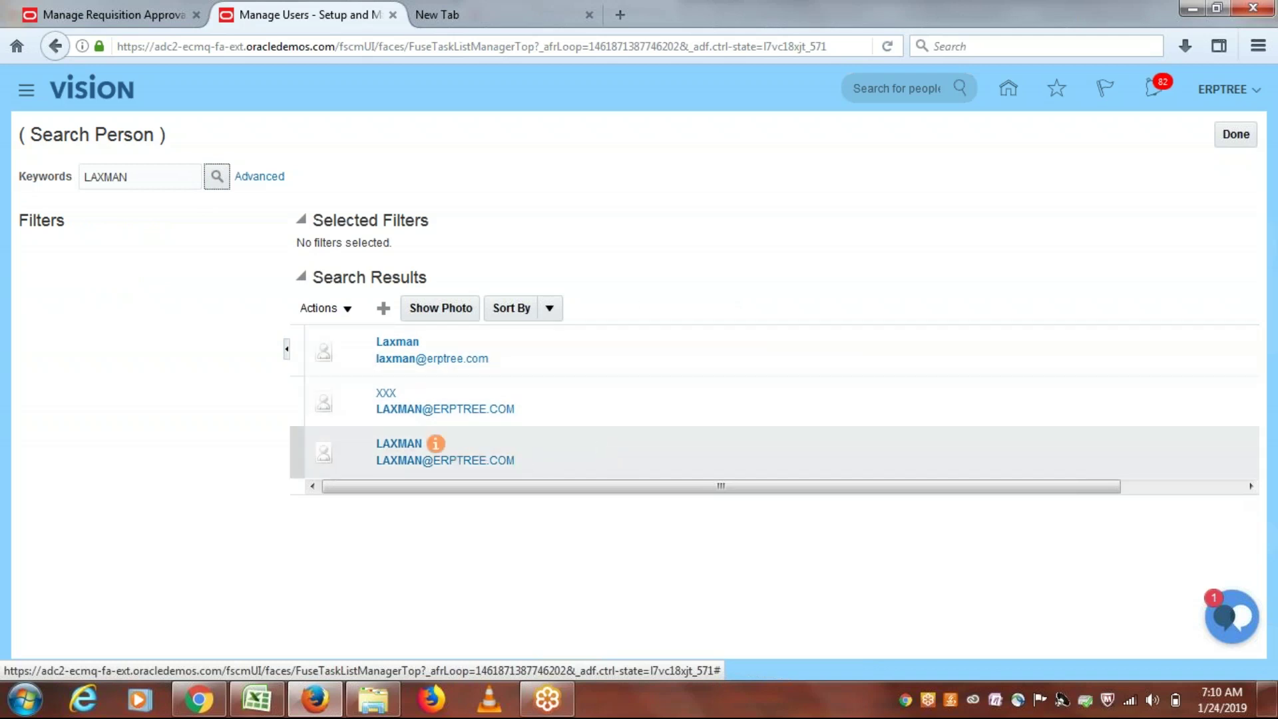
pyautogui.click(342, 447)
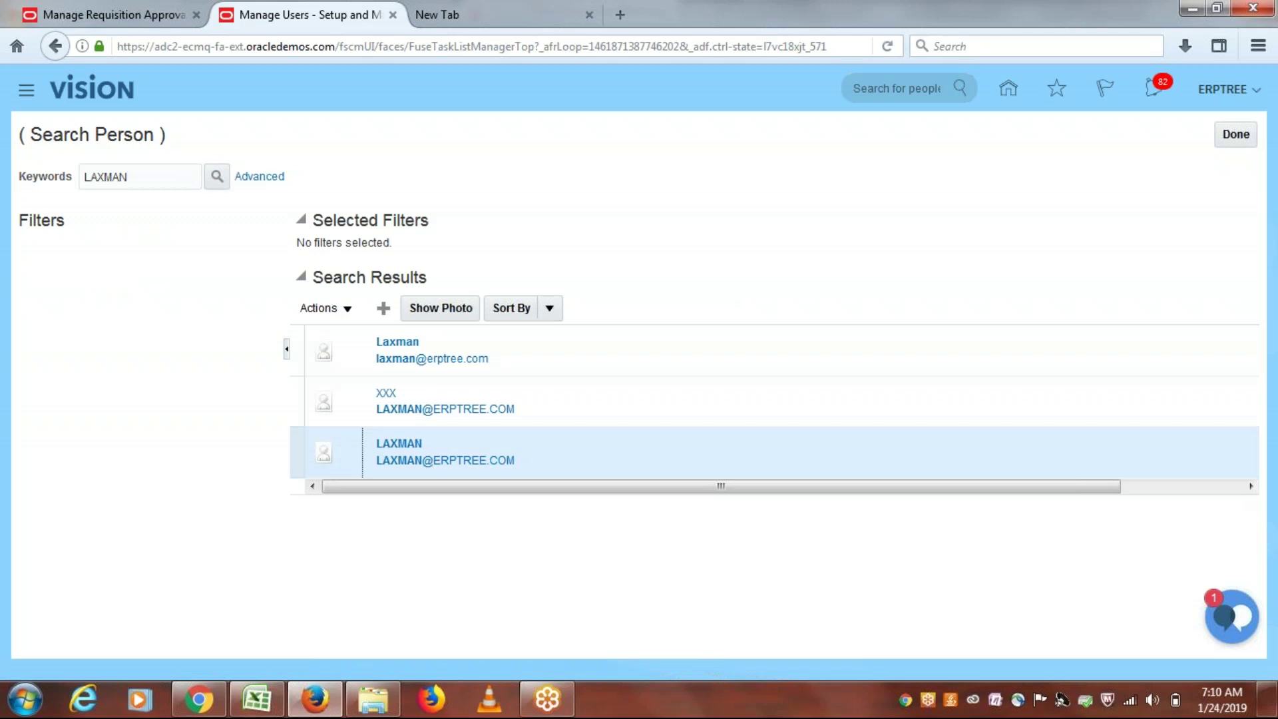
pyautogui.click(397, 342)
pyautogui.click(345, 307)
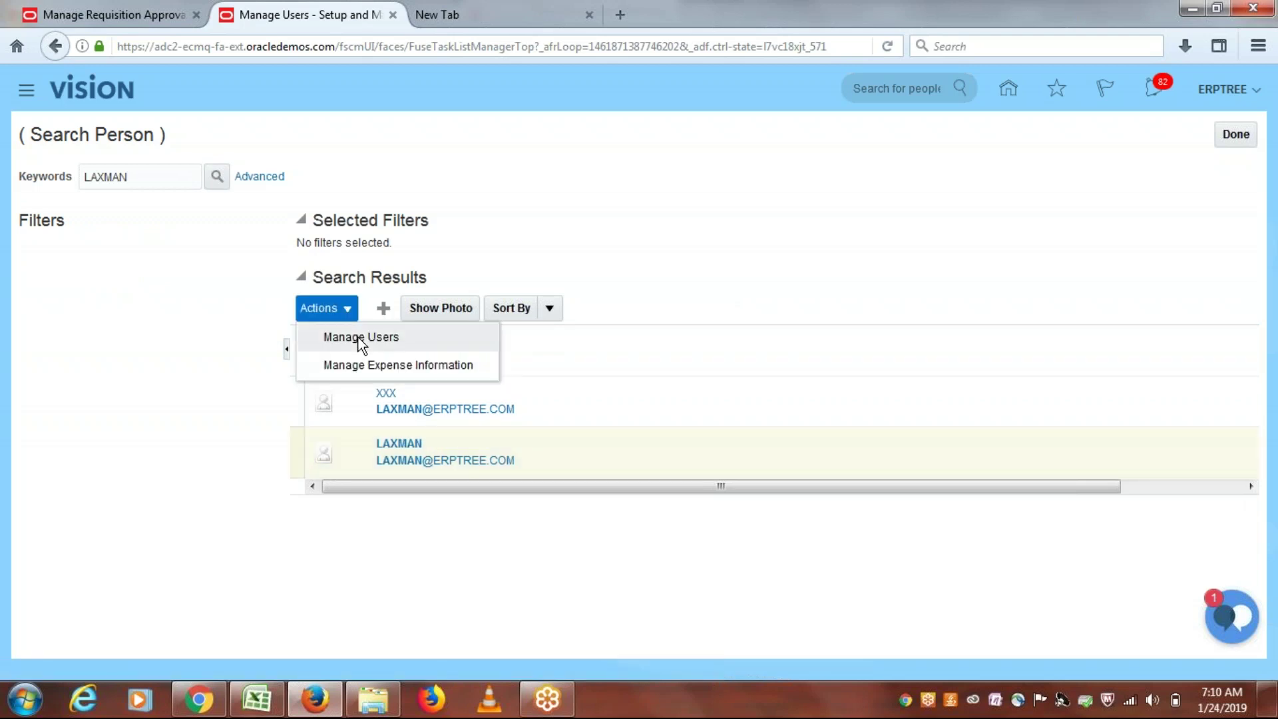
pyautogui.click(358, 337)
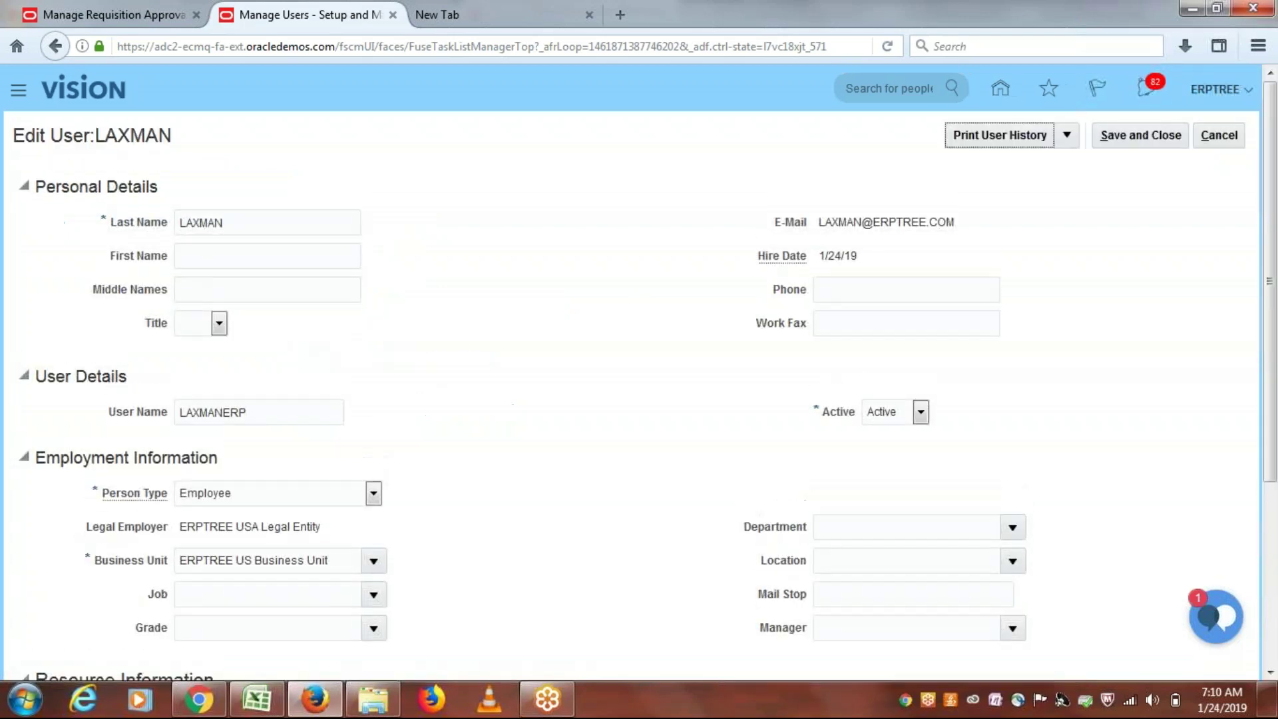
pyautogui.click(287, 412)
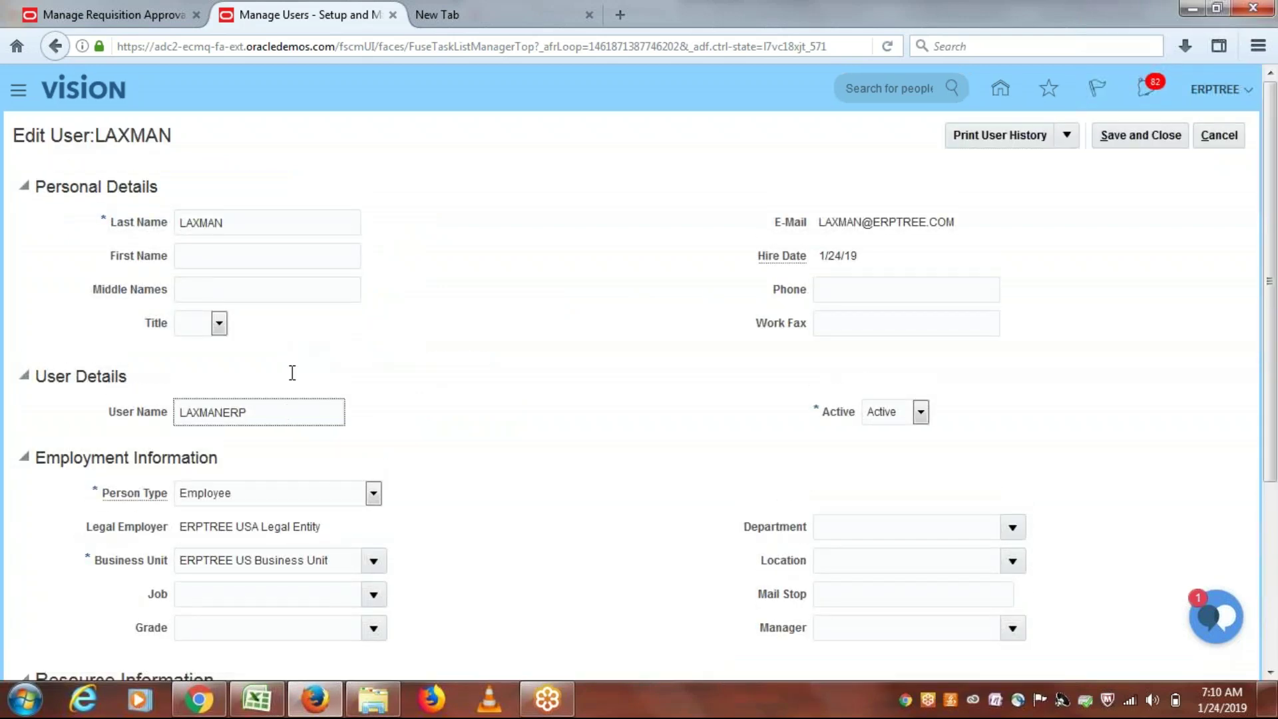
pyautogui.click(250, 222)
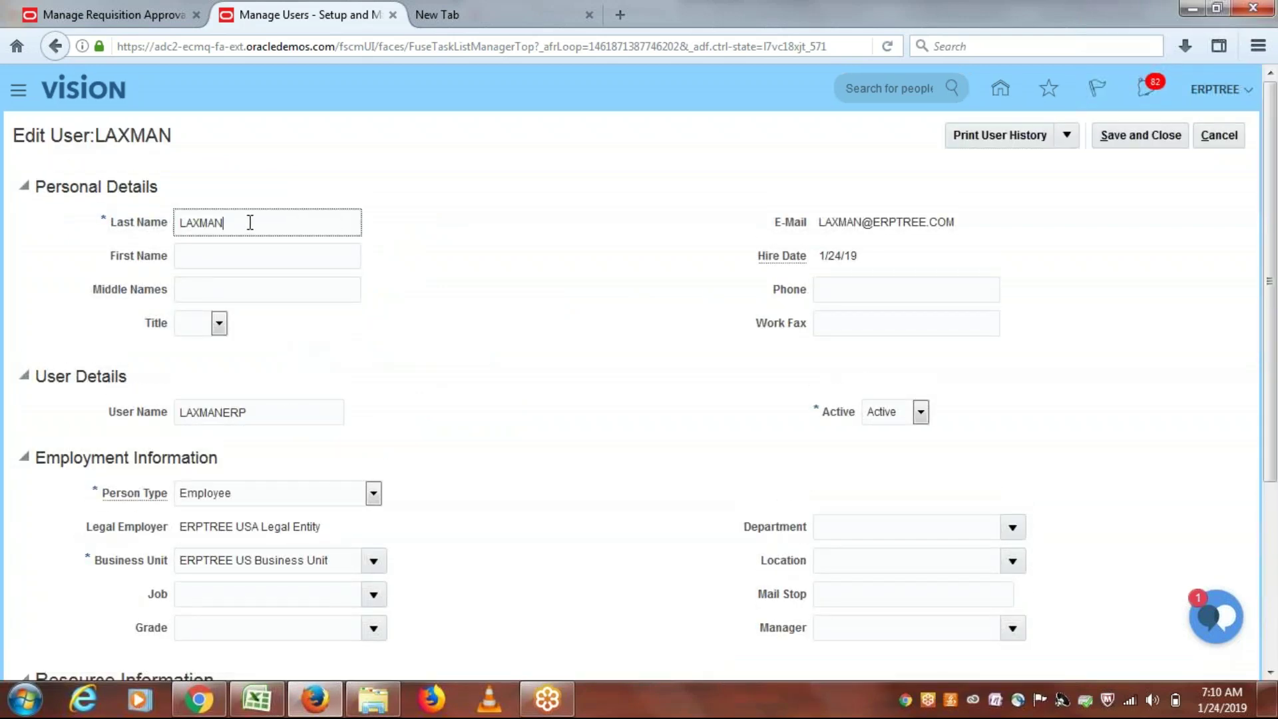
# Step: Confirm Action 1, save the Consensus rule, and deploy the requisition approval changes
pyautogui.click(140, 15)
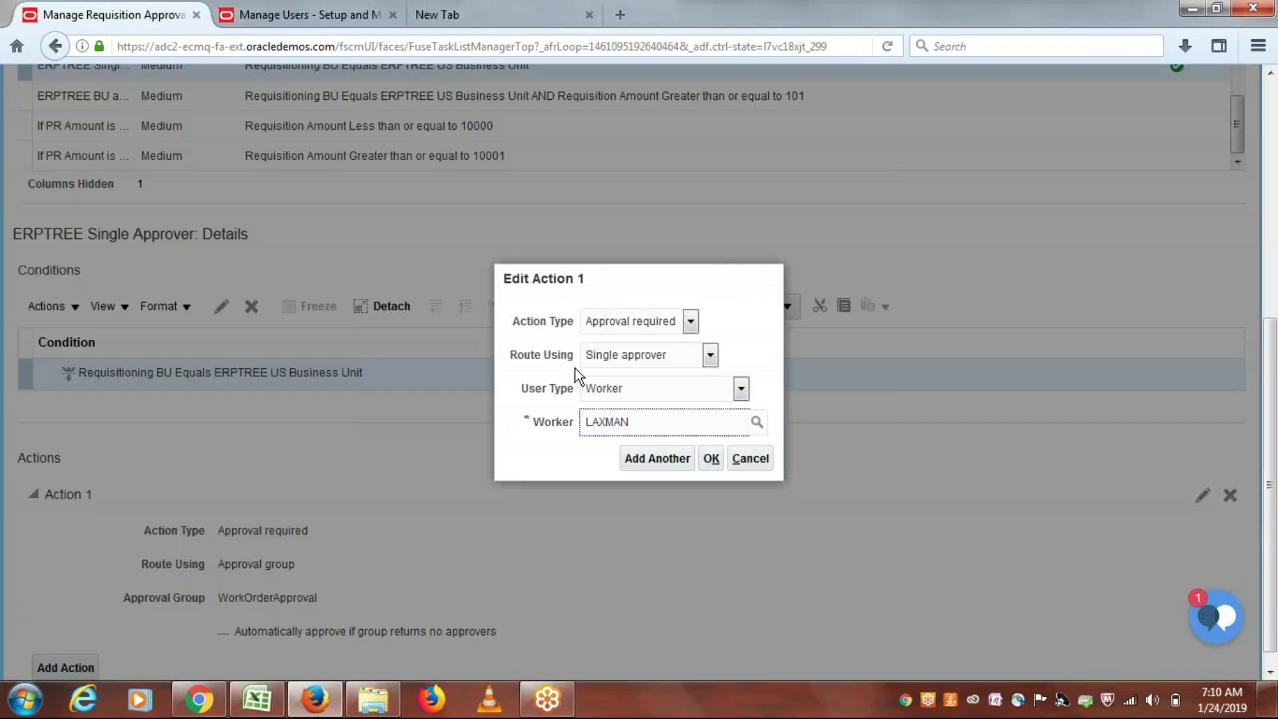
pyautogui.click(711, 458)
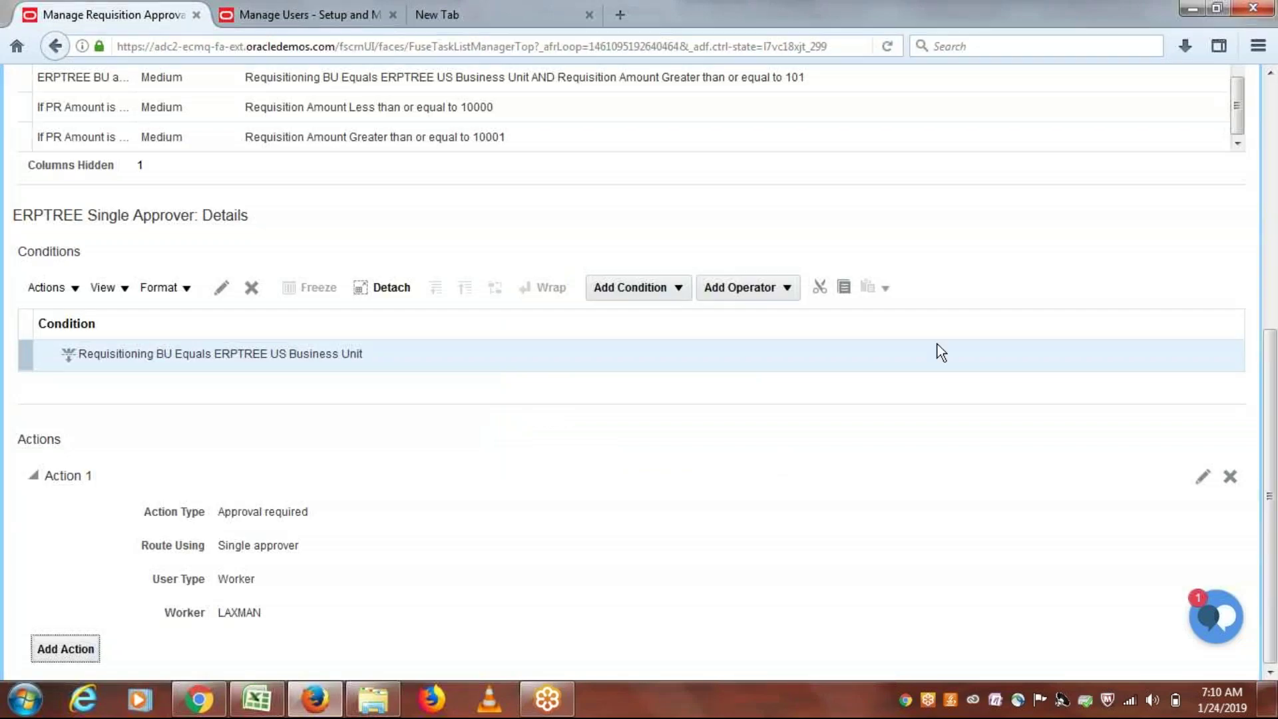
pyautogui.scroll(1, 1274, 358)
pyautogui.scroll(6, 1275, 357)
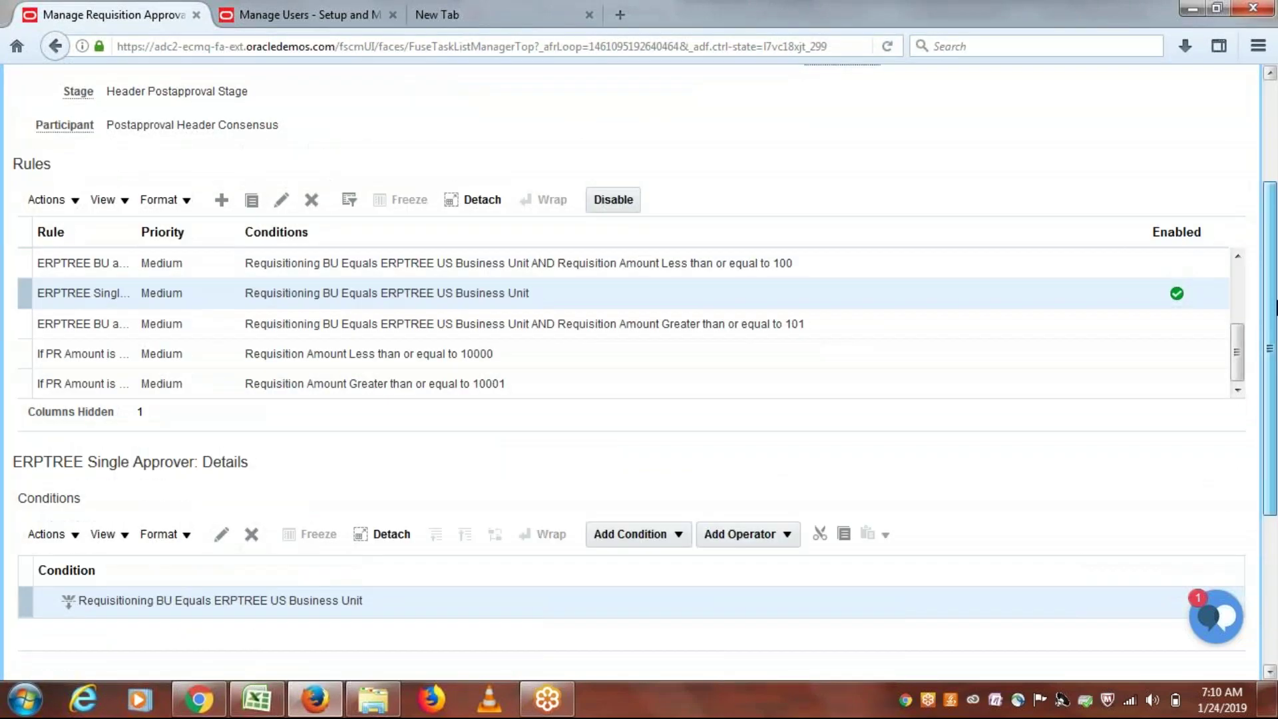
pyautogui.click(1155, 136)
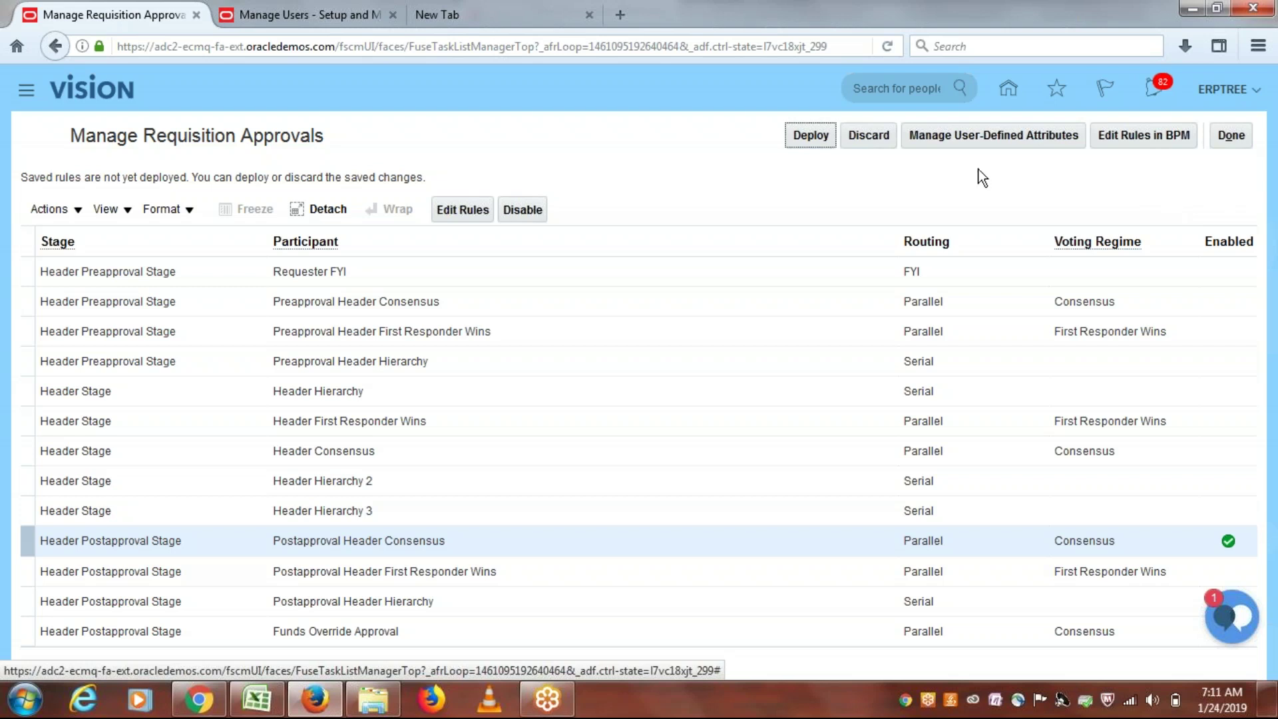
pyautogui.click(799, 137)
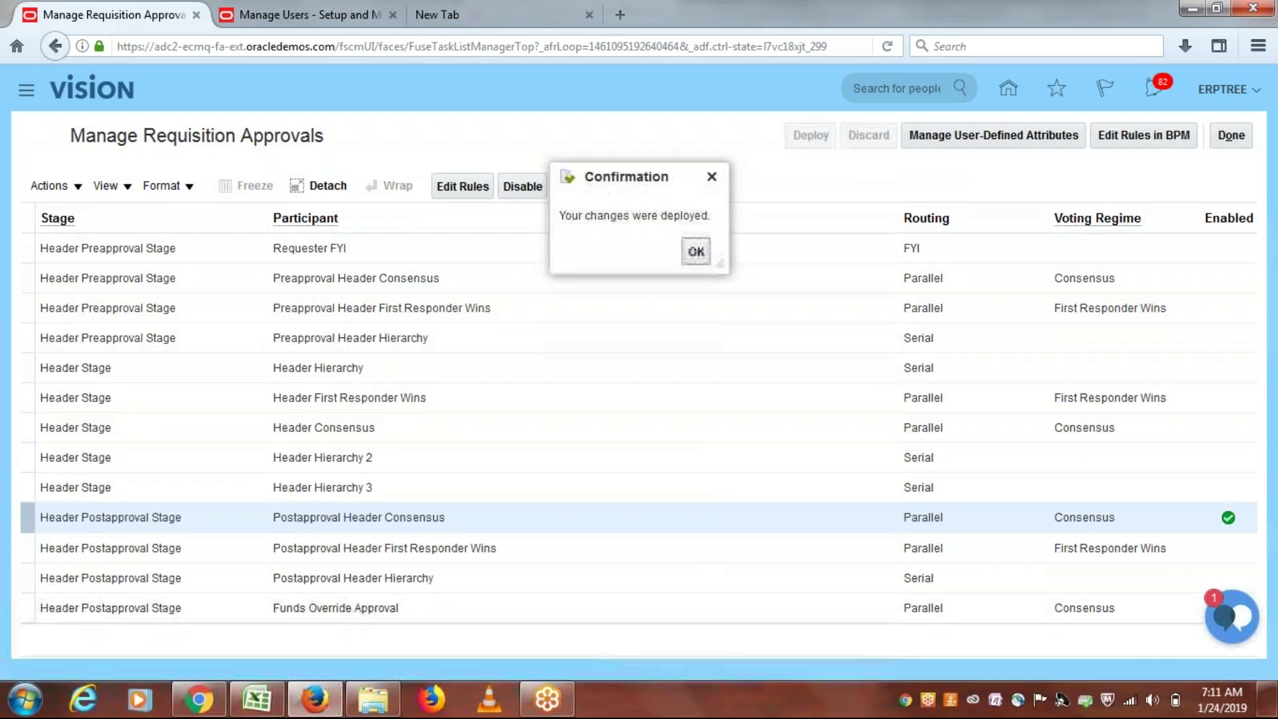
pyautogui.click(695, 252)
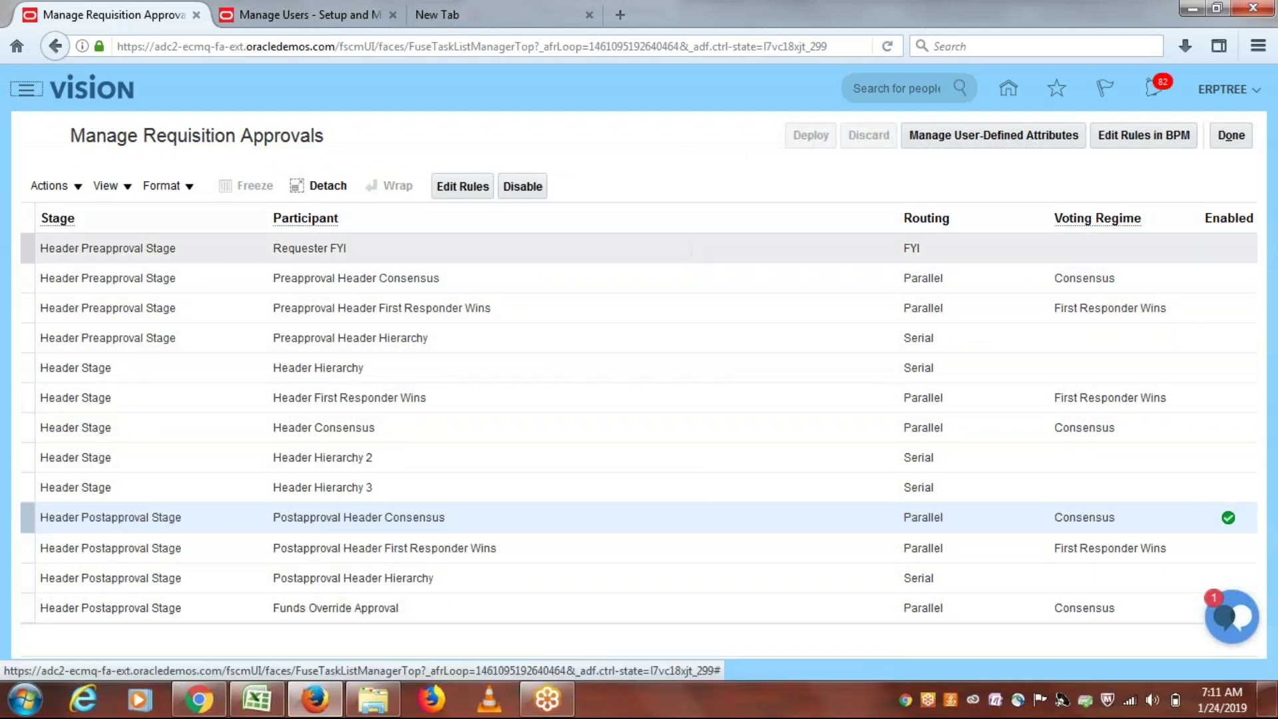
pyautogui.click(1233, 136)
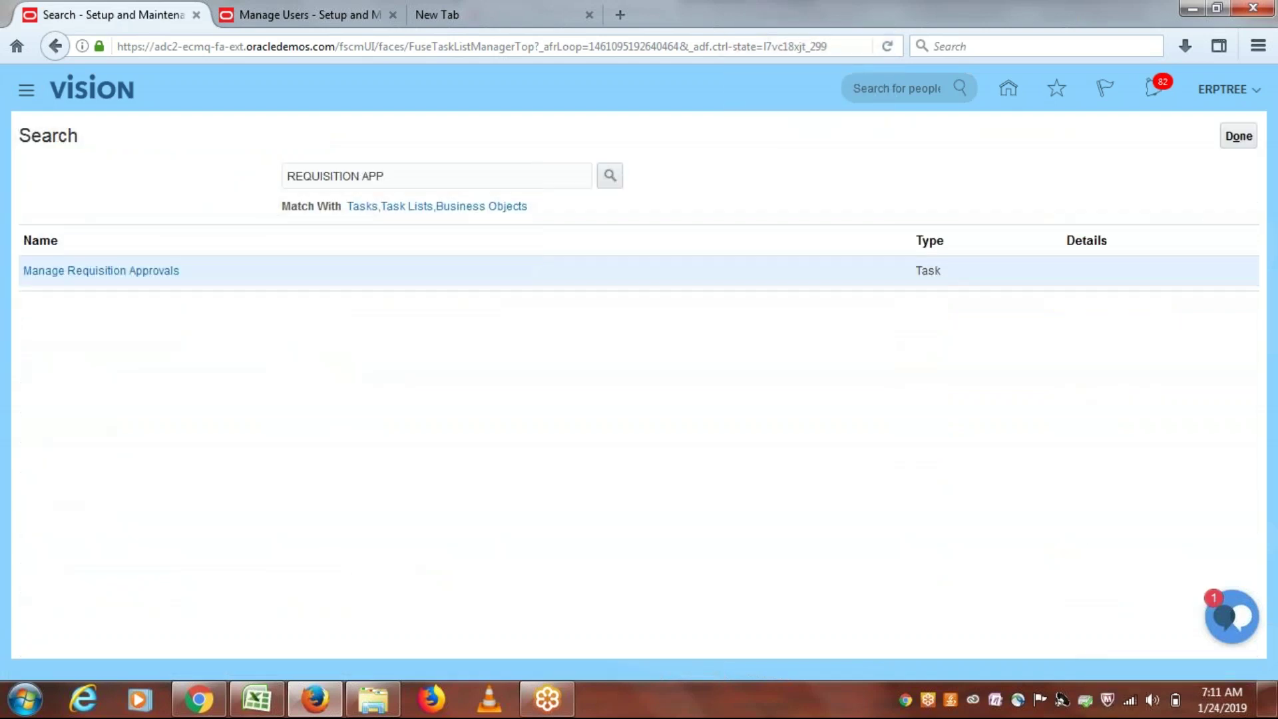
# Step: Exit setup and use the Navigator to open Procurement > Purchase Requisitions
pyautogui.click(1237, 136)
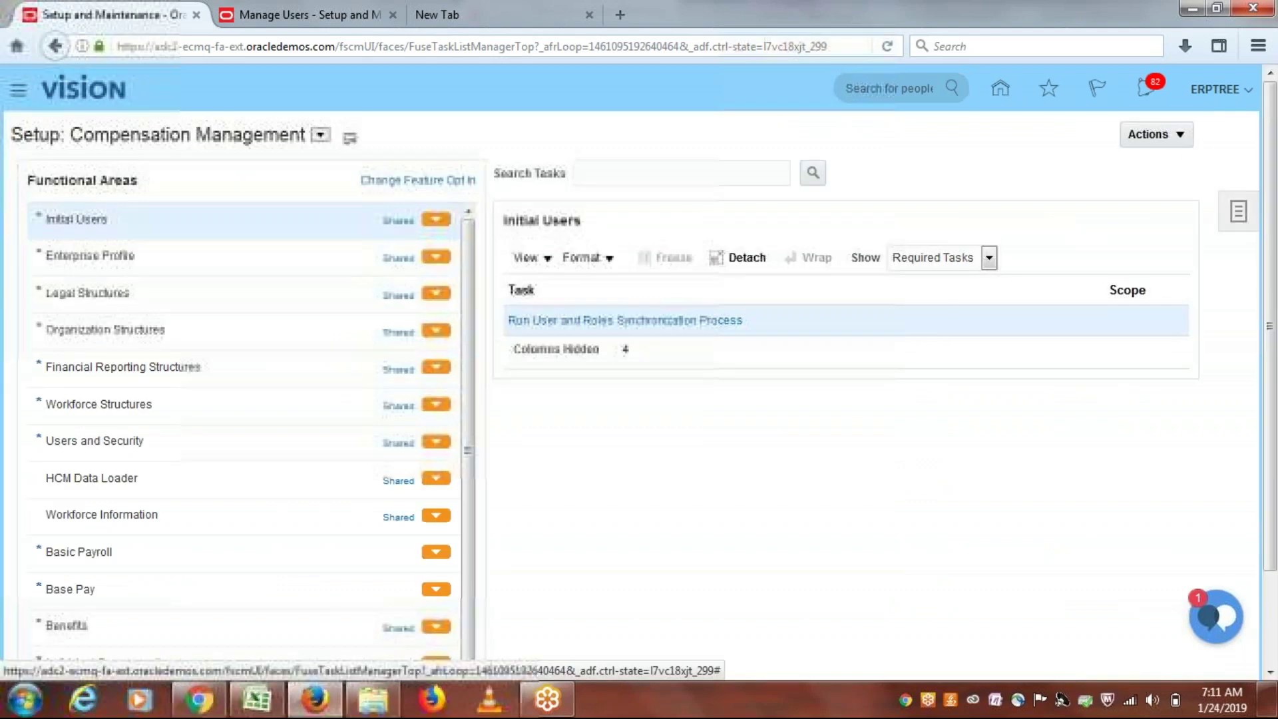
pyautogui.click(20, 91)
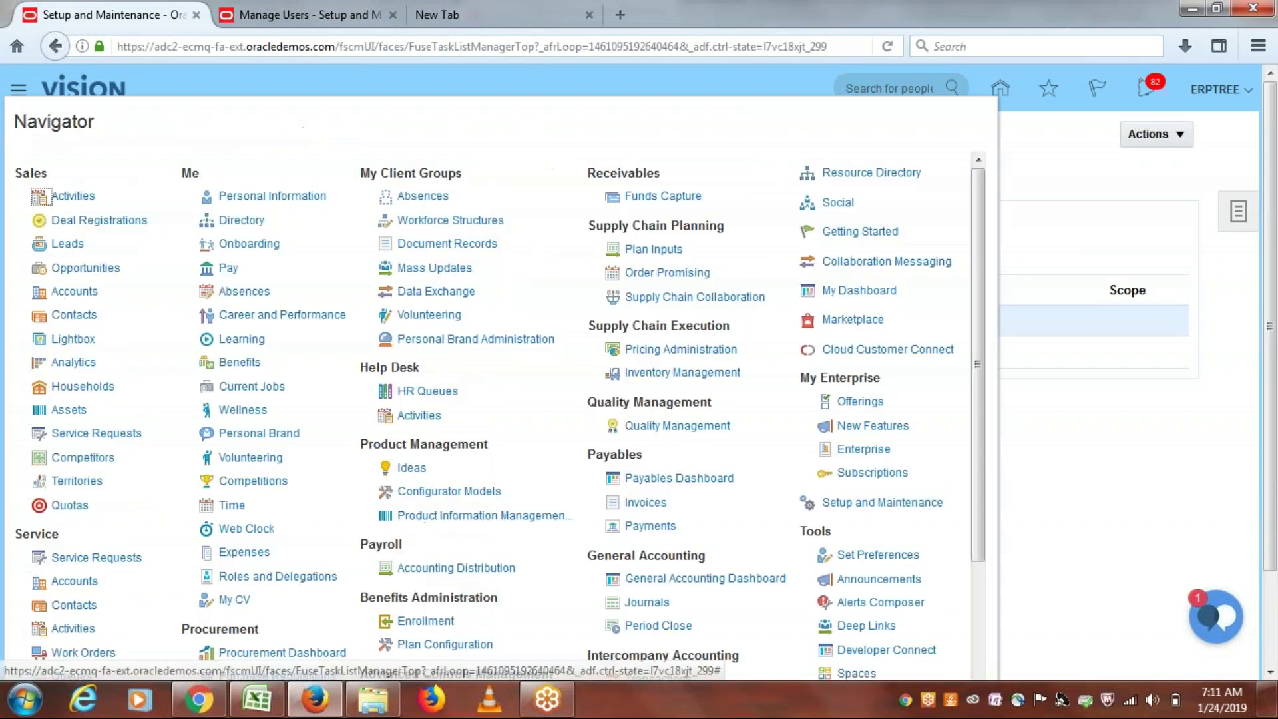
pyautogui.moveTo(981, 292); pyautogui.dragTo(977, 453)
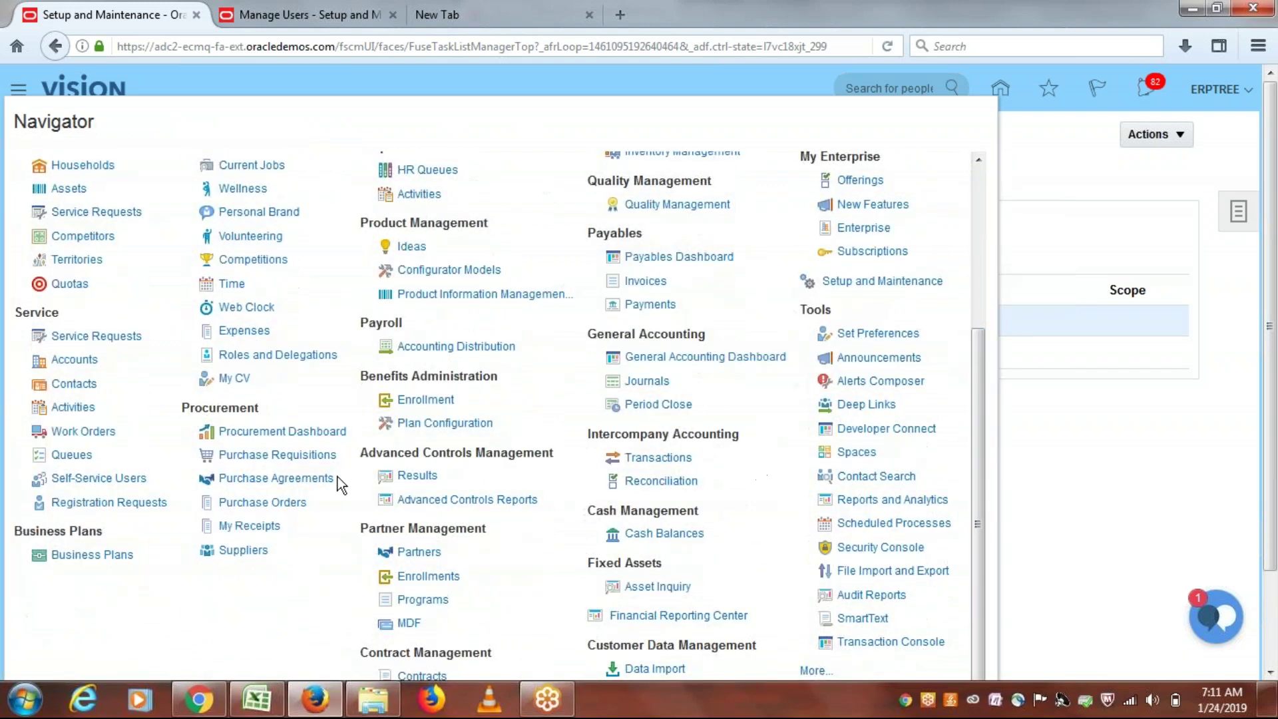
pyautogui.click(257, 455)
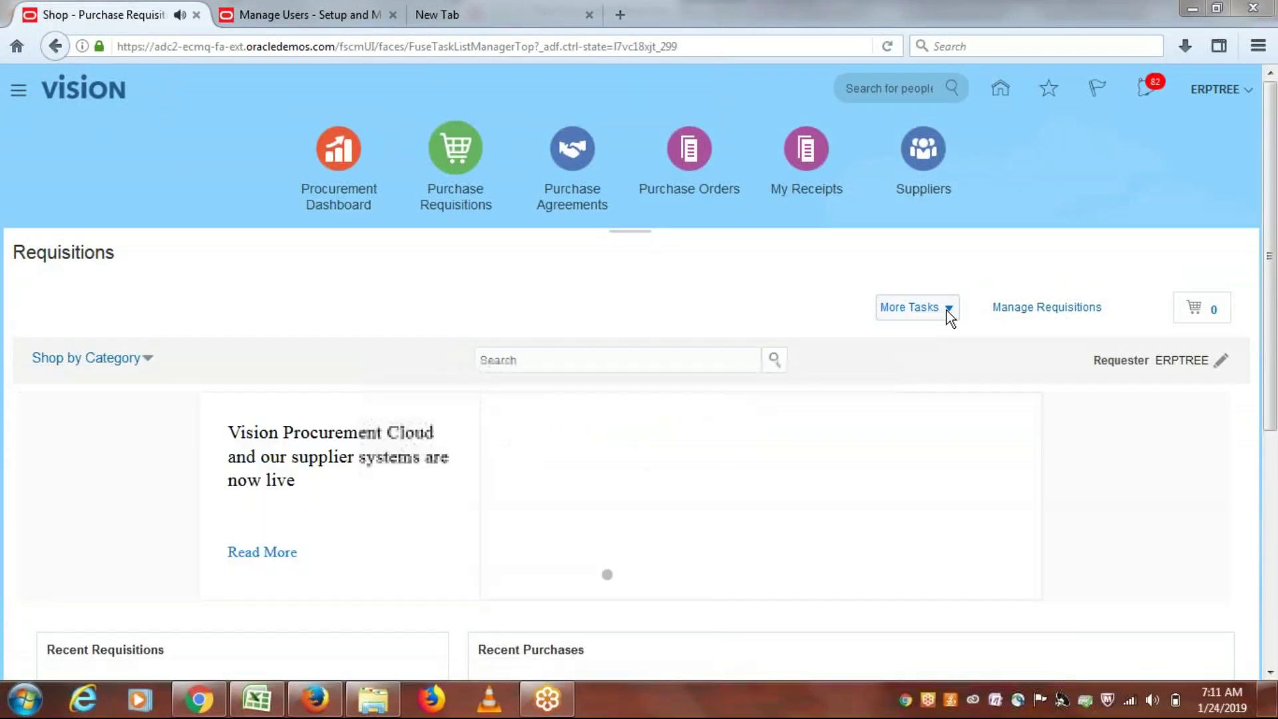
# Step: Enter a new requisition line for item ERP1002 (MacBook) priced at 600.00 USD
pyautogui.click(948, 308)
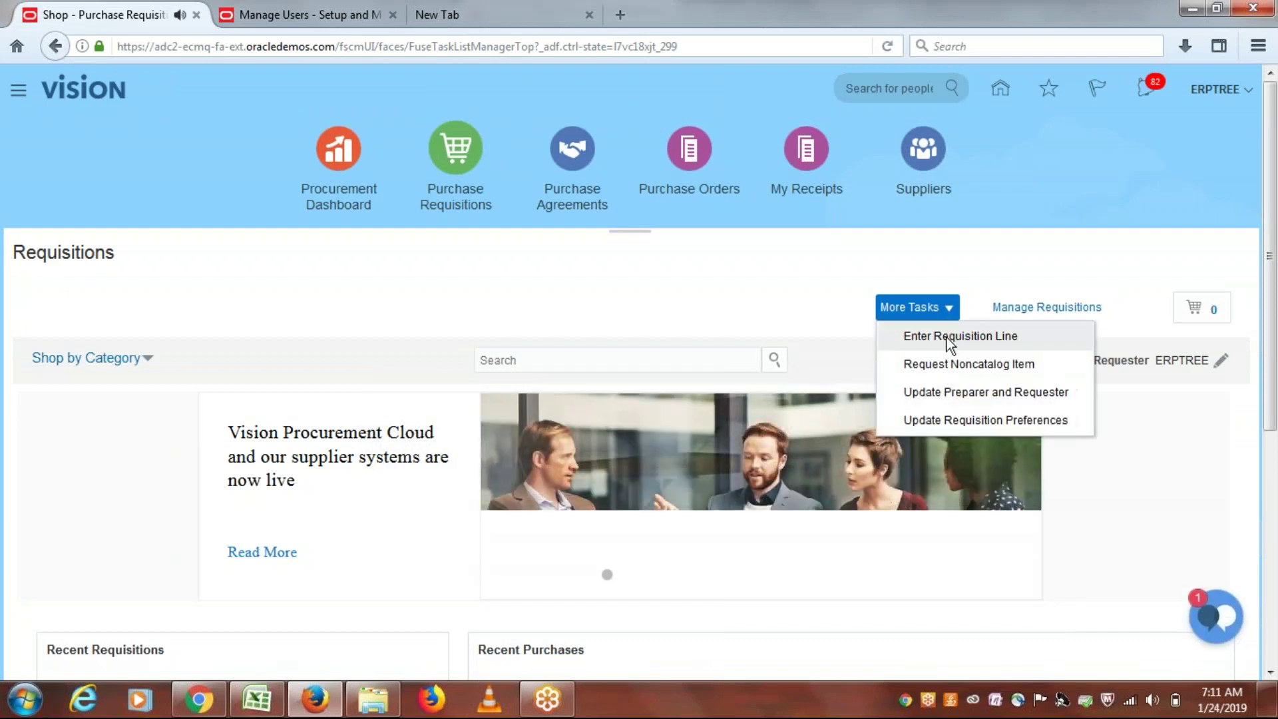
pyautogui.click(947, 337)
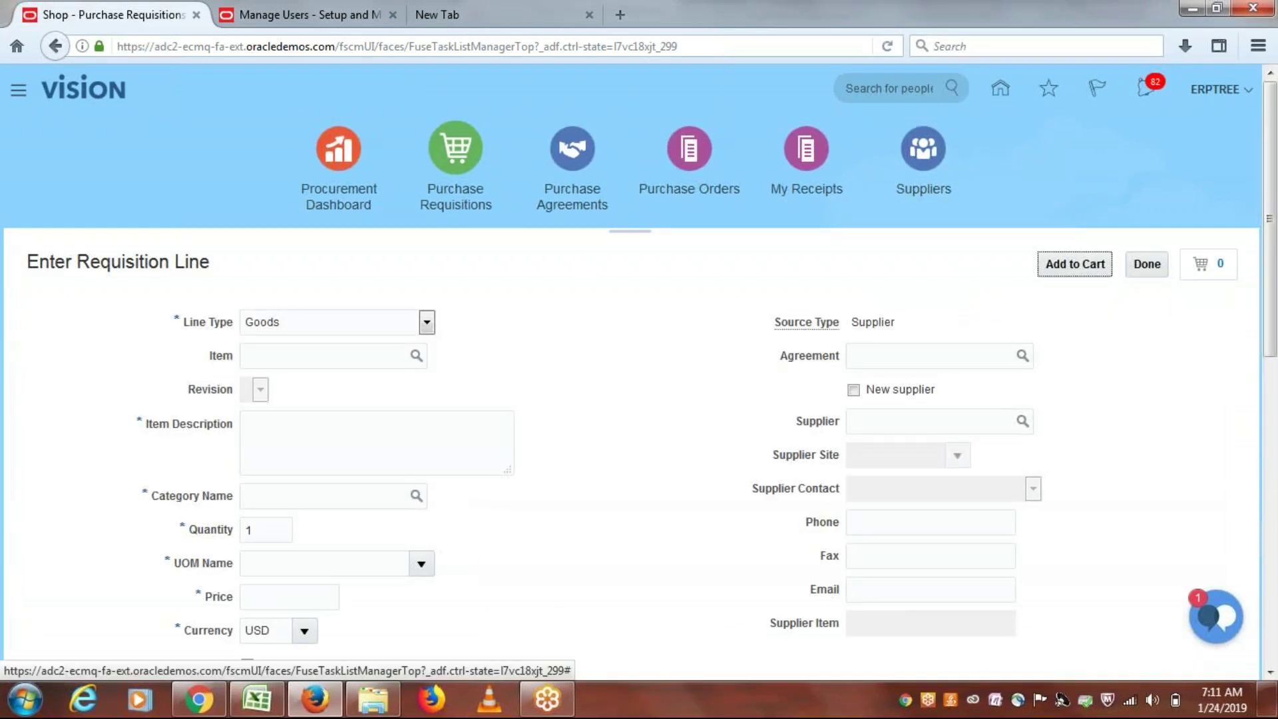
pyautogui.click(353, 353)
pyautogui.write('ERP')
pyautogui.press('Tab')
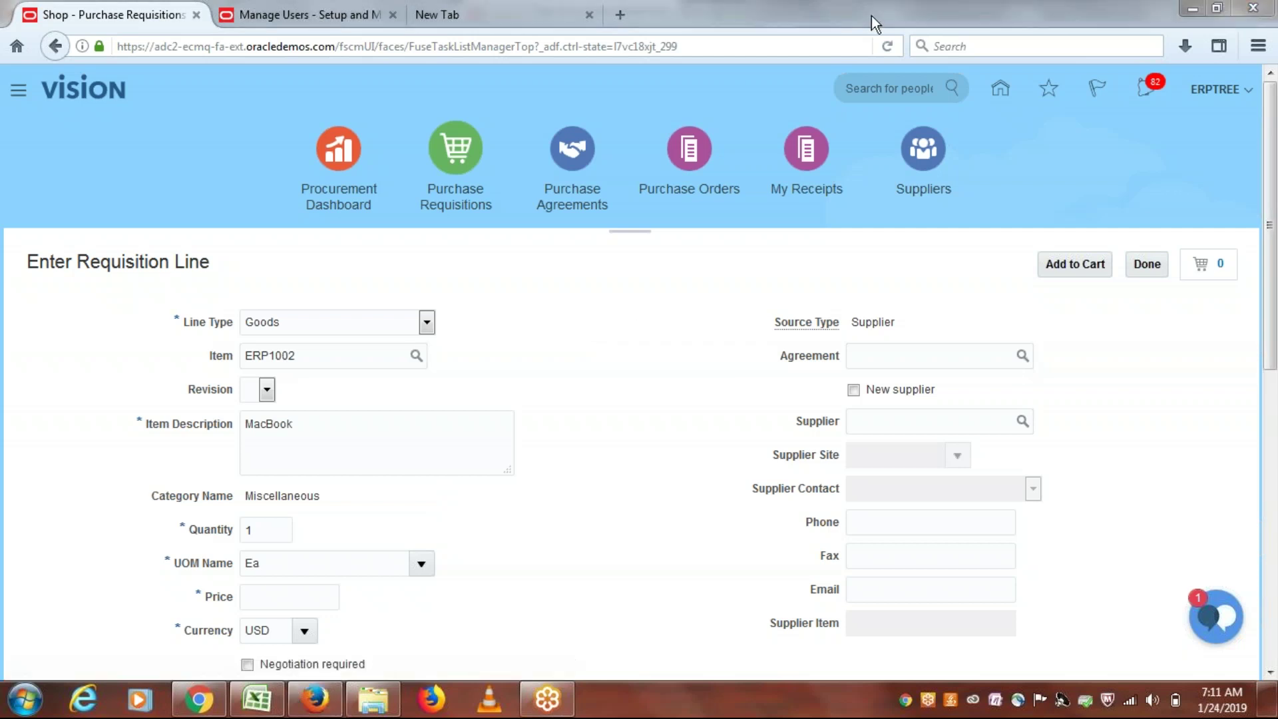
pyautogui.click(303, 597)
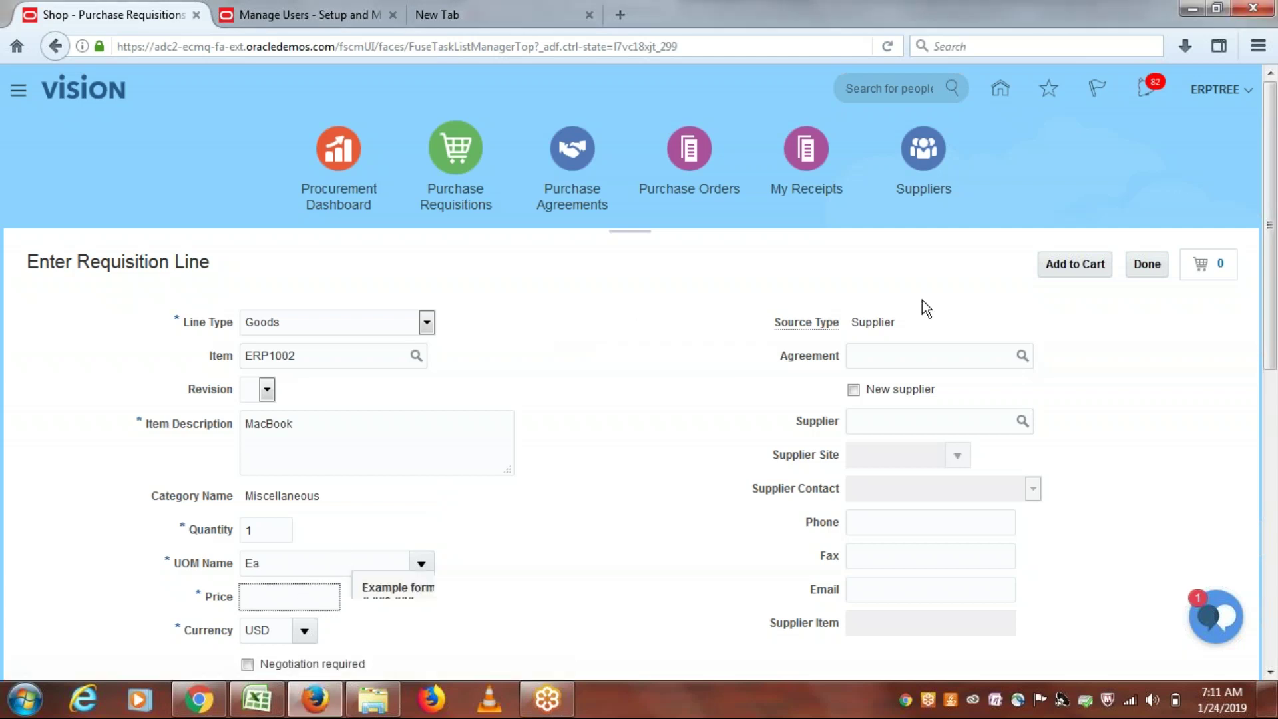
pyautogui.scroll(-3, 555, 428)
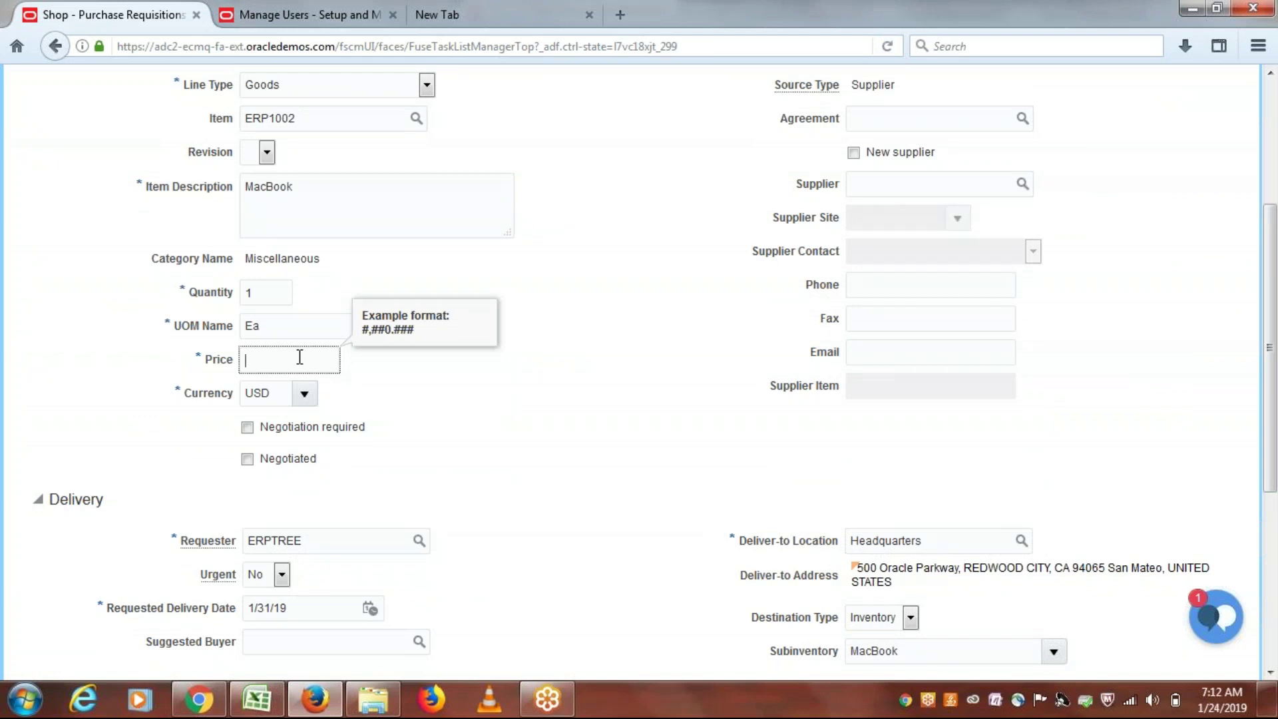
pyautogui.write('600')
pyautogui.click(611, 307)
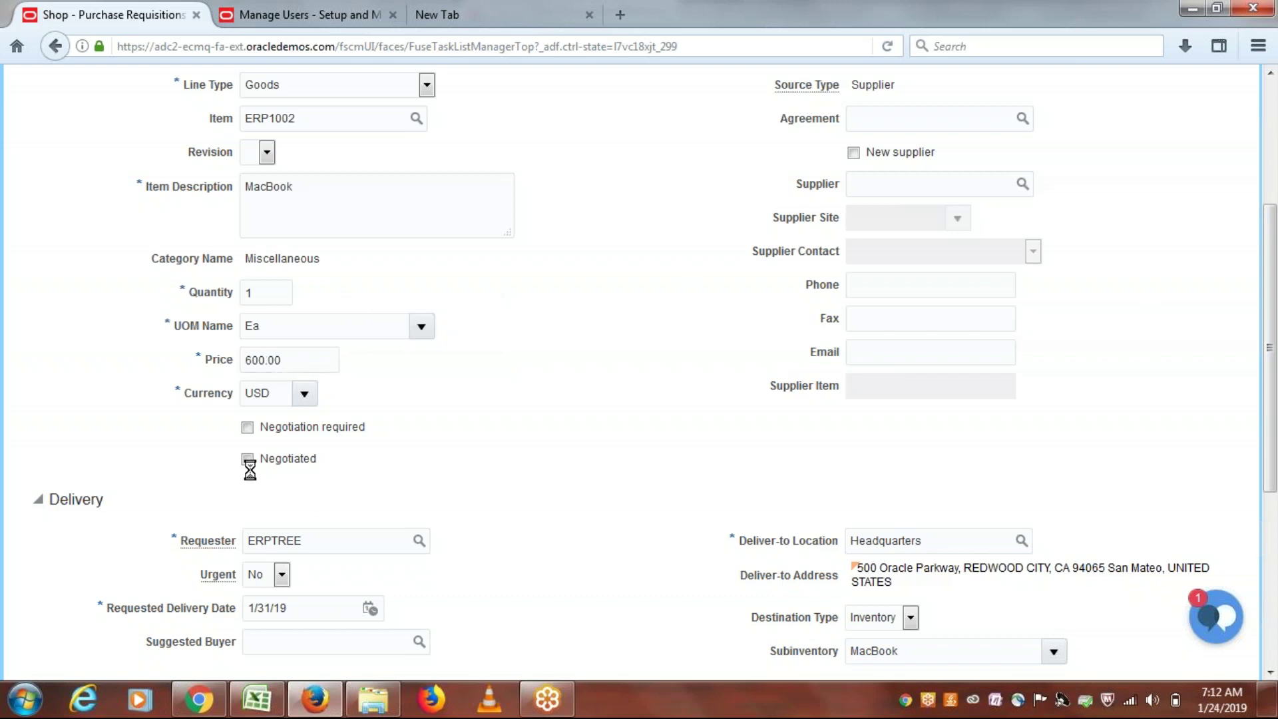
pyautogui.scroll(3, 251, 459)
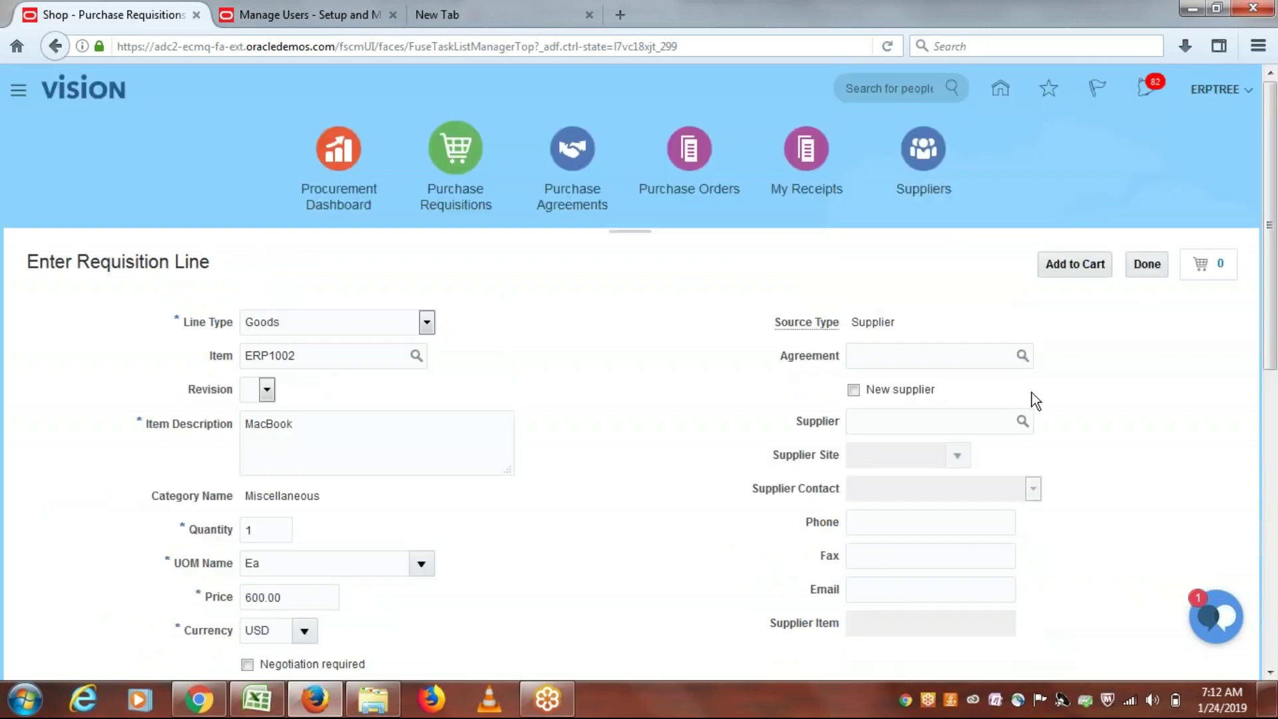
pyautogui.scroll(-4, 306, 402)
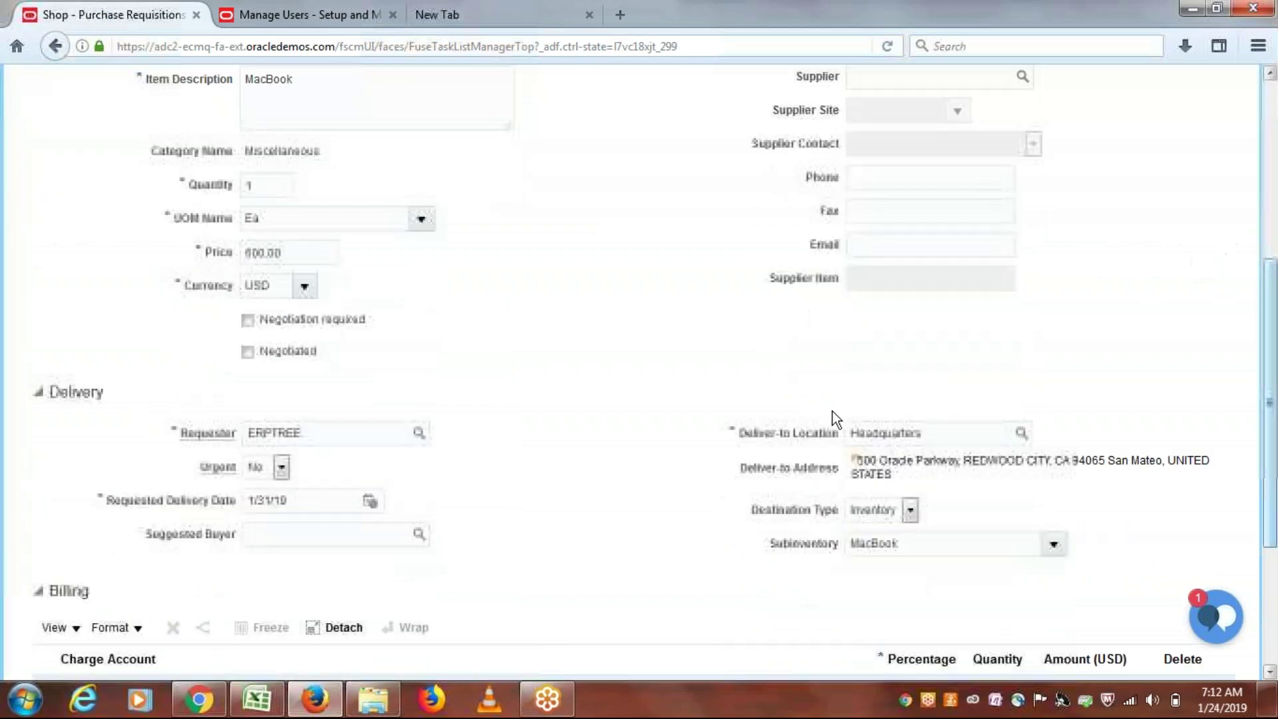
# Step: Mark the MacBook line as negotiated, set its suggested buyer, and add it to the cart
pyautogui.click(248, 351)
pyautogui.click(296, 535)
pyautogui.write('ERPTREE')
pyautogui.press('Tab')
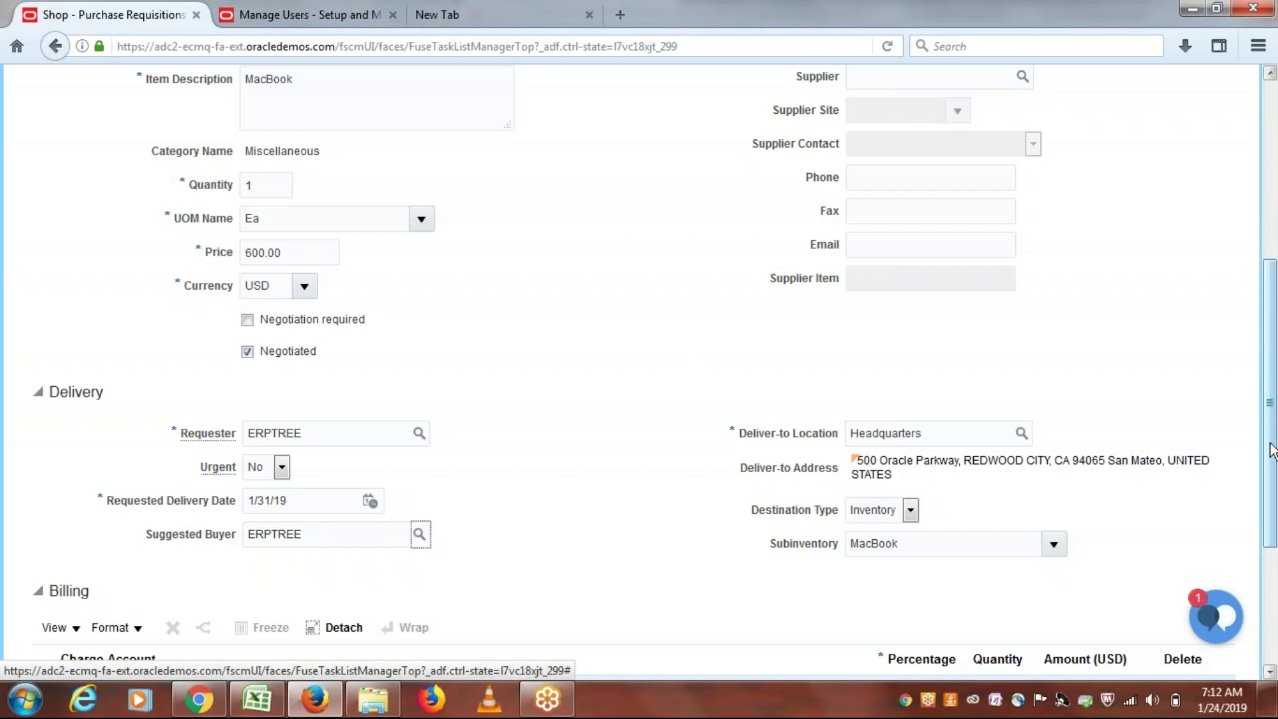
pyautogui.moveTo(1275, 451); pyautogui.dragTo(1240, 288)
pyautogui.click(1076, 242)
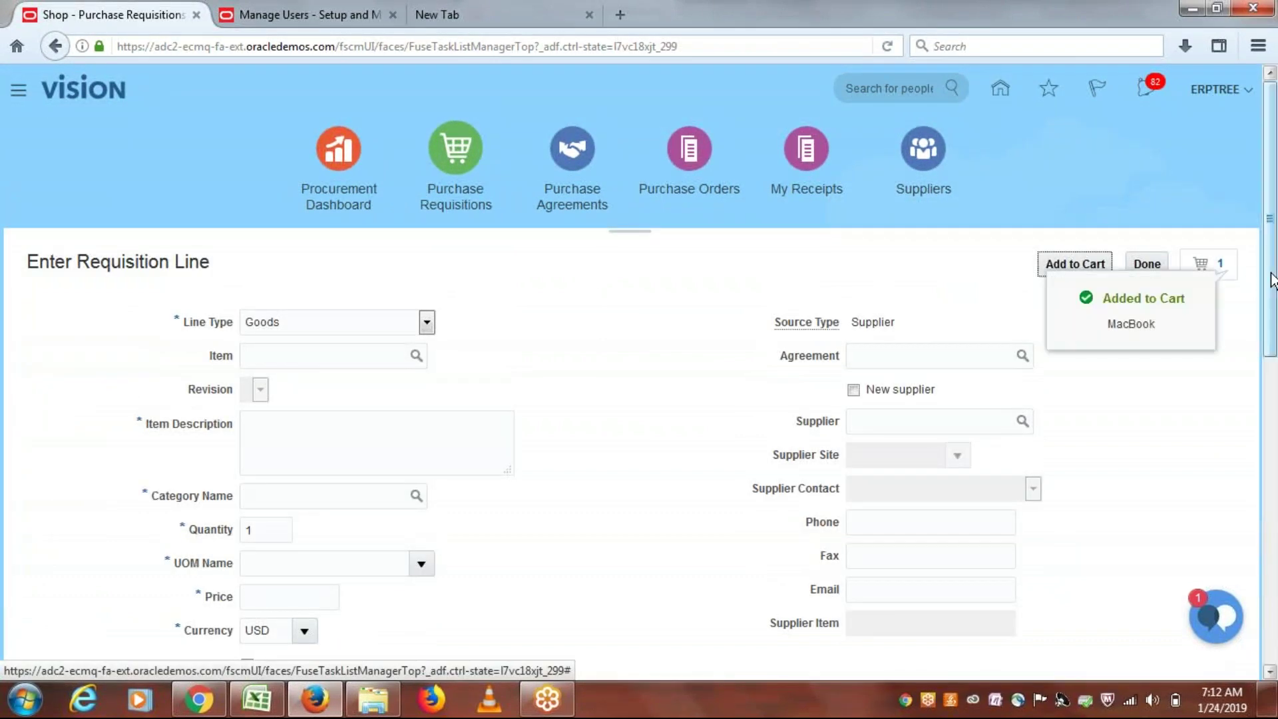
# Step: Review the cart as requisition 1015 (MacBook, 600.00 USD) and view its Manage Approvals chain
pyautogui.click(1147, 263)
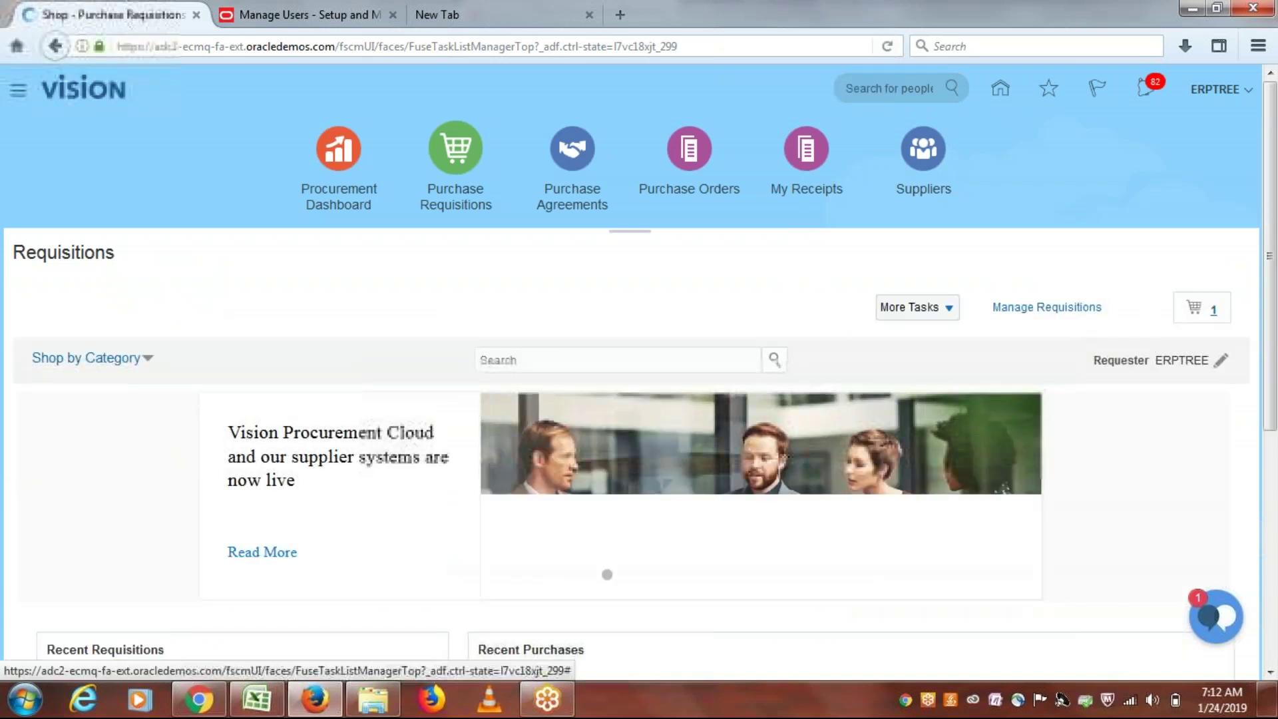
pyautogui.click(1212, 310)
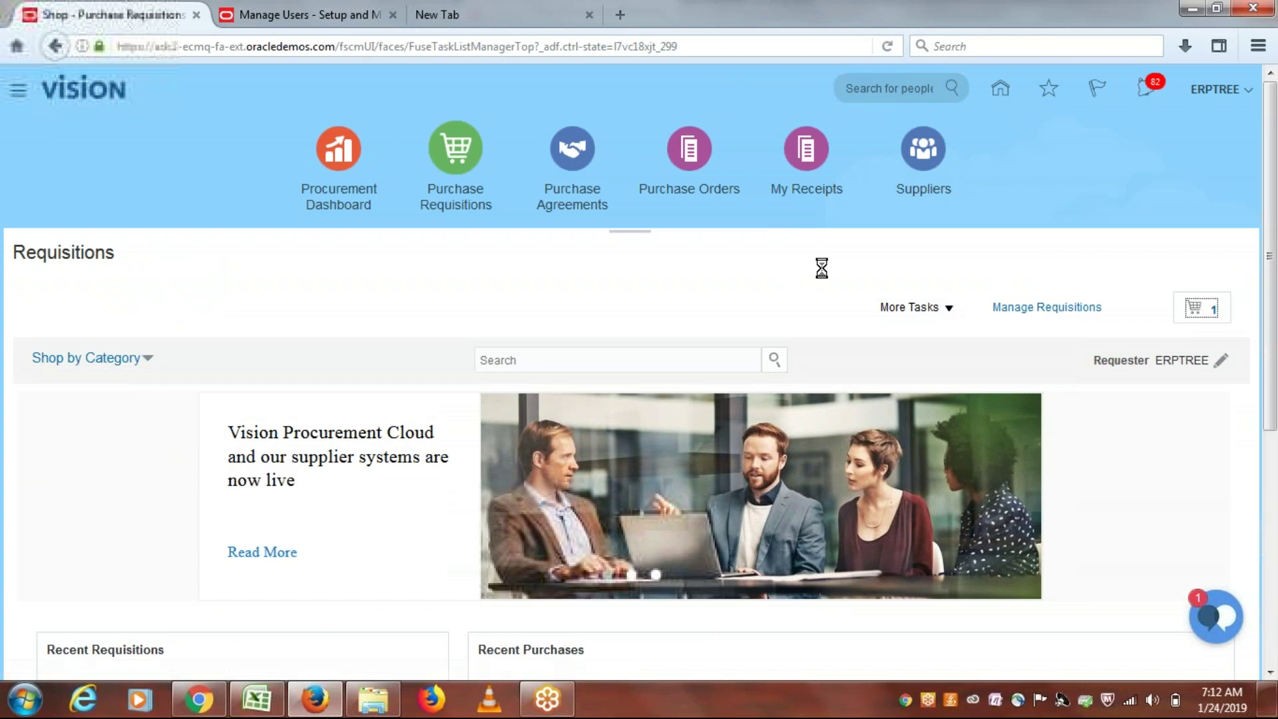
pyautogui.click(1017, 439)
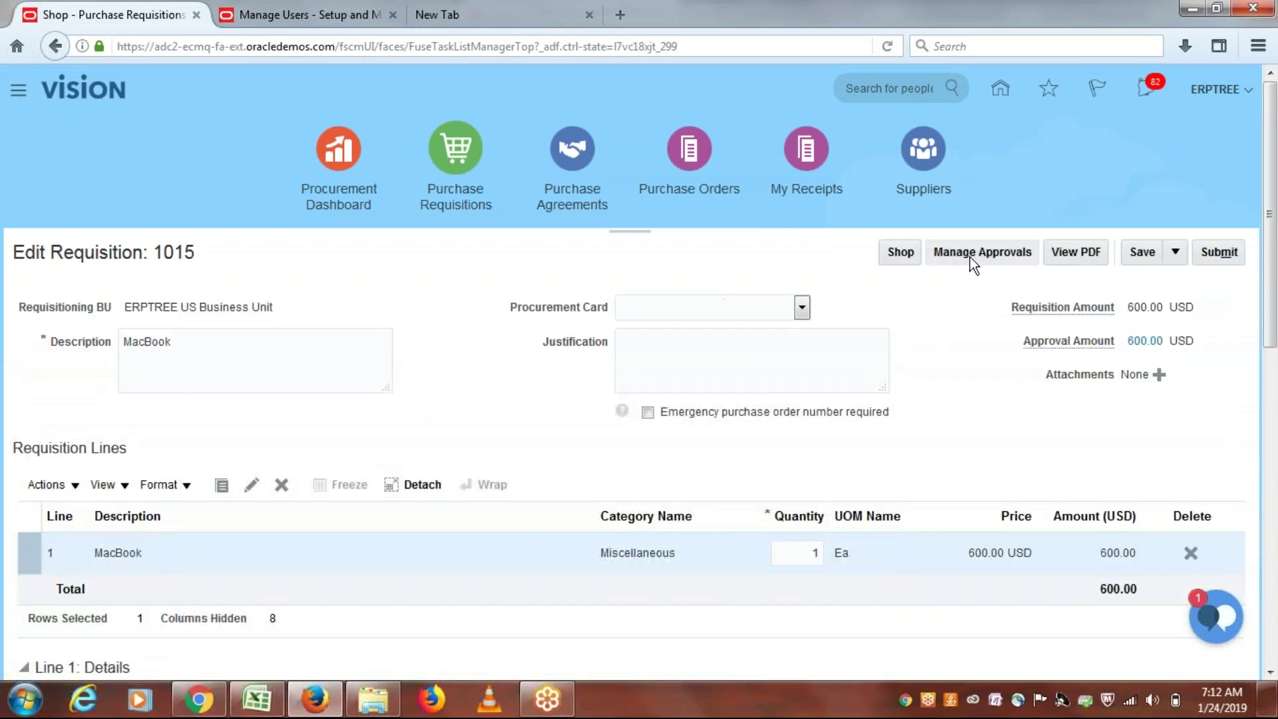
pyautogui.click(969, 256)
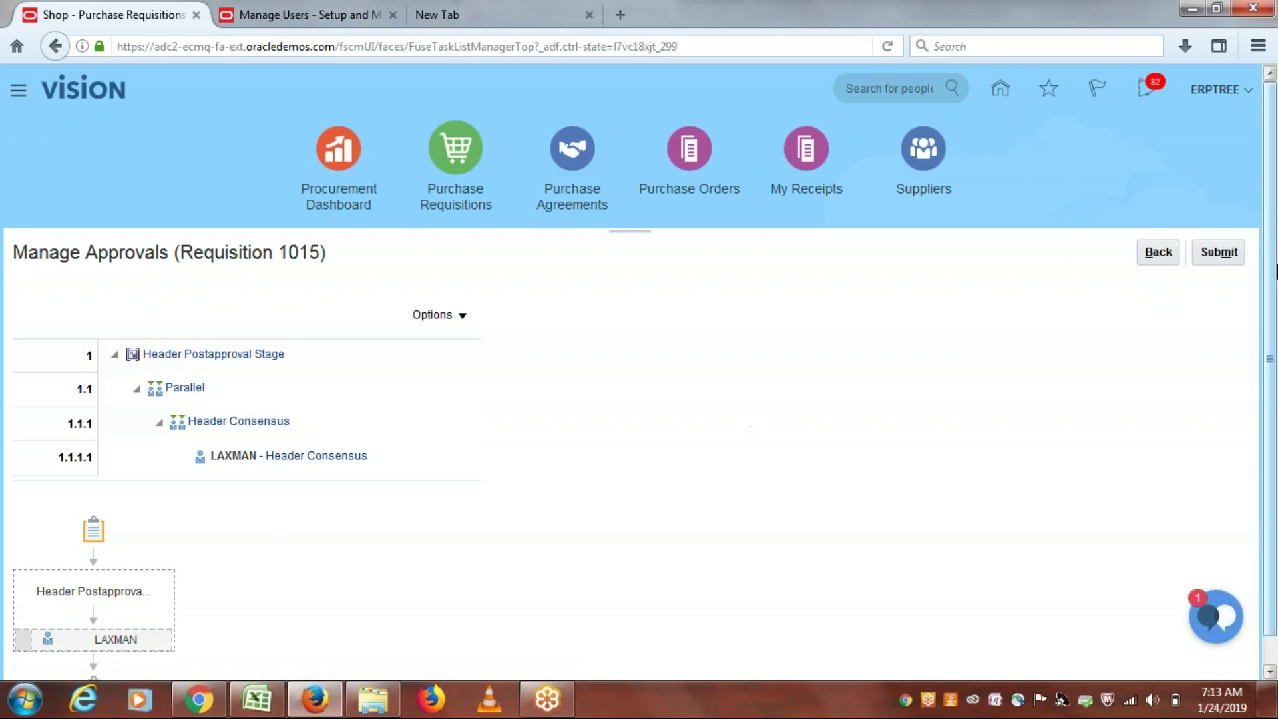
# Step: Submit requisition 1015 for approval and acknowledge the submission confirmation
pyautogui.click(1229, 260)
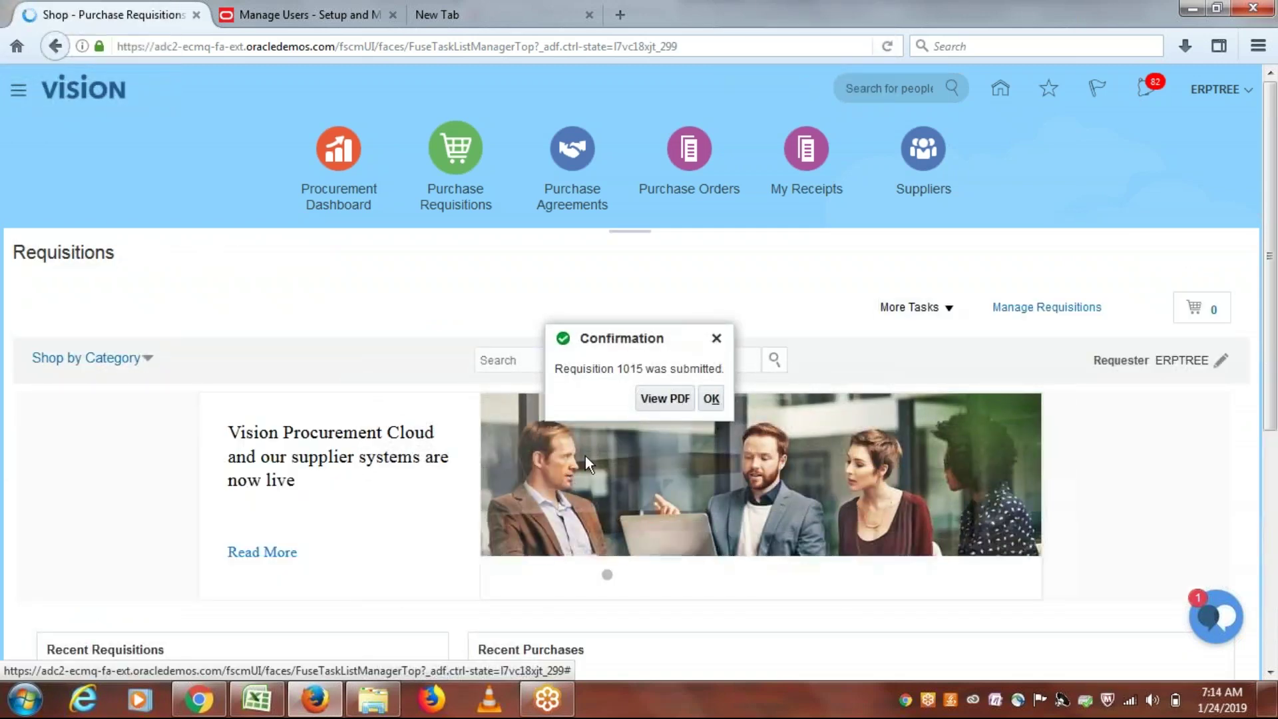
pyautogui.click(710, 399)
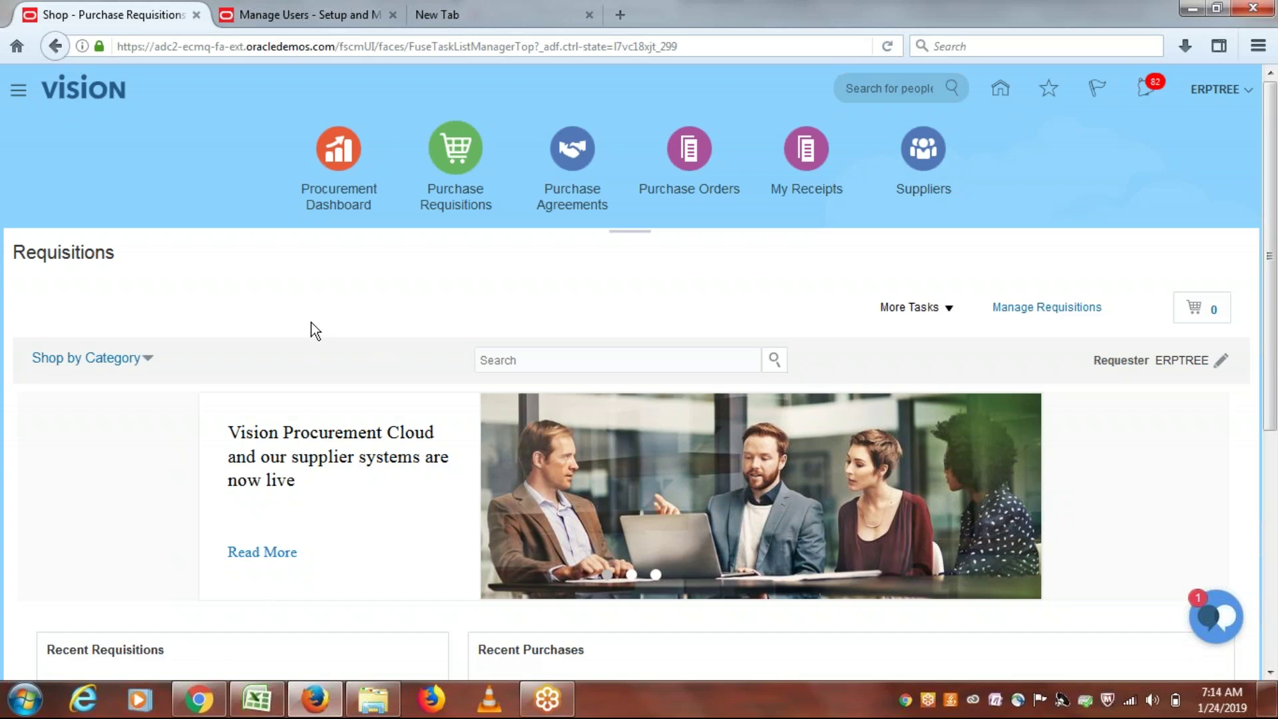
pyautogui.click(200, 703)
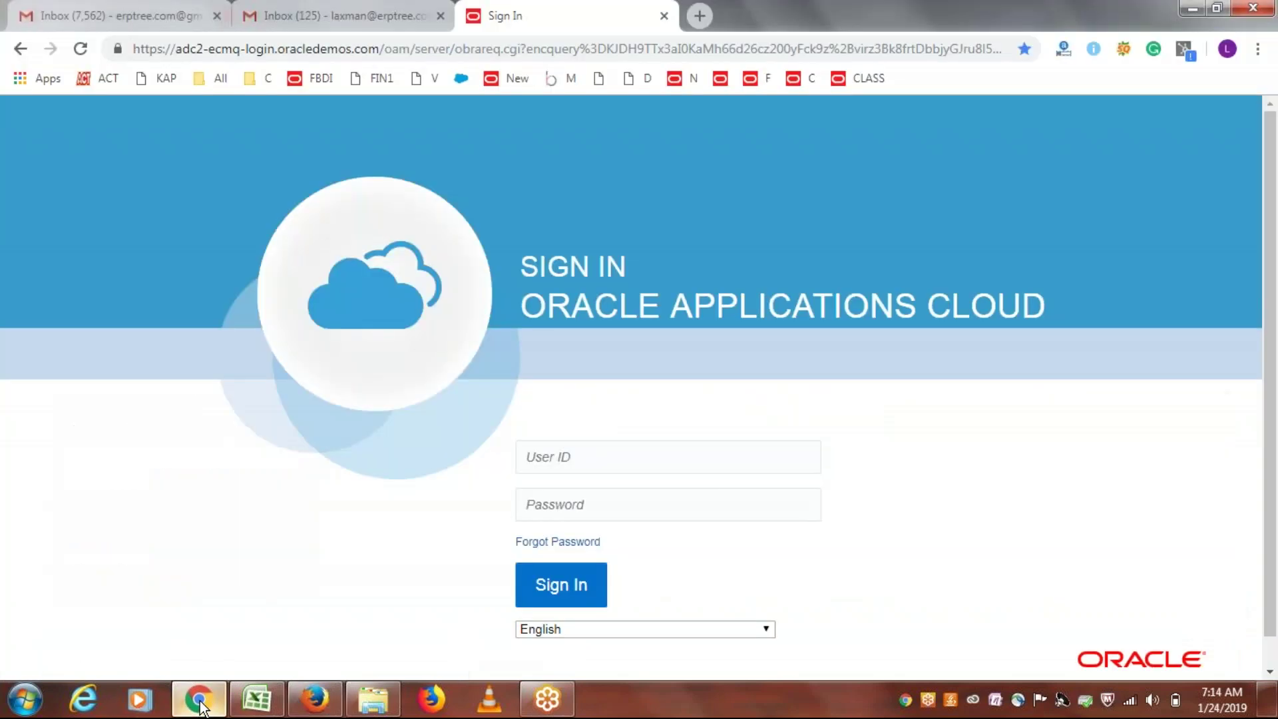
pyautogui.click(362, 17)
pyautogui.click(322, 178)
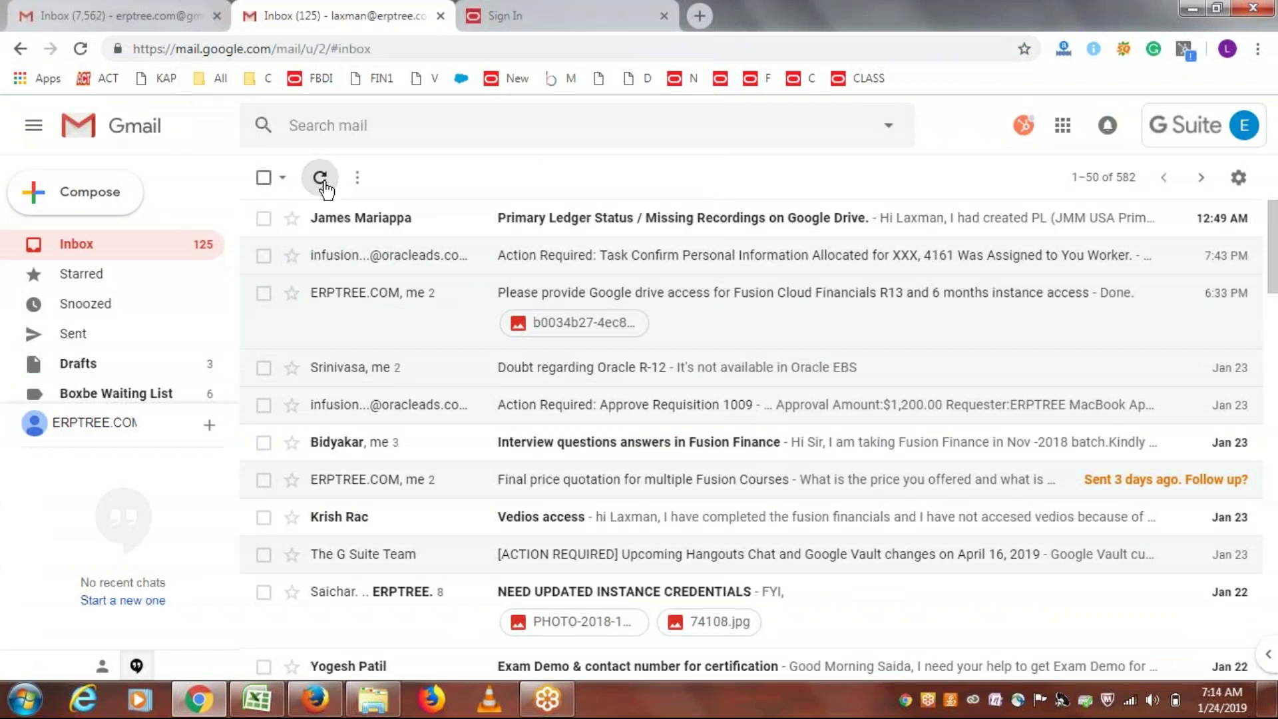
pyautogui.click(452, 43)
pyautogui.press('Return')
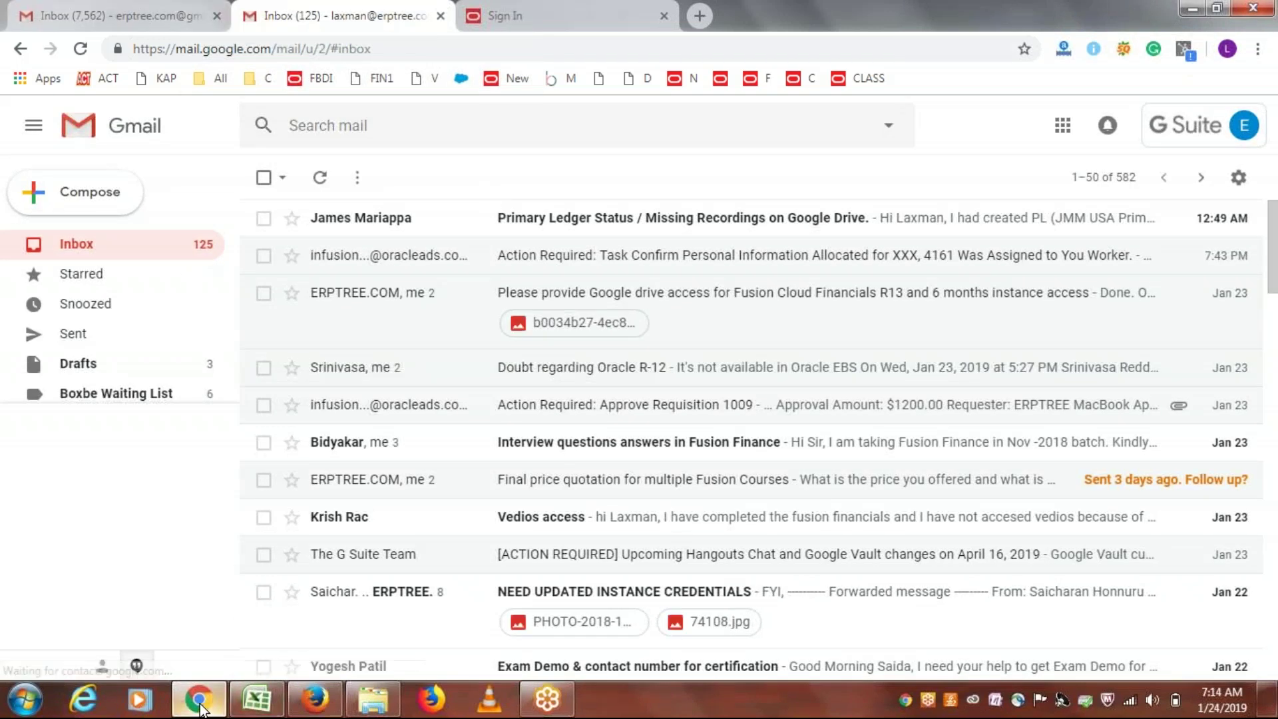
pyautogui.moveTo(200, 707)
pyautogui.click(314, 699)
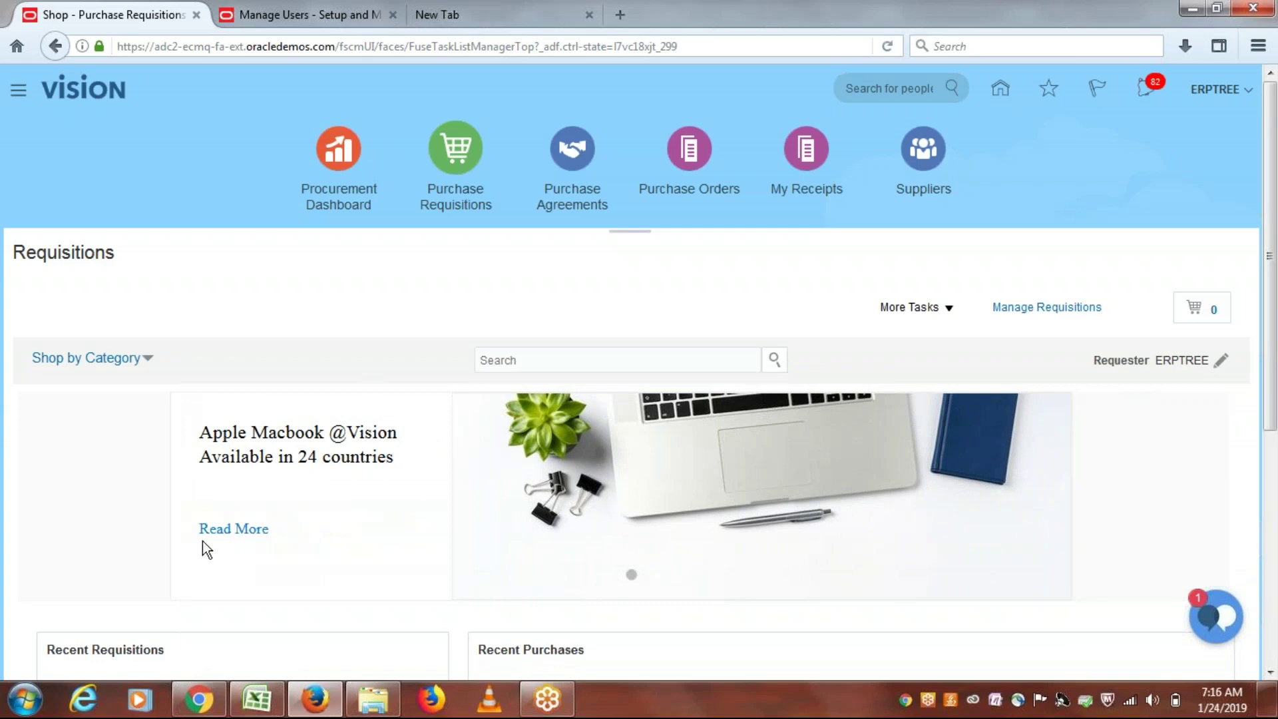
# Step: Reload Gmail and open the 'Action Required: Approve Requisition 1015' email, dismissing the HubSpot popups
pyautogui.click(202, 702)
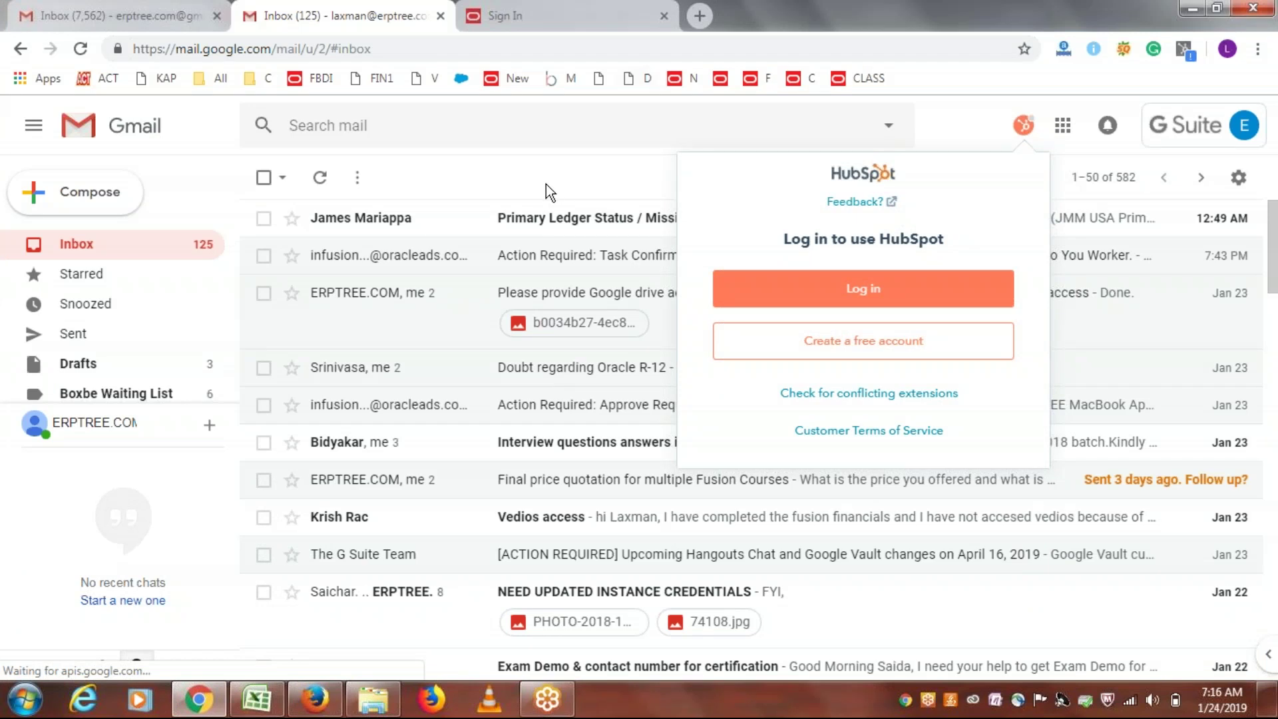
pyautogui.click(546, 184)
pyautogui.click(408, 49)
pyautogui.press('Return')
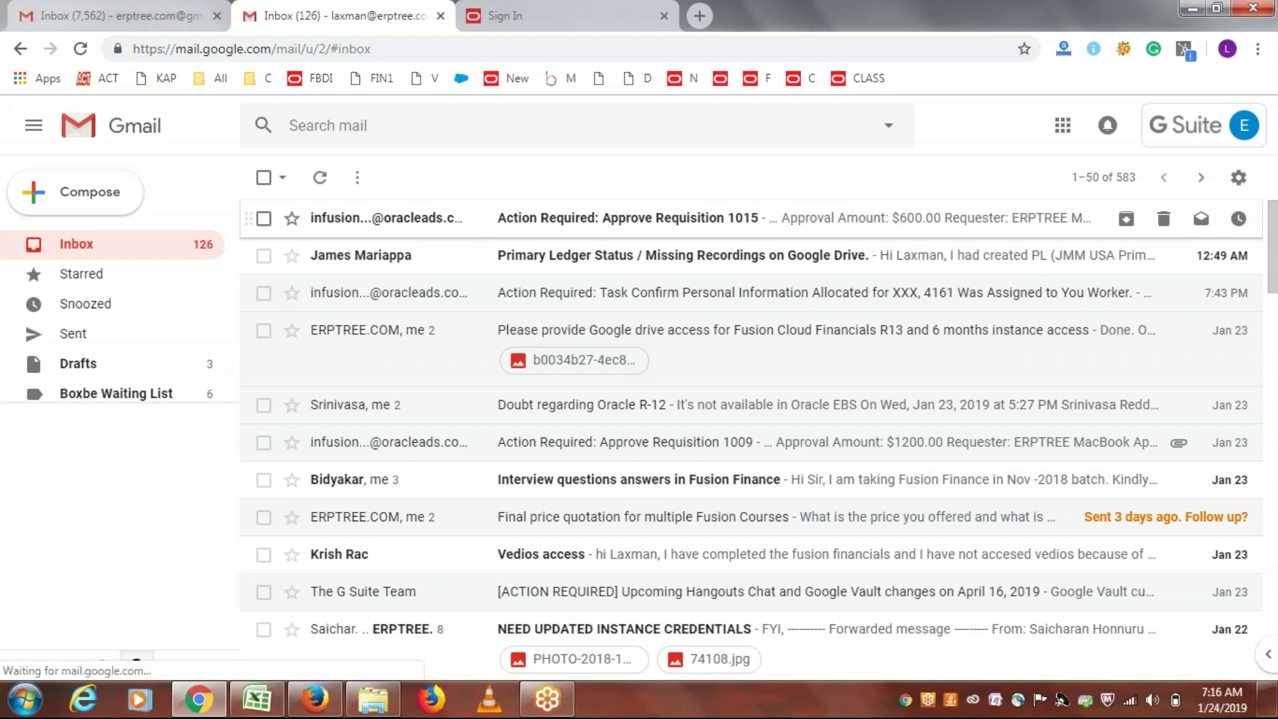
pyautogui.click(626, 218)
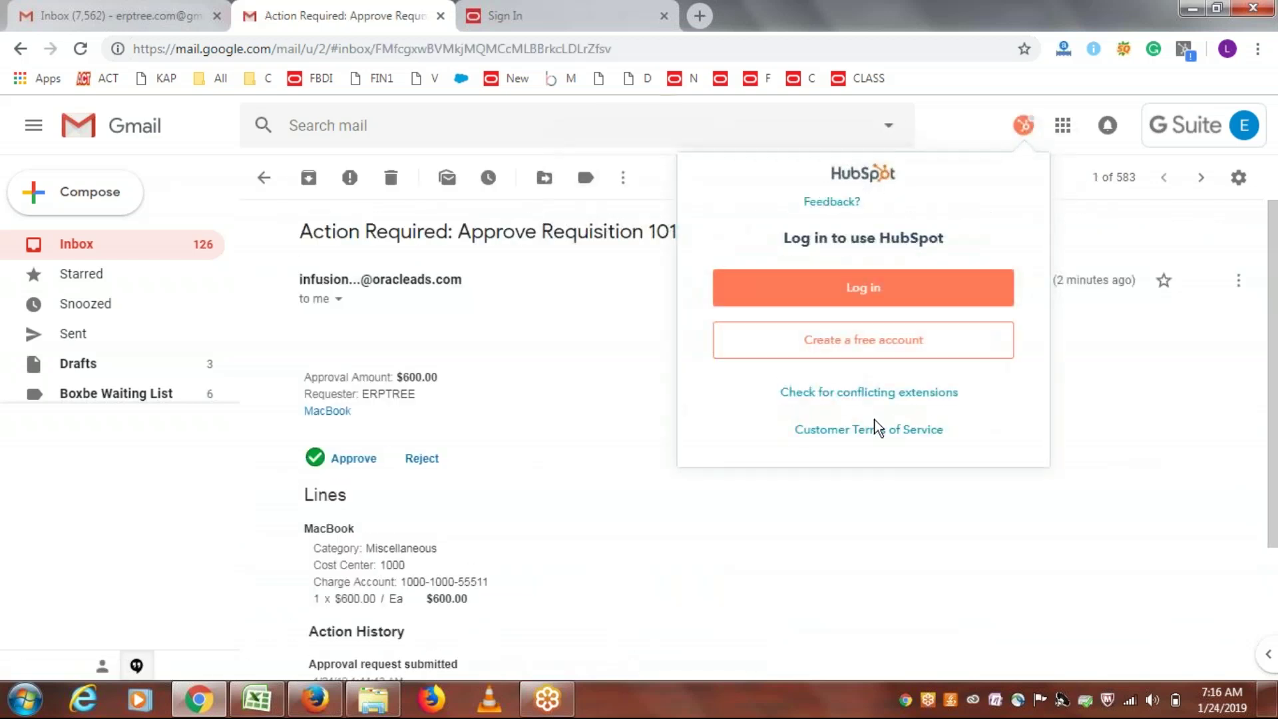
pyautogui.click(1132, 565)
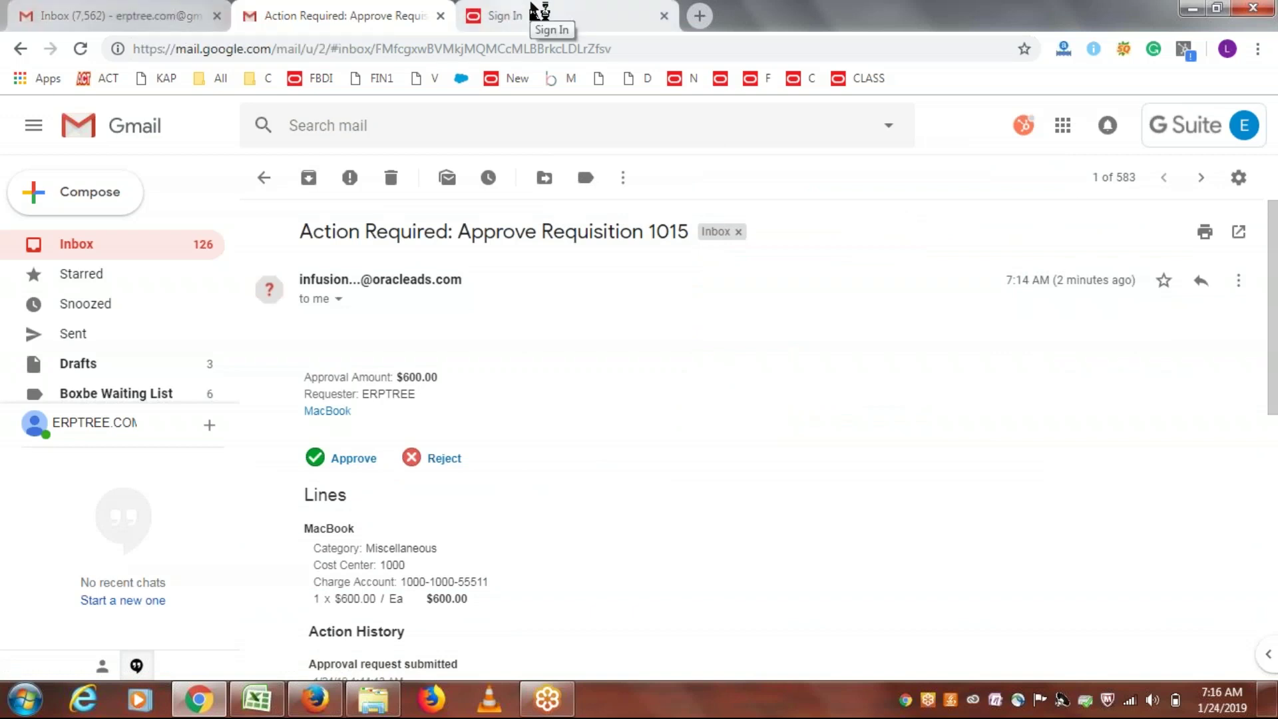
# Step: Search Manage Requisitions for requisitions entered by ERPTREE, showing 1015 as Pending approval
pyautogui.click(312, 700)
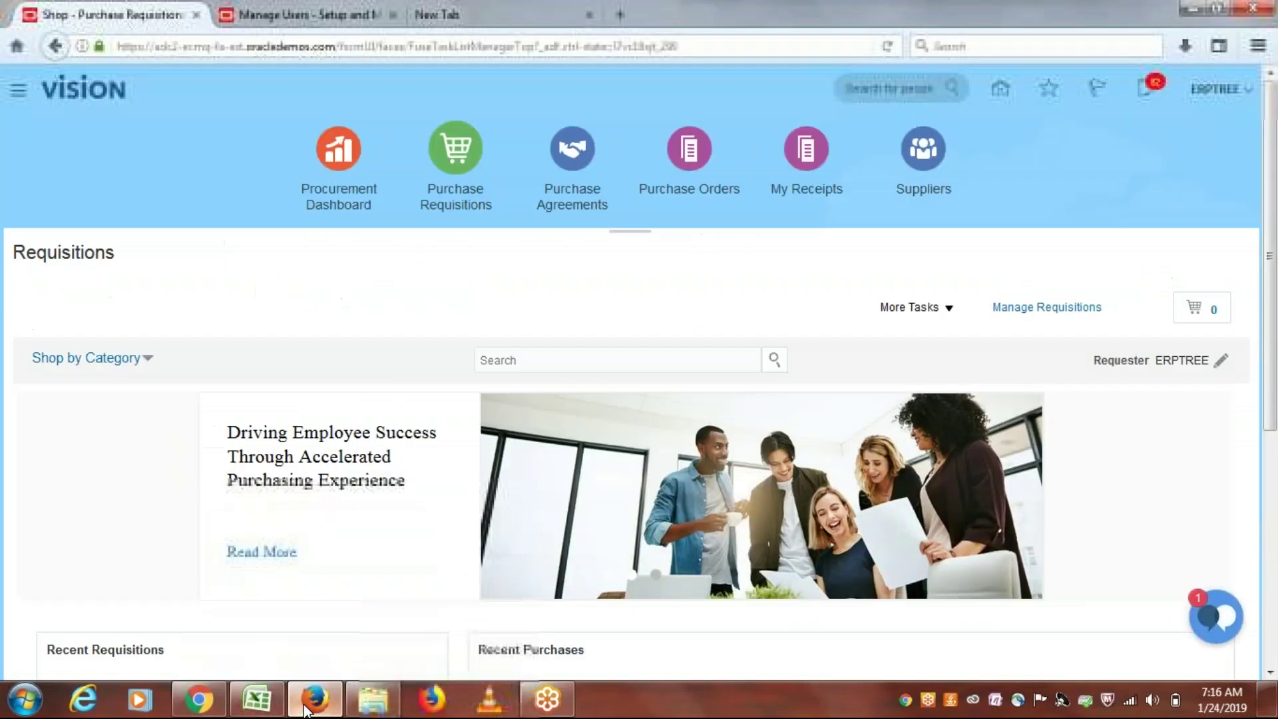
pyautogui.click(1051, 308)
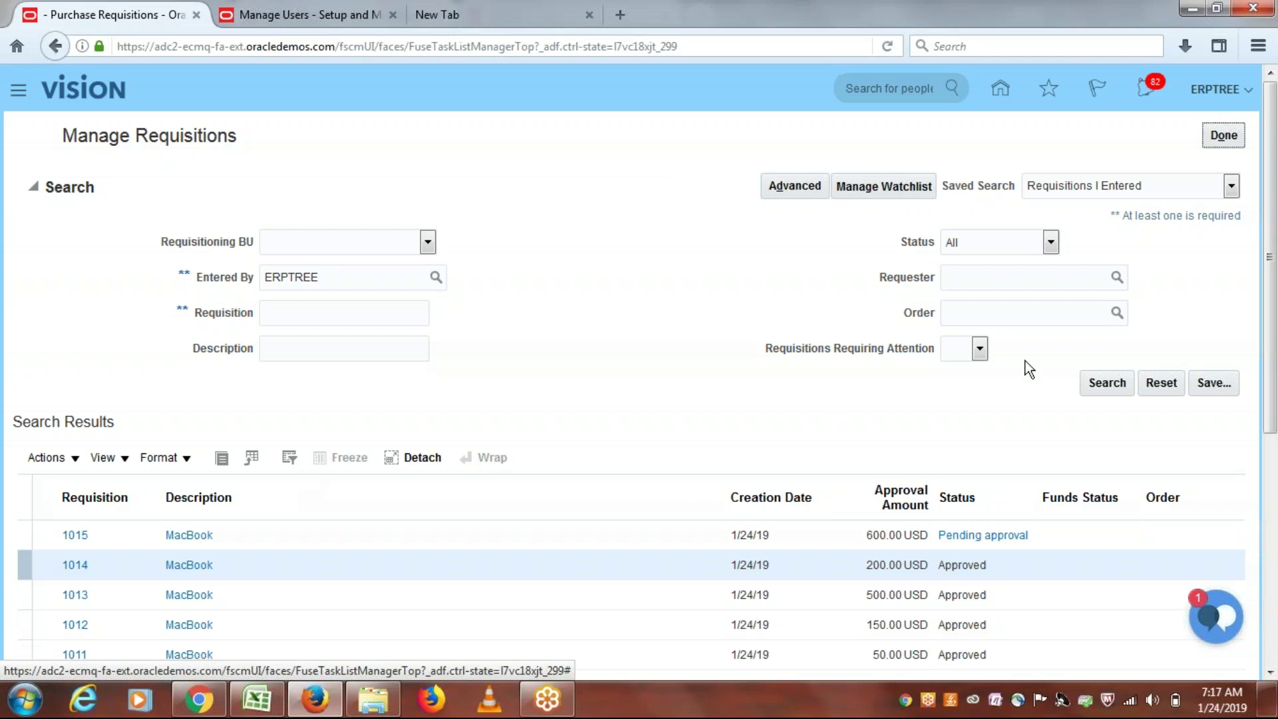
pyautogui.click(1105, 383)
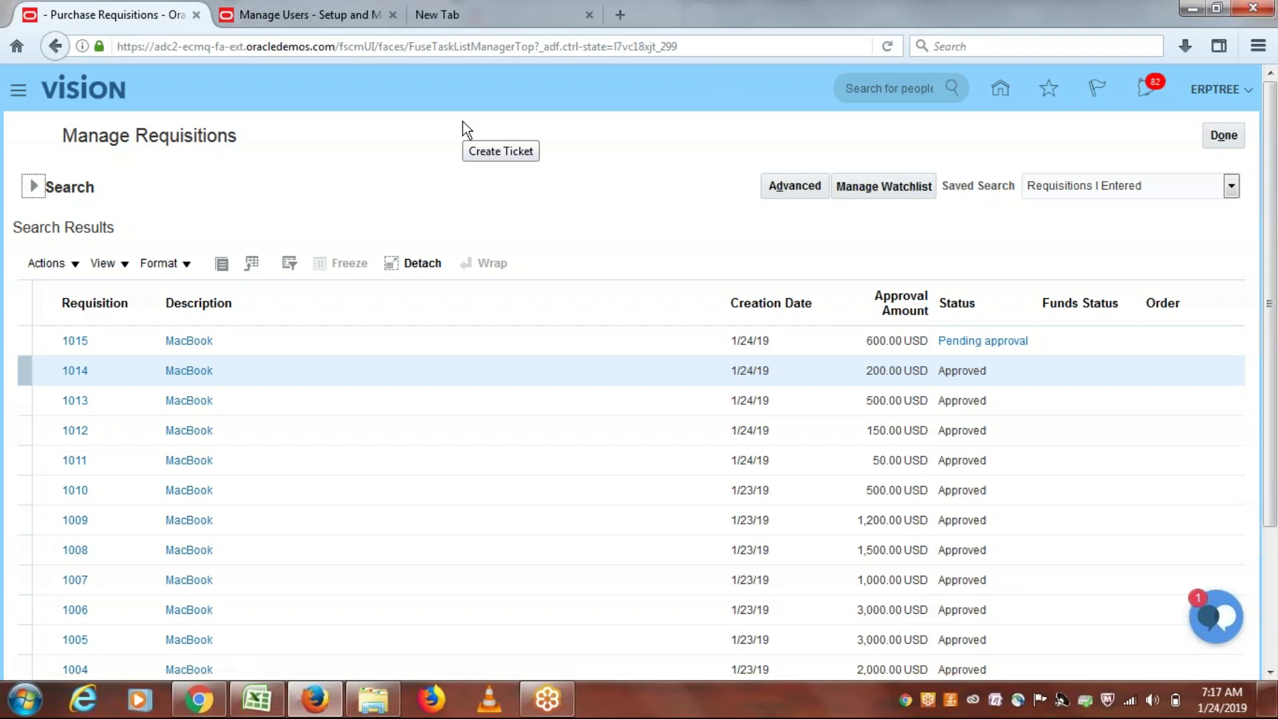
# Step: Use the email's Approve link to send an approval reply for requisition 1015
pyautogui.click(200, 705)
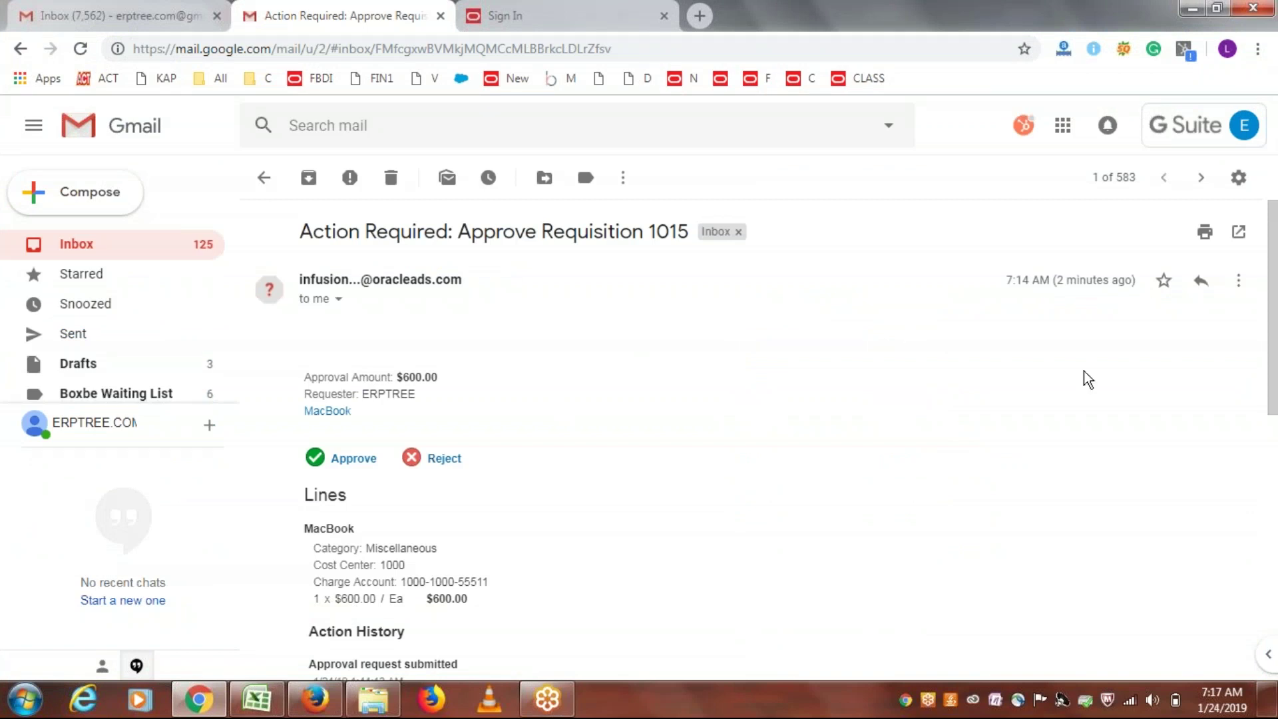
pyautogui.scroll(-2, 840, 432)
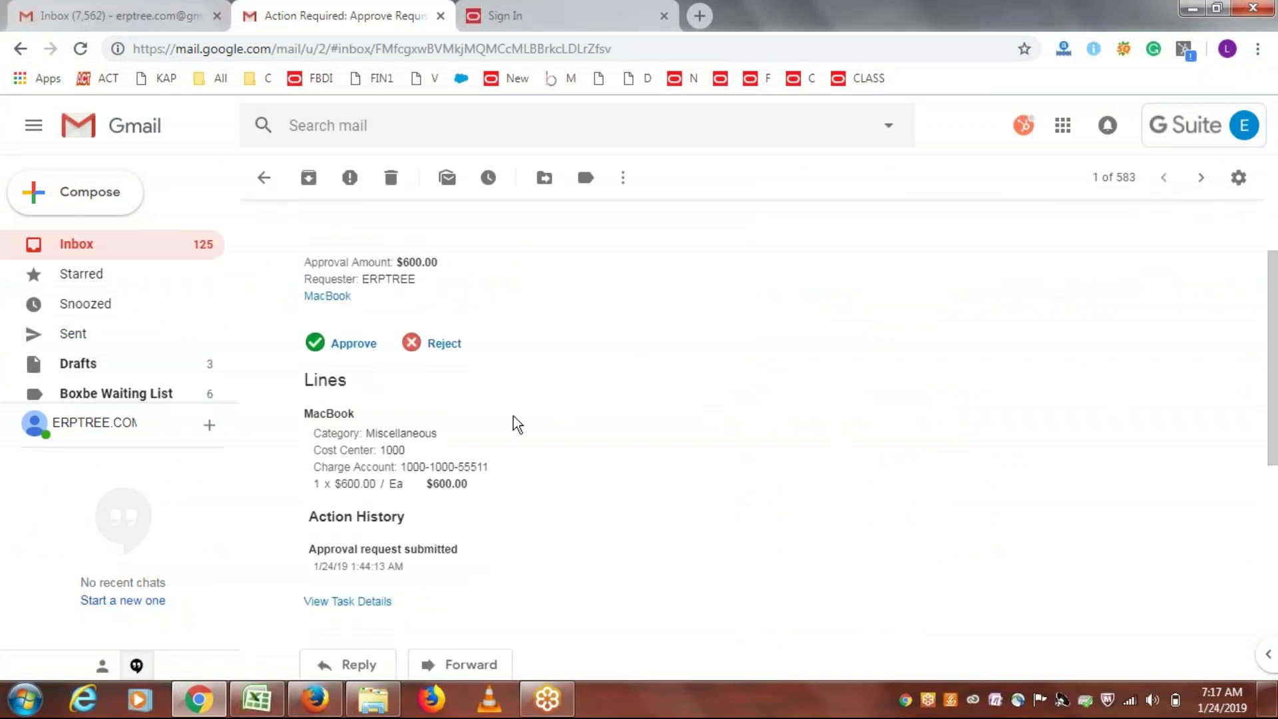
pyautogui.click(353, 346)
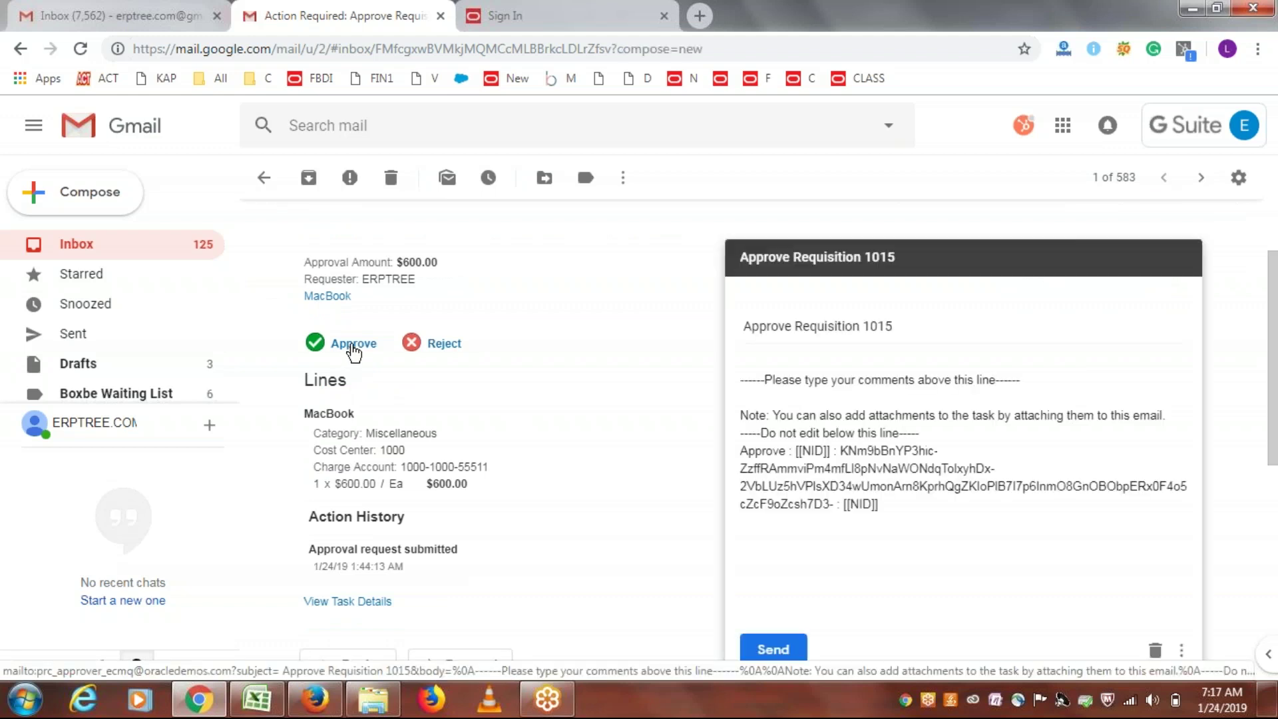
pyautogui.click(774, 649)
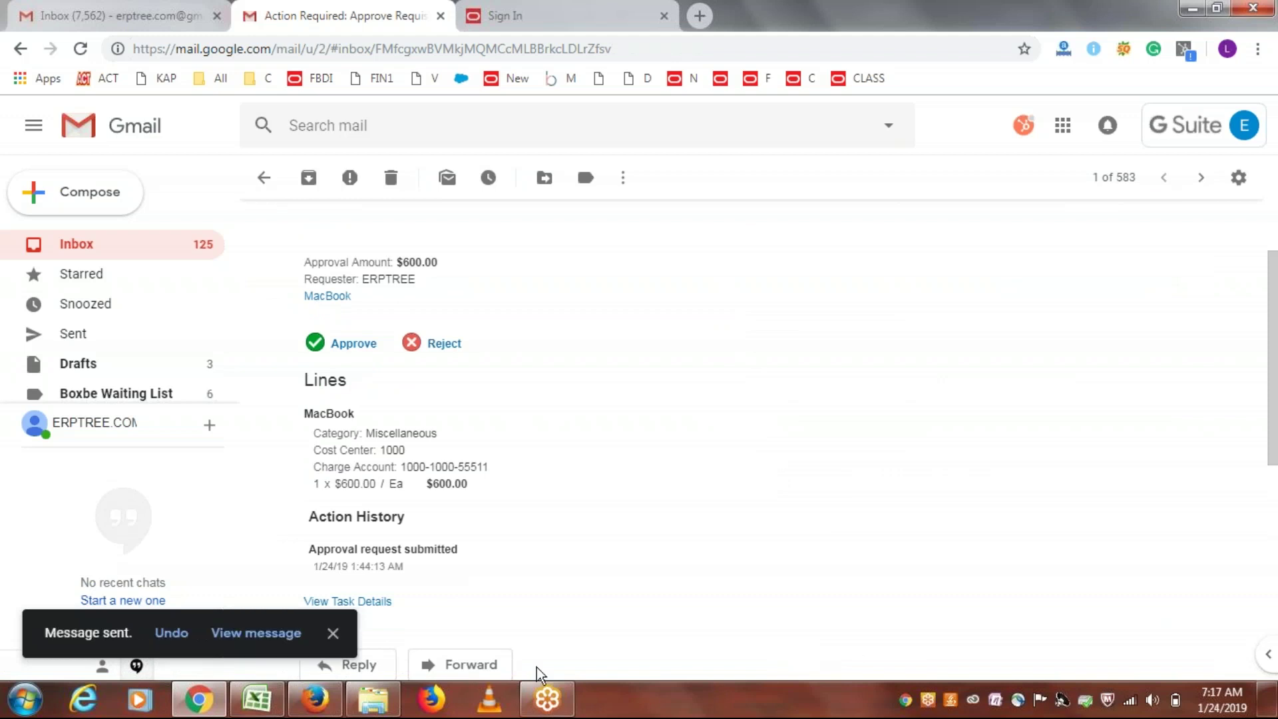
pyautogui.click(315, 699)
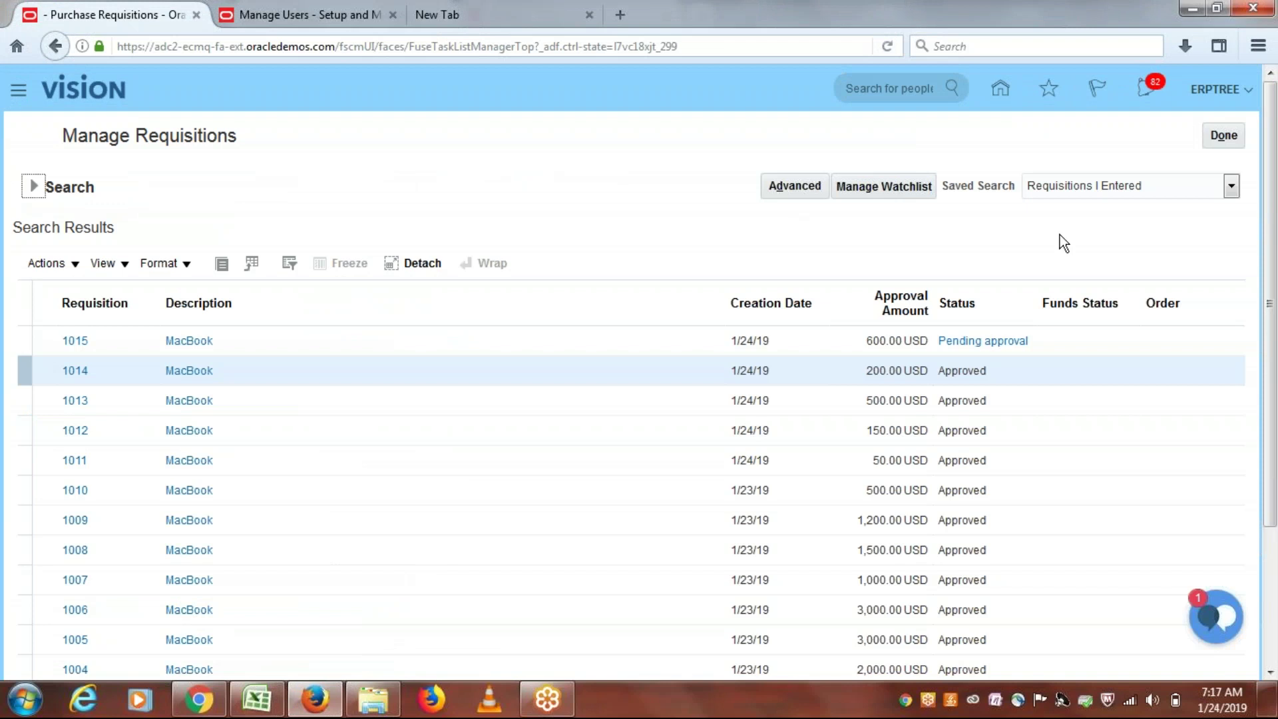
# Step: Rerun the Manage Requisitions search repeatedly until requisition 1015's status changes to Approved
pyautogui.click(29, 189)
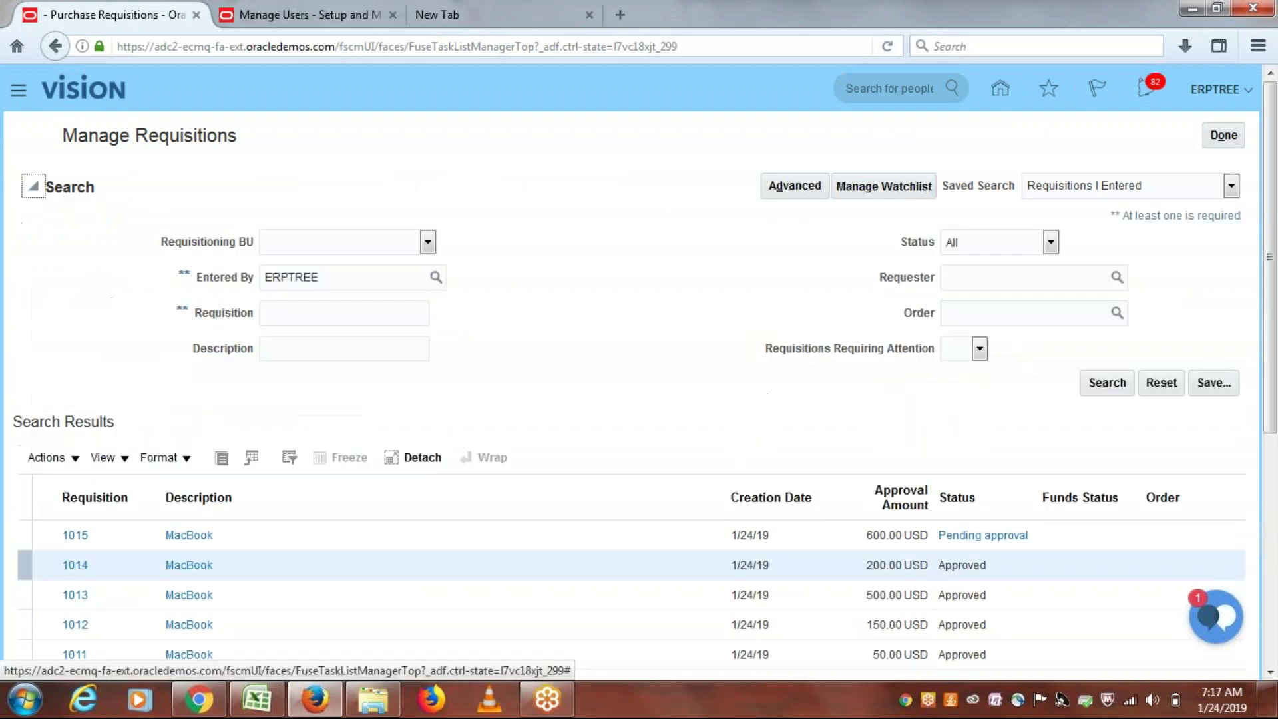
pyautogui.click(1108, 381)
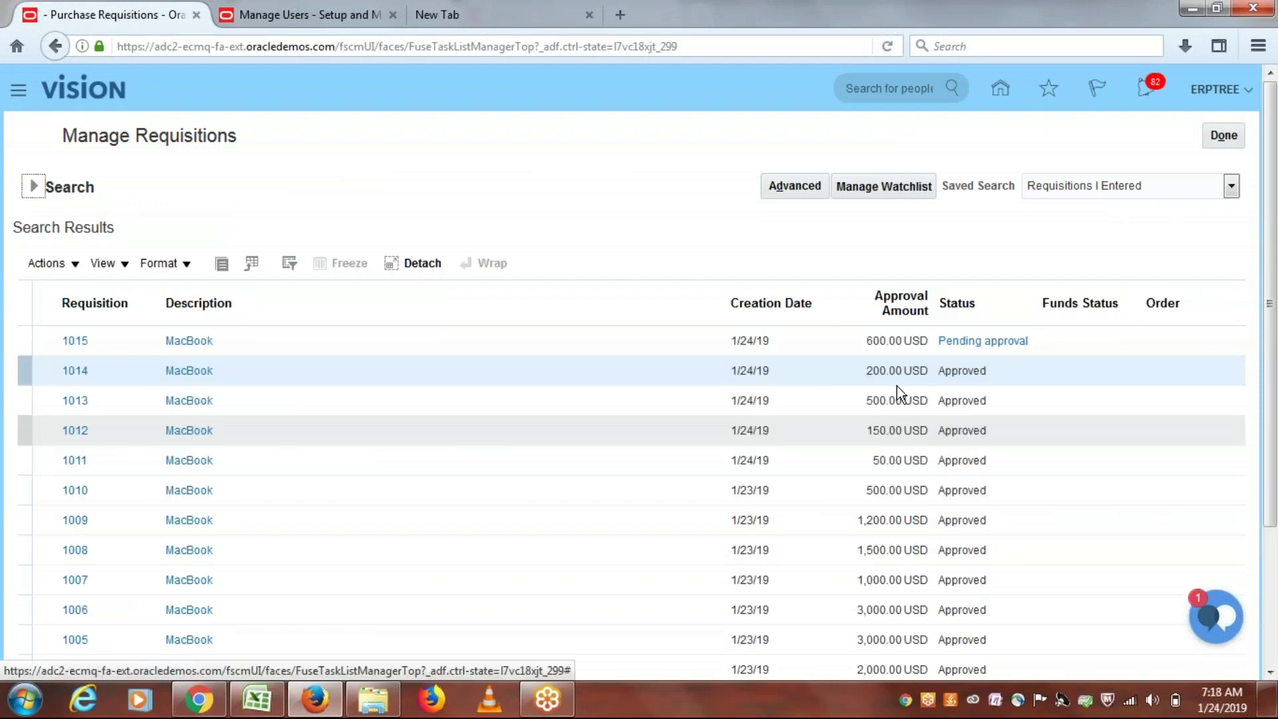
pyautogui.click(34, 185)
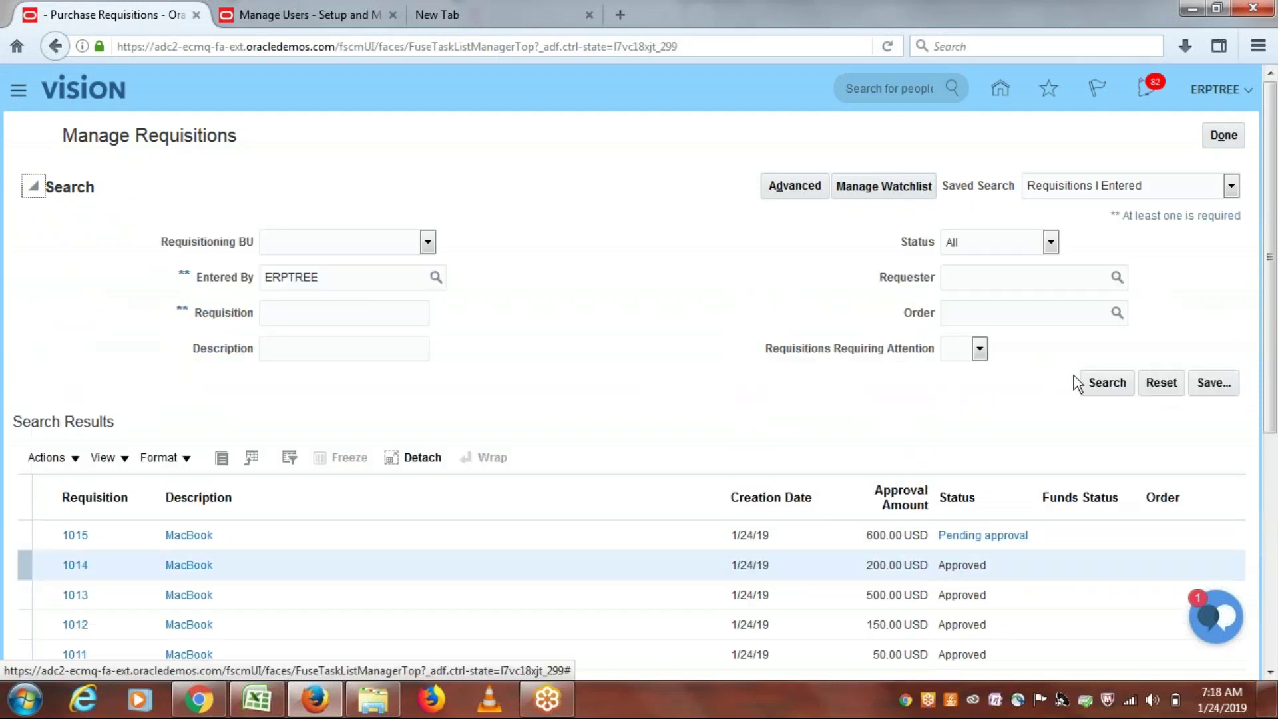
pyautogui.click(1124, 389)
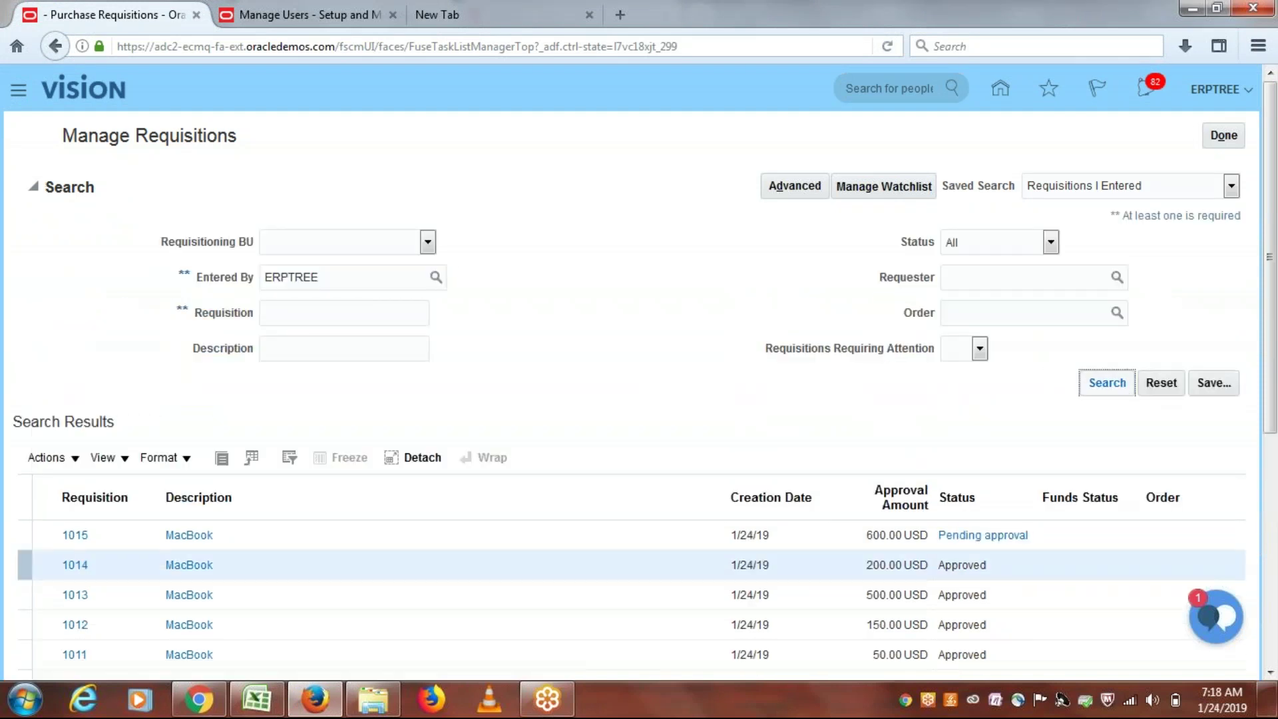
pyautogui.click(40, 190)
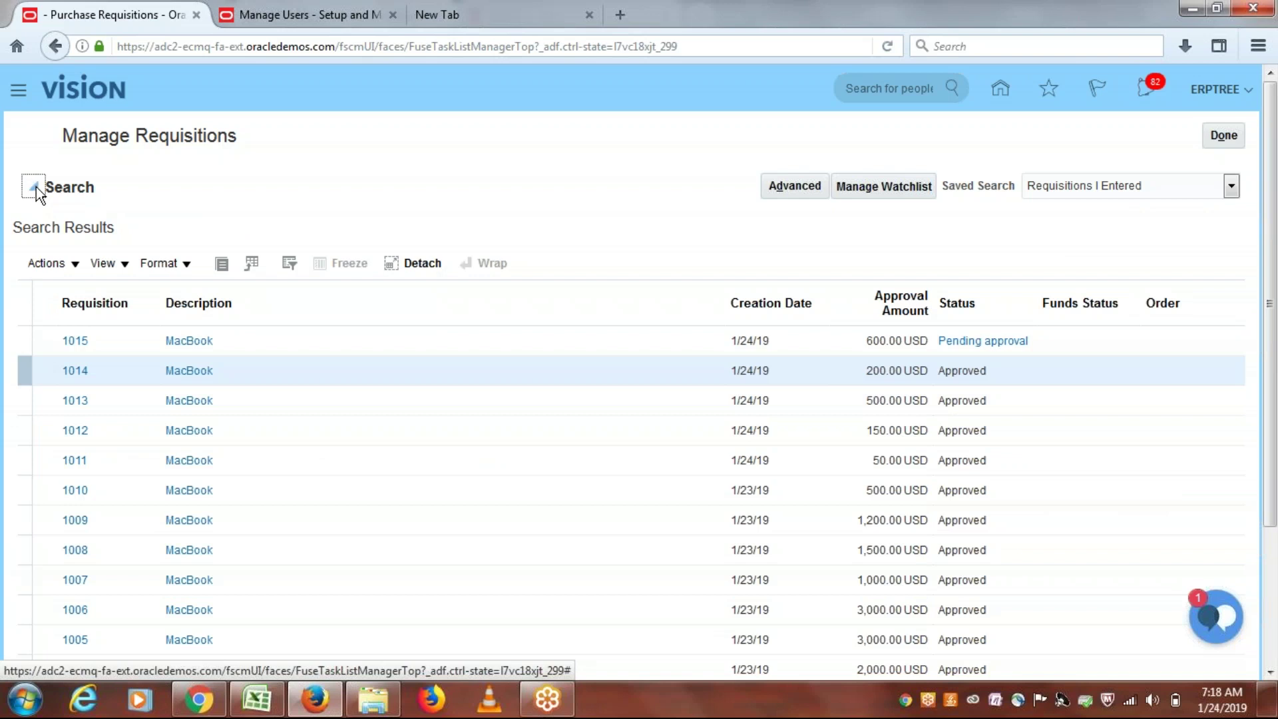
pyautogui.click(35, 186)
pyautogui.click(1108, 383)
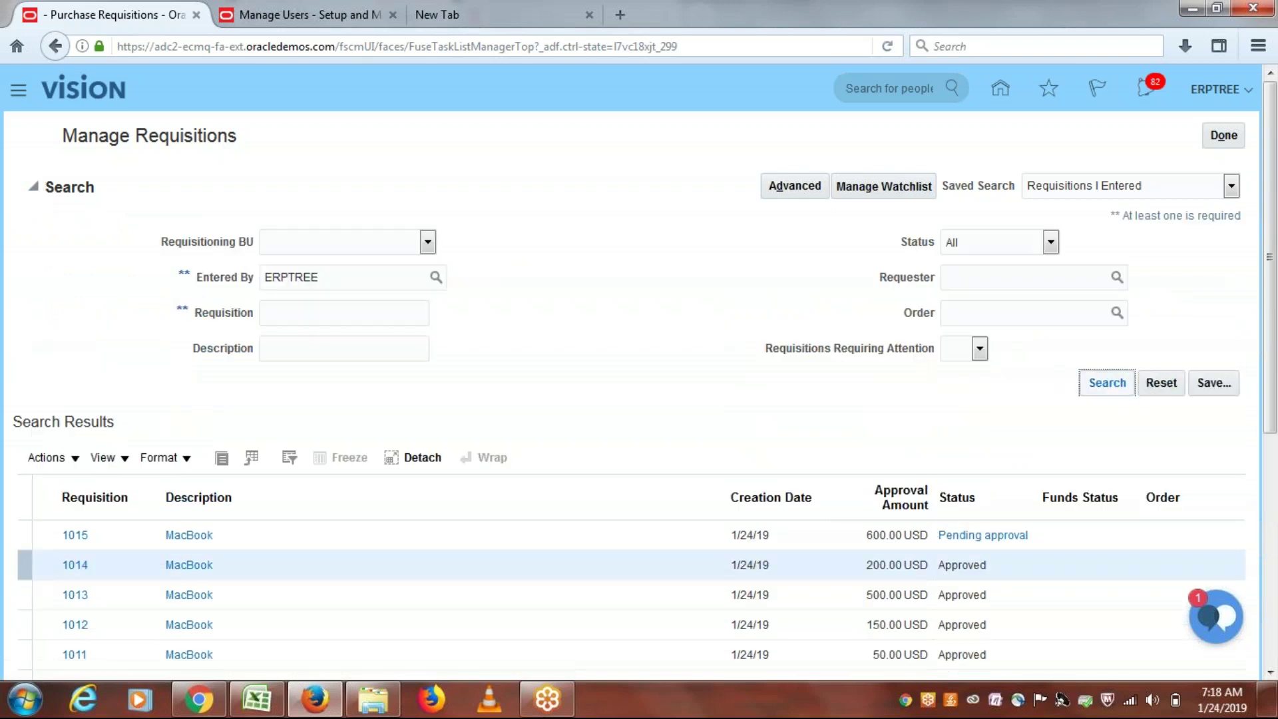
pyautogui.press('Return')
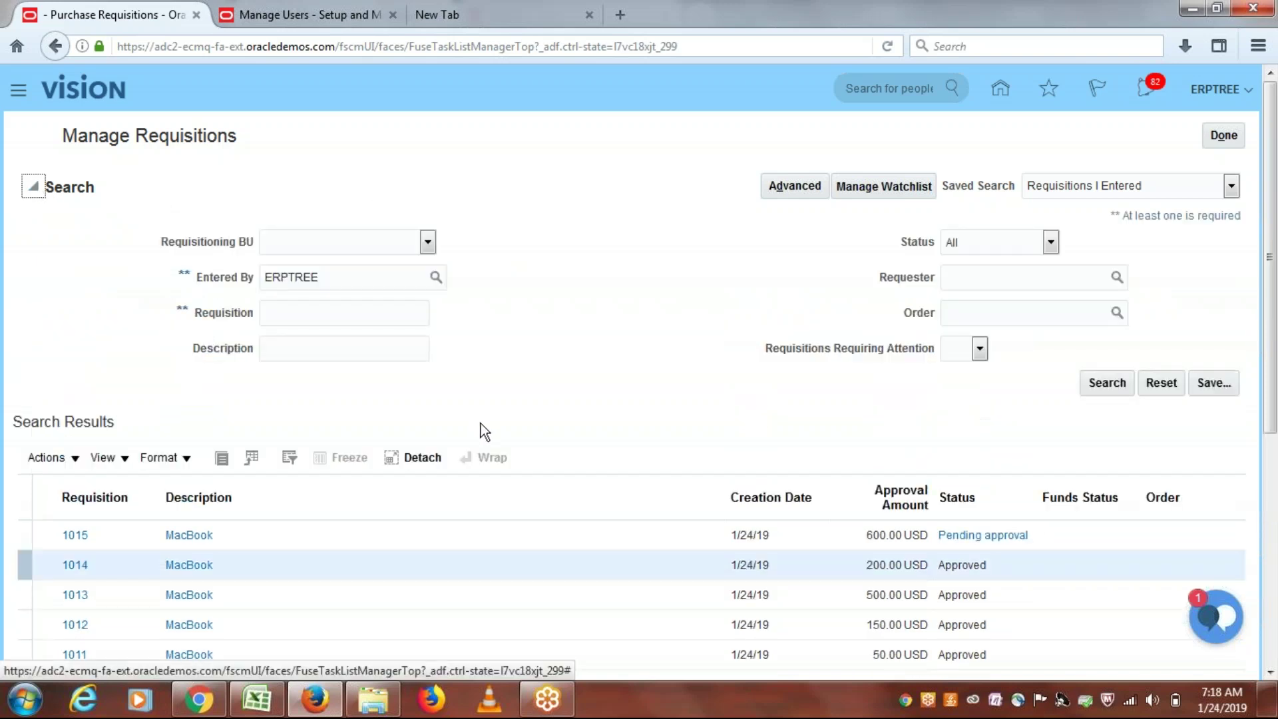
pyautogui.click(1096, 382)
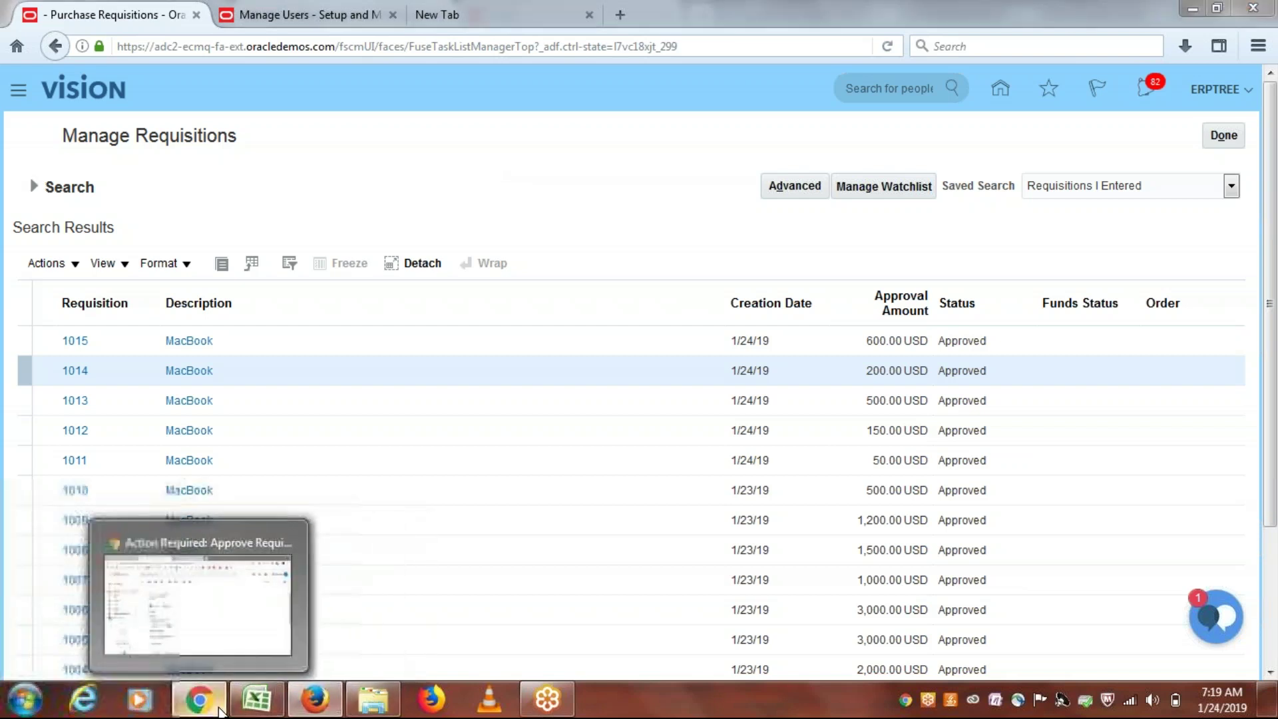
# Step: Glance at the Gmail approval email, verify requisition 1015 is Approved, and close Manage Requisitions
pyautogui.click(221, 711)
pyautogui.scroll(1, 1274, 369)
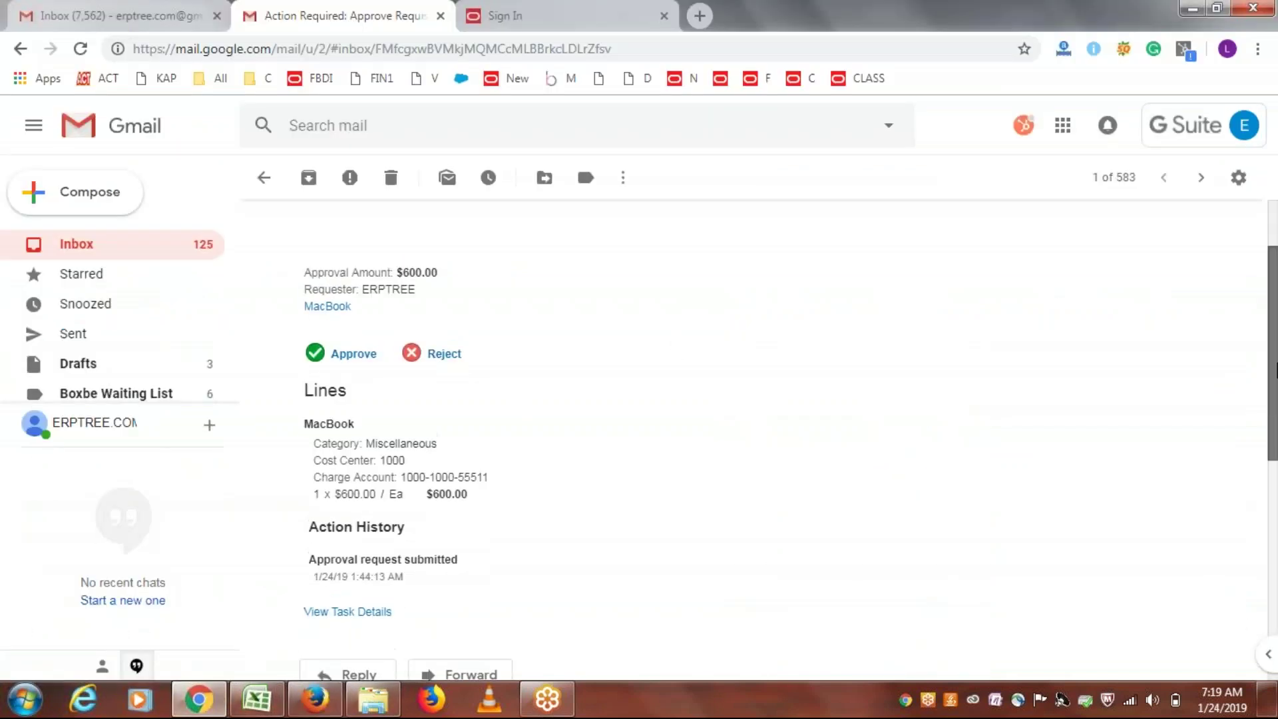
pyautogui.scroll(2, 1273, 369)
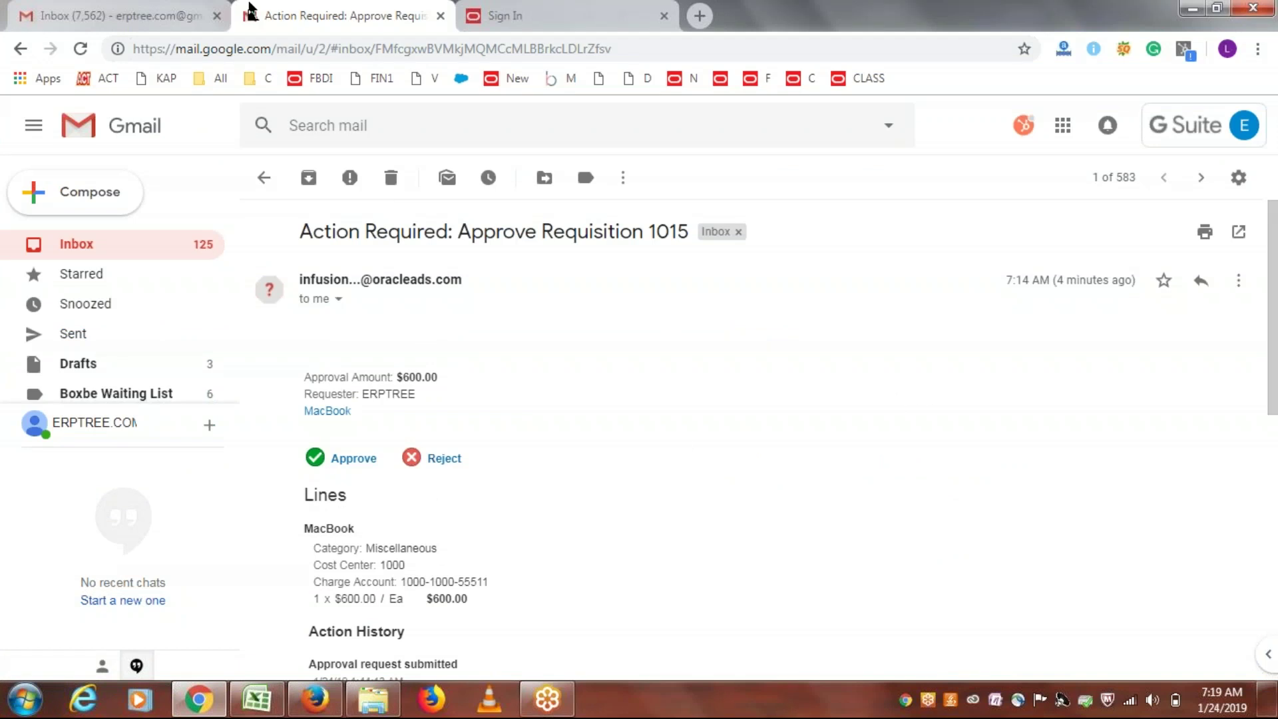
pyautogui.click(306, 705)
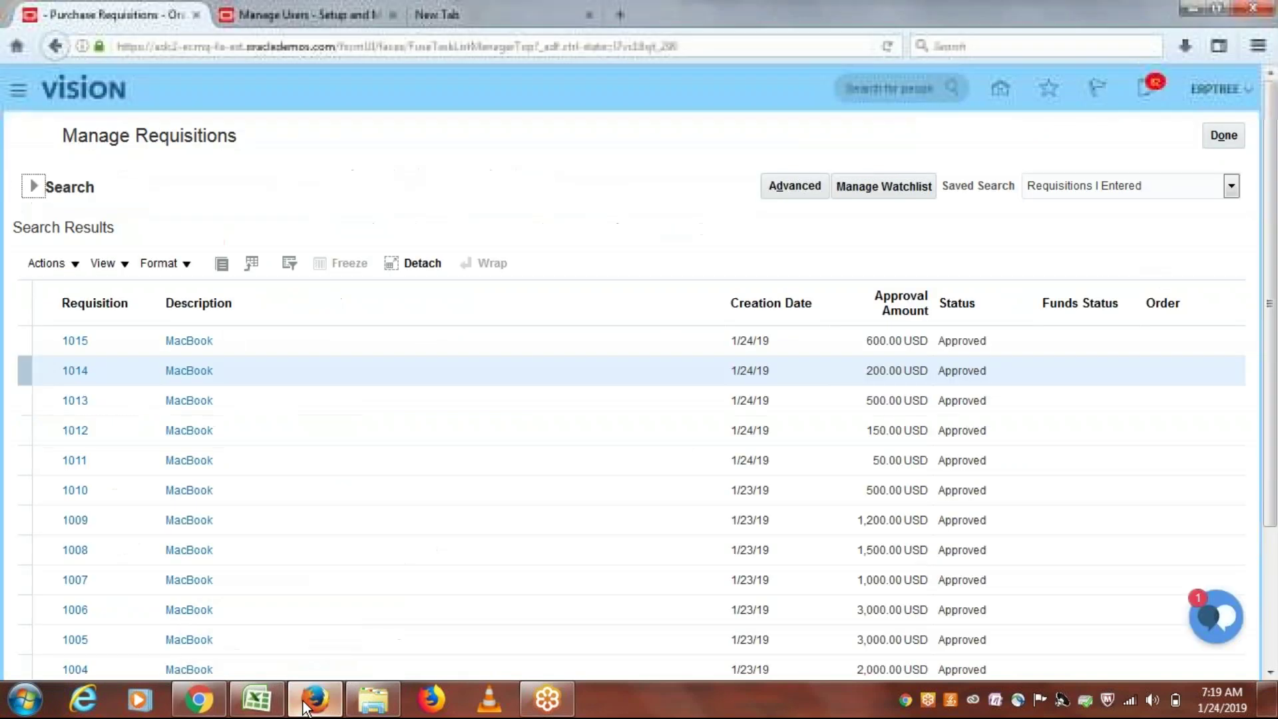
pyautogui.click(980, 341)
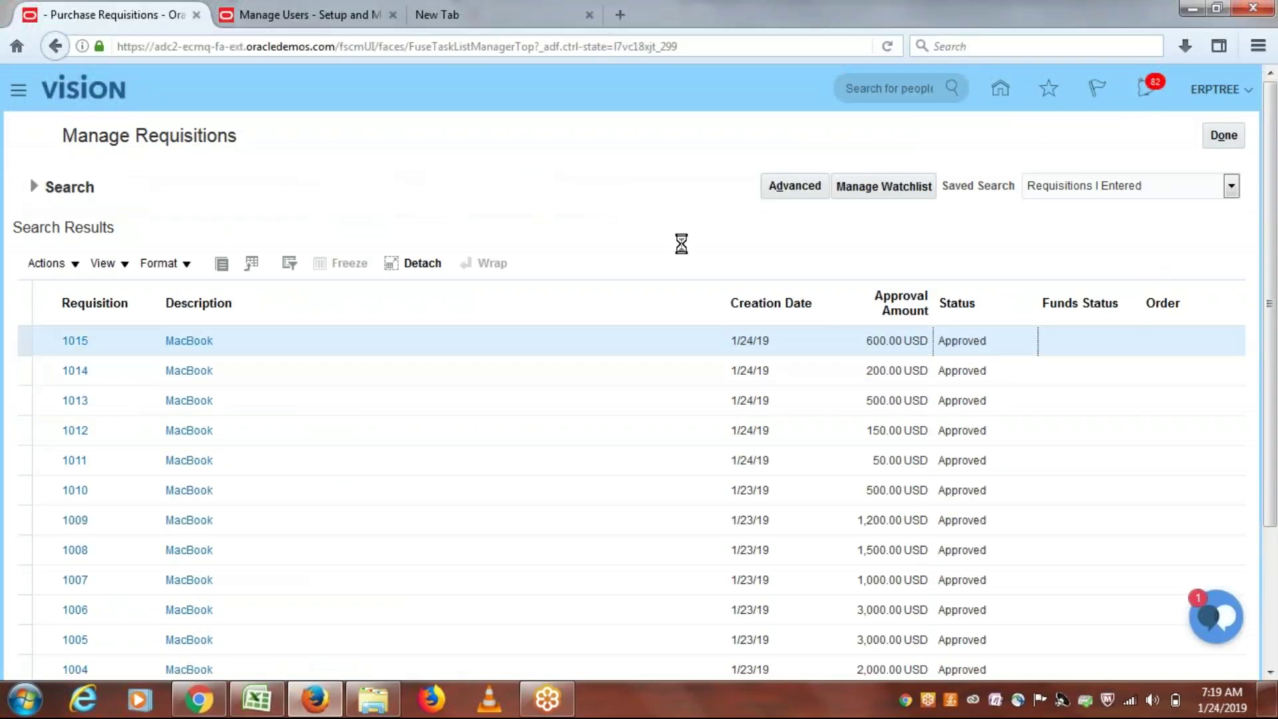
pyautogui.click(1224, 137)
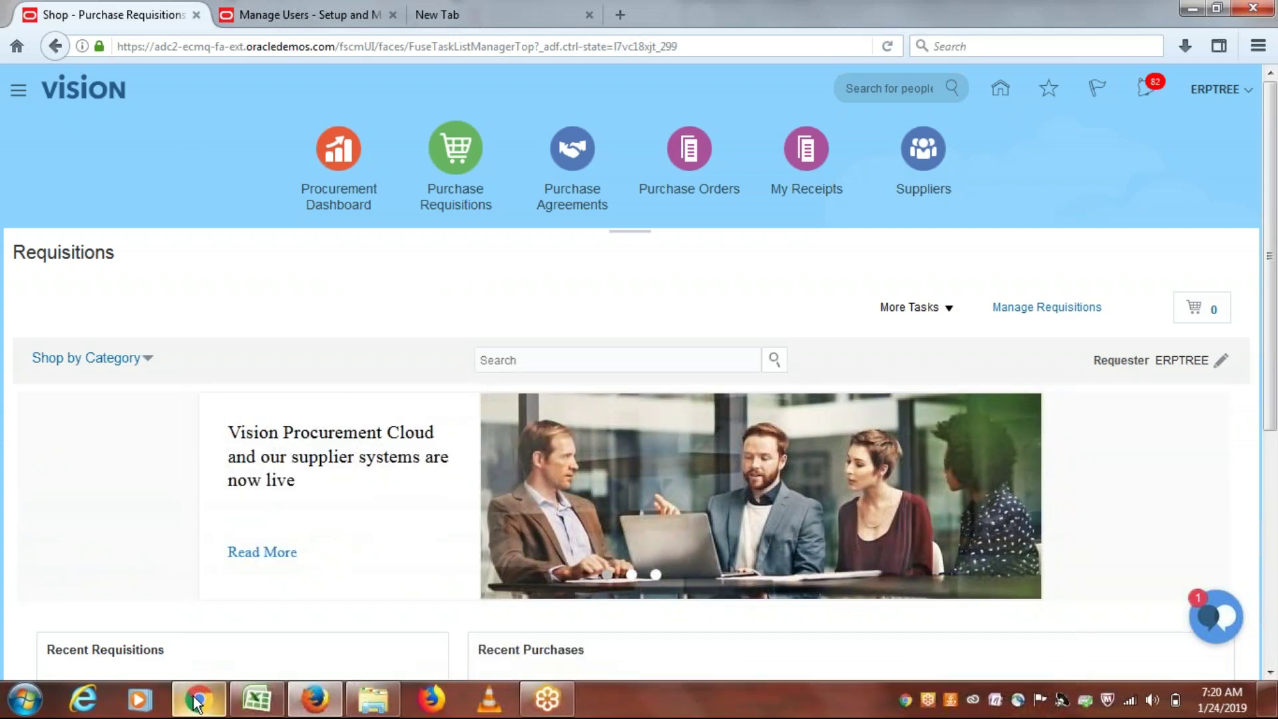
# Step: Add a bold 'Email Notifications' heading in cell A140 of the class notes workbook
pyautogui.moveTo(195, 697)
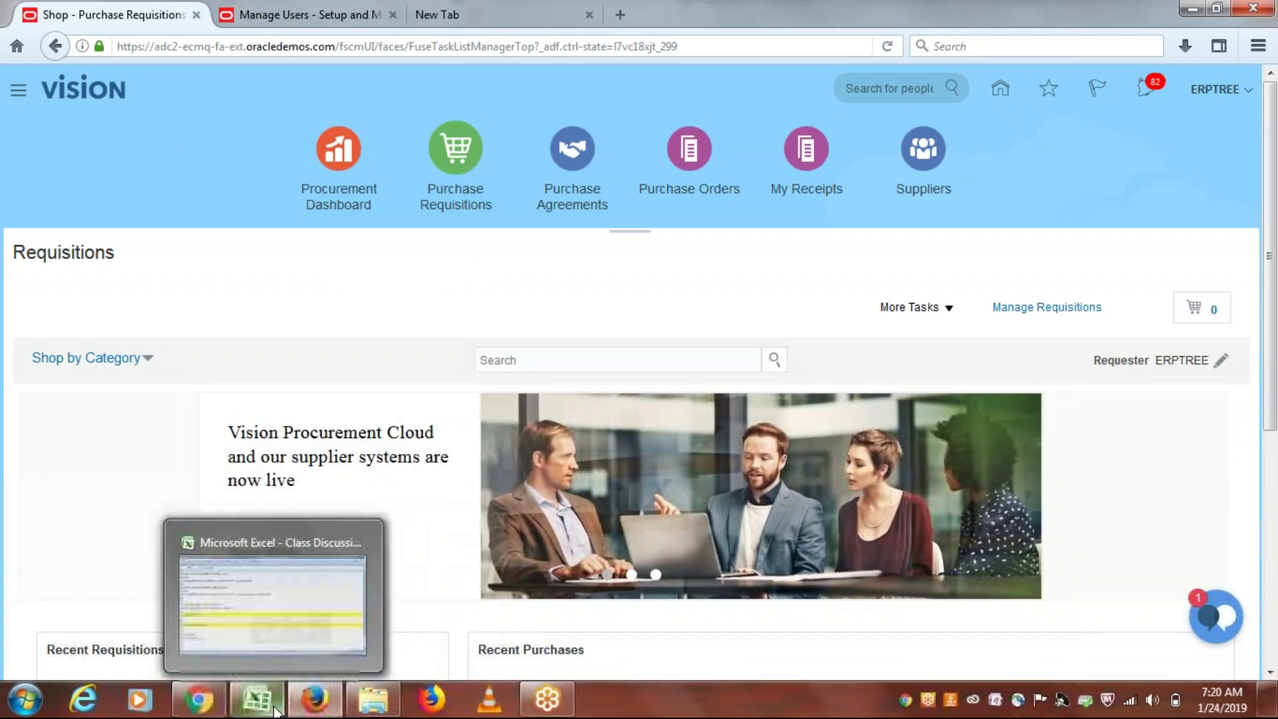
pyautogui.click(273, 707)
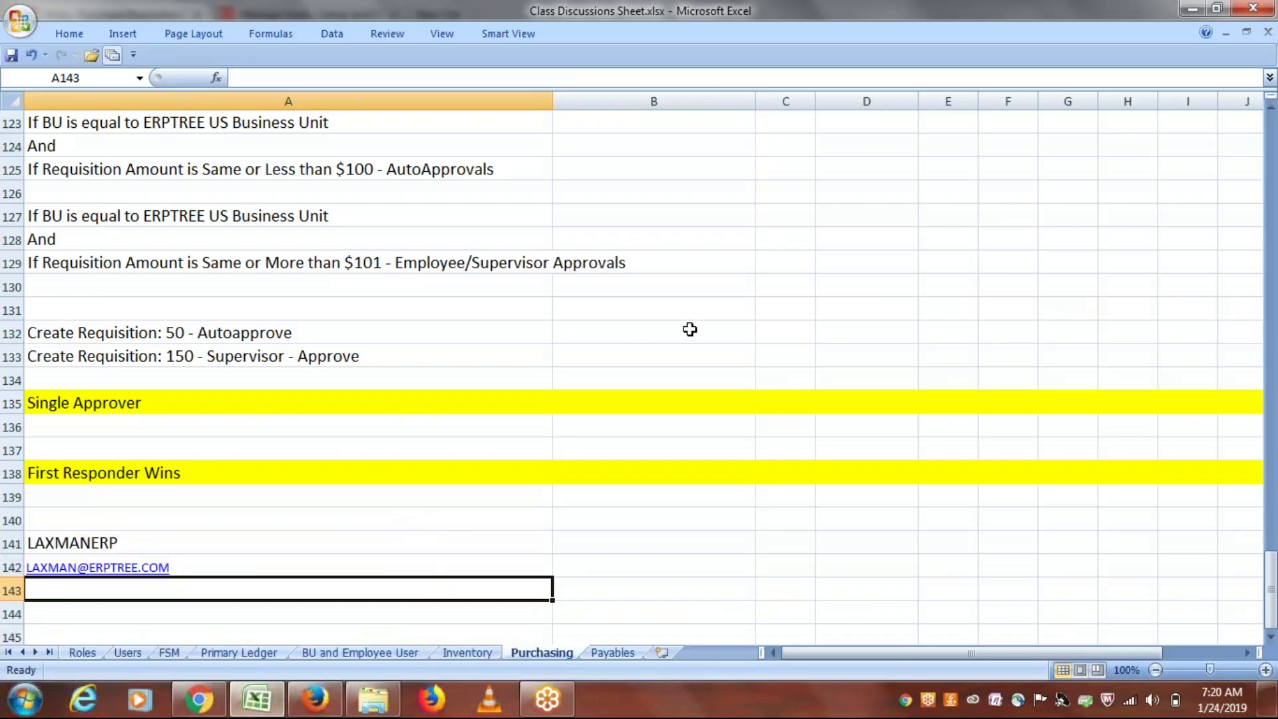
pyautogui.click(163, 518)
pyautogui.write('E')
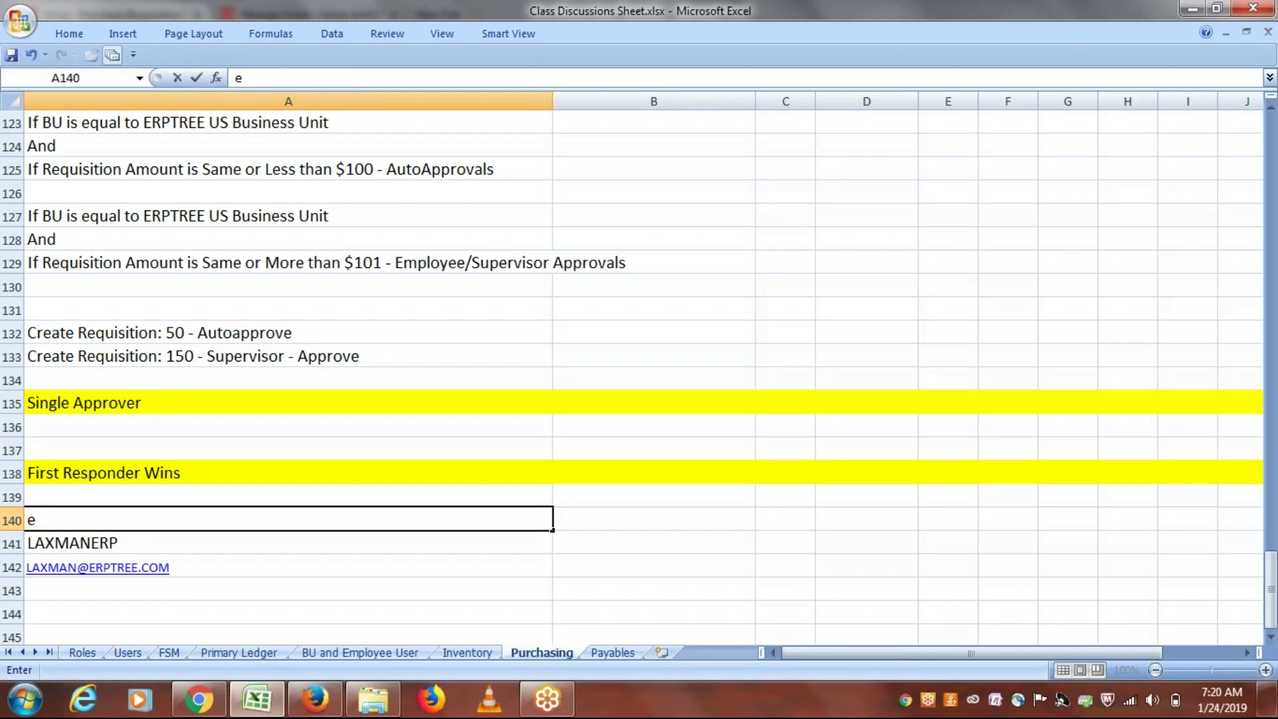
pyautogui.write('mail Notifica')
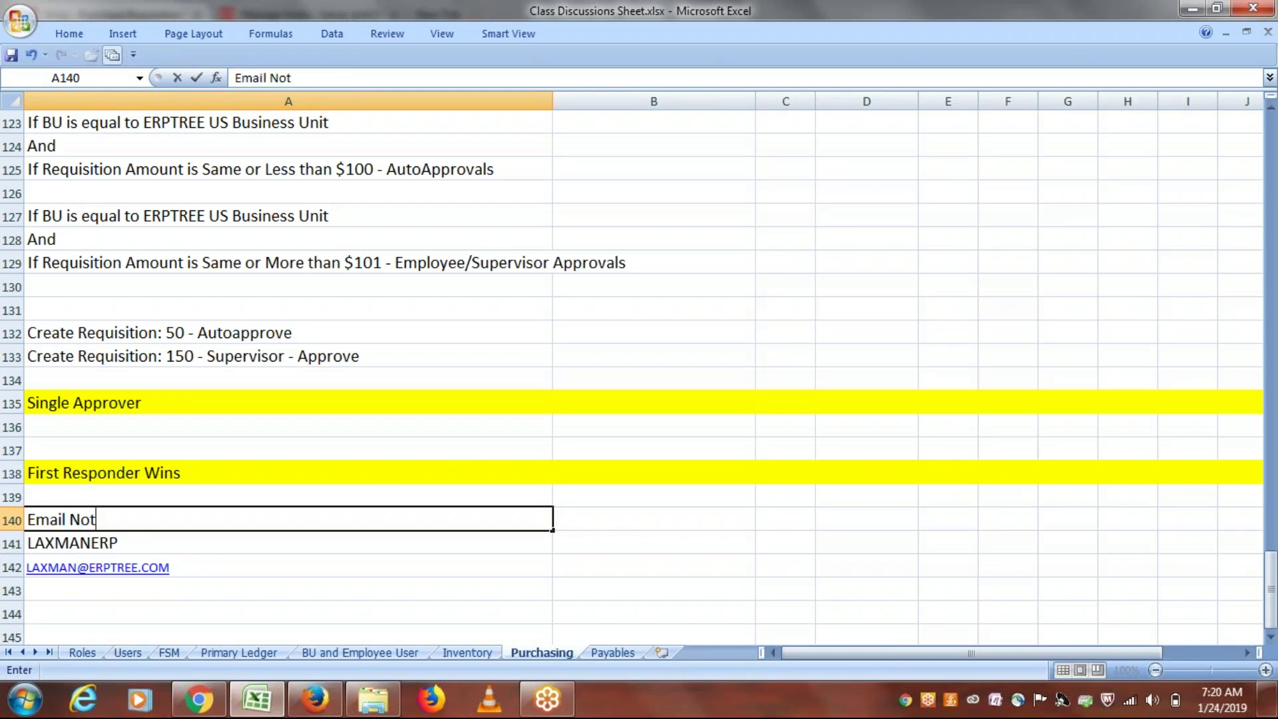
pyautogui.write('tions')
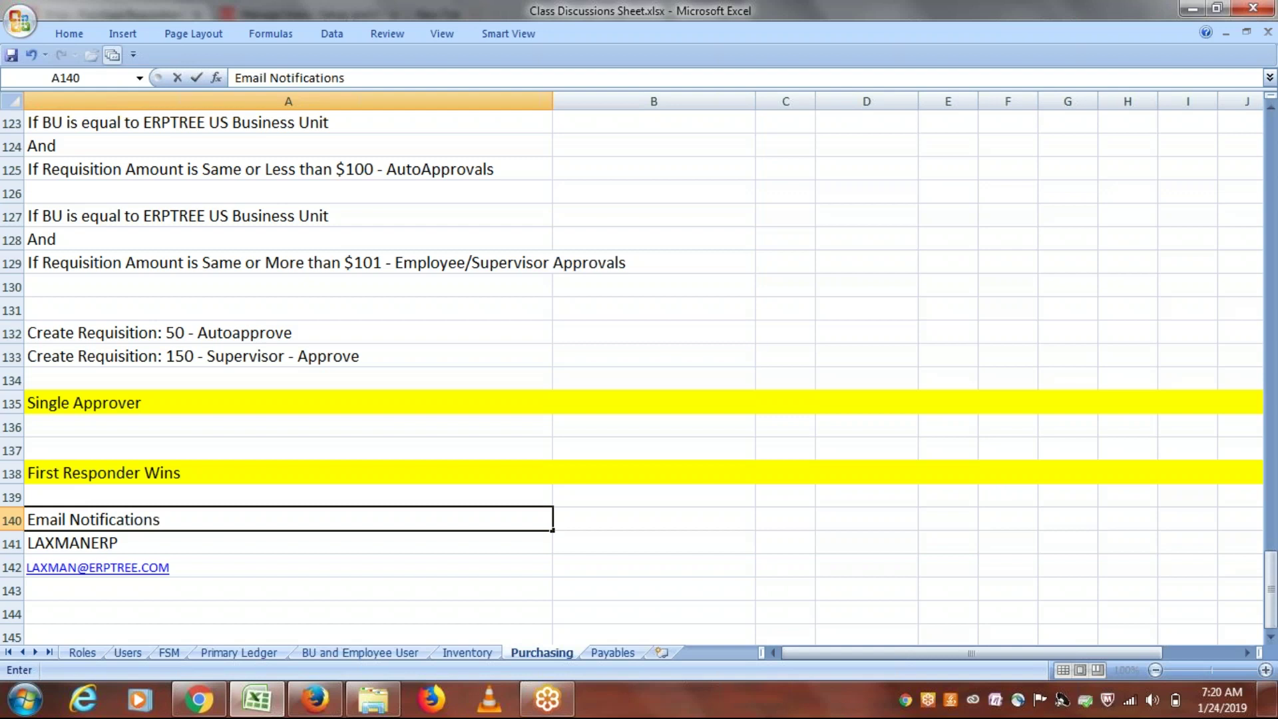
pyautogui.hotkey('ctrl', 'Return')
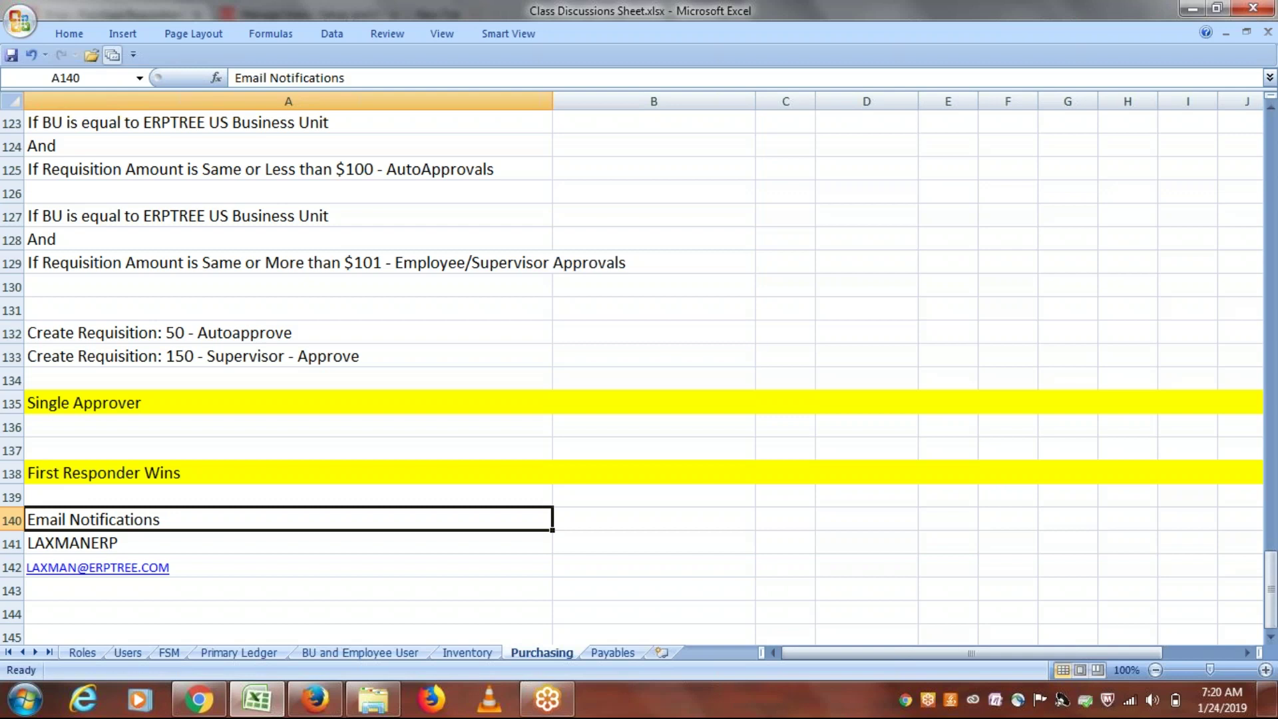
pyautogui.hotkey('ctrl', 'b')
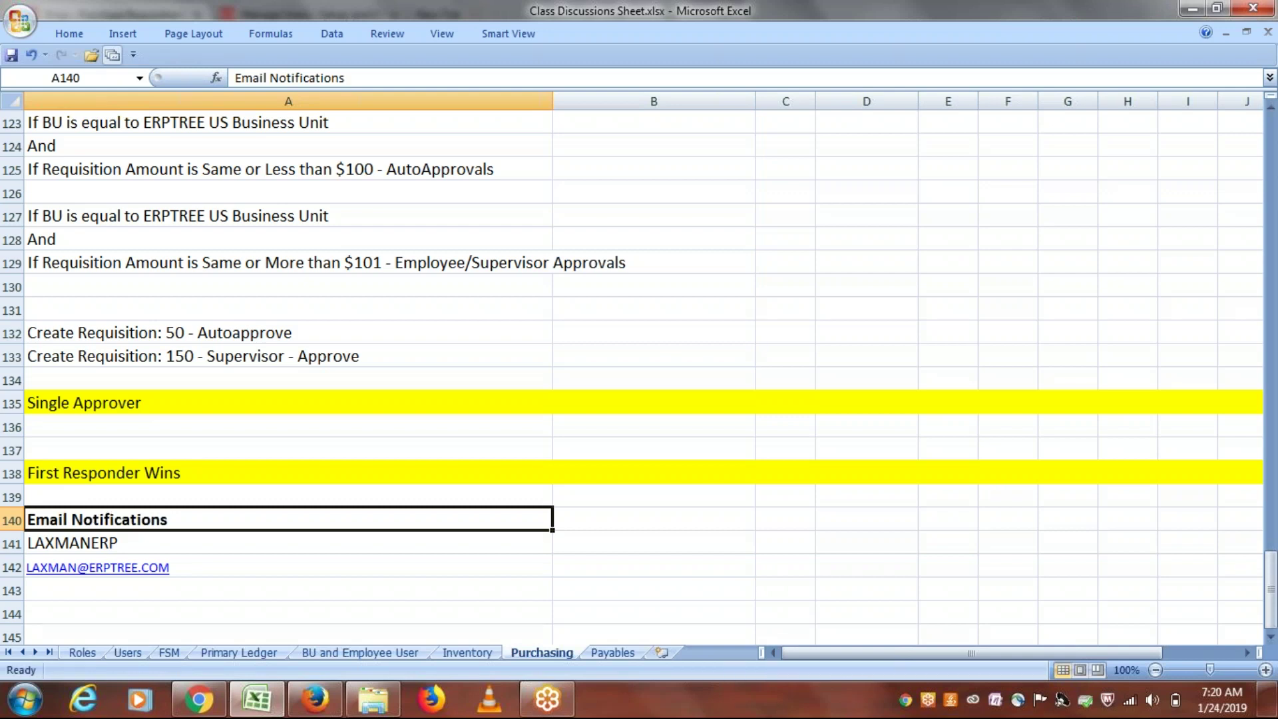
pyautogui.click(197, 700)
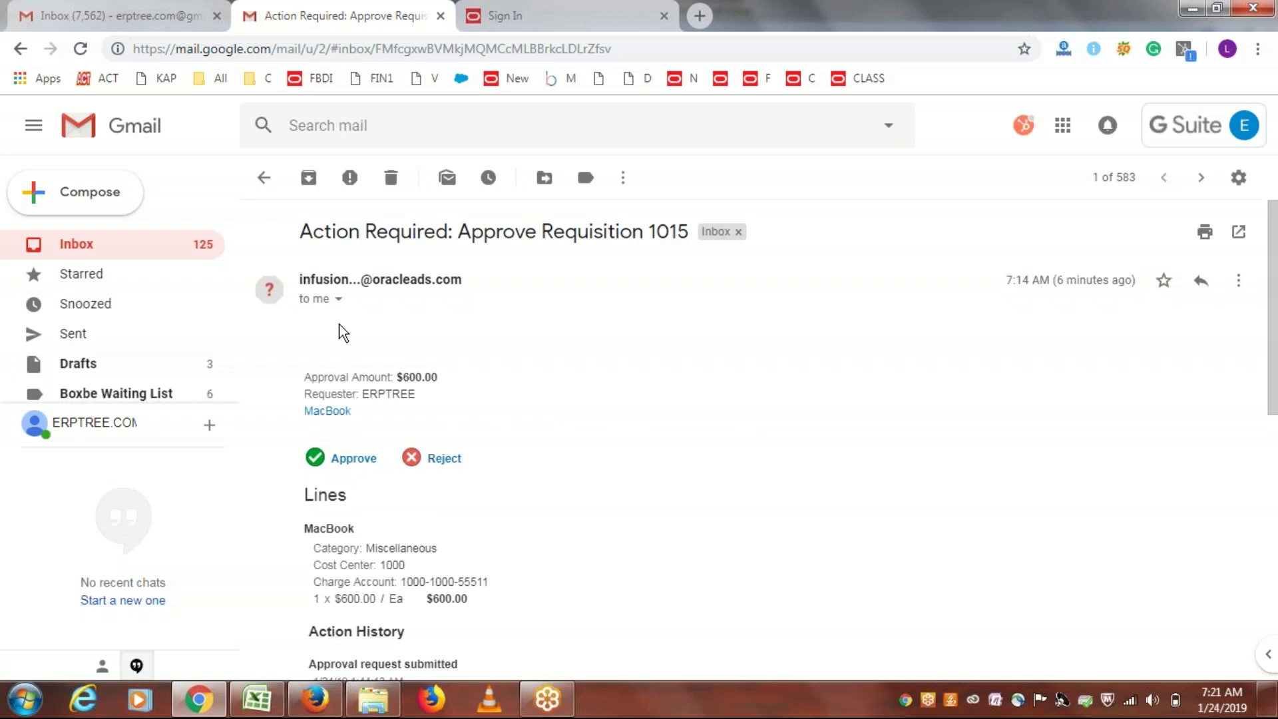
pyautogui.click(346, 459)
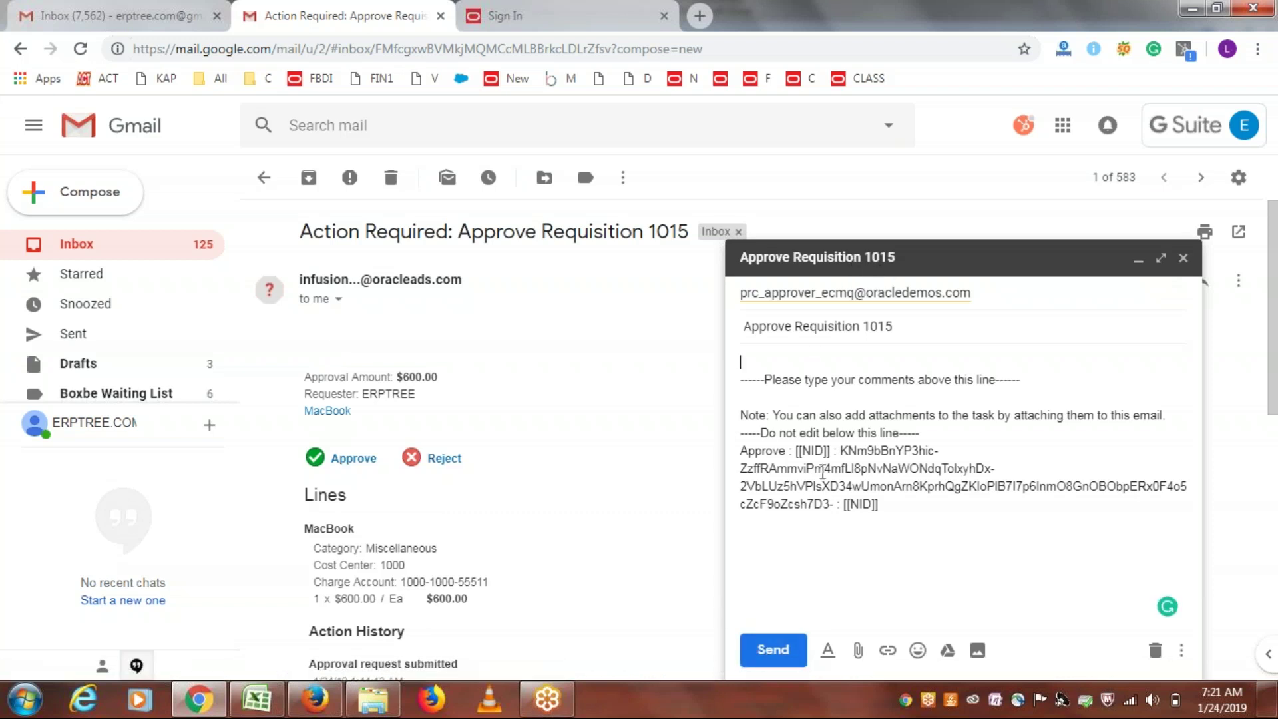
pyautogui.moveTo(885, 508); pyautogui.dragTo(743, 468)
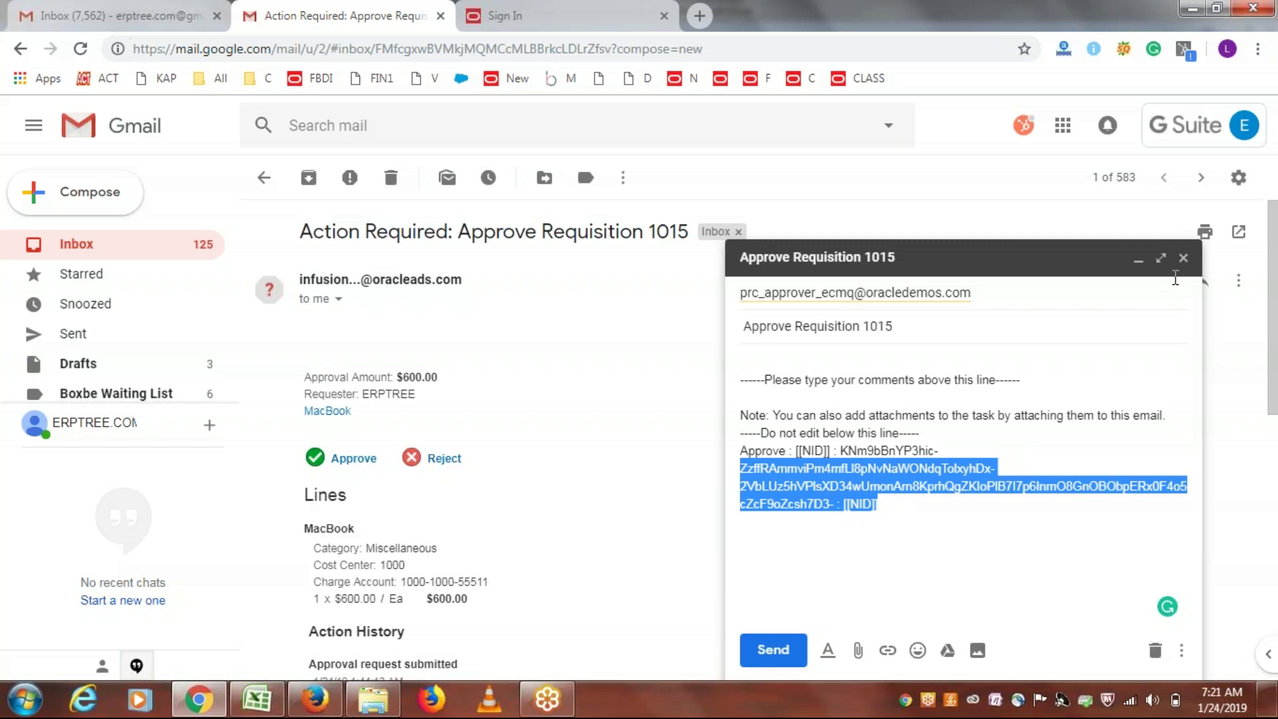
pyautogui.click(1182, 258)
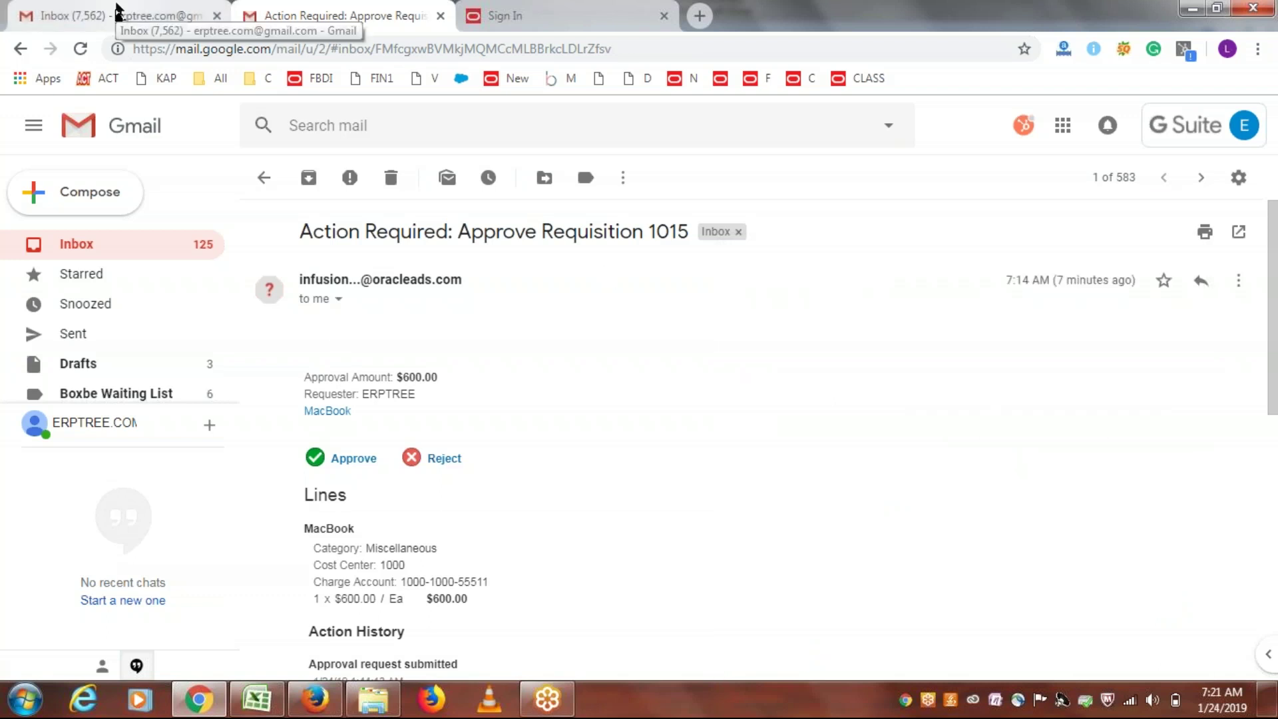
# Step: Return Oracle to its home page, then save the class discussions workbook with Ctrl+S
pyautogui.click(313, 702)
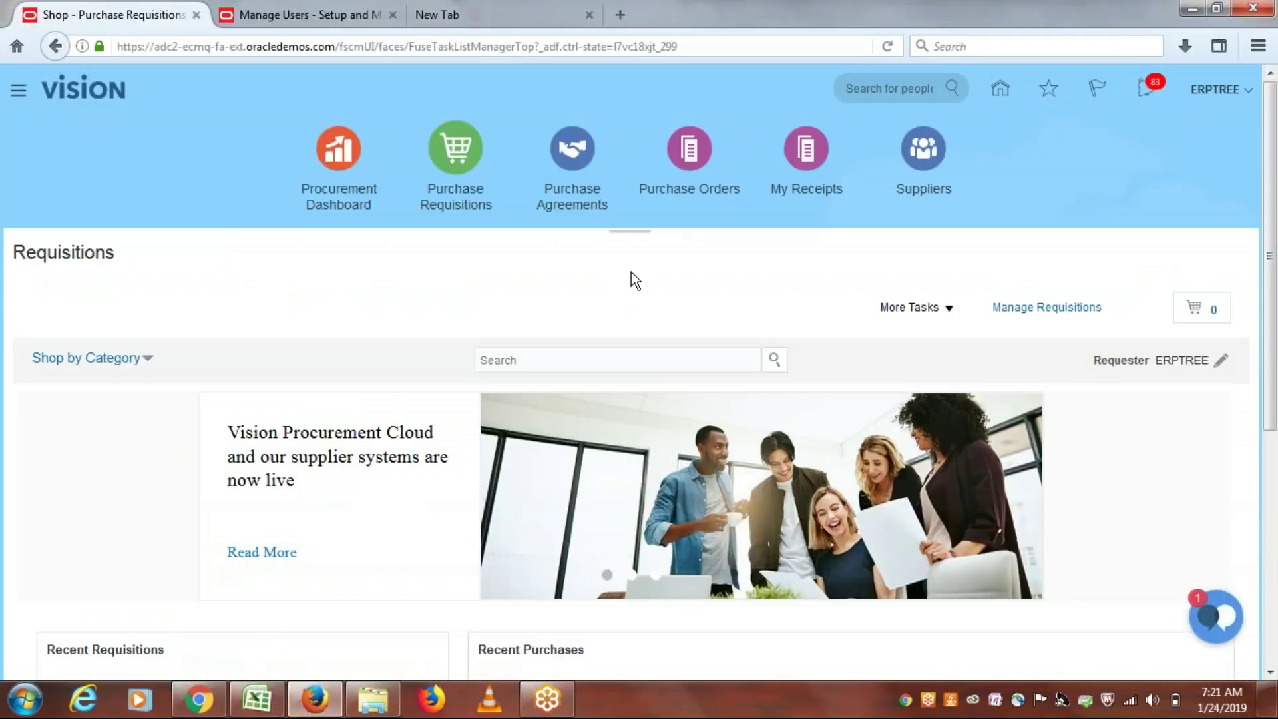
pyautogui.click(81, 91)
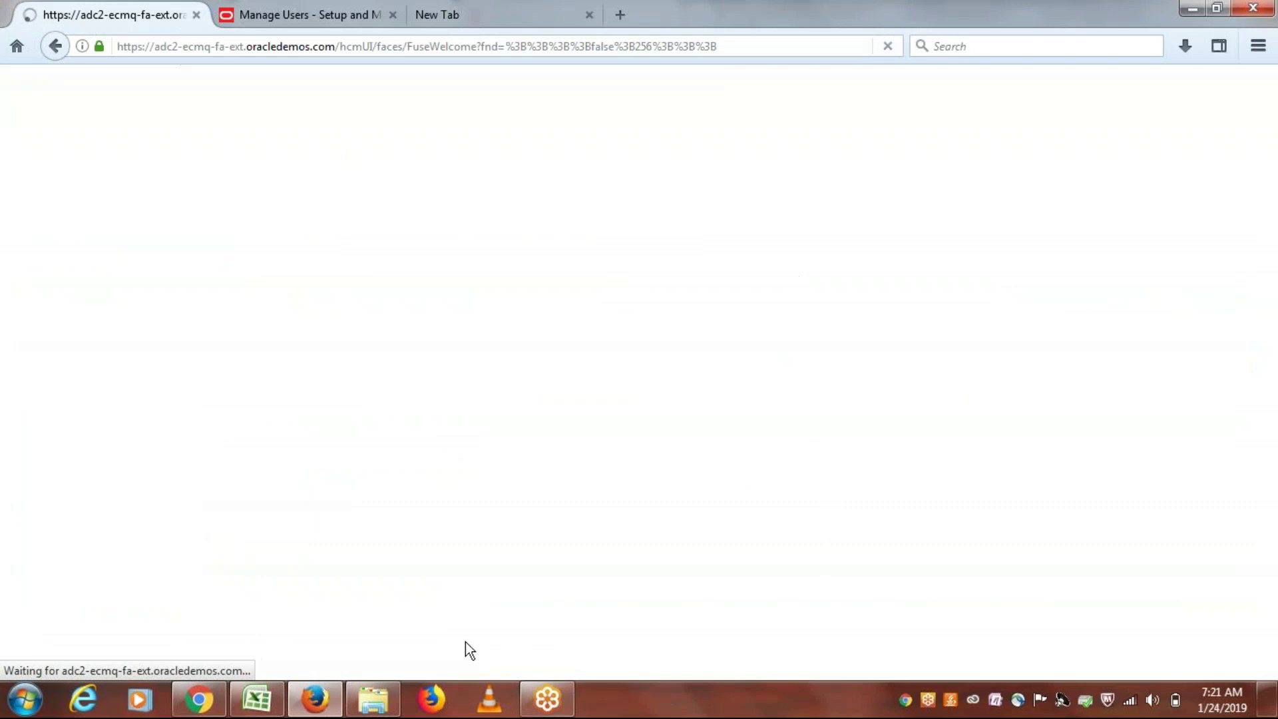
pyautogui.click(257, 704)
pyautogui.click(805, 351)
pyautogui.hotkey('ctrl', 's')
pyautogui.moveTo(1272, 579); pyautogui.dragTo(1272, 575)
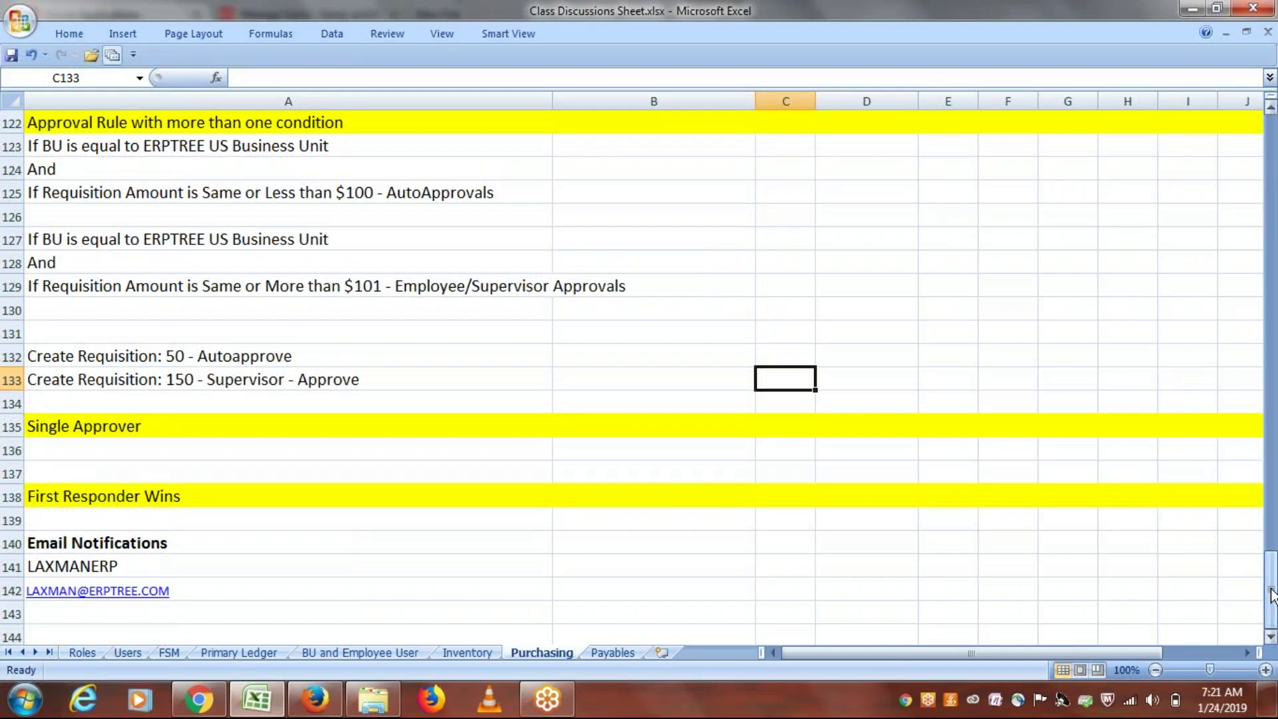